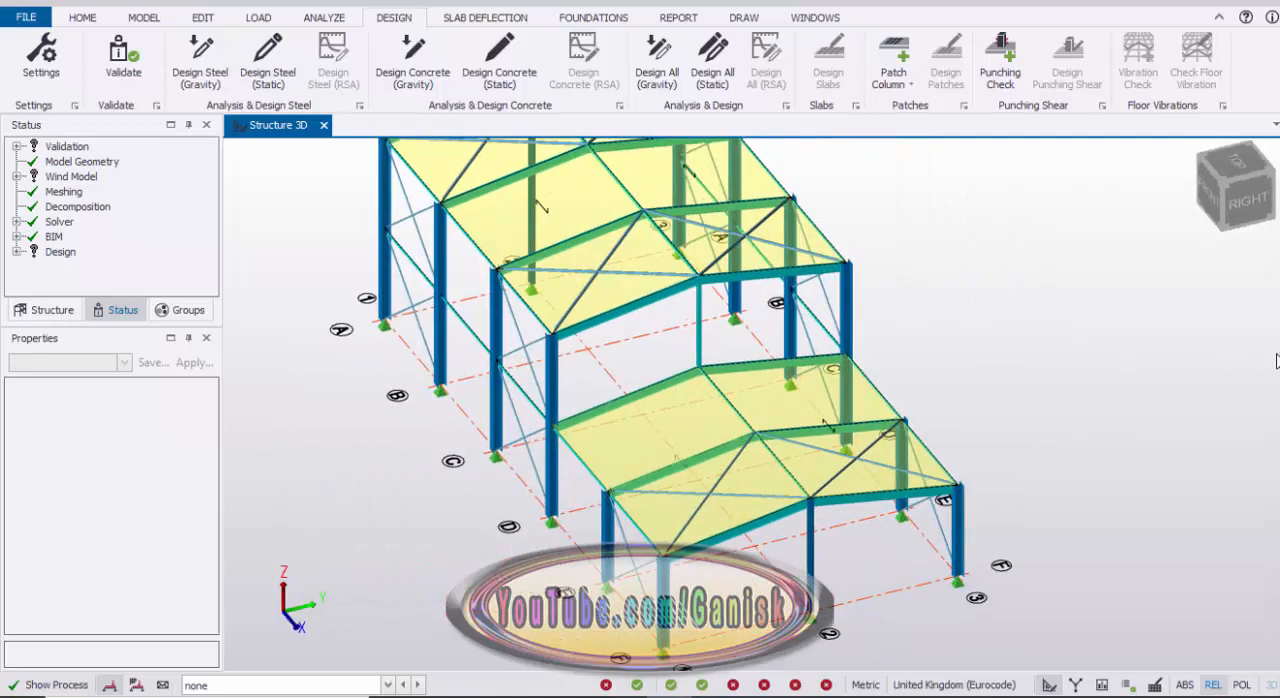
pyautogui.moveTo(1013, 377); pyautogui.dragTo(1137, 355, button='right')
pyautogui.scroll(-3, 955, 349)
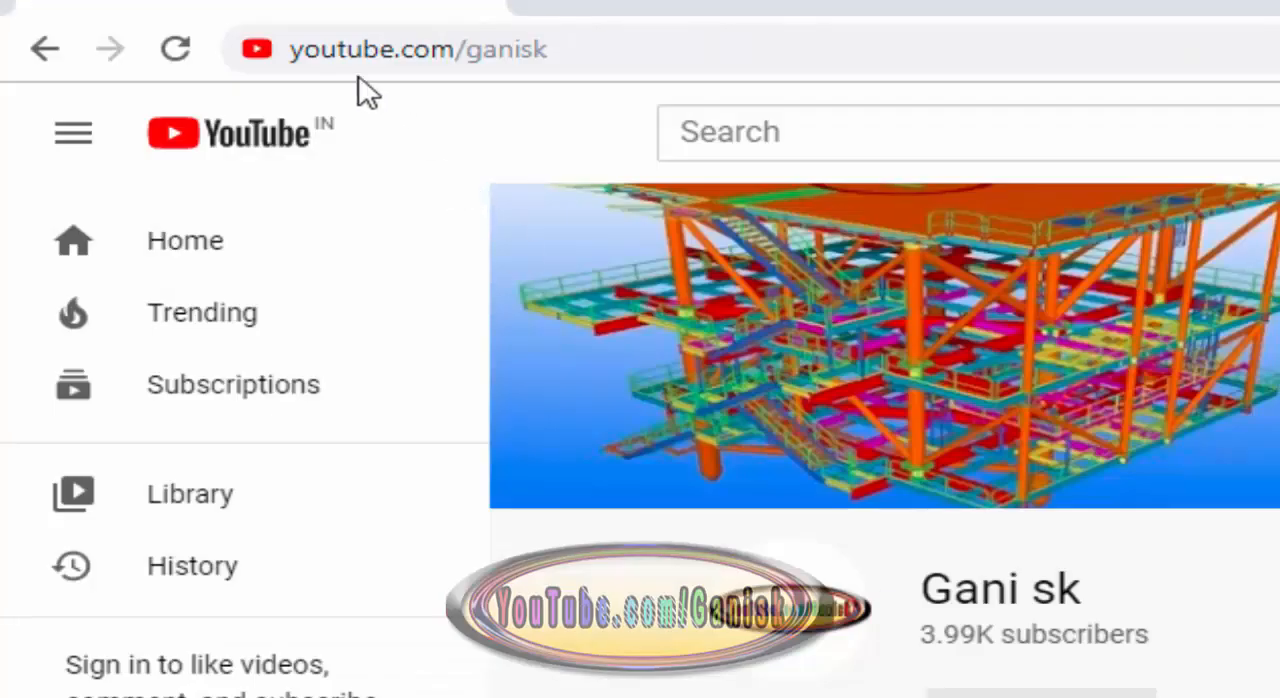
# Step: Switch to the YouTube channel page, browse its uploaded videos, and return to Tekla Structural Designer
pyautogui.click(398, 55)
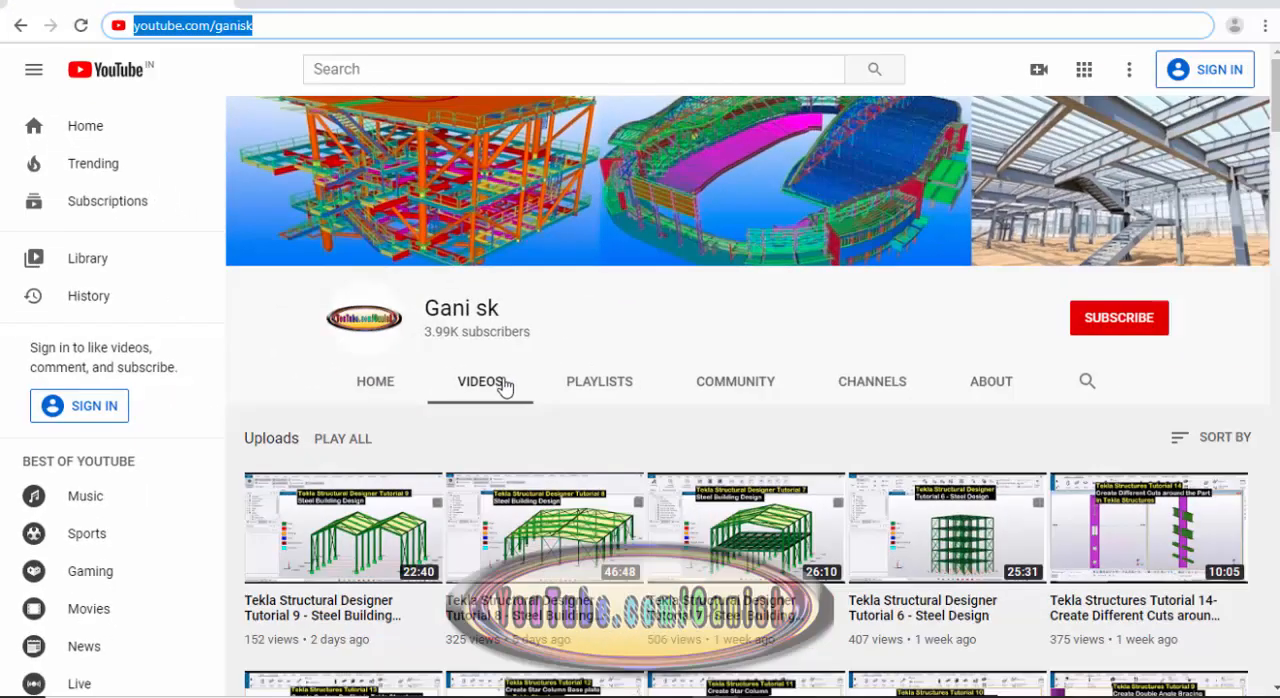
pyautogui.scroll(-10, 500, 412)
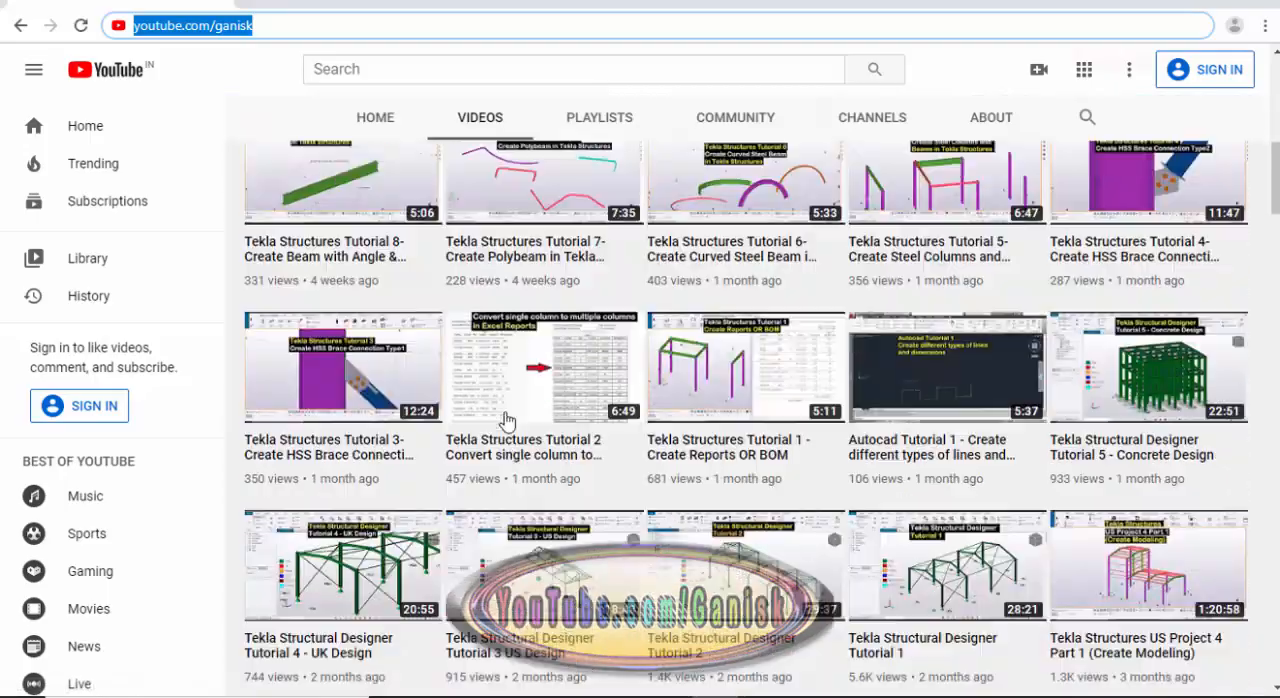
pyautogui.scroll(-5, 508, 421)
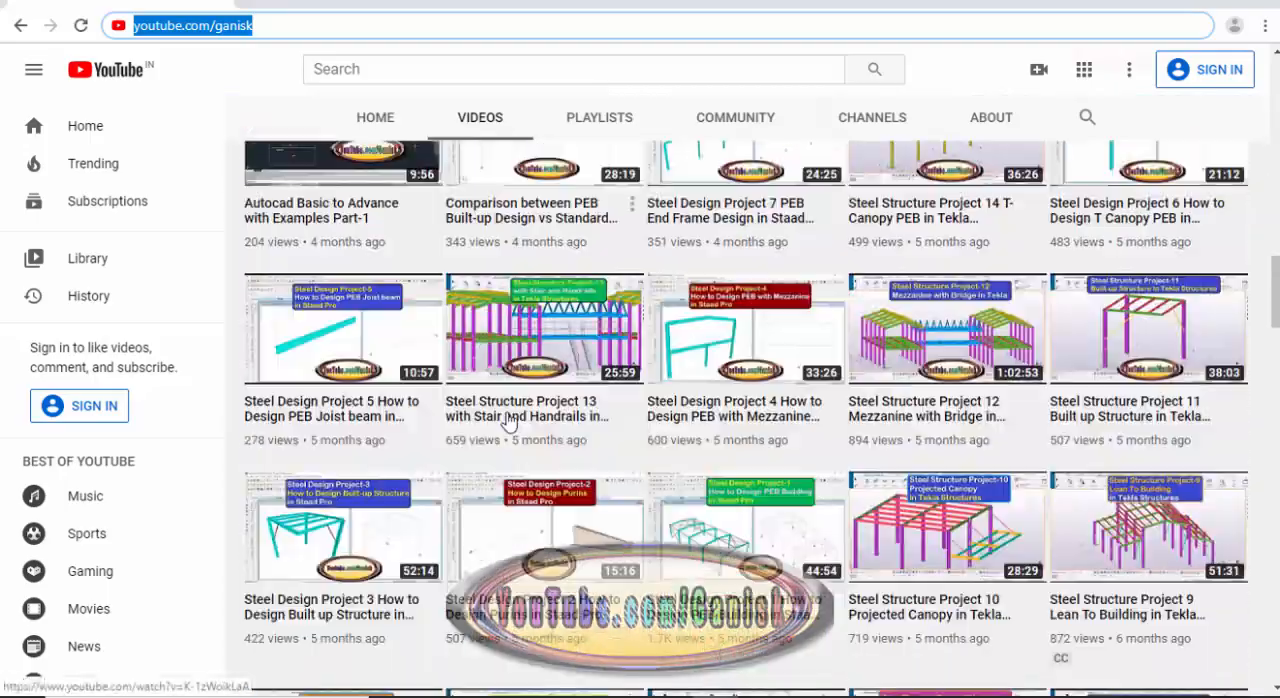
pyautogui.scroll(15, 508, 421)
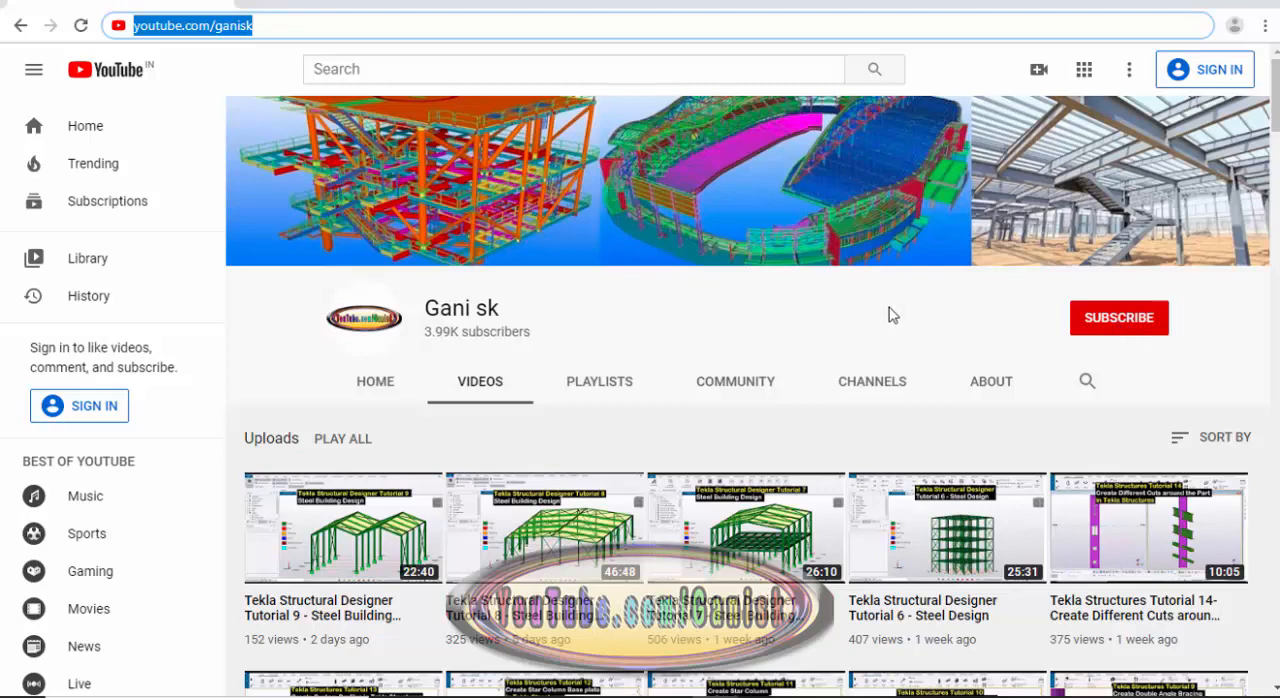
pyautogui.moveTo(716, 686)
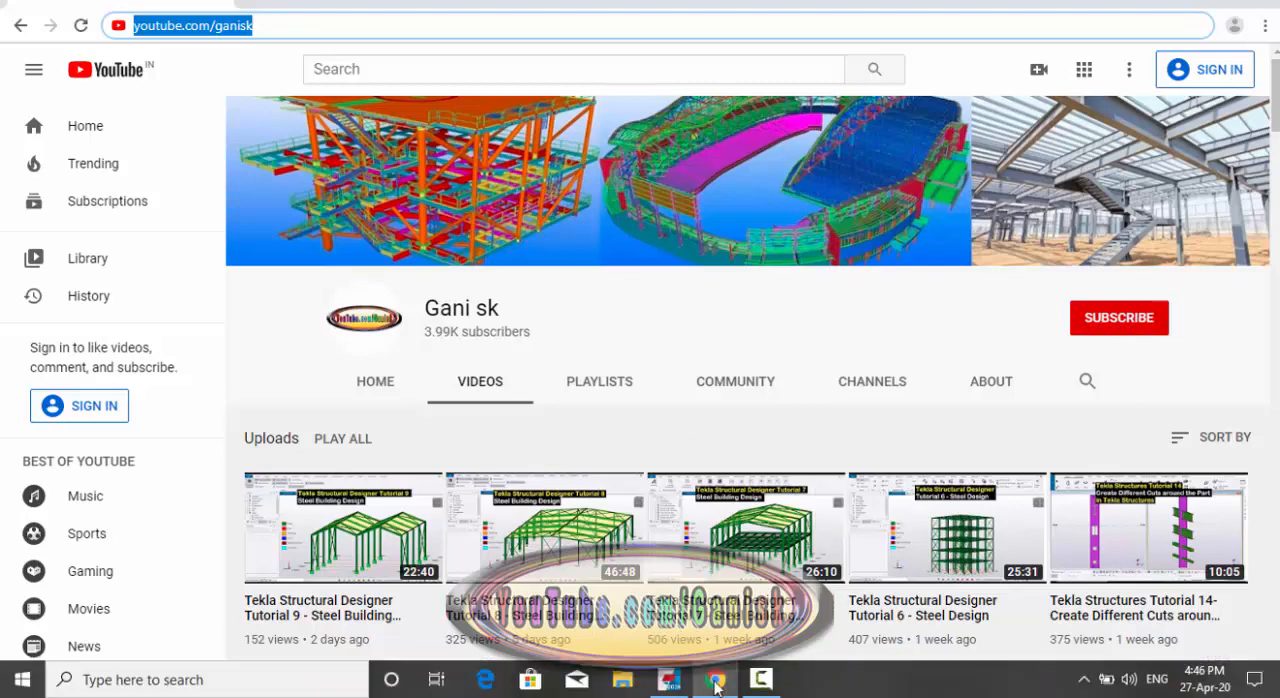
pyautogui.click(669, 680)
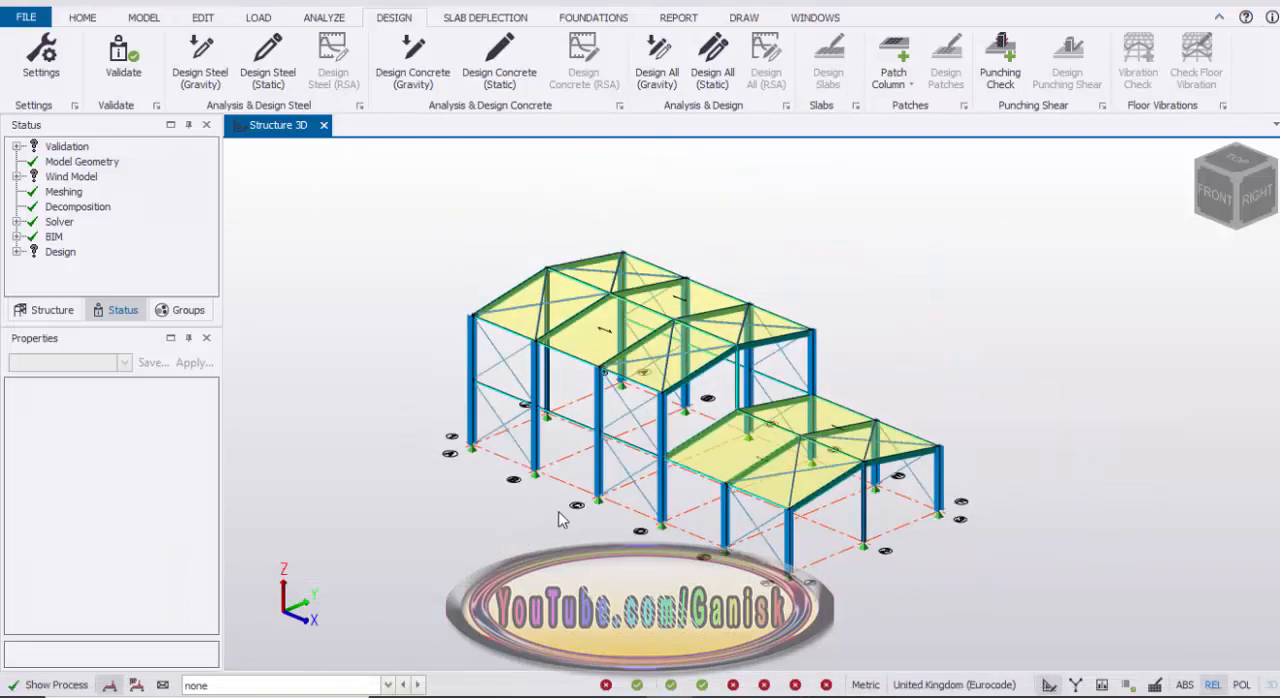
# Step: Start a new, empty project in place of the open steel building model
pyautogui.scroll(2, 560, 518)
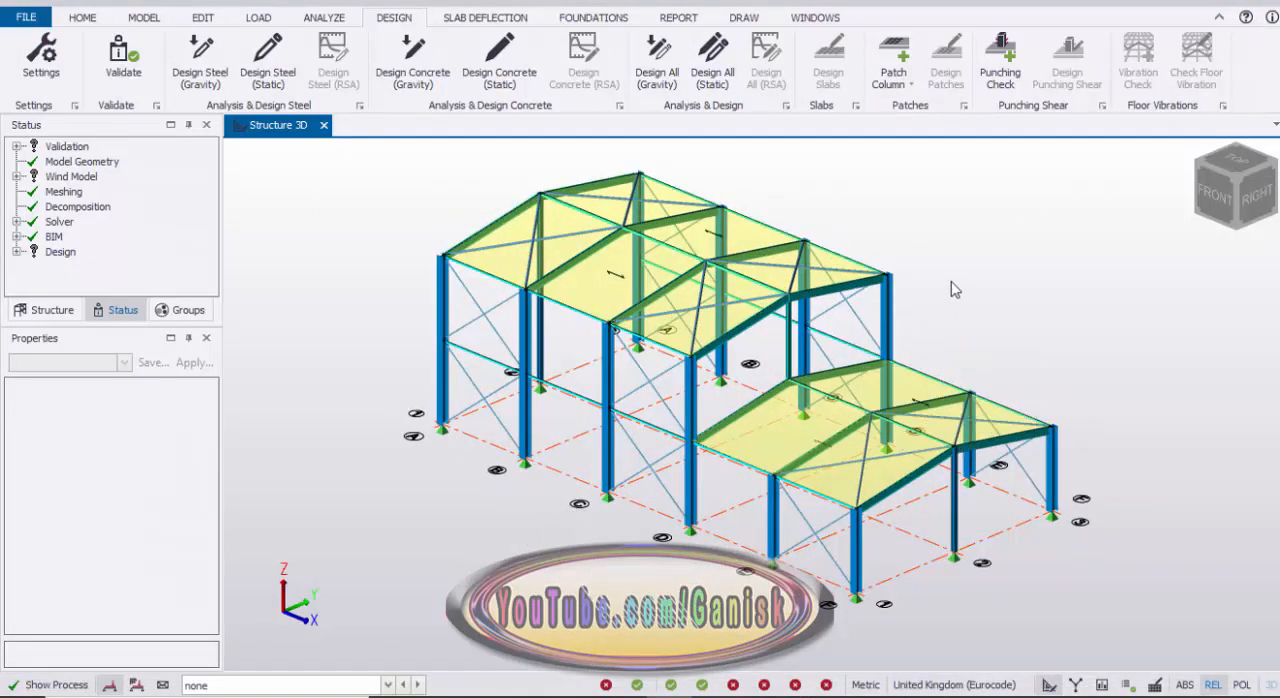
pyautogui.click(40, 20)
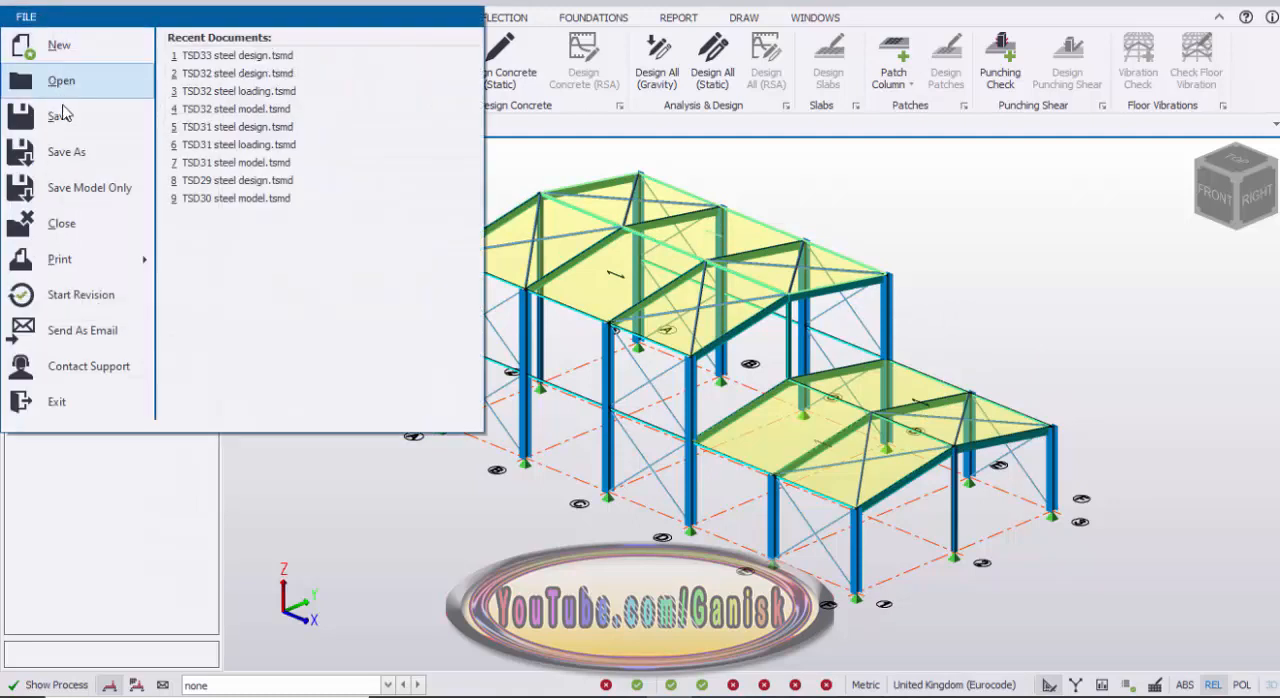
pyautogui.click(81, 49)
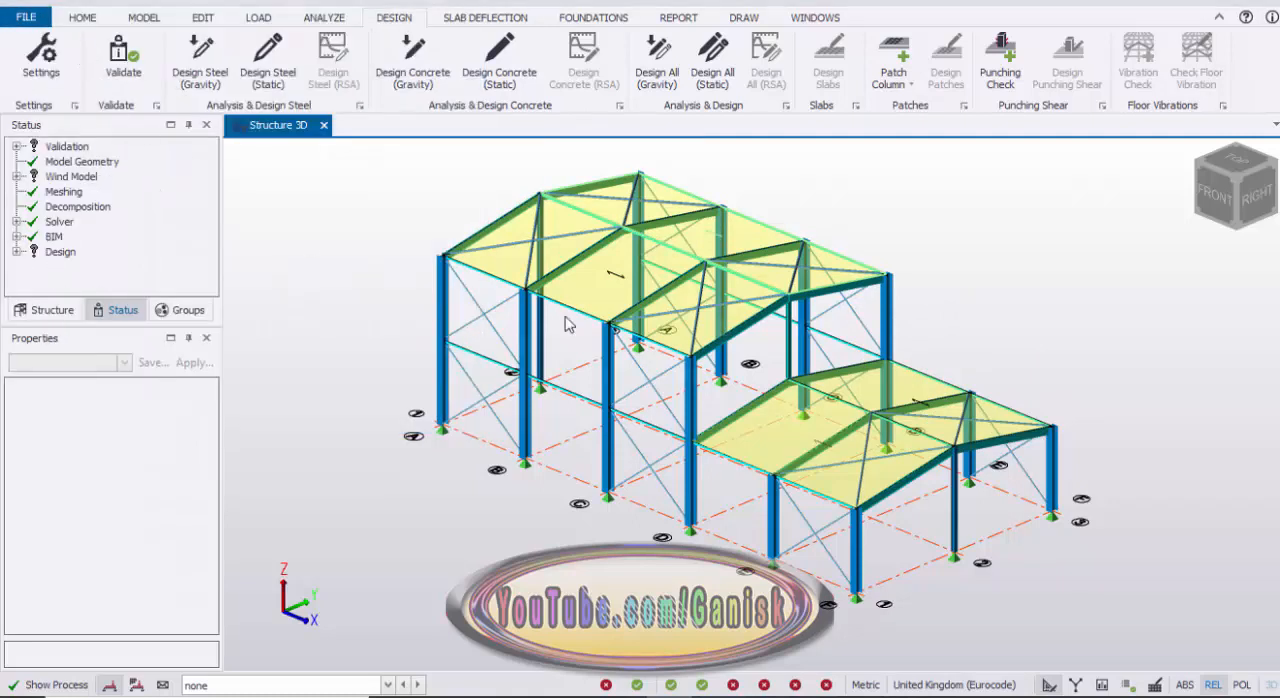
pyautogui.click(603, 416)
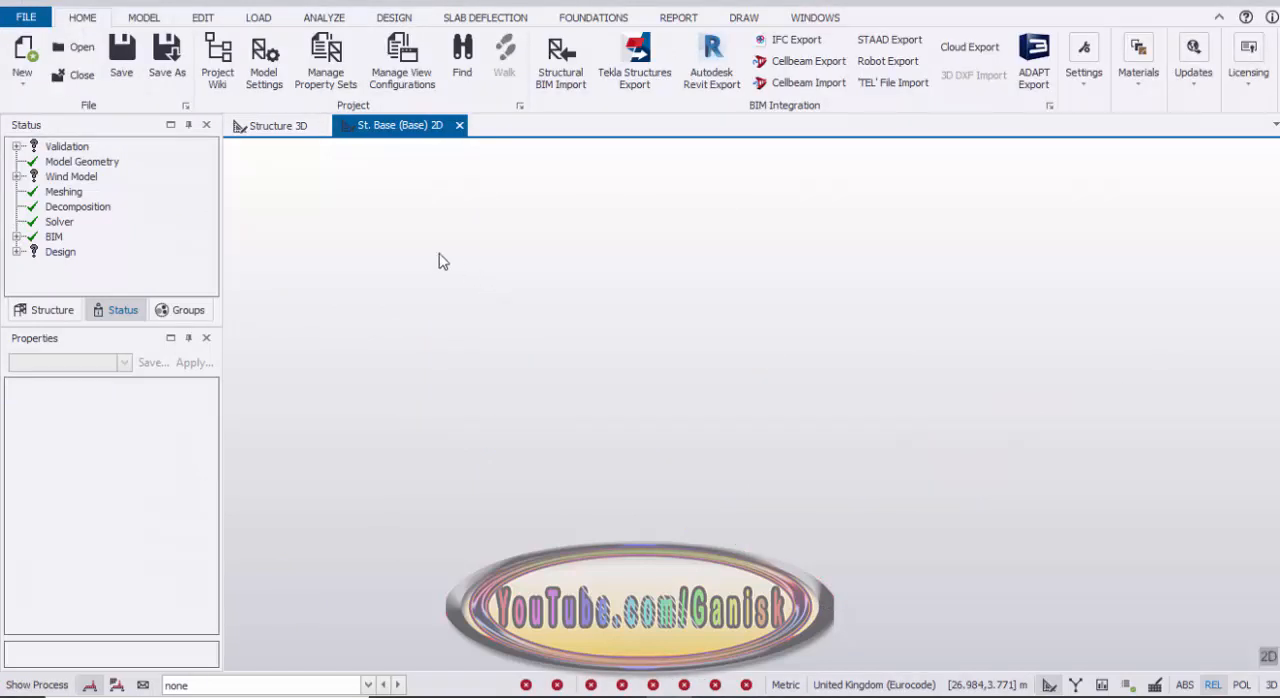
# Step: Check the available head codes in the model settings and accept United Kingdom (Eurocode)
pyautogui.click(265, 78)
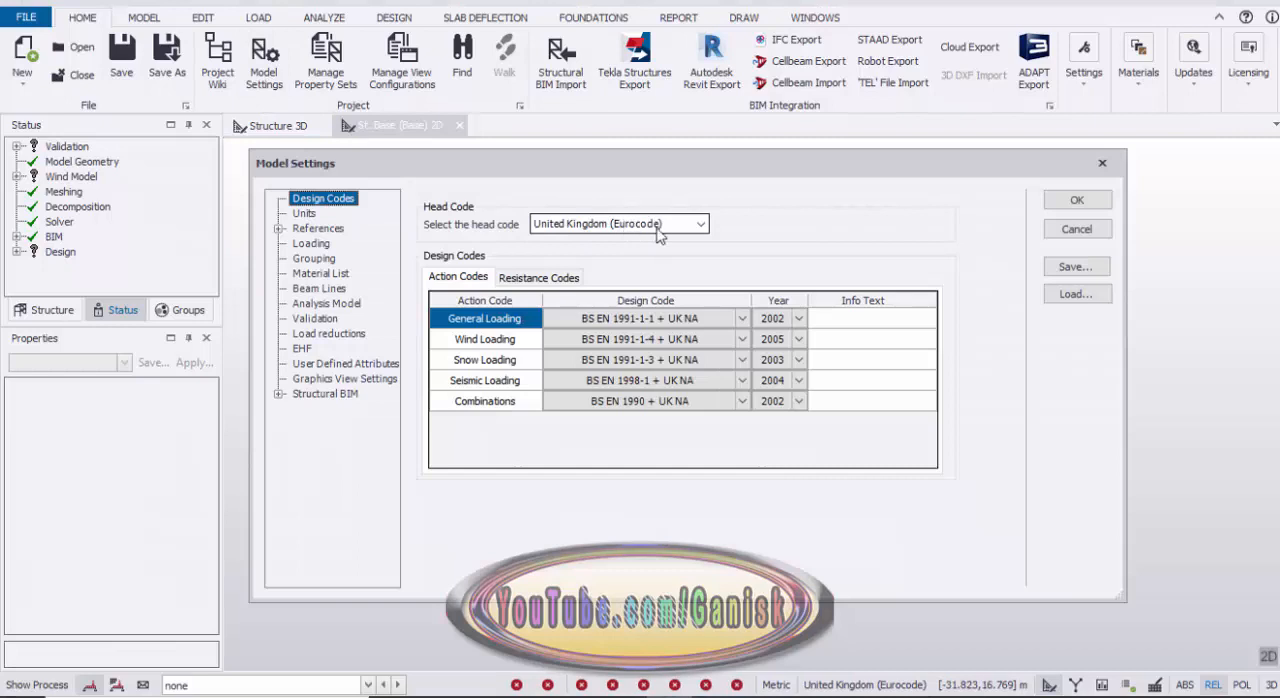
pyautogui.click(701, 224)
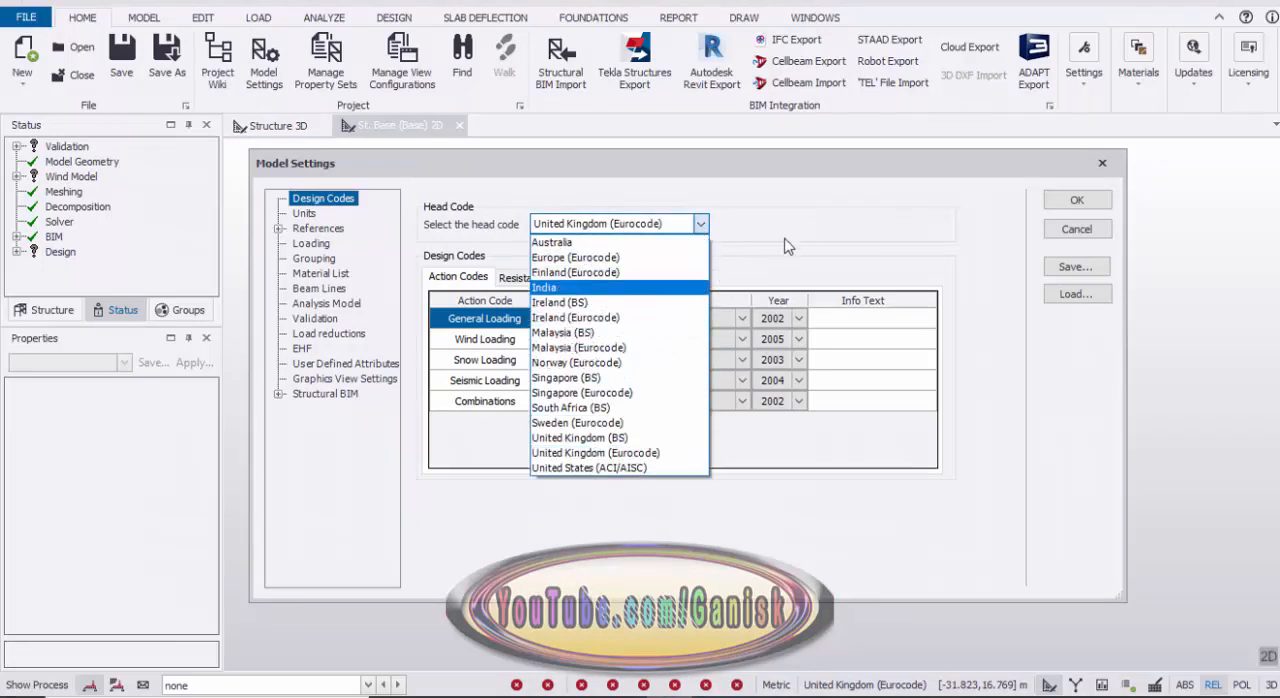
pyautogui.click(815, 228)
pyautogui.click(1084, 202)
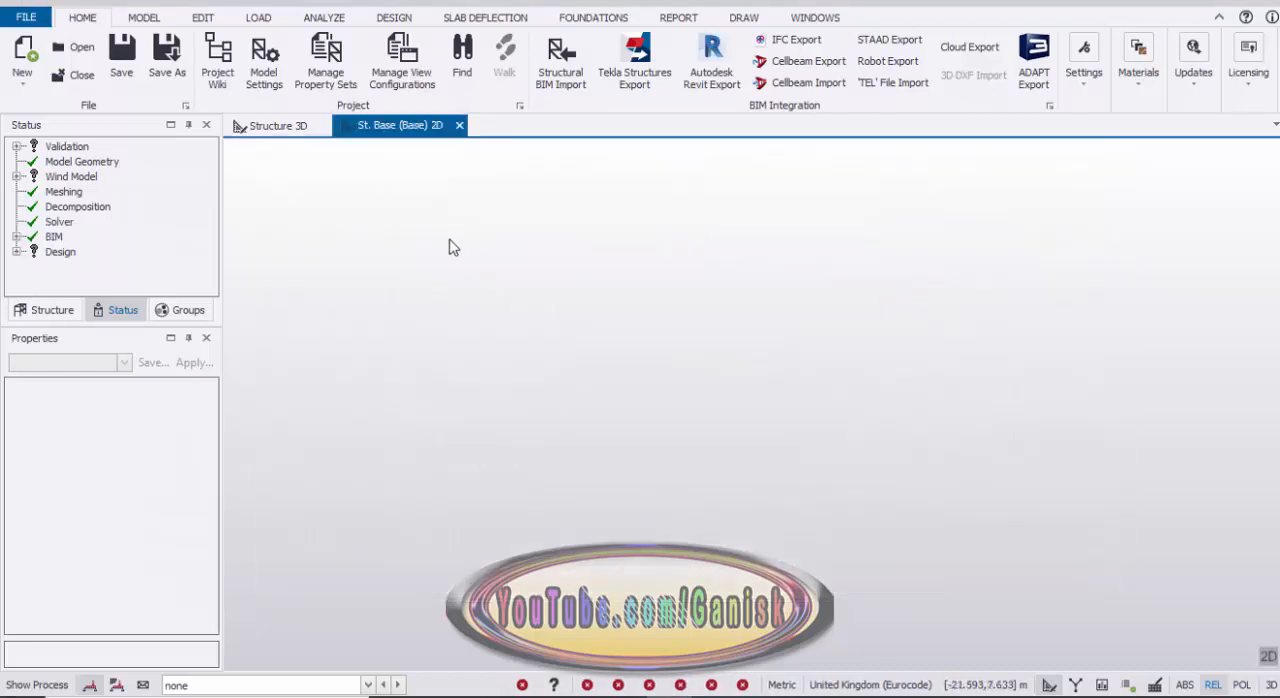
# Step: Open the construction levels table and set the Base level's type to T.O.S
pyautogui.click(145, 19)
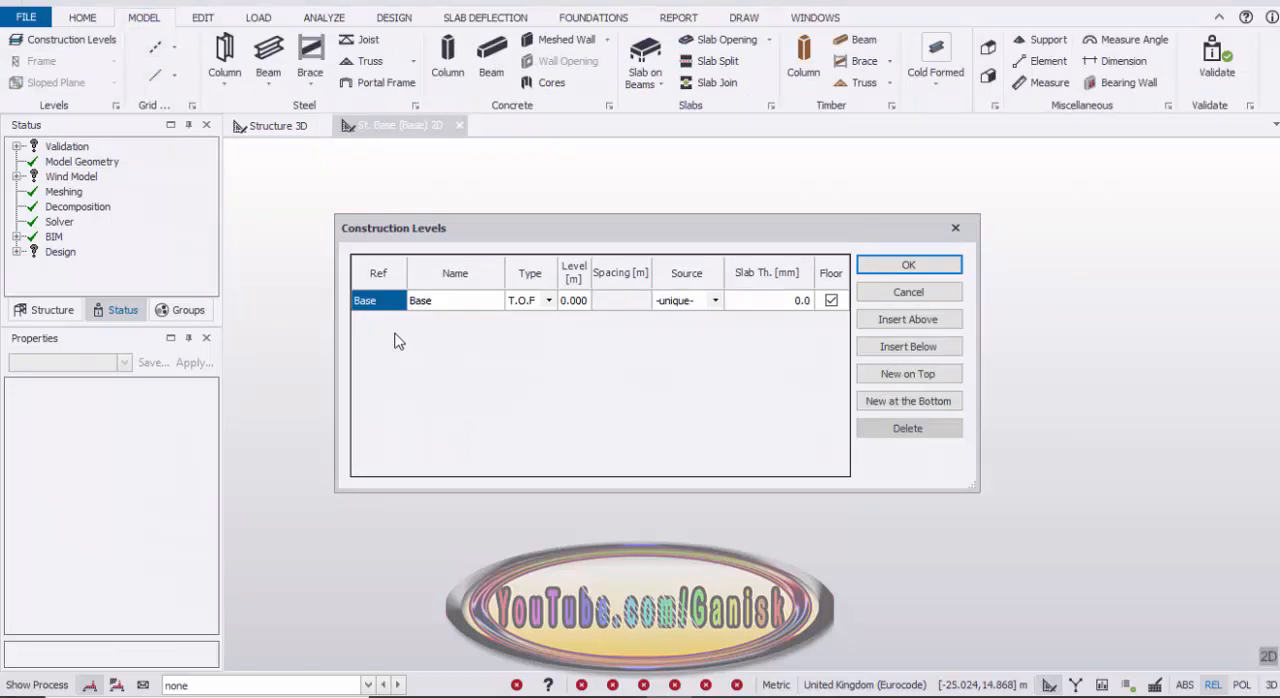
pyautogui.click(543, 300)
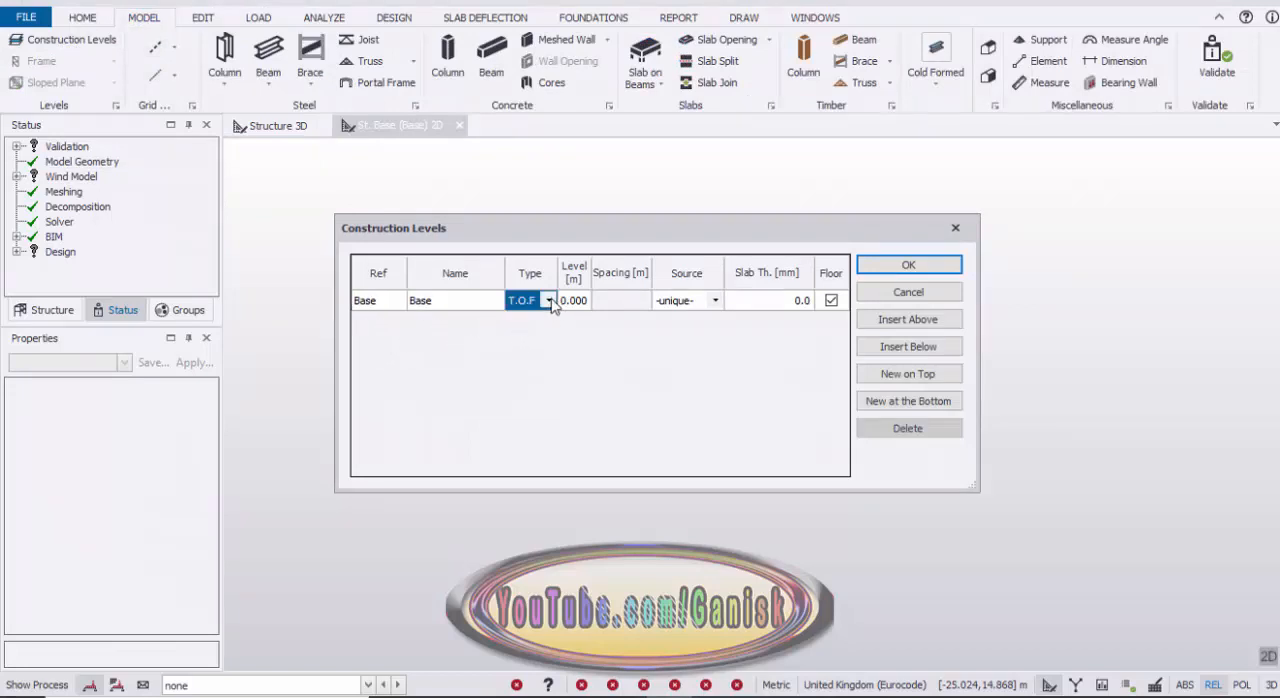
pyautogui.click(546, 300)
pyautogui.click(530, 317)
# Step: Insert a level above Base that is not a floor, with 4 m spacing, and name it 1st eave
pyautogui.click(915, 320)
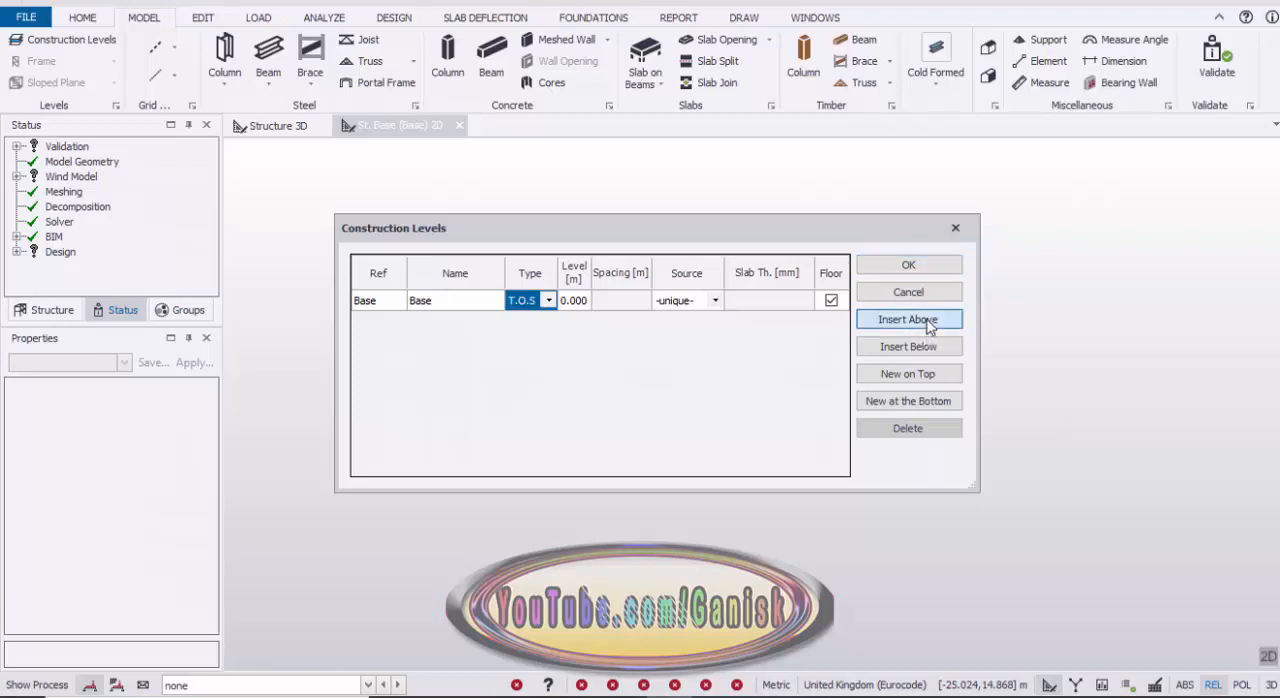
pyautogui.click(667, 308)
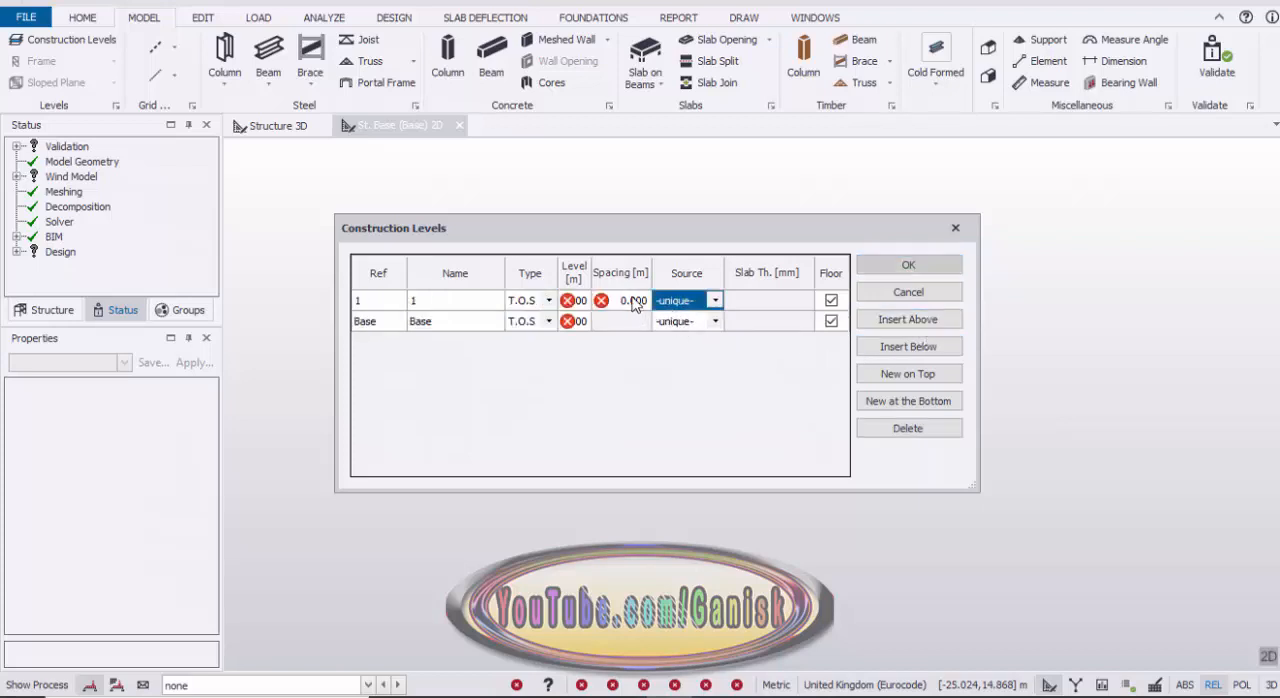
pyautogui.click(633, 302)
pyautogui.click(831, 300)
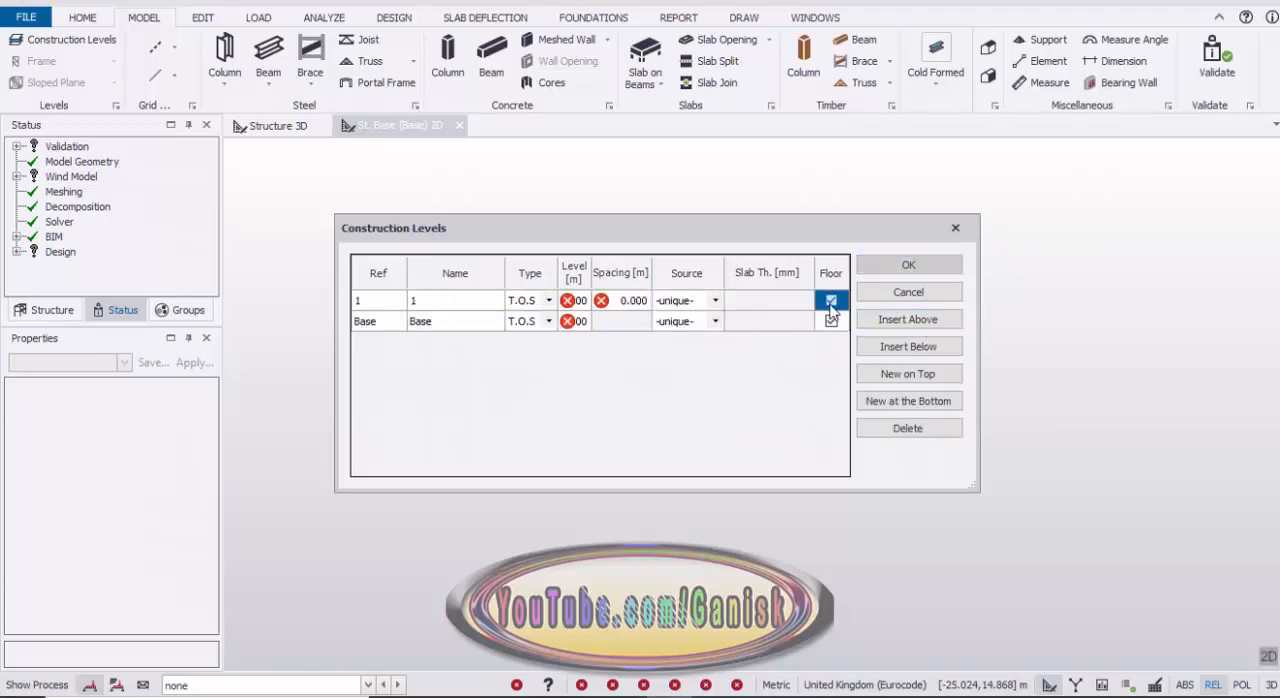
pyautogui.click(630, 303)
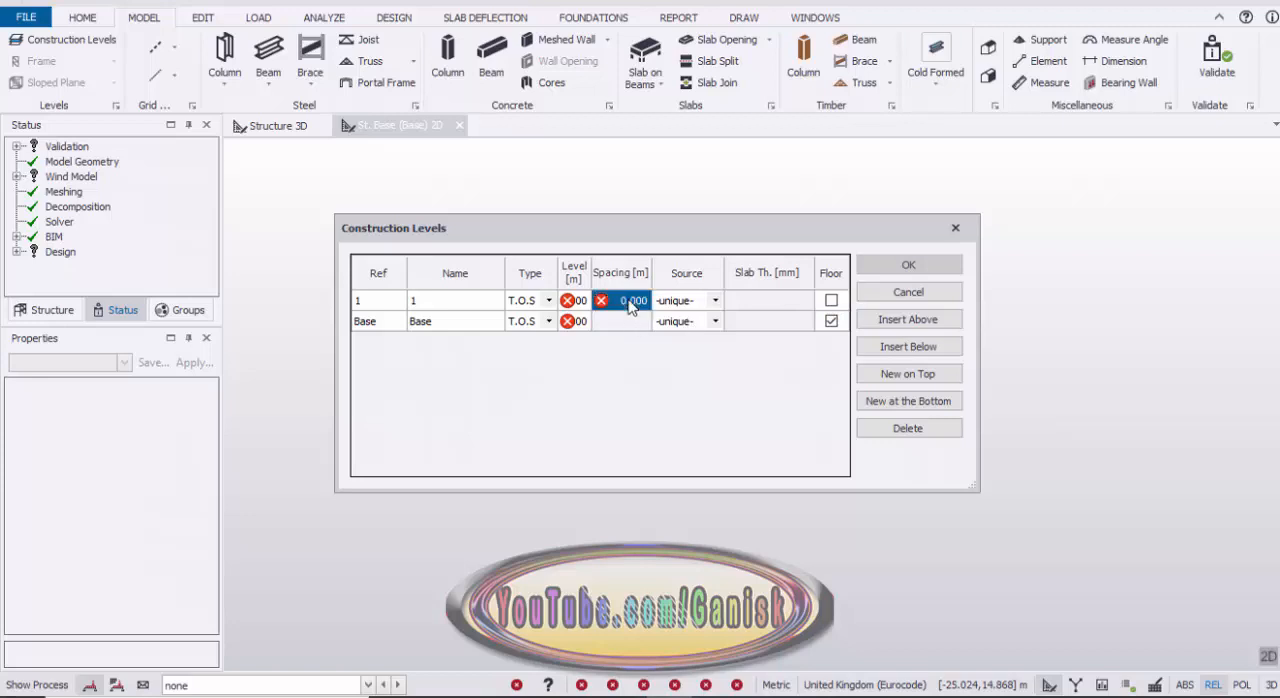
pyautogui.write('4')
pyautogui.press('Return')
pyautogui.click(452, 307)
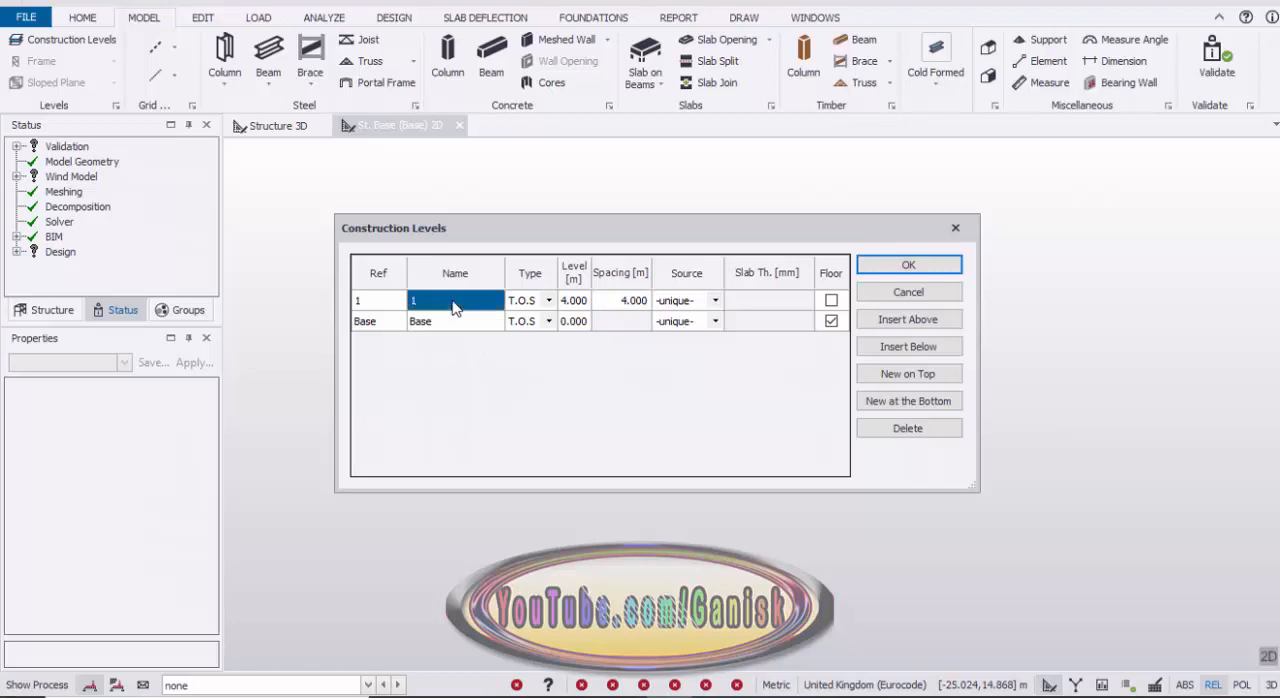
pyautogui.click(469, 307)
pyautogui.write('st eave')
# Step: Insert a level above 1st eave with 1 m spacing and name it 1st ridge
pyautogui.click(908, 319)
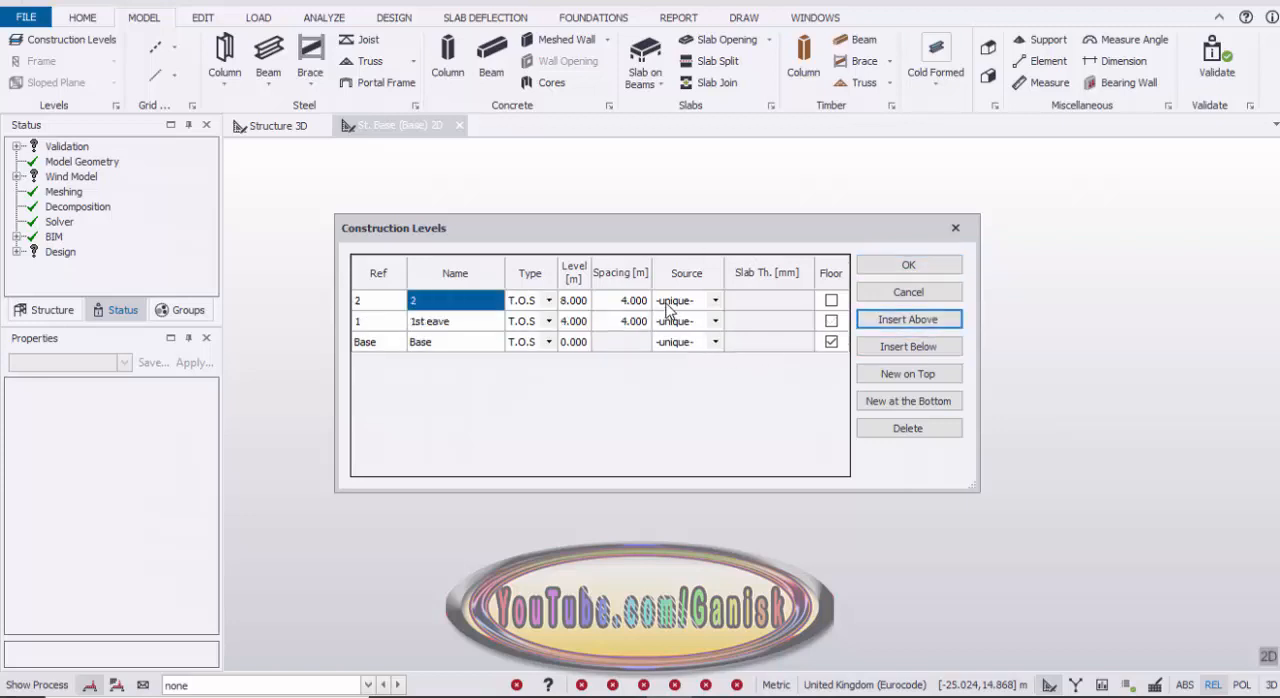
pyautogui.click(628, 300)
pyautogui.write('1')
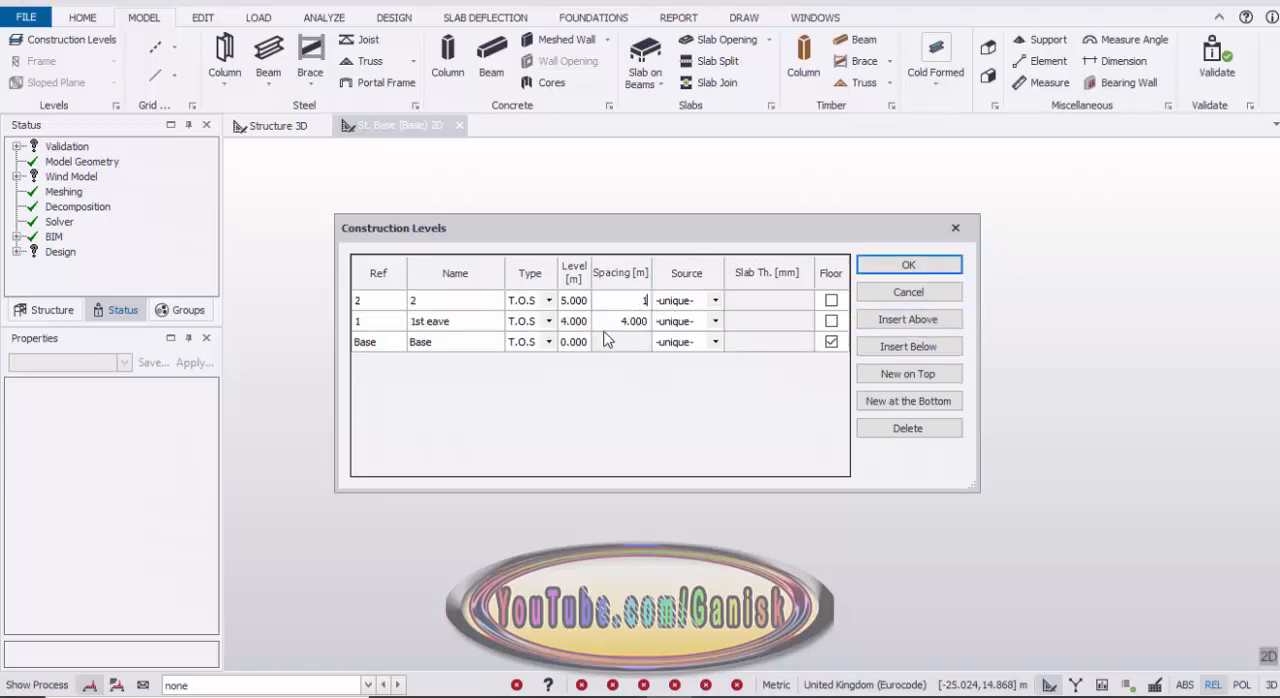
pyautogui.click(457, 304)
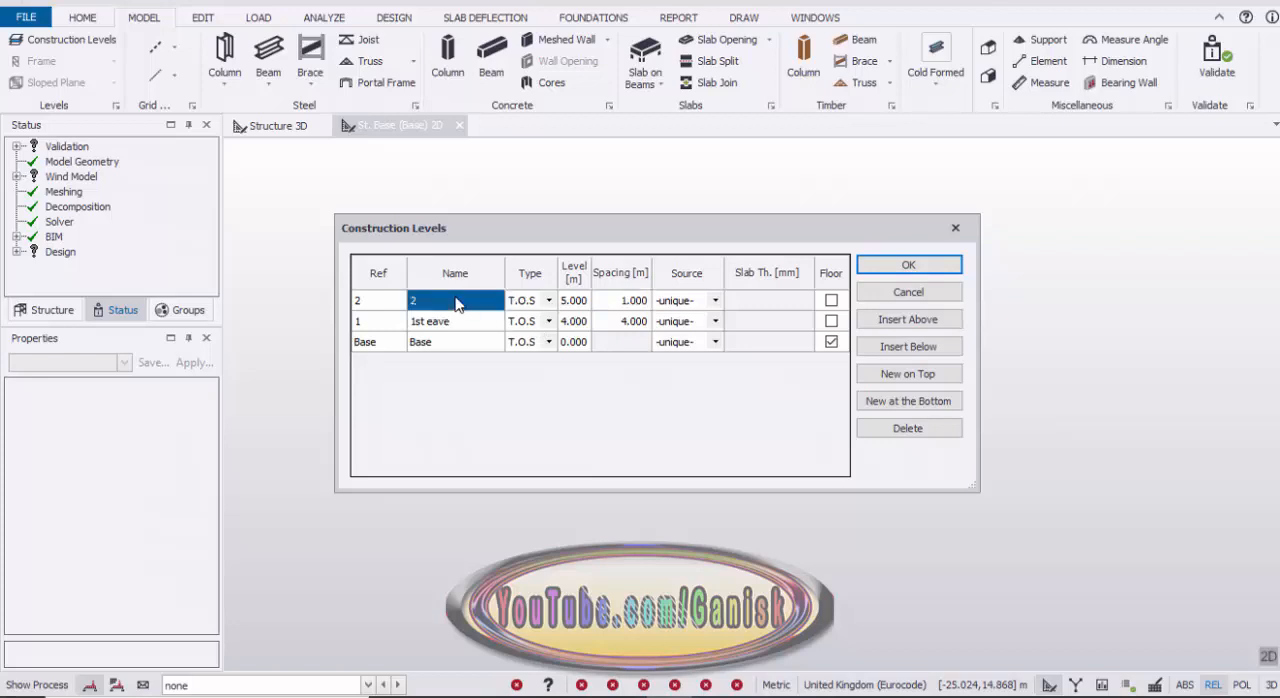
pyautogui.write('1st ridge')
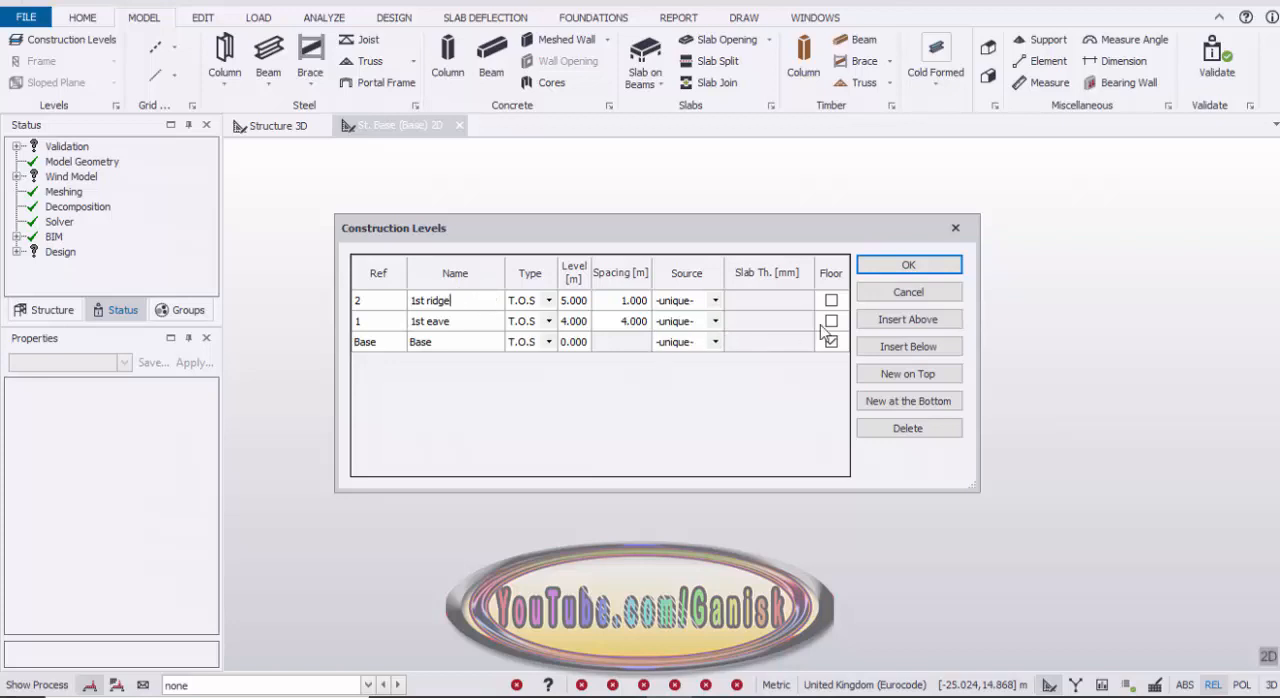
# Step: Insert a level above 1st ridge with 3 m spacing and name it 2nd eave
pyautogui.click(908, 319)
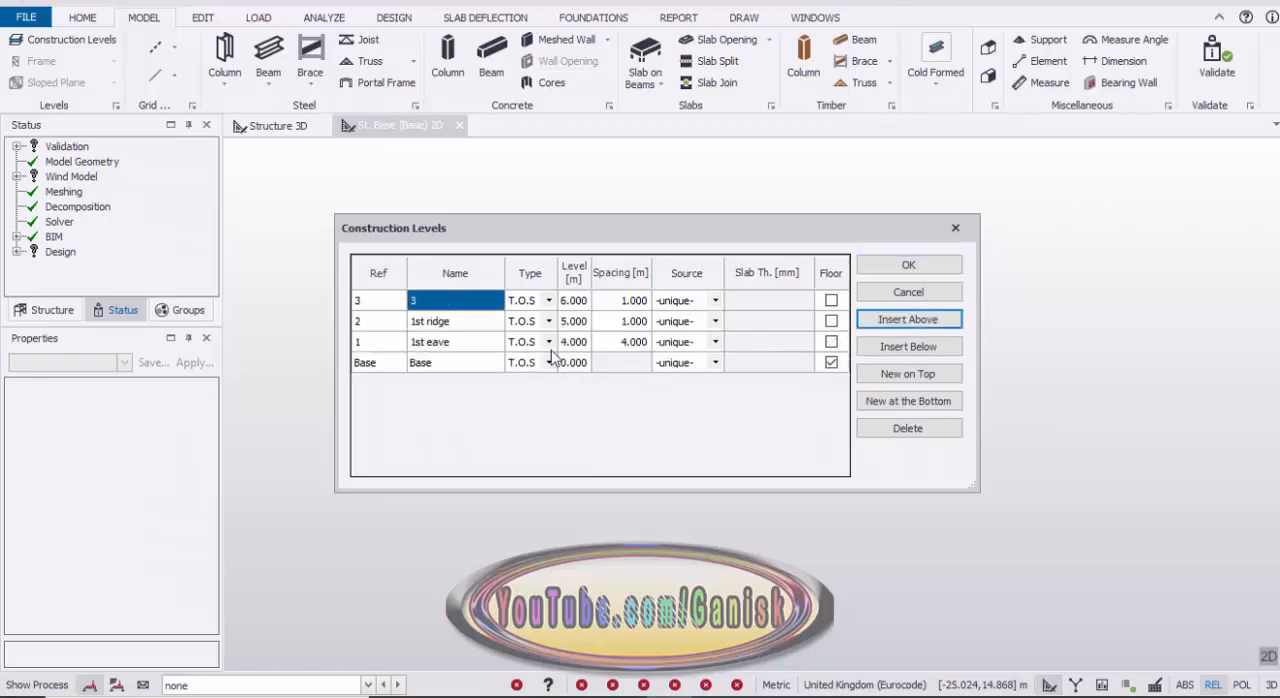
pyautogui.click(477, 303)
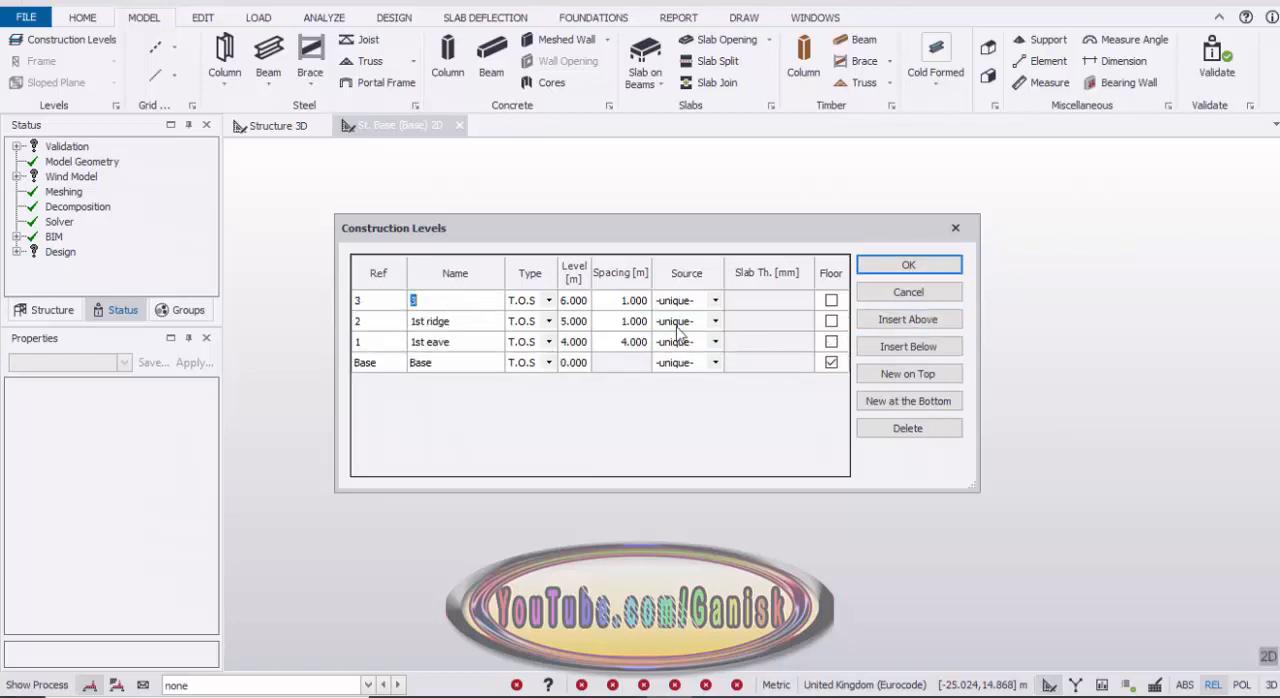
pyautogui.click(637, 303)
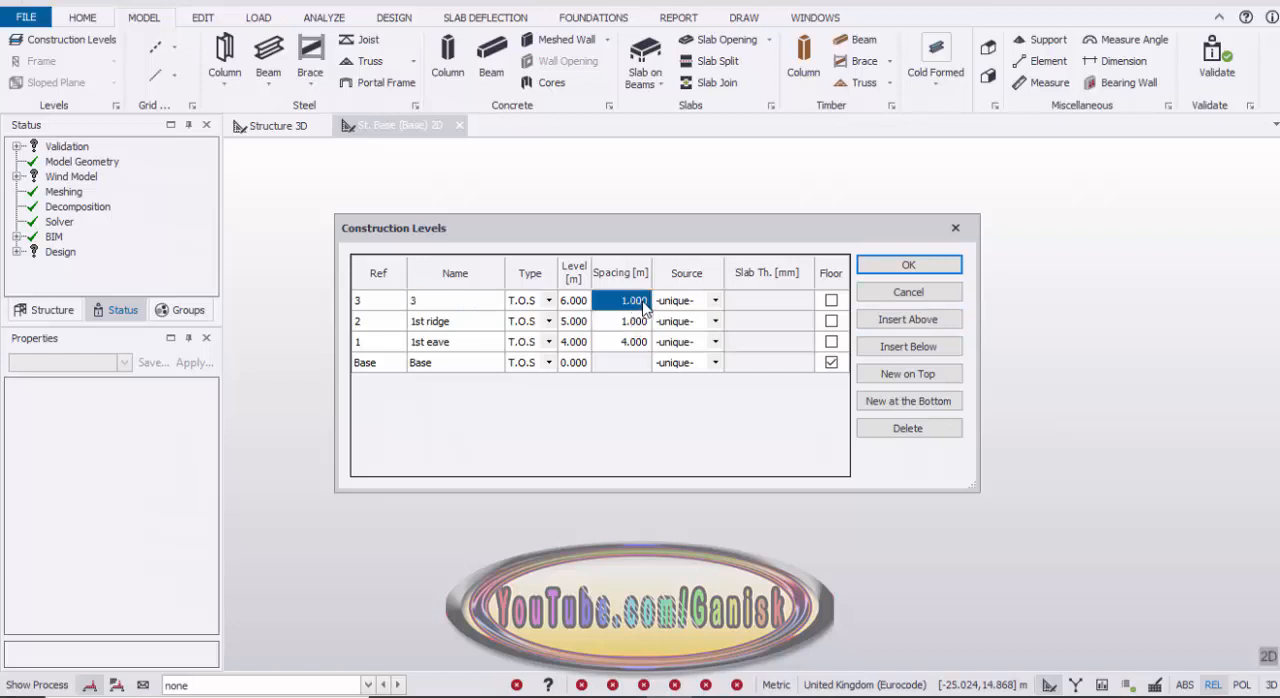
pyautogui.write('3')
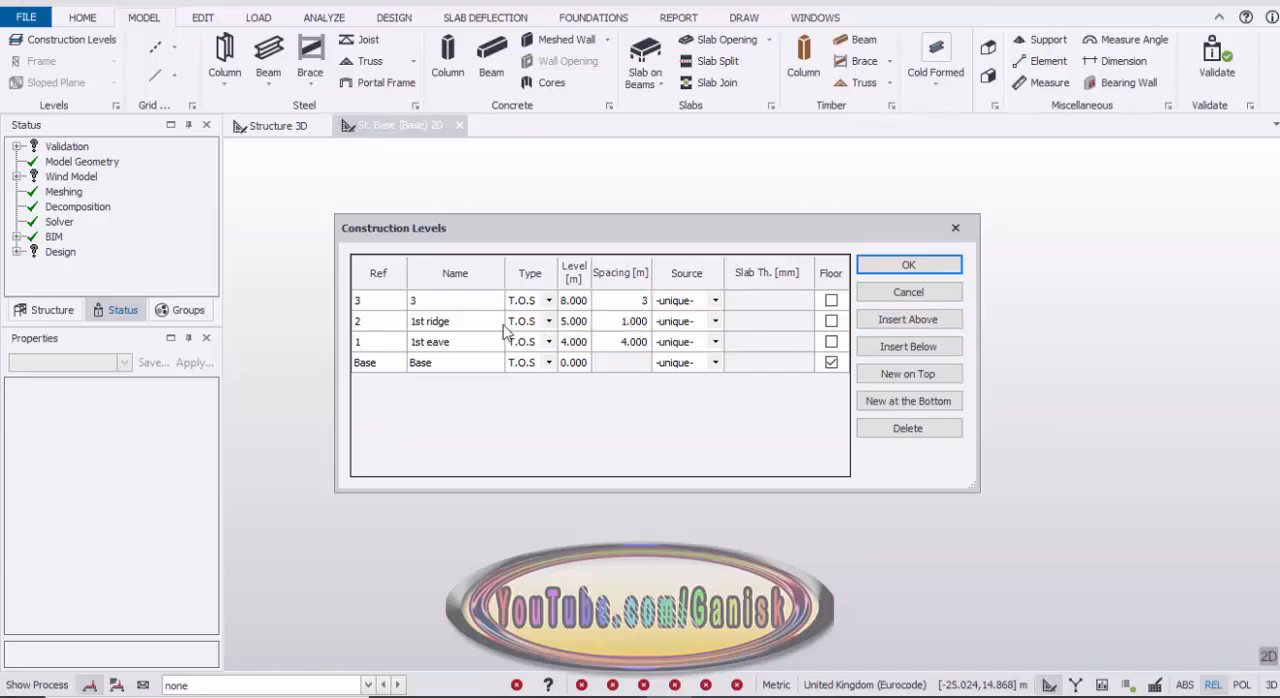
pyautogui.click(455, 303)
pyautogui.write('2nd eave')
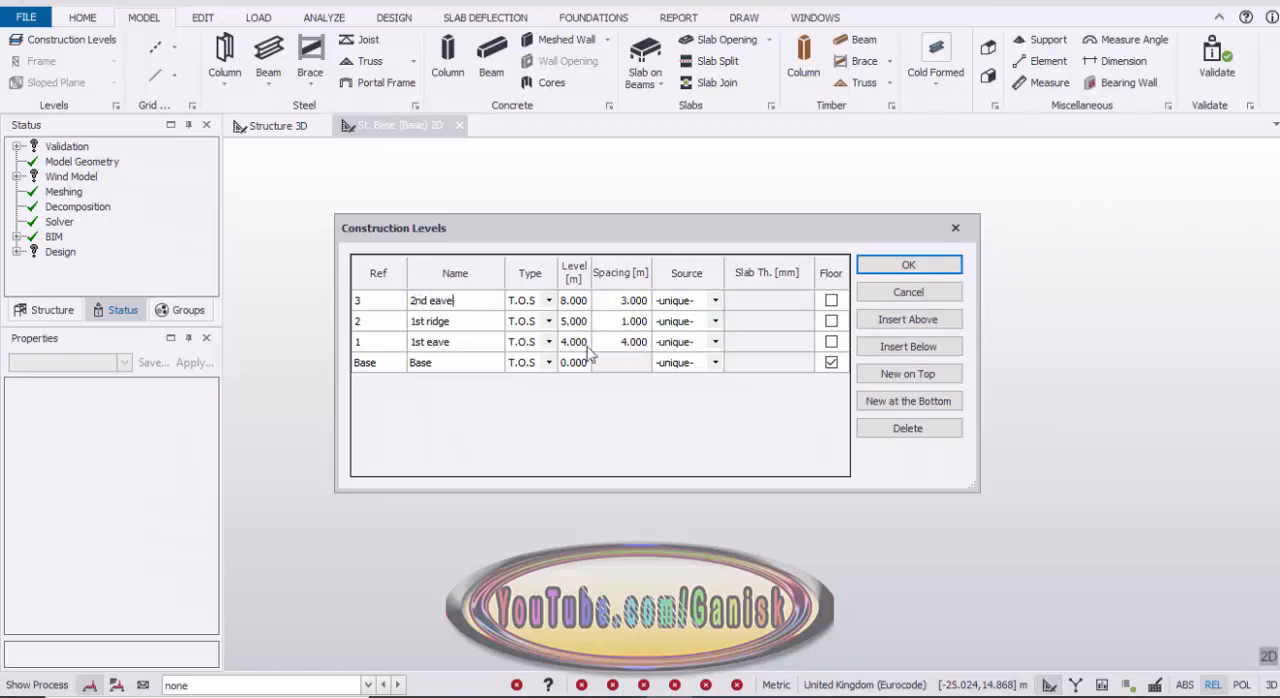
# Step: Insert a level above 2nd eave with 1 m spacing, name it 2nd ridge, and apply the construction levels
pyautogui.click(920, 322)
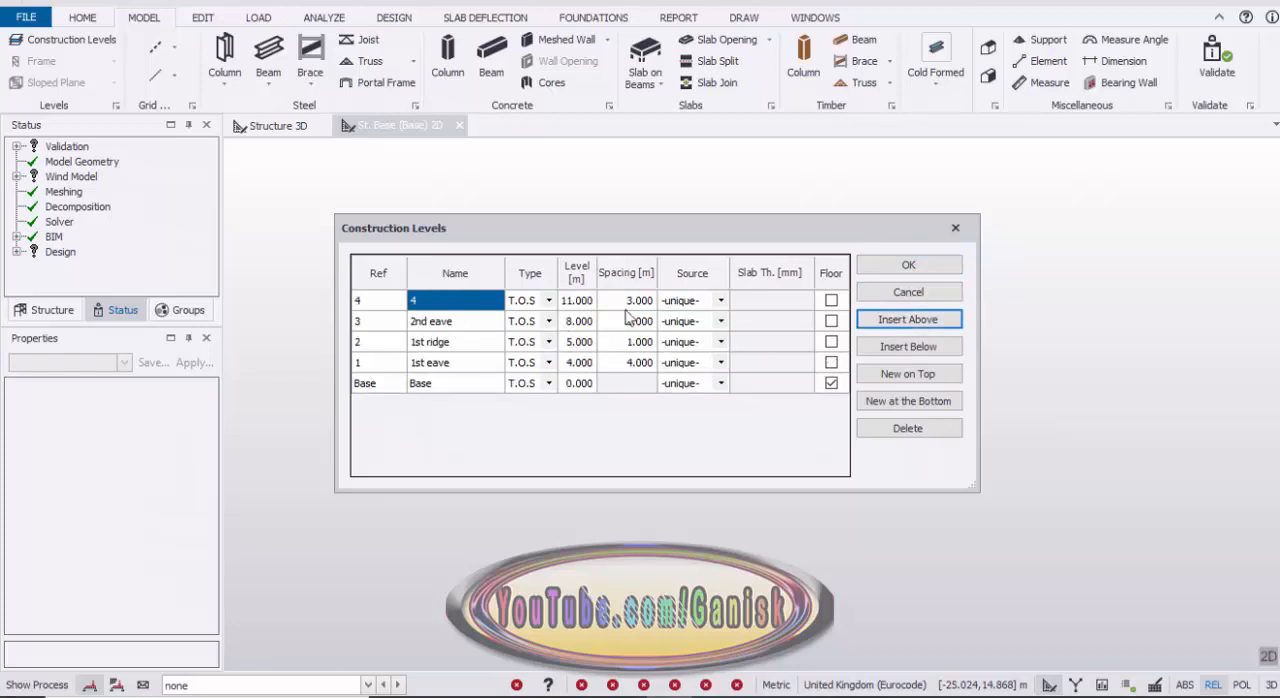
pyautogui.click(638, 301)
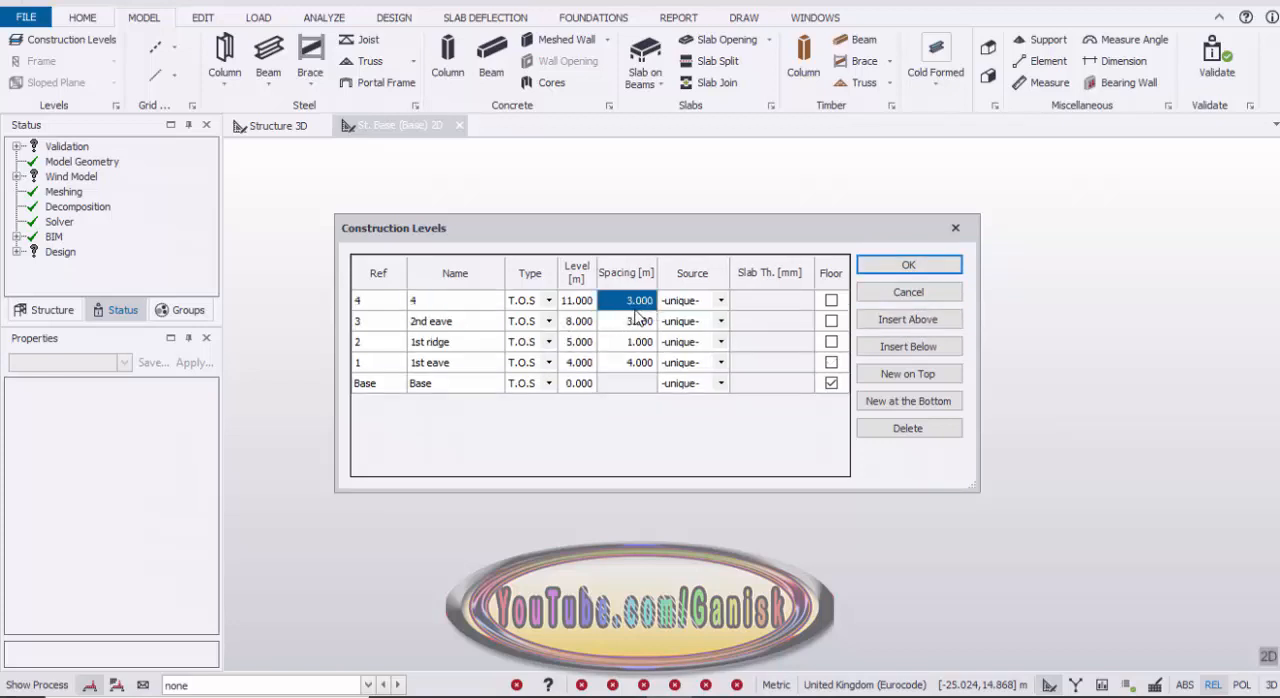
pyautogui.write('1')
pyautogui.click(445, 306)
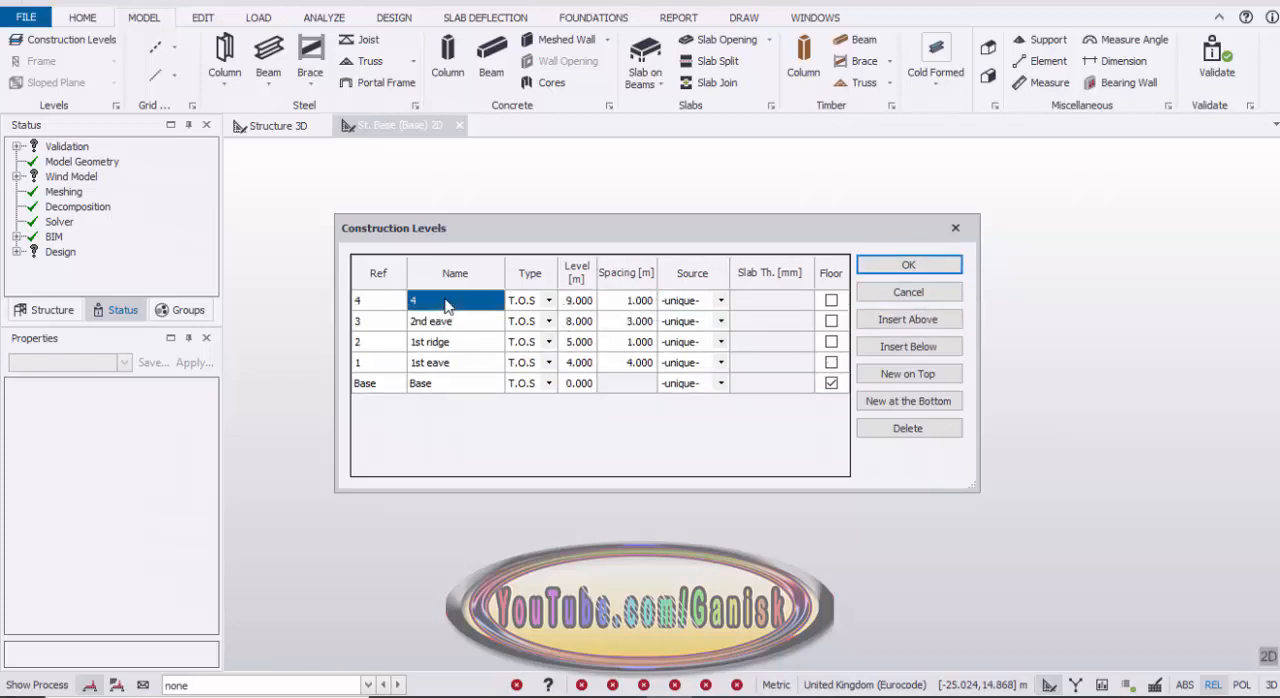
pyautogui.write('2nd ridge')
pyautogui.click(936, 273)
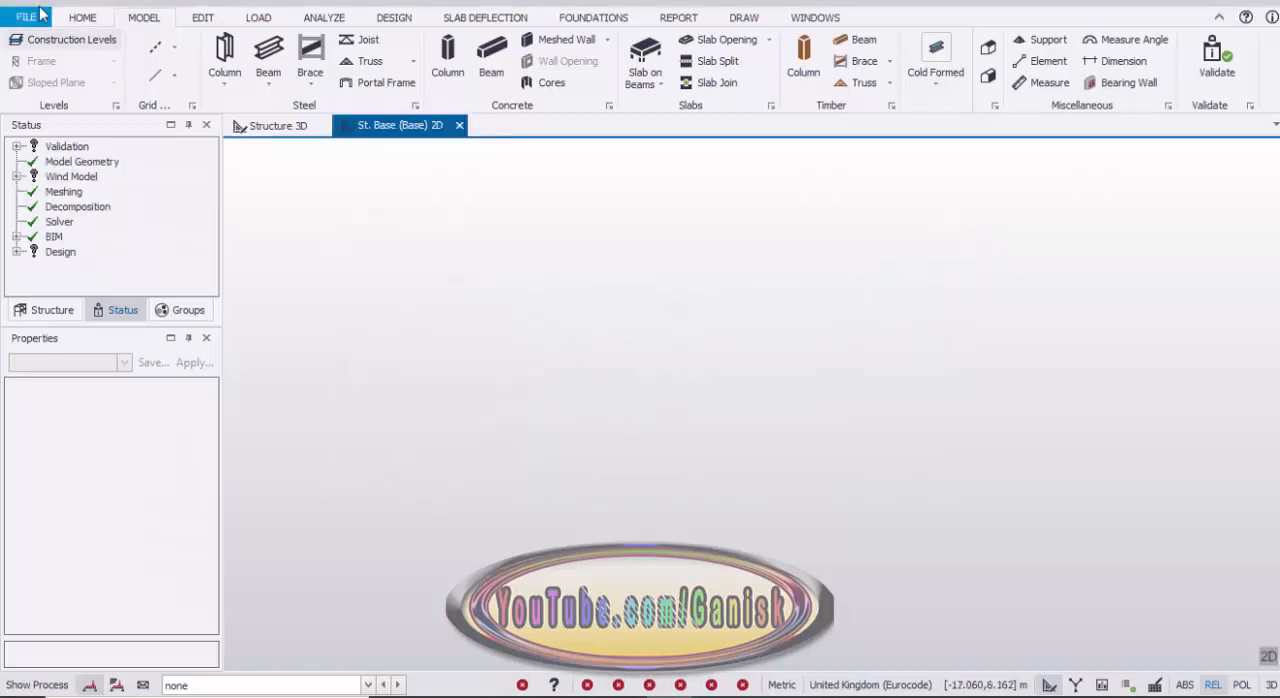
# Step: Start a rectangular grid across all construction levels with 5 regular bays of 5 m in the X direction
pyautogui.click(174, 47)
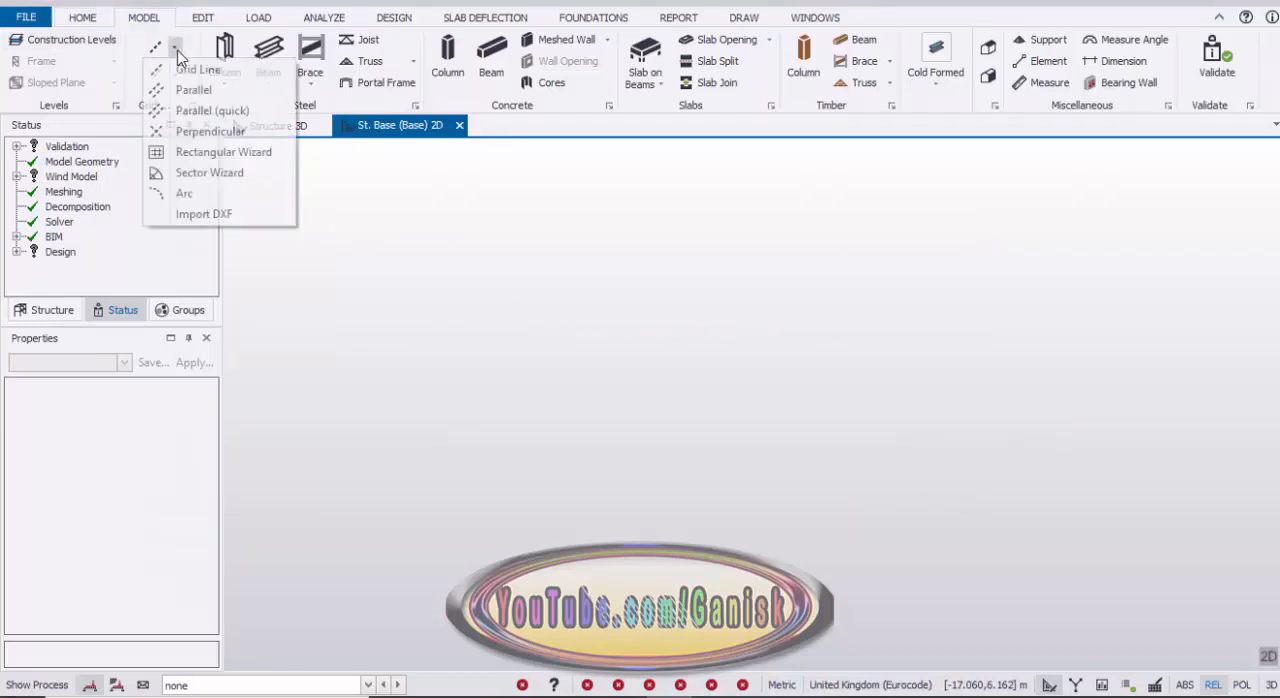
pyautogui.click(224, 152)
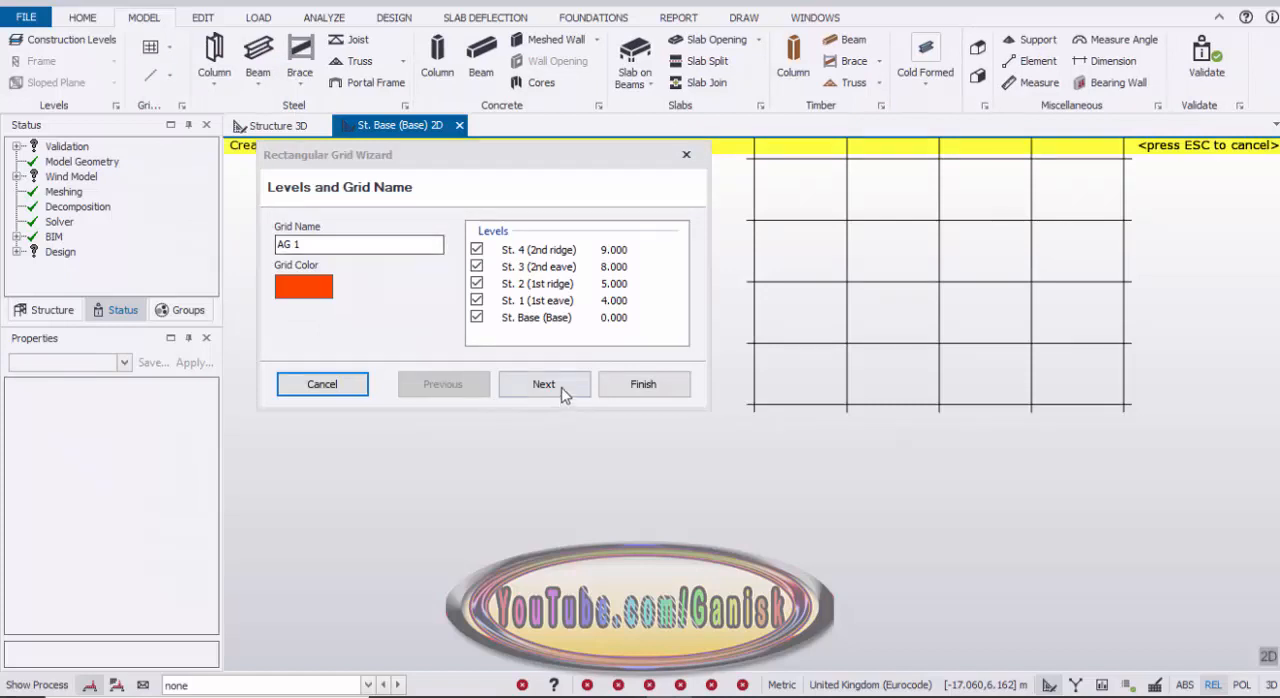
pyautogui.click(560, 390)
pyautogui.click(560, 390)
pyautogui.click(560, 390)
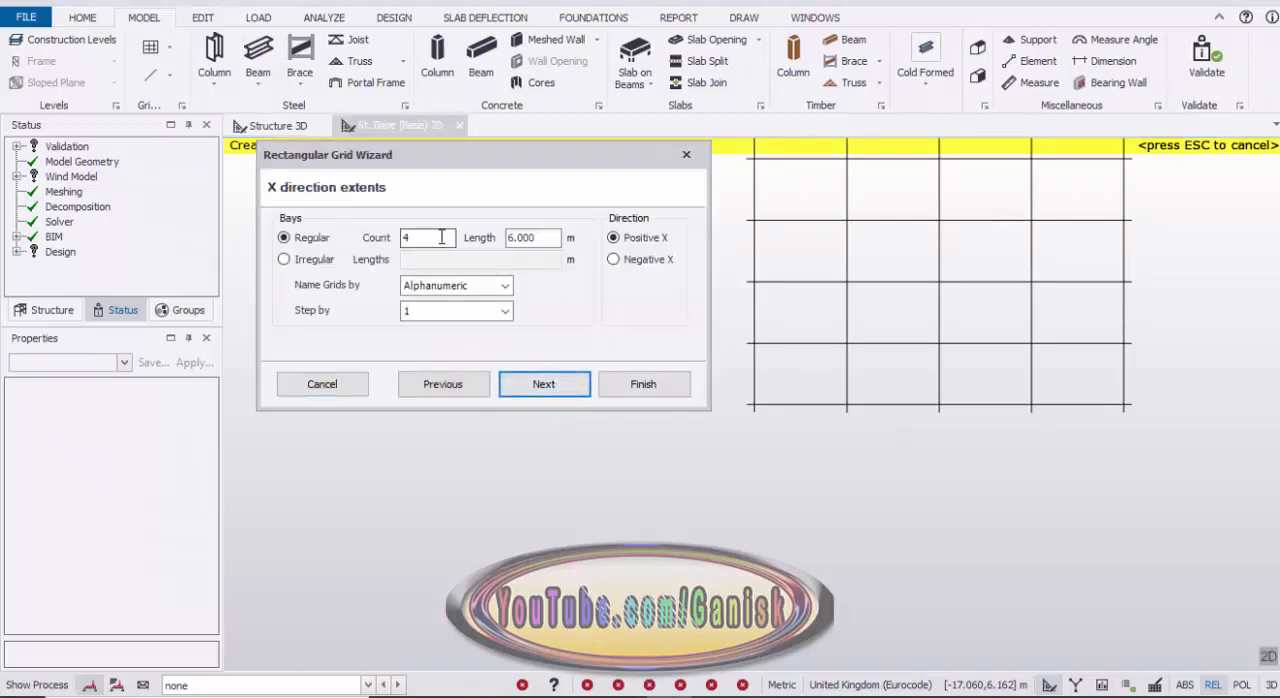
pyautogui.moveTo(441, 237); pyautogui.dragTo(388, 248)
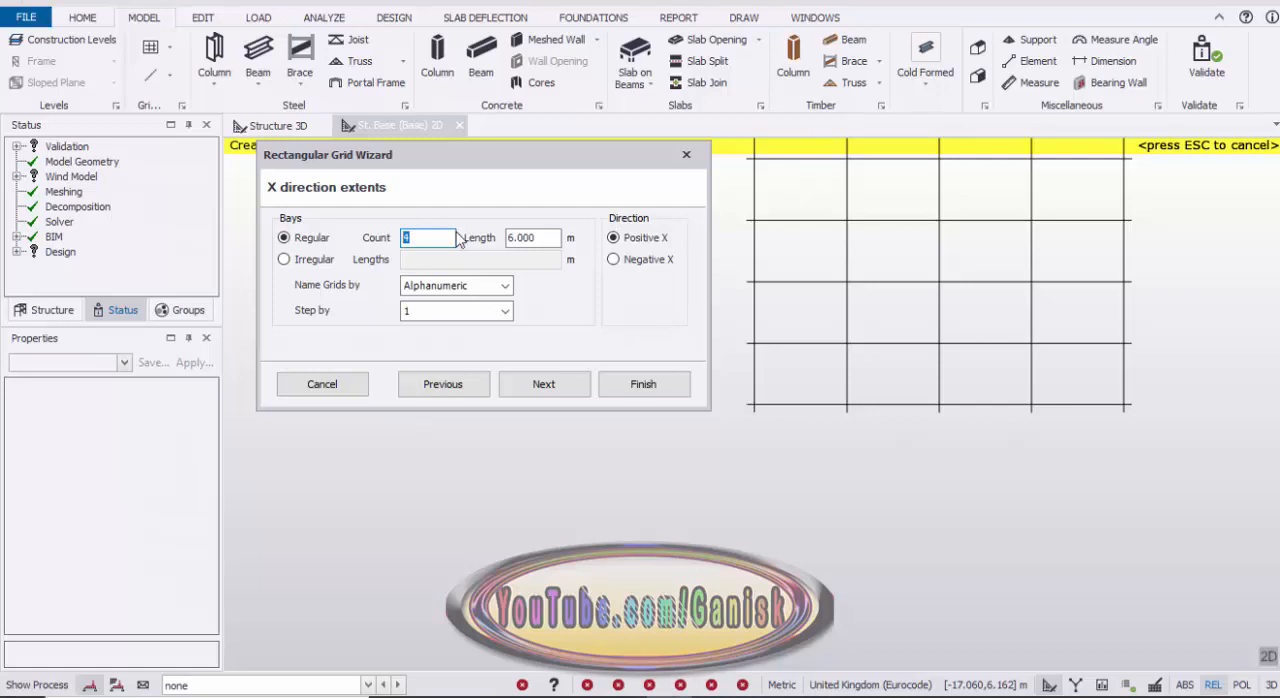
pyautogui.write('5')
pyautogui.press('Tab')
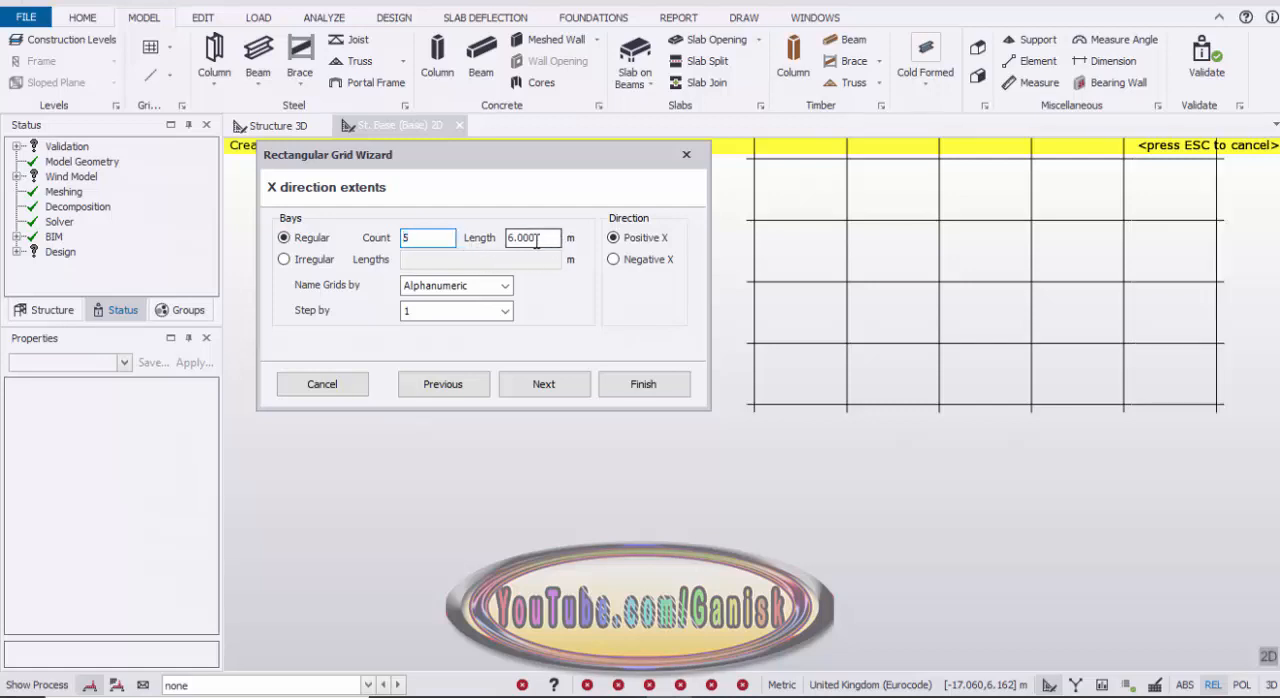
pyautogui.write('5')
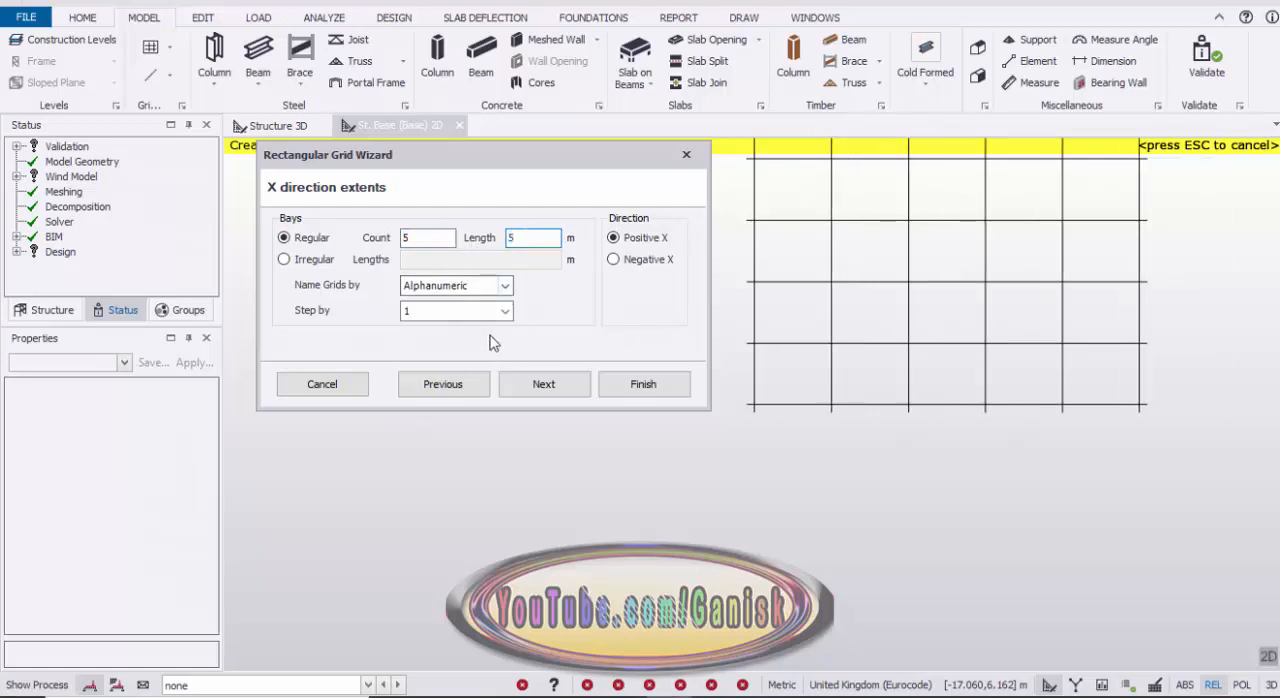
pyautogui.click(546, 386)
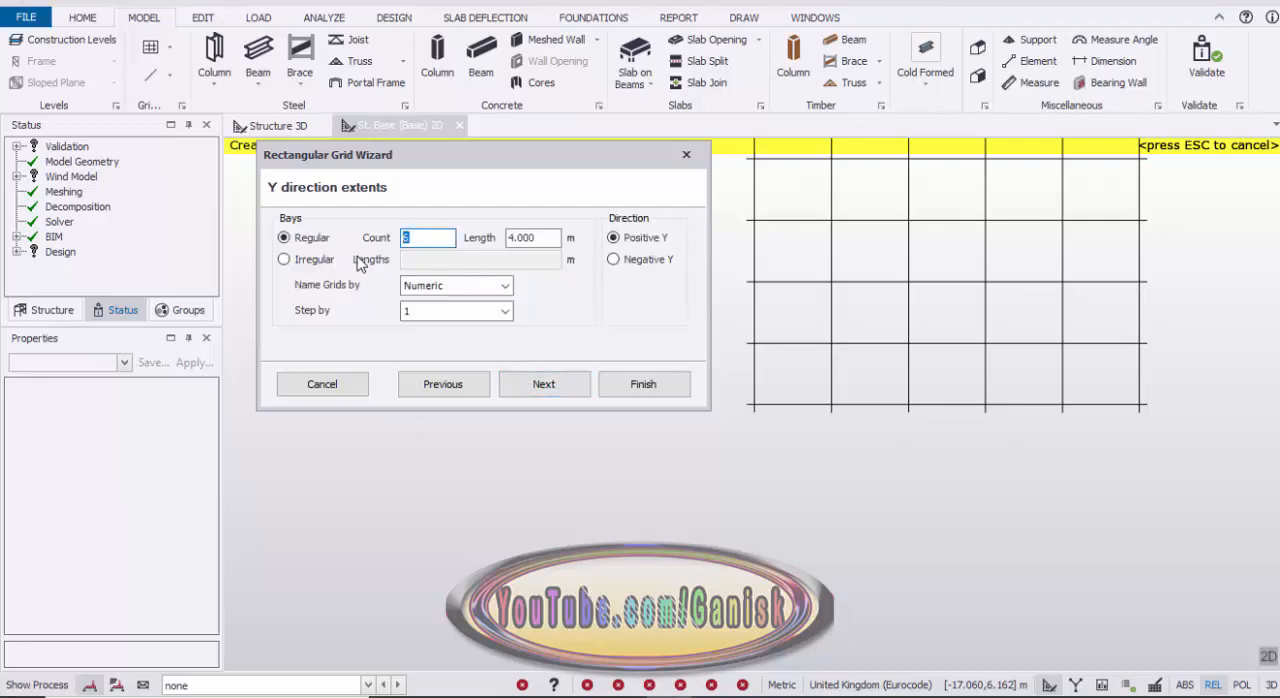
# Step: Give the grid 2 regular bays of 6 m in the Y direction and create it with the default rotation
pyautogui.write('2')
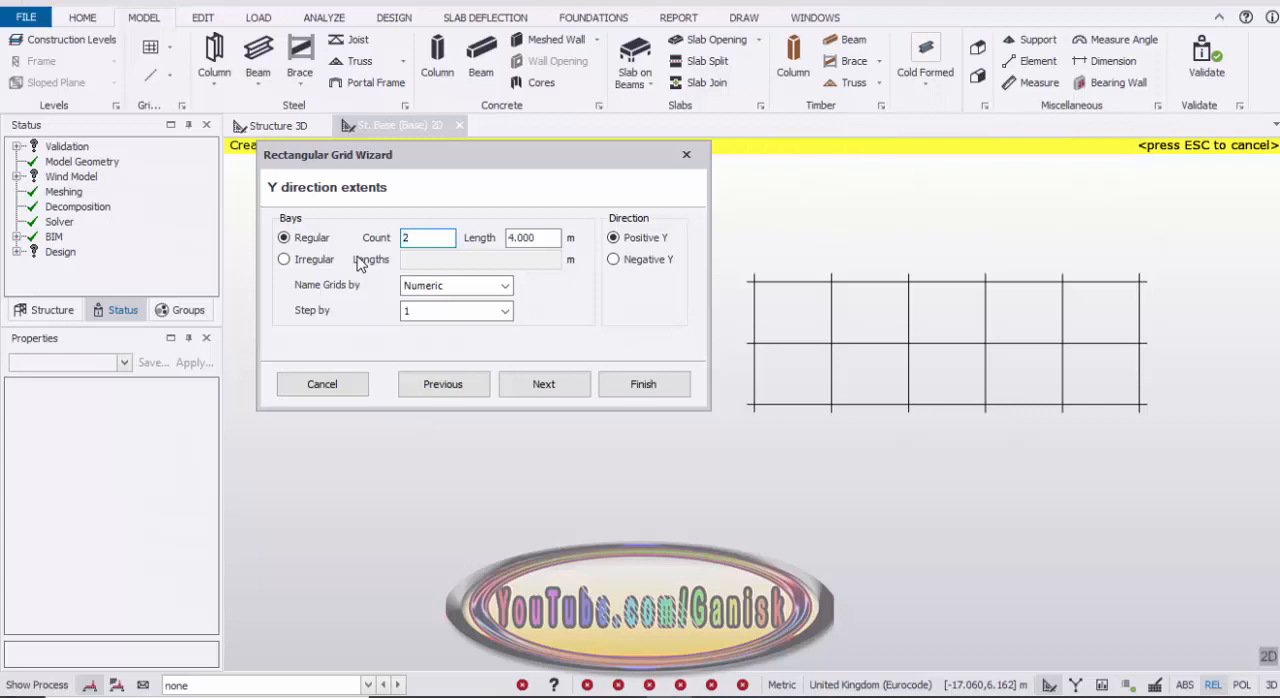
pyautogui.press('Tab')
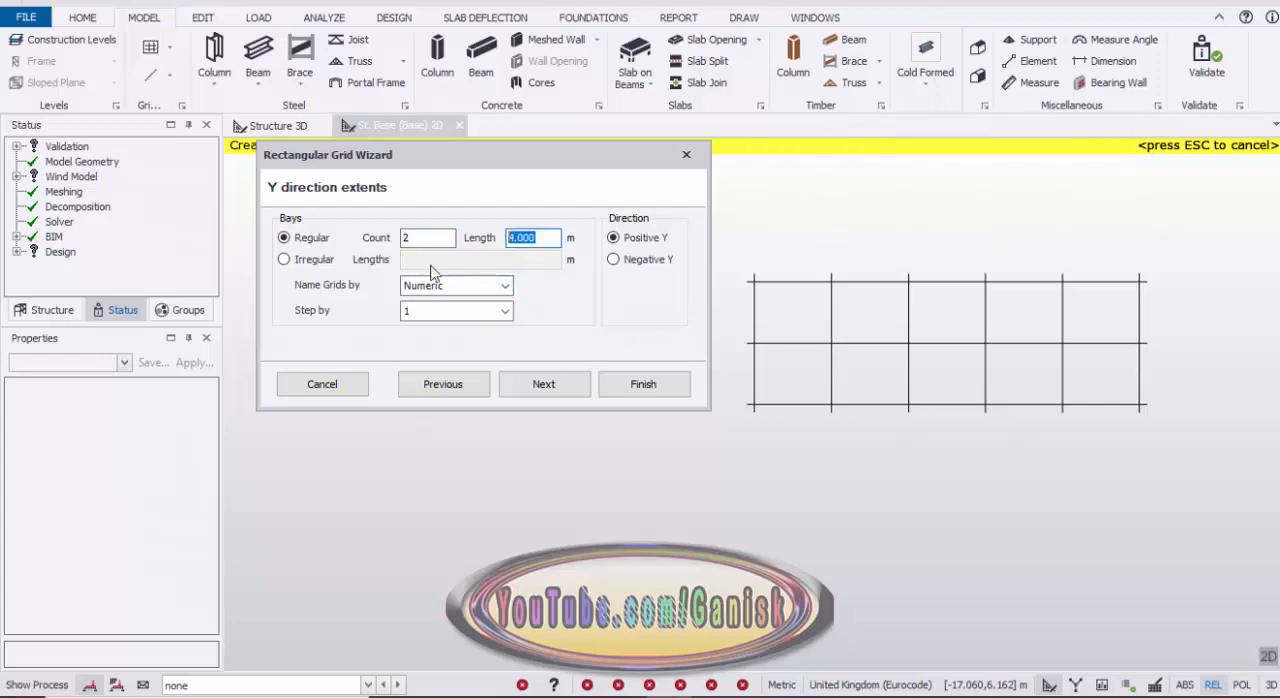
pyautogui.write('6')
pyautogui.click(566, 388)
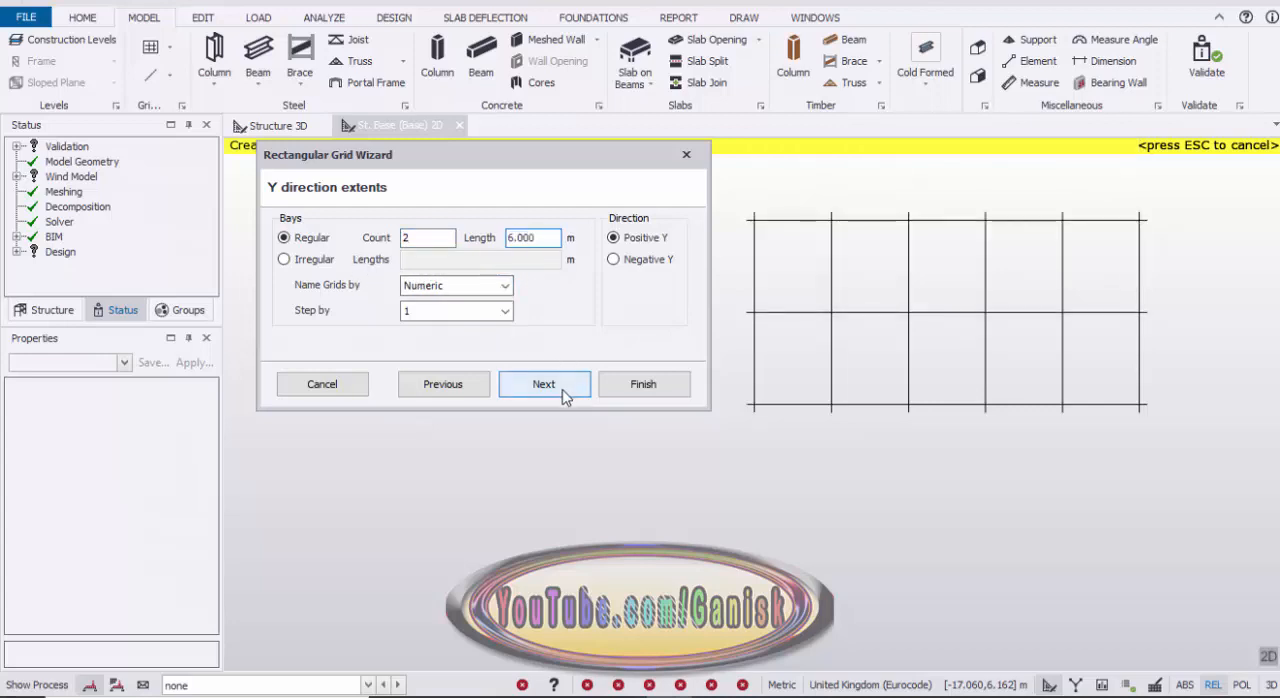
pyautogui.click(566, 388)
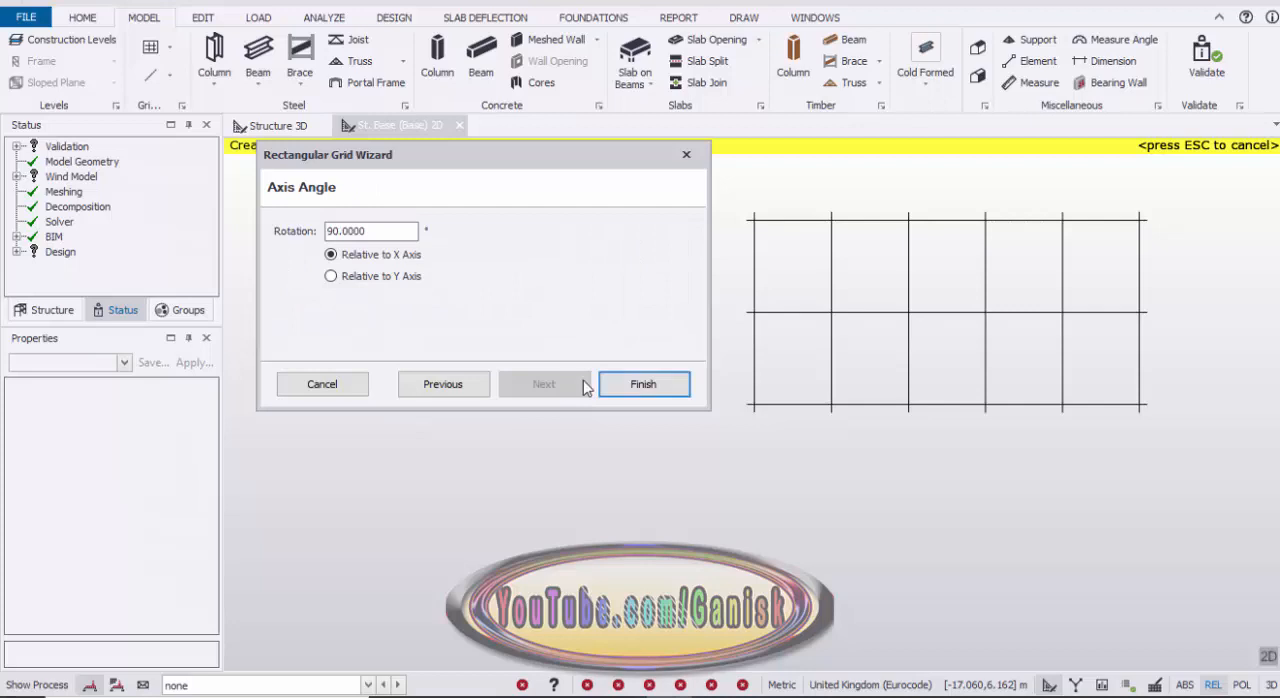
pyautogui.click(648, 380)
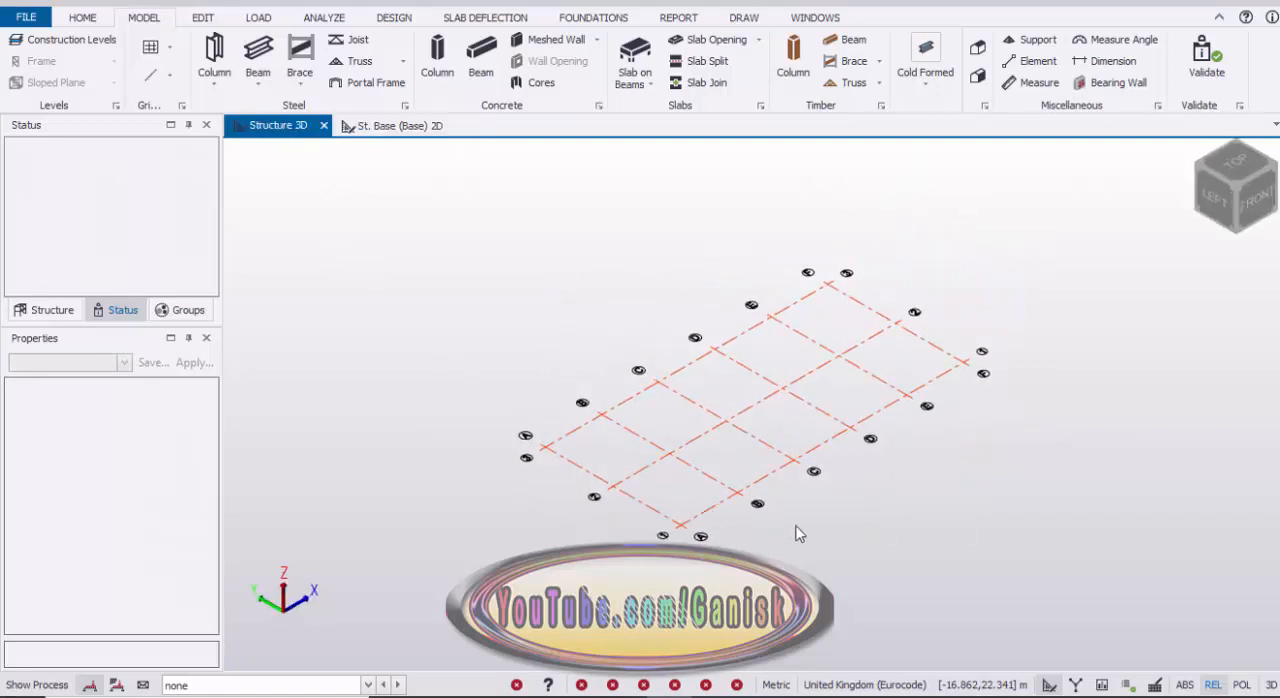
# Step: Start a rolled steel column in the Base 2D view with its top level at St. 3 (2nd eave)
pyautogui.moveTo(588, 443); pyautogui.dragTo(783, 498, button='right')
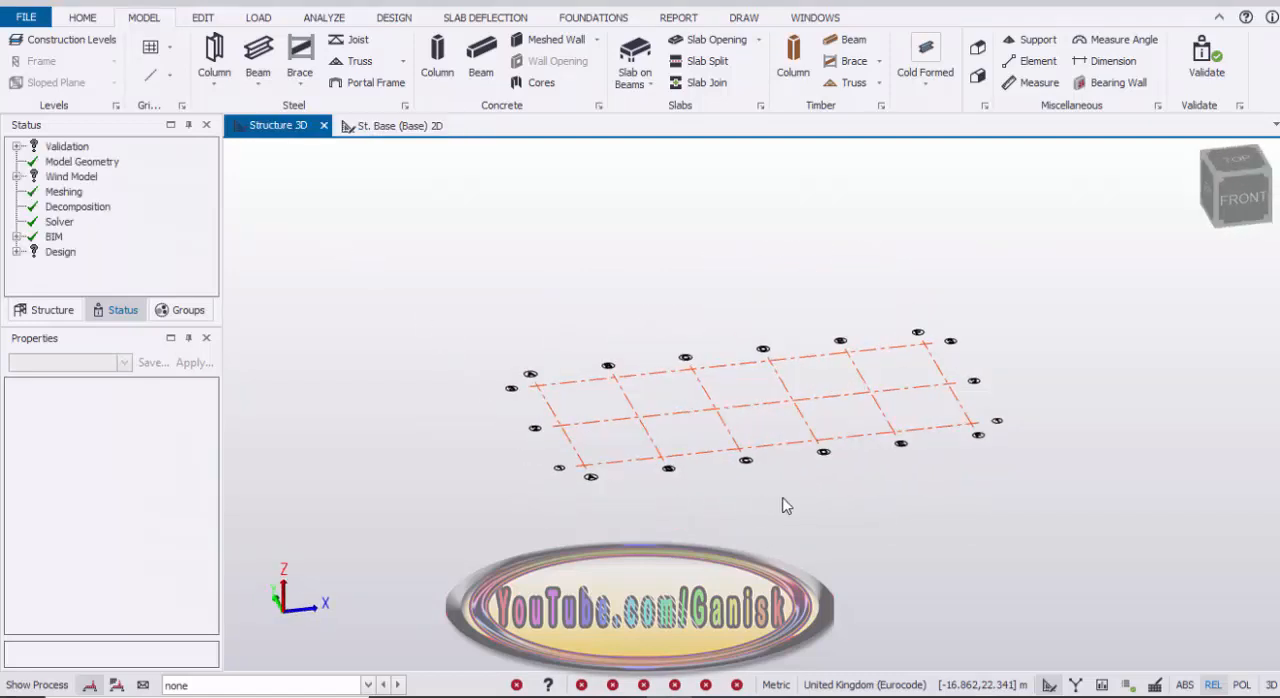
pyautogui.scroll(3, 780, 488)
pyautogui.scroll(-2, 694, 483)
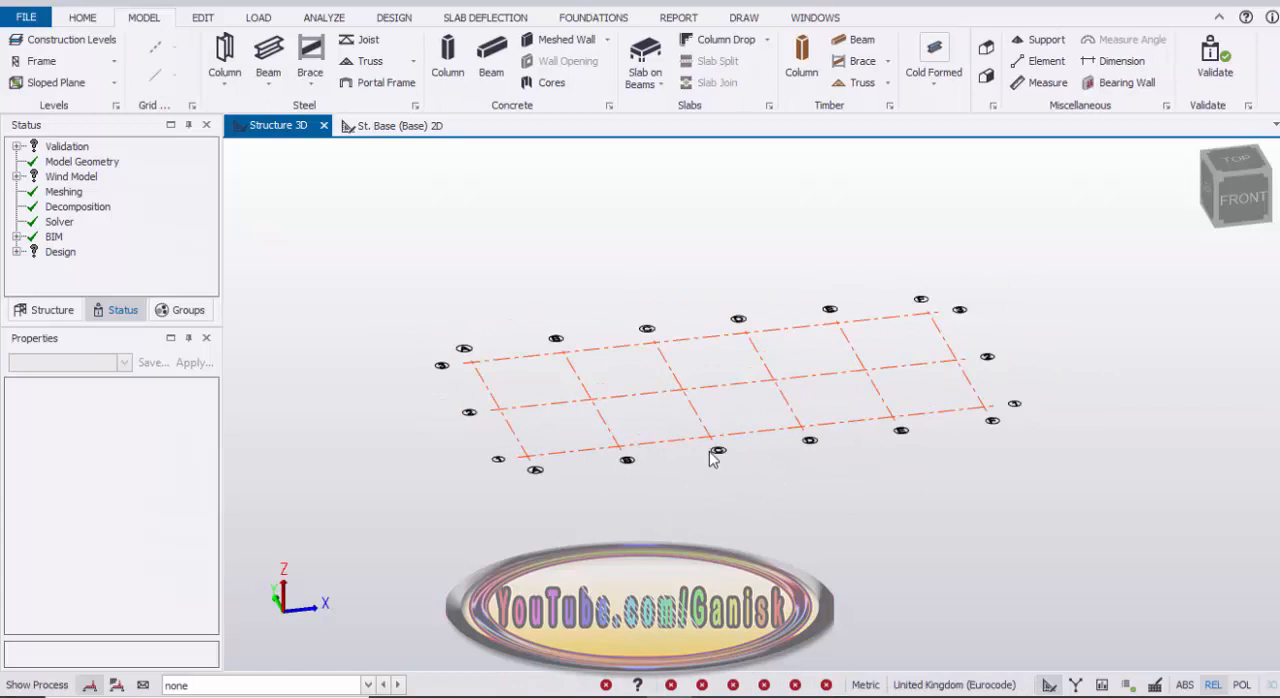
pyautogui.click(399, 127)
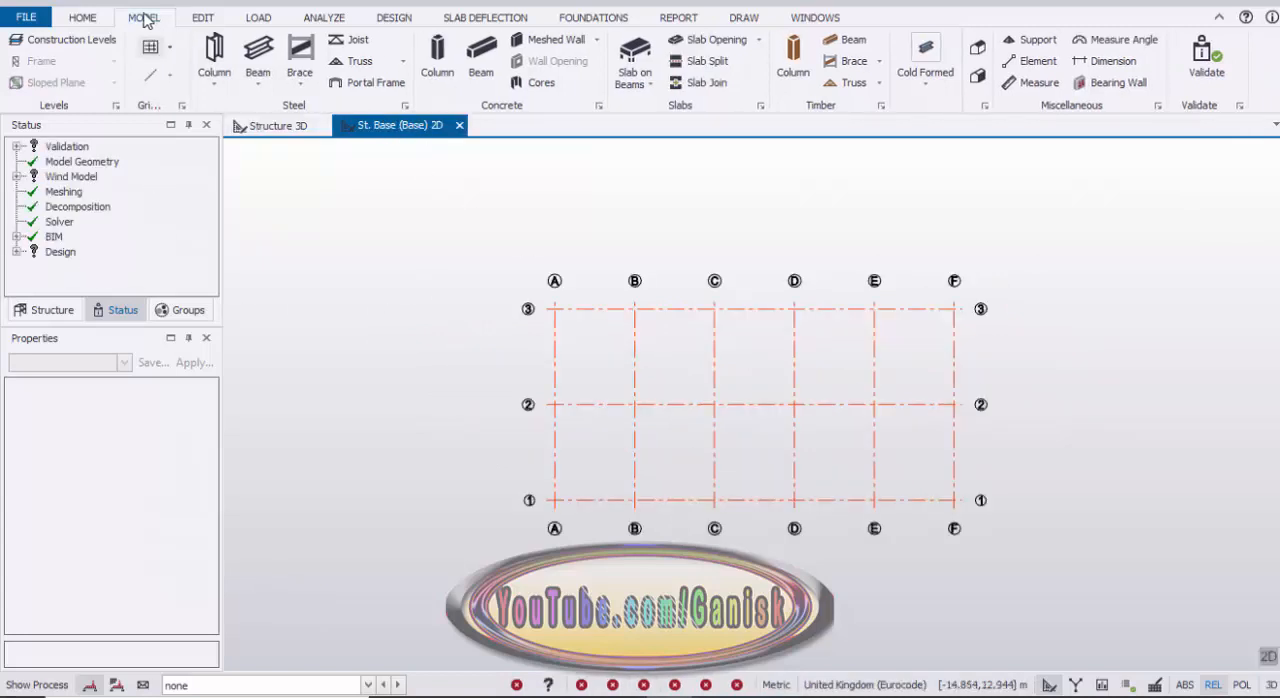
pyautogui.click(214, 66)
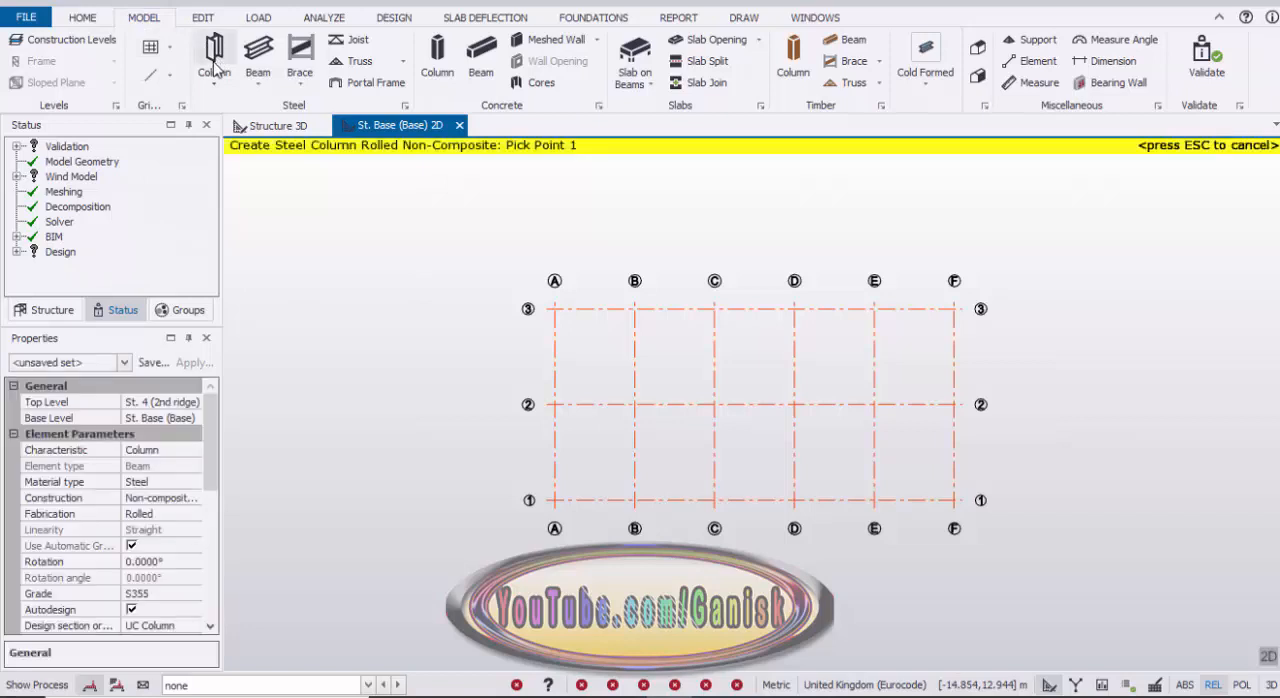
pyautogui.click(172, 403)
pyautogui.click(192, 402)
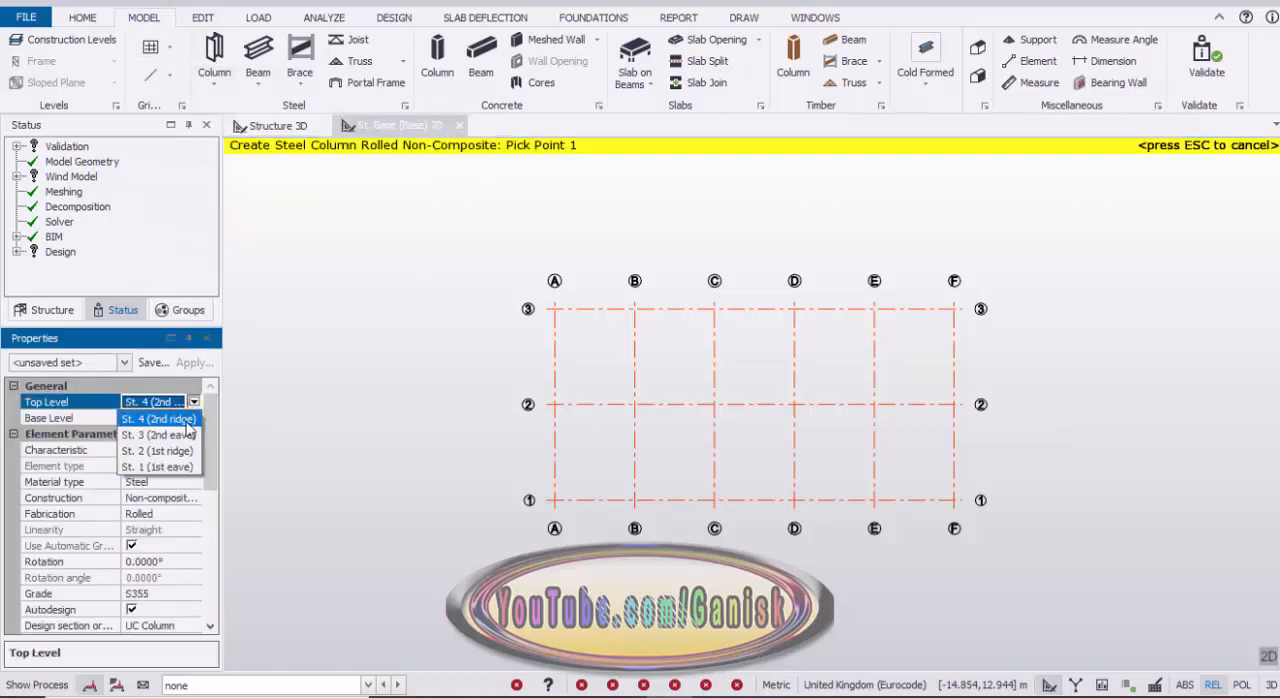
pyautogui.click(176, 437)
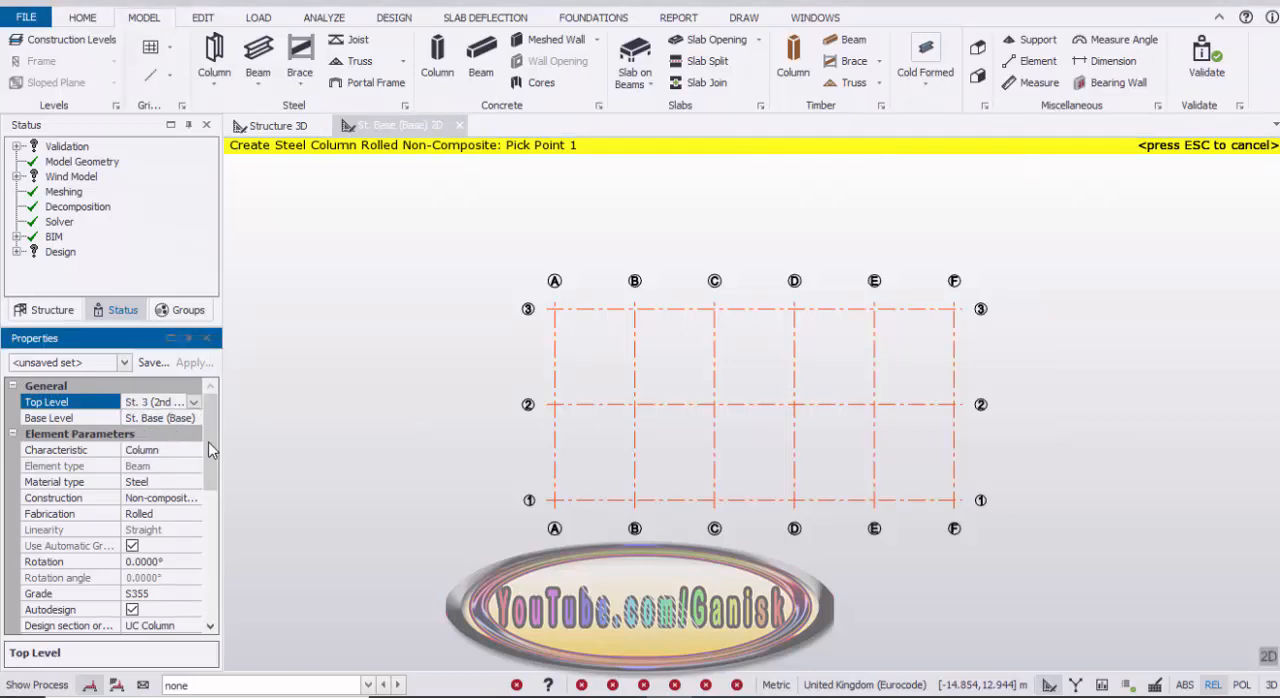
# Step: Set the column section to Advance UKC 254x254x89
pyautogui.scroll(-1, 216, 470)
pyautogui.scroll(-3, 216, 470)
pyautogui.click(193, 499)
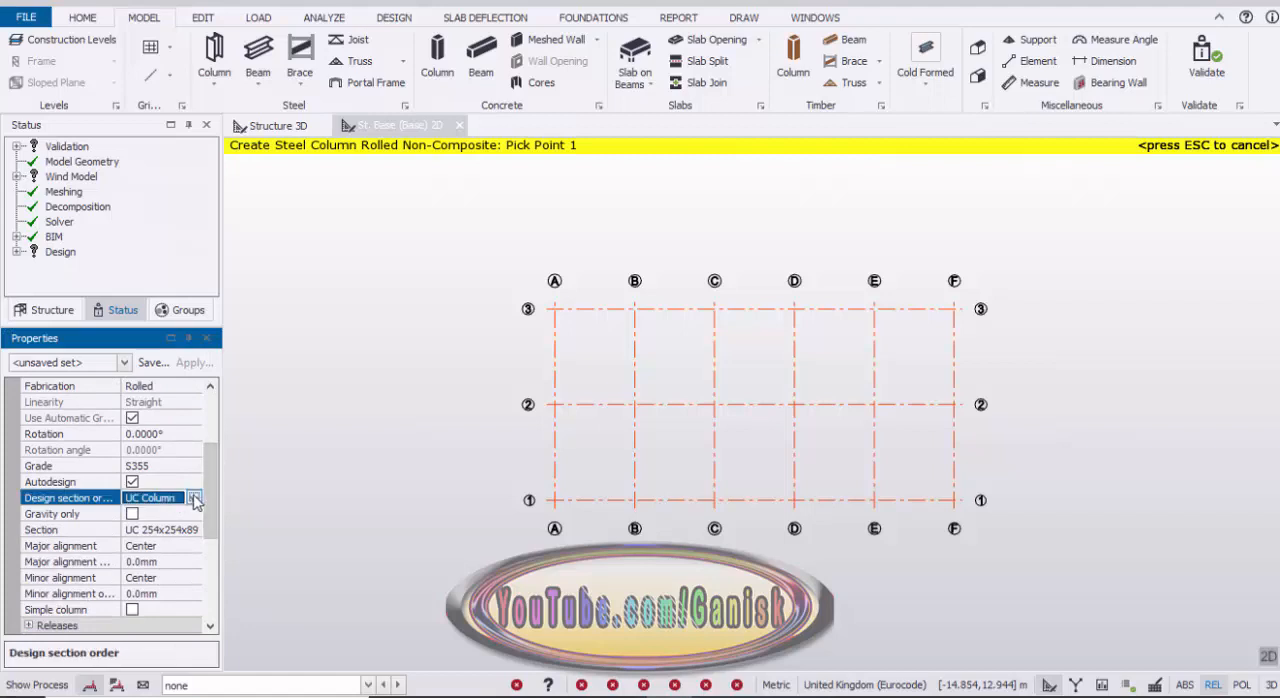
pyautogui.click(193, 529)
pyautogui.click(194, 530)
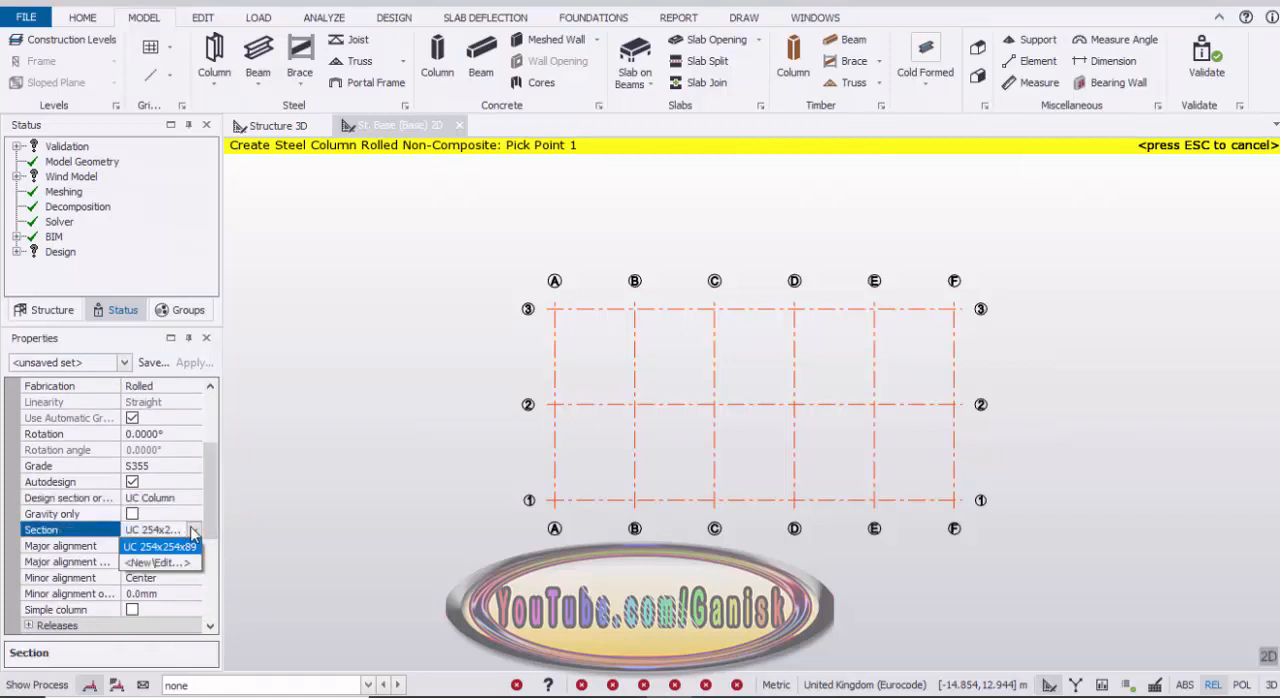
pyautogui.click(166, 564)
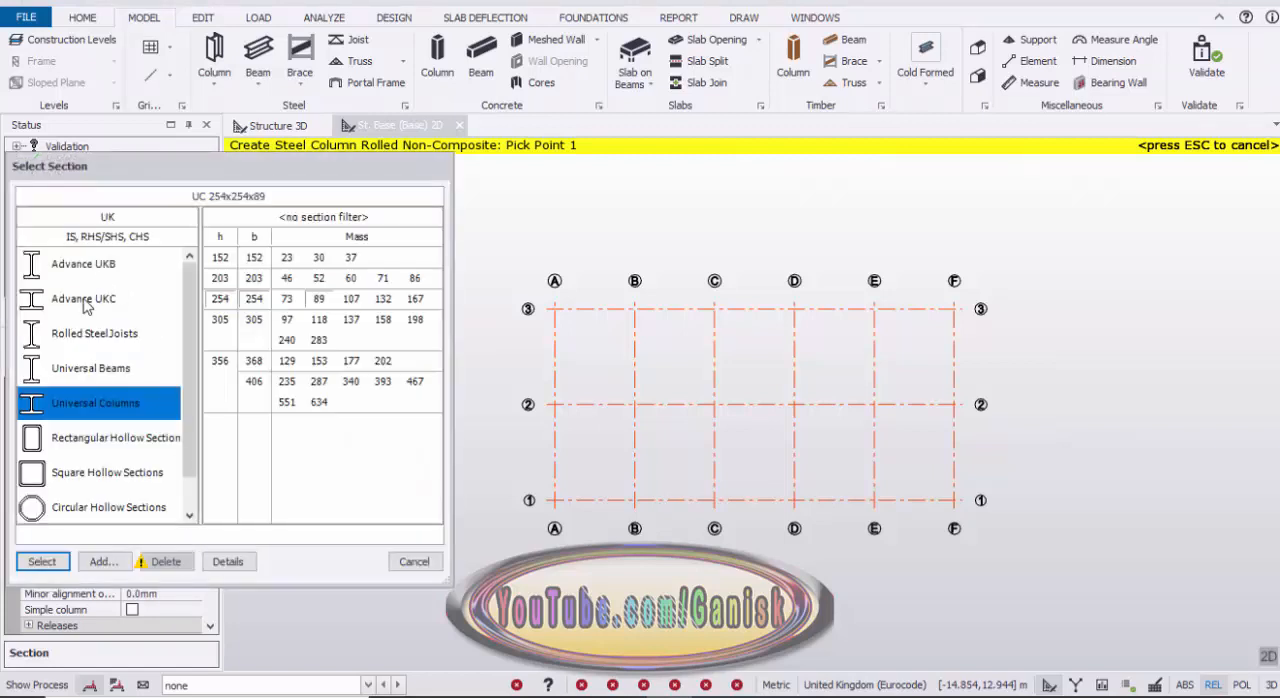
pyautogui.click(93, 302)
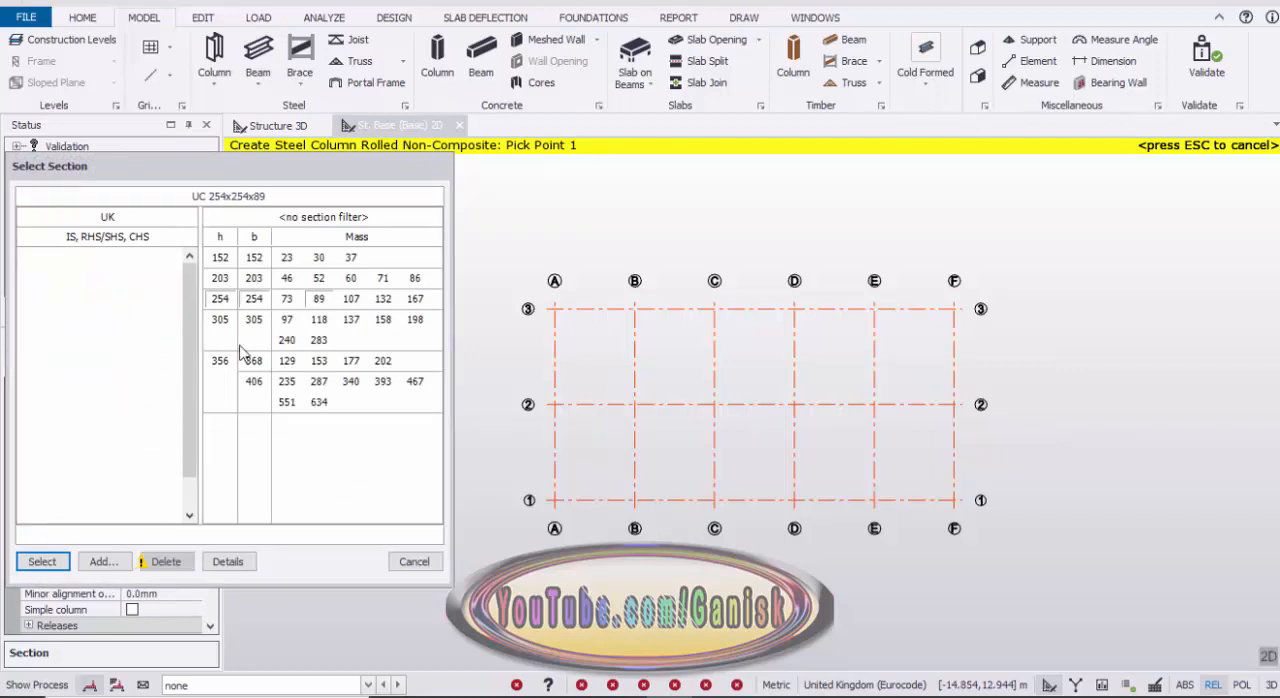
pyautogui.click(319, 320)
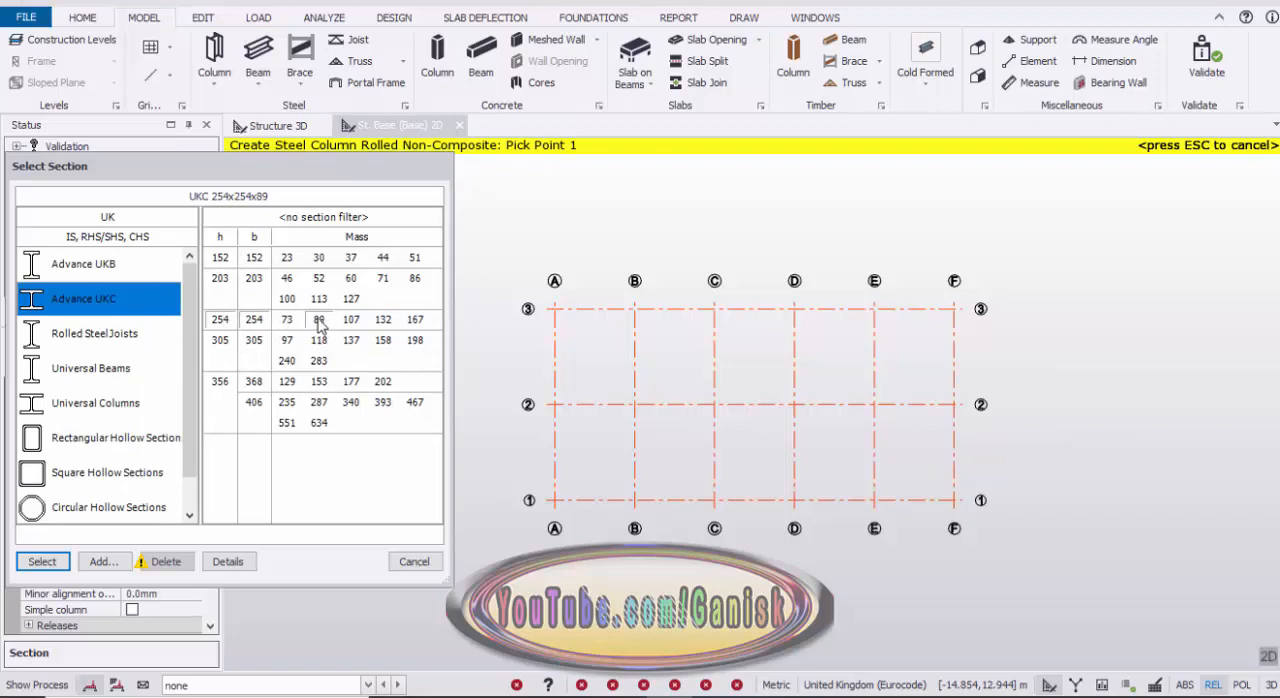
pyautogui.click(42, 562)
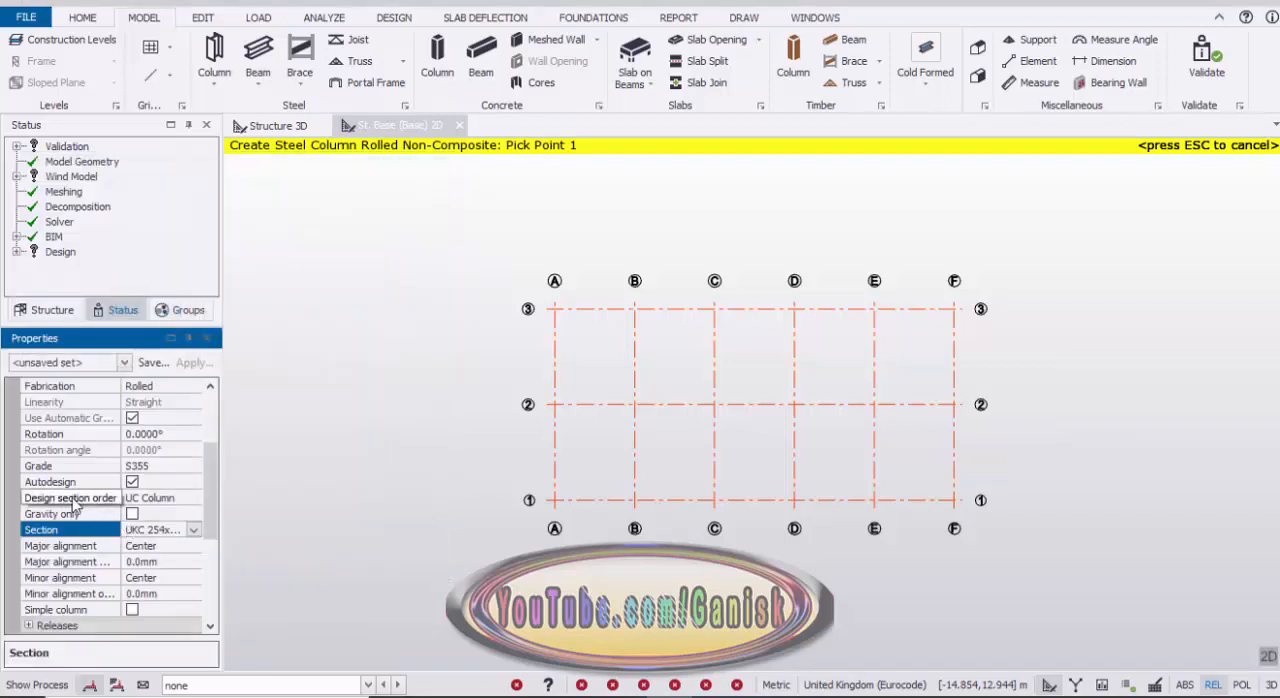
# Step: Set the column's design section order to the UK order UKC Column
pyautogui.click(177, 497)
pyautogui.click(192, 499)
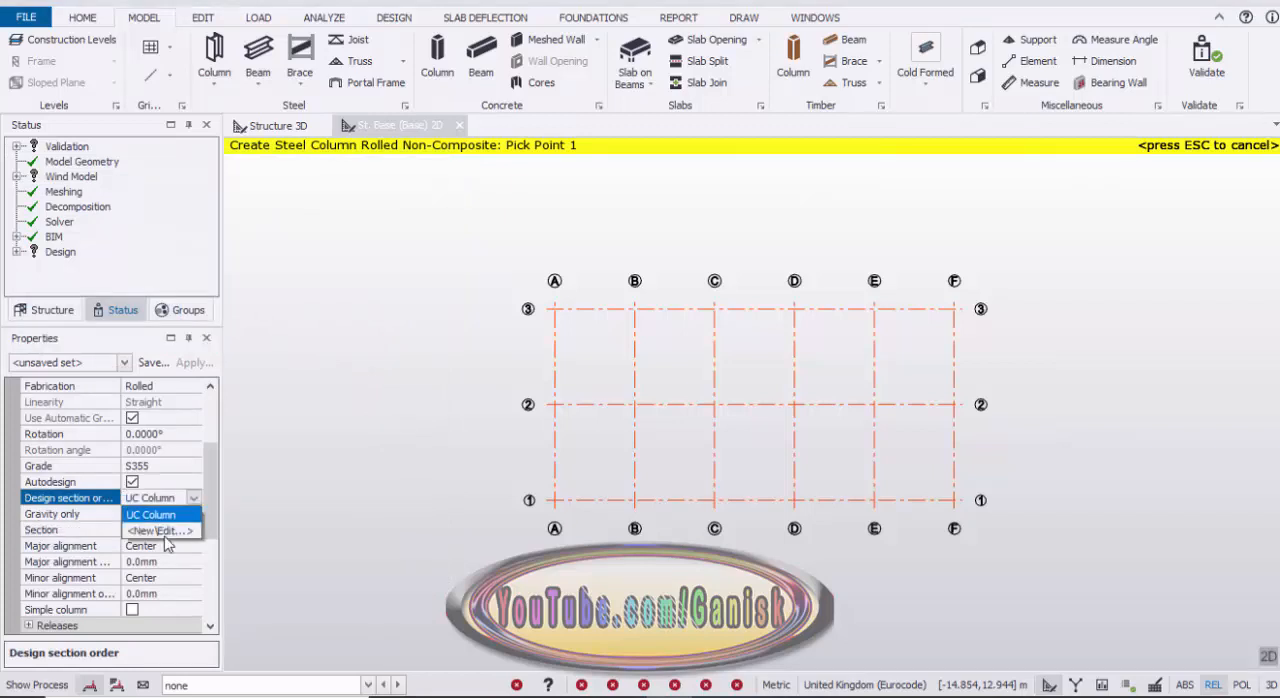
pyautogui.click(168, 531)
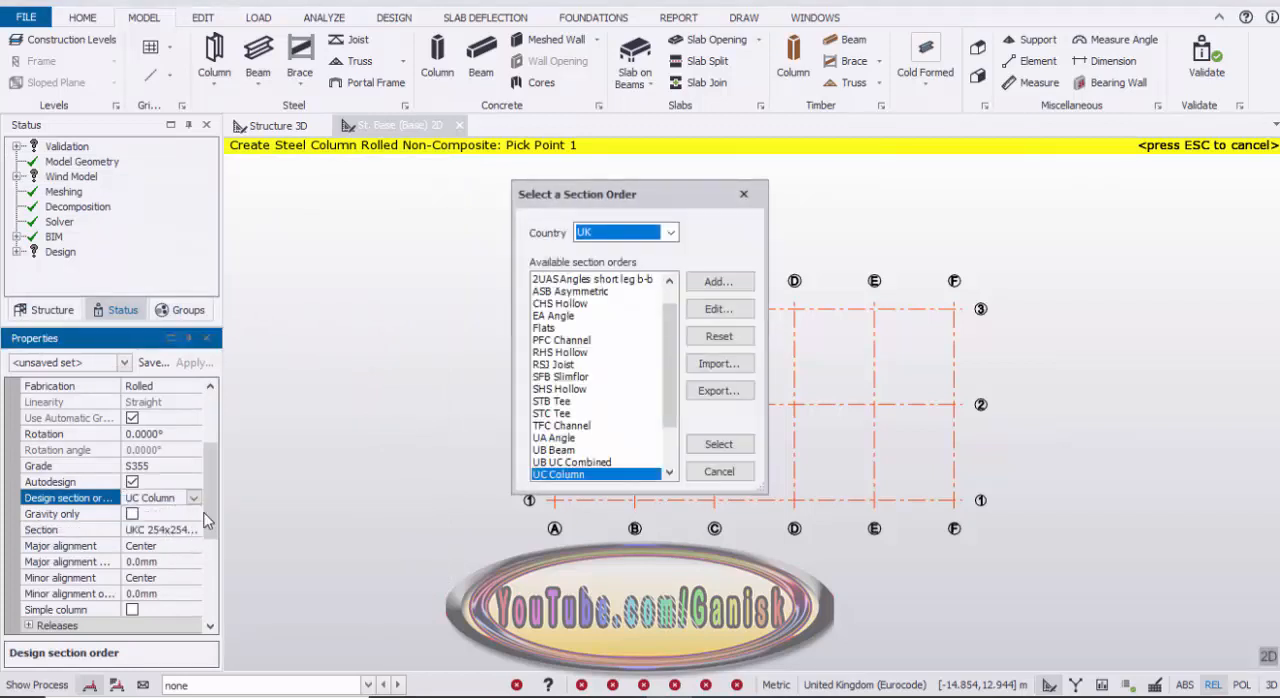
pyautogui.scroll(-2, 583, 415)
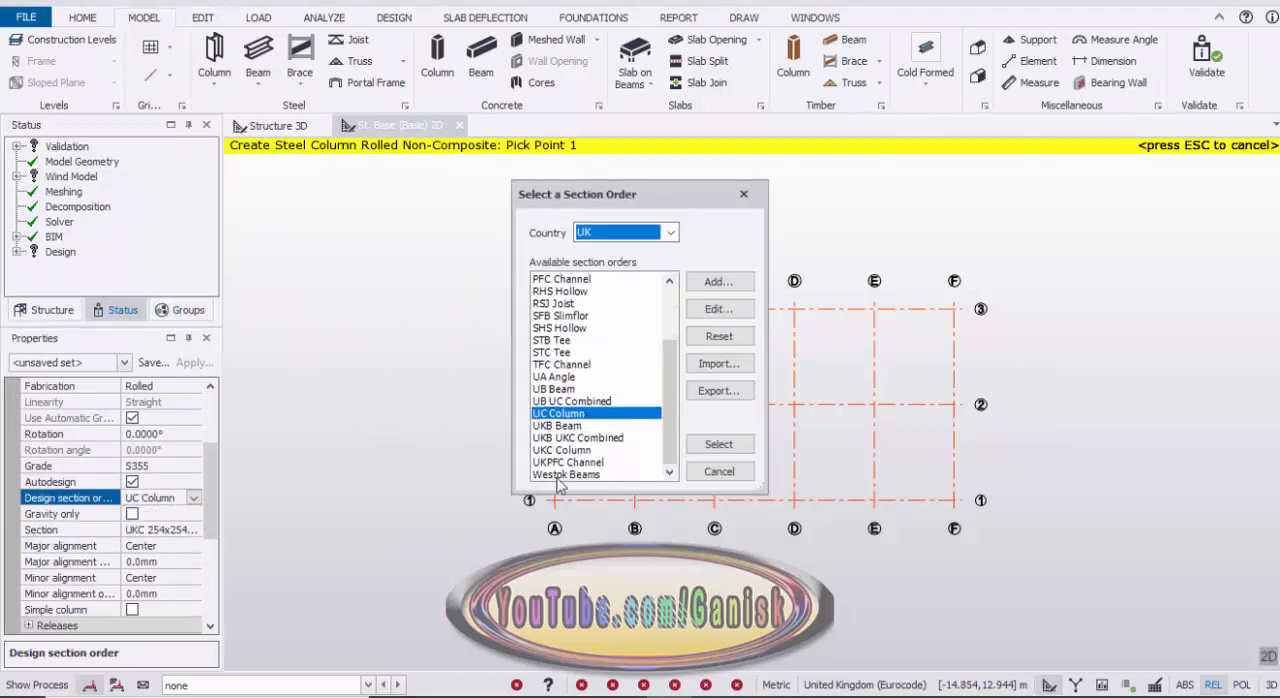
pyautogui.click(552, 451)
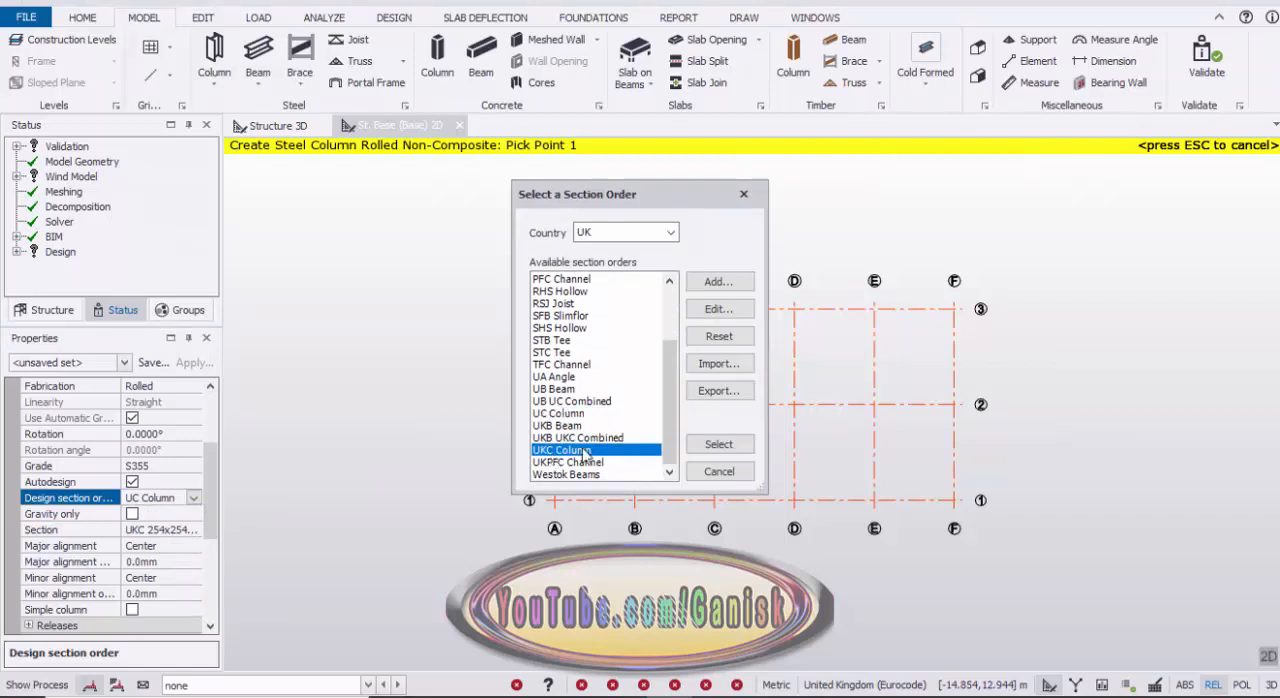
pyautogui.click(719, 444)
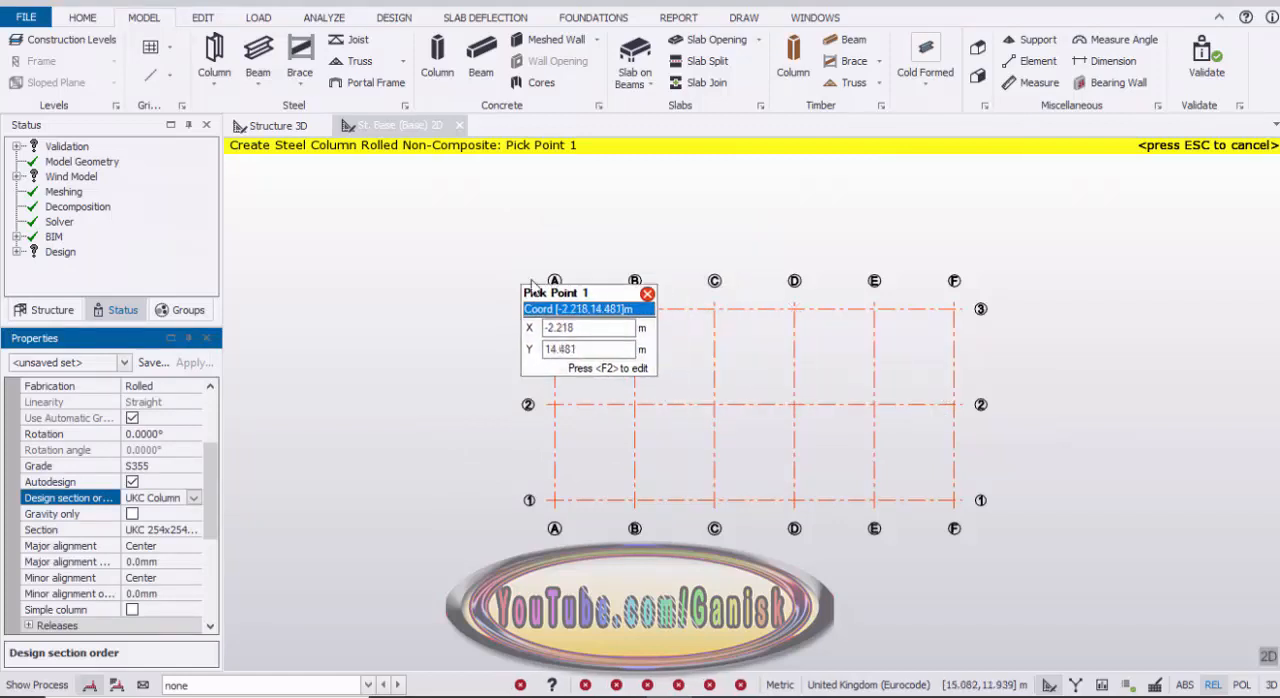
# Step: Place steel columns at the intersections of grids A to D with grid lines 3 and 1
pyautogui.moveTo(519, 270); pyautogui.dragTo(697, 322)
pyautogui.moveTo(780, 328); pyautogui.dragTo(828, 330)
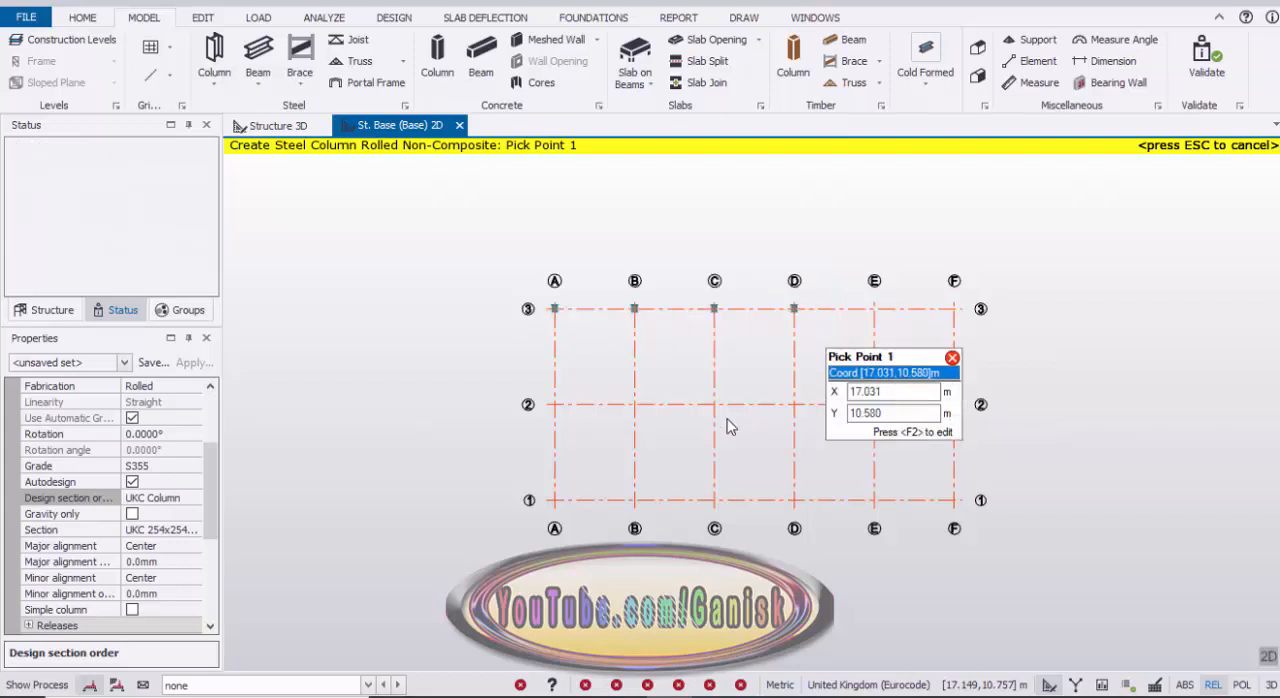
pyautogui.moveTo(510, 471); pyautogui.dragTo(822, 527)
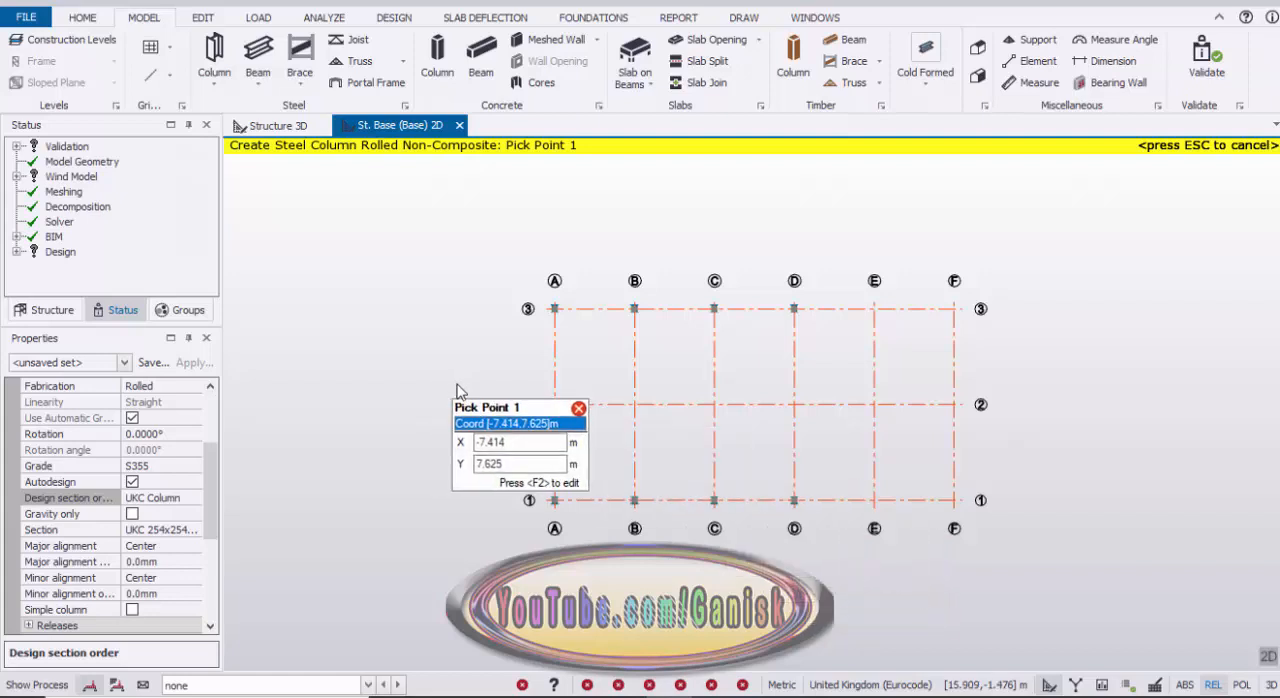
# Step: Set the top level for new steel columns to St. 1 (1st eave)
pyautogui.scroll(3, 205, 483)
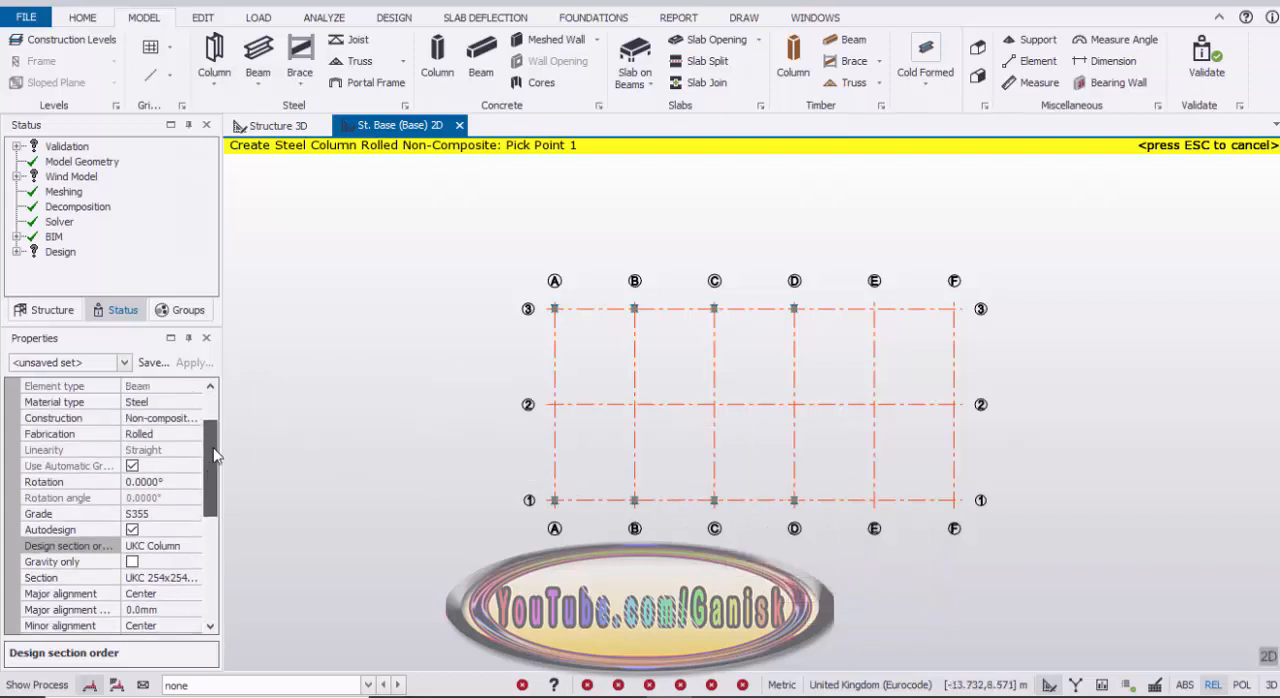
pyautogui.click(194, 409)
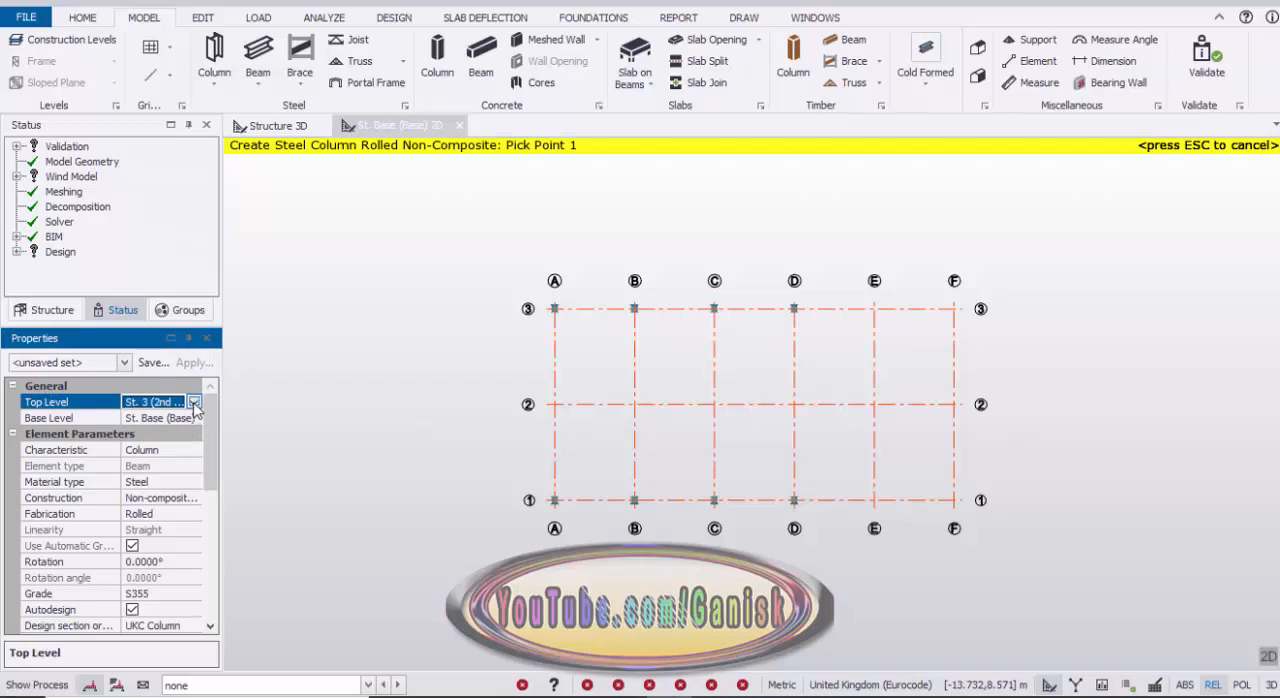
pyautogui.click(195, 404)
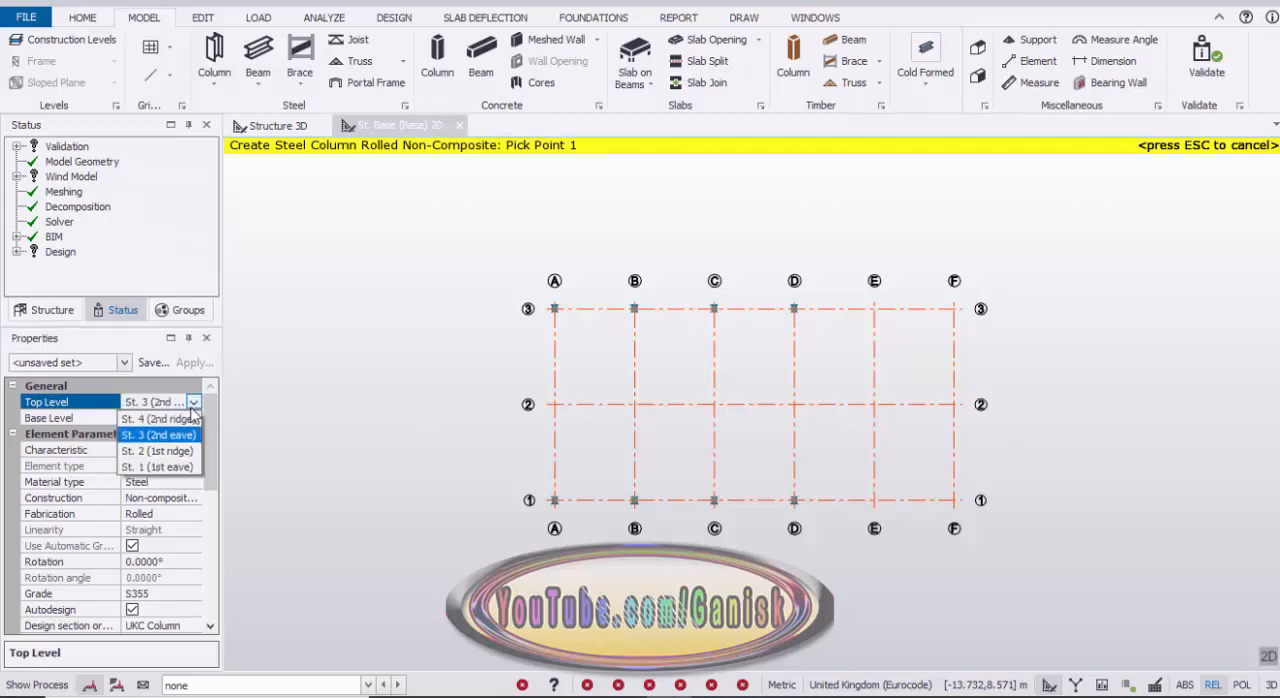
pyautogui.click(165, 476)
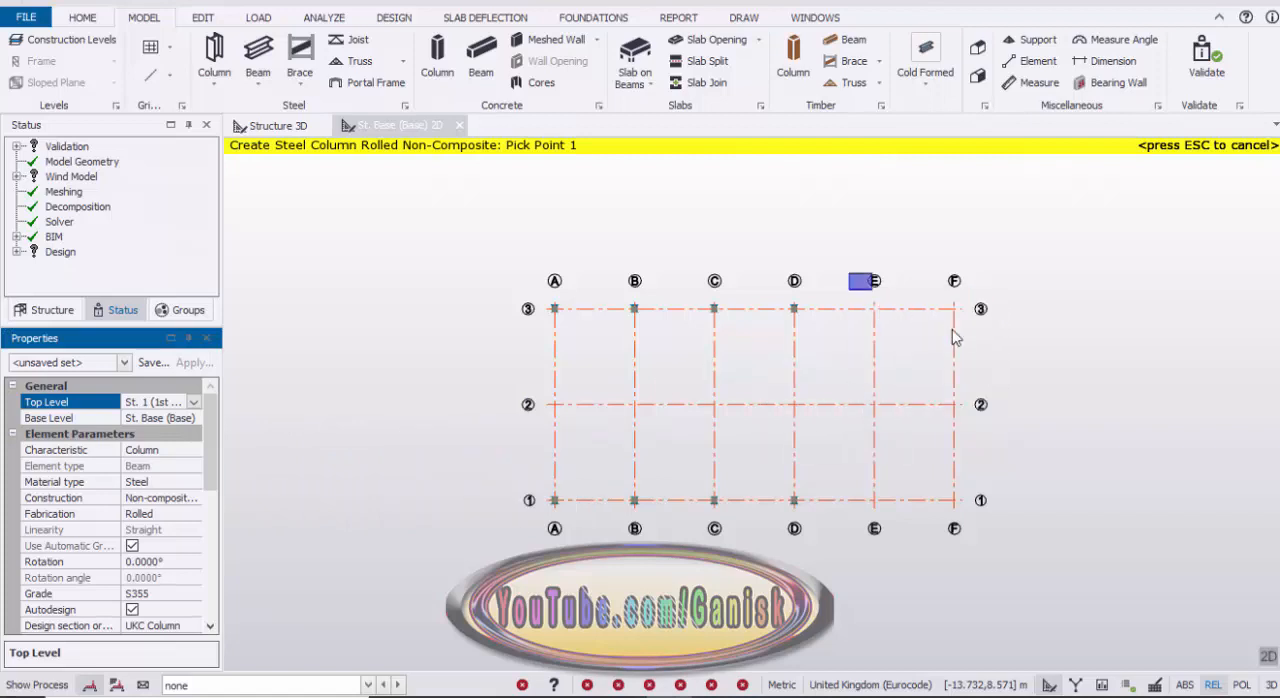
# Step: Place steel columns at the intersections of grids E and F with grid lines 3 and 1, and view them in 3D
pyautogui.moveTo(953, 338); pyautogui.dragTo(994, 349)
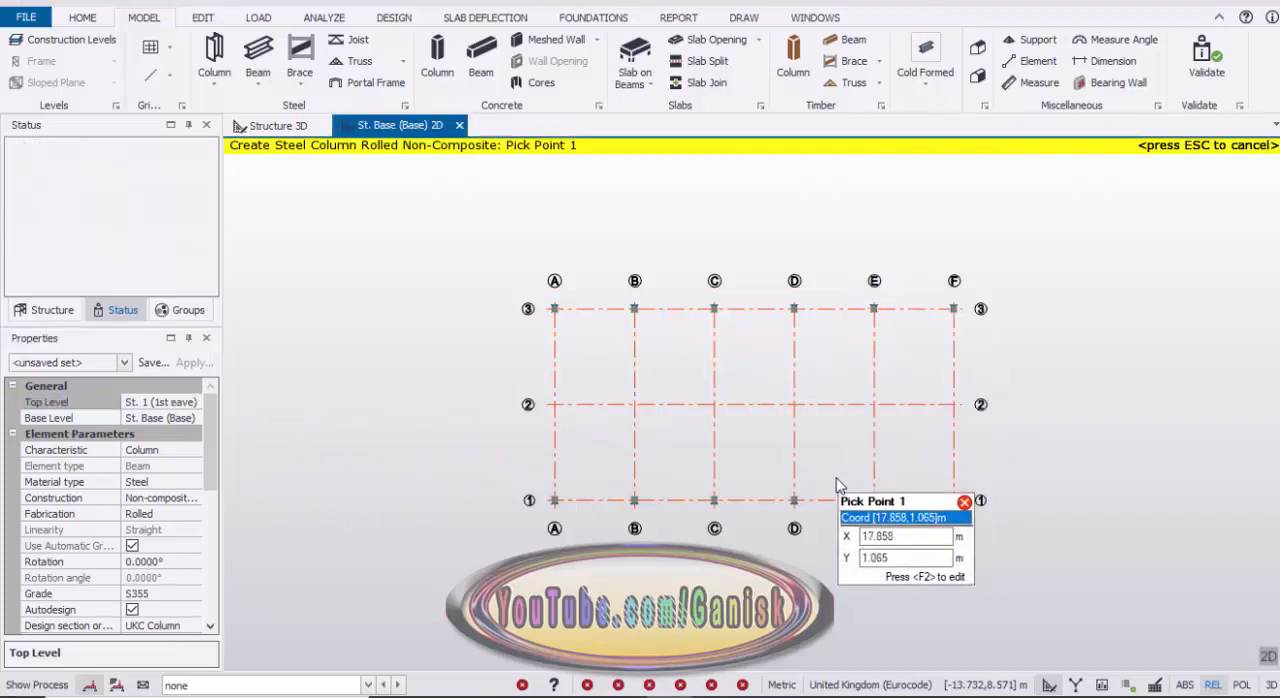
pyautogui.moveTo(838, 485); pyautogui.dragTo(986, 537)
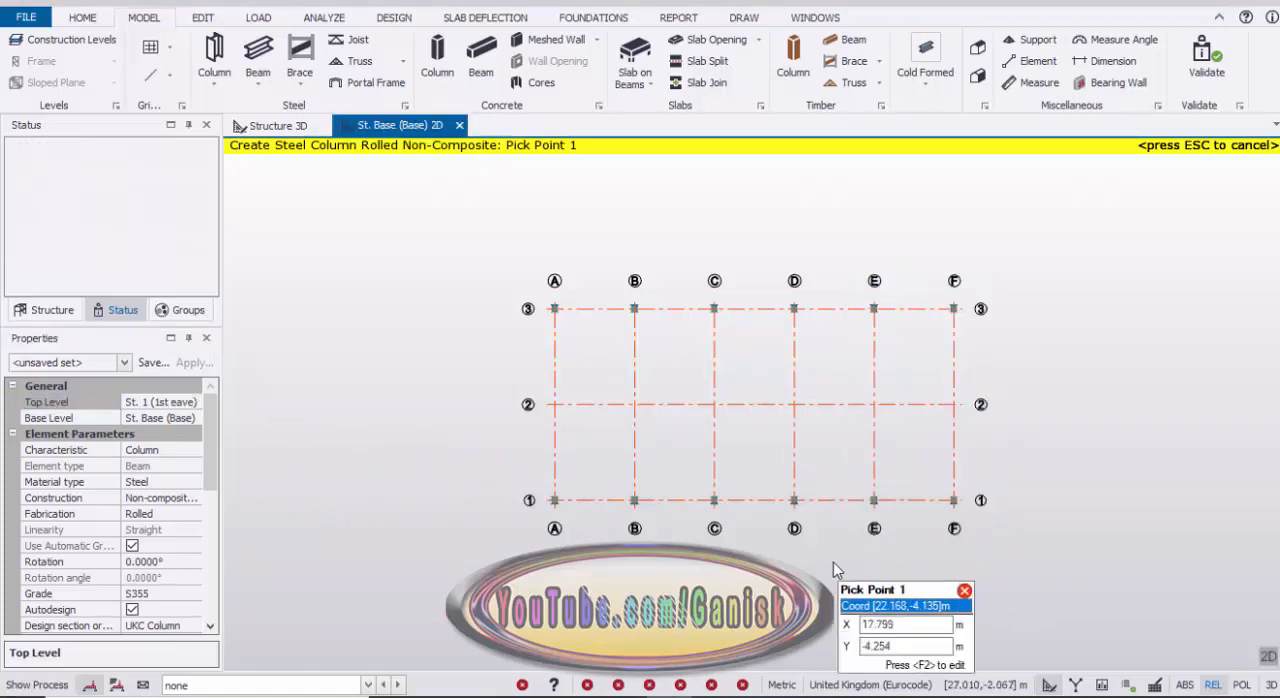
pyautogui.press('Escape')
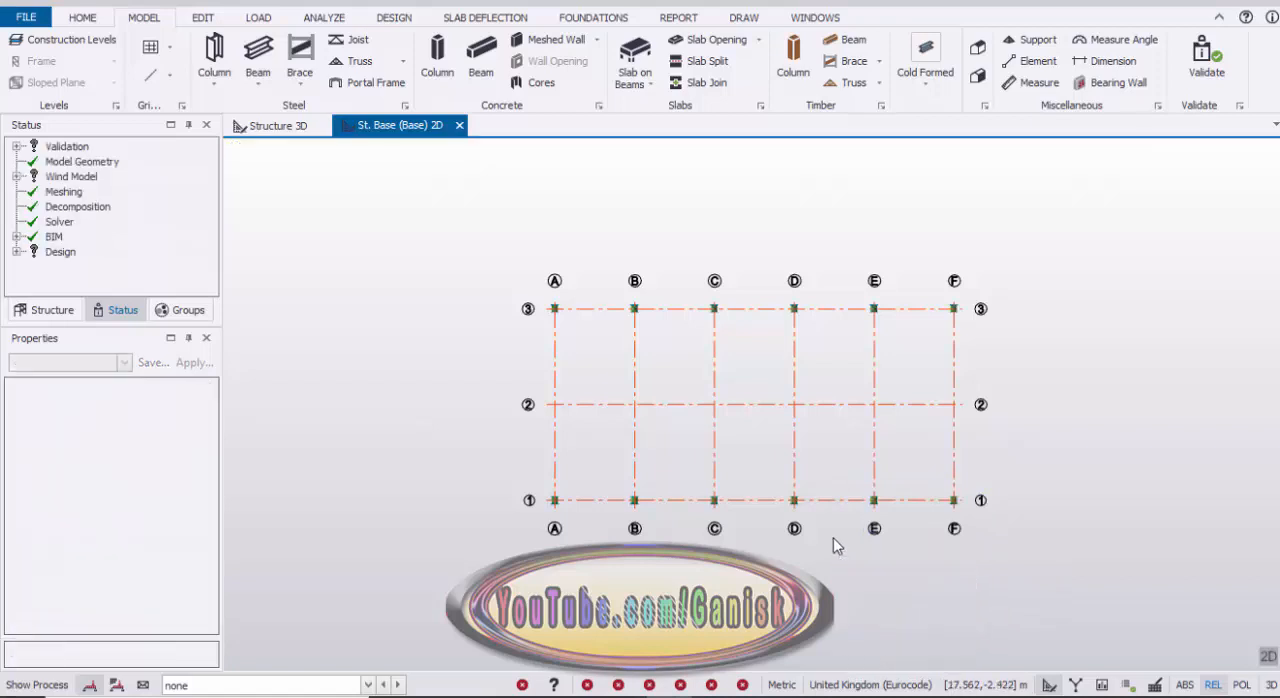
pyautogui.click(282, 127)
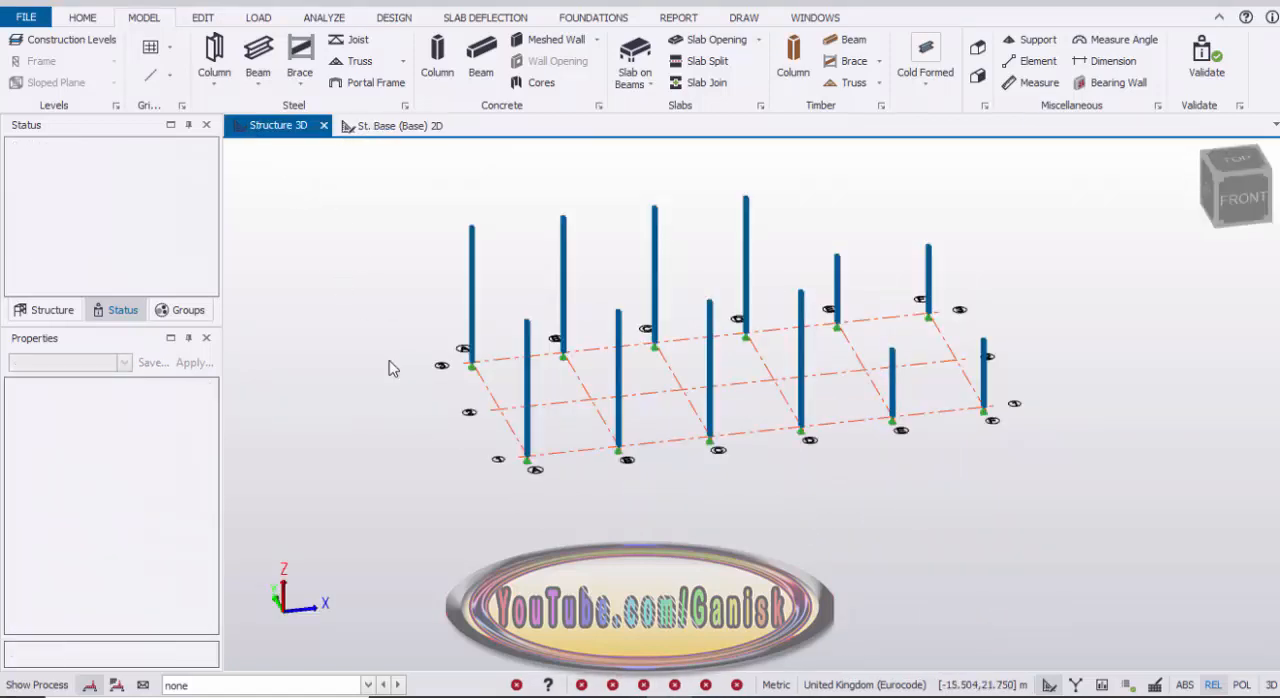
pyautogui.moveTo(454, 438); pyautogui.dragTo(407, 227, button='right')
# Step: On the St. Base 2D plan, start another steel column and set its design section order to UKC Column
pyautogui.click(399, 127)
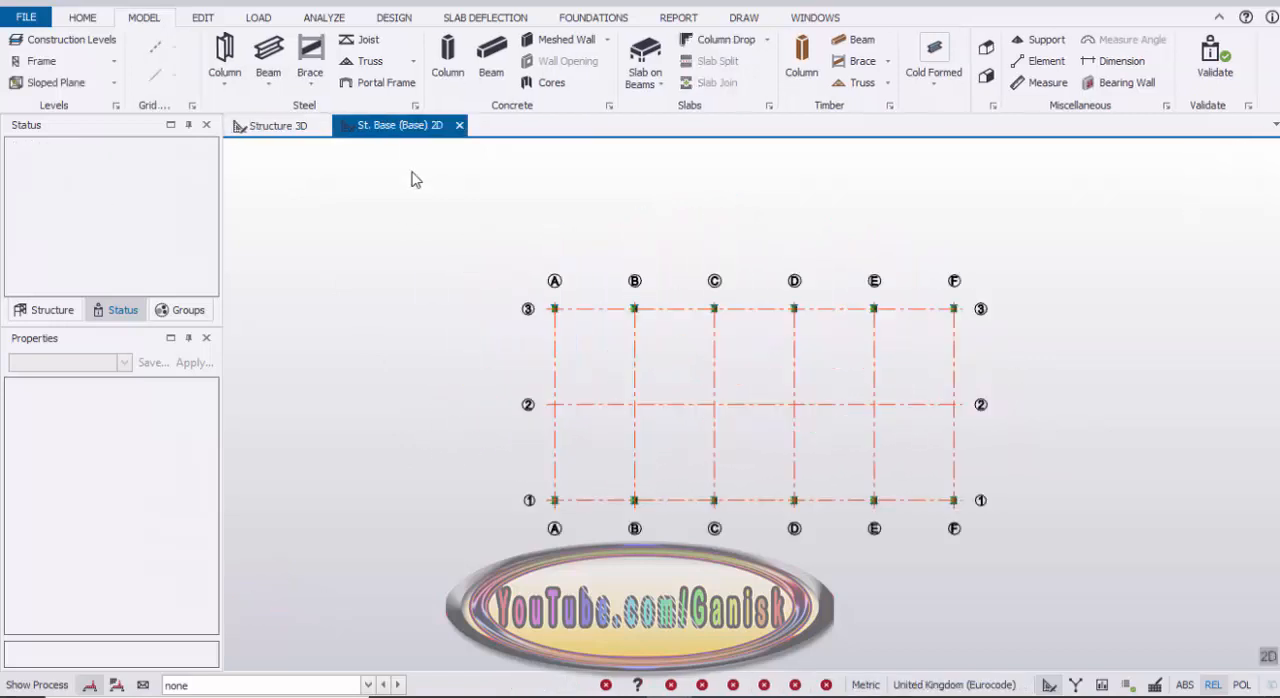
pyautogui.click(560, 401)
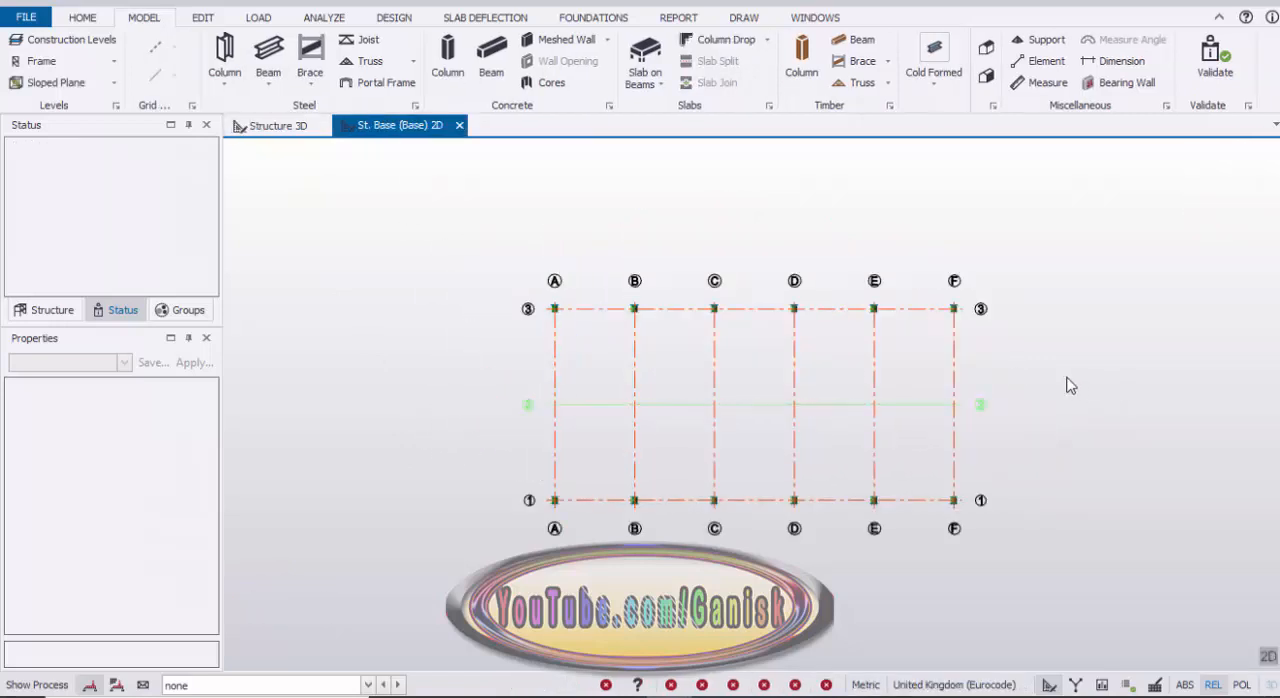
pyautogui.moveTo(968, 393)
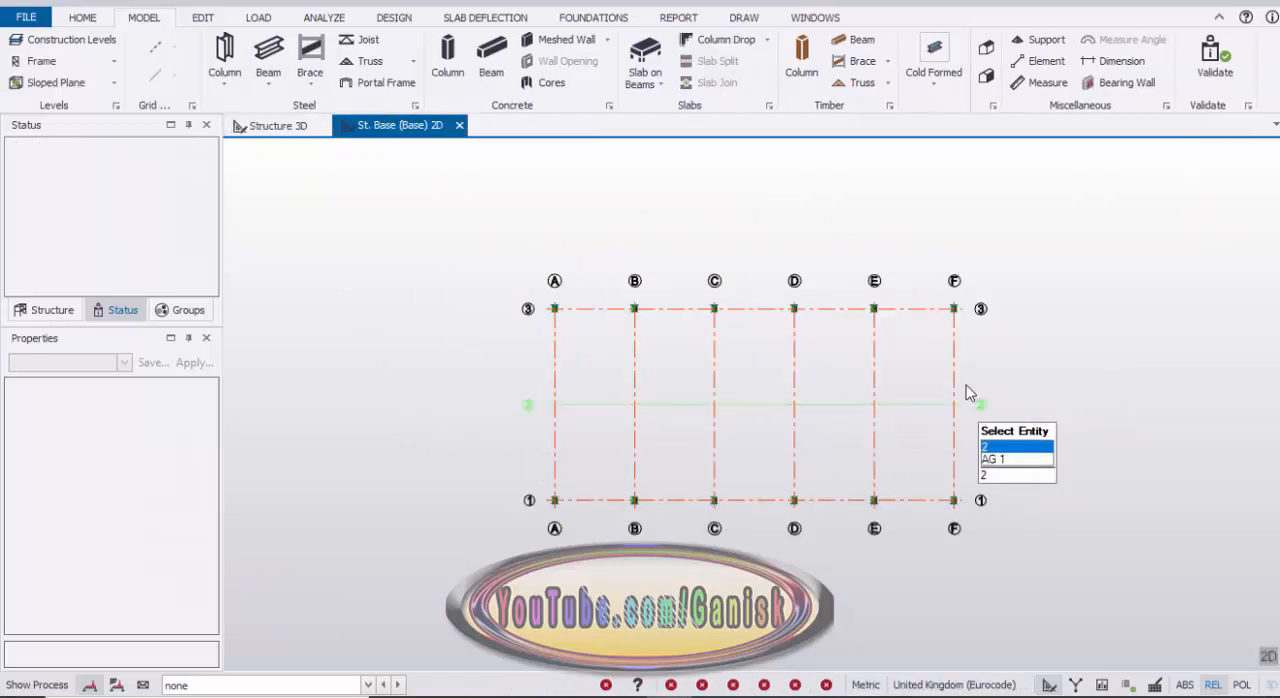
pyautogui.click(222, 58)
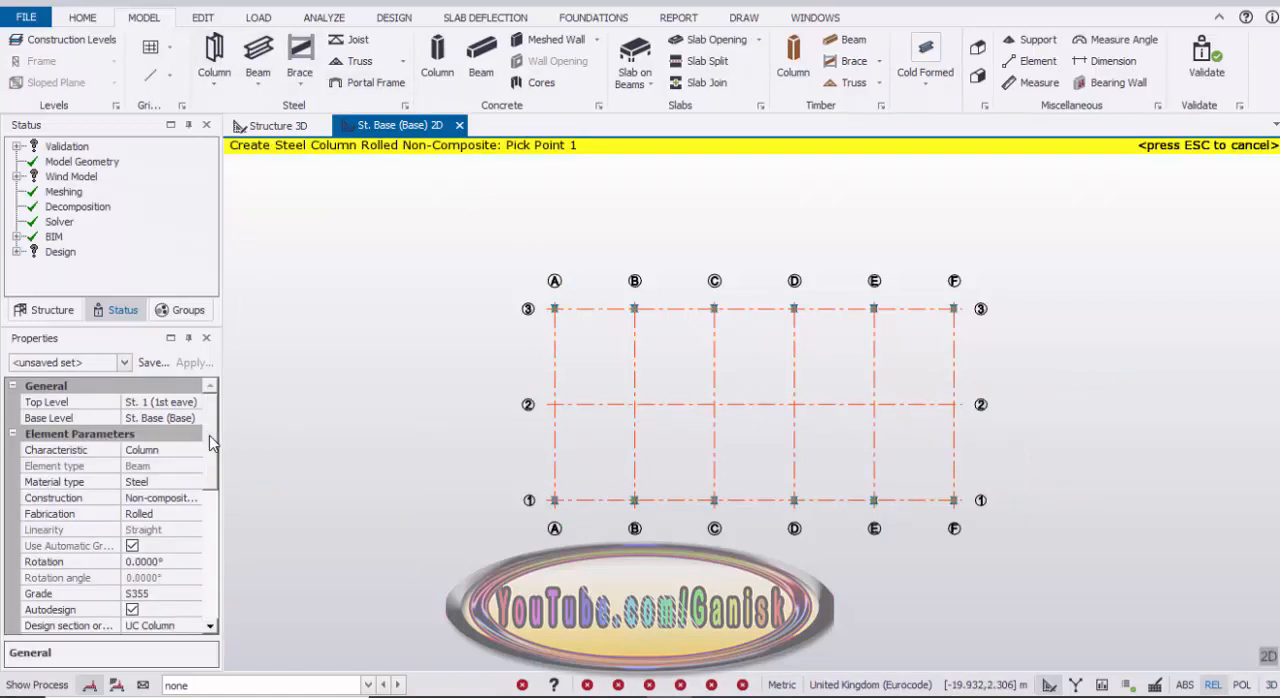
pyautogui.scroll(-2, 150, 500)
pyautogui.click(175, 530)
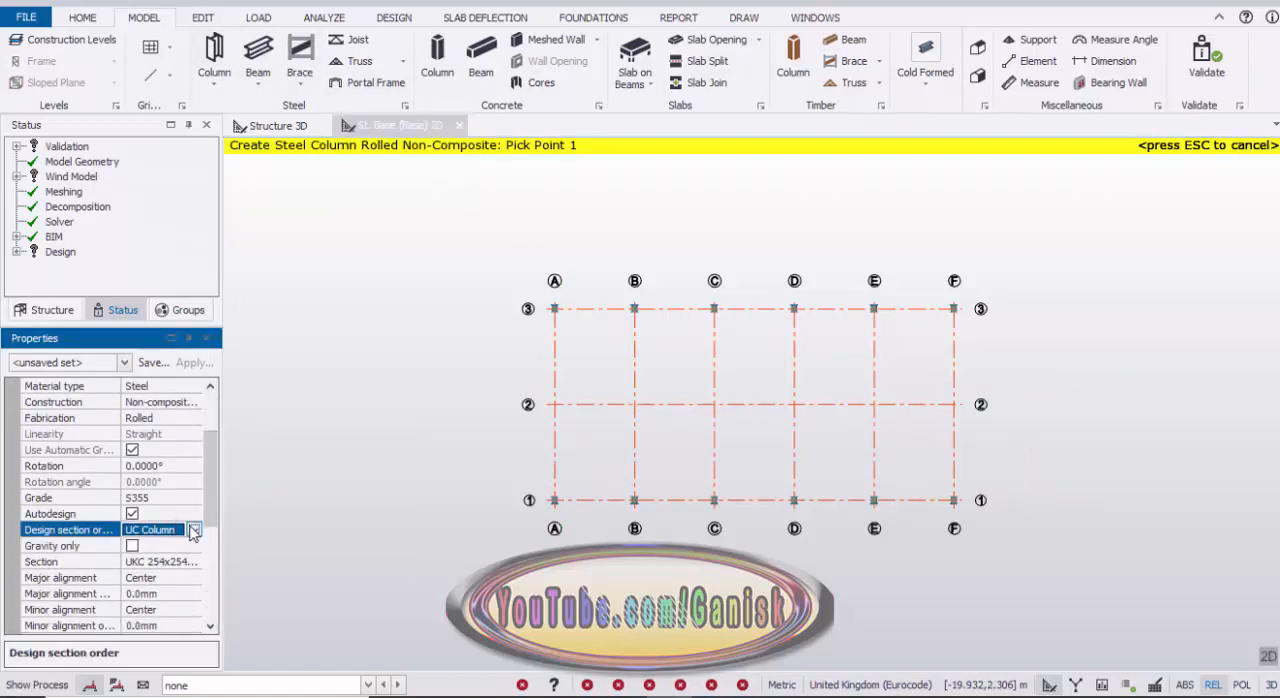
pyautogui.click(193, 530)
pyautogui.click(162, 563)
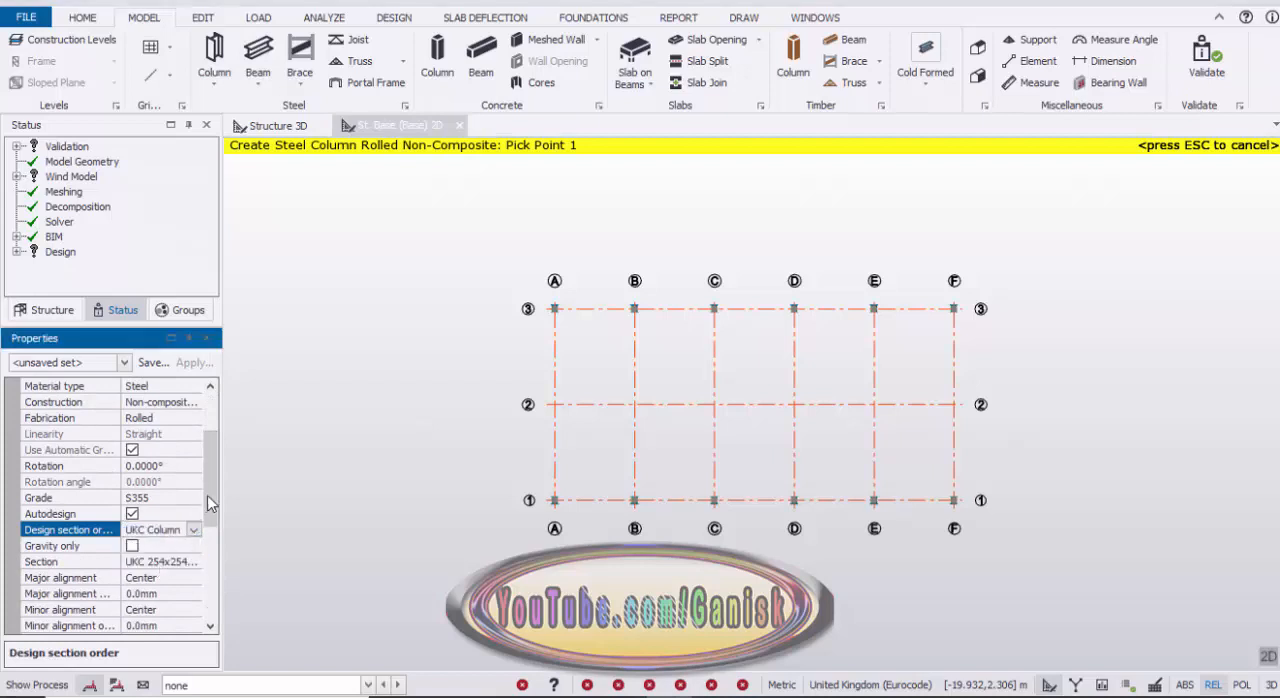
# Step: Set the column's top level to St. 4 (2nd ridge) and place it at the intersection of grids A and 2
pyautogui.scroll(2, 210, 503)
pyautogui.click(190, 403)
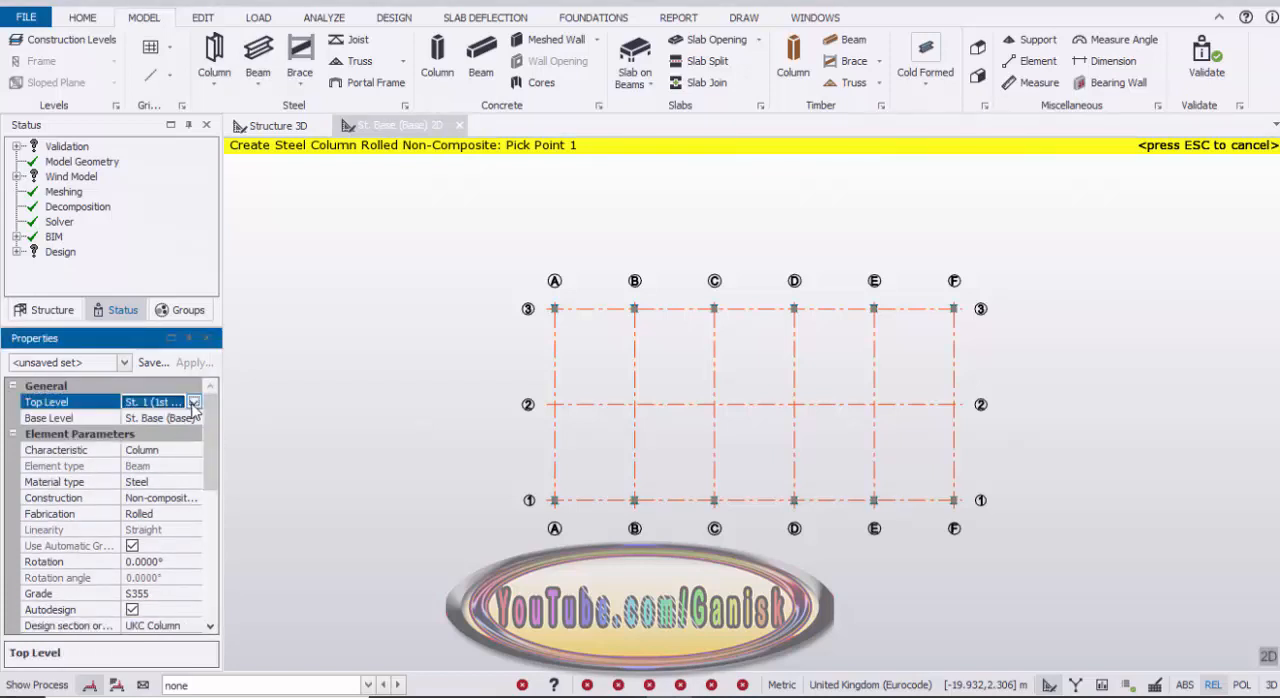
pyautogui.click(194, 403)
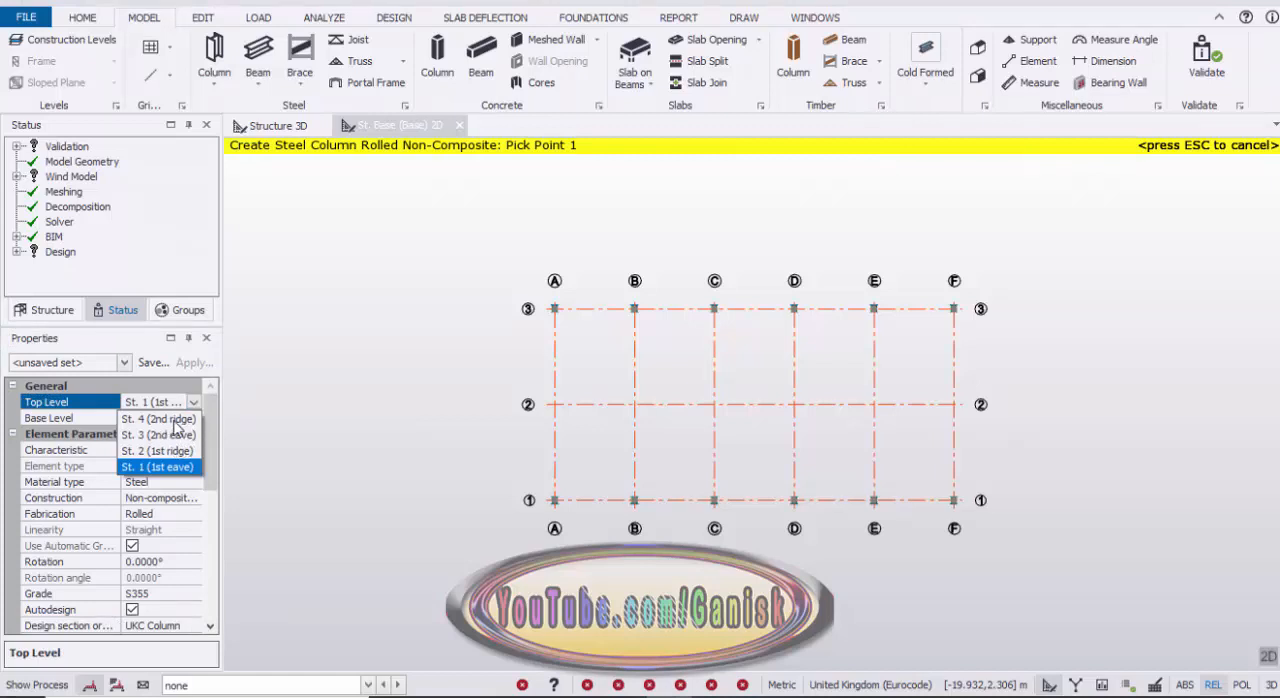
pyautogui.click(175, 420)
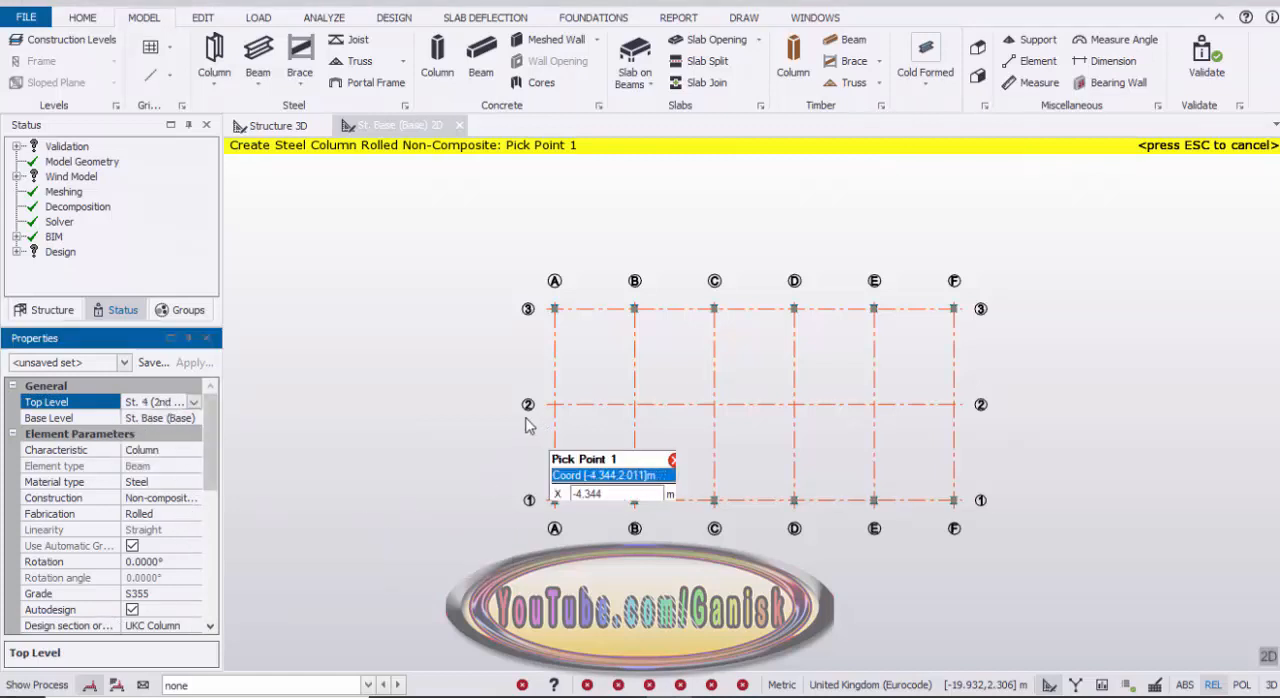
pyautogui.moveTo(515, 382); pyautogui.dragTo(598, 451)
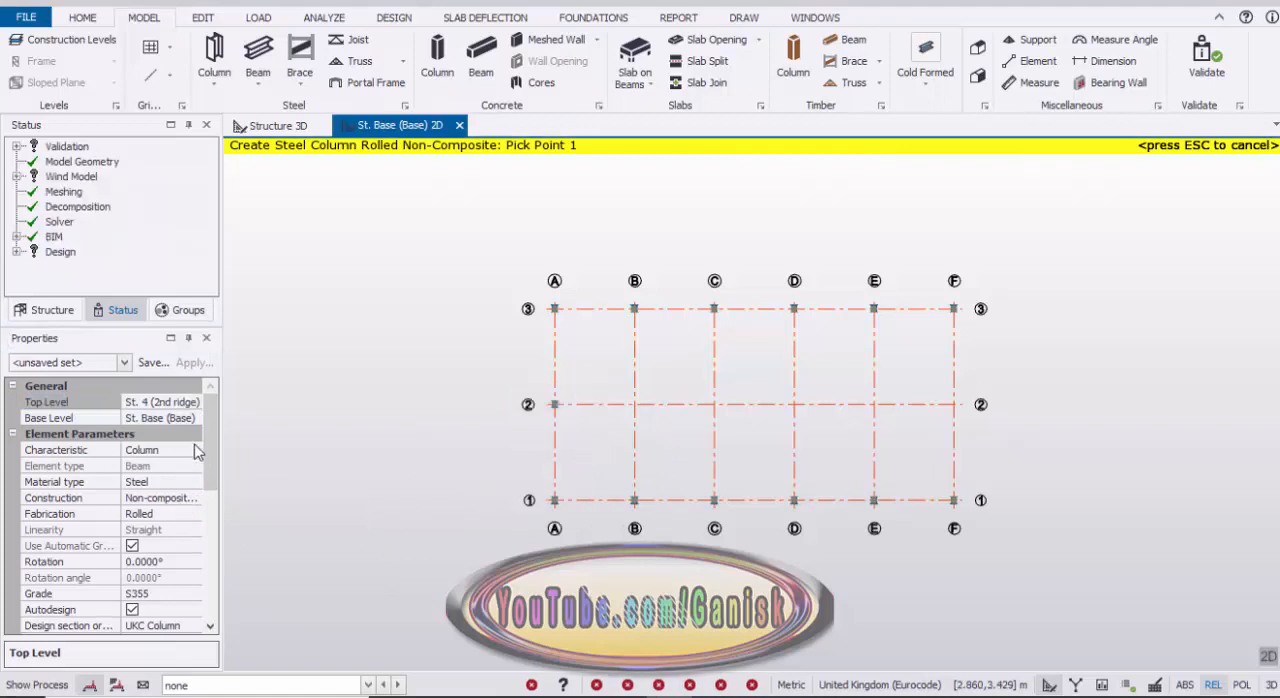
# Step: Set the column's top level to St. 2 (1st ridge) and place it at the intersection of grids F and 2
pyautogui.click(194, 402)
pyautogui.click(194, 402)
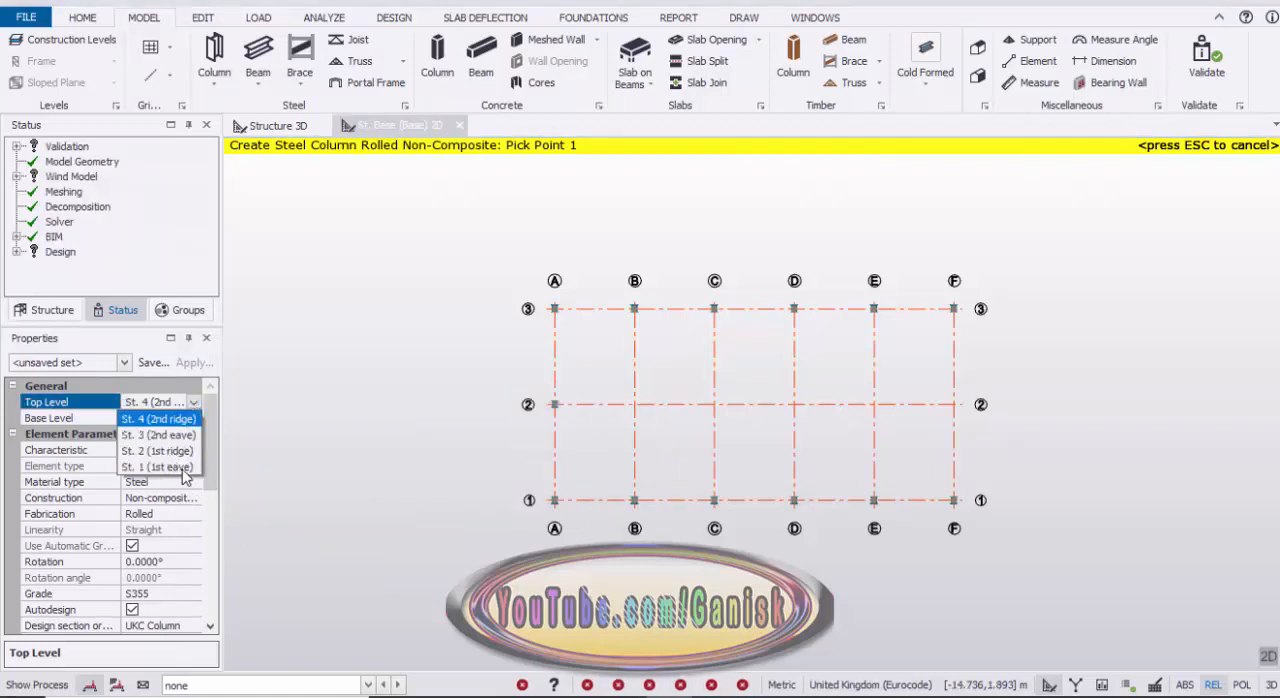
pyautogui.click(178, 453)
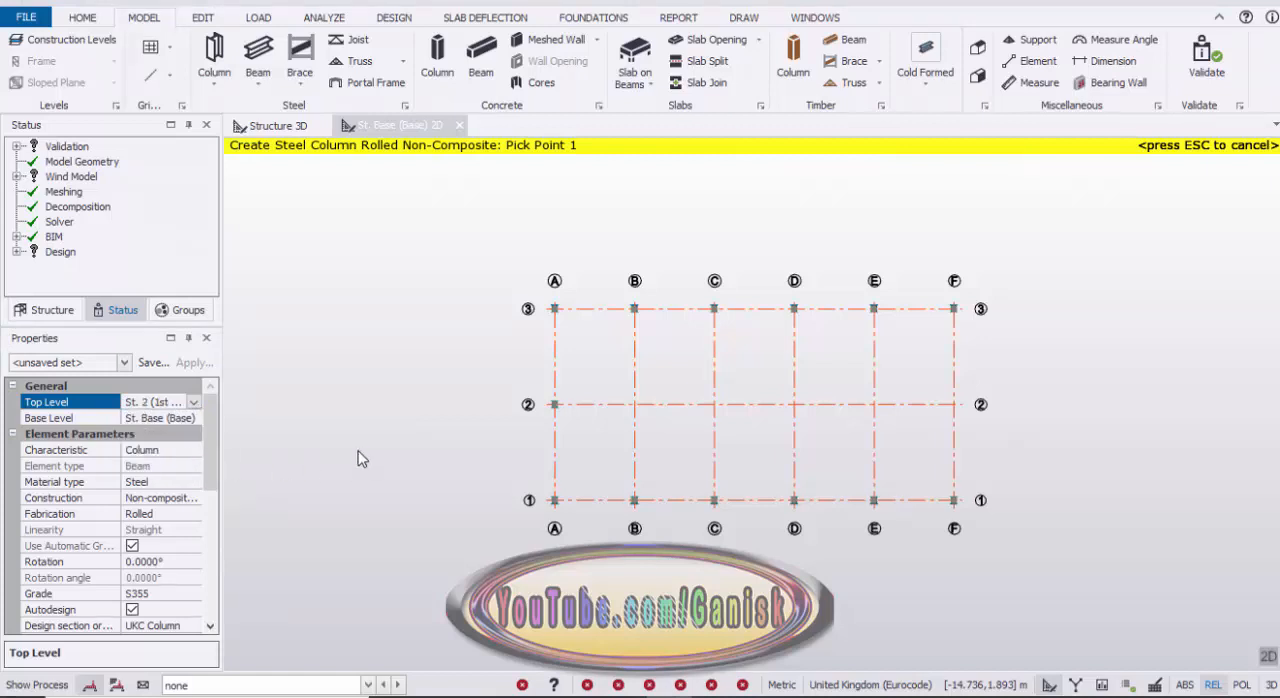
pyautogui.moveTo(936, 380); pyautogui.dragTo(986, 449)
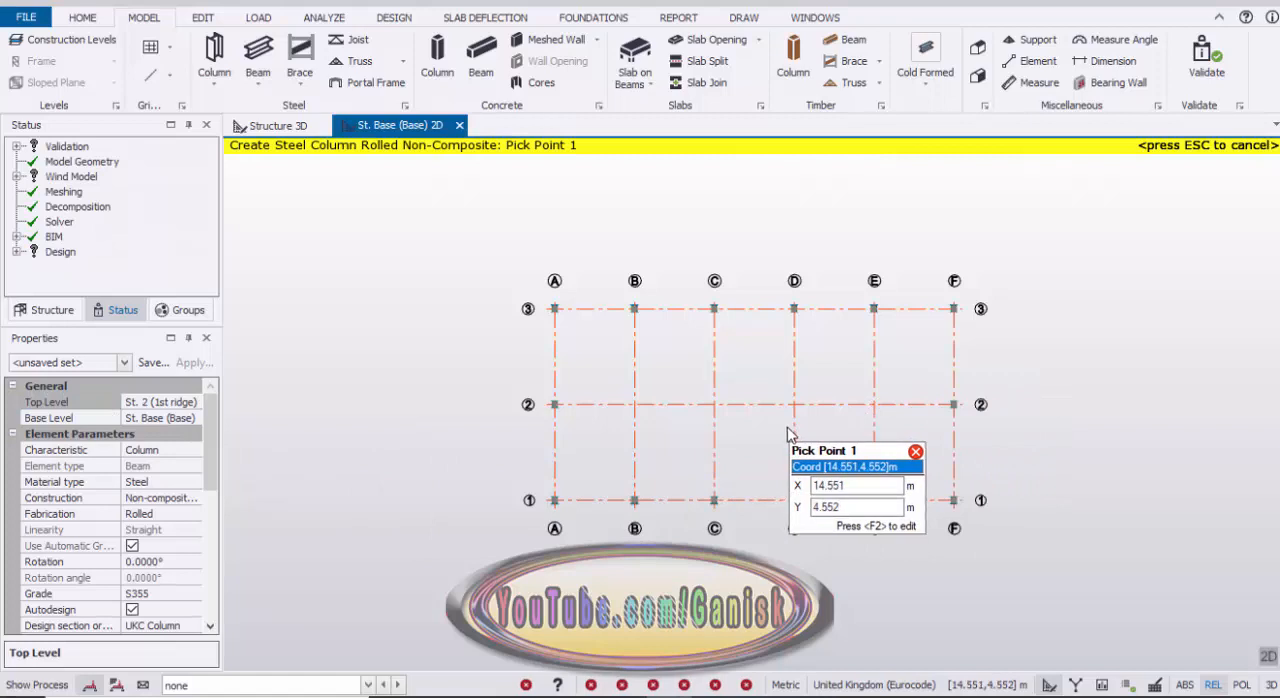
pyautogui.press('Escape')
# Step: In the 3D structure view, create frames along grid lines A and F
pyautogui.click(258, 126)
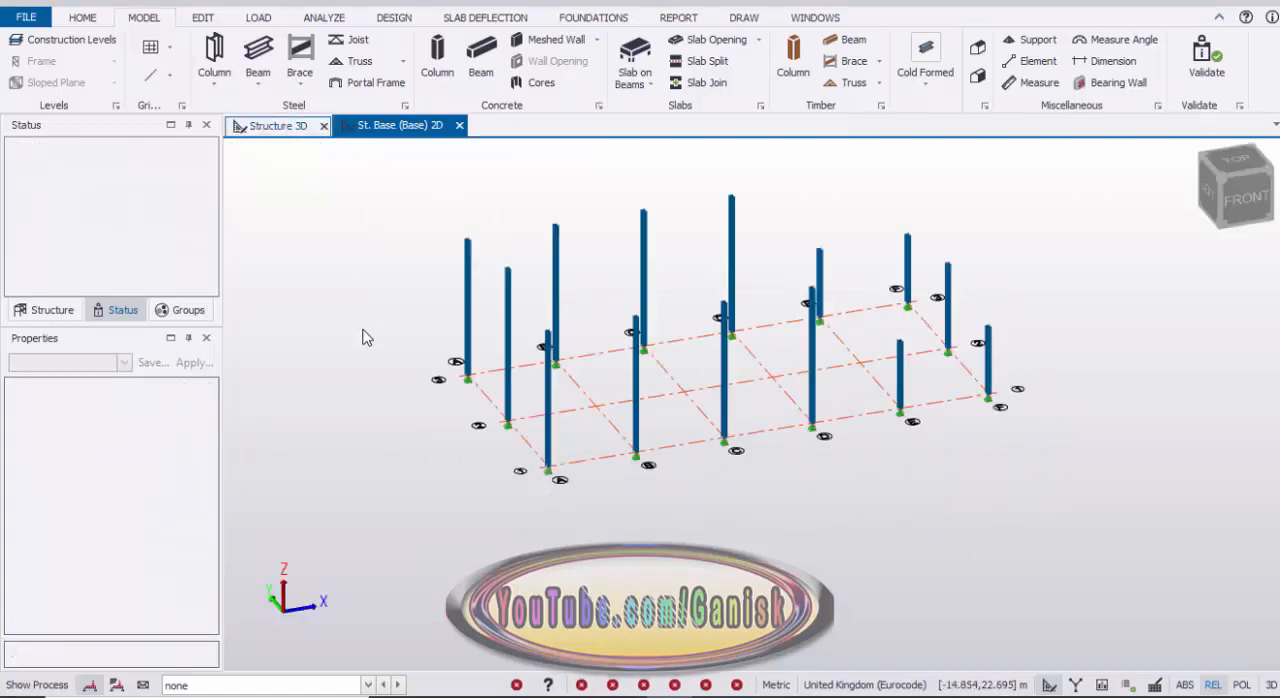
pyautogui.moveTo(440, 346); pyautogui.dragTo(486, 340, button='right')
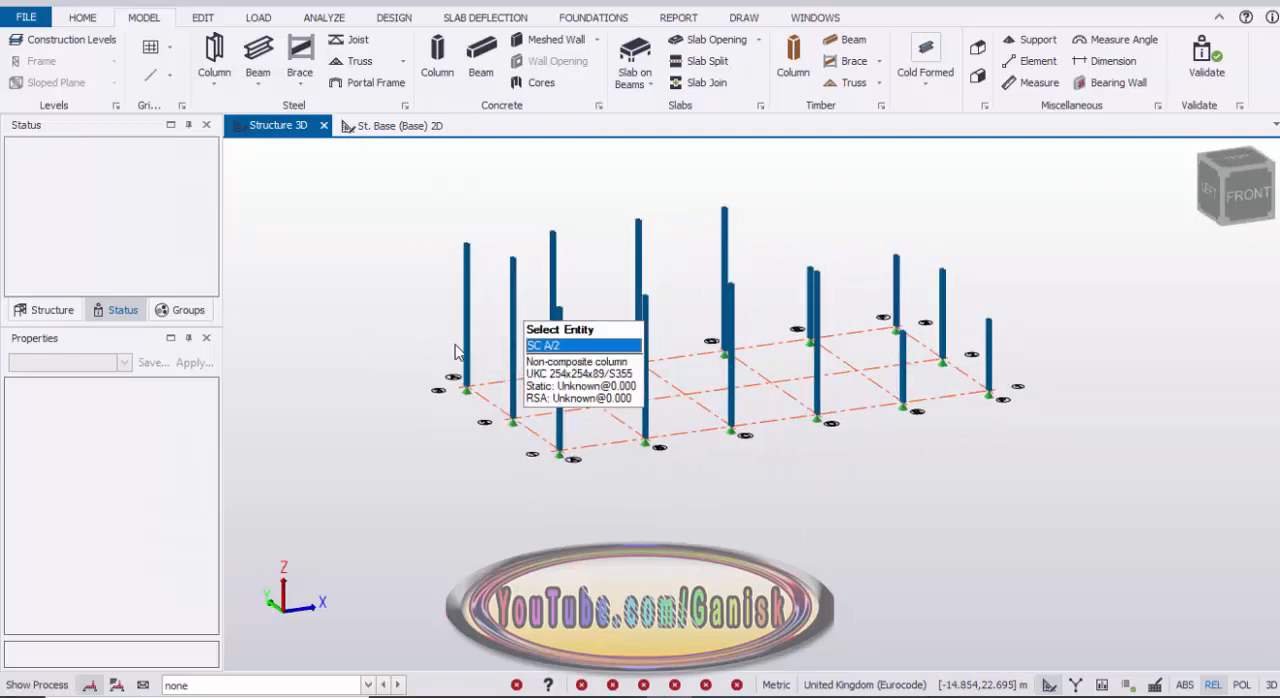
pyautogui.scroll(4, 455, 352)
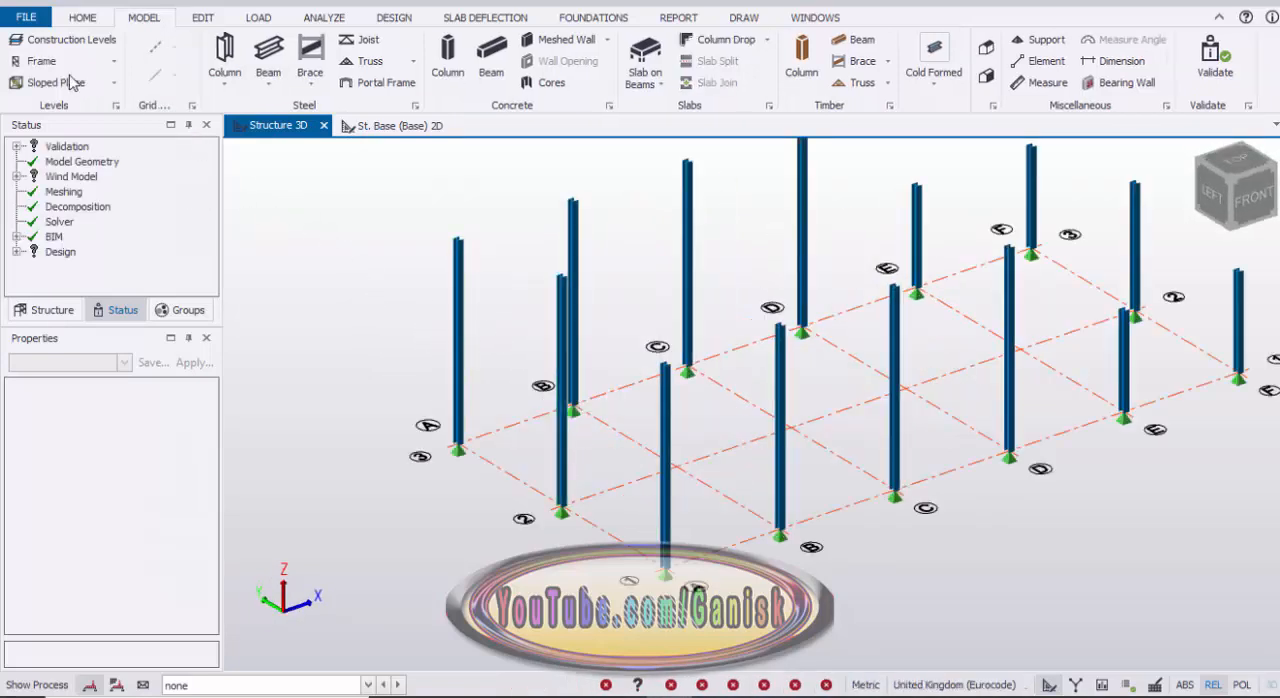
pyautogui.click(45, 61)
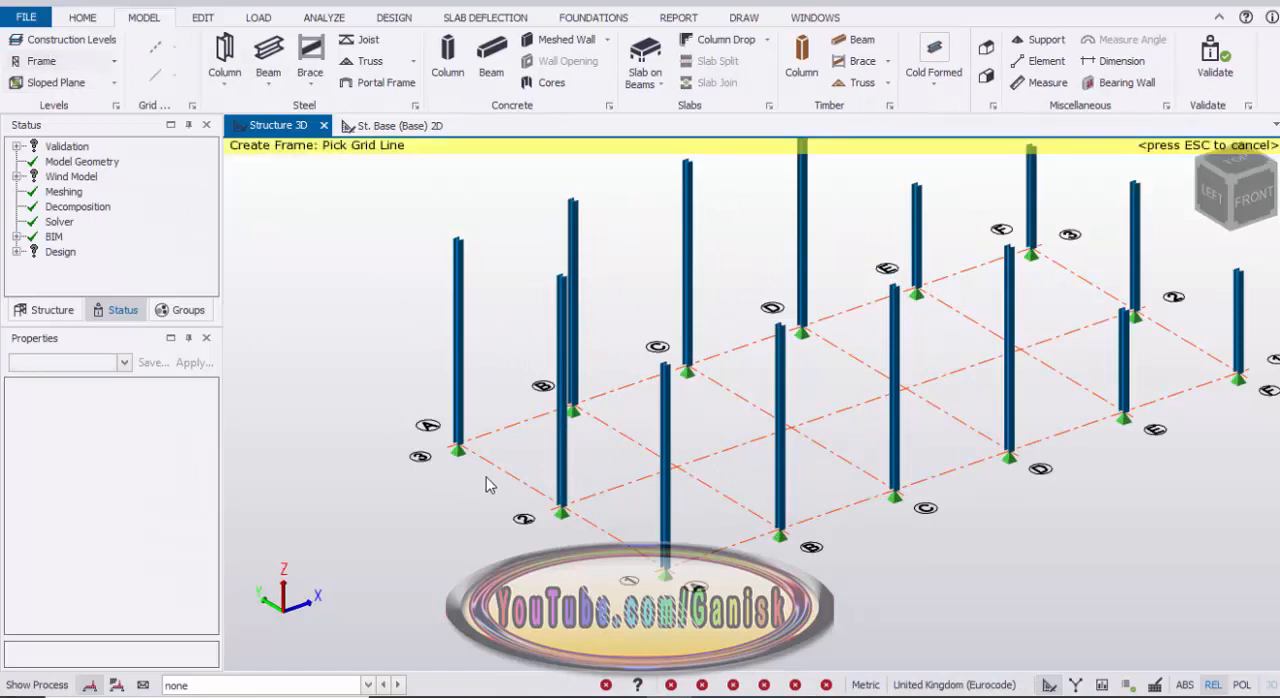
pyautogui.moveTo(505, 481)
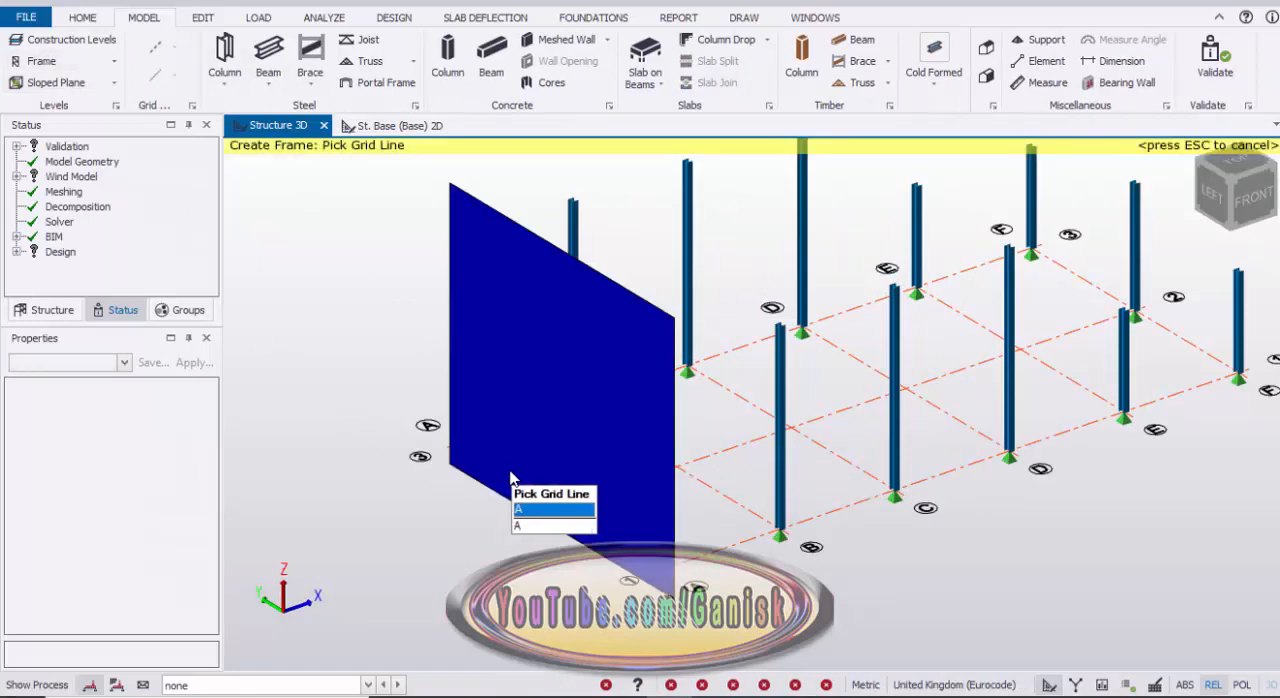
pyautogui.click(510, 478)
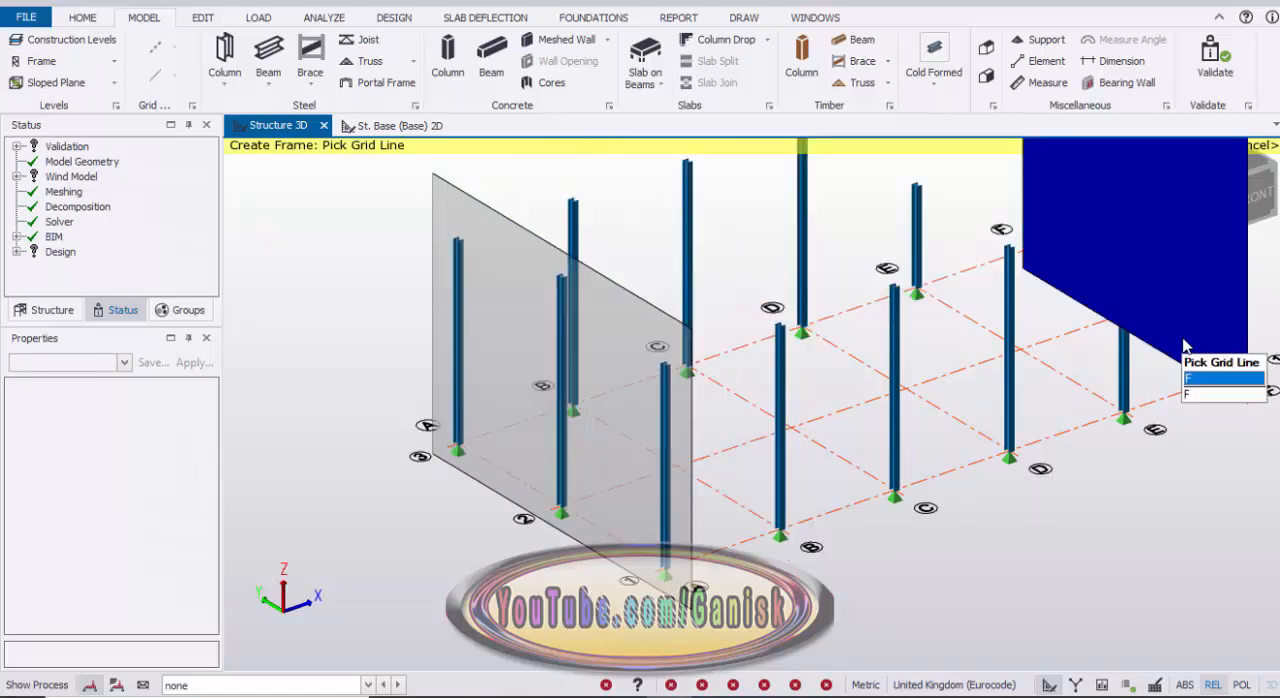
pyautogui.click(1190, 362)
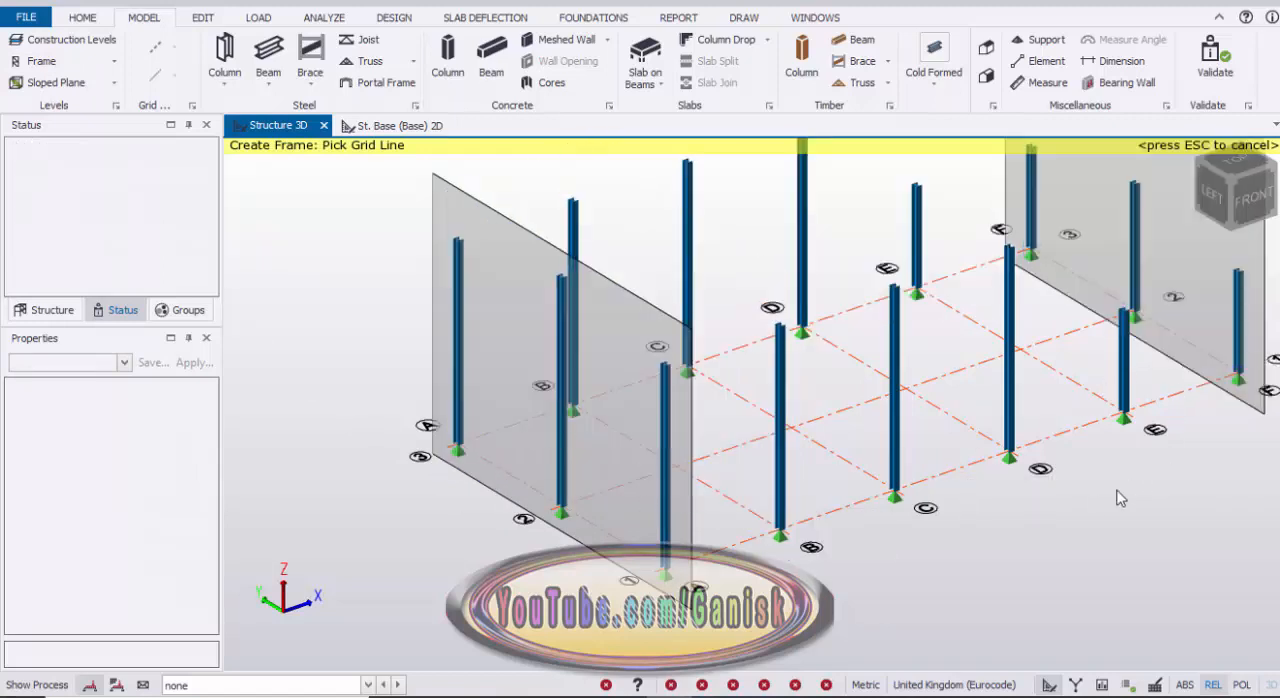
pyautogui.scroll(-2, 1093, 502)
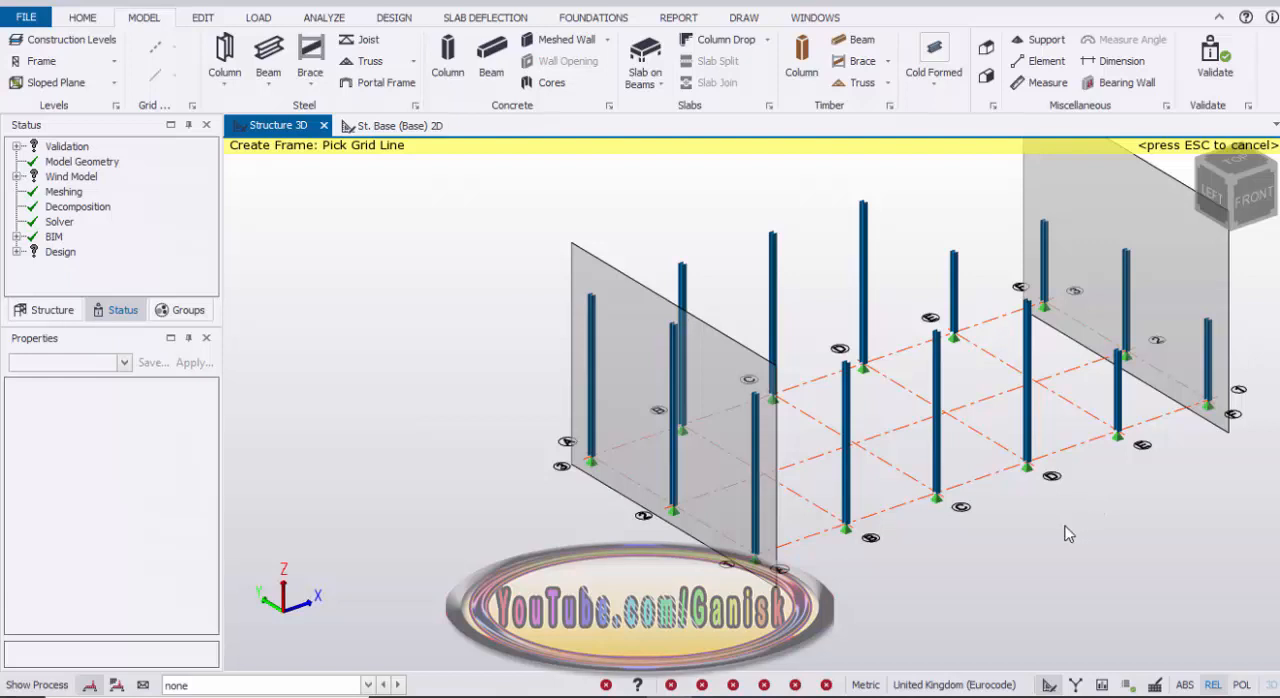
pyautogui.press('Escape')
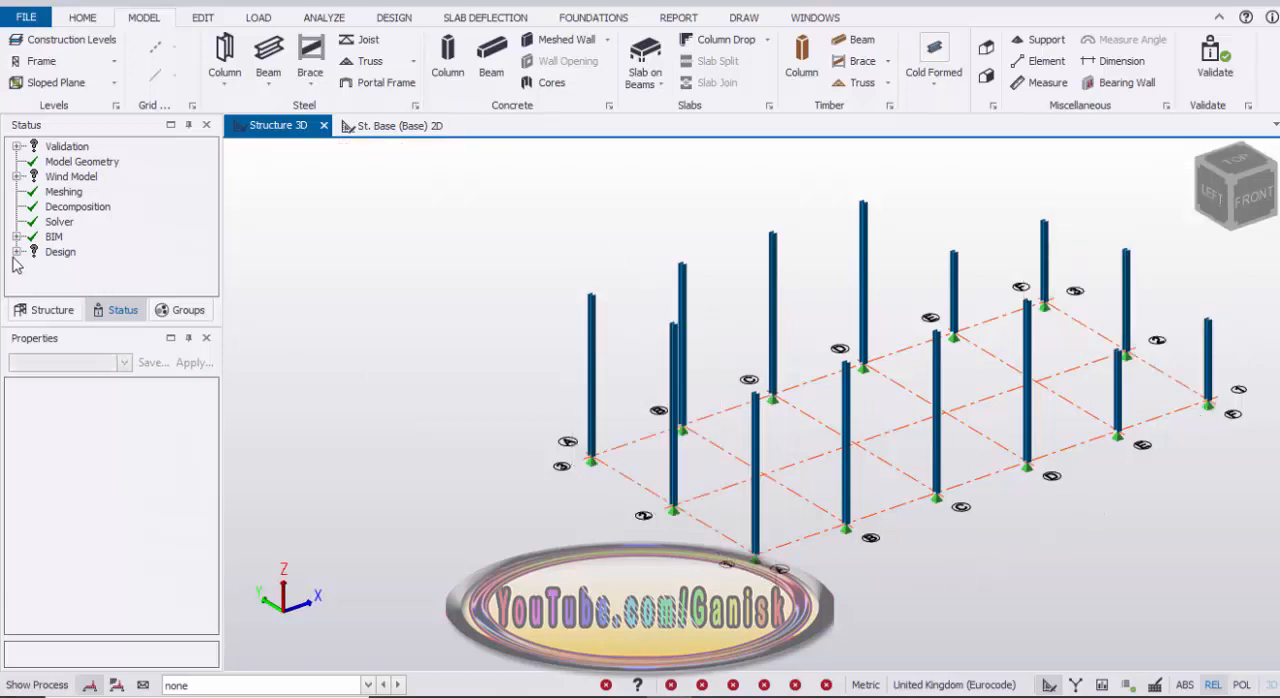
# Step: Open the 2D view of frame FRM A from the model's structure tree
pyautogui.click(52, 311)
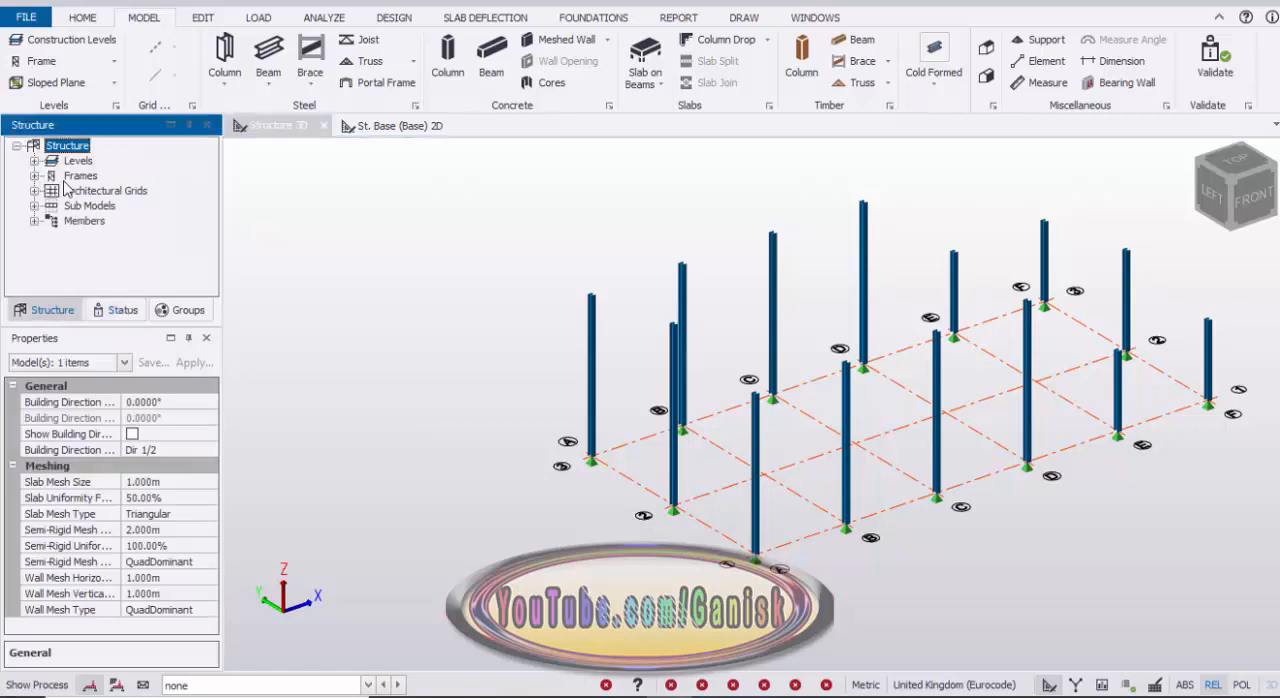
pyautogui.click(35, 176)
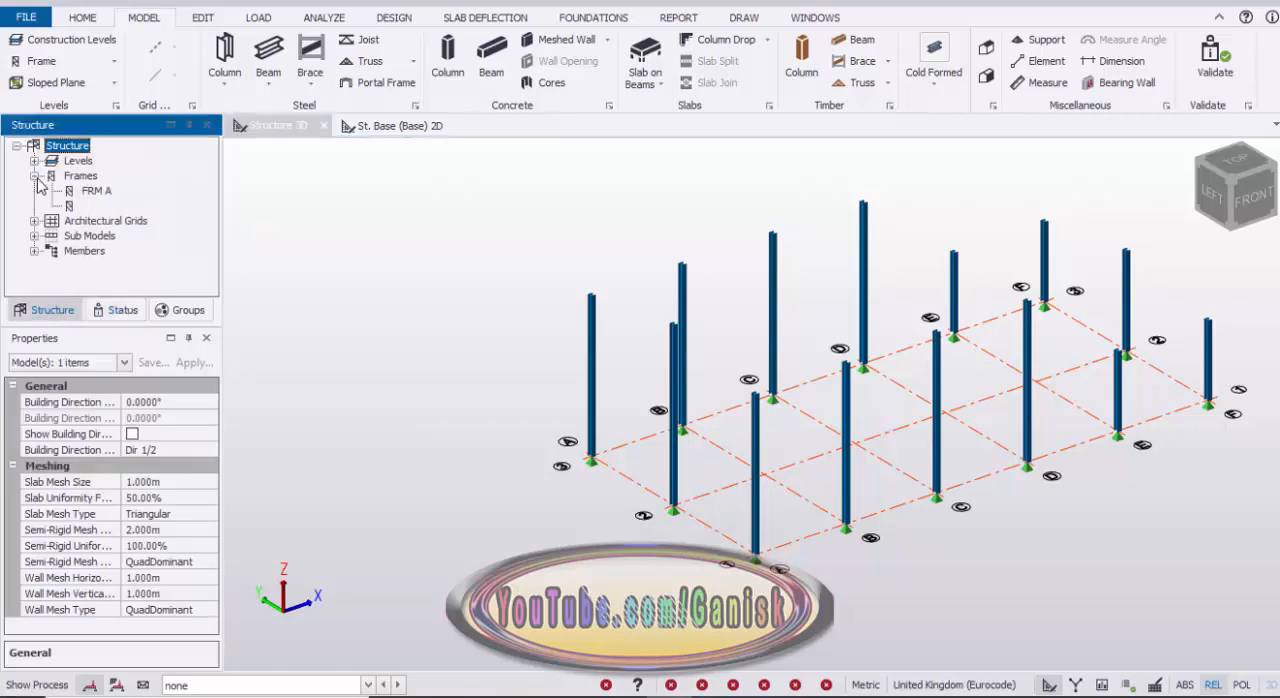
pyautogui.doubleClick(96, 191)
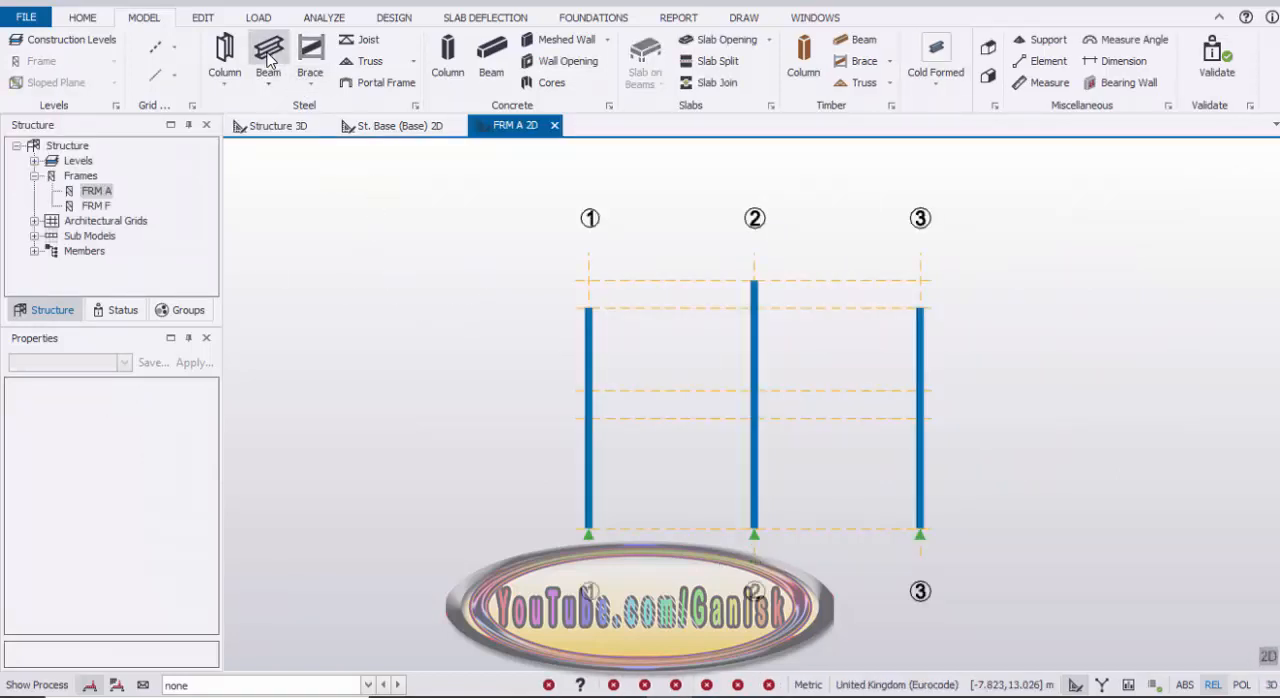
# Step: Set the section for new steel beams in frame A to Advance UKB 203x133x30
pyautogui.moveTo(211, 442); pyautogui.dragTo(207, 482)
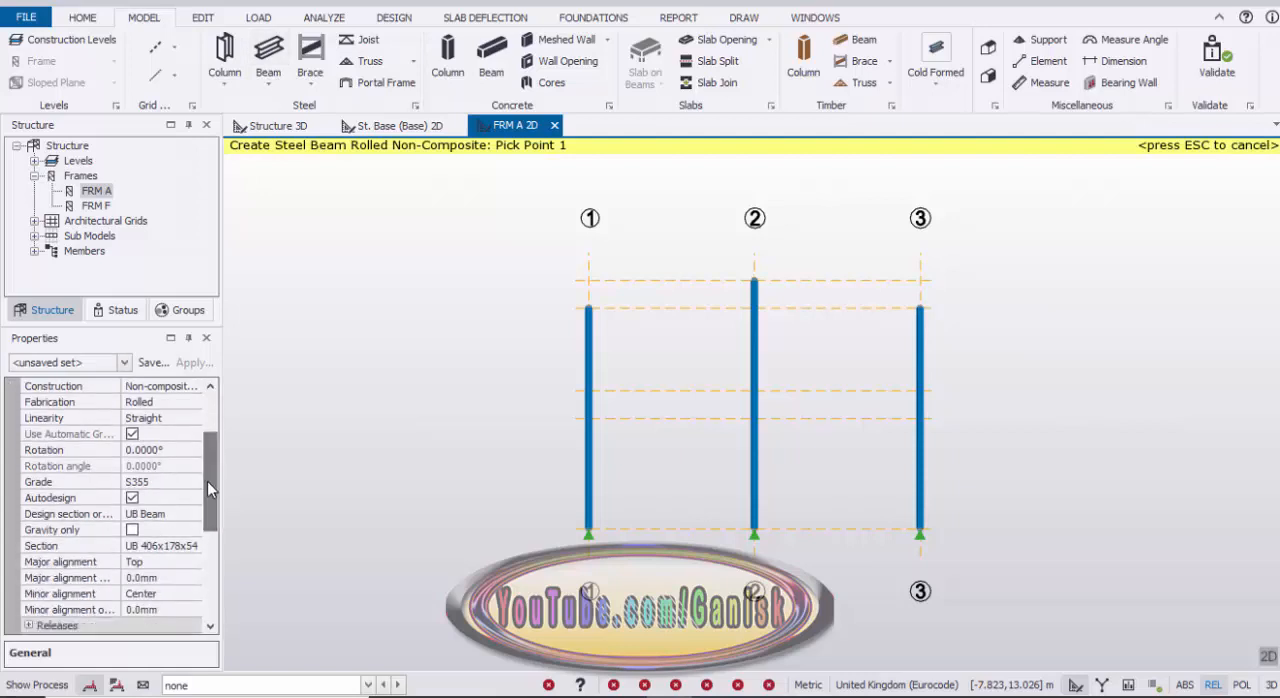
pyautogui.click(165, 545)
pyautogui.click(175, 547)
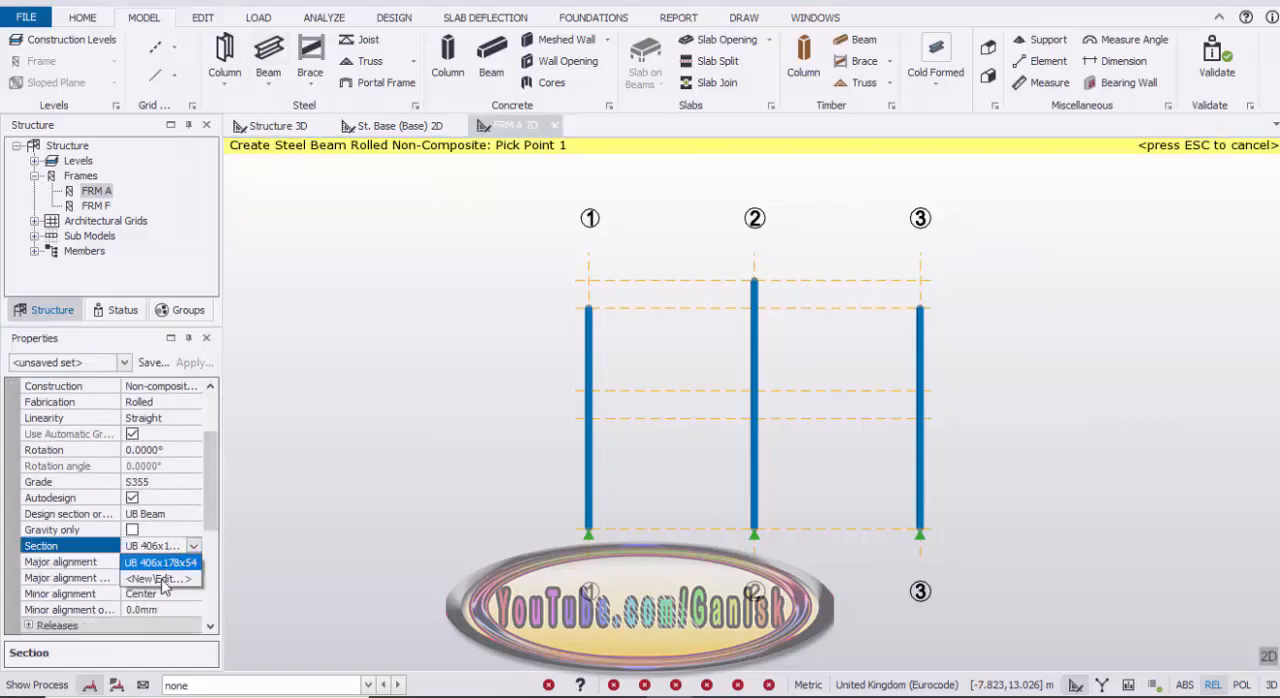
pyautogui.click(164, 580)
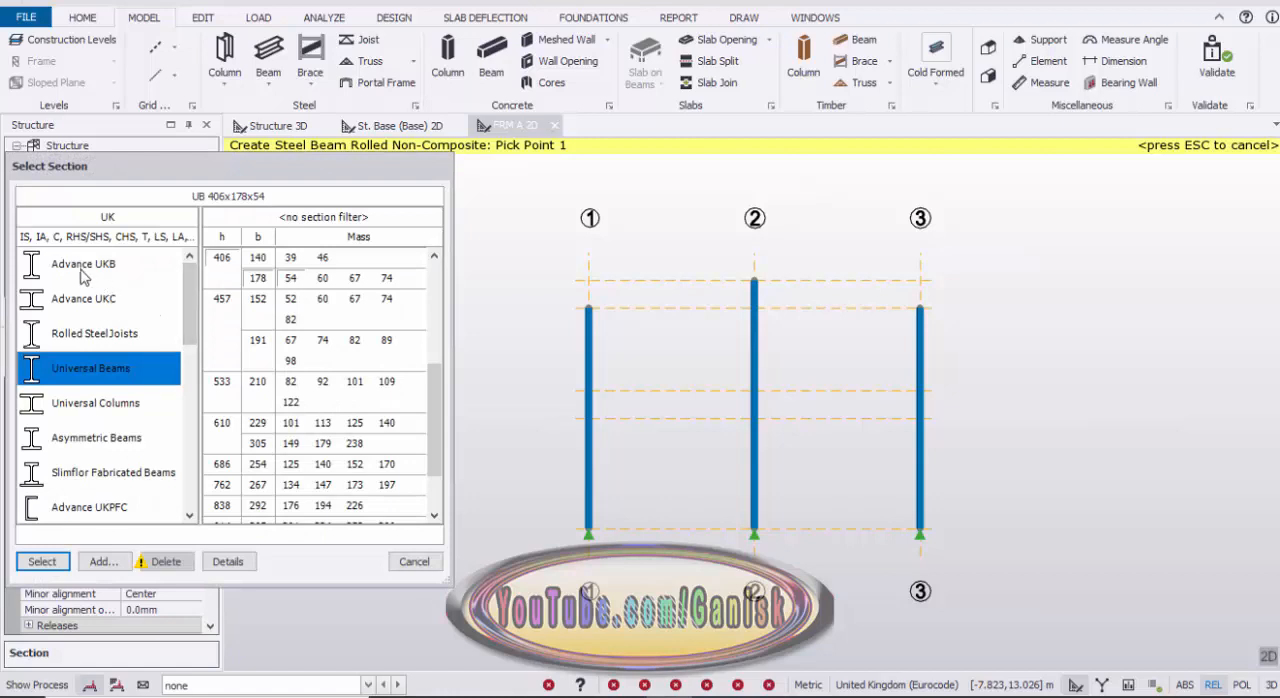
pyautogui.click(84, 272)
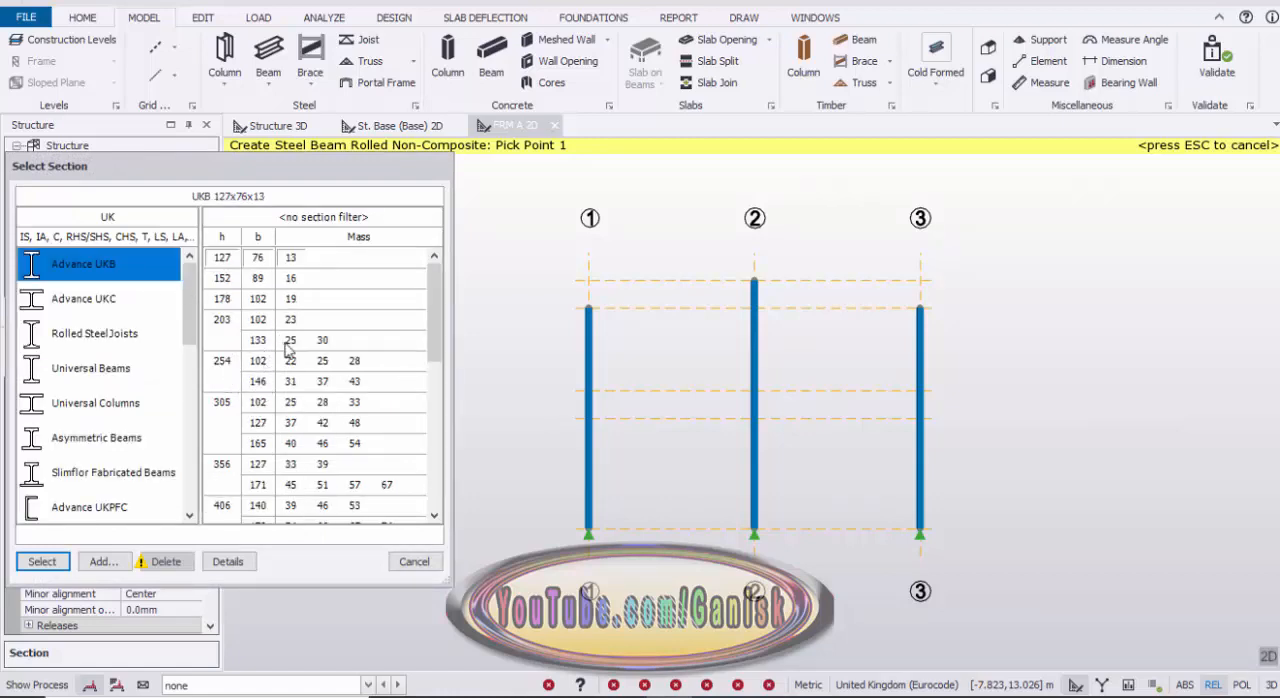
pyautogui.click(322, 341)
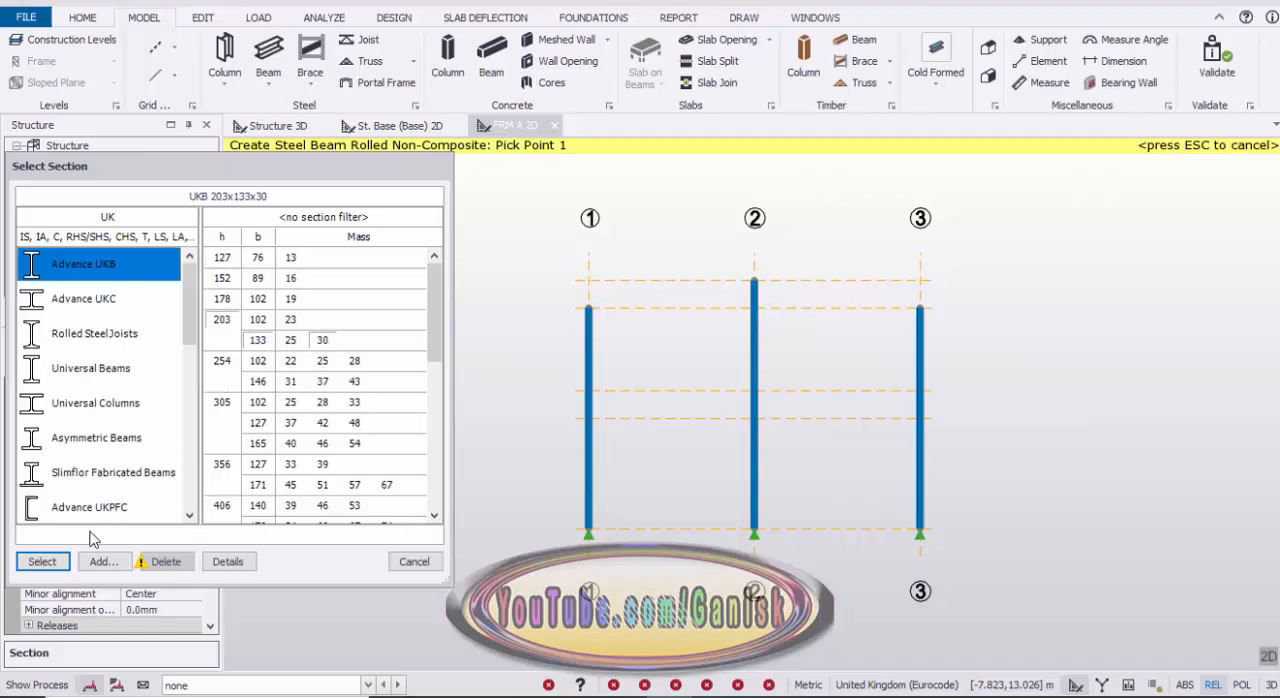
pyautogui.click(42, 563)
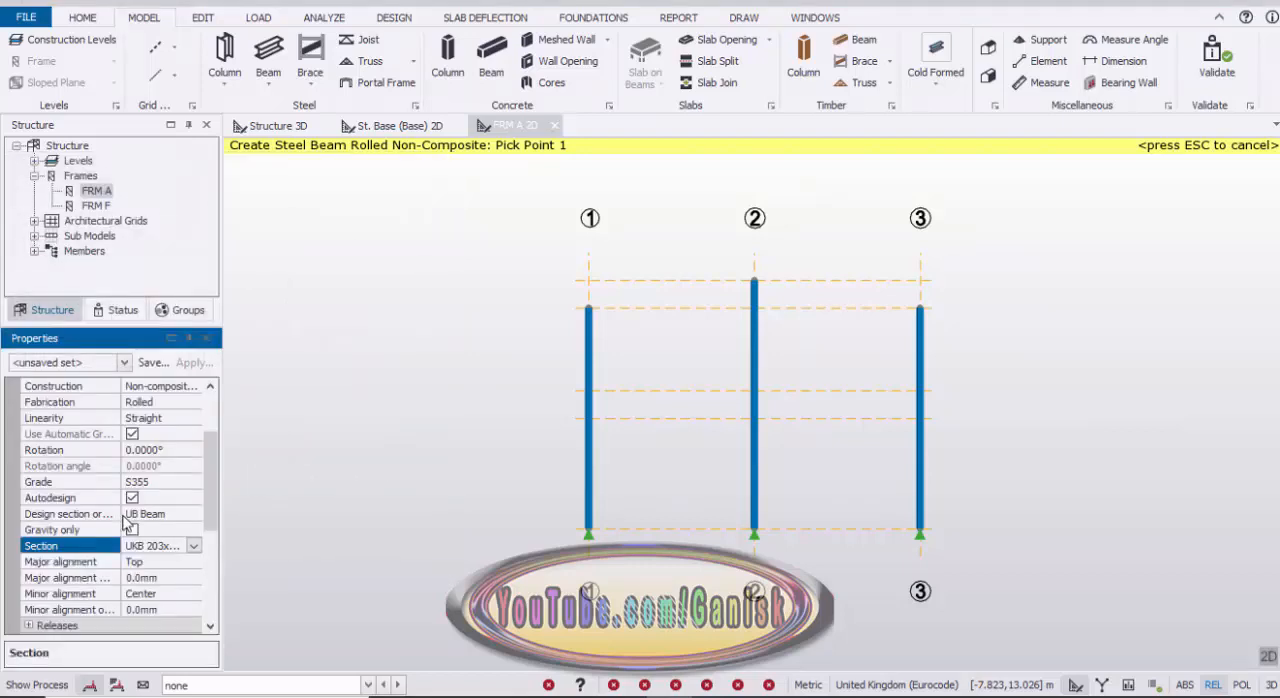
# Step: Set the design section order for the new steel beams to UKB Beam from the UK section orders
pyautogui.scroll(-1, 211, 513)
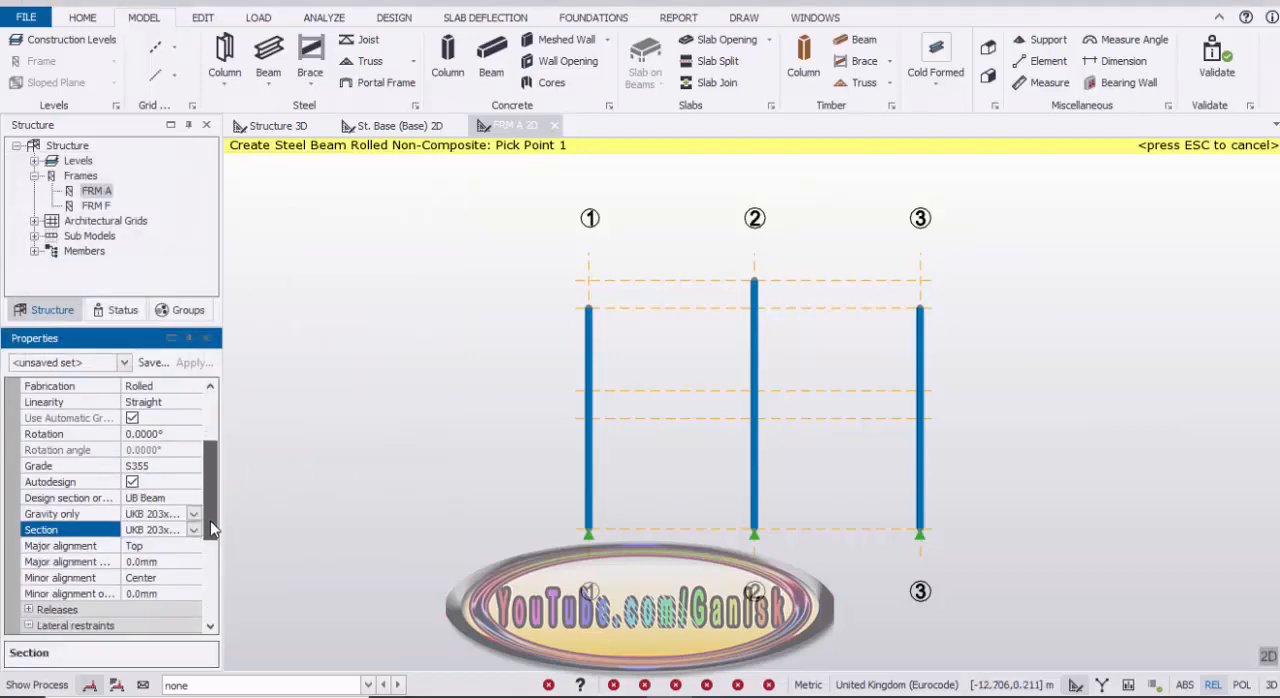
pyautogui.click(161, 468)
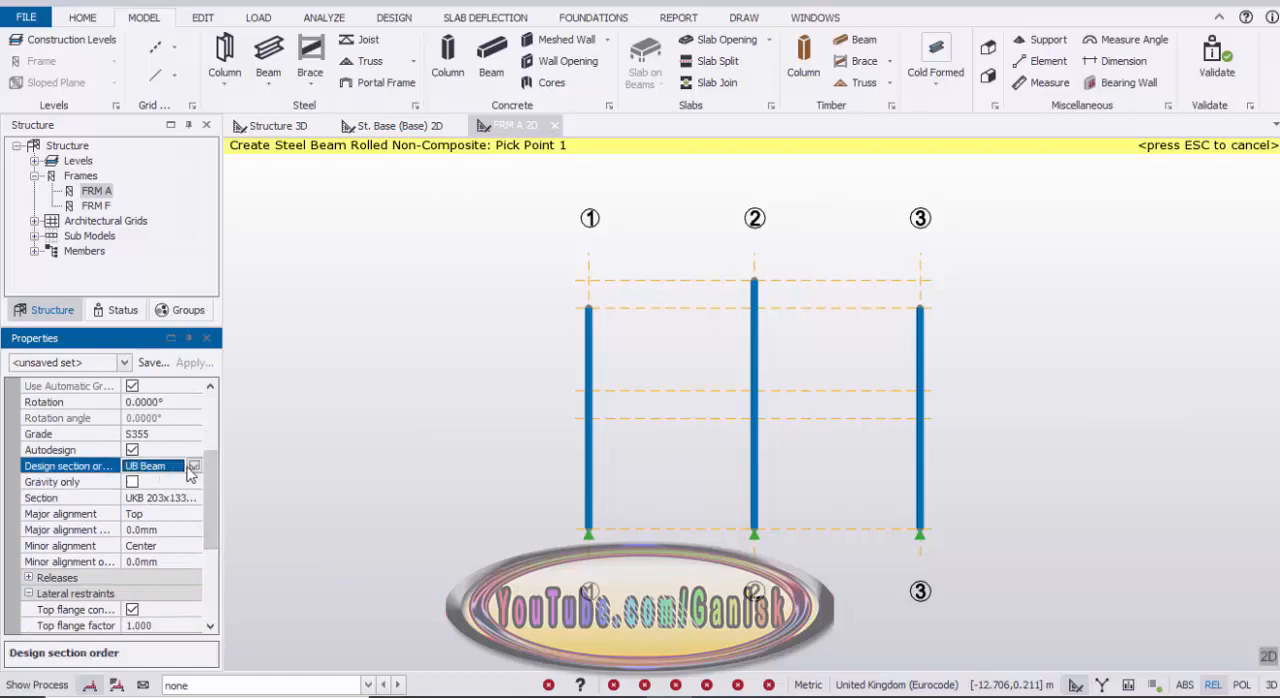
pyautogui.click(161, 468)
pyautogui.click(163, 515)
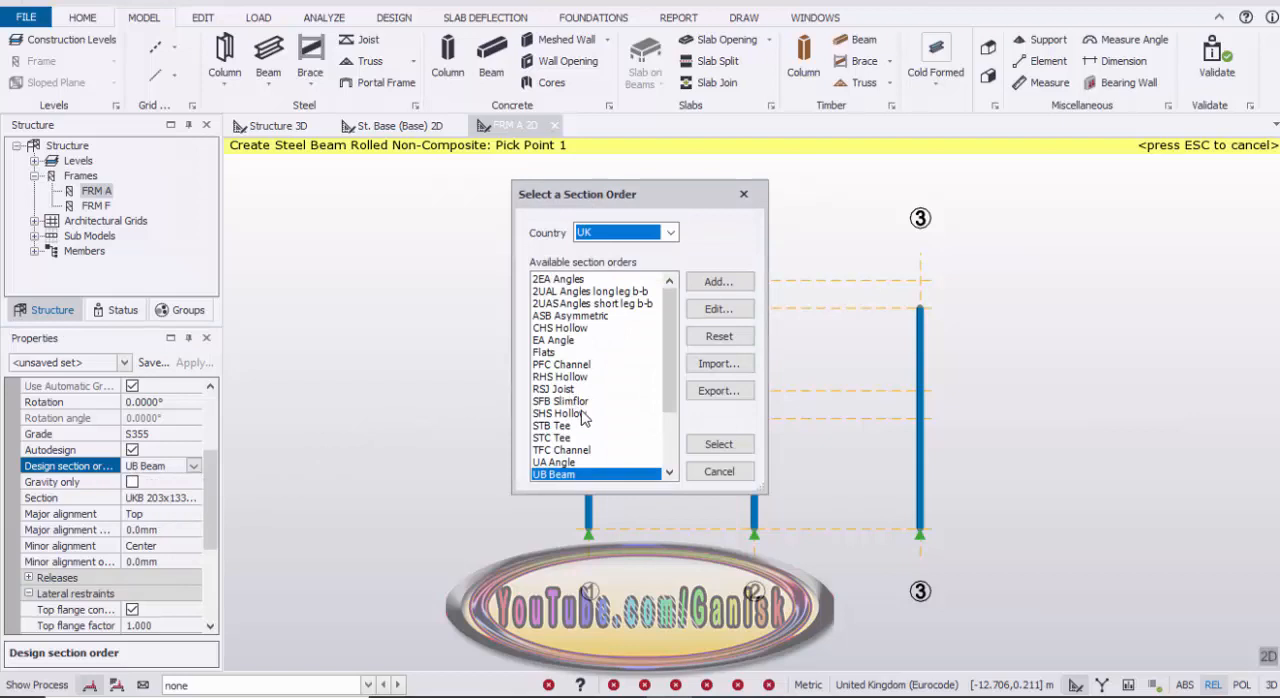
pyautogui.scroll(-3, 585, 417)
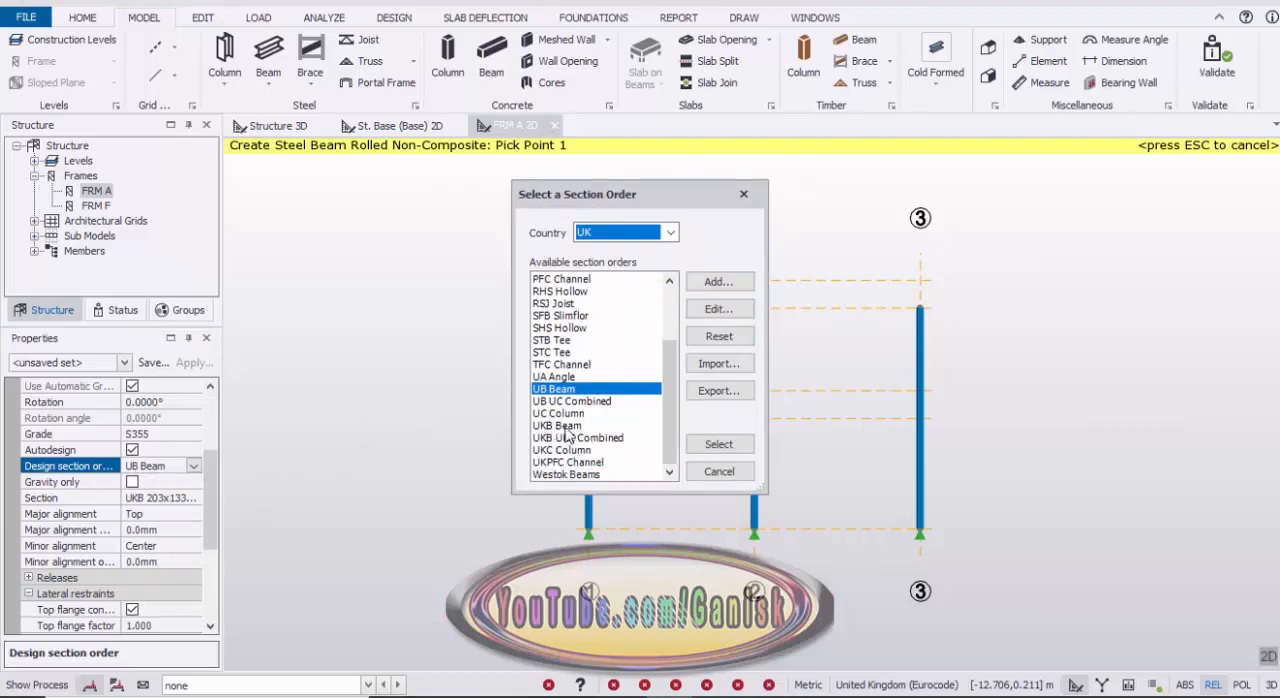
pyautogui.click(578, 426)
pyautogui.click(719, 445)
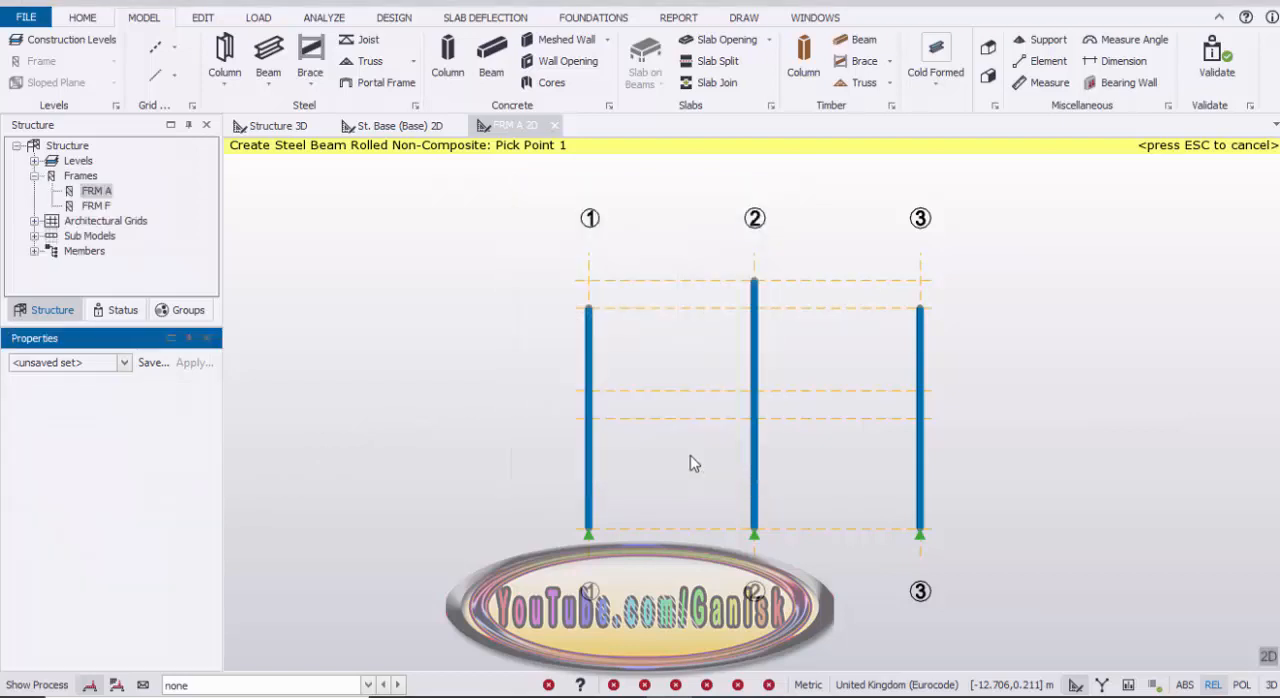
# Step: In frame A, draw two steel rafters joining the column tops at grids 1 and 3 to the ridge column top at grid 2
pyautogui.moveTo(671, 370); pyautogui.dragTo(643, 441, button='middle')
pyautogui.scroll(-1, 643, 441)
pyautogui.scroll(2, 606, 416)
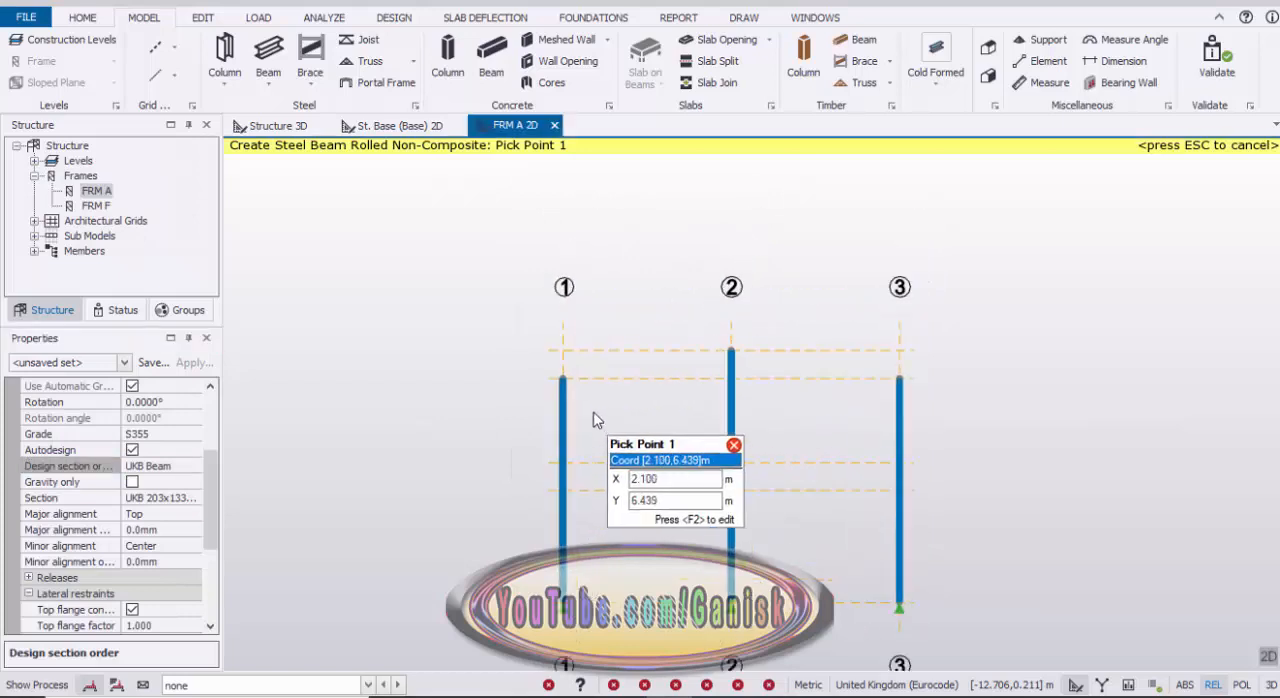
pyautogui.scroll(1, 578, 393)
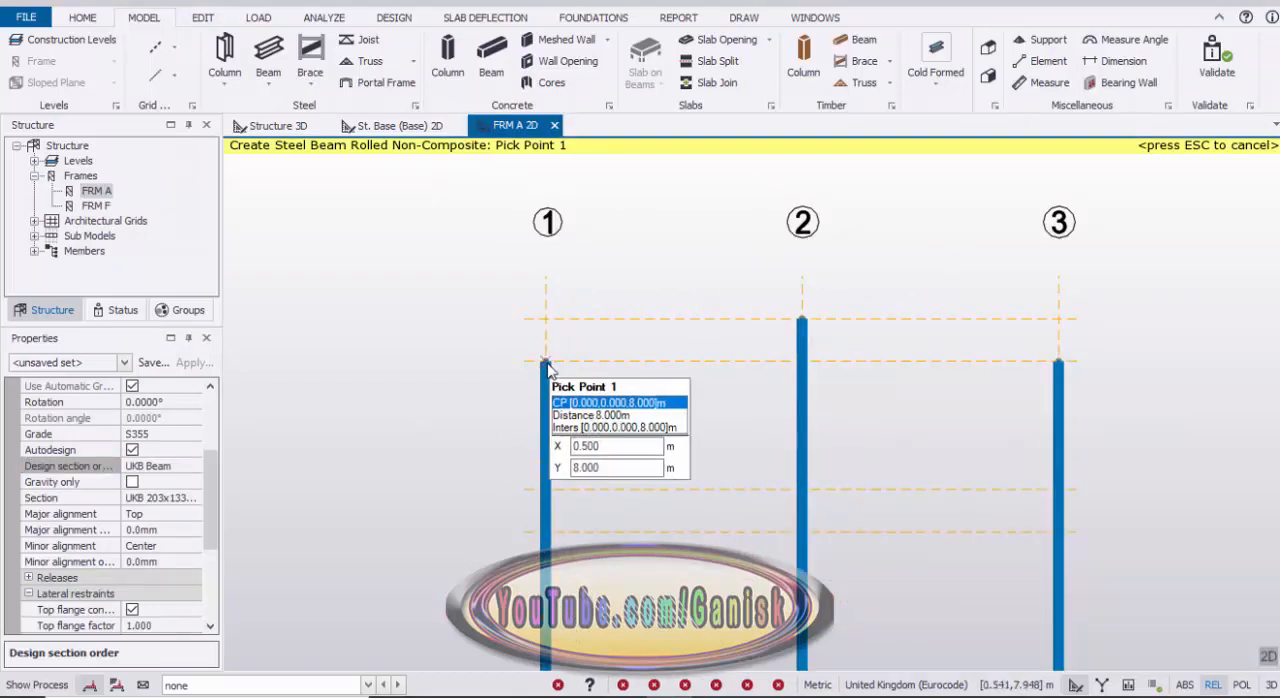
pyautogui.click(619, 359)
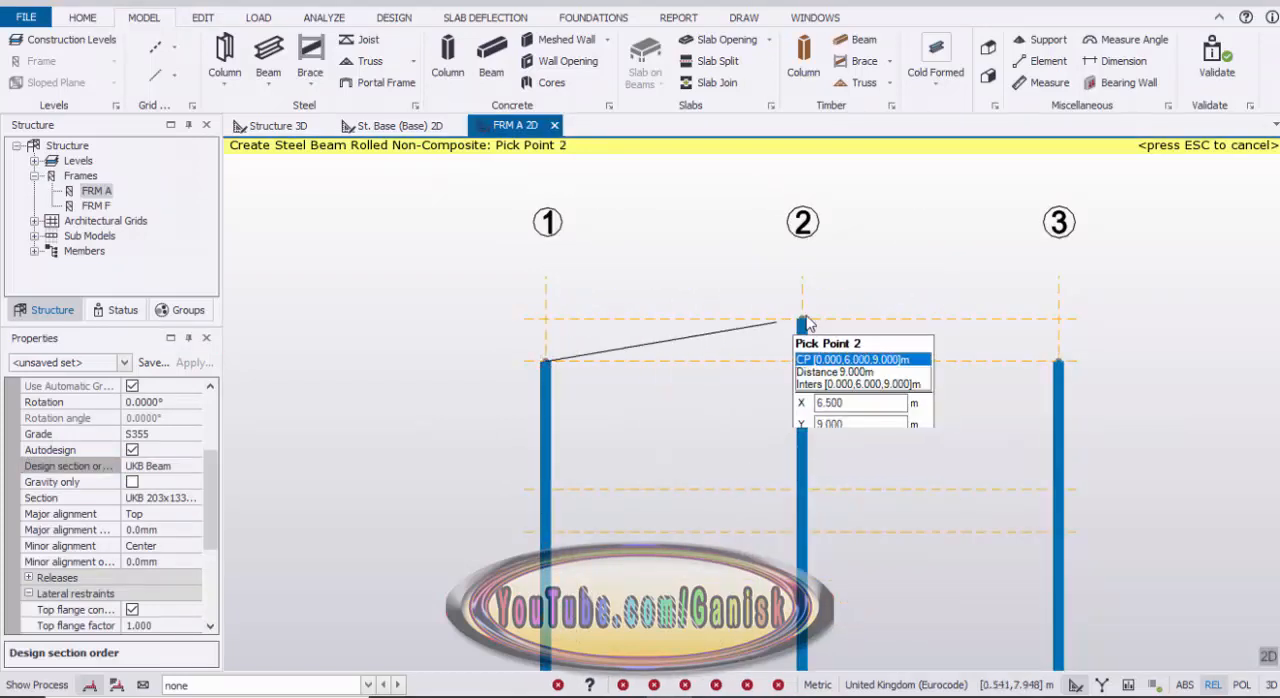
pyautogui.click(801, 321)
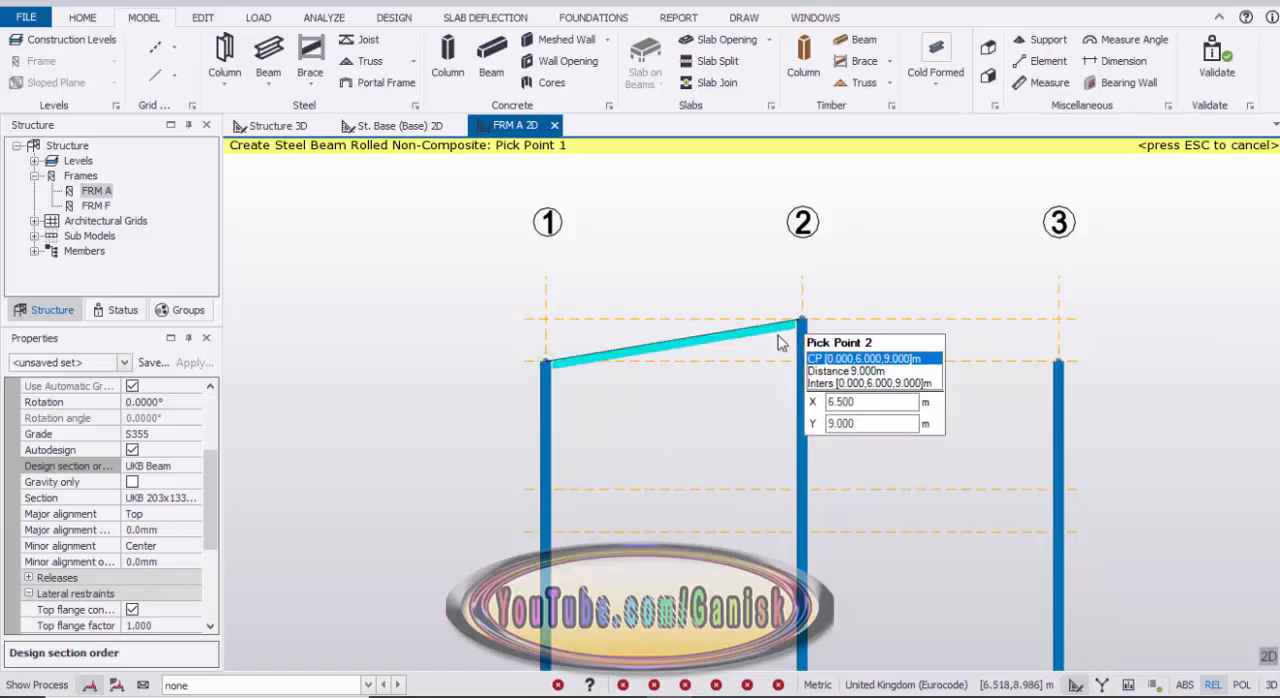
pyautogui.click(1061, 369)
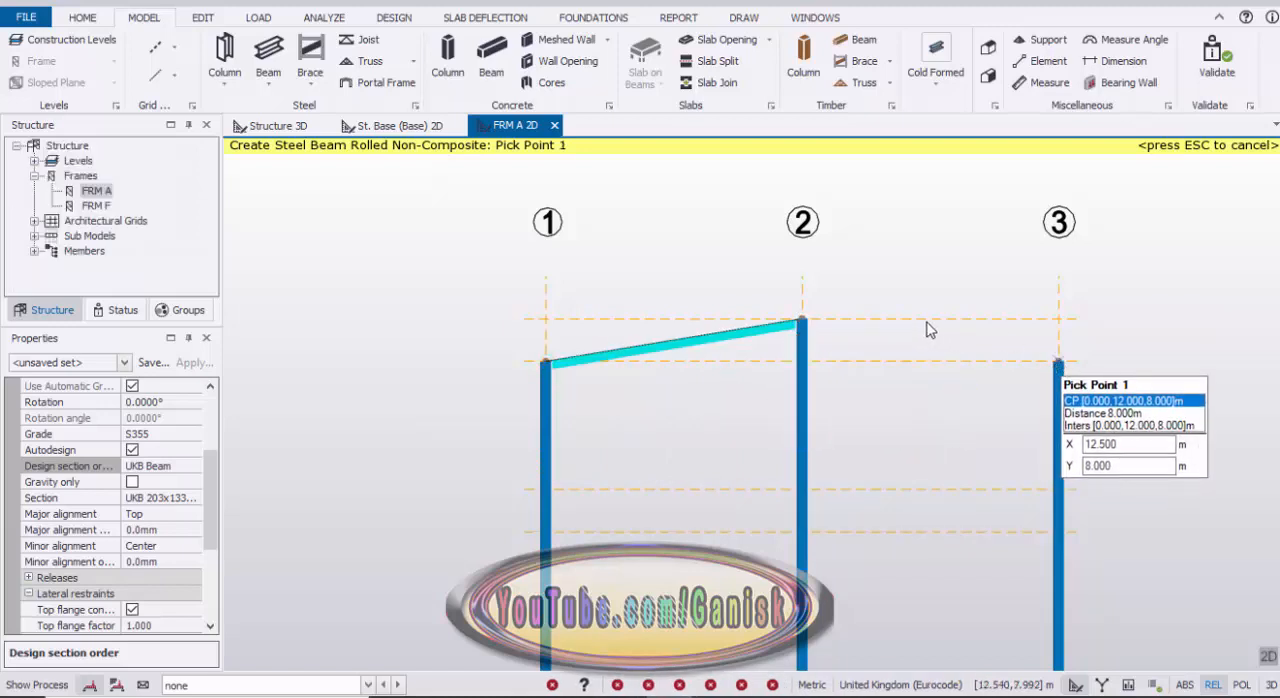
pyautogui.click(801, 321)
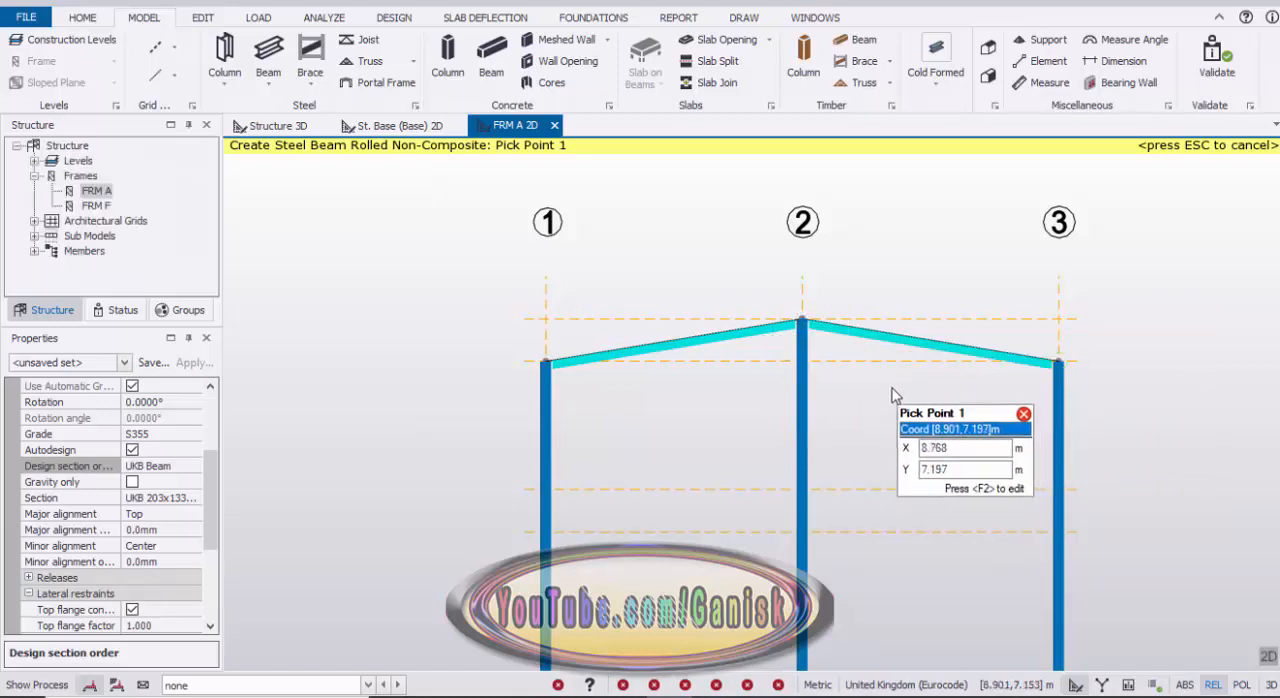
pyautogui.press('Escape')
# Step: Check the frame A rafters in the 3D structure view, and open the 2D view of frame FRM F
pyautogui.click(294, 133)
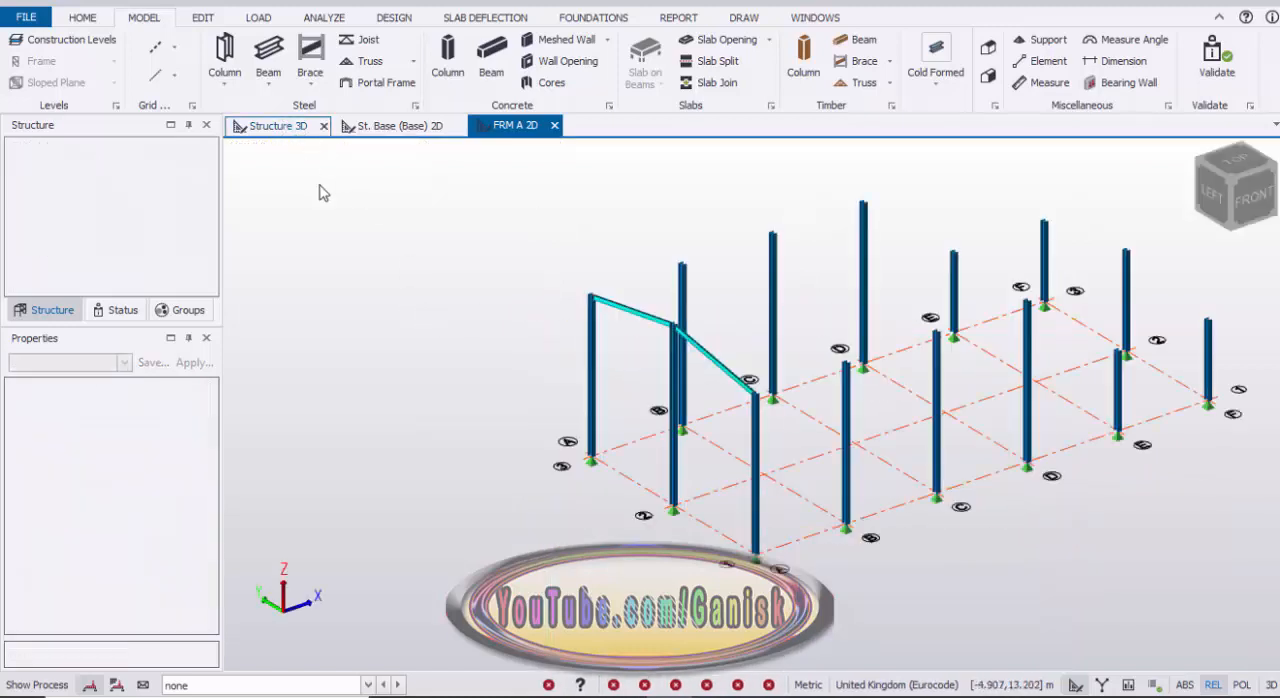
pyautogui.moveTo(490, 408); pyautogui.dragTo(512, 368, button='right')
pyautogui.scroll(3, 656, 306)
pyautogui.scroll(-4, 523, 343)
pyautogui.moveTo(782, 359); pyautogui.dragTo(584, 381, button='middle')
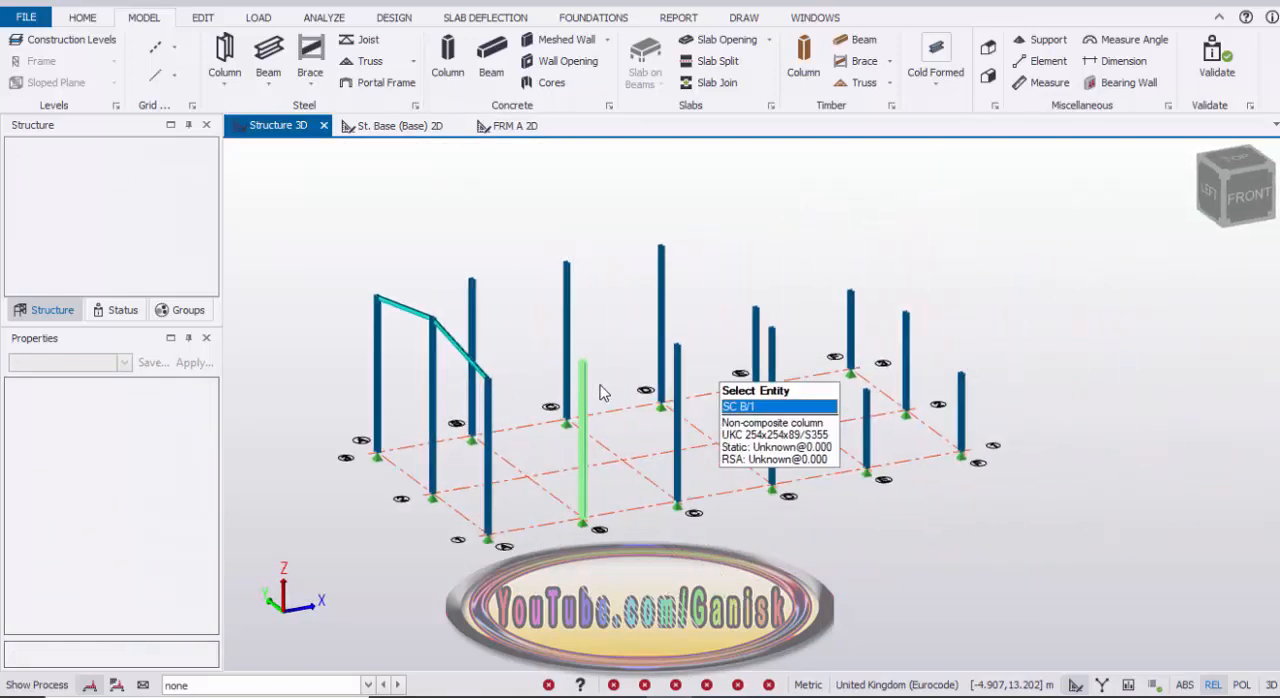
pyautogui.scroll(2, 930, 390)
pyautogui.click(41, 311)
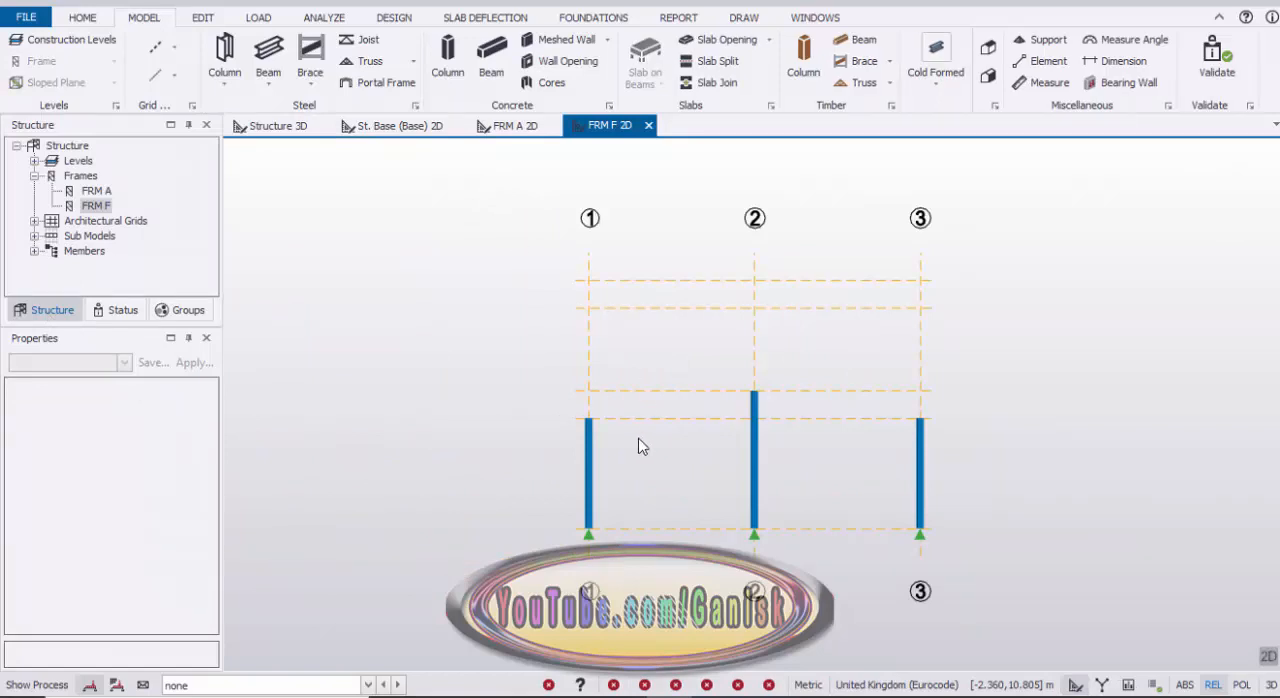
# Step: Start a new steel beam in frame F and set its design section order to UKB Beam
pyautogui.click(268, 58)
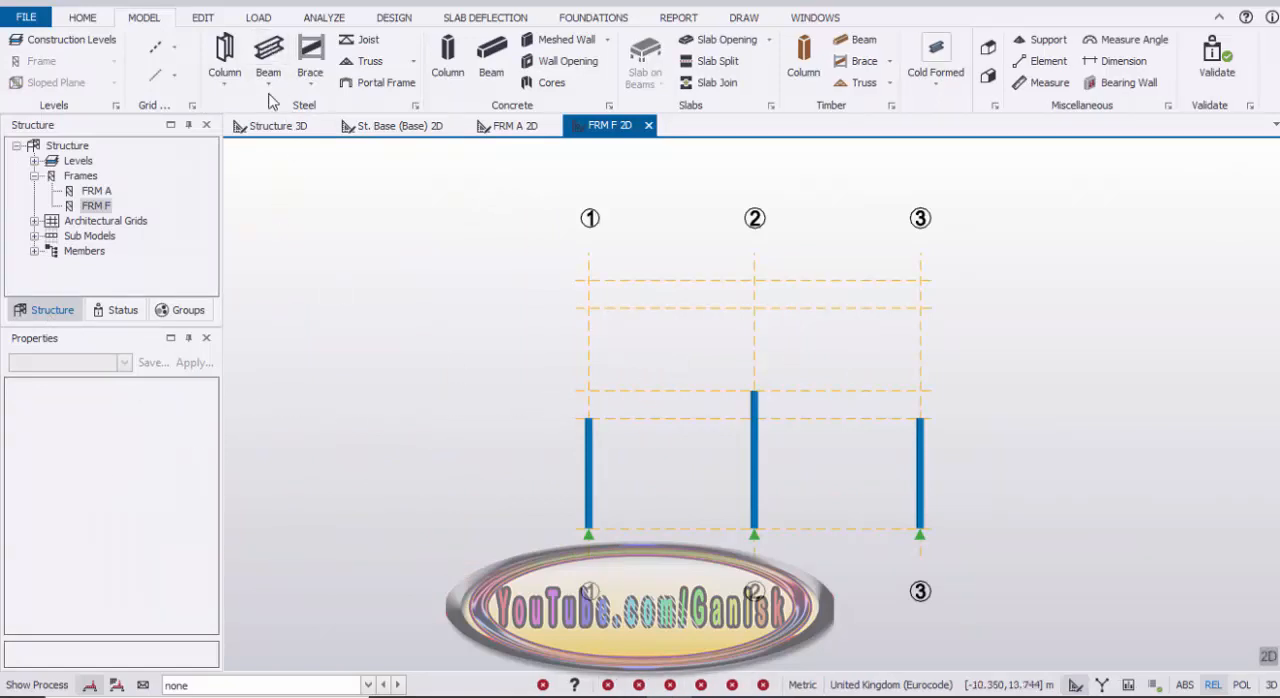
pyautogui.scroll(-3, 200, 440)
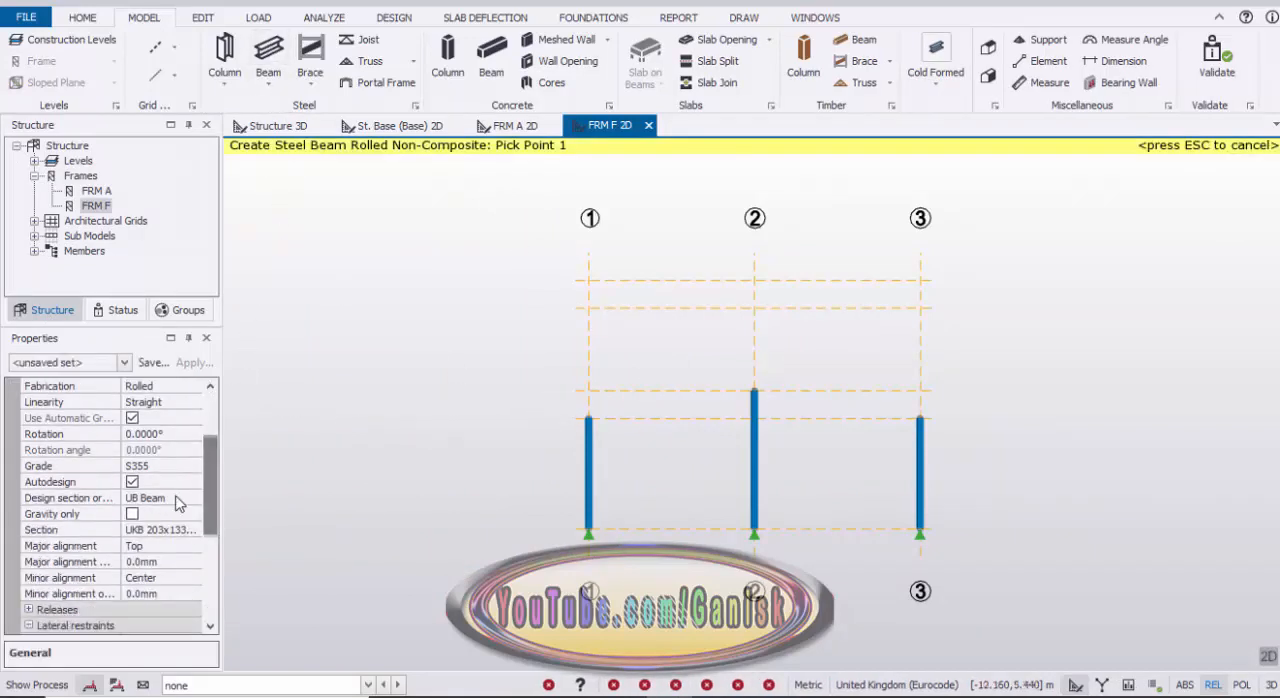
pyautogui.click(168, 498)
pyautogui.click(194, 498)
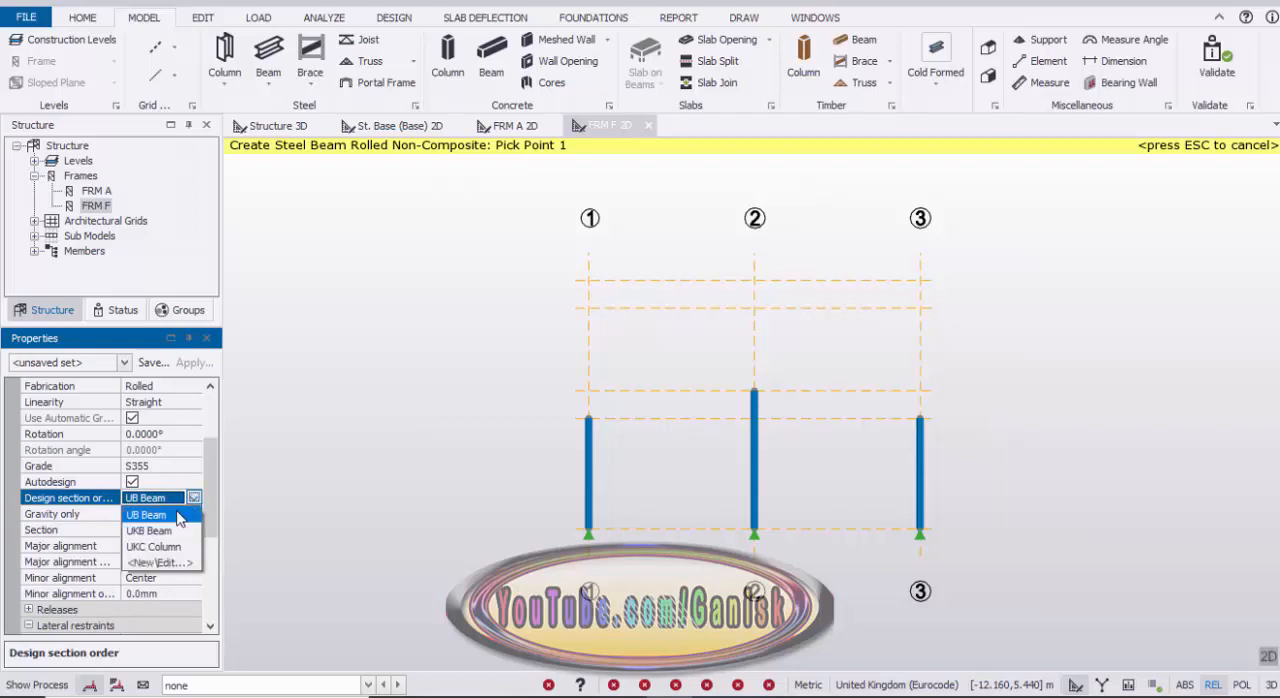
pyautogui.click(148, 531)
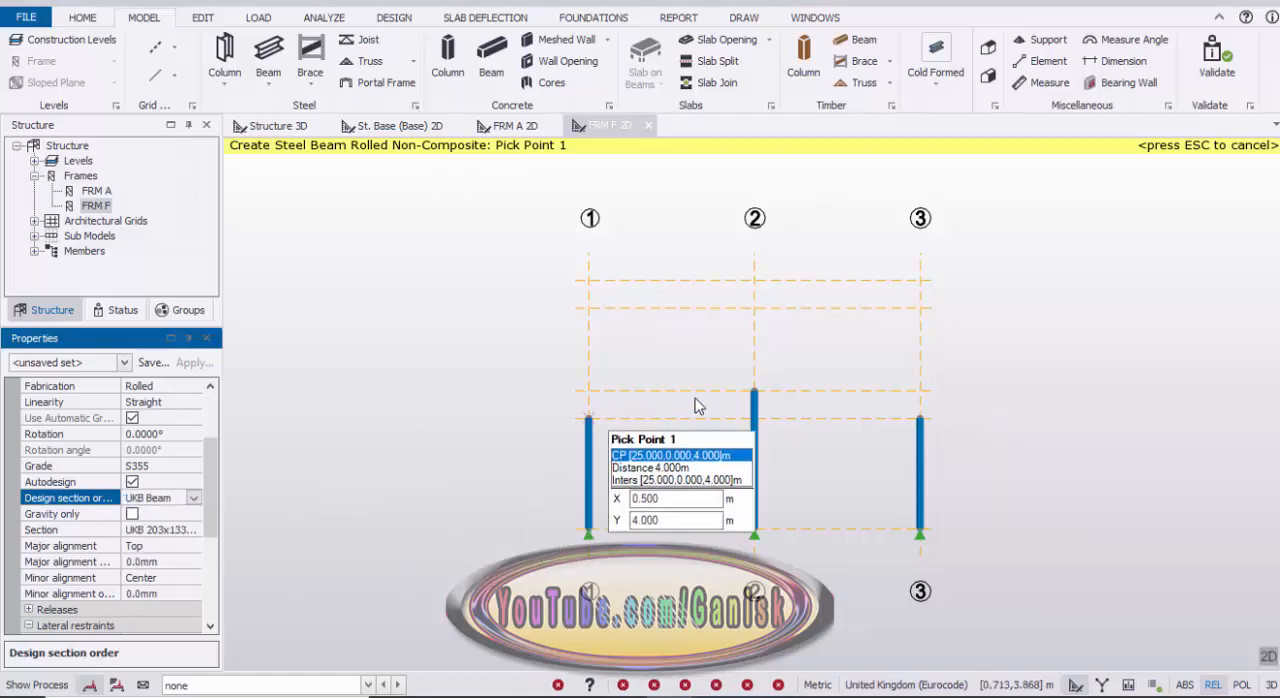
# Step: In frame F, draw two steel rafters joining the column tops at grids 1 and 3 to the ridge column top at grid 2
pyautogui.click(754, 392)
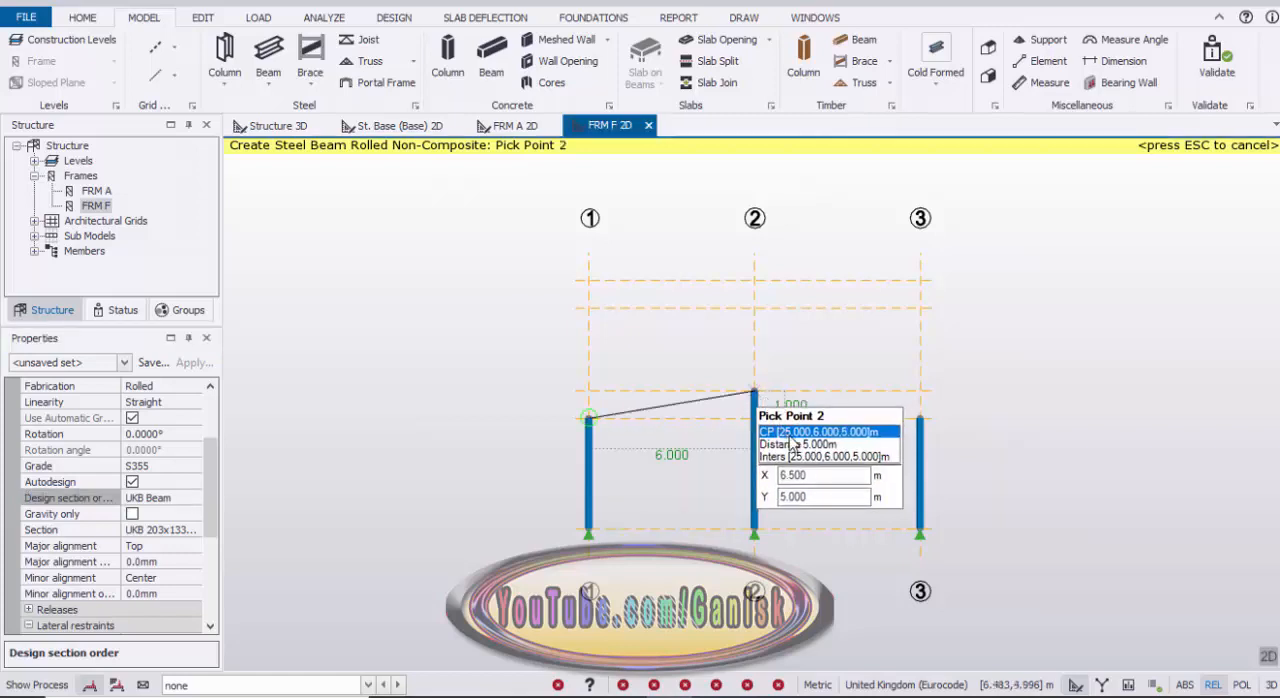
pyautogui.click(754, 393)
pyautogui.click(920, 418)
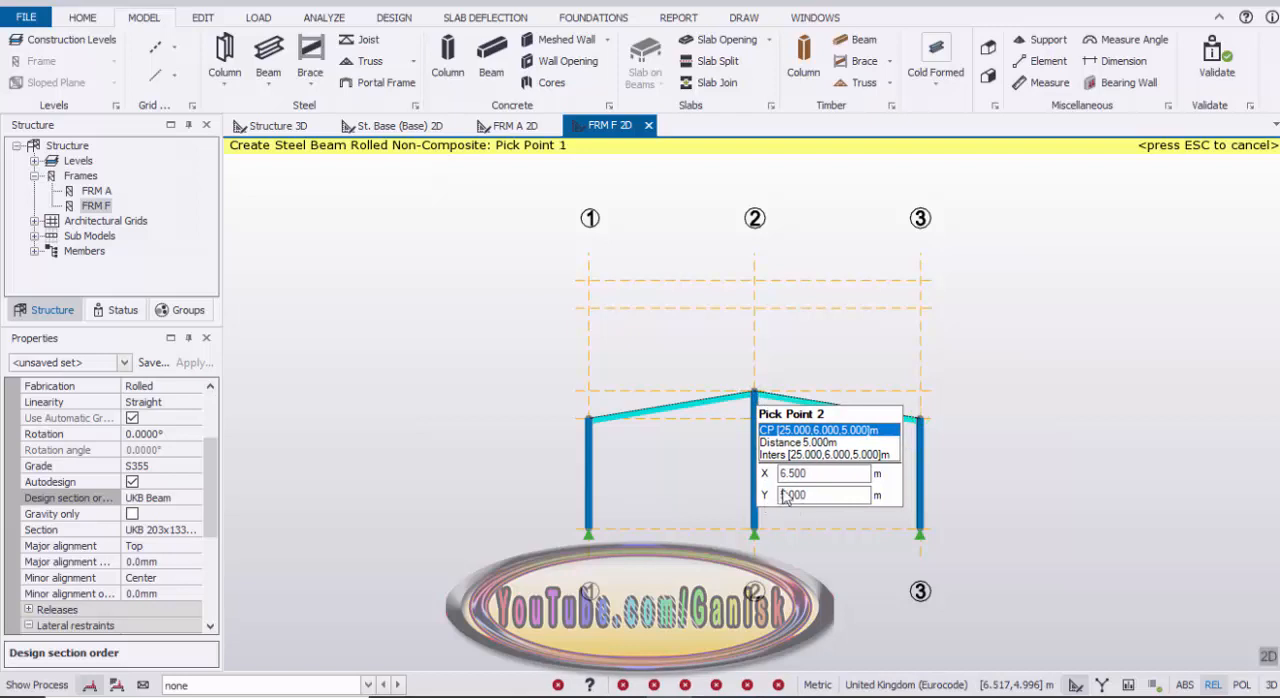
pyautogui.click(785, 497)
pyautogui.press('Escape')
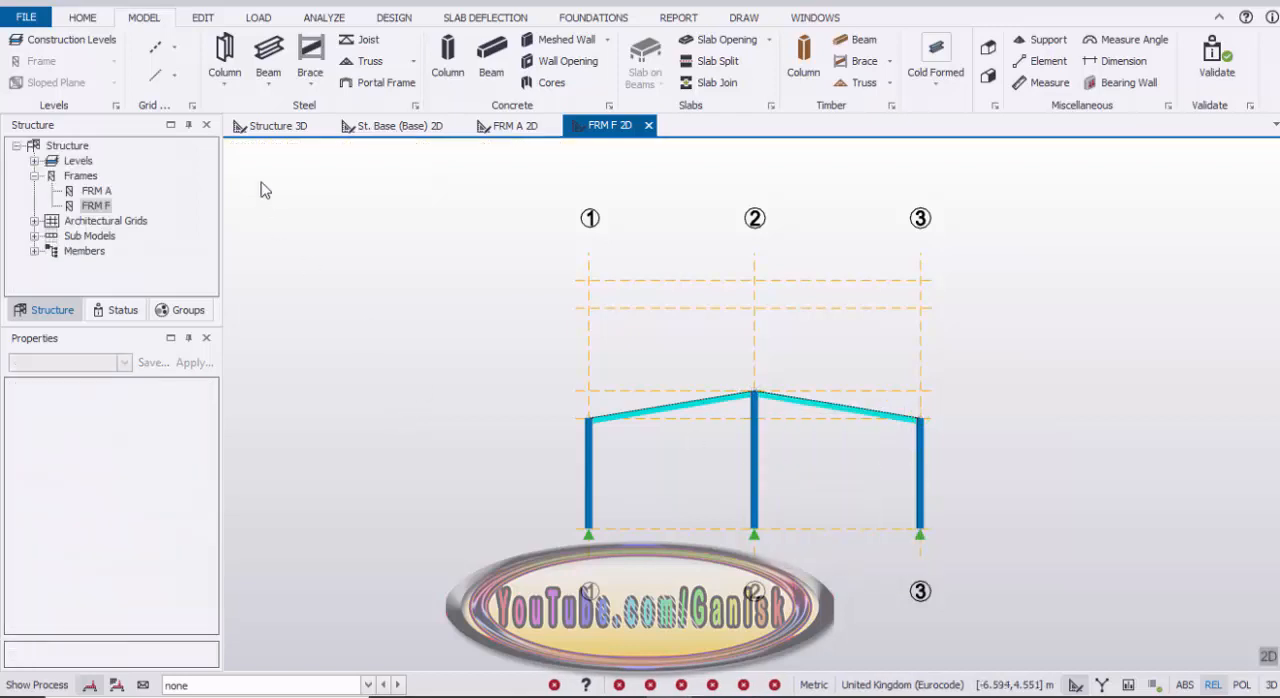
# Step: Return to the 3D structure view and bring the frame A rafters into view
pyautogui.click(278, 125)
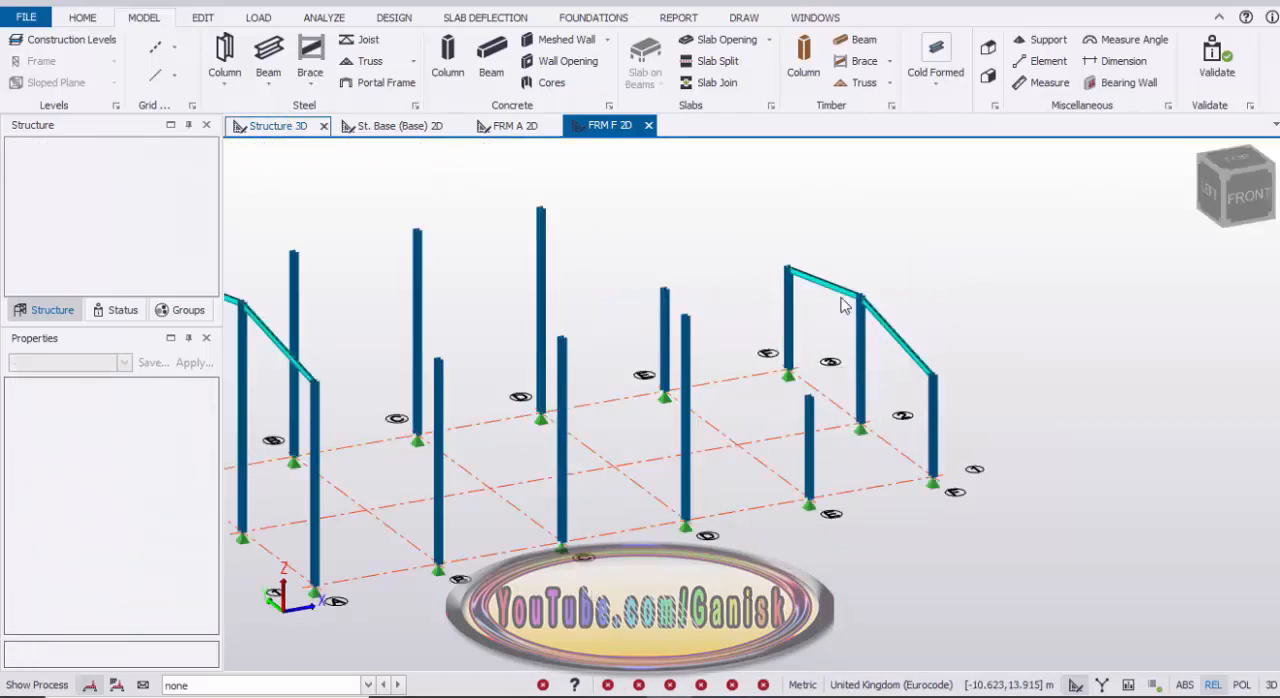
pyautogui.scroll(-3, 766, 346)
pyautogui.scroll(5, 585, 303)
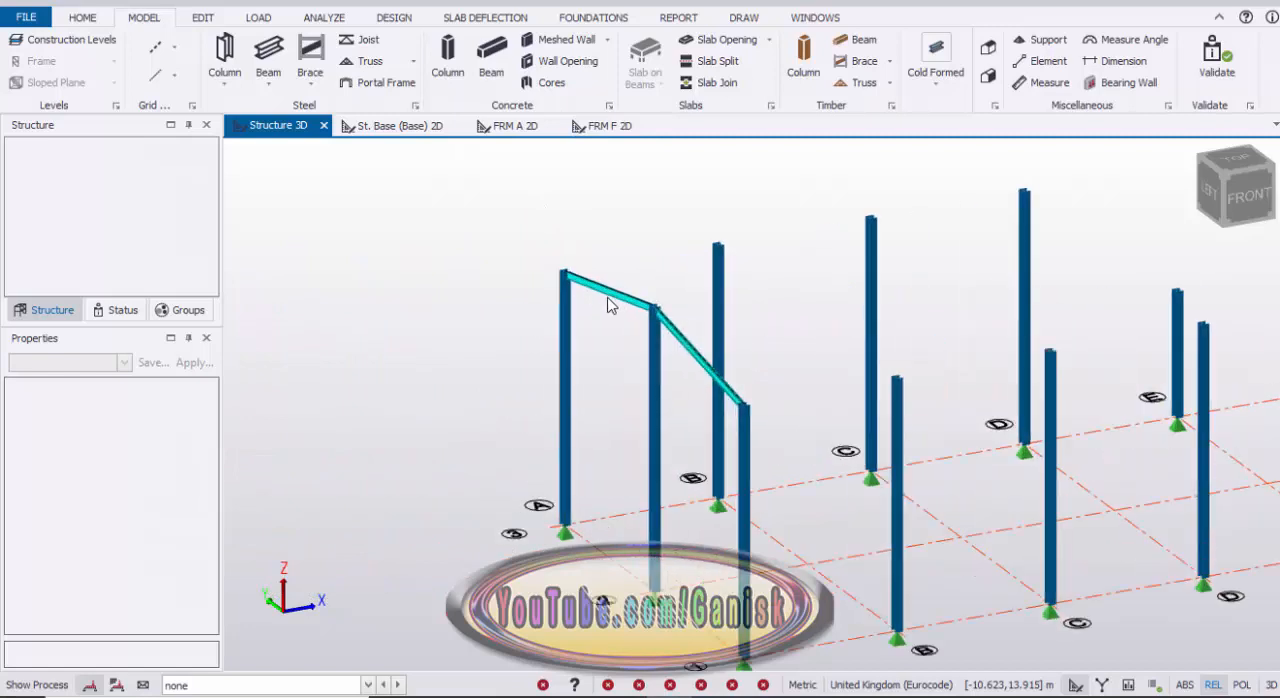
# Step: Copy both frame A rafters to grid lines B, C and D, using the column top at A/1 as the reference node
pyautogui.moveTo(612, 306)
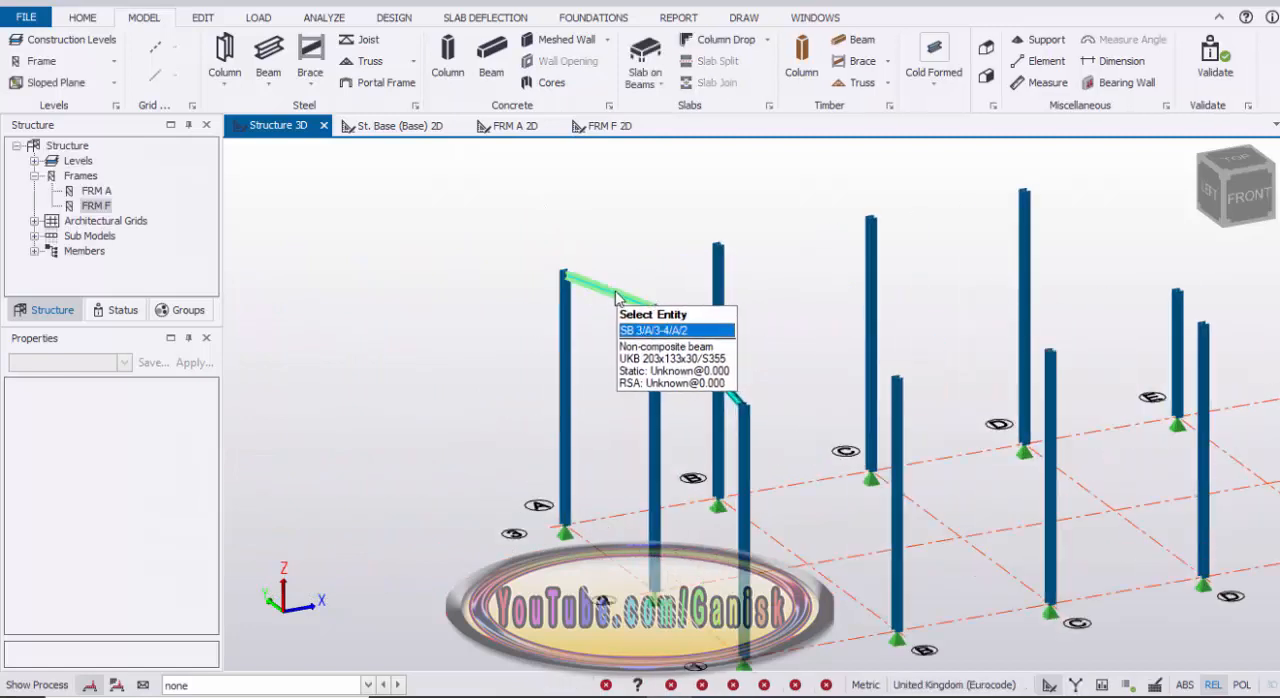
pyautogui.click(684, 333)
pyautogui.keyDown('ctrl'); pyautogui.click(693, 354); pyautogui.keyUp('ctrl')
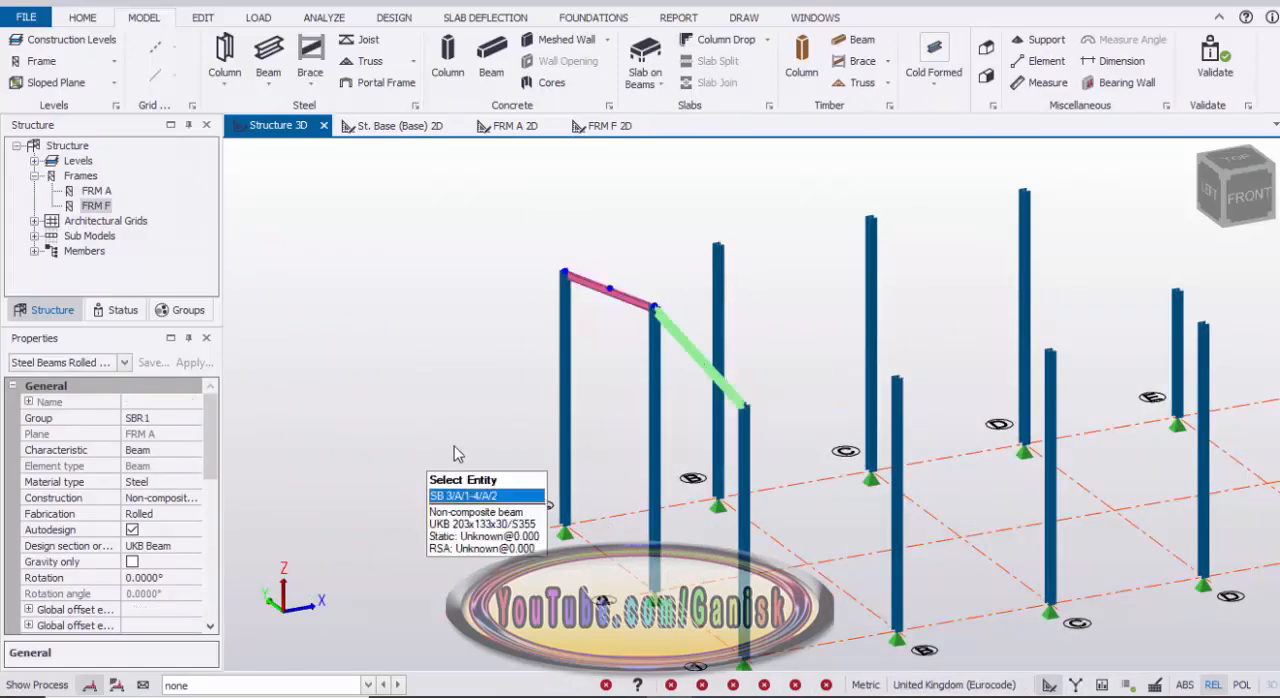
pyautogui.rightClick(430, 230)
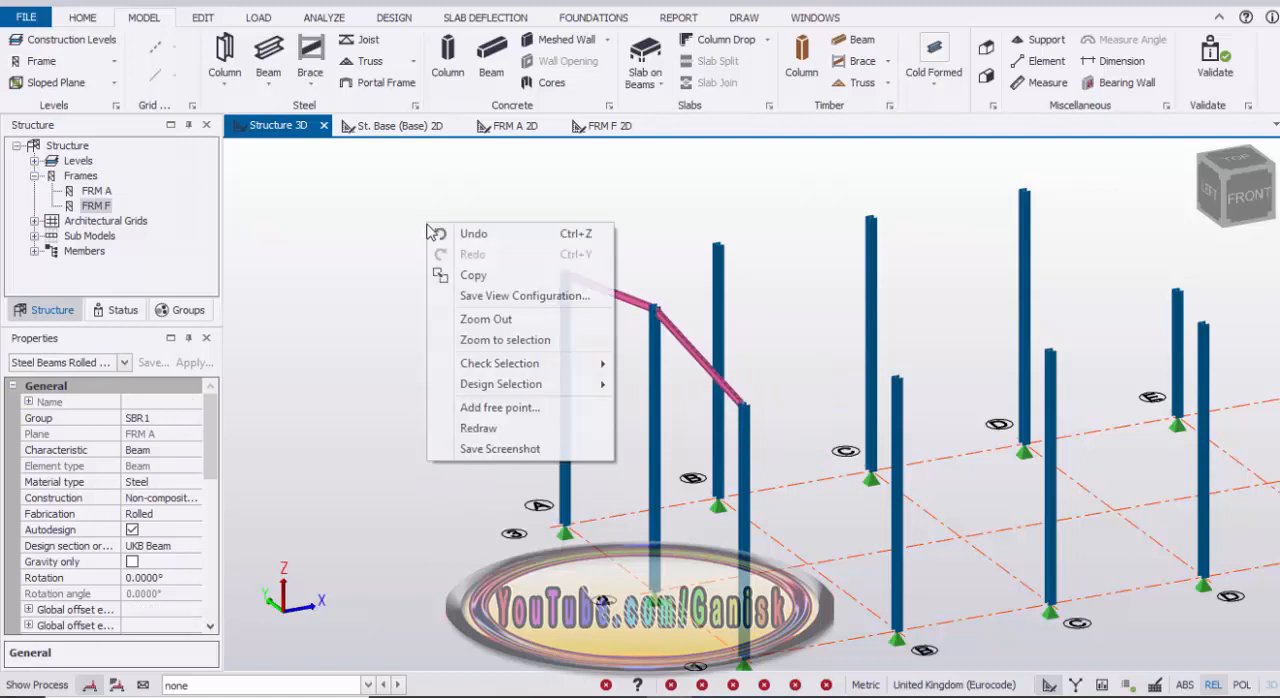
pyautogui.click(470, 281)
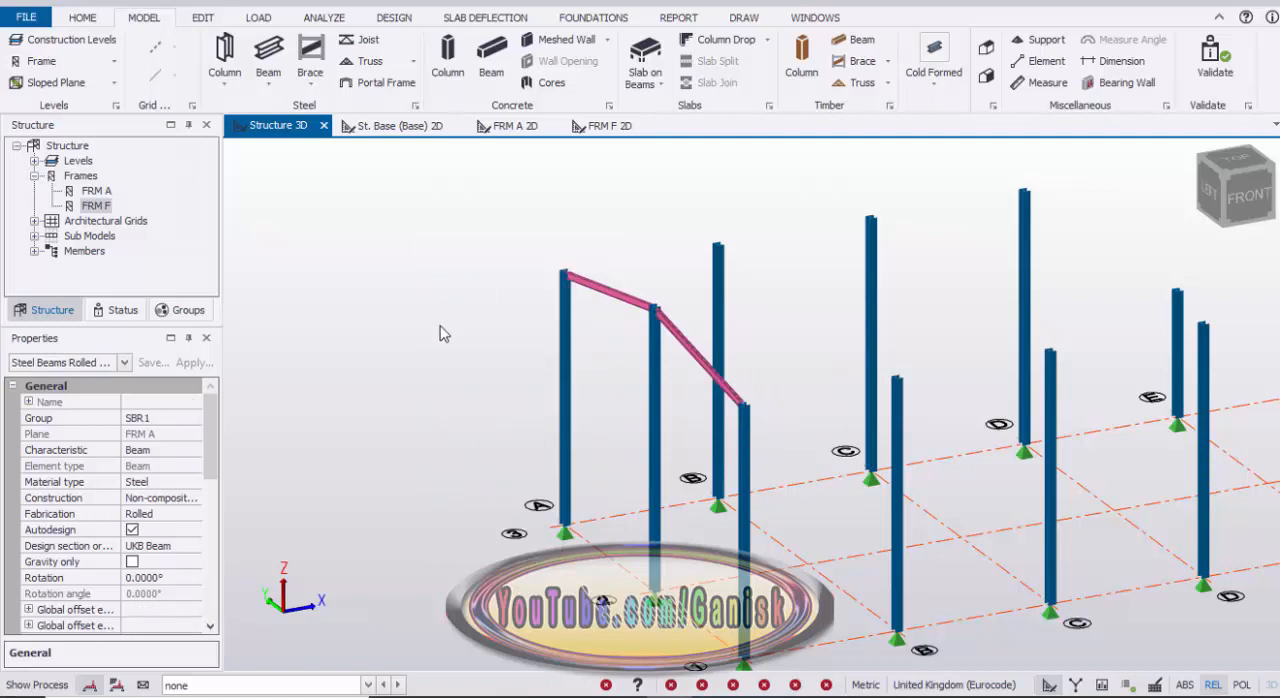
pyautogui.click(748, 404)
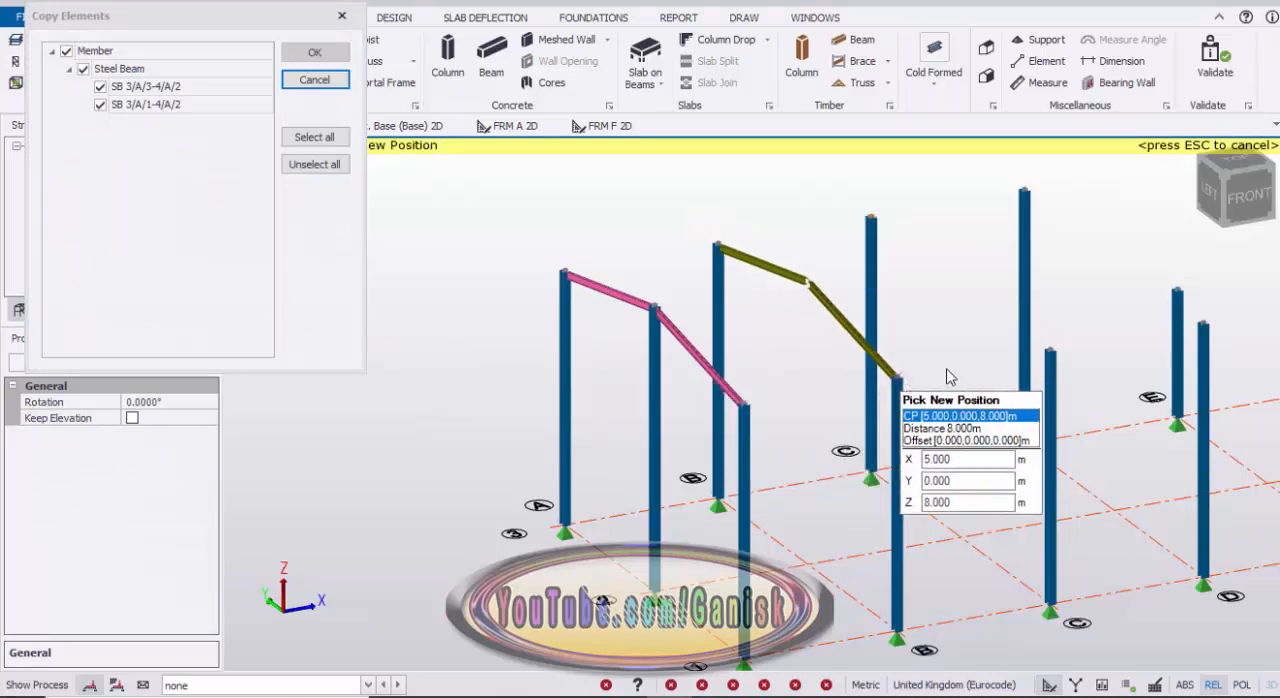
pyautogui.click(949, 376)
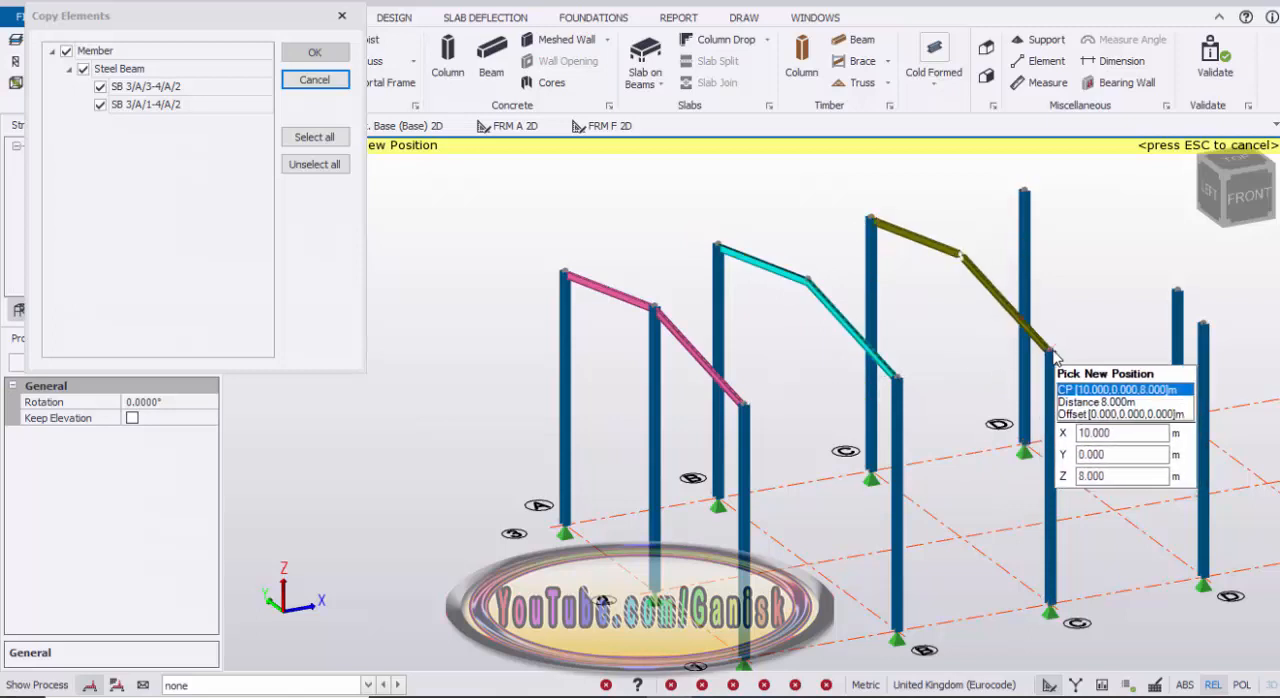
pyautogui.click(1052, 352)
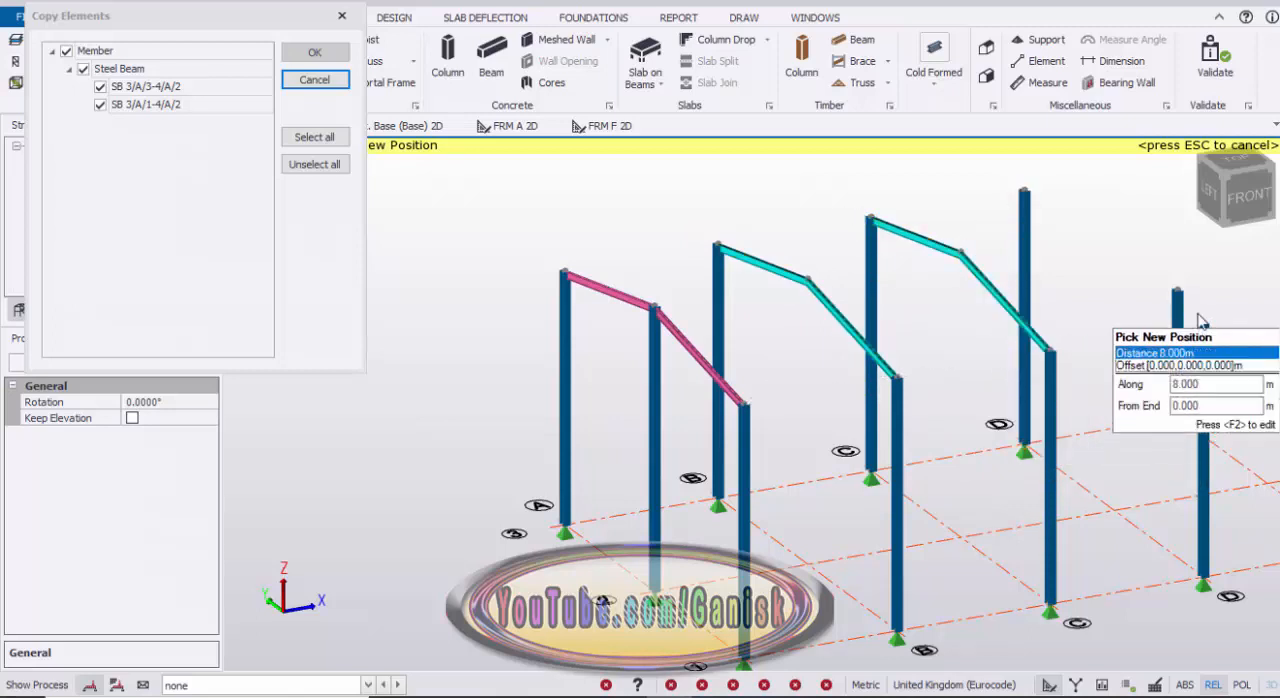
pyautogui.click(1105, 322)
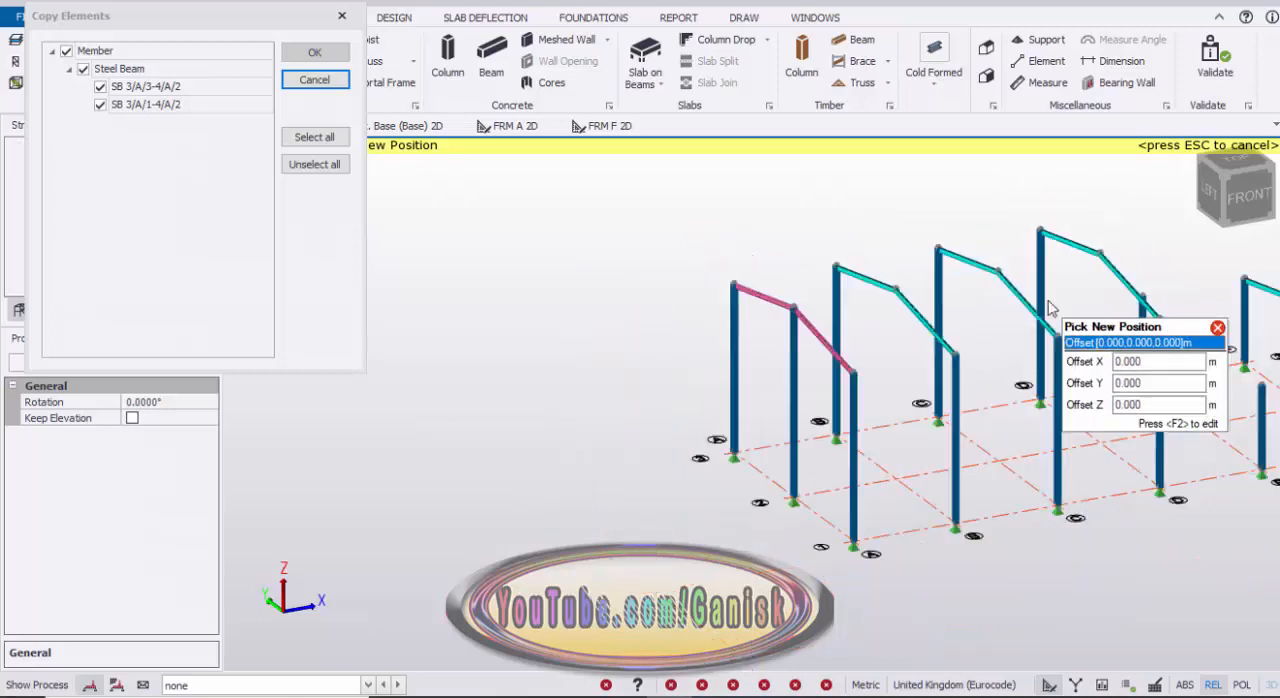
pyautogui.scroll(-3, 1080, 340)
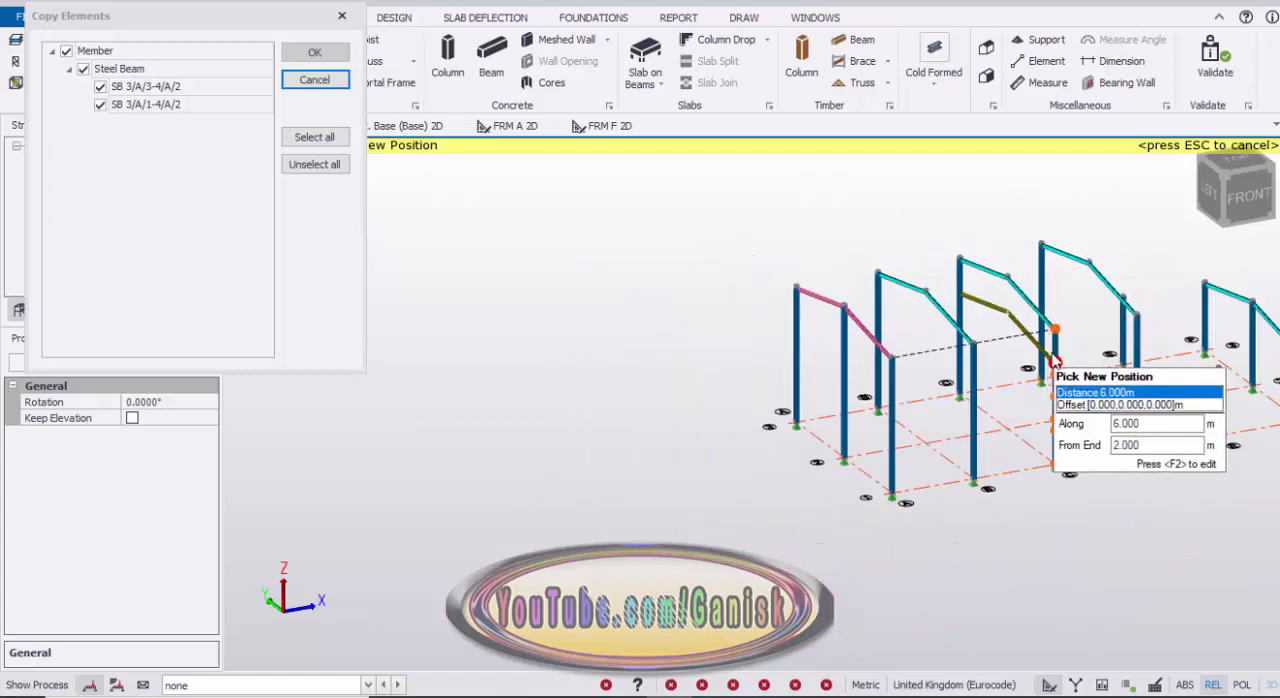
pyautogui.press('Escape')
pyautogui.press('Escape')
# Step: Copy both frame F rafters to grid lines E and D, using the column base at F/1 as the reference node
pyautogui.scroll(-3, 802, 394)
pyautogui.moveTo(1072, 446); pyautogui.dragTo(866, 469, button='middle')
pyautogui.moveTo(1111, 409); pyautogui.dragTo(1057, 409, button='right')
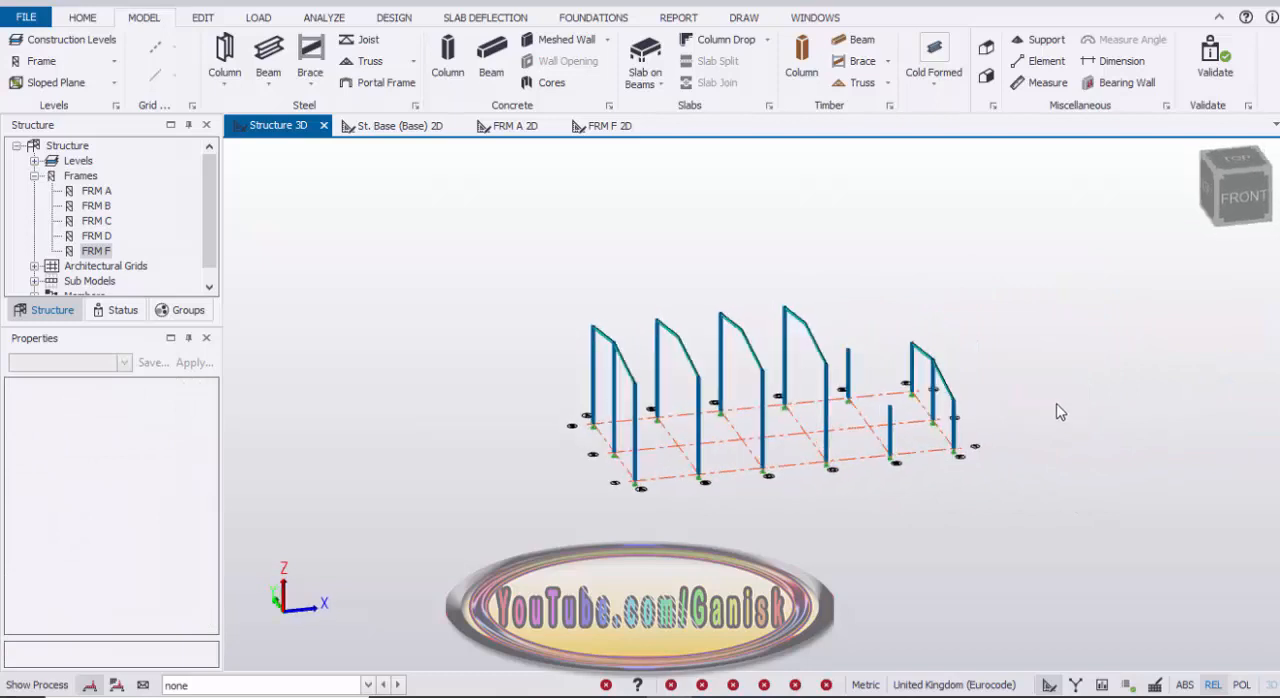
pyautogui.scroll(5, 880, 357)
pyautogui.click(965, 403)
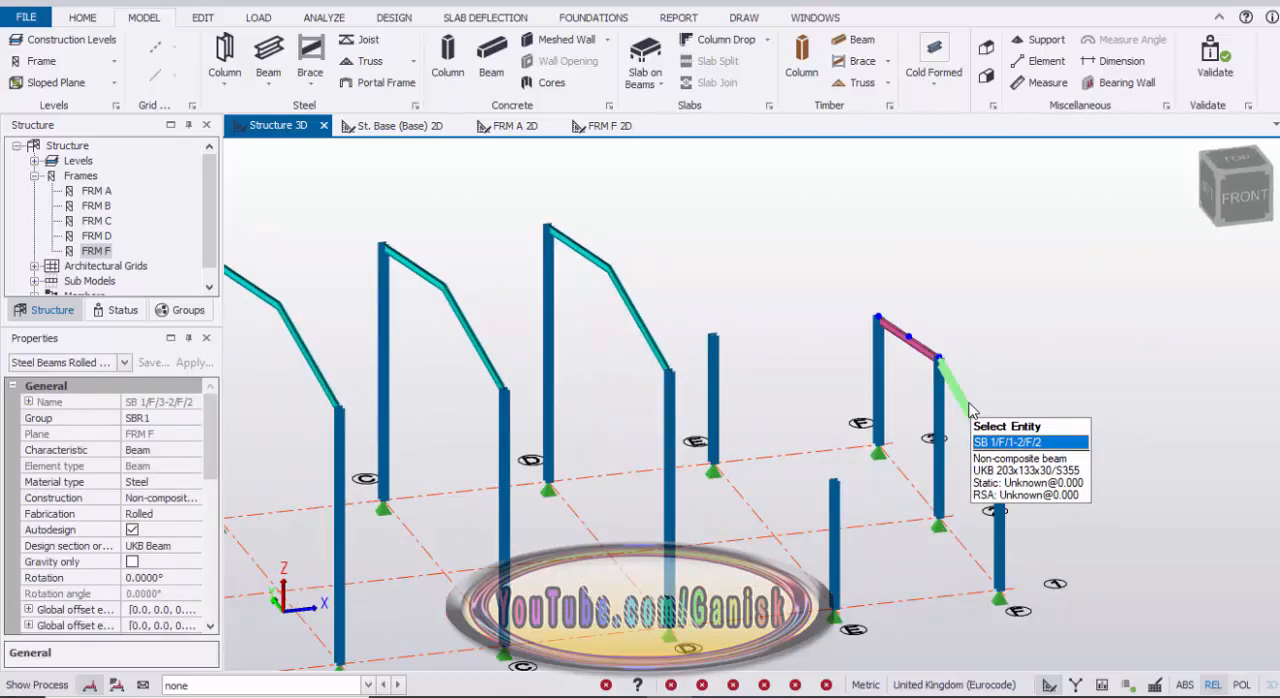
pyautogui.click(958, 385)
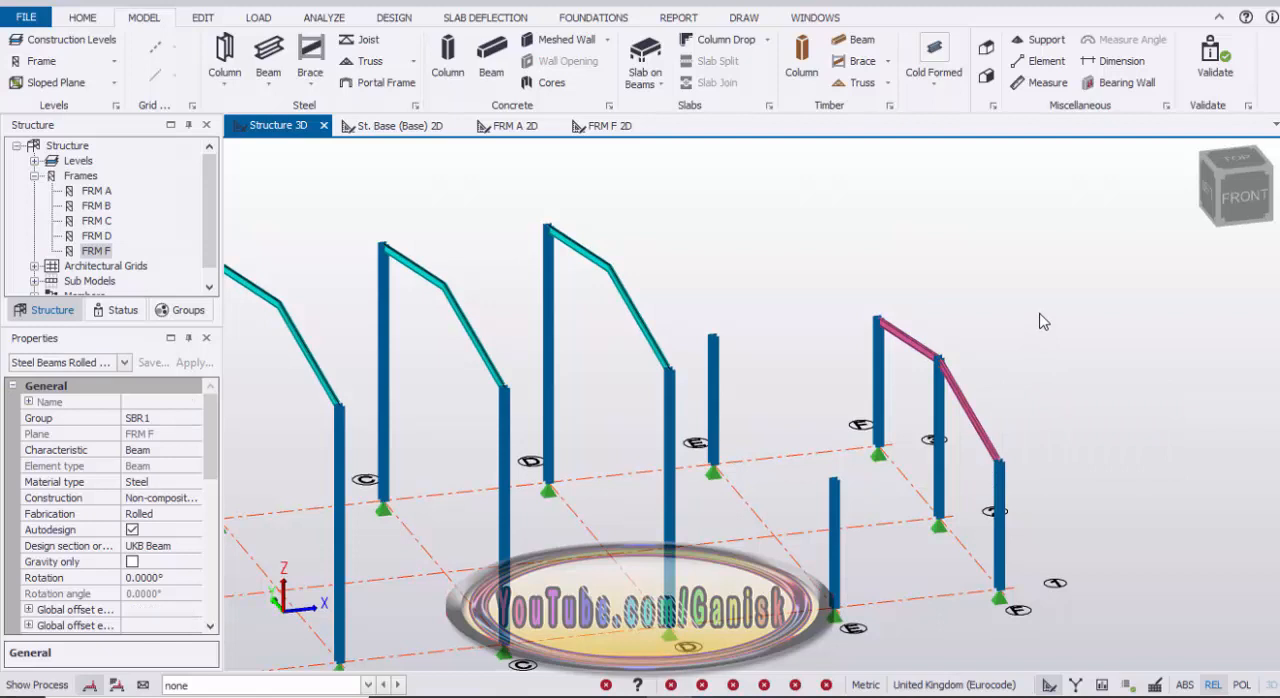
pyautogui.rightClick(1043, 321)
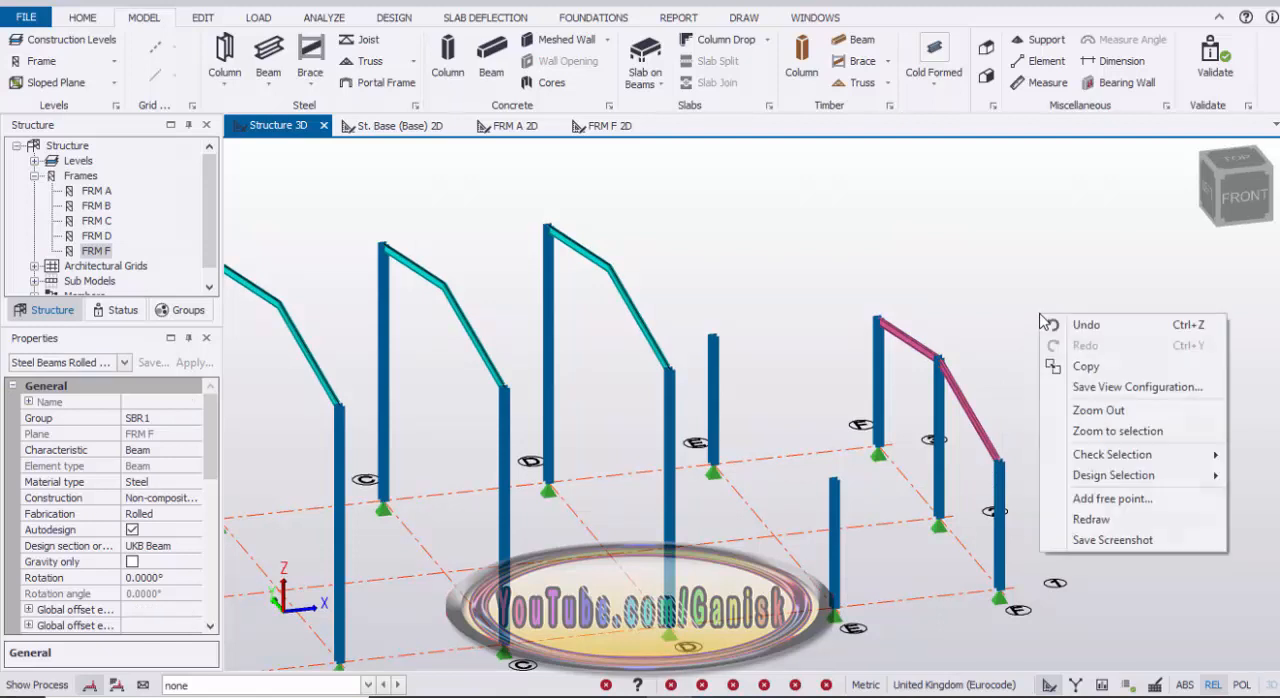
pyautogui.click(1085, 367)
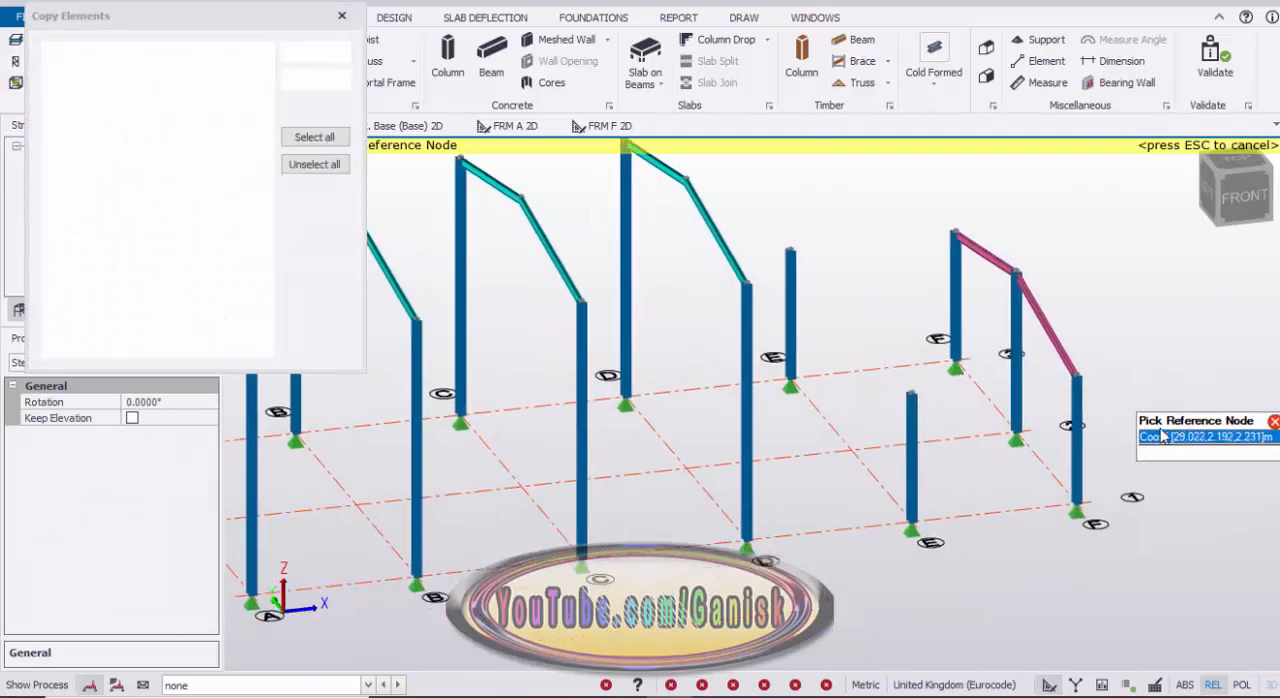
pyautogui.click(1076, 510)
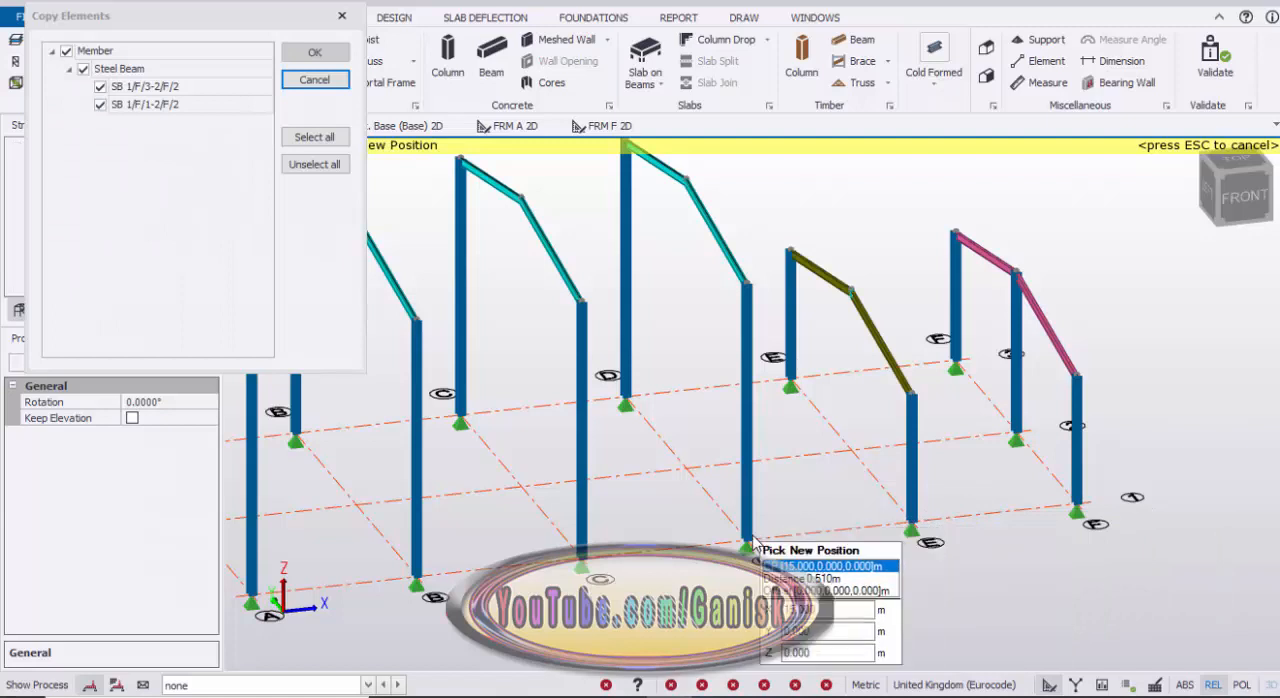
pyautogui.click(757, 541)
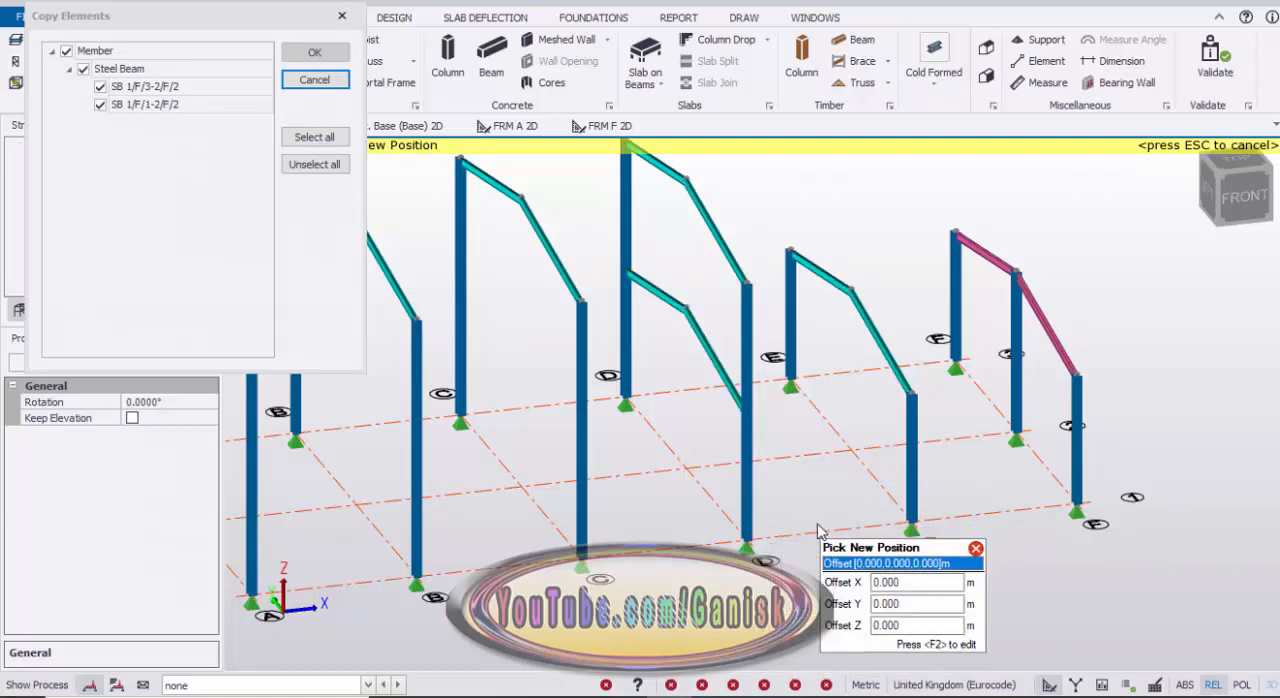
pyautogui.scroll(-4, 797, 497)
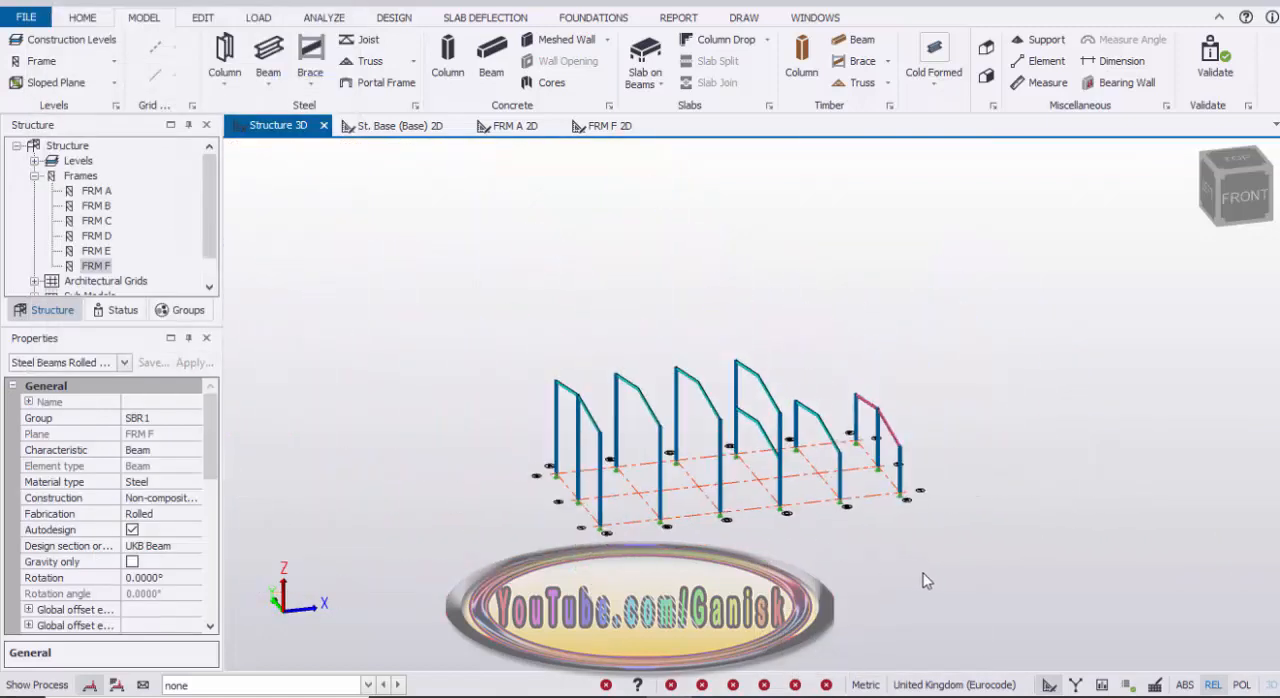
pyautogui.press('Escape')
# Step: Open the frame D elevation and draw a vertical steel beam on grid 2 from the lower ridge up to the upper ridge
pyautogui.moveTo(1004, 499); pyautogui.dragTo(757, 470, button='right')
pyautogui.scroll(5, 757, 470)
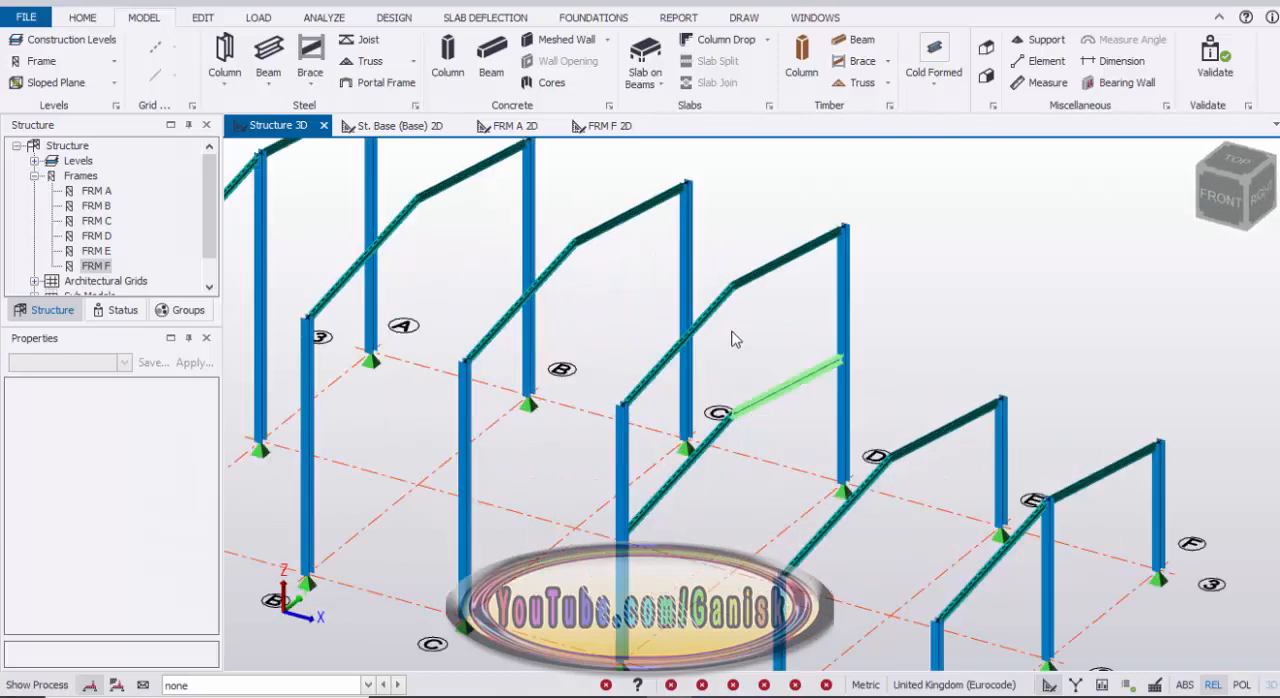
pyautogui.scroll(-4, 745, 360)
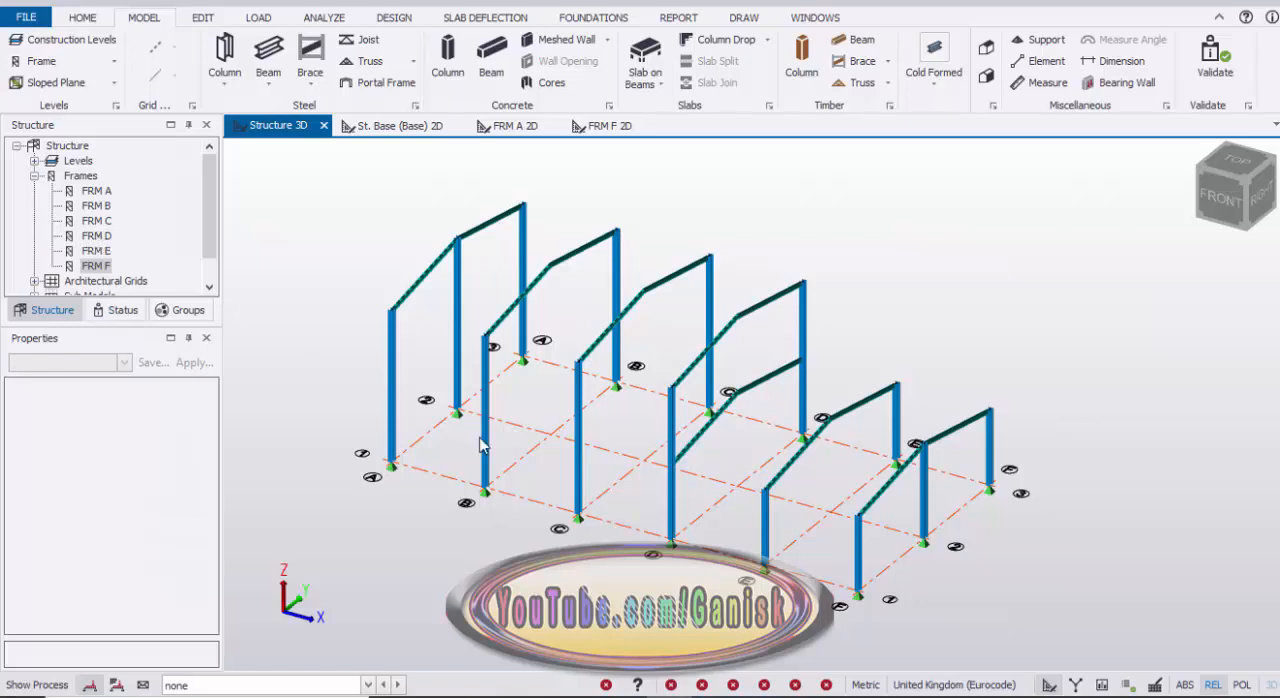
pyautogui.click(97, 236)
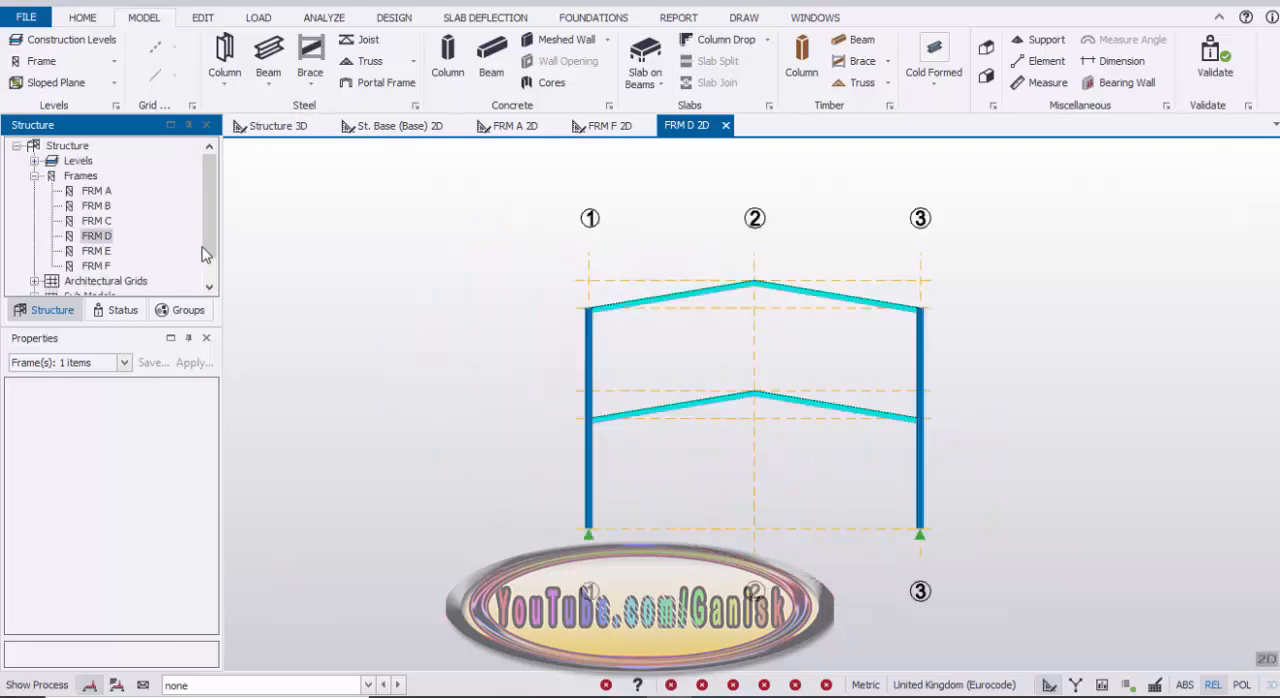
pyautogui.scroll(3, 715, 451)
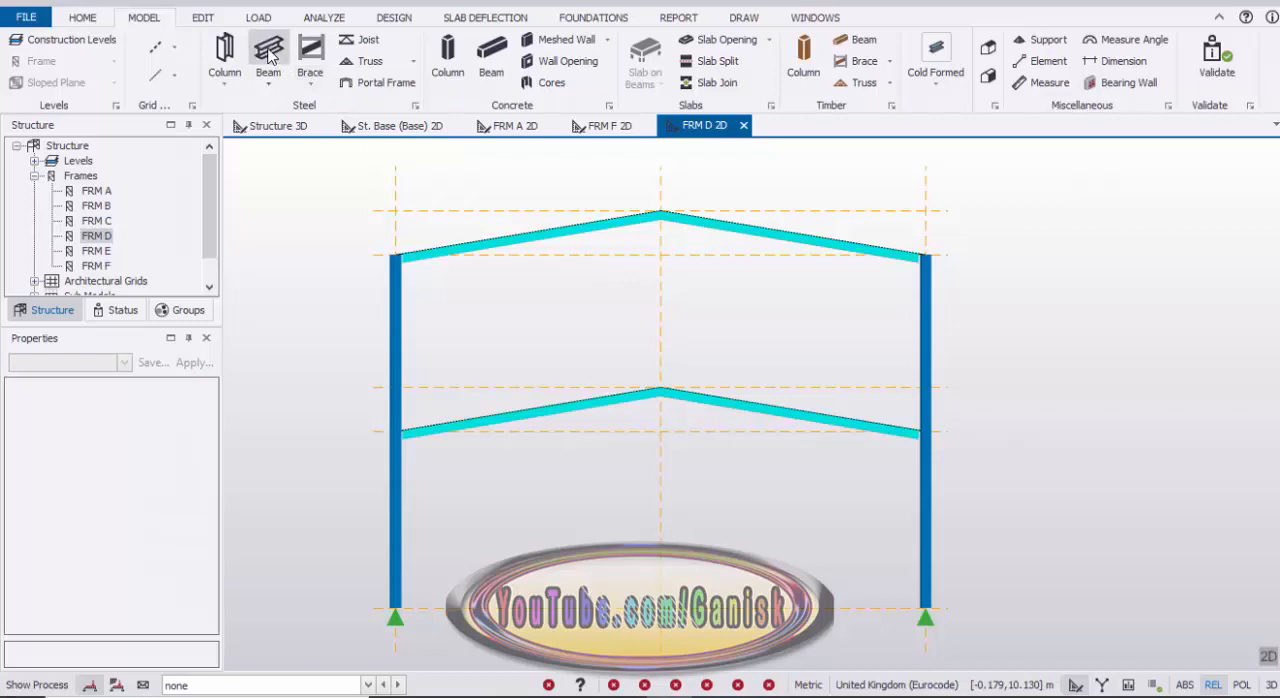
pyautogui.click(669, 358)
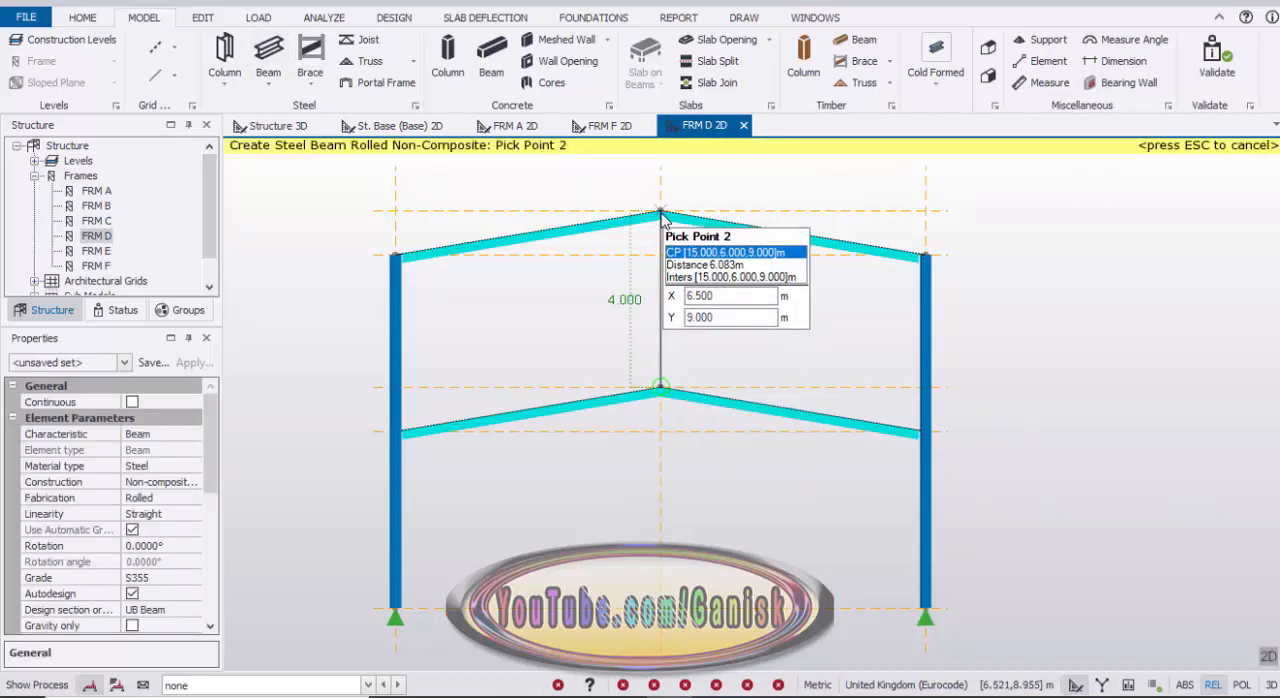
pyautogui.click(661, 216)
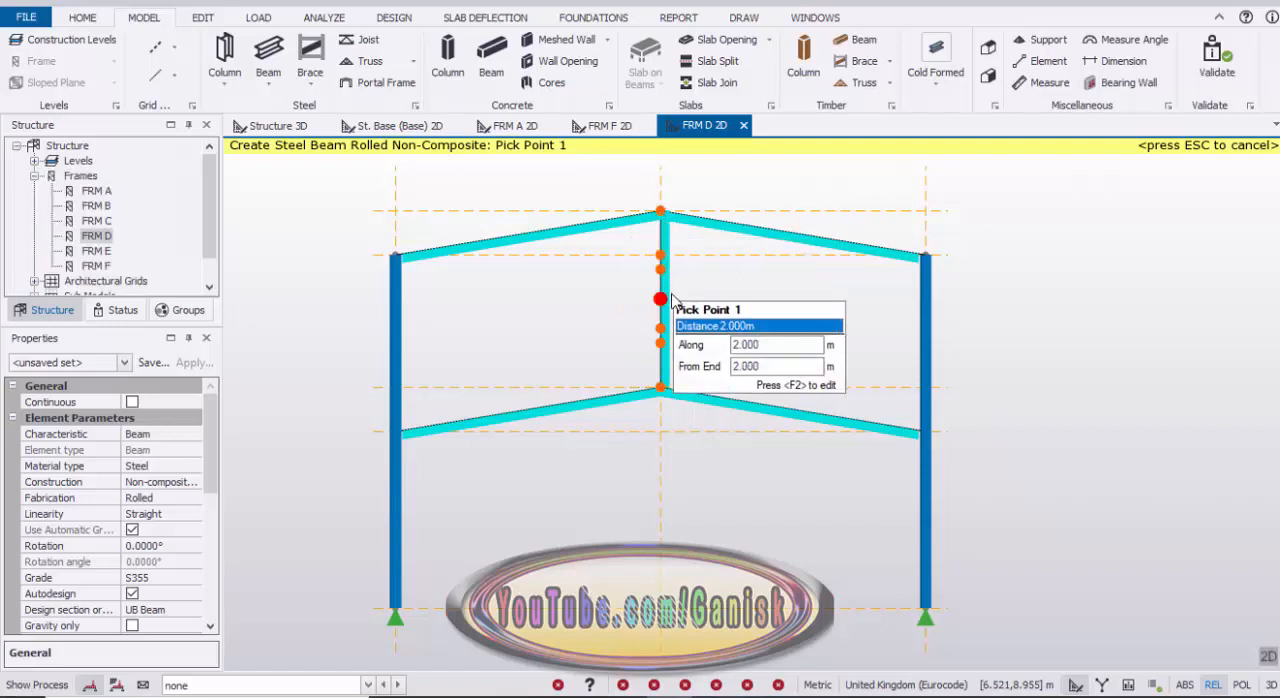
pyautogui.press('Escape')
# Step: Set the vertical ridge member in frame D to a 90° rotation and the UKB Beam design section order
pyautogui.click(670, 314)
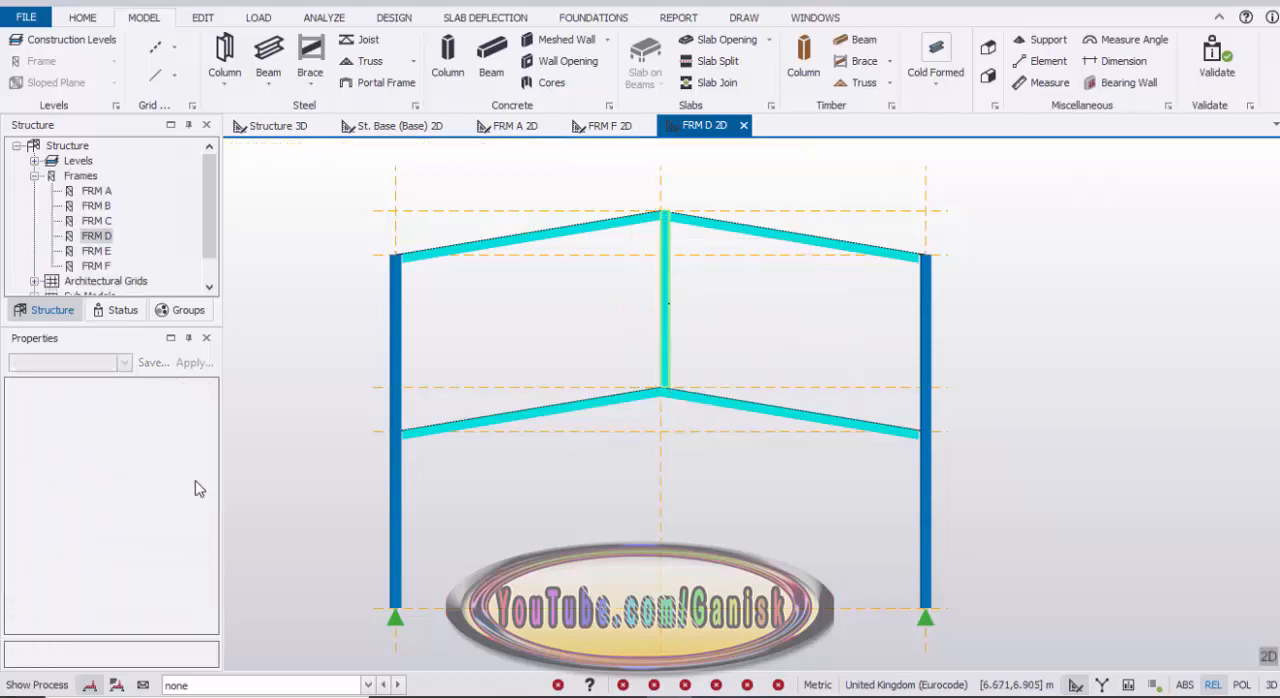
pyautogui.scroll(-5, 204, 460)
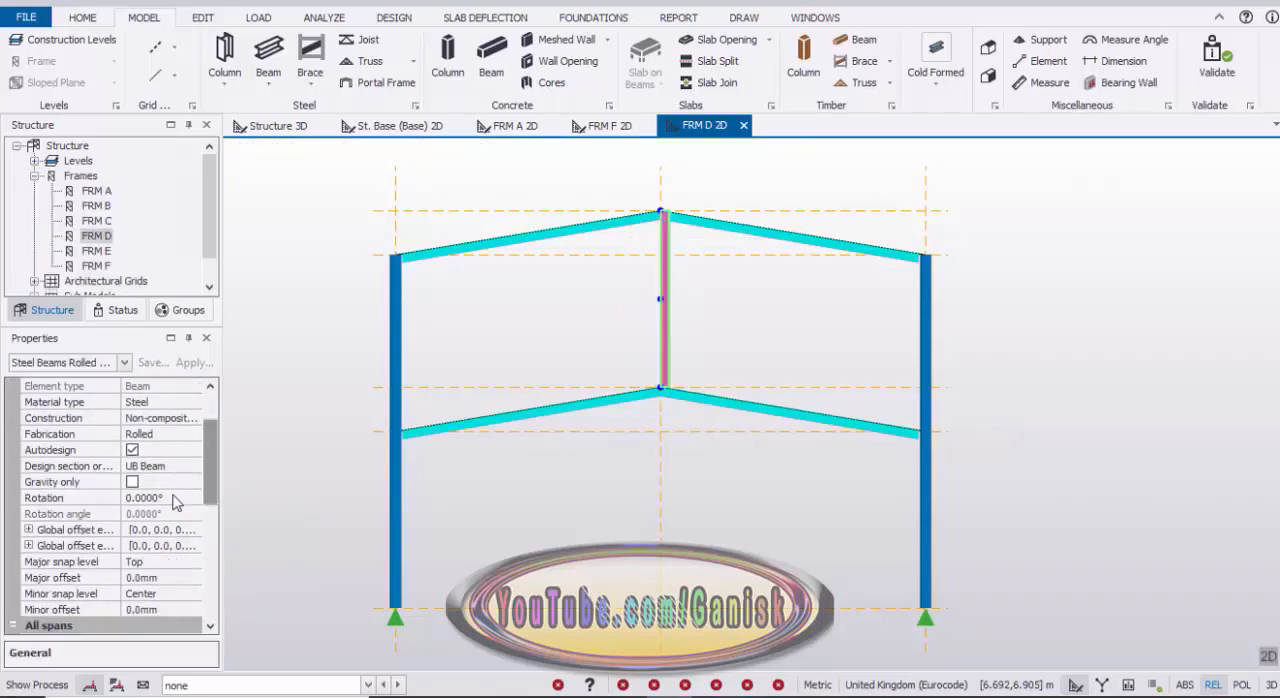
pyautogui.click(152, 498)
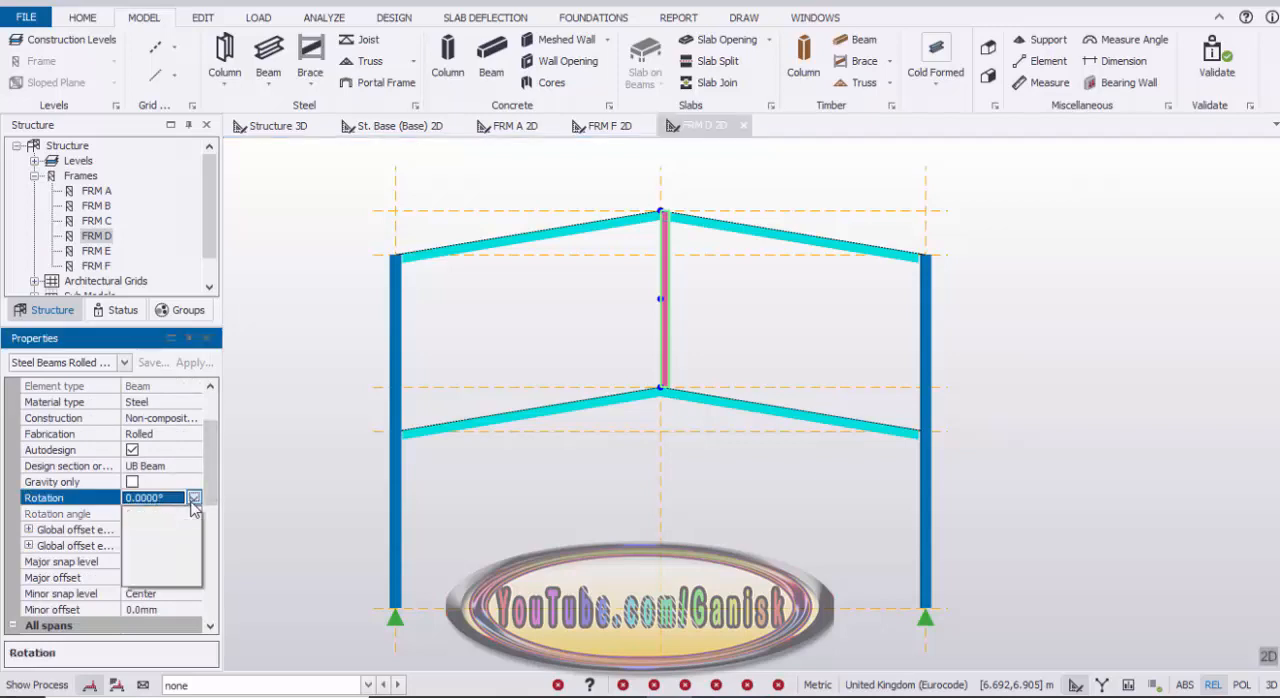
pyautogui.click(163, 537)
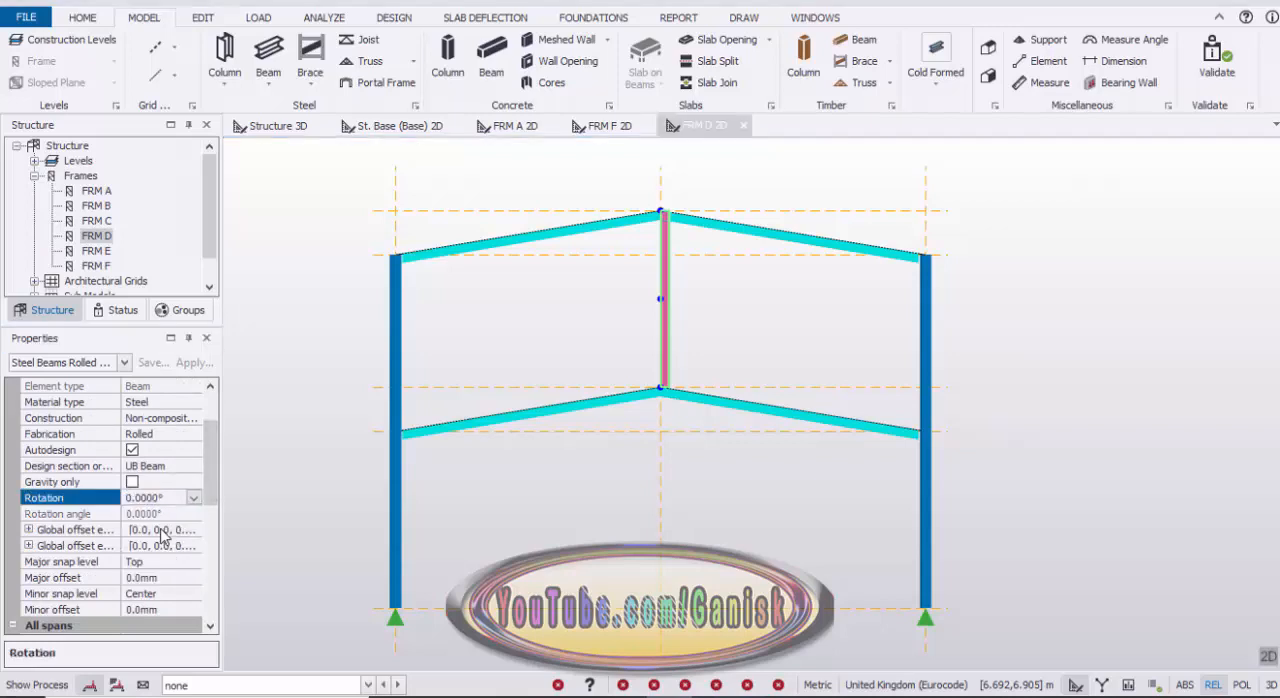
pyautogui.click(196, 469)
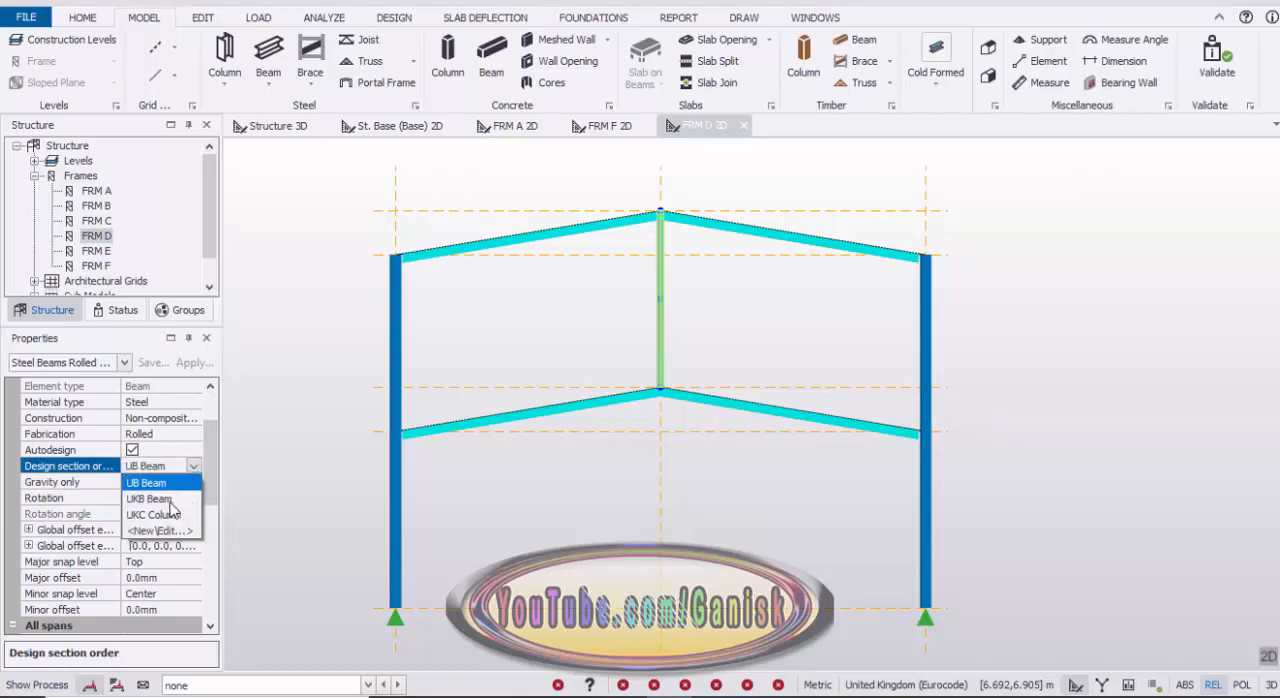
pyautogui.click(165, 499)
# Step: Set the major snap level of the vertical ridge member in frame D to Center
pyautogui.moveTo(213, 466)
pyautogui.mouseDown()
pyautogui.moveTo(209, 517)
pyautogui.moveTo(205, 479)
pyautogui.mouseUp()
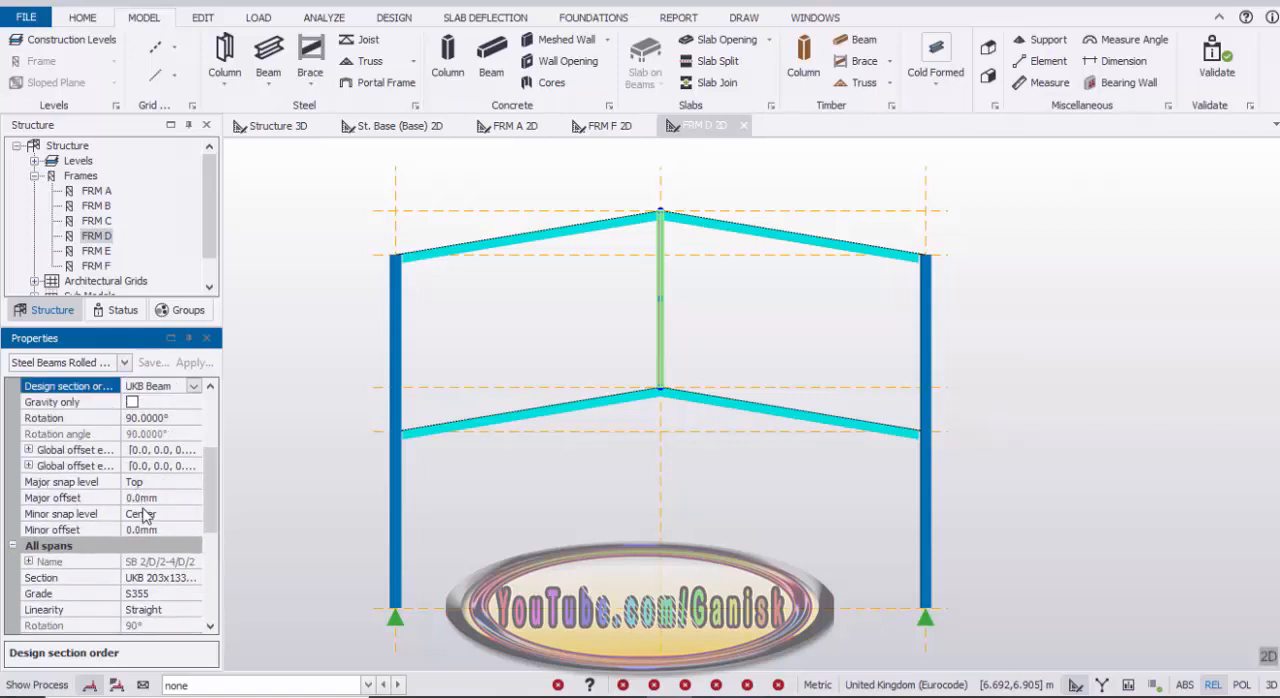
pyautogui.click(157, 482)
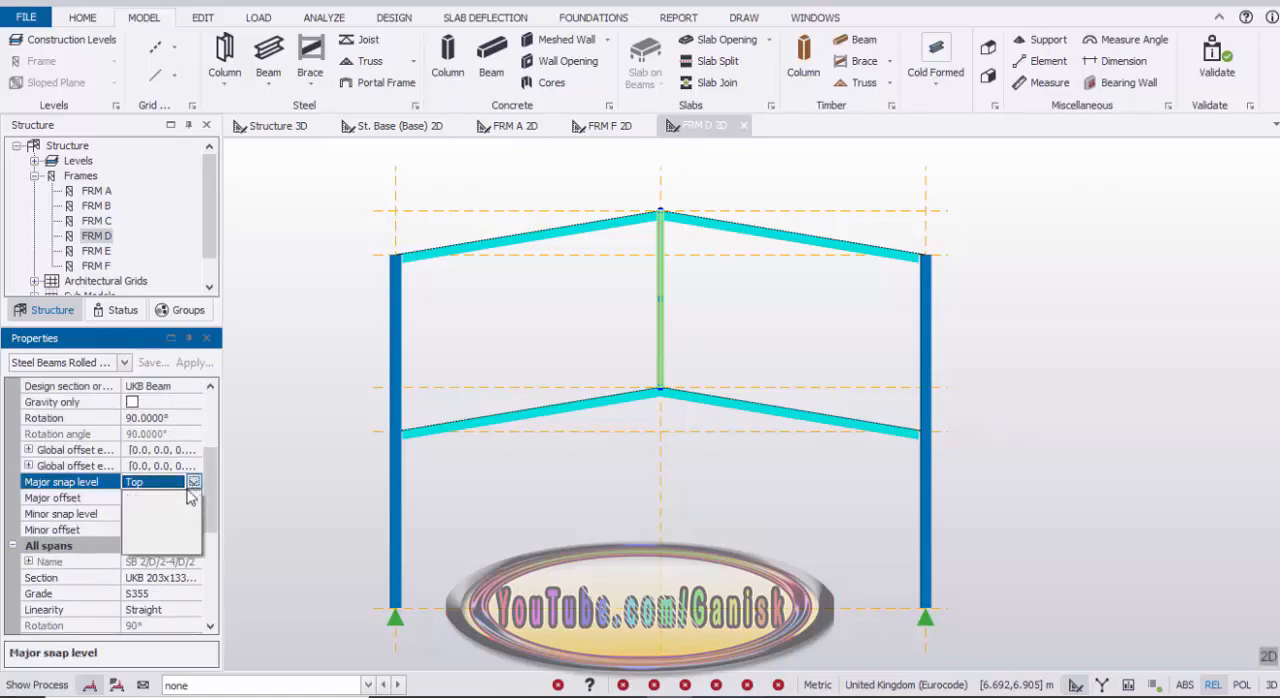
pyautogui.click(159, 516)
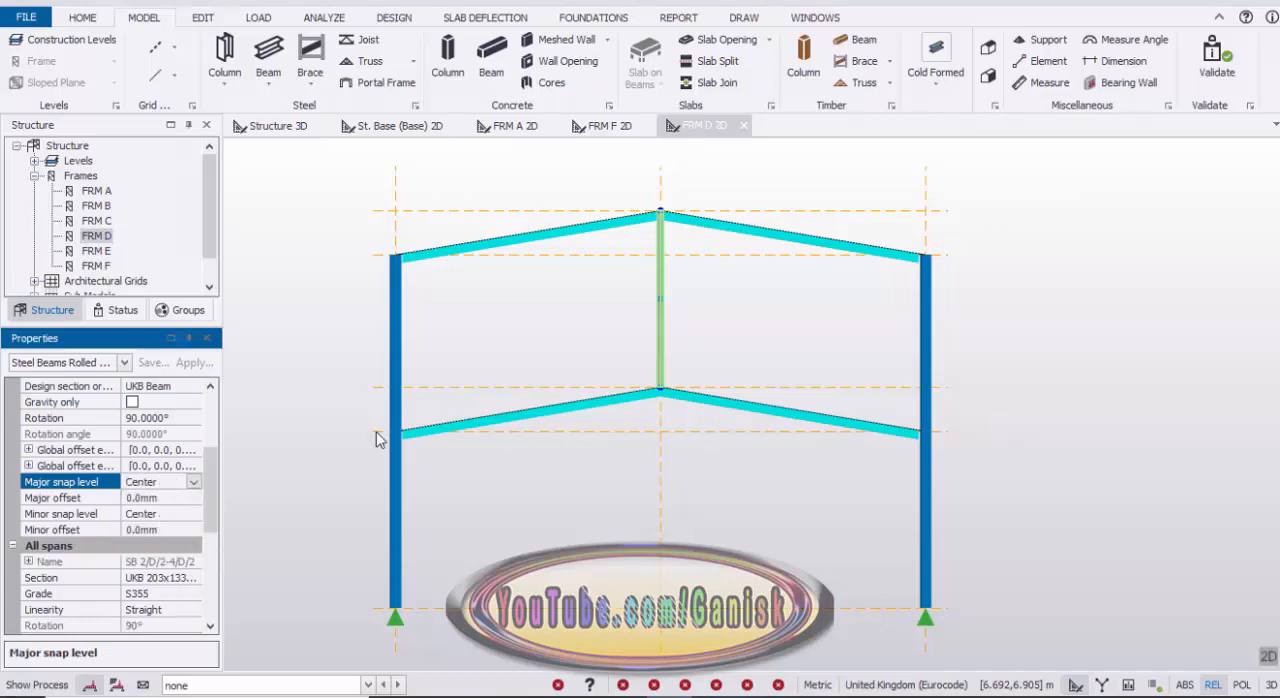
pyautogui.scroll(5, 683, 329)
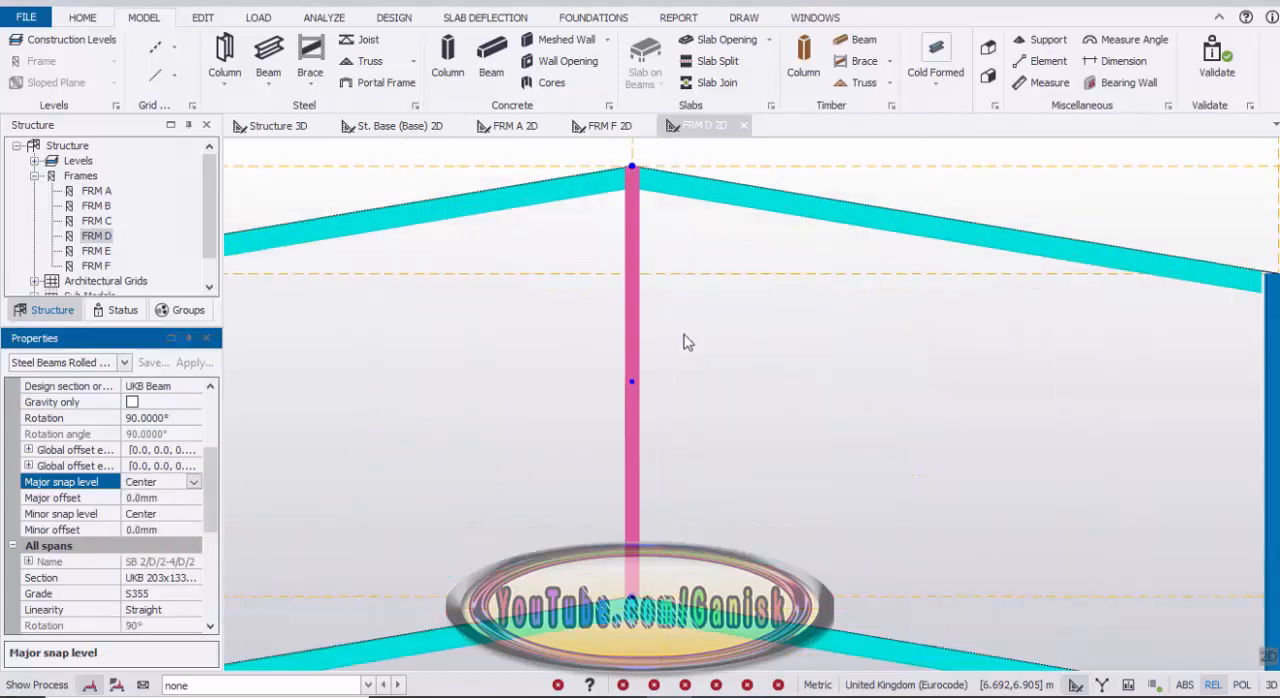
pyautogui.scroll(-3, 678, 354)
pyautogui.press('Escape')
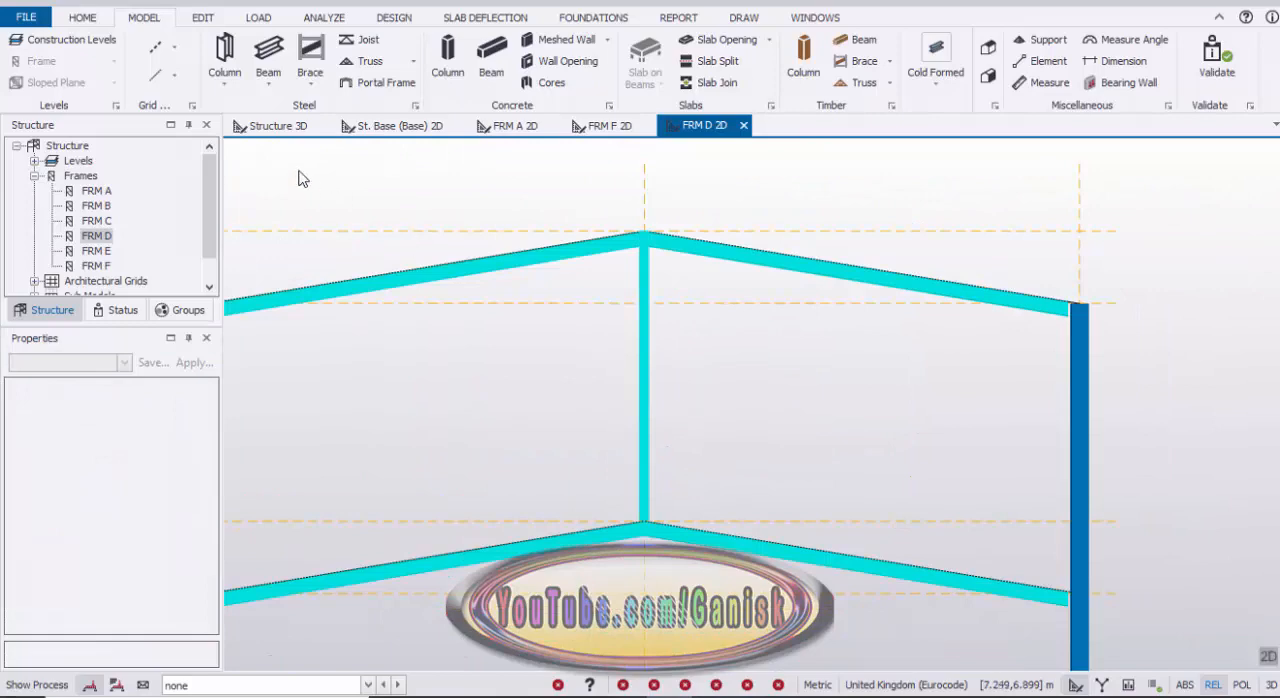
# Step: Return to the 3D structure view and examine how the vertical member in frame D meets the lower and upper rafters
pyautogui.click(281, 136)
pyautogui.scroll(10, 690, 500)
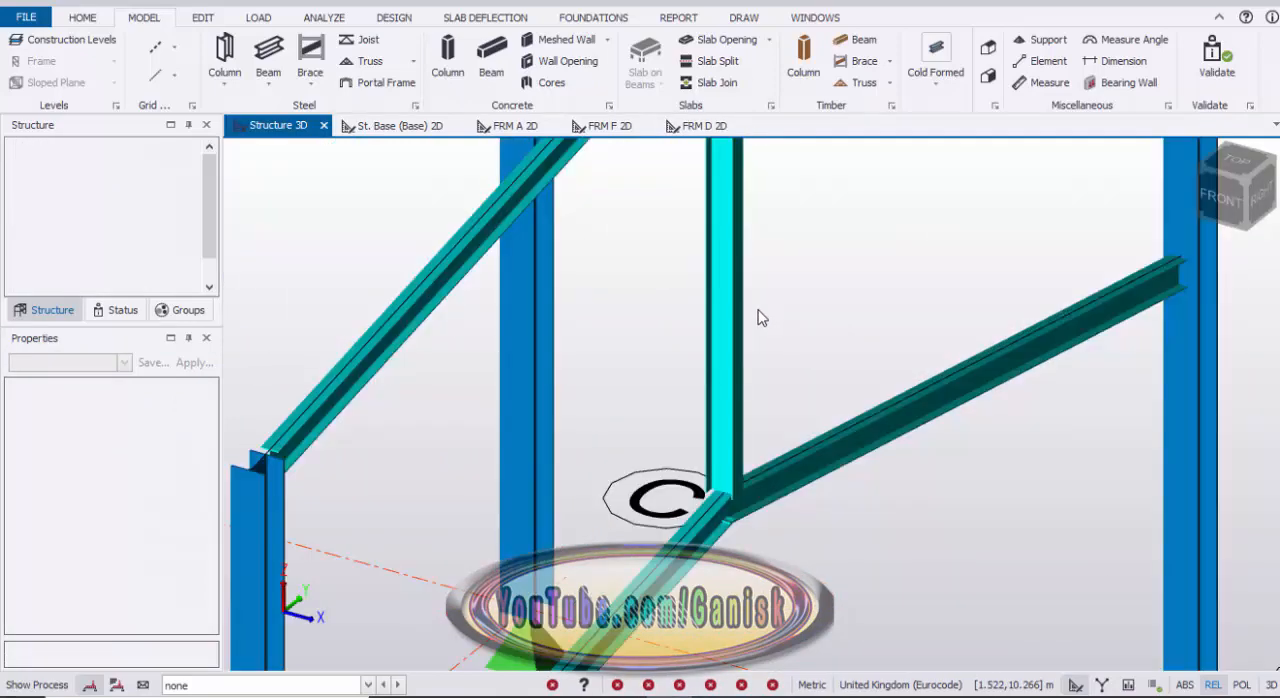
pyautogui.moveTo(775, 231); pyautogui.dragTo(717, 437, button='middle')
pyautogui.scroll(2, 660, 318)
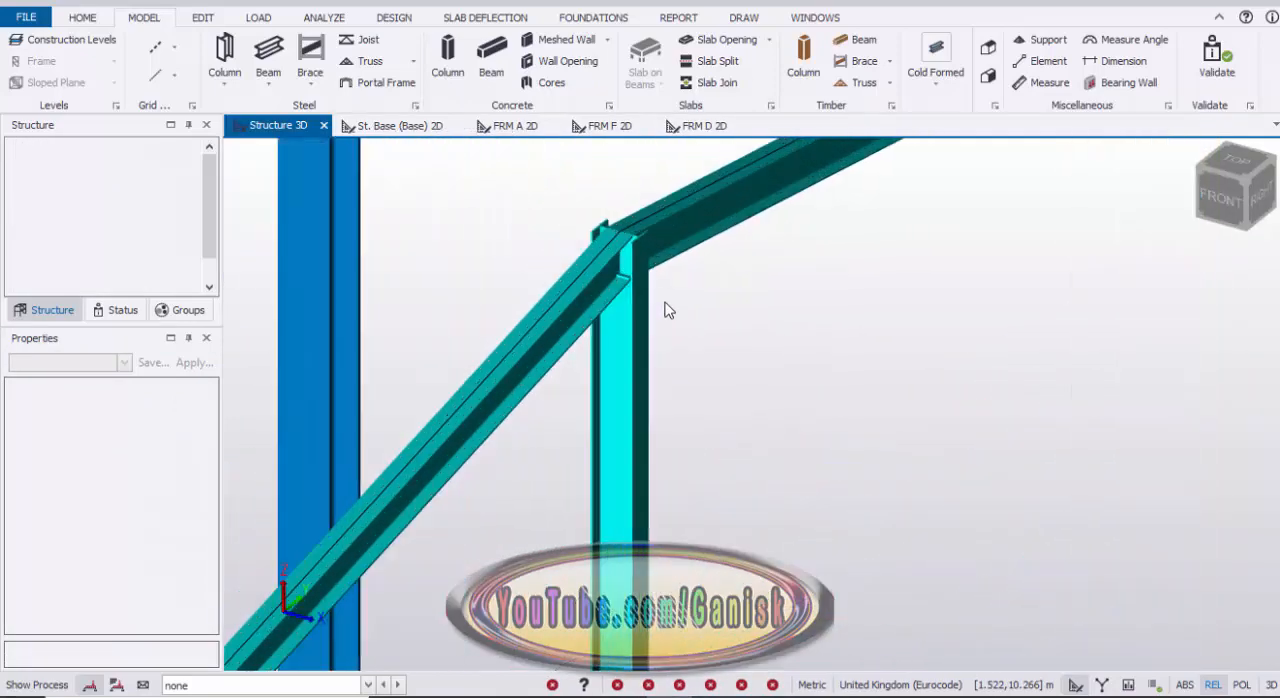
pyautogui.scroll(-3, 667, 311)
pyautogui.scroll(-8, 667, 313)
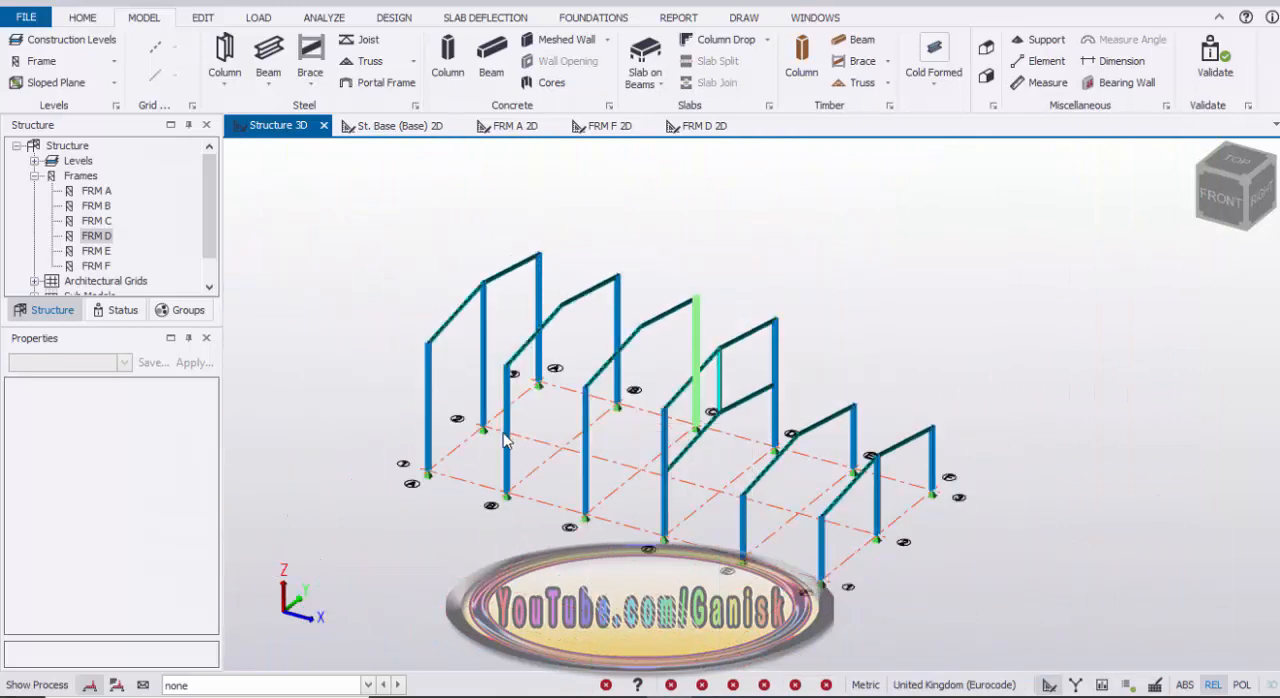
# Step: Set the rotation of the ridge column at A/2 to 90°
pyautogui.scroll(10, 486, 316)
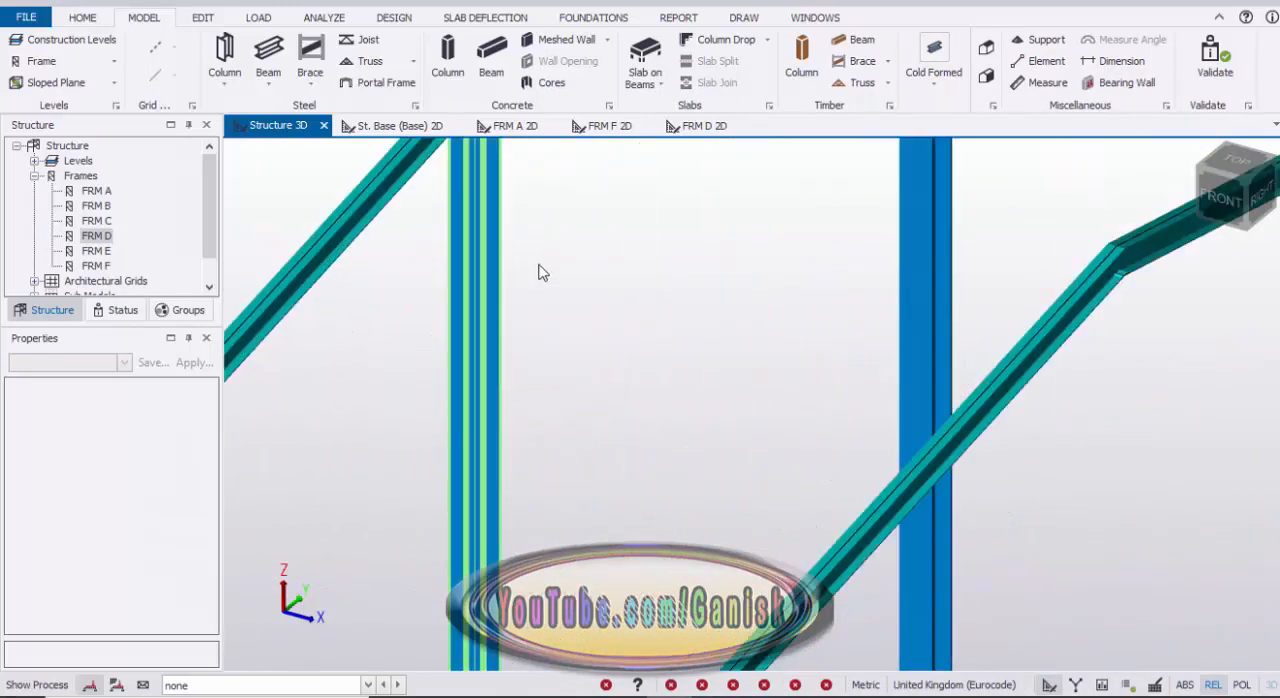
pyautogui.scroll(-5, 486, 318)
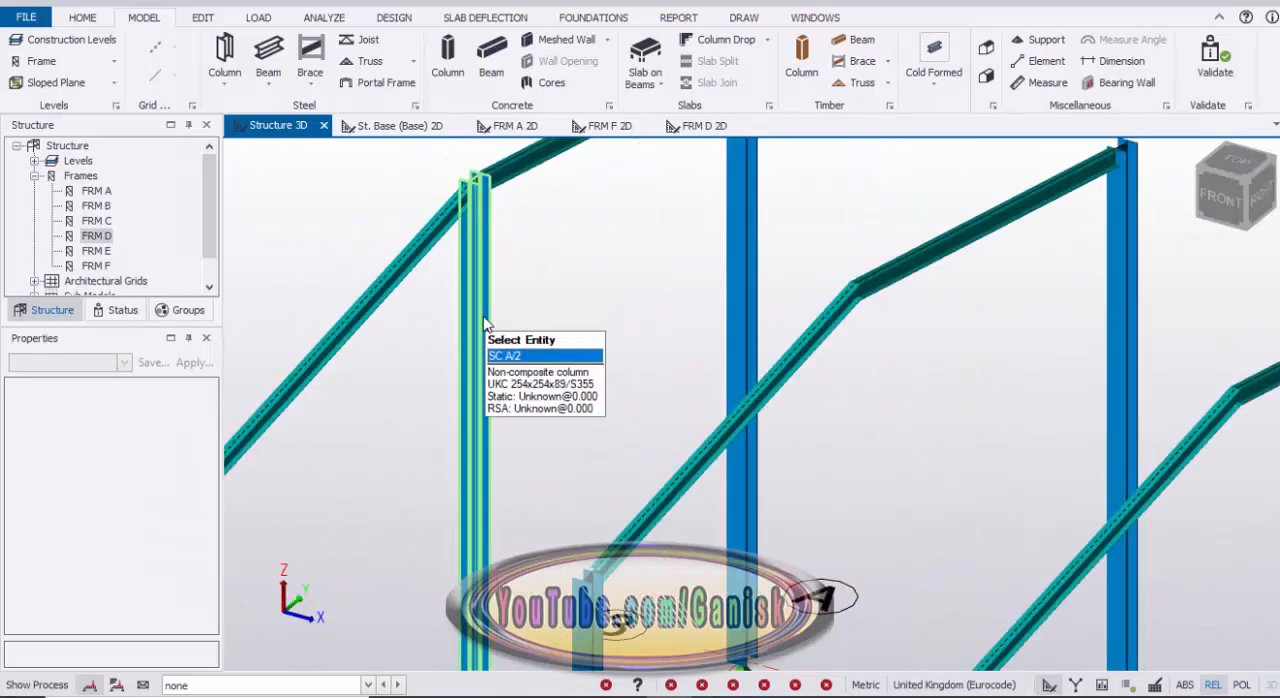
pyautogui.click(484, 326)
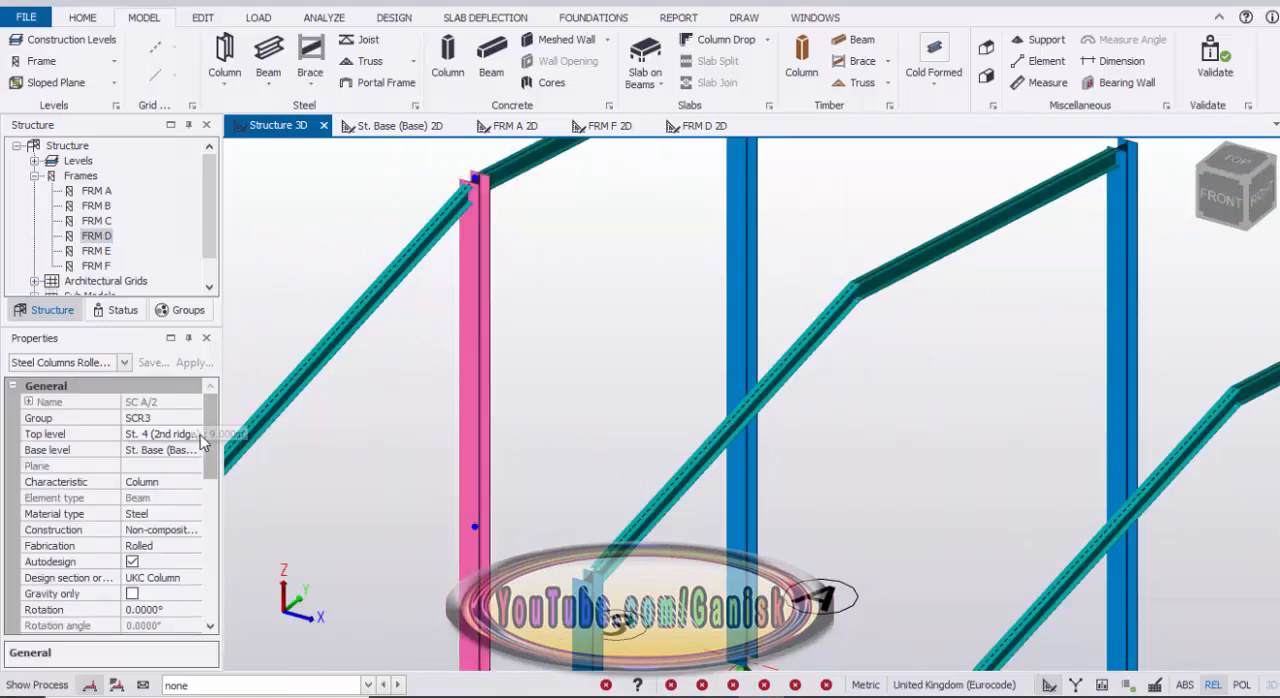
pyautogui.moveTo(211, 455); pyautogui.dragTo(211, 475)
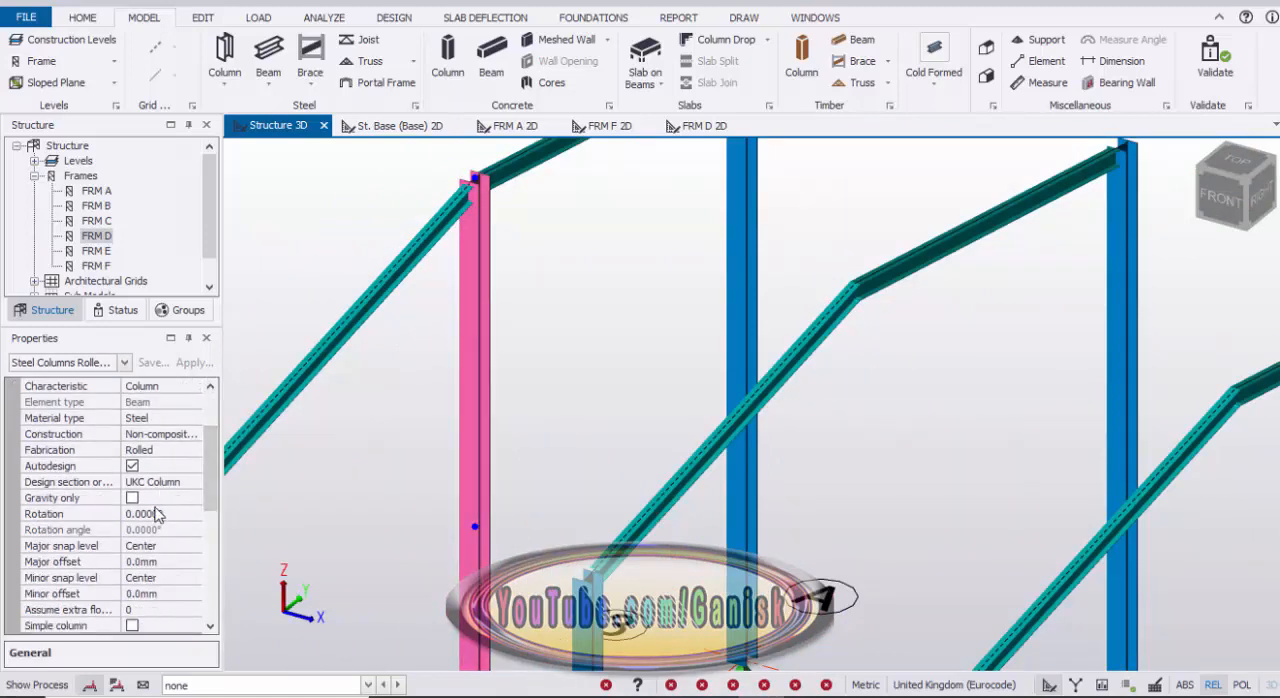
pyautogui.click(156, 514)
pyautogui.click(195, 514)
pyautogui.click(159, 546)
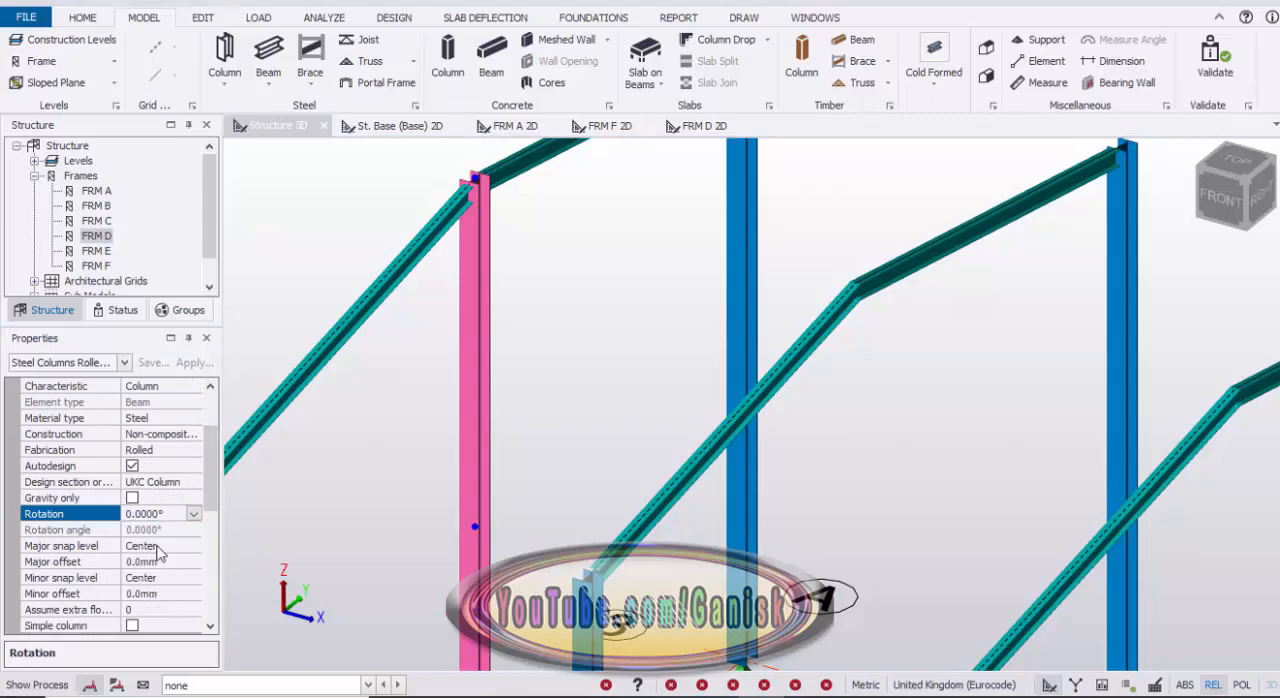
pyautogui.scroll(-5, 448, 430)
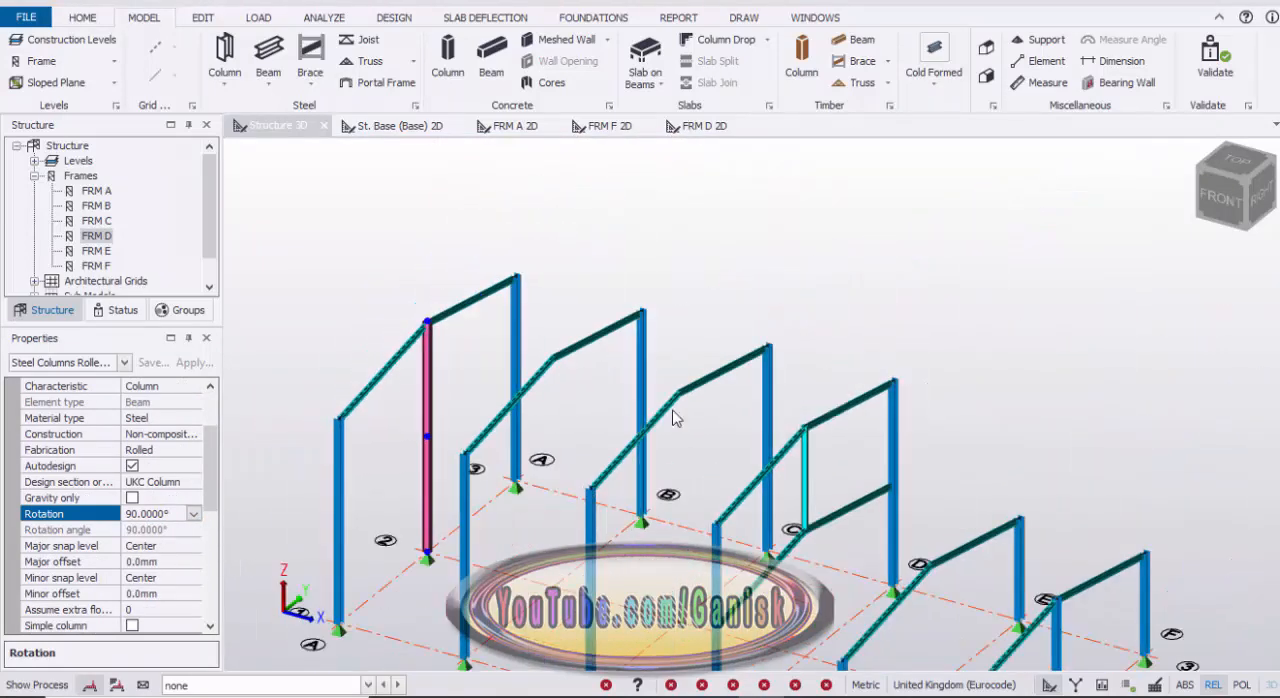
pyautogui.click(840, 366)
# Step: Set the rotation of the ridge column at F/2 to 90°
pyautogui.scroll(-2, 893, 383)
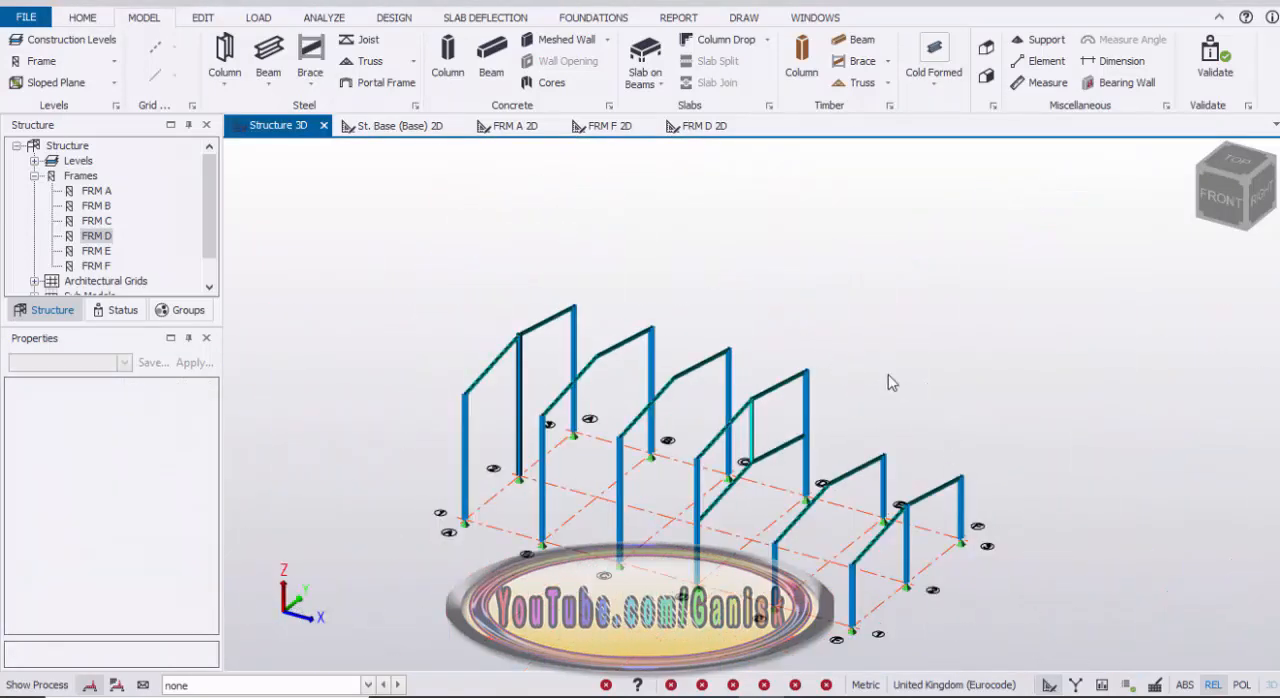
pyautogui.scroll(8, 860, 500)
pyautogui.click(840, 471)
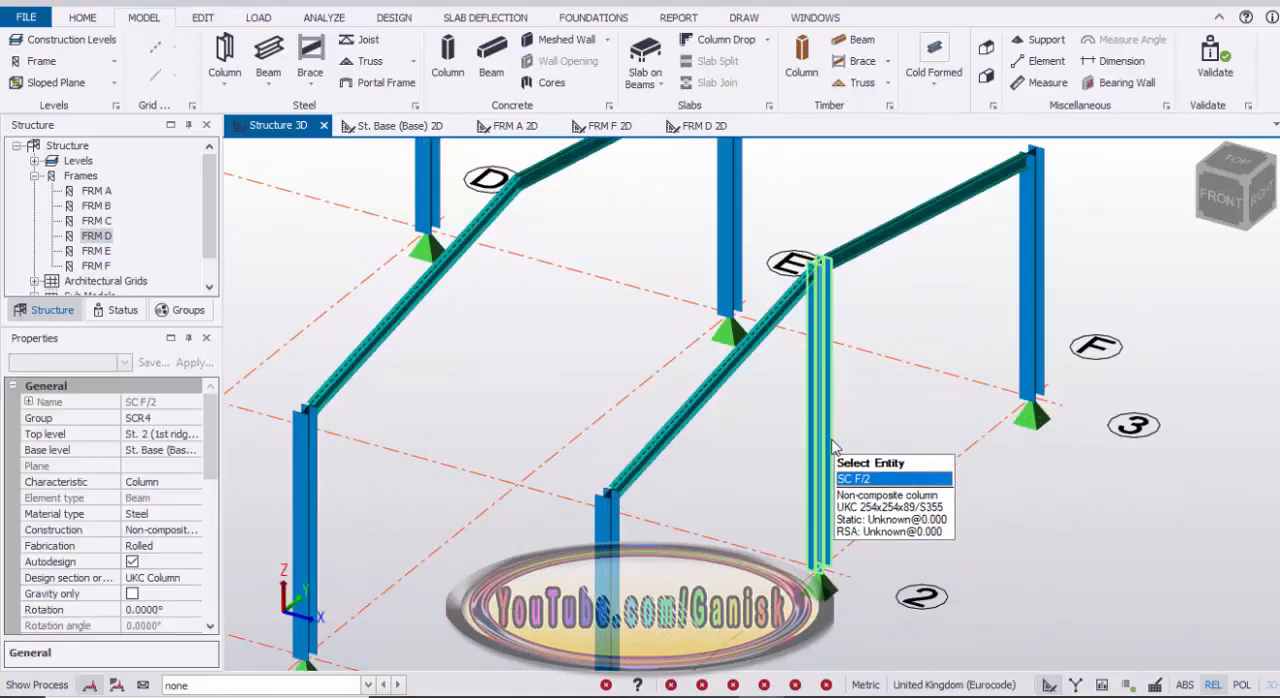
pyautogui.scroll(-3, 192, 505)
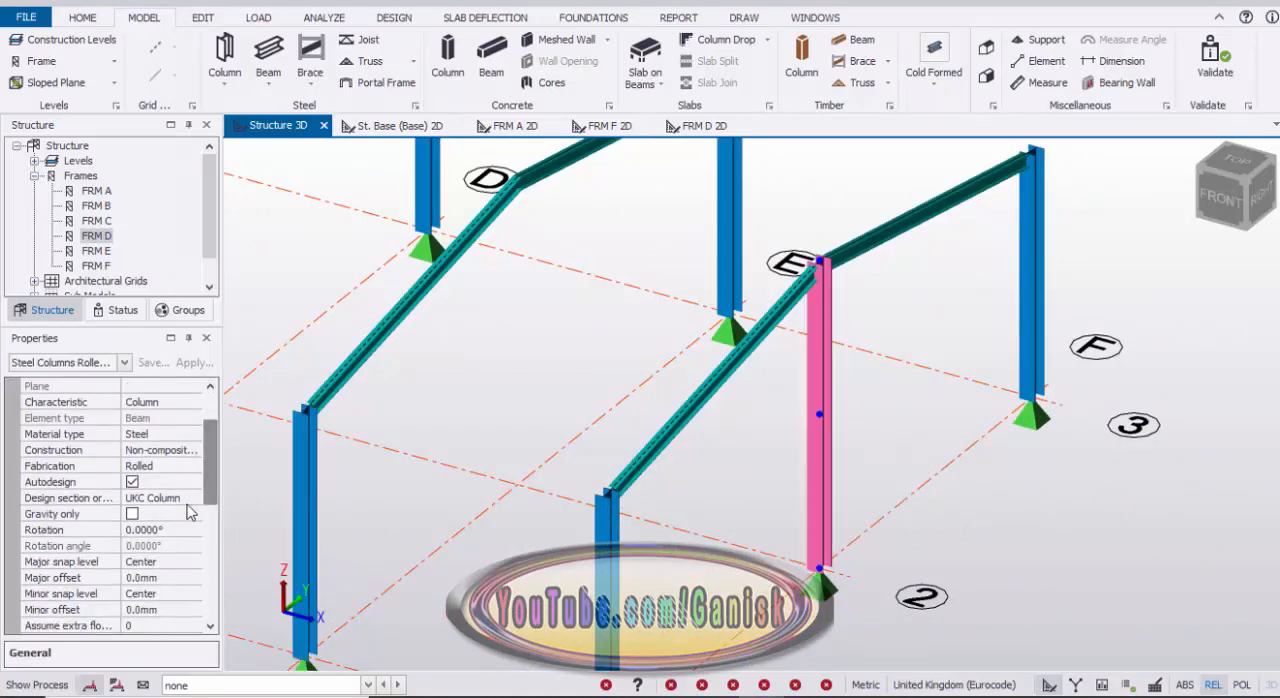
pyautogui.click(158, 532)
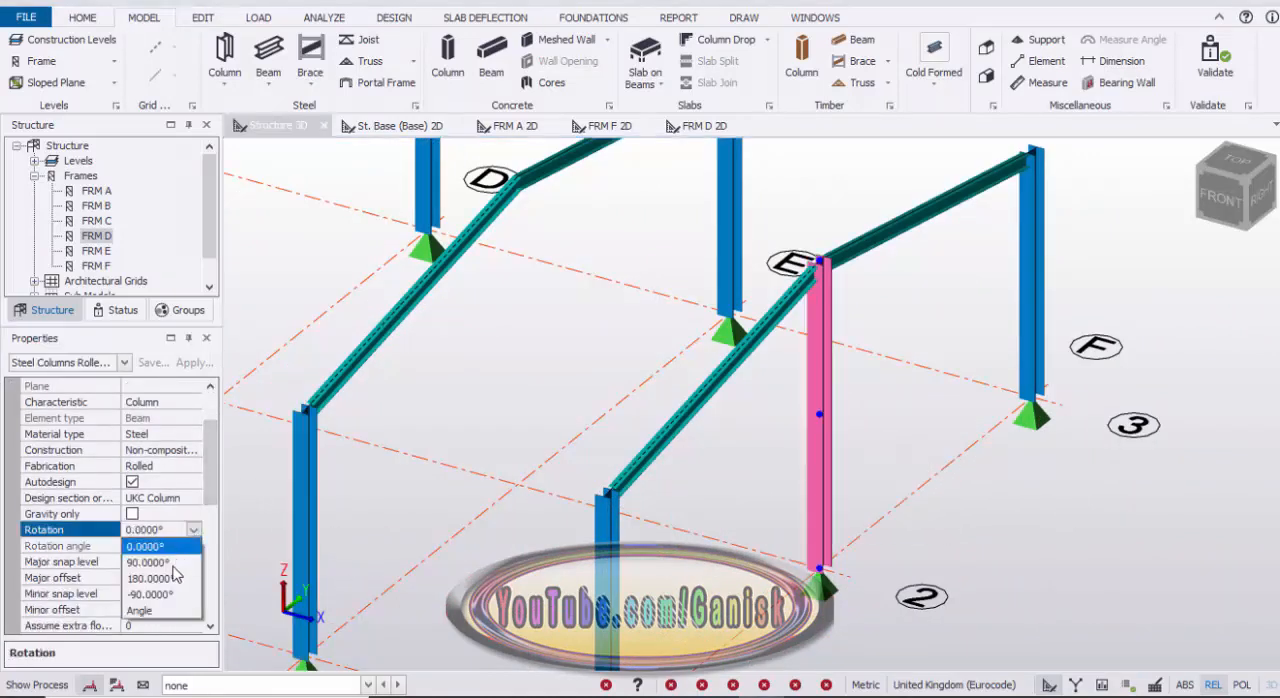
pyautogui.scroll(-4, 916, 408)
pyautogui.moveTo(924, 432); pyautogui.dragTo(986, 481, button='middle')
pyautogui.scroll(-2, 738, 449)
pyautogui.moveTo(738, 449); pyautogui.dragTo(843, 500, button='middle')
pyautogui.press('Escape')
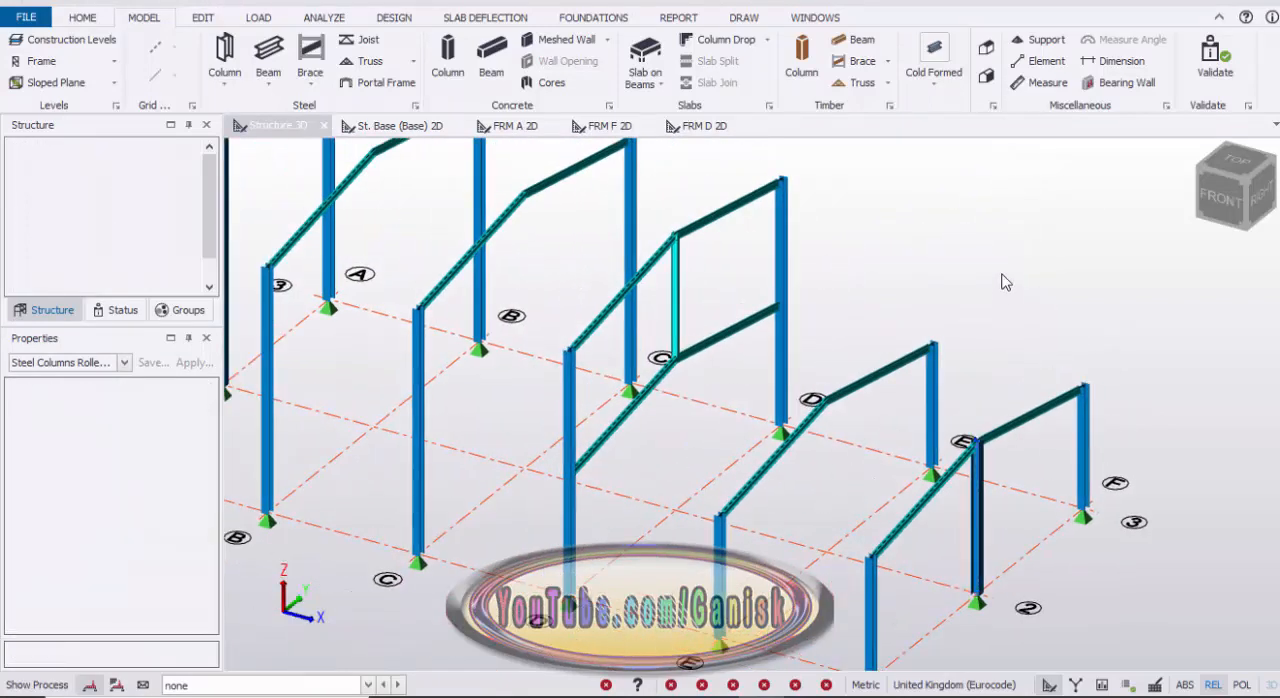
# Step: Start a rolled non-composite steel beam and assign it the rectangular hollow section RHS 80x40x3.0
pyautogui.scroll(-3, 985, 307)
pyautogui.moveTo(998, 316); pyautogui.dragTo(1129, 365, button='middle')
pyautogui.moveTo(695, 609); pyautogui.dragTo(630, 302, button='right')
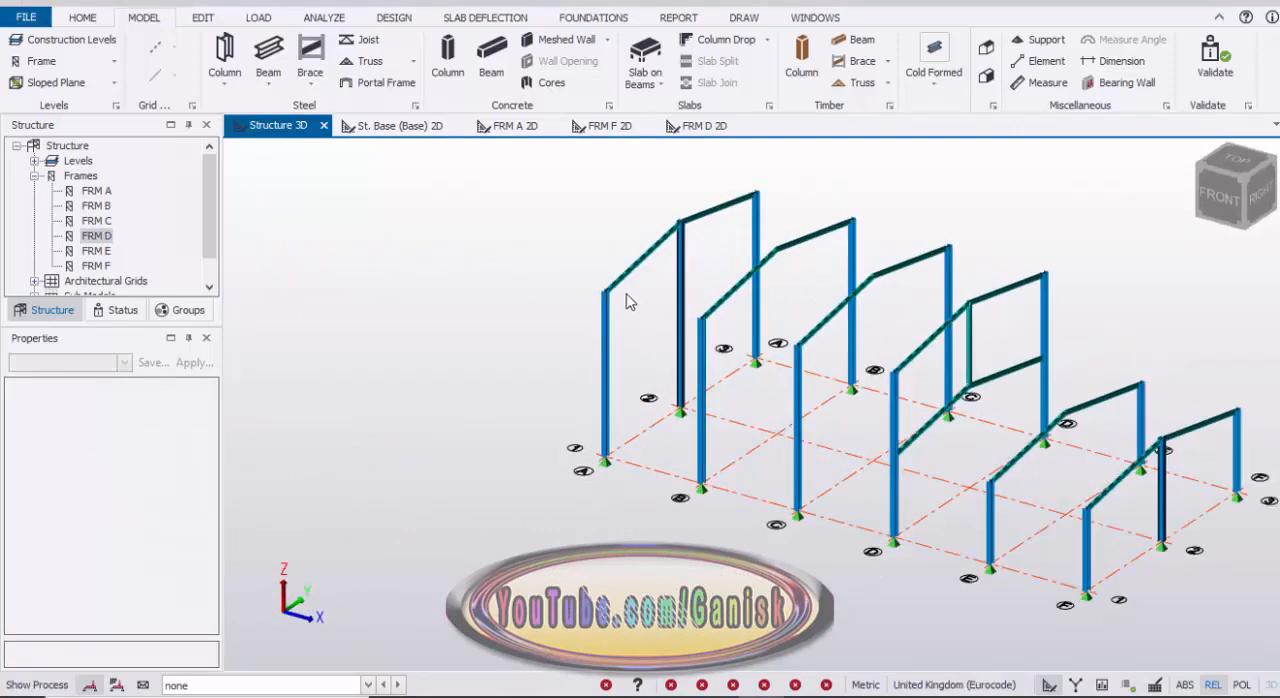
pyautogui.scroll(3, 600, 300)
pyautogui.scroll(-2, 714, 311)
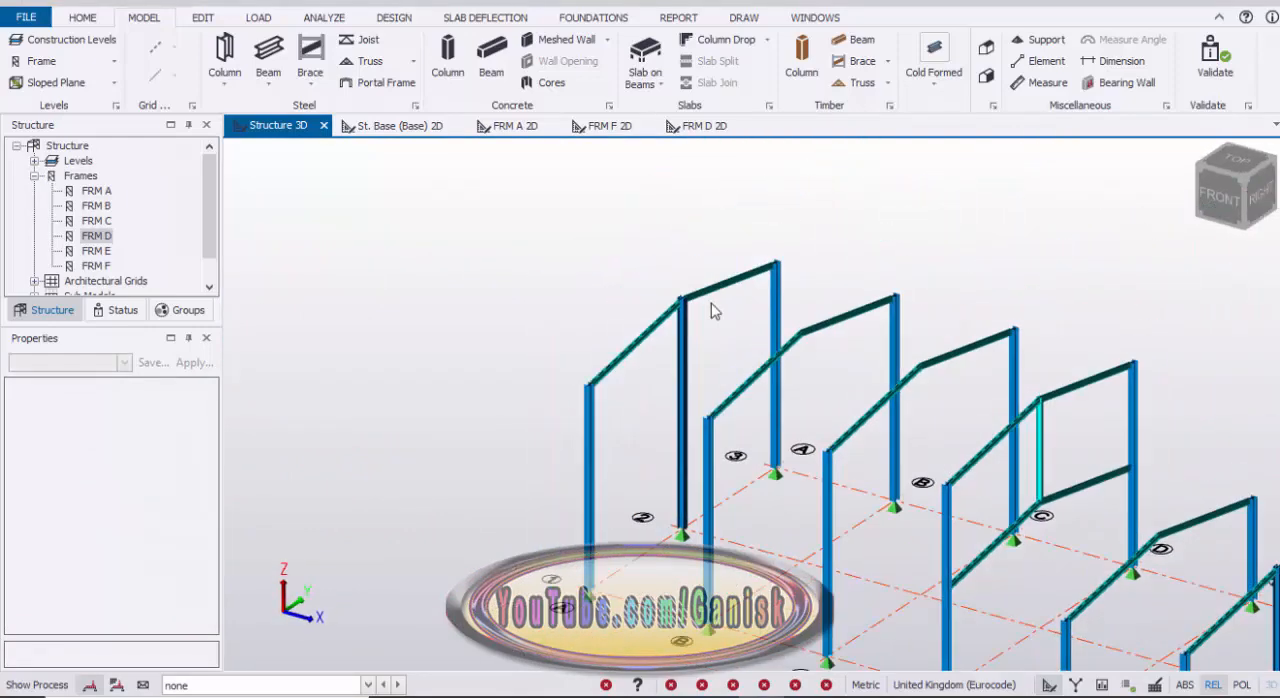
pyautogui.moveTo(711, 304); pyautogui.dragTo(698, 302, button='middle')
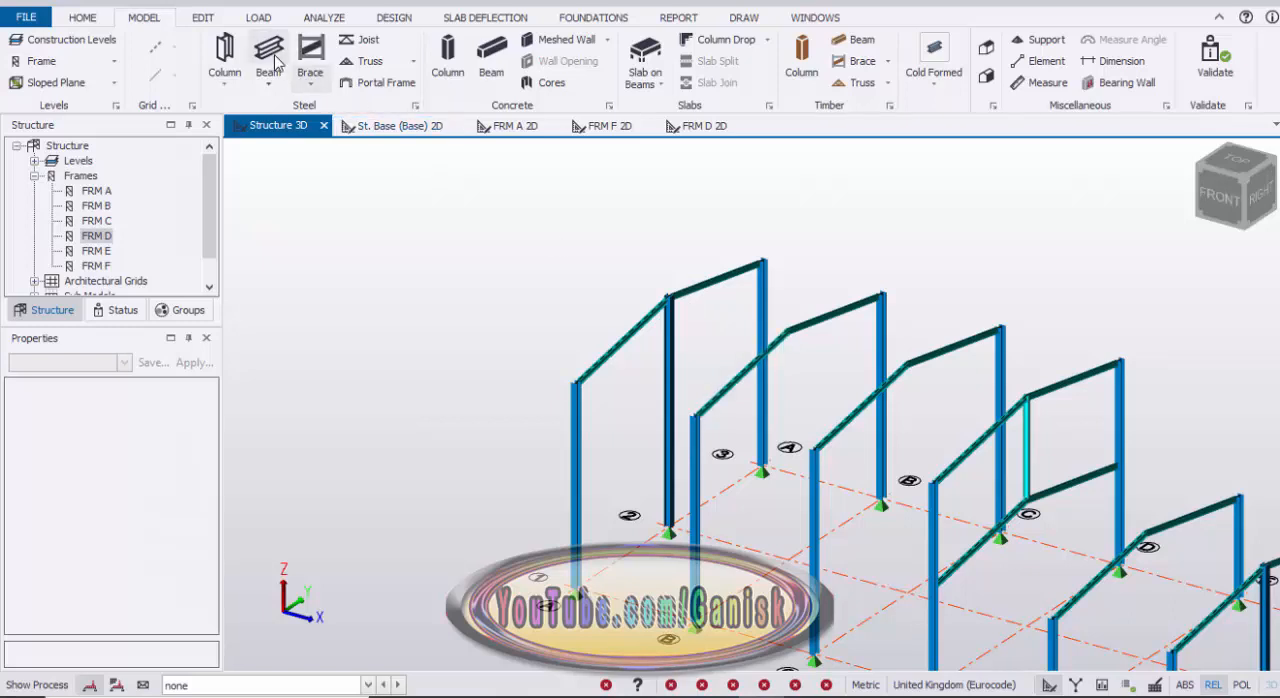
pyautogui.click(277, 80)
pyautogui.scroll(-5, 203, 468)
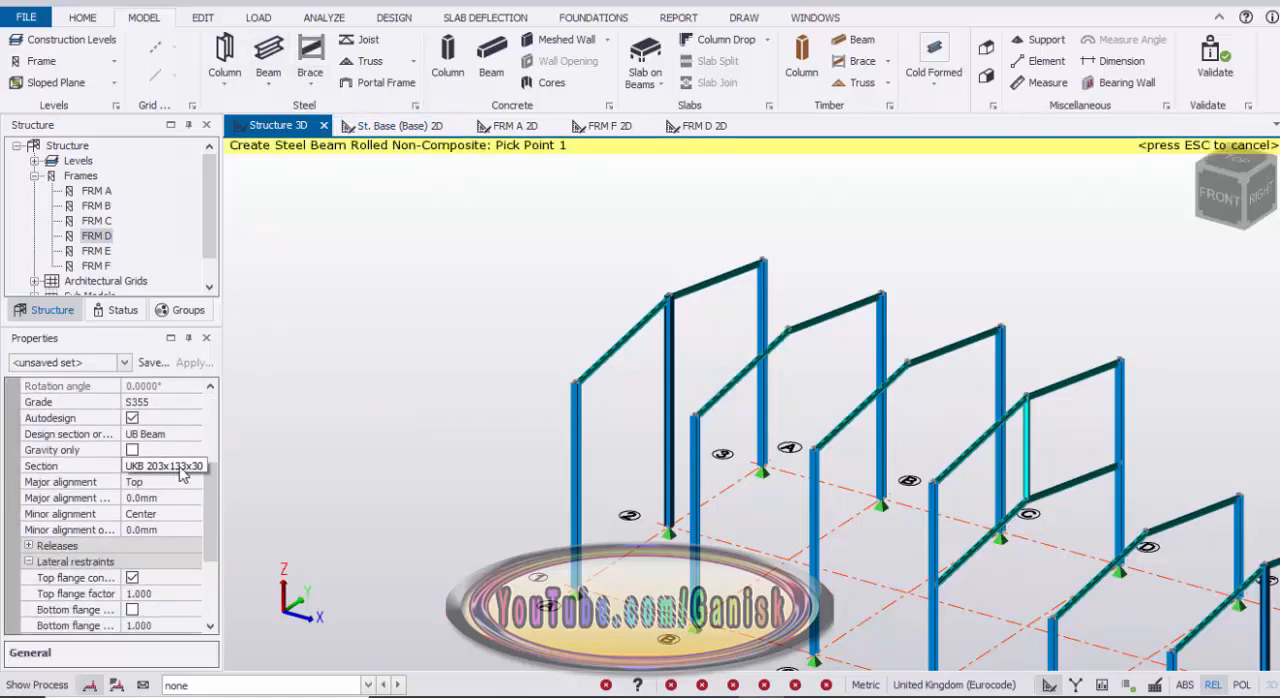
pyautogui.click(185, 467)
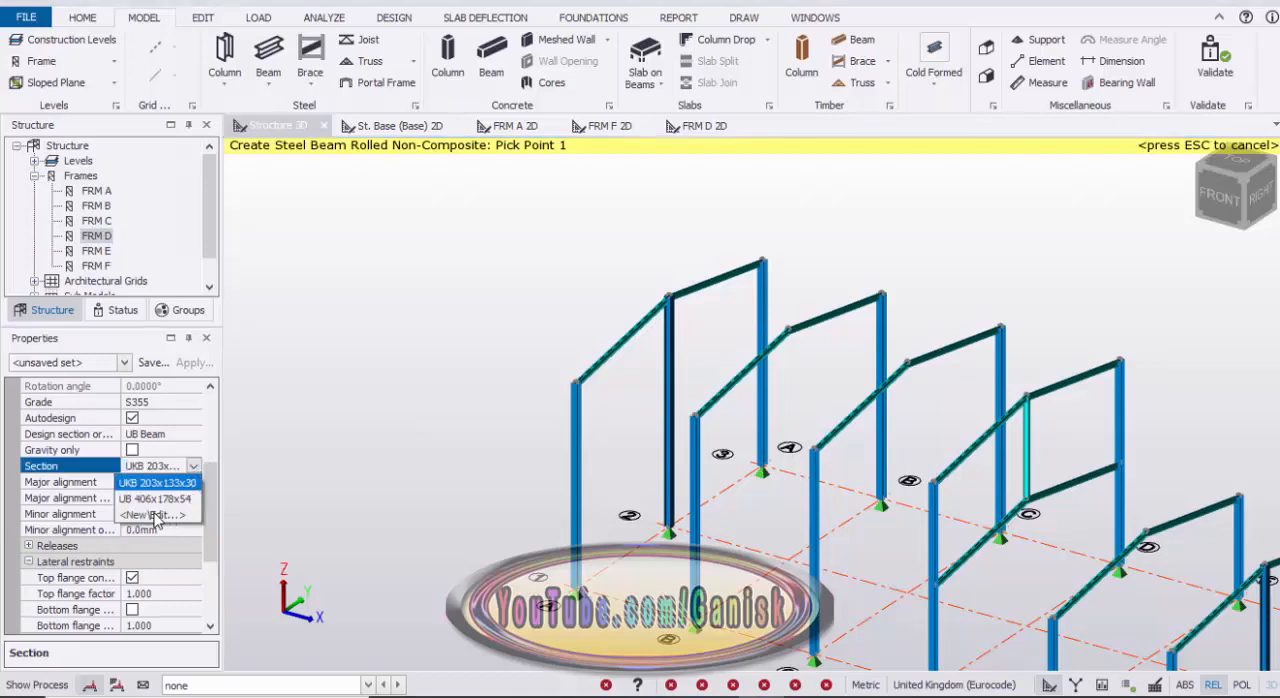
pyautogui.click(224, 469)
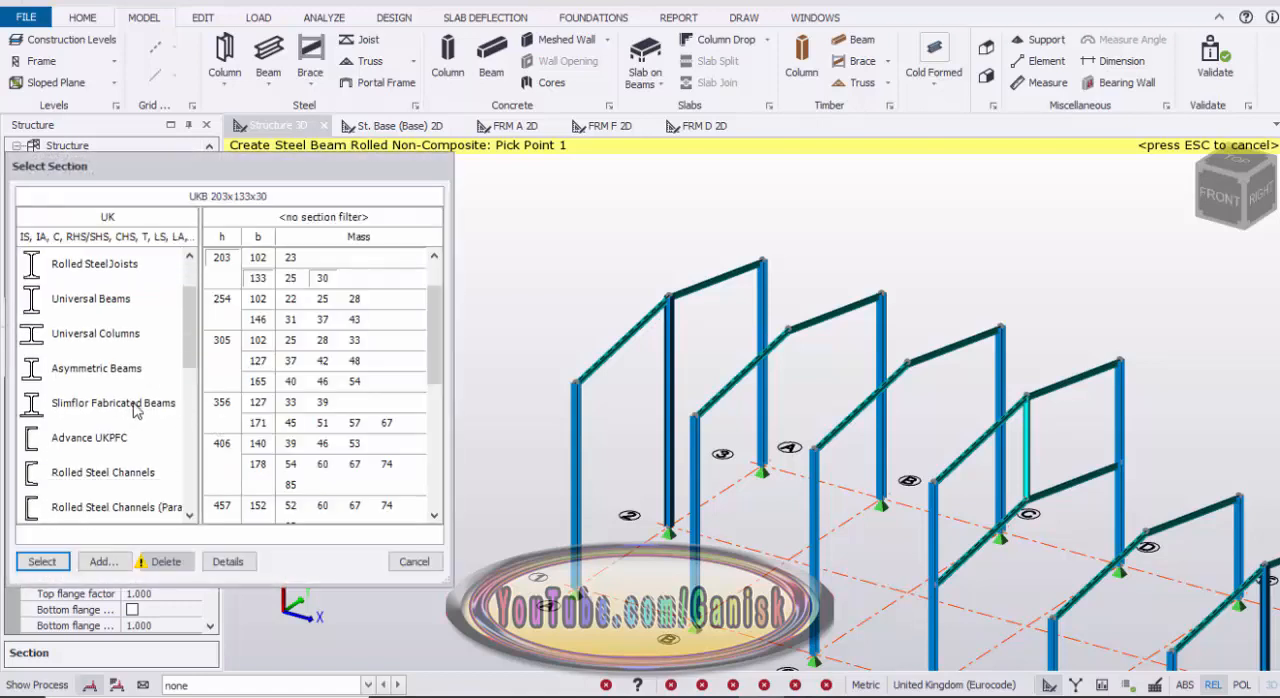
pyautogui.scroll(-1, 135, 410)
pyautogui.click(113, 478)
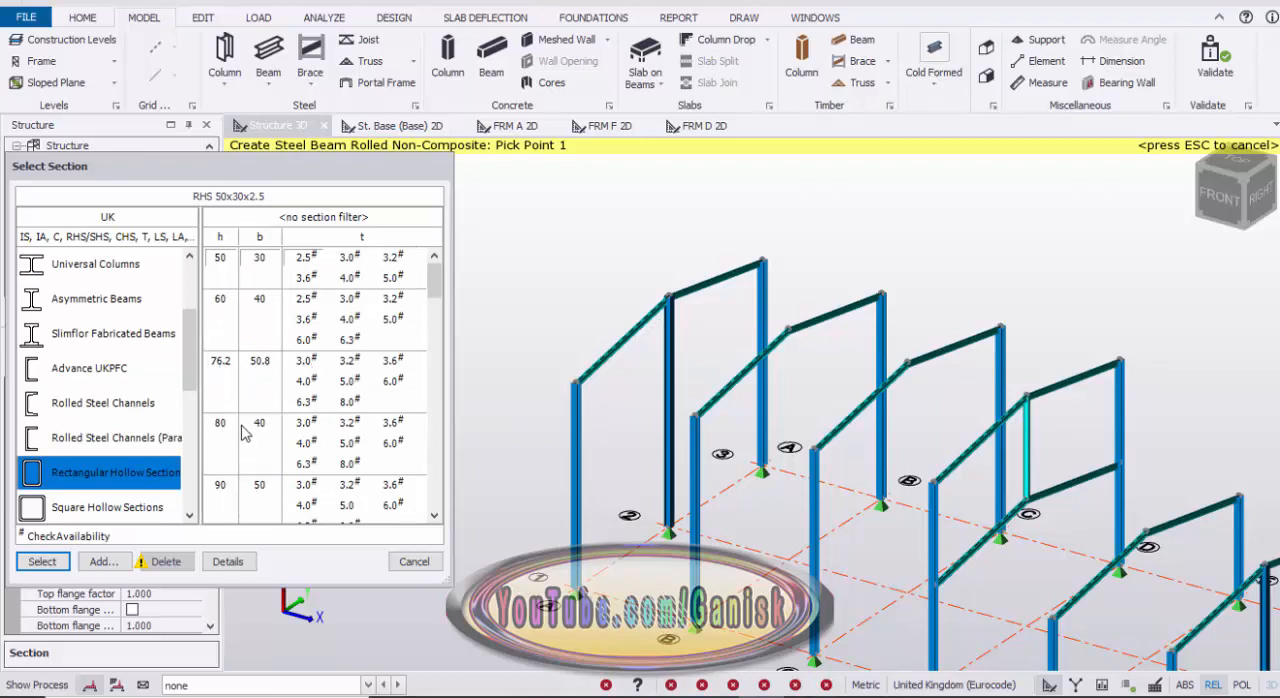
pyautogui.click(303, 430)
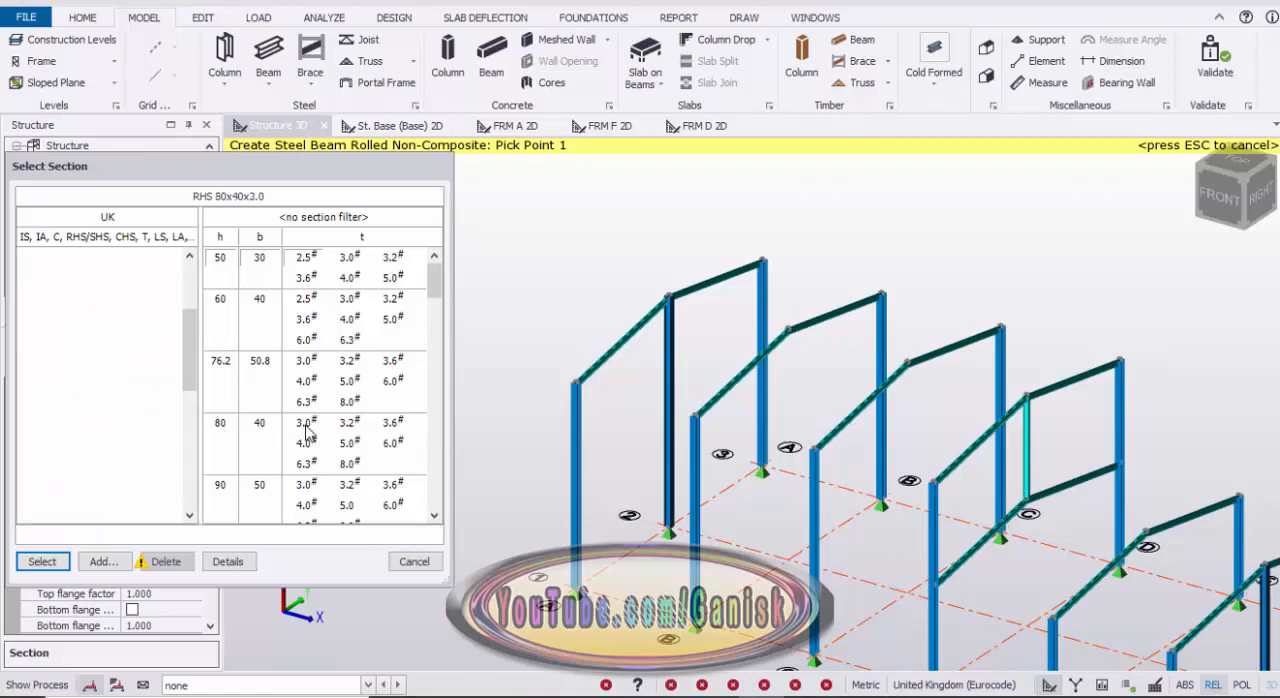
pyautogui.click(41, 561)
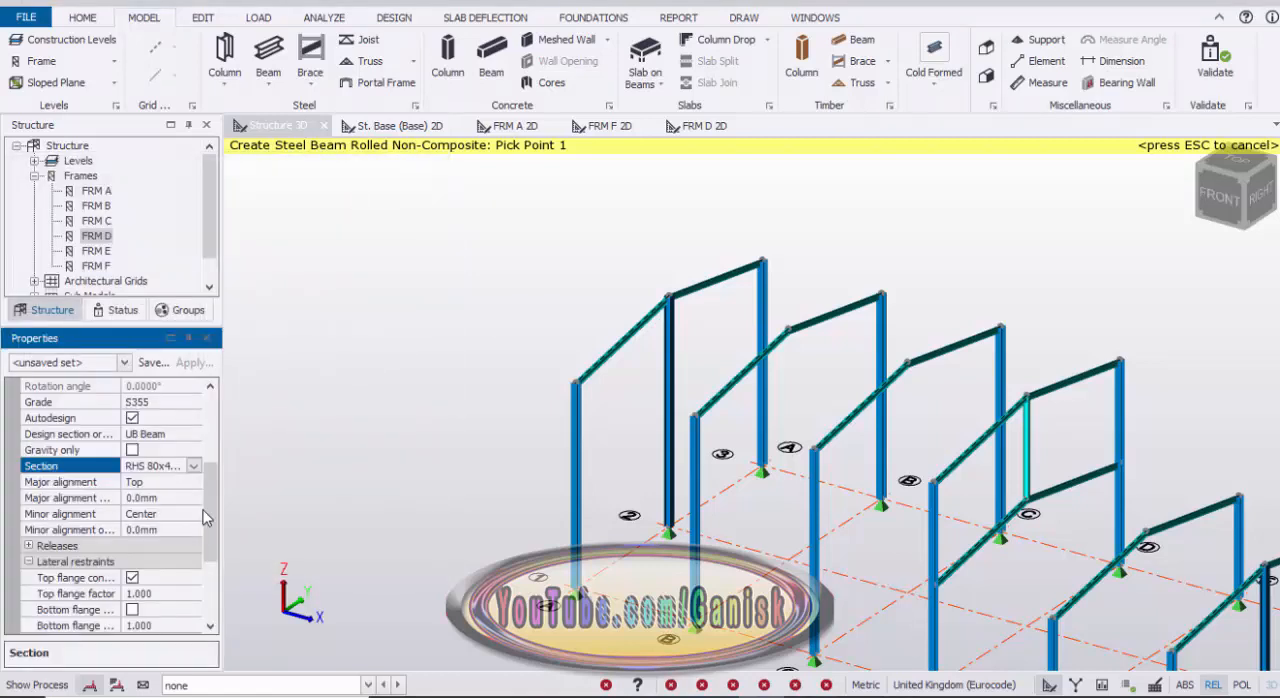
# Step: Set the new beam's design section order to the UK RHS Hollow order
pyautogui.scroll(1, 212, 493)
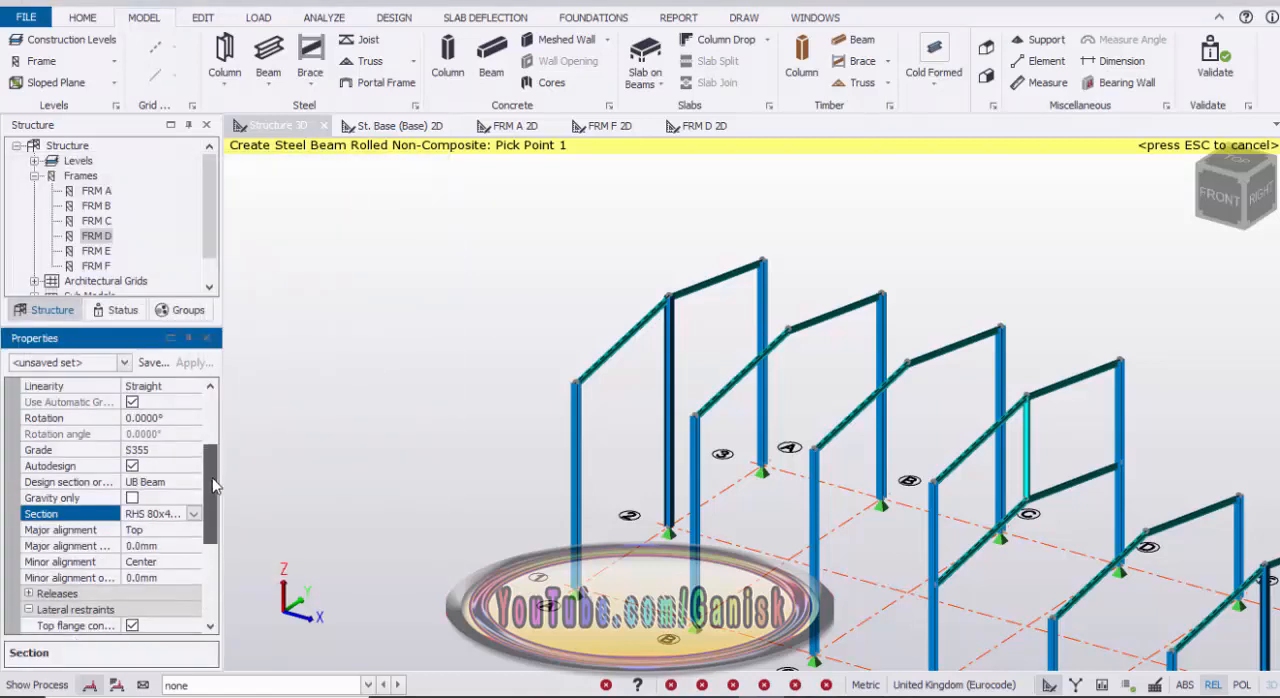
pyautogui.click(162, 486)
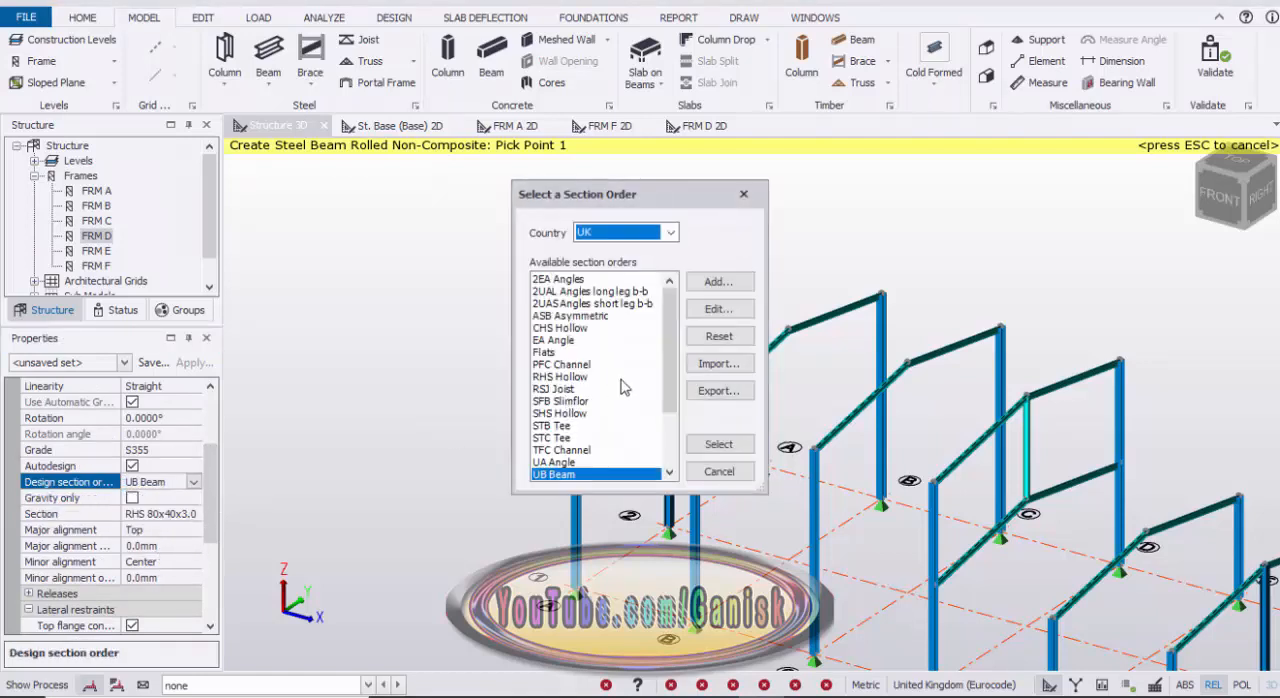
pyautogui.scroll(-3, 605, 398)
pyautogui.scroll(3, 545, 398)
pyautogui.click(562, 377)
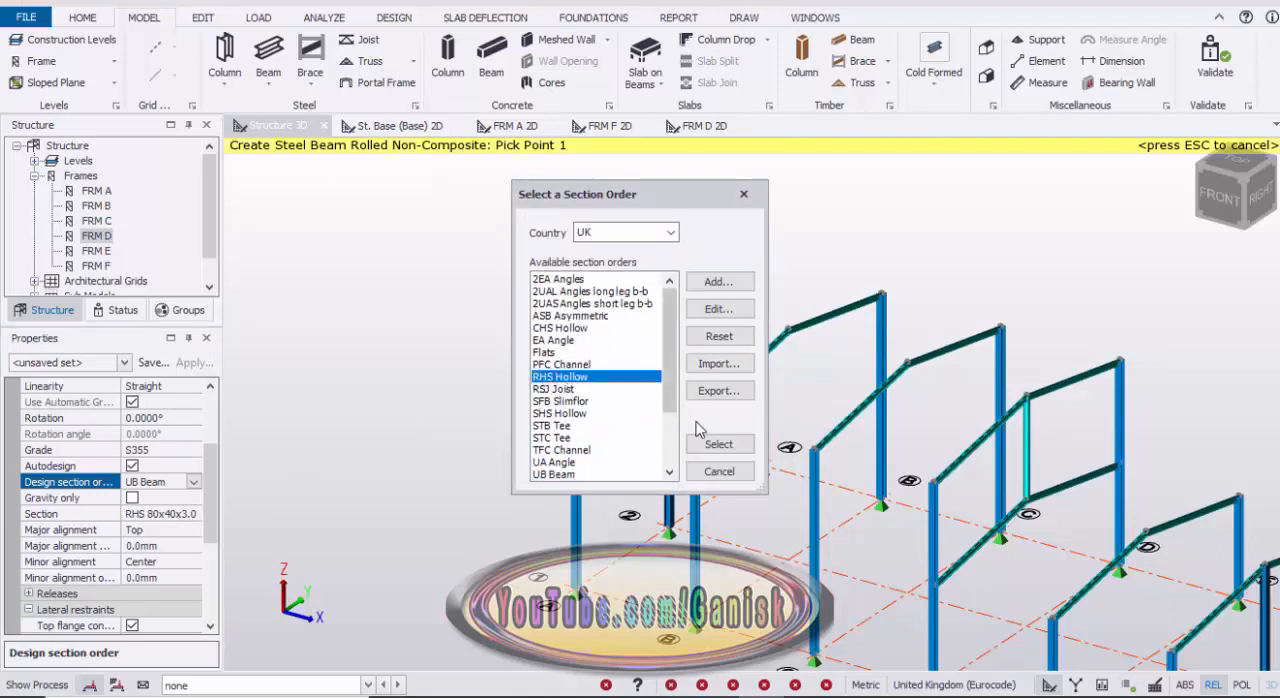
pyautogui.click(722, 445)
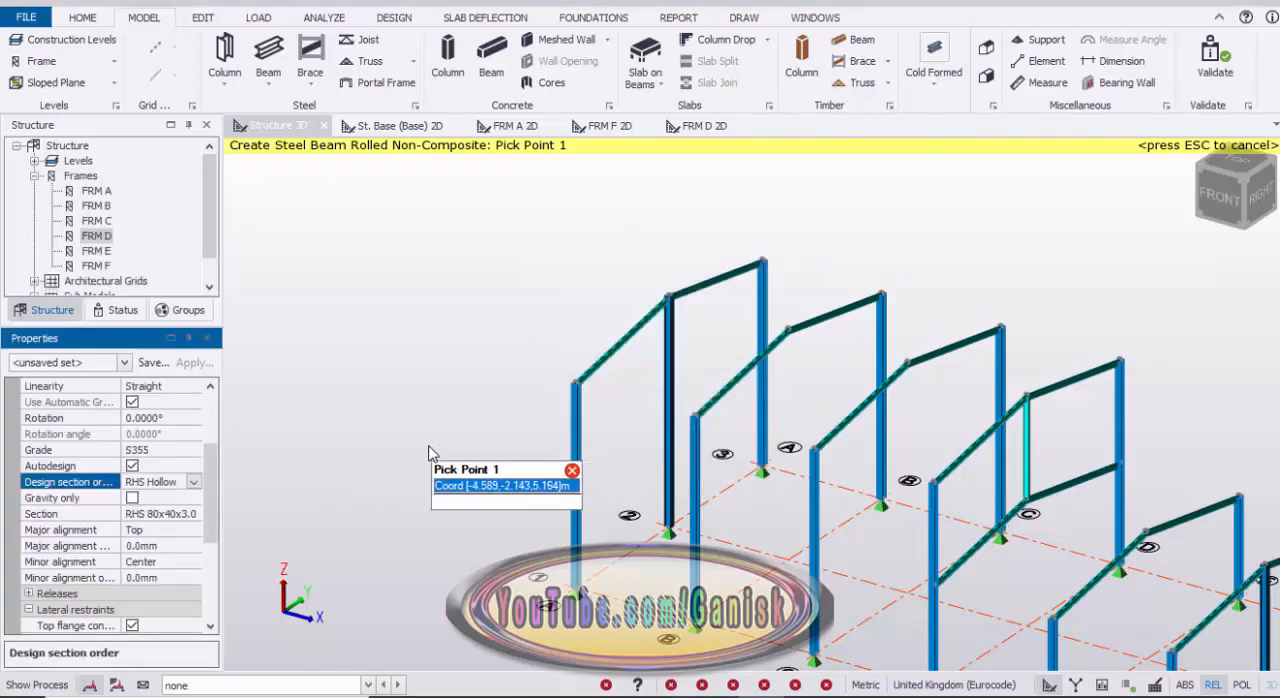
# Step: Place beams from frame A to frame B along the grid 1 eaves at 8 m and the grid 2 ridge at 9 m
pyautogui.scroll(4, 572, 385)
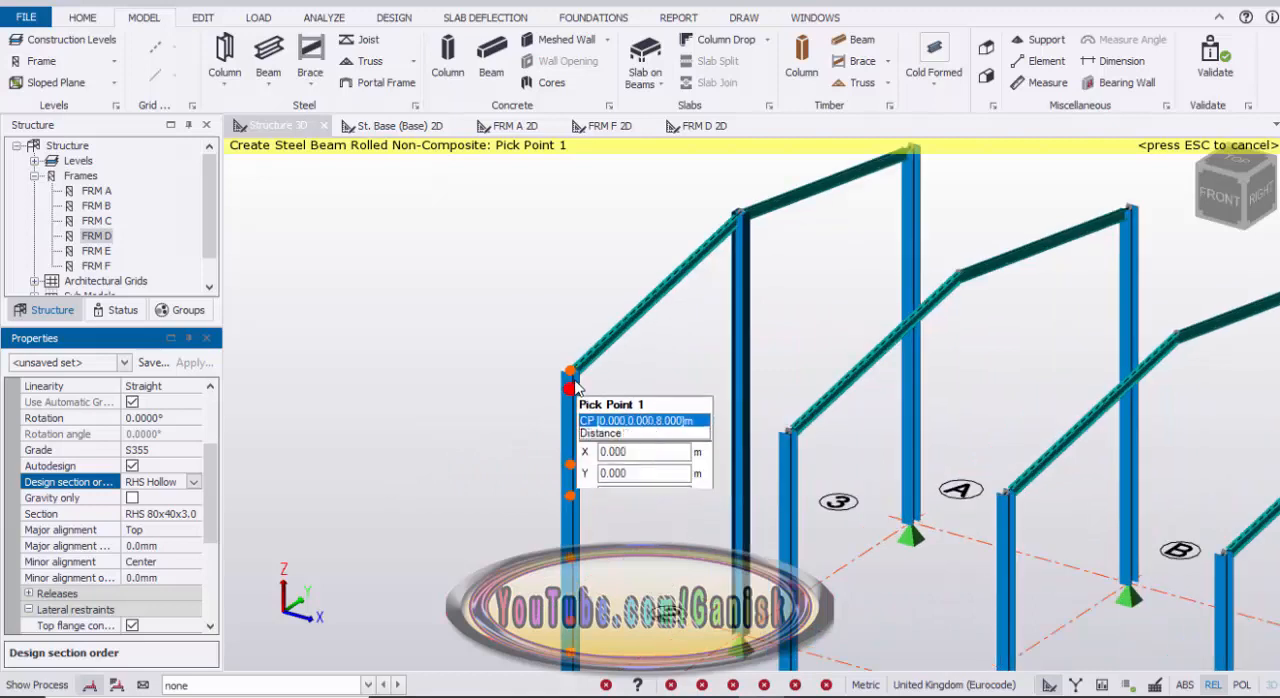
pyautogui.click(575, 378)
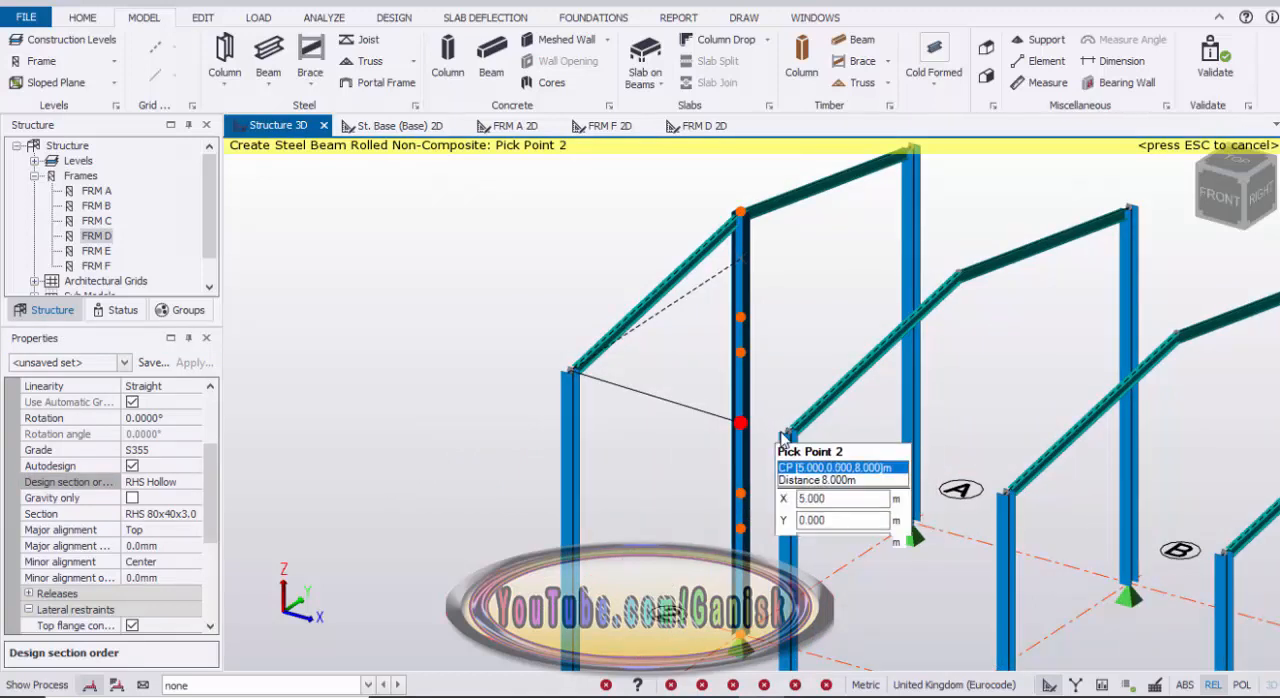
pyautogui.moveTo(759, 394); pyautogui.dragTo(721, 507, button='middle')
pyautogui.scroll(2, 702, 334)
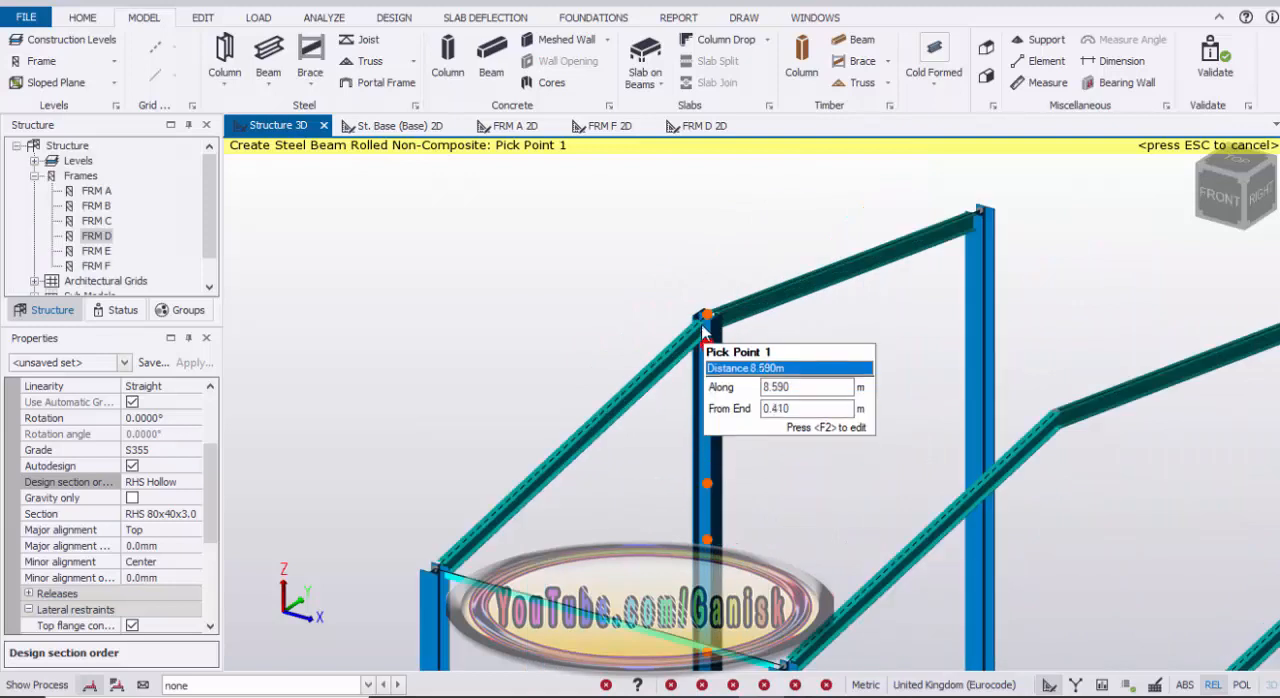
pyautogui.click(756, 332)
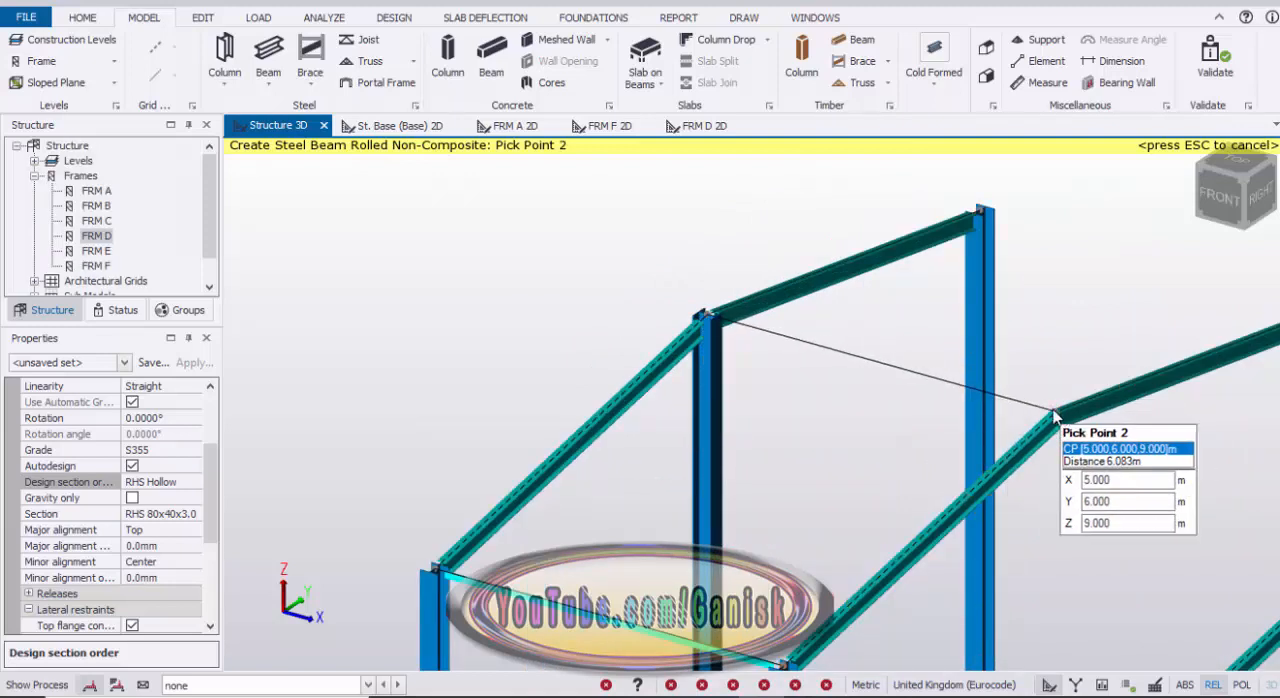
pyautogui.scroll(-3, 1003, 355)
pyautogui.moveTo(1003, 355); pyautogui.dragTo(721, 404, button='middle')
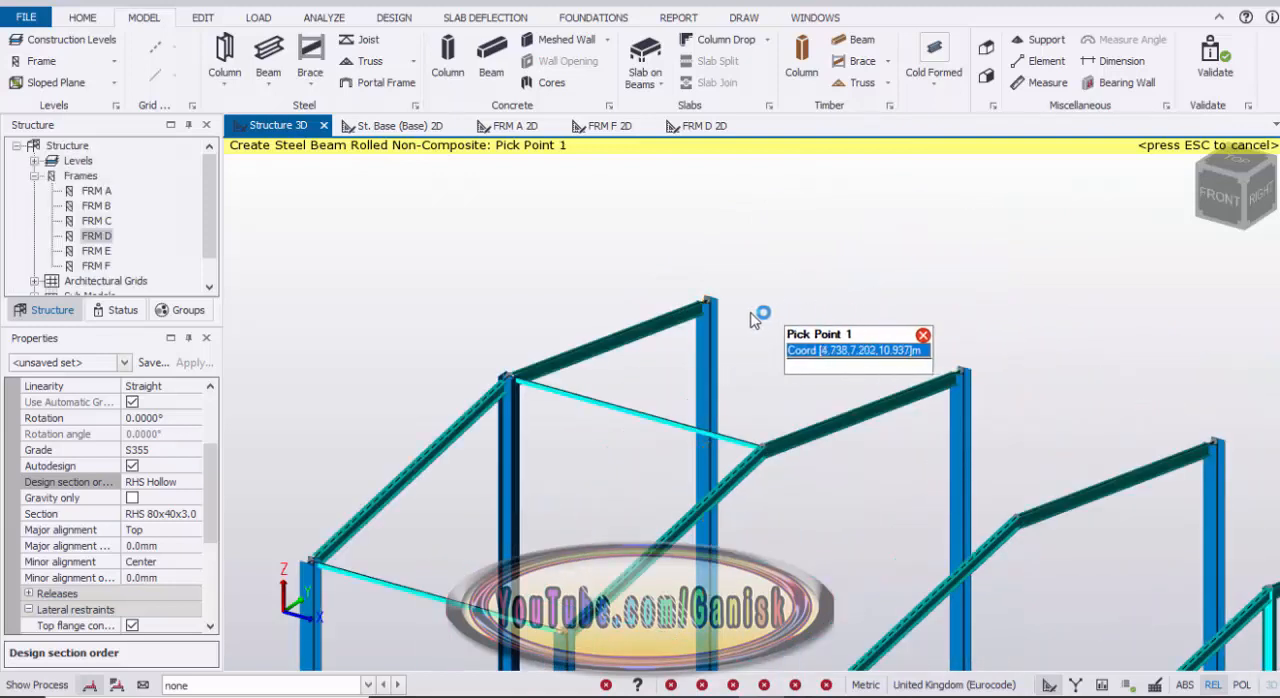
# Step: Place a beam from frame A to frame B along the grid 3 eaves at 8 m, finishing the beam command
pyautogui.click(705, 302)
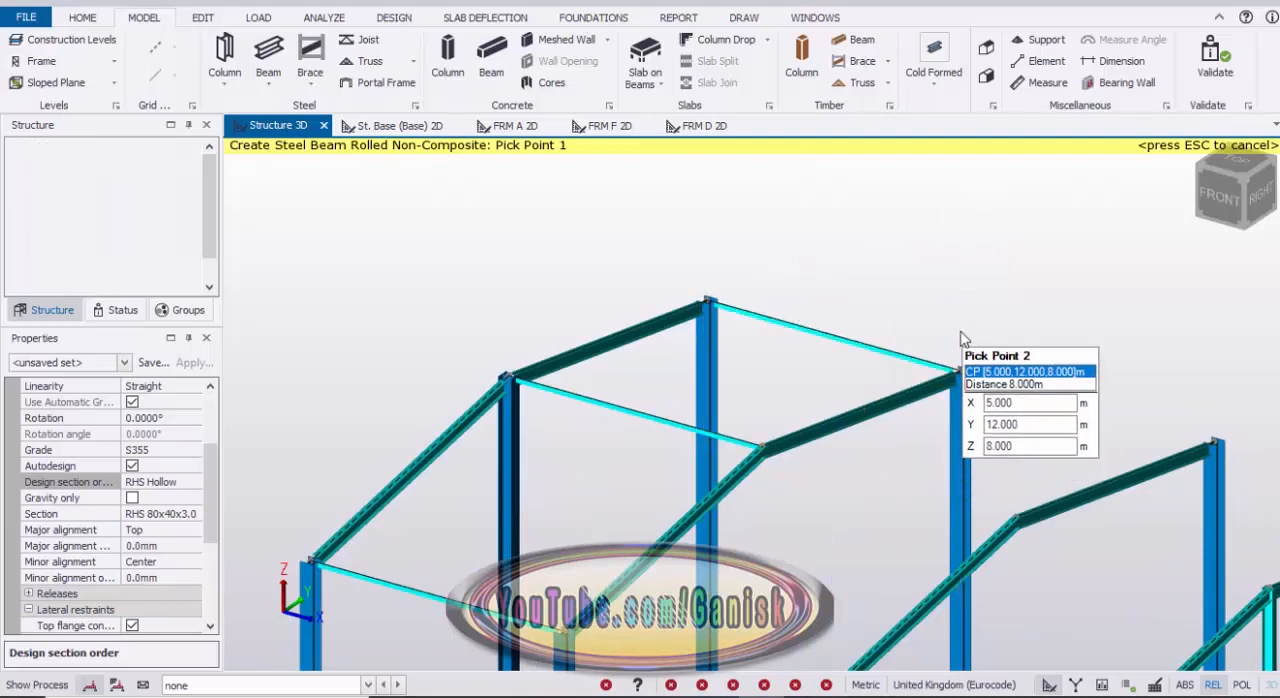
pyautogui.click(957, 366)
pyautogui.press('Escape')
# Step: Copy the three longitudinal beams between frames A and B into bays B–C and C–D, using the A/1 eaves node as reference
pyautogui.scroll(-2, 951, 312)
pyautogui.scroll(-3, 949, 306)
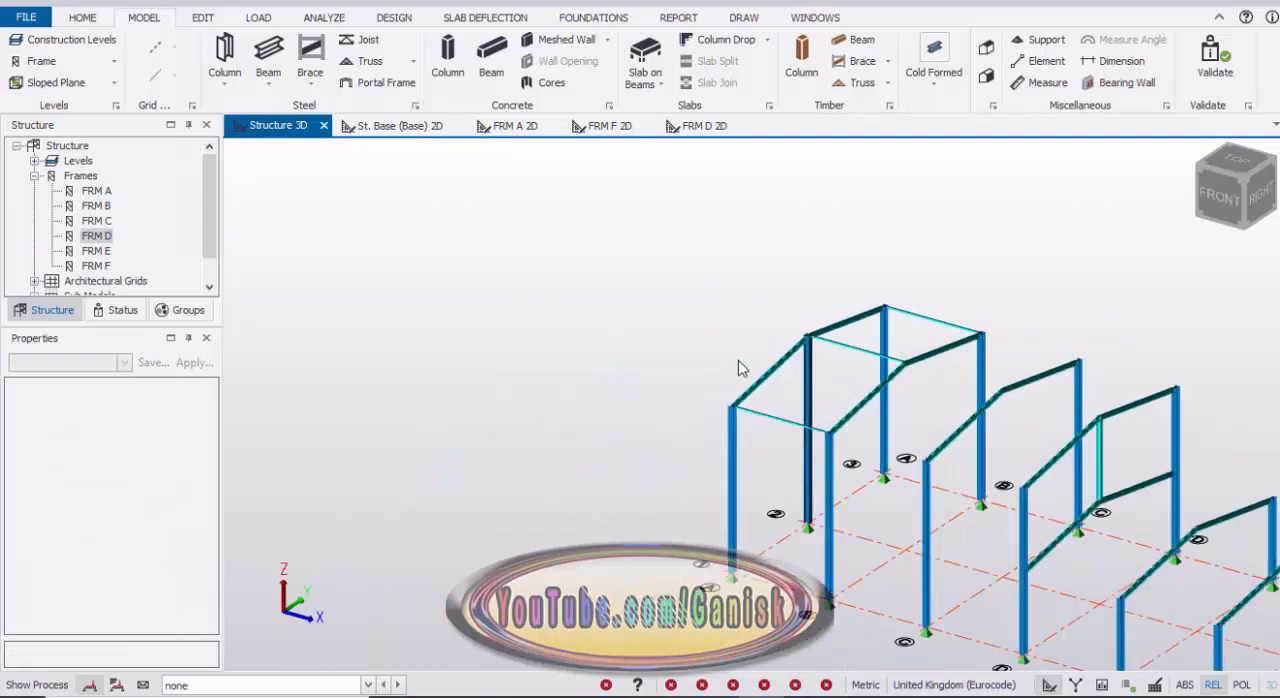
pyautogui.scroll(2, 738, 360)
pyautogui.moveTo(651, 349); pyautogui.dragTo(790, 340, button='right')
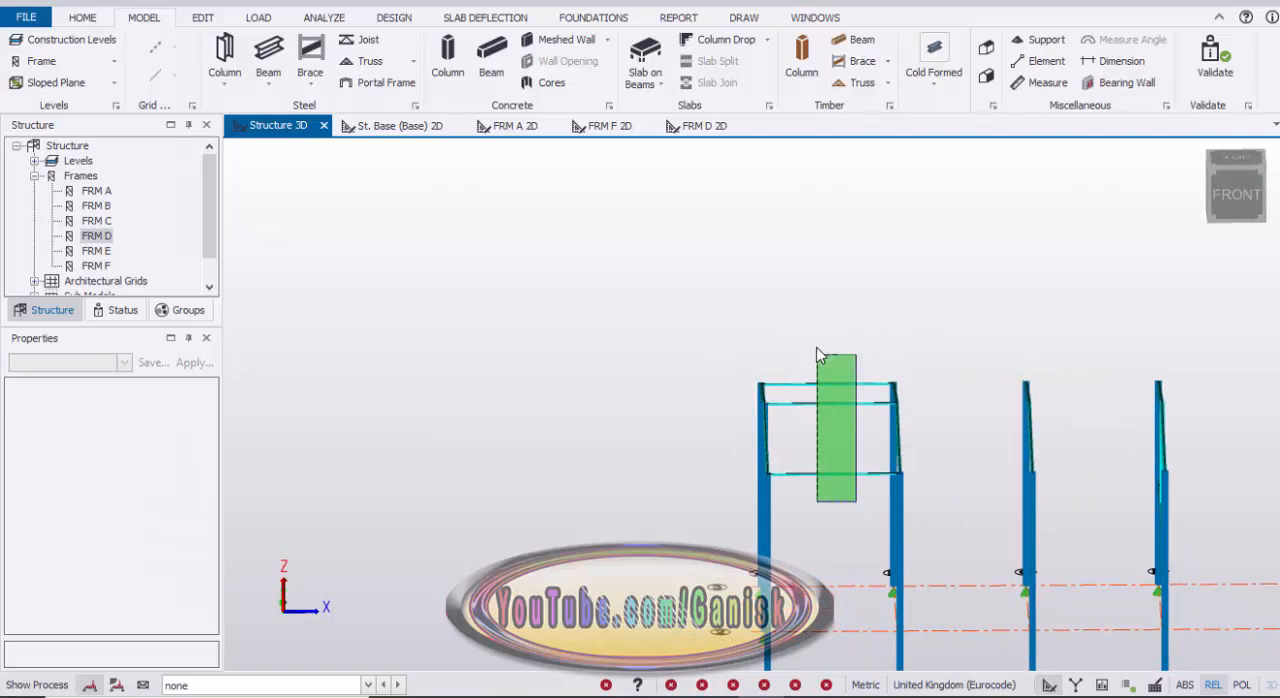
pyautogui.click(818, 354)
pyautogui.moveTo(803, 355); pyautogui.dragTo(843, 325, button='right')
pyautogui.rightClick(850, 313)
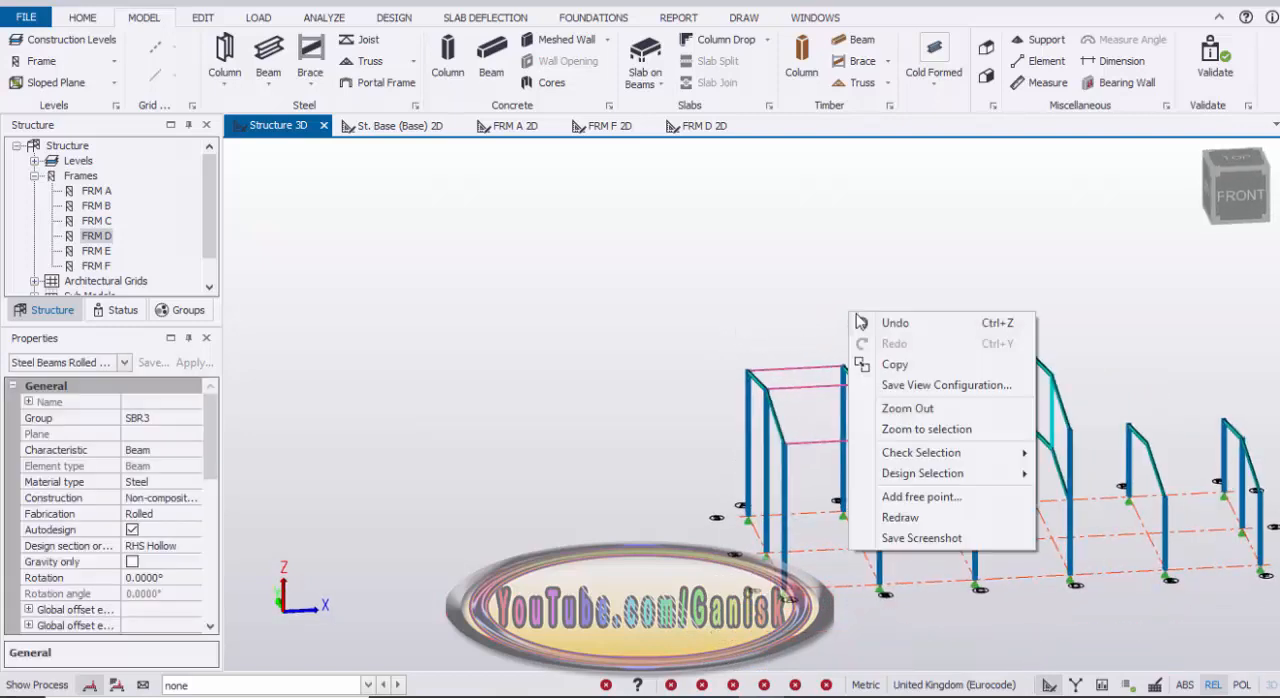
pyautogui.click(897, 366)
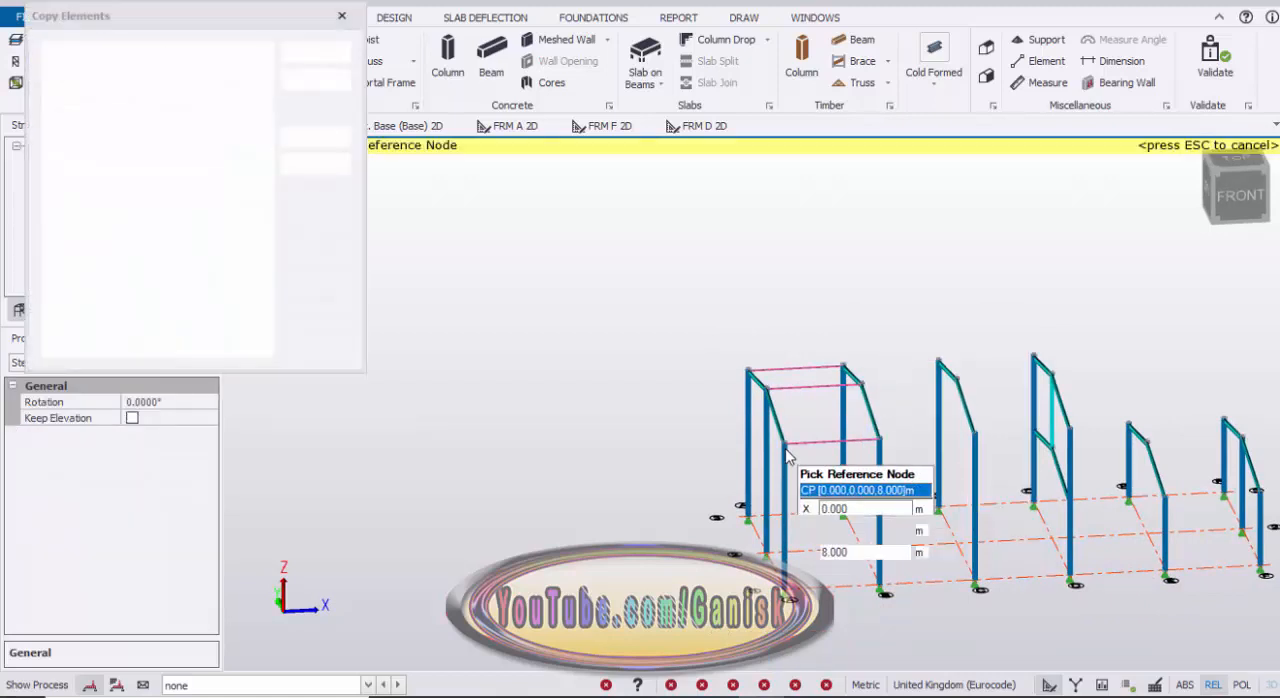
pyautogui.click(830, 448)
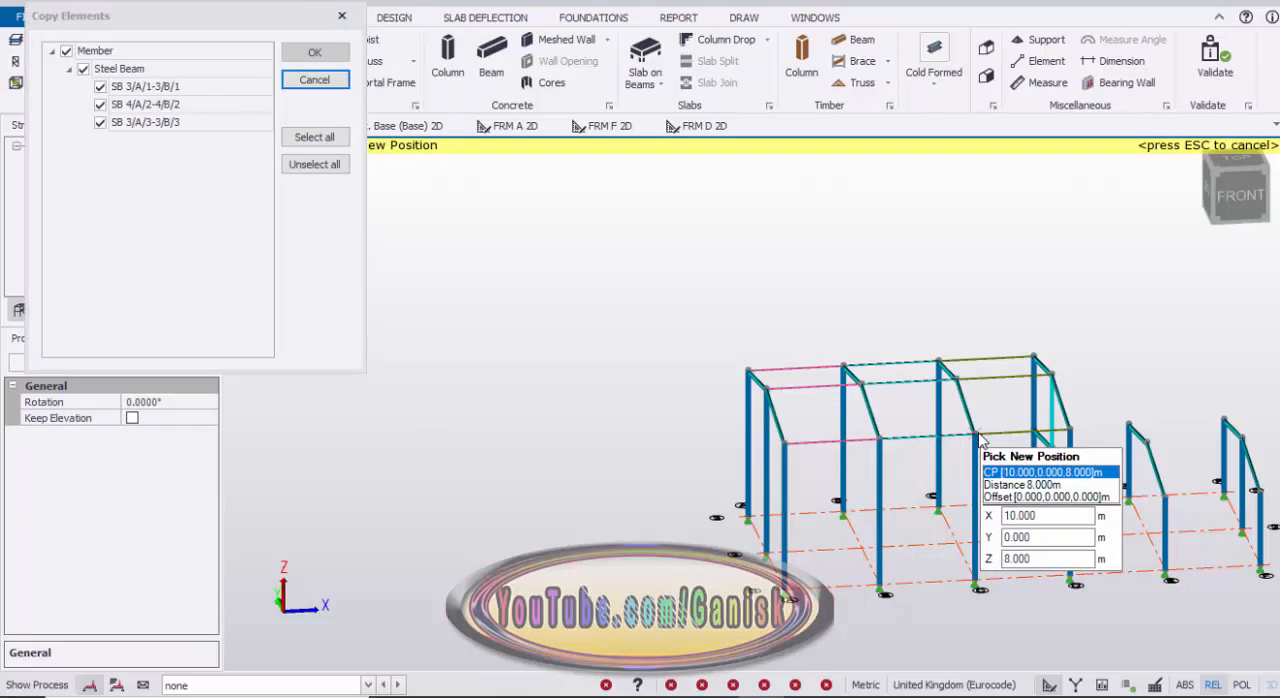
pyautogui.click(1060, 445)
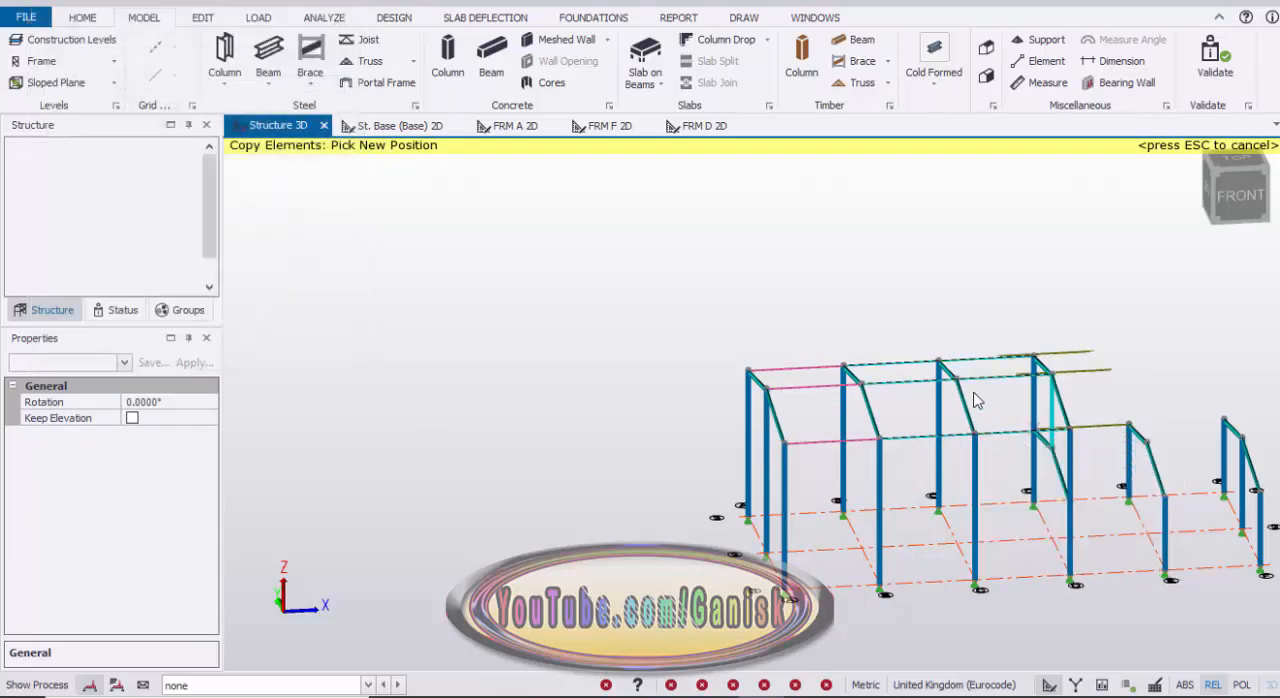
pyautogui.scroll(-3, 1030, 325)
pyautogui.scroll(2, 1030, 345)
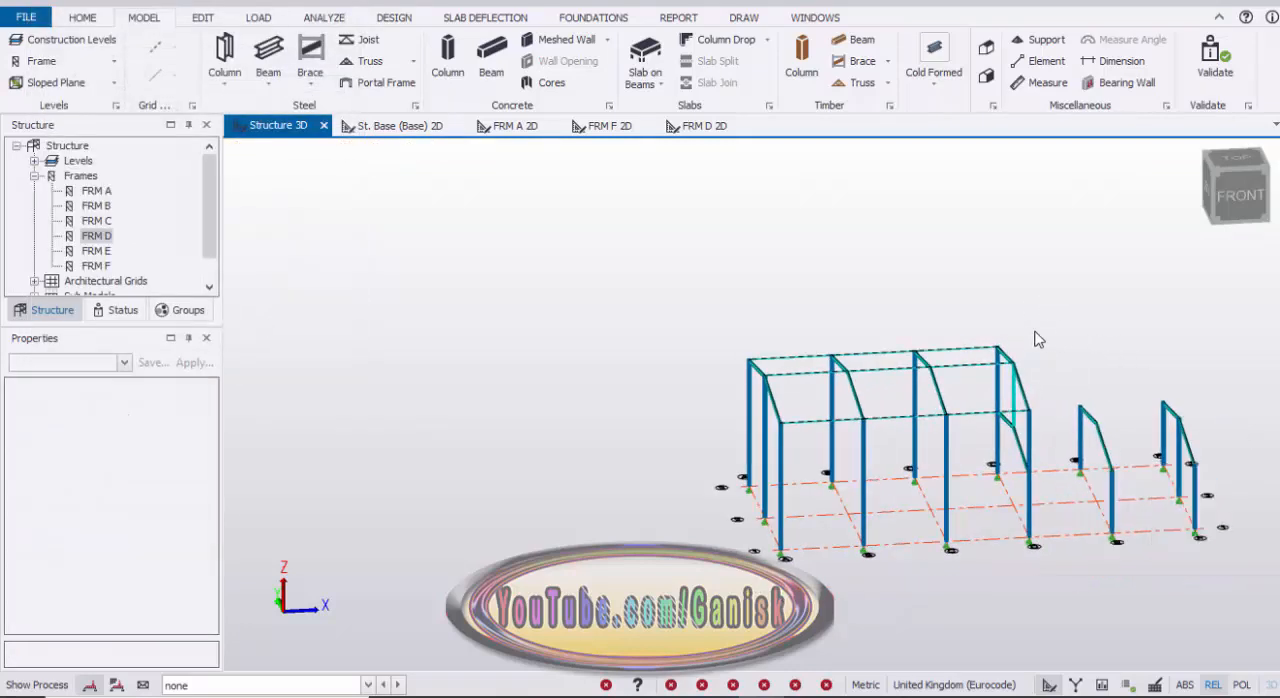
# Step: Start a new rolled steel beam and set its design section order to RHS Hollow
pyautogui.moveTo(1037, 337); pyautogui.dragTo(1140, 413, button='right')
pyautogui.scroll(5, 1138, 413)
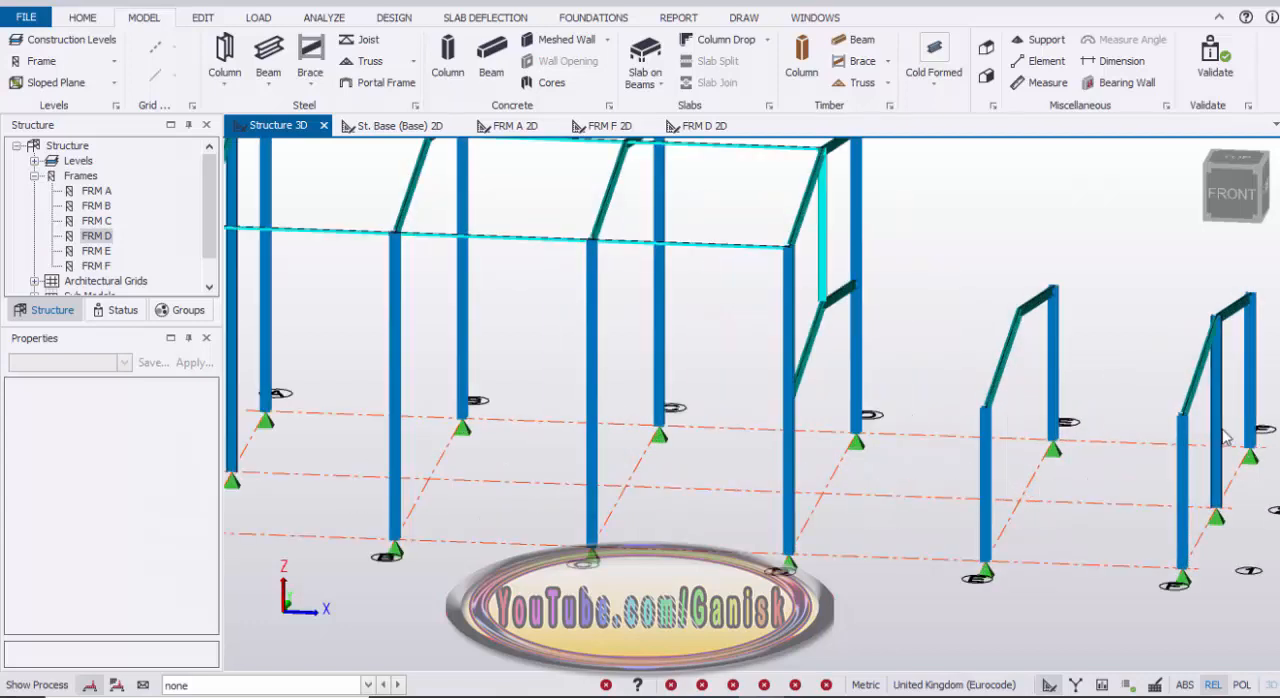
pyautogui.click(269, 52)
pyautogui.scroll(-2, 157, 533)
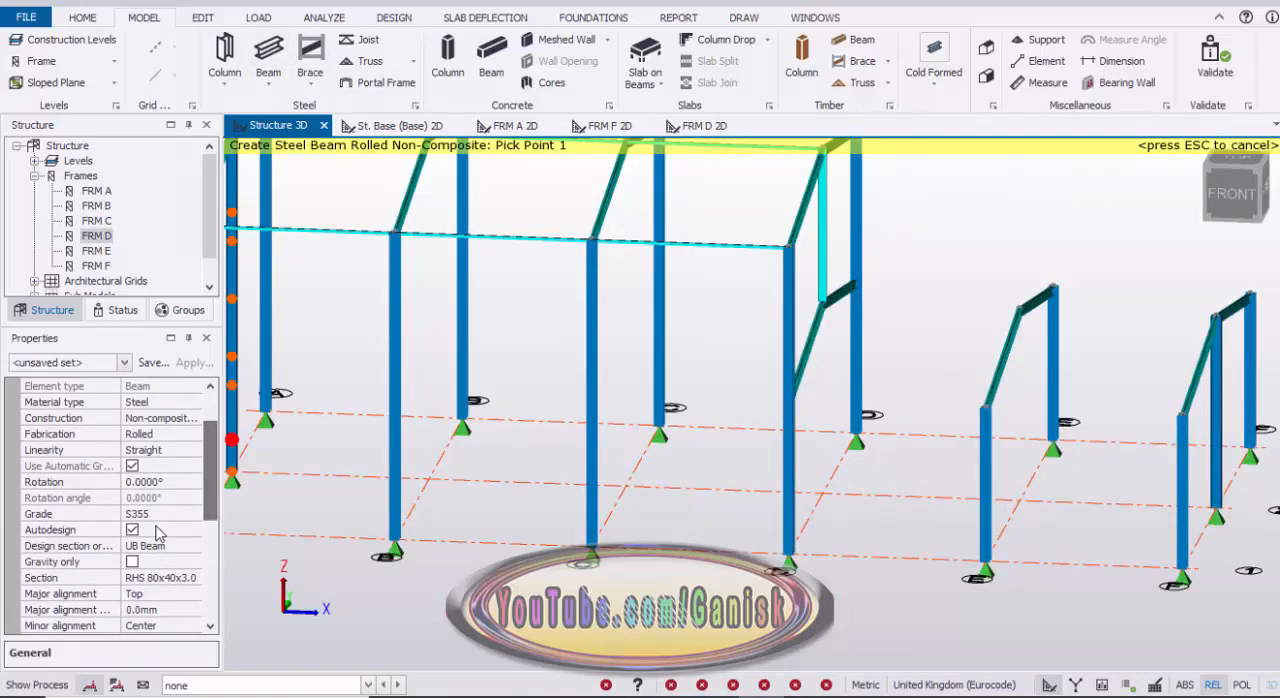
pyautogui.click(180, 548)
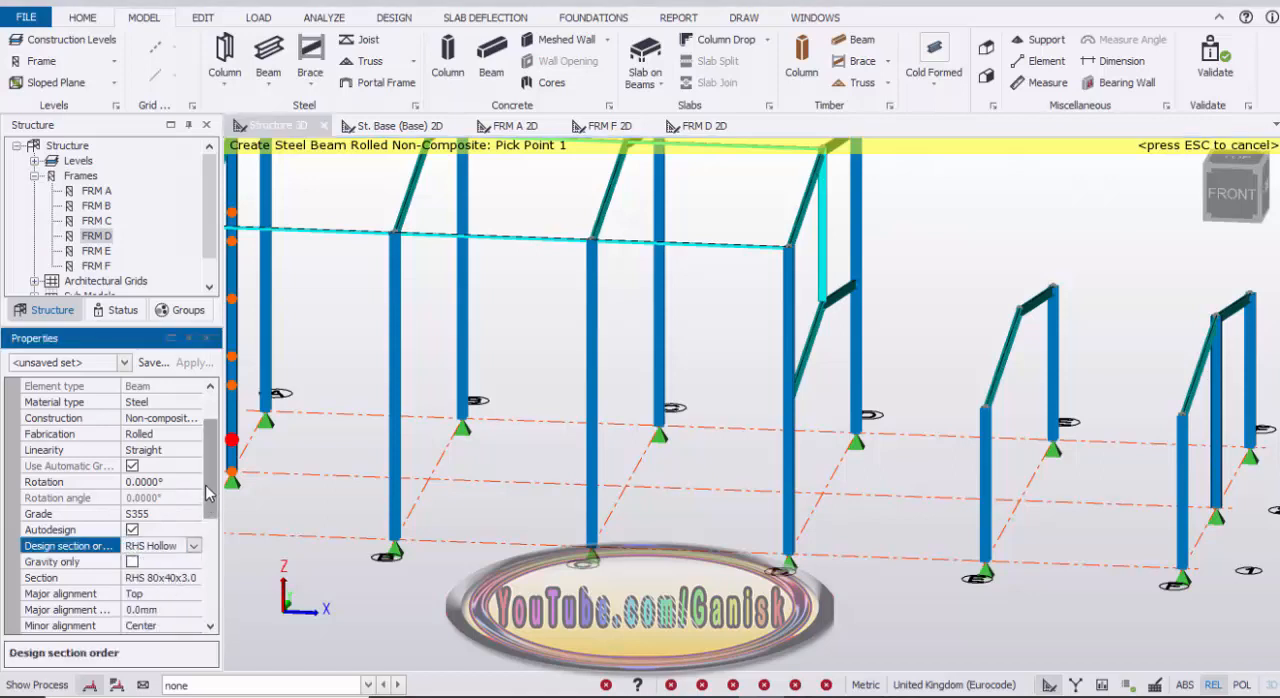
pyautogui.moveTo(211, 481); pyautogui.dragTo(217, 507)
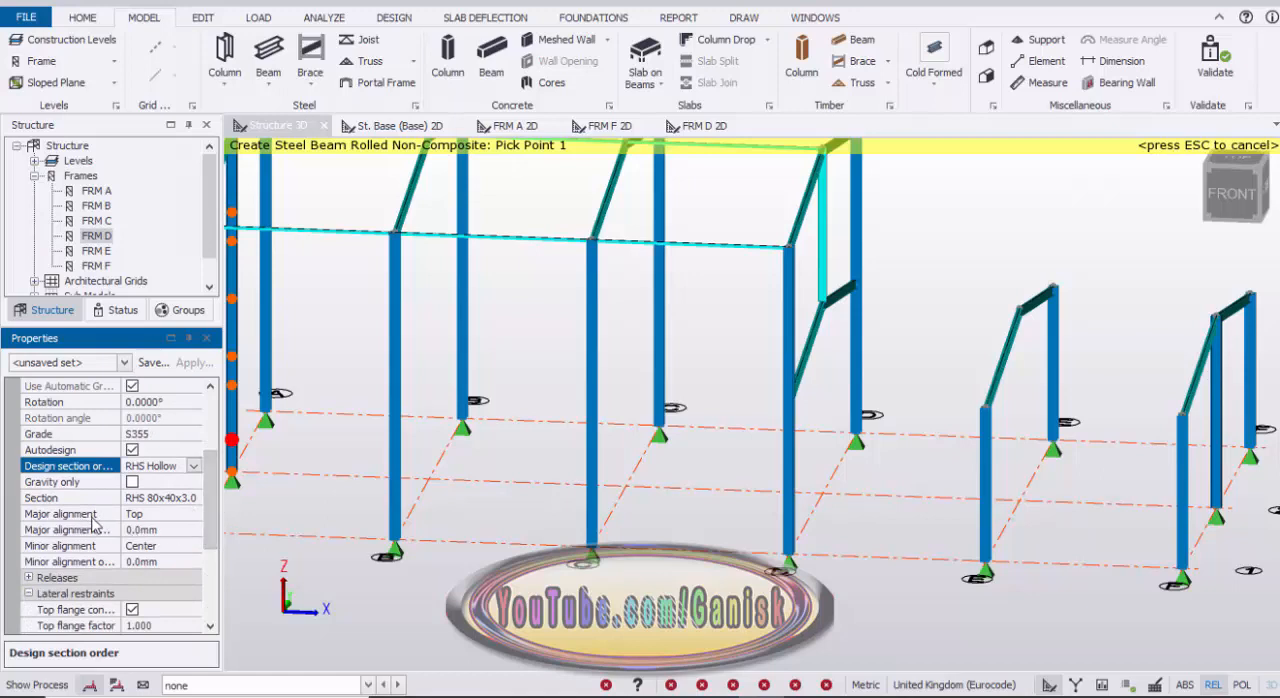
# Step: Place a beam between frames E and F along the grid 1 eaves at 4 m
pyautogui.scroll(-3, 893, 334)
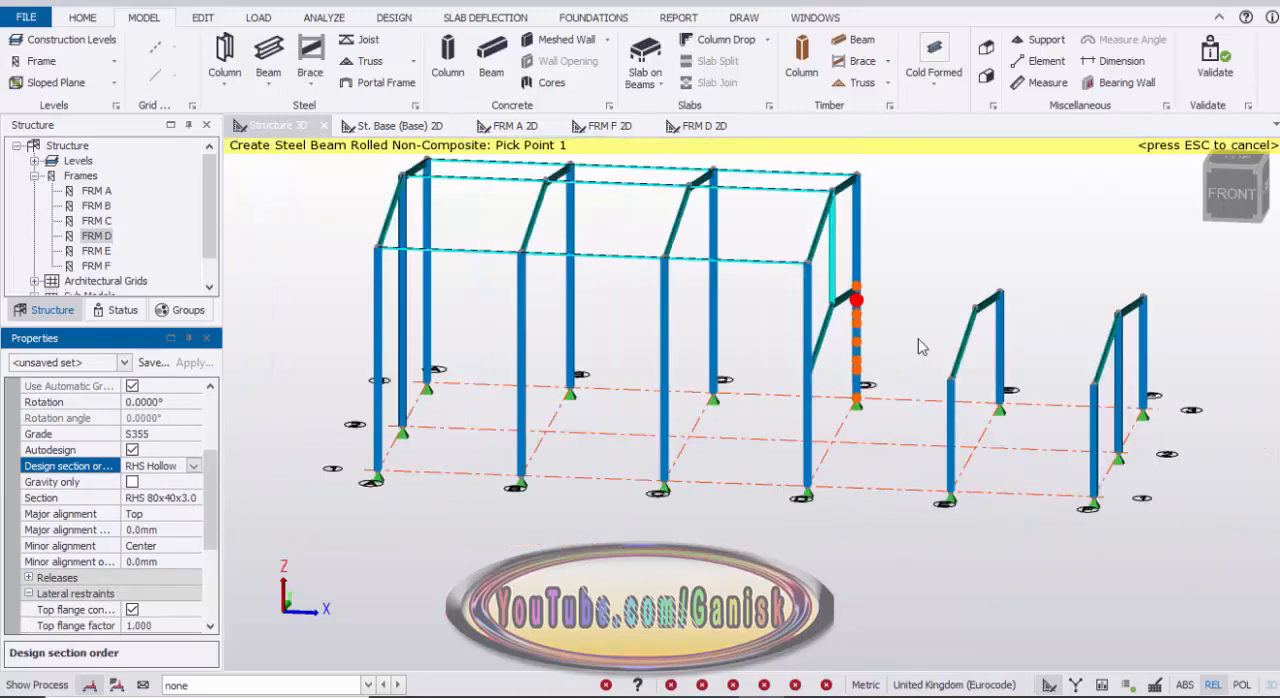
pyautogui.moveTo(957, 359); pyautogui.dragTo(877, 355, button='middle')
pyautogui.scroll(2, 956, 406)
pyautogui.scroll(1, 957, 403)
pyautogui.click(993, 371)
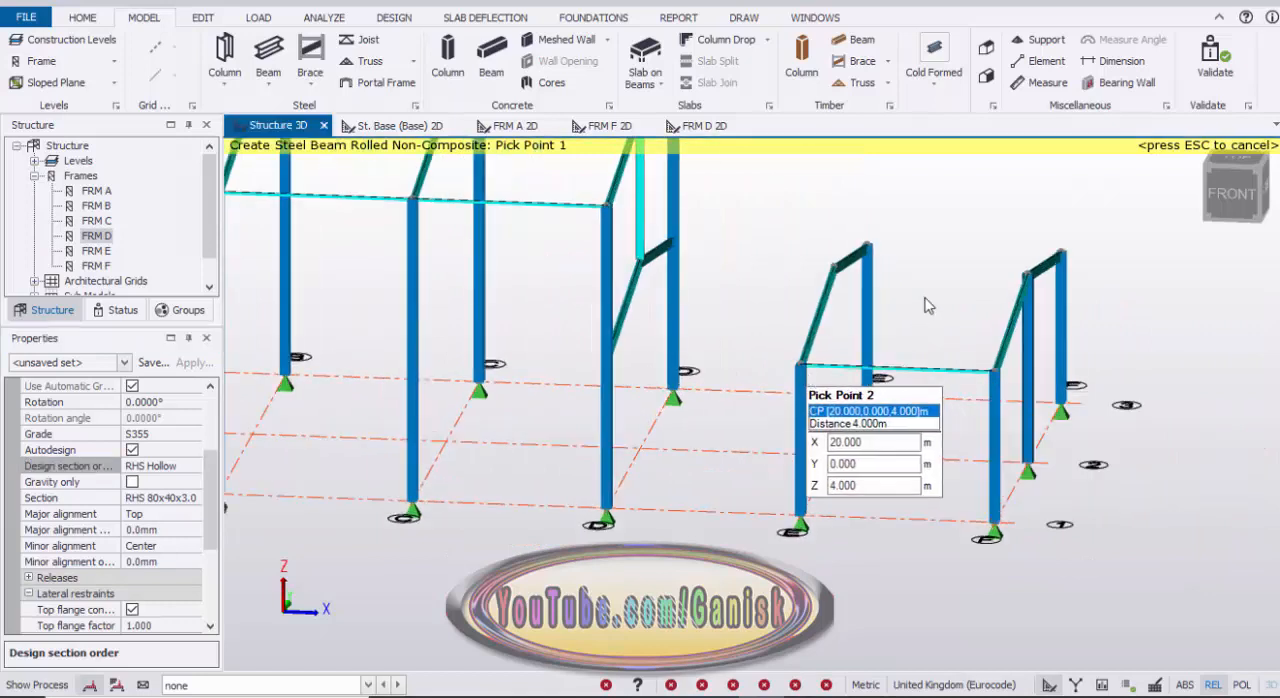
# Step: Place beams between frames E and F along the grid 2 ridge at 5 m and the grid 3 eaves at 4 m, finishing the beam command
pyautogui.click(837, 267)
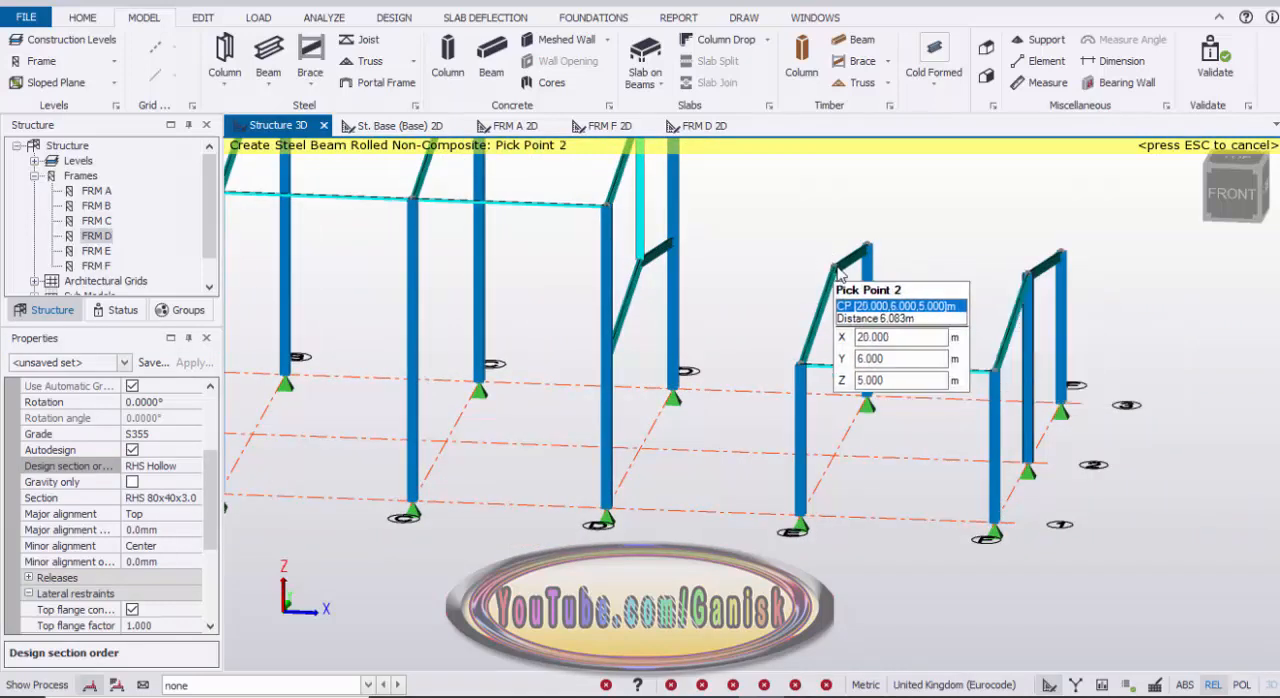
pyautogui.click(843, 274)
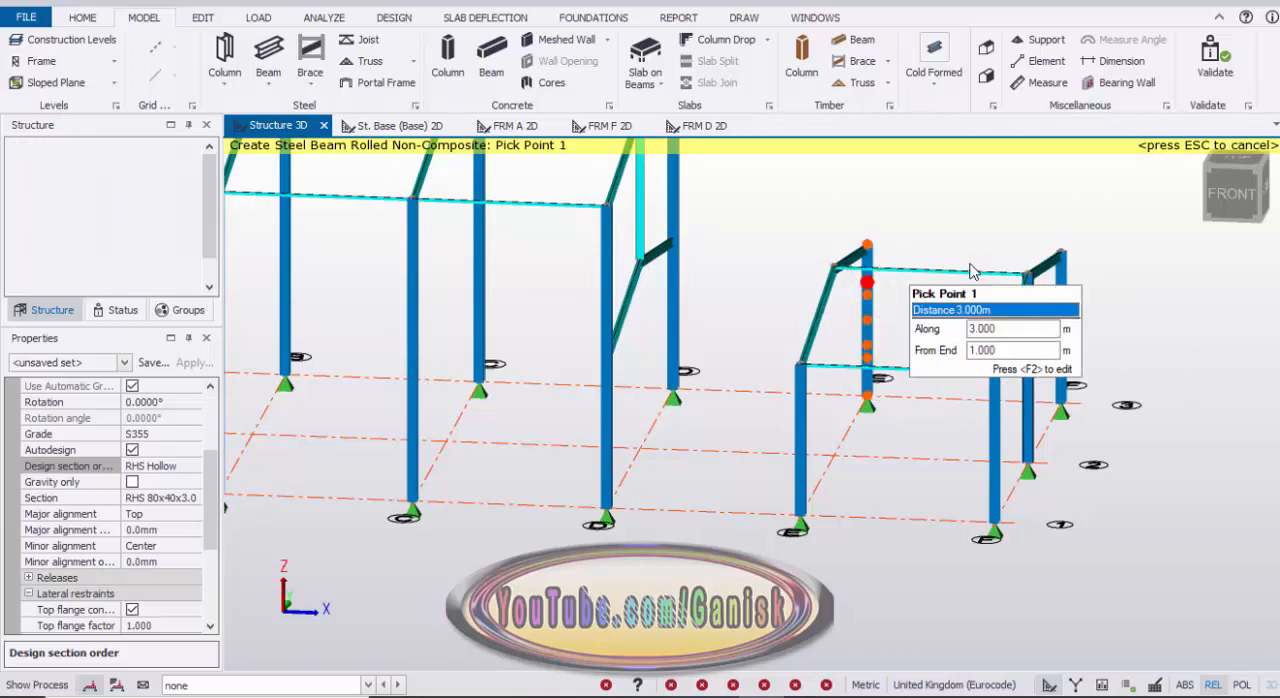
pyautogui.click(1063, 256)
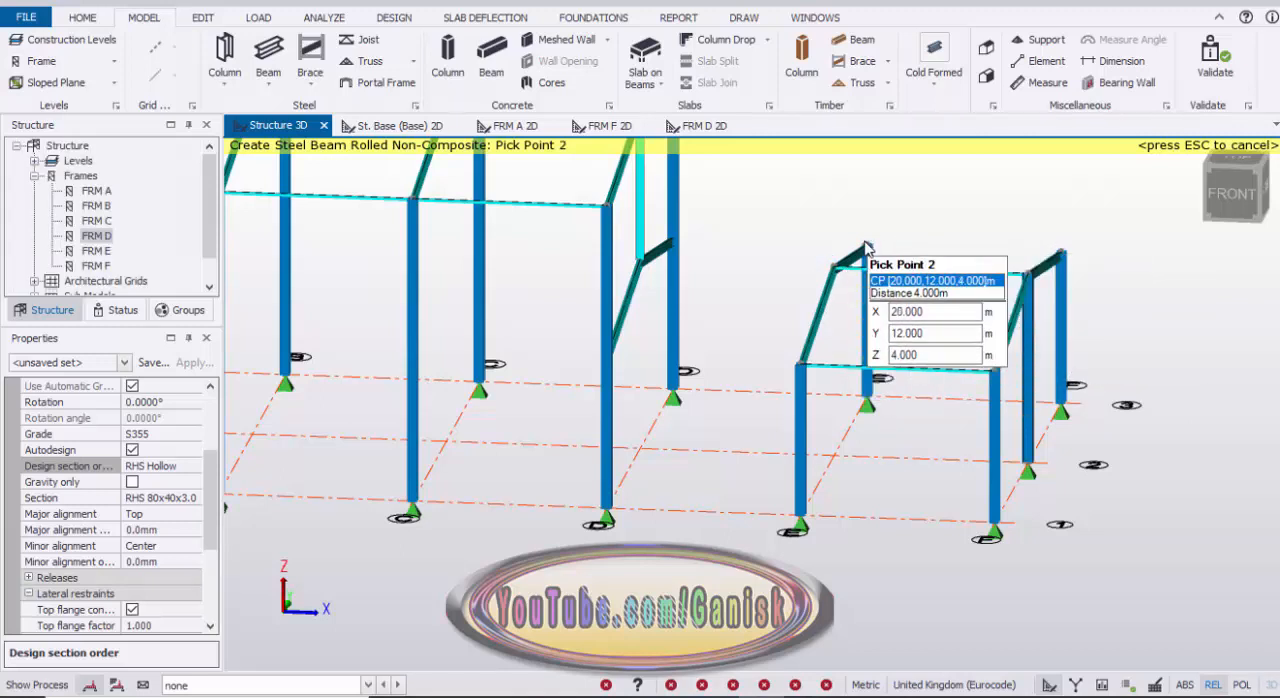
pyautogui.click(843, 331)
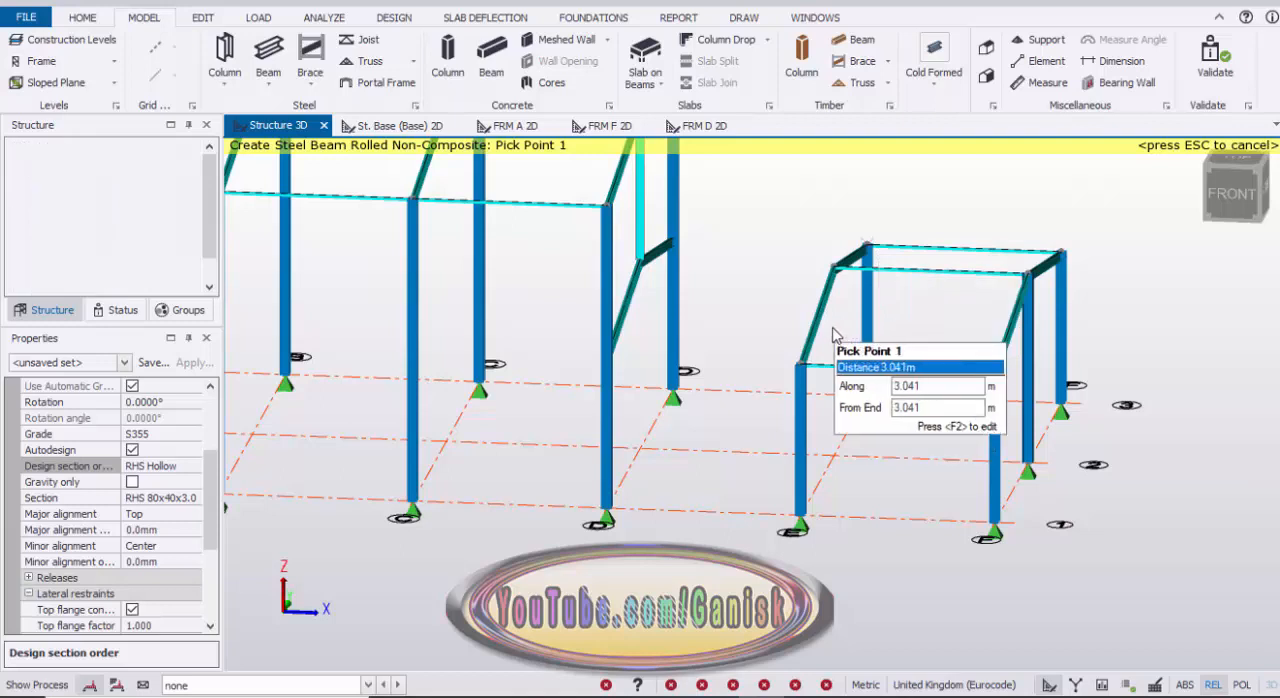
pyautogui.press('Escape')
# Step: Copy the three longitudinal beams between frames E and F into bay D–E, using the F/1 base node as reference
pyautogui.scroll(-3, 886, 326)
pyautogui.moveTo(978, 239)
pyautogui.mouseDown(button='right')
pyautogui.moveTo(972, 212)
pyautogui.moveTo(954, 234)
pyautogui.mouseUp(button='right')
pyautogui.scroll(2, 895, 350)
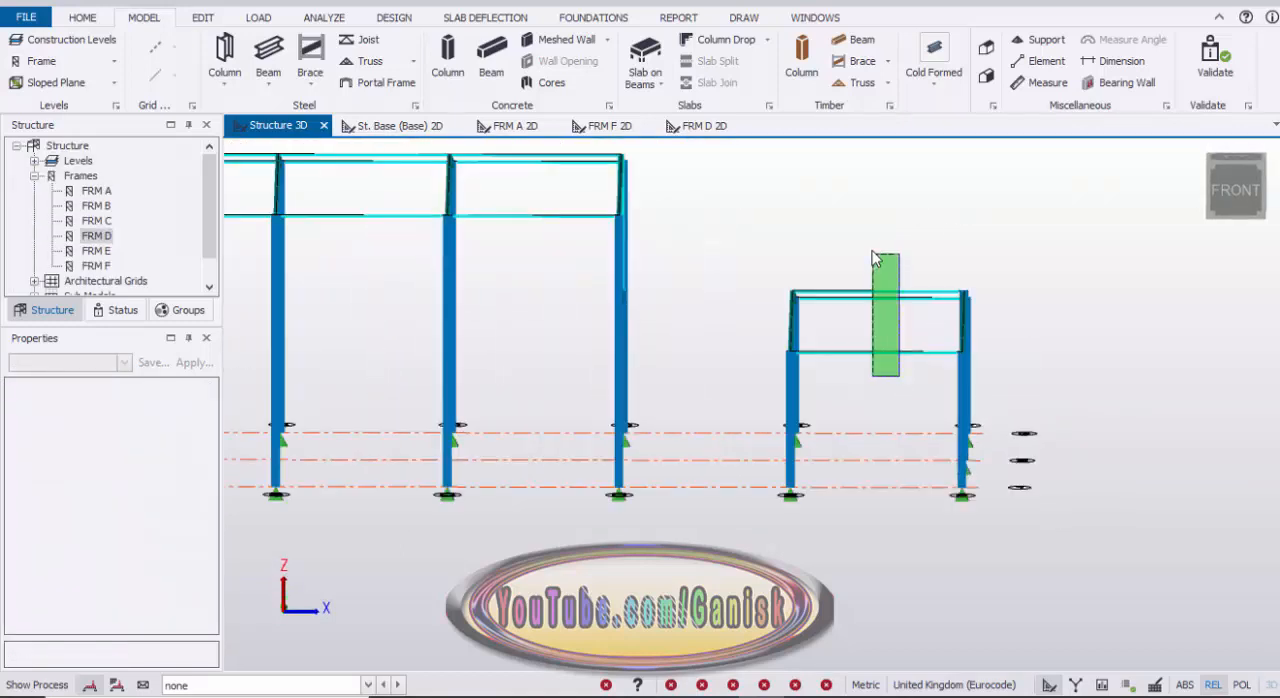
pyautogui.moveTo(872, 258); pyautogui.dragTo(873, 257)
pyautogui.moveTo(969, 207); pyautogui.dragTo(1021, 245, button='right')
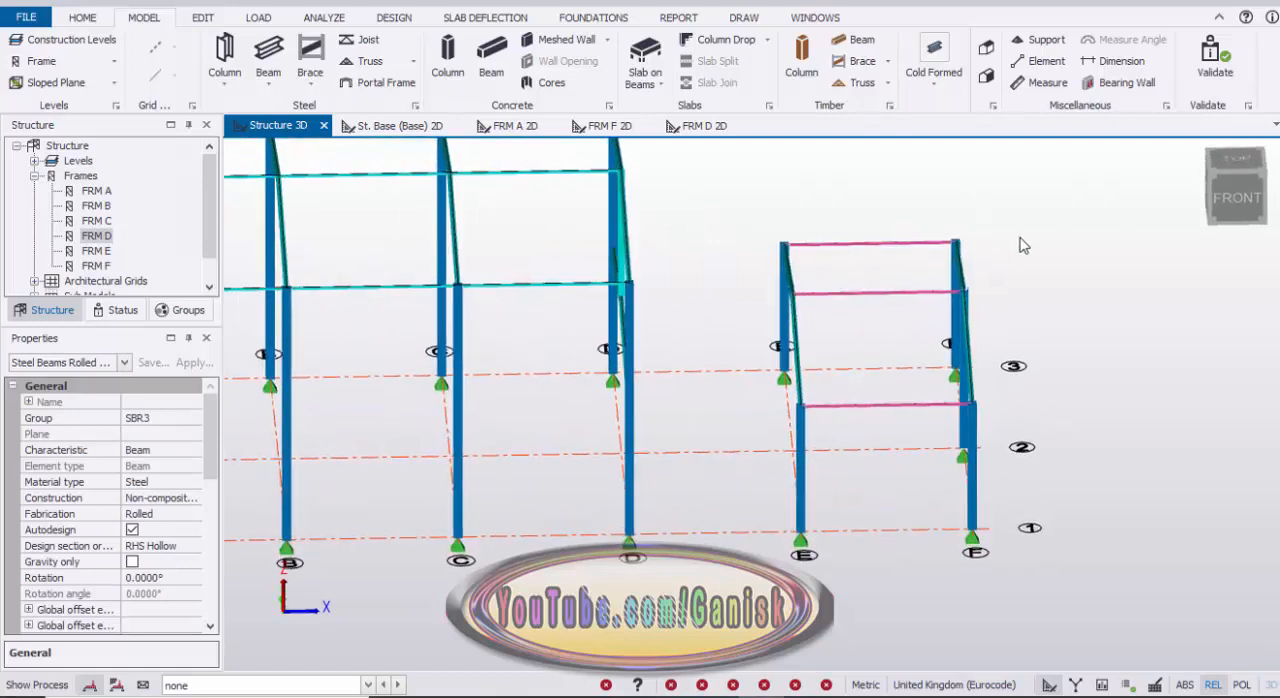
pyautogui.rightClick(1021, 231)
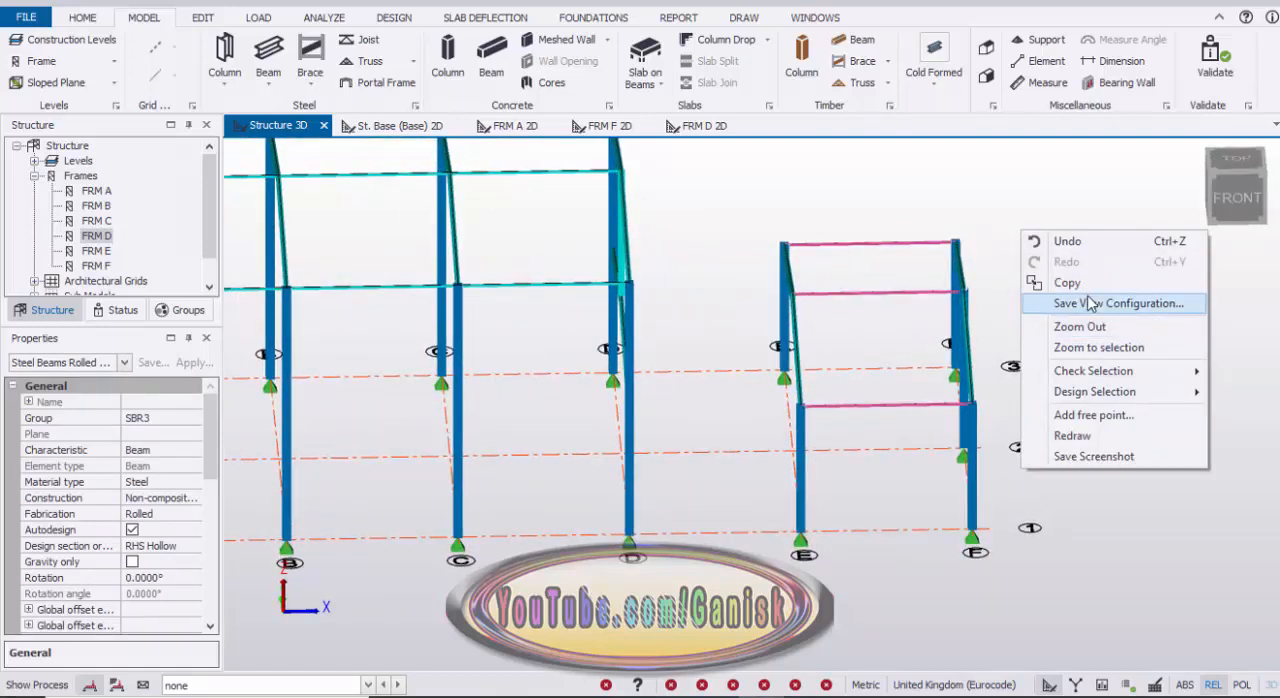
pyautogui.click(1086, 284)
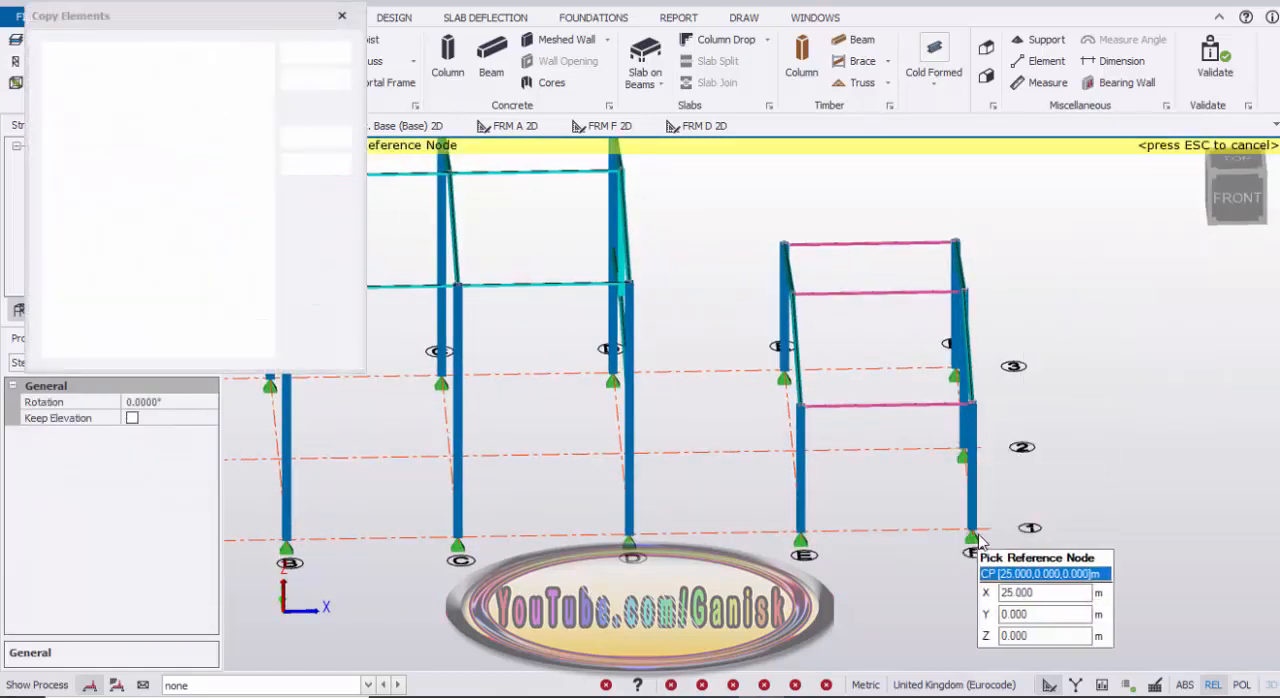
pyautogui.click(974, 537)
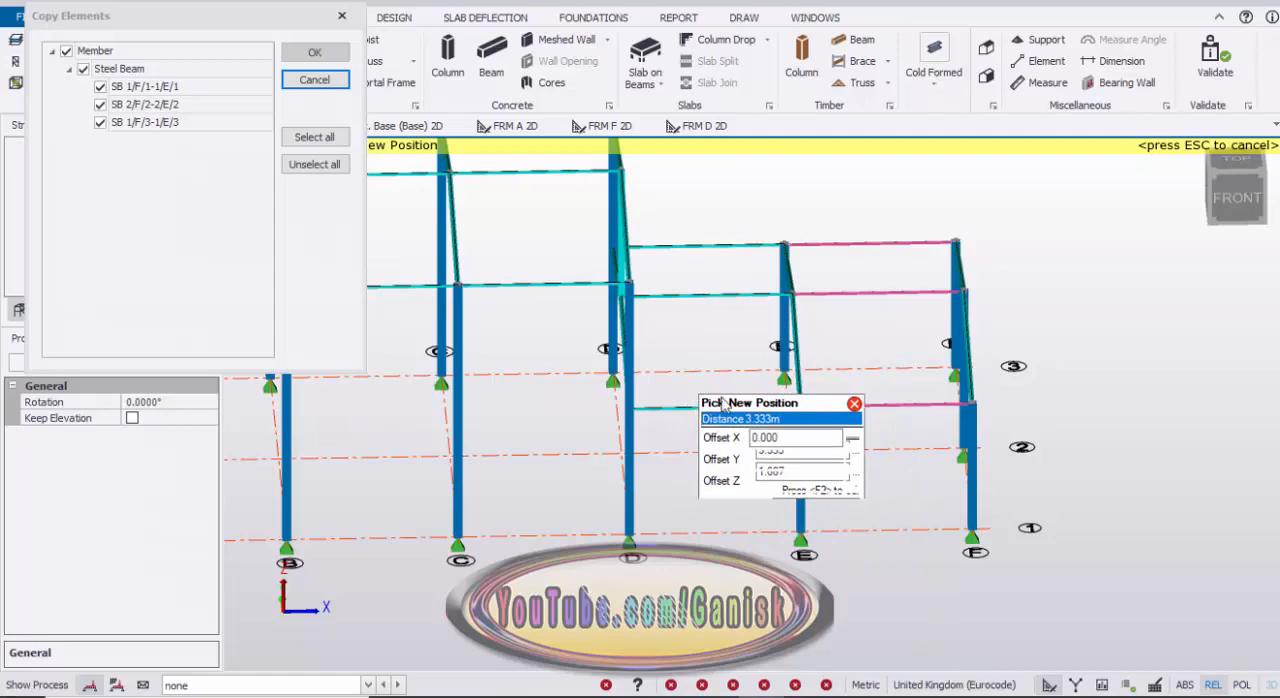
pyautogui.click(726, 402)
pyautogui.scroll(-3, 729, 490)
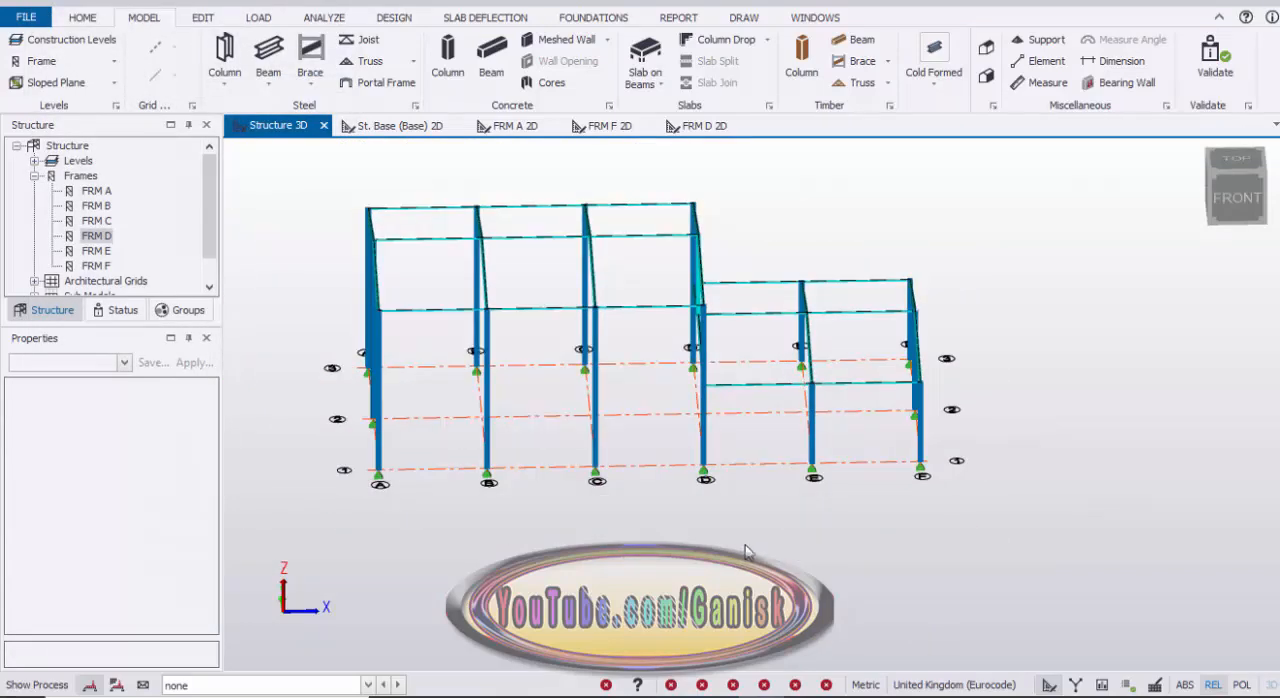
# Step: Start copying the grid 1 and grid 3 eaves beams of bay E–F, using the F/1 base node as reference
pyautogui.moveTo(740, 532); pyautogui.dragTo(624, 338, button='right')
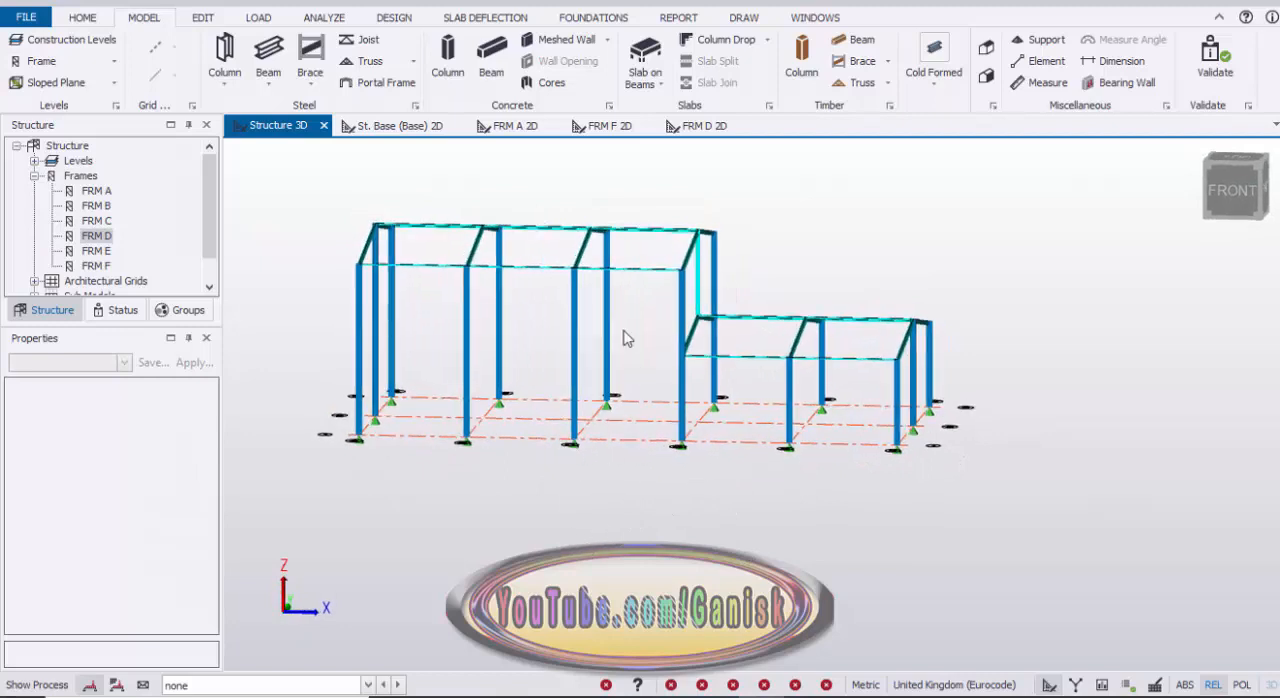
pyautogui.moveTo(757, 537); pyautogui.dragTo(875, 428, button='right')
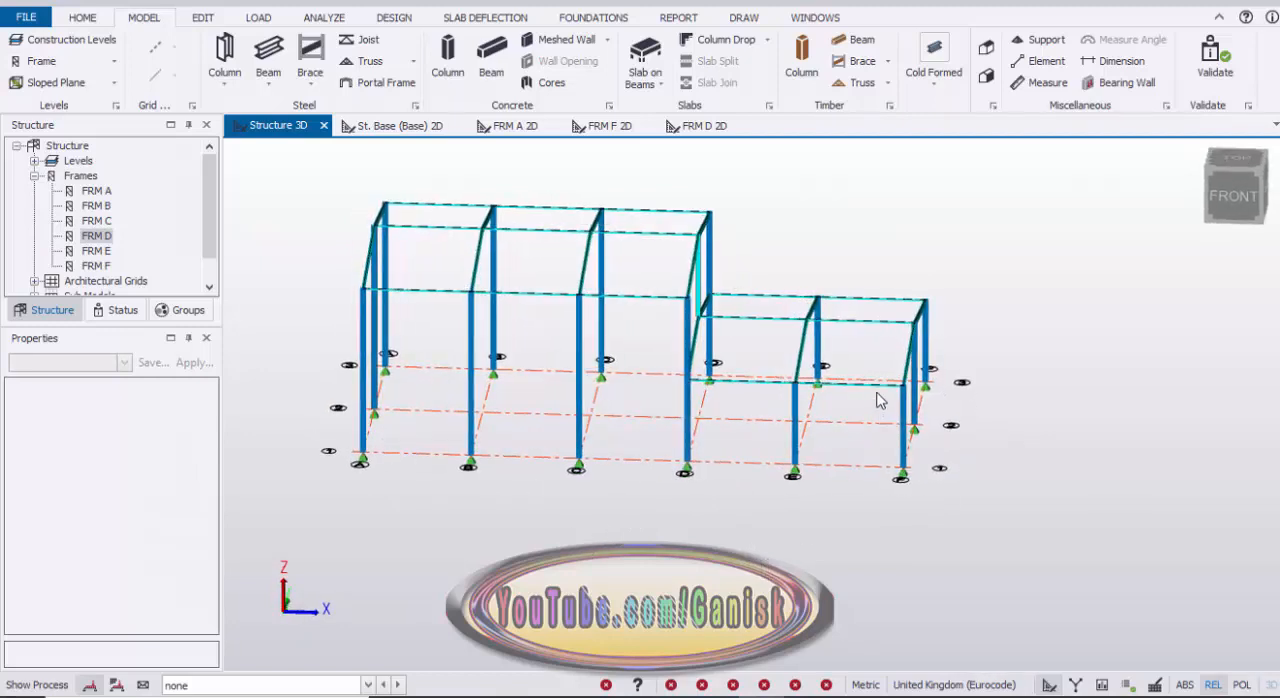
pyautogui.click(875, 340)
pyautogui.click(909, 305)
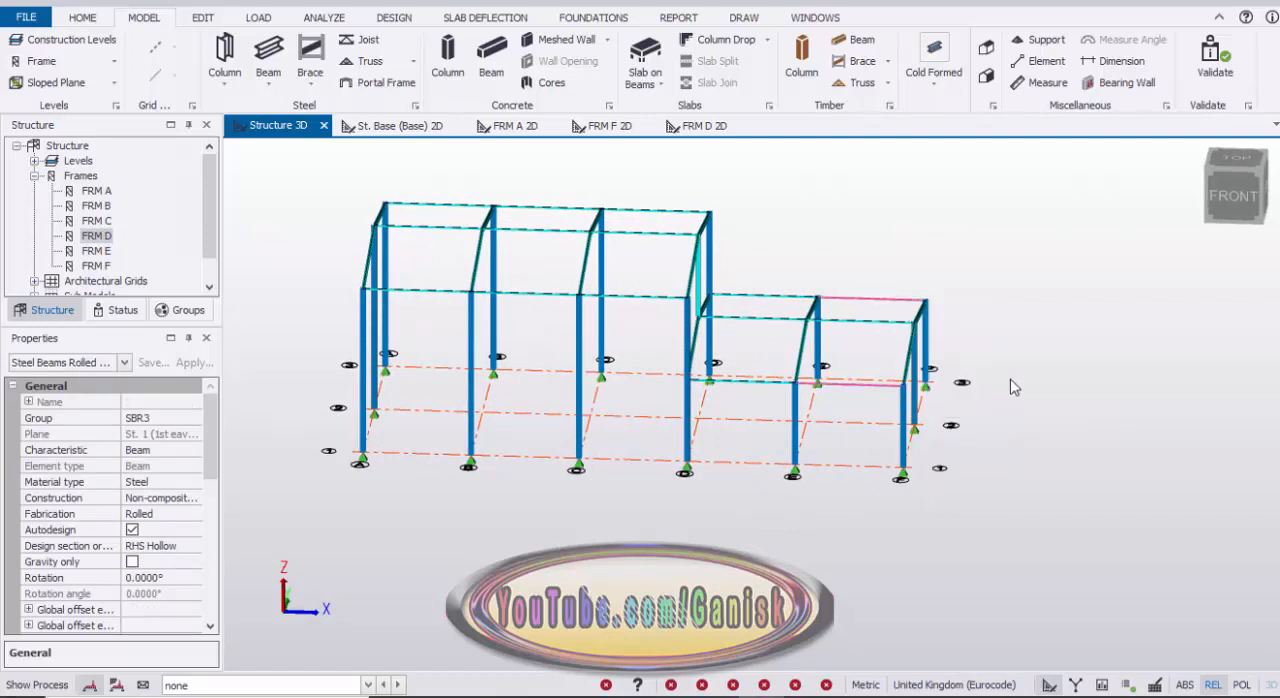
pyautogui.keyDown('shift'); pyautogui.moveTo(1010, 387); pyautogui.dragTo(1008, 312, button='middle'); pyautogui.keyUp('shift')
pyautogui.rightClick(1000, 272)
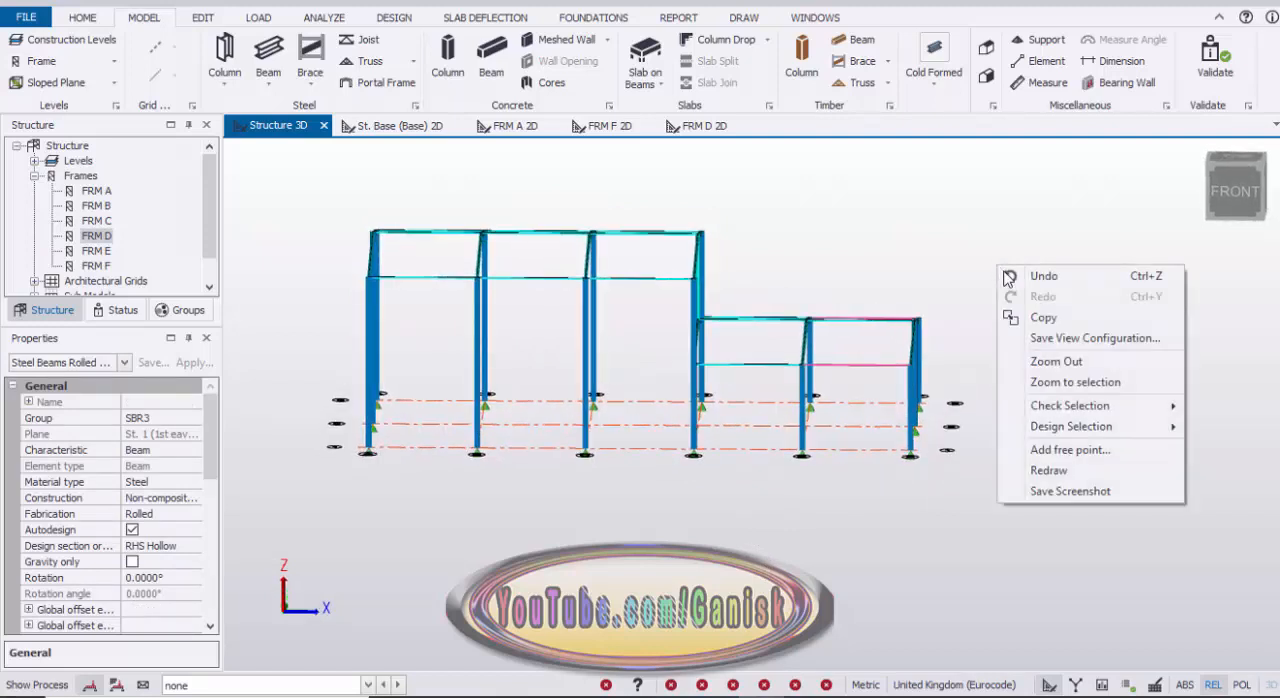
pyautogui.click(1042, 320)
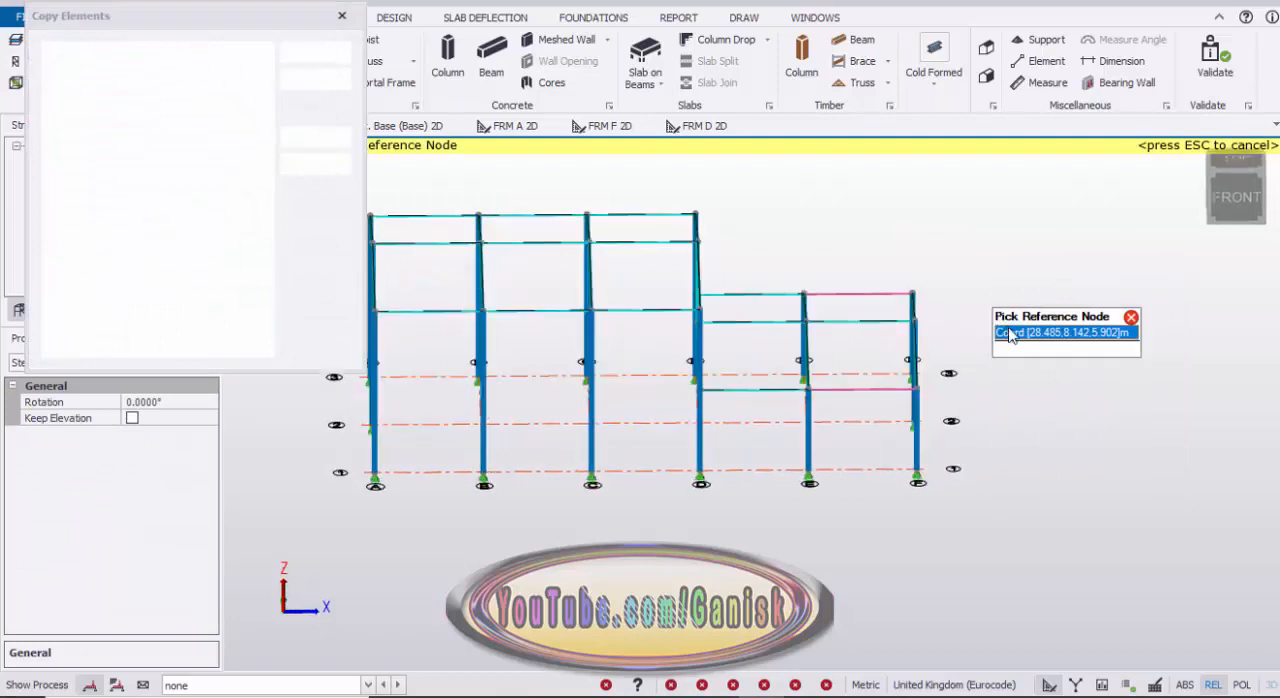
pyautogui.click(918, 476)
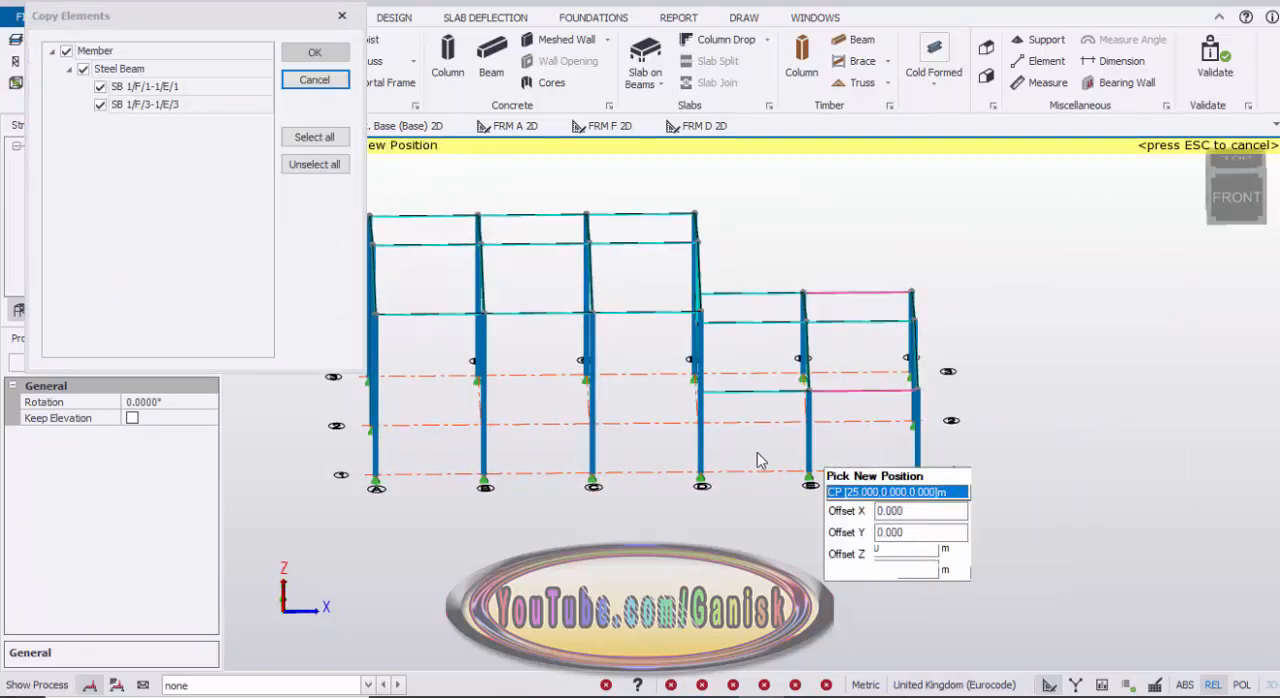
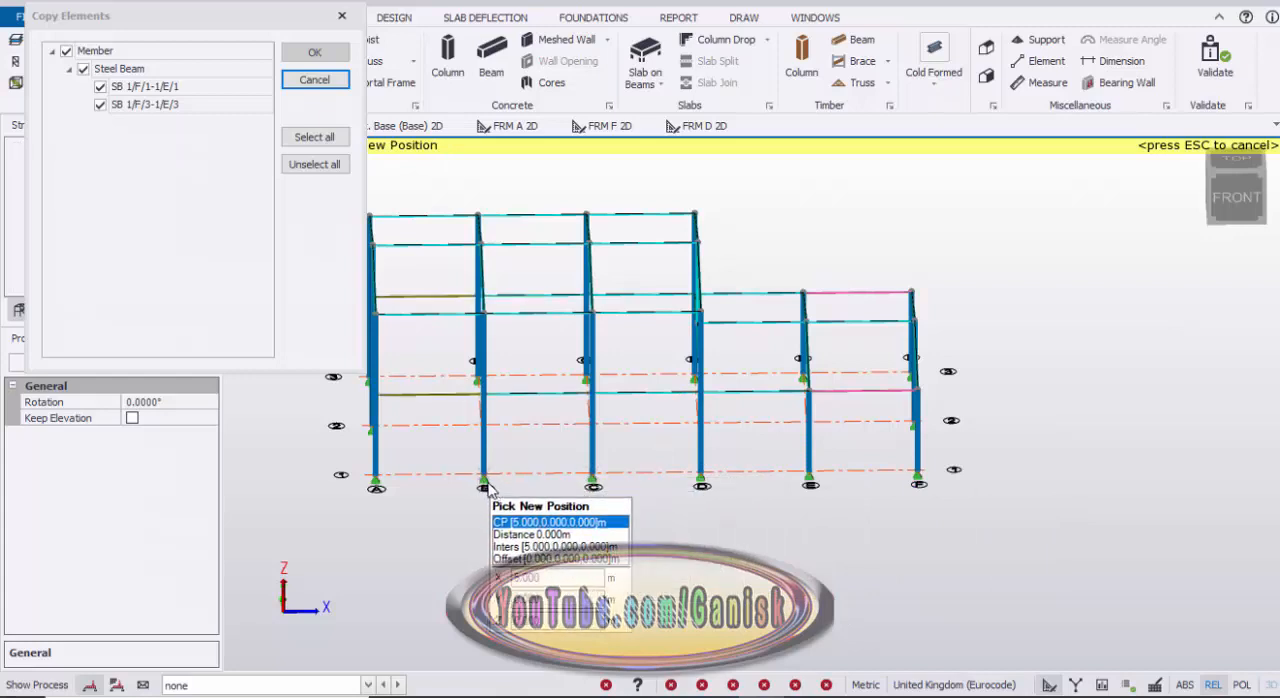
# Step: Copy the grid 1 and grid 3 eaves beams into bay A–B by placing them at the B/1 base node, finishing the copy
pyautogui.click(486, 490)
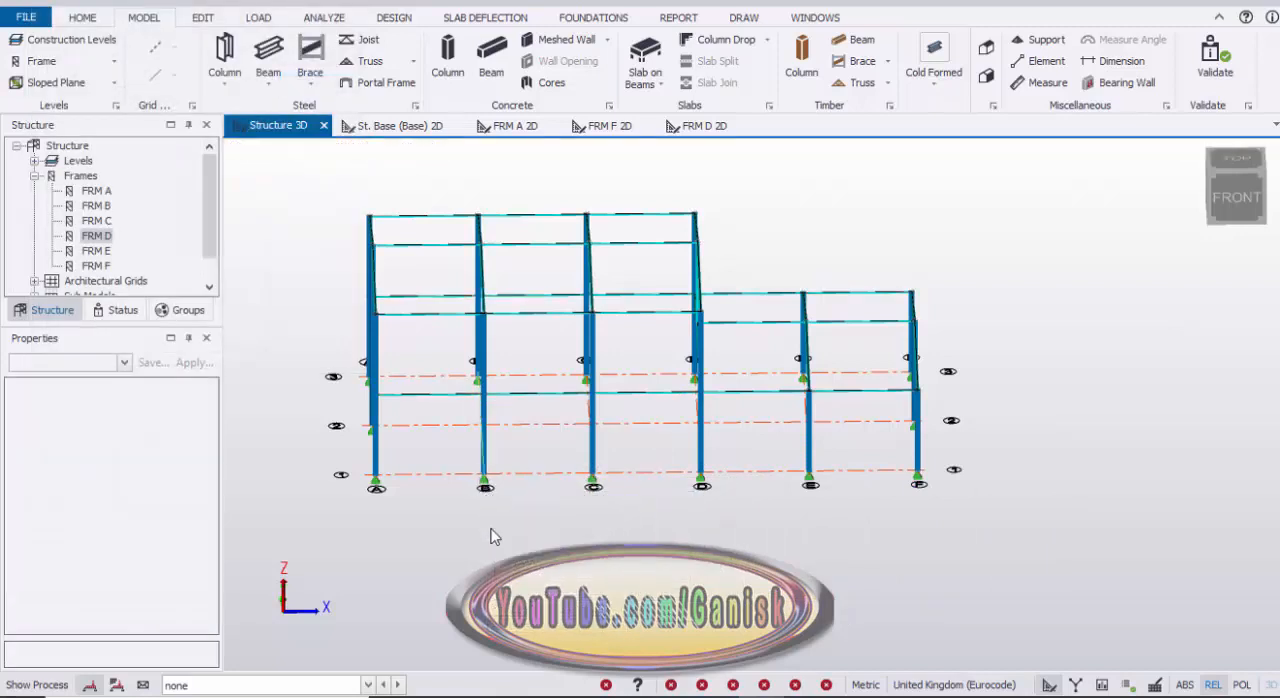
pyautogui.moveTo(486, 491); pyautogui.dragTo(390, 363, button='middle')
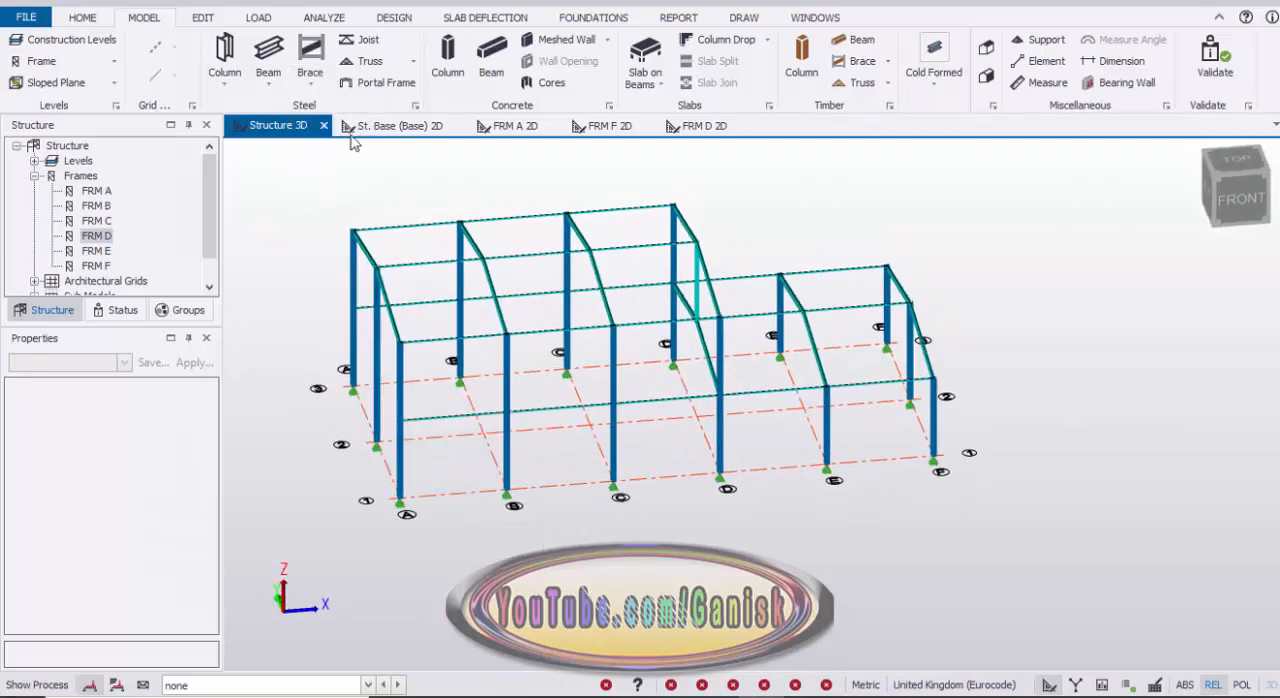
# Step: Place steel X braces across both roof slopes of bay A–B, between the eaves at 8 m and the ridge at 9 m
pyautogui.scroll(4, 378, 333)
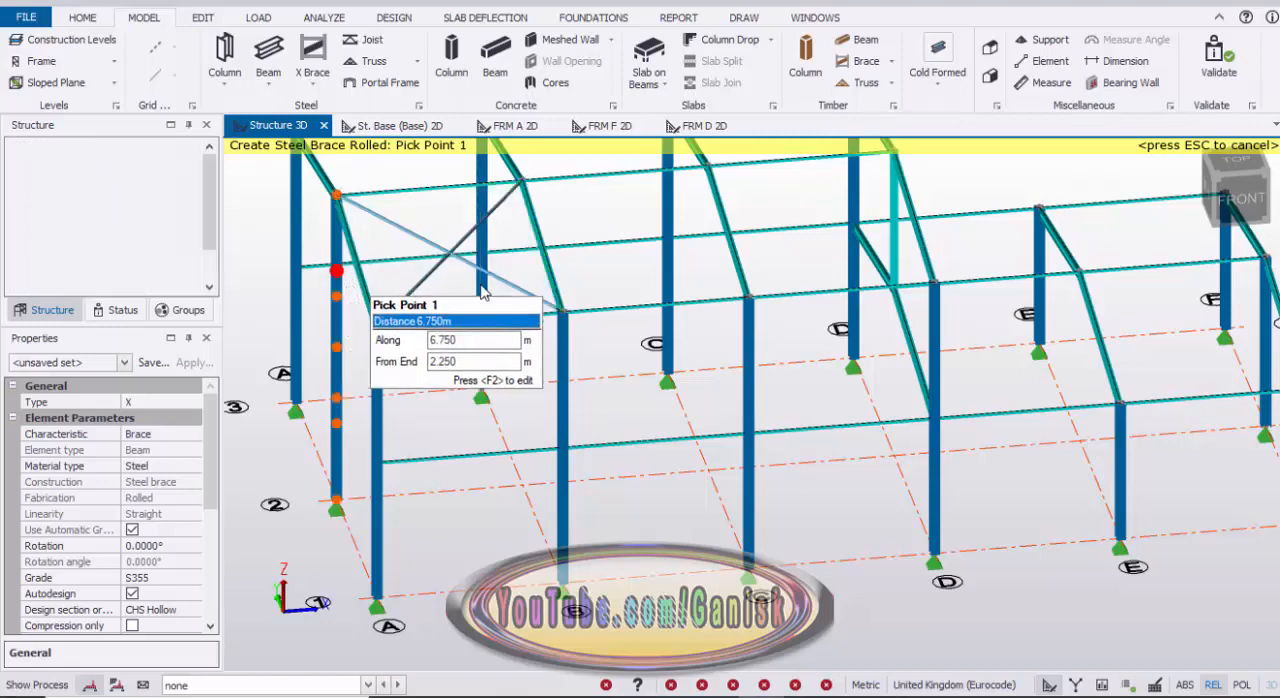
pyautogui.press('Down')
pyautogui.press('Down')
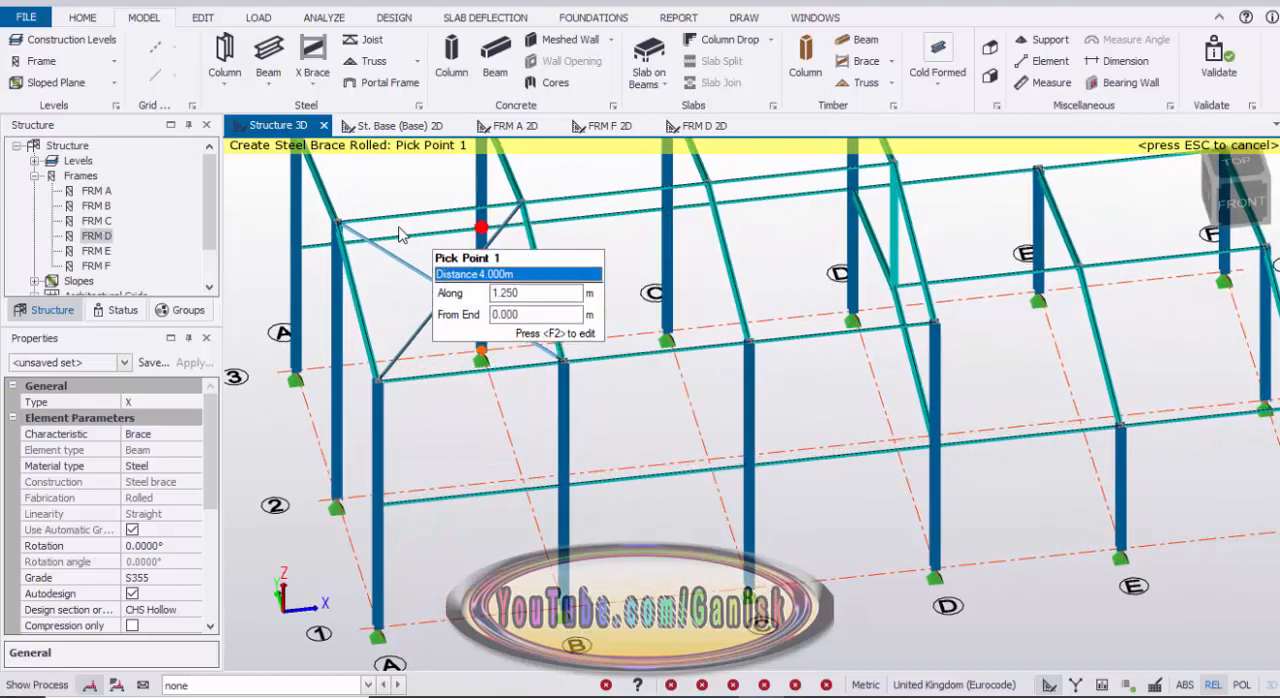
pyautogui.scroll(-2, 399, 234)
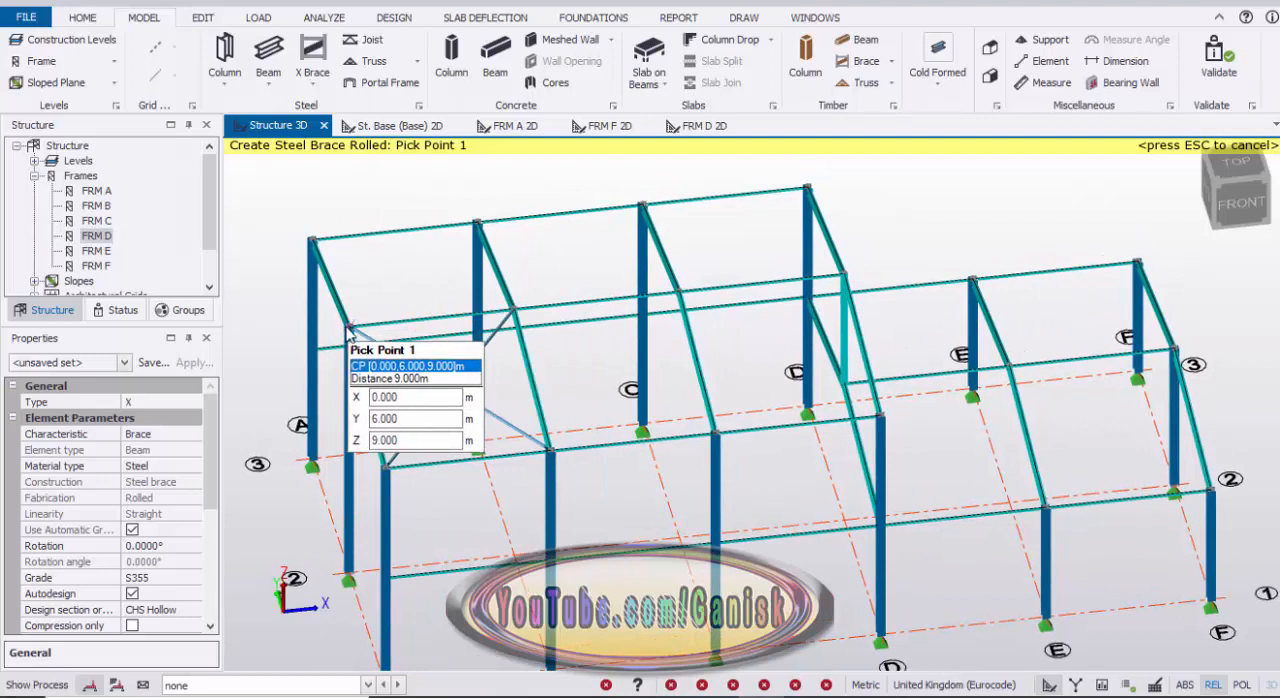
pyautogui.click(349, 327)
pyautogui.click(510, 287)
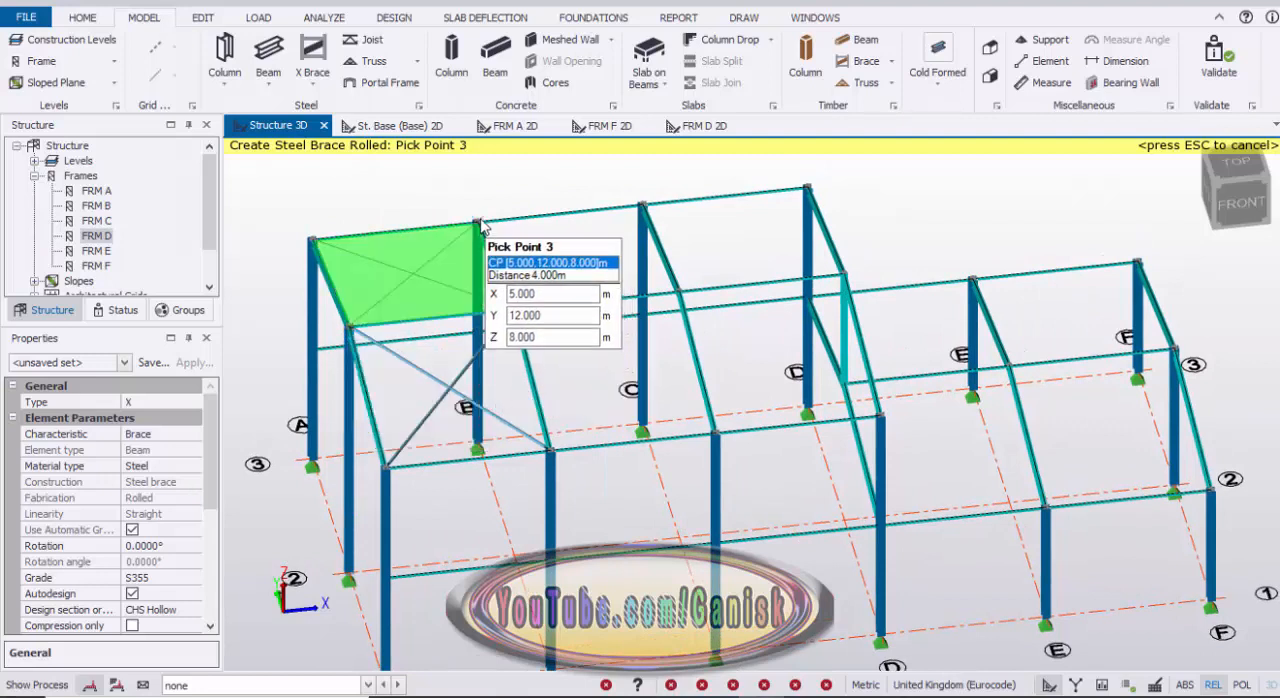
pyautogui.click(480, 224)
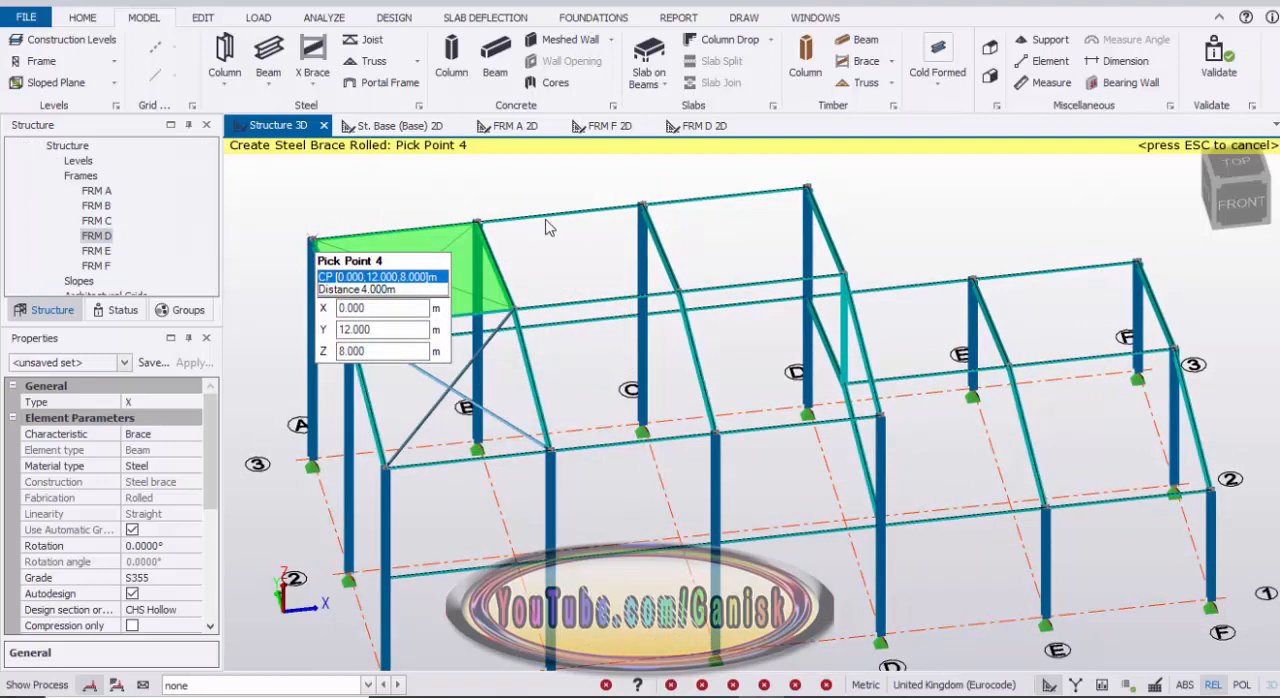
# Step: Place an X brace in the grid 1 wall of bay A–B, between the 4 m beam and the 8 m eaves
pyautogui.scroll(-2, 540, 322)
pyautogui.moveTo(534, 358); pyautogui.dragTo(630, 283, button='right')
pyautogui.scroll(2, 500, 346)
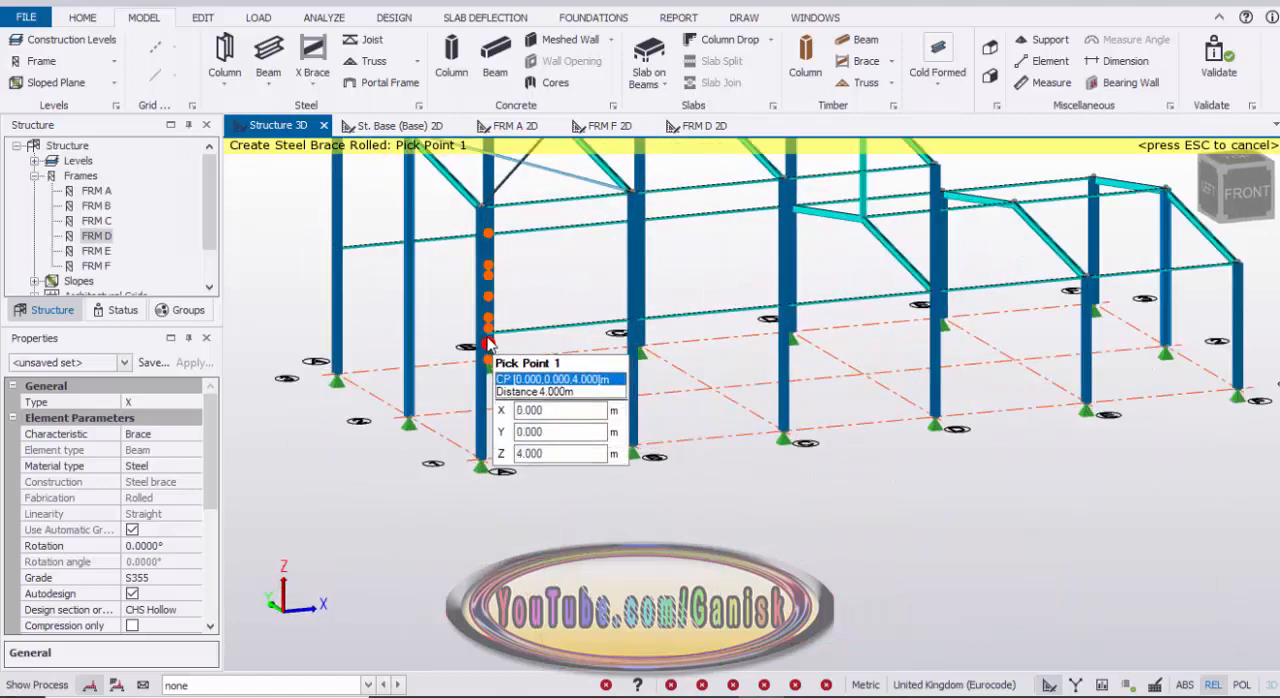
pyautogui.click(497, 340)
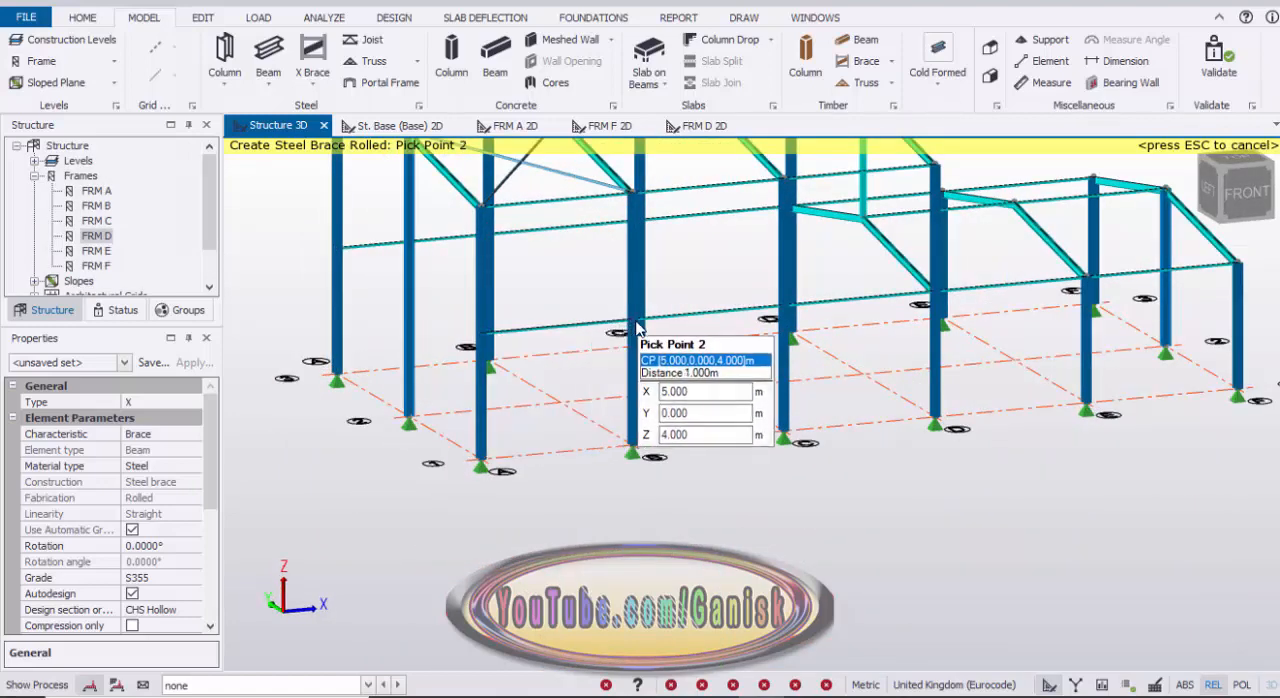
pyautogui.click(642, 332)
pyautogui.click(643, 206)
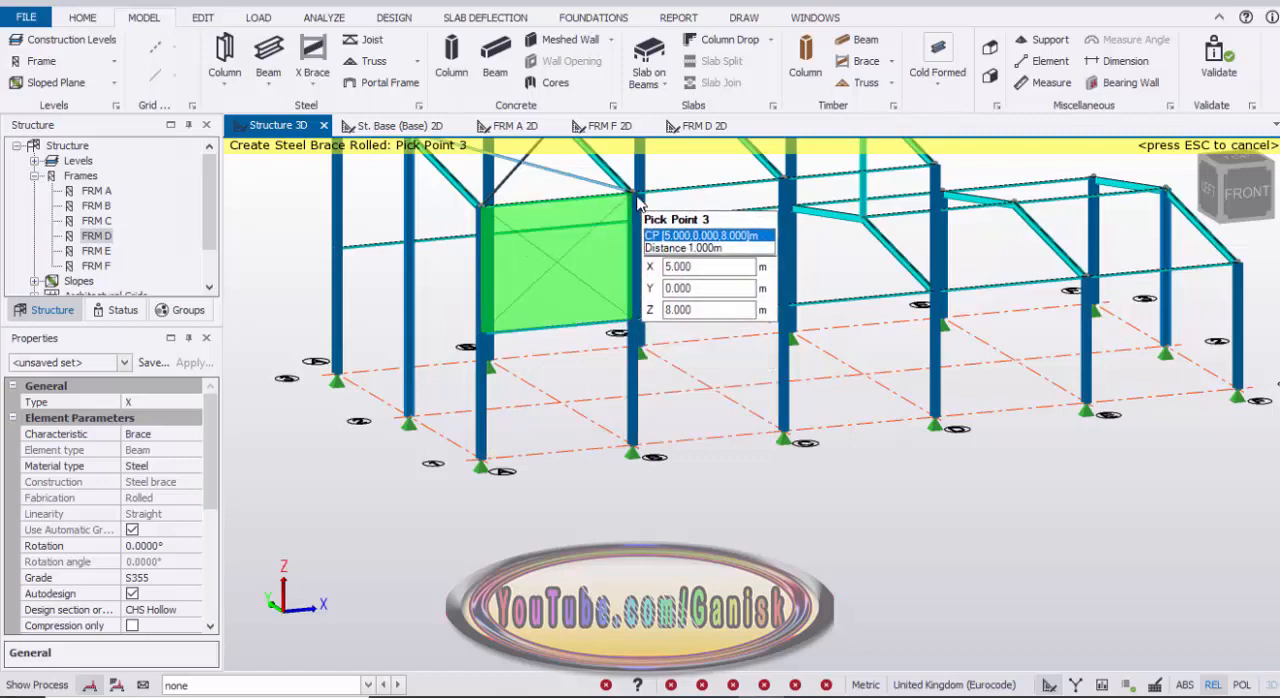
pyautogui.click(483, 208)
# Step: Place an X brace in the grid 1 wall of bay A–B, from the column bases to the 4 m beam
pyautogui.moveTo(531, 386); pyautogui.dragTo(537, 330, button='middle')
pyautogui.click(492, 404)
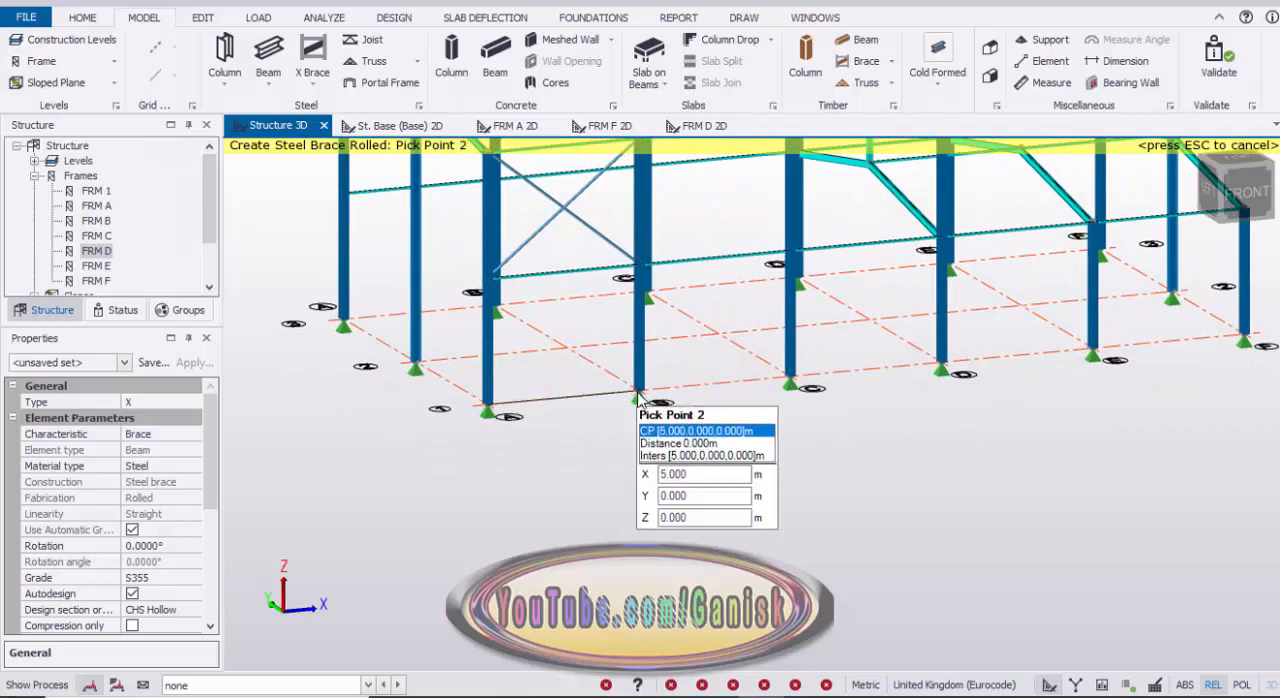
pyautogui.click(640, 393)
pyautogui.click(643, 268)
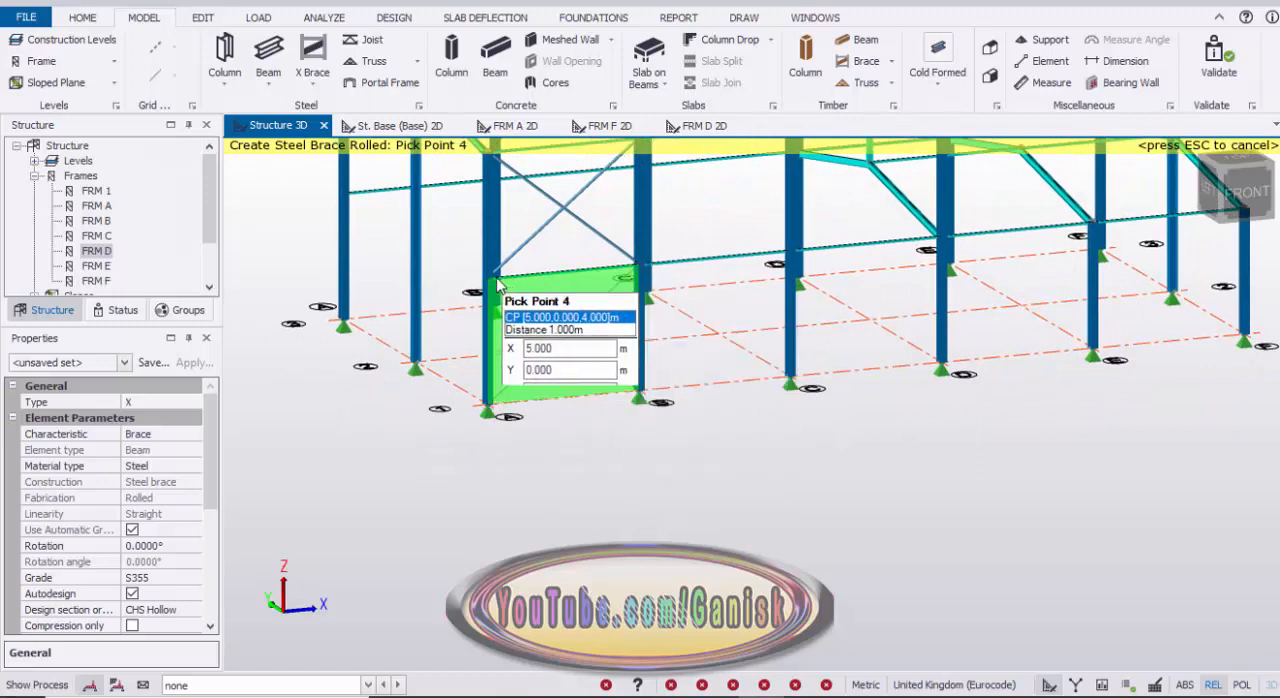
pyautogui.click(561, 317)
# Step: Place an X brace in the grid 3 wall of bay A–B, from the column bases to the 4 m beam
pyautogui.scroll(-6, 561, 317)
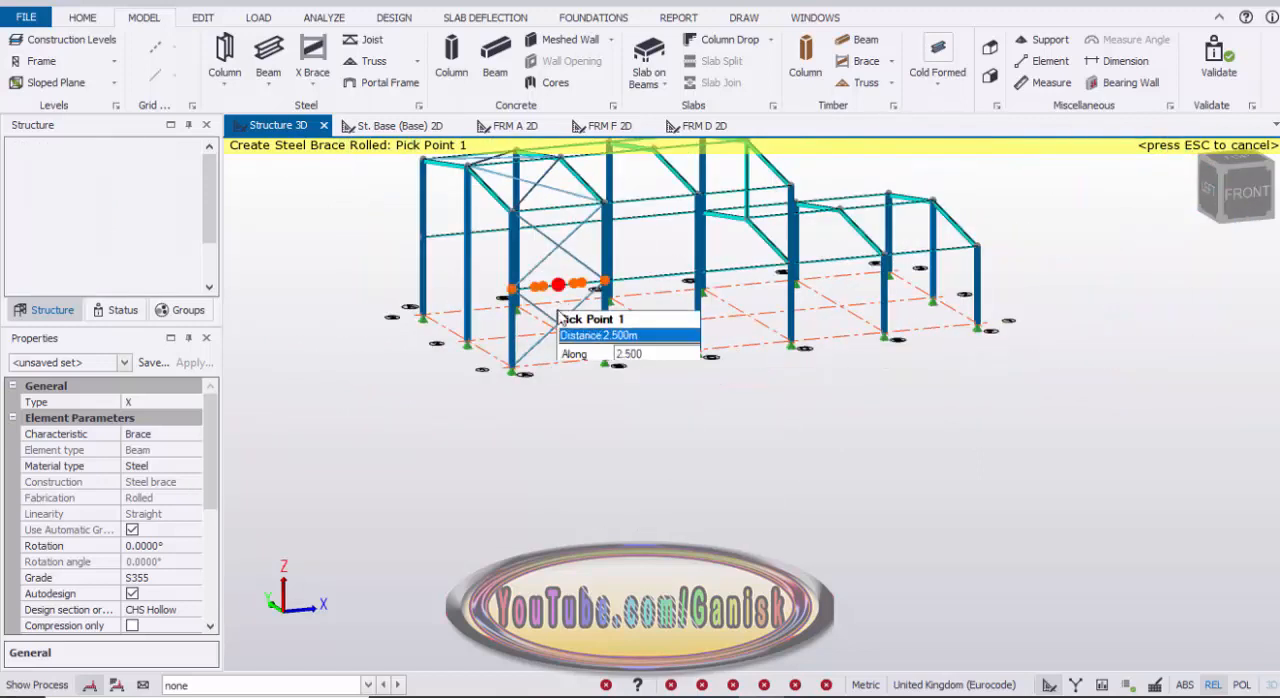
pyautogui.scroll(8, 700, 330)
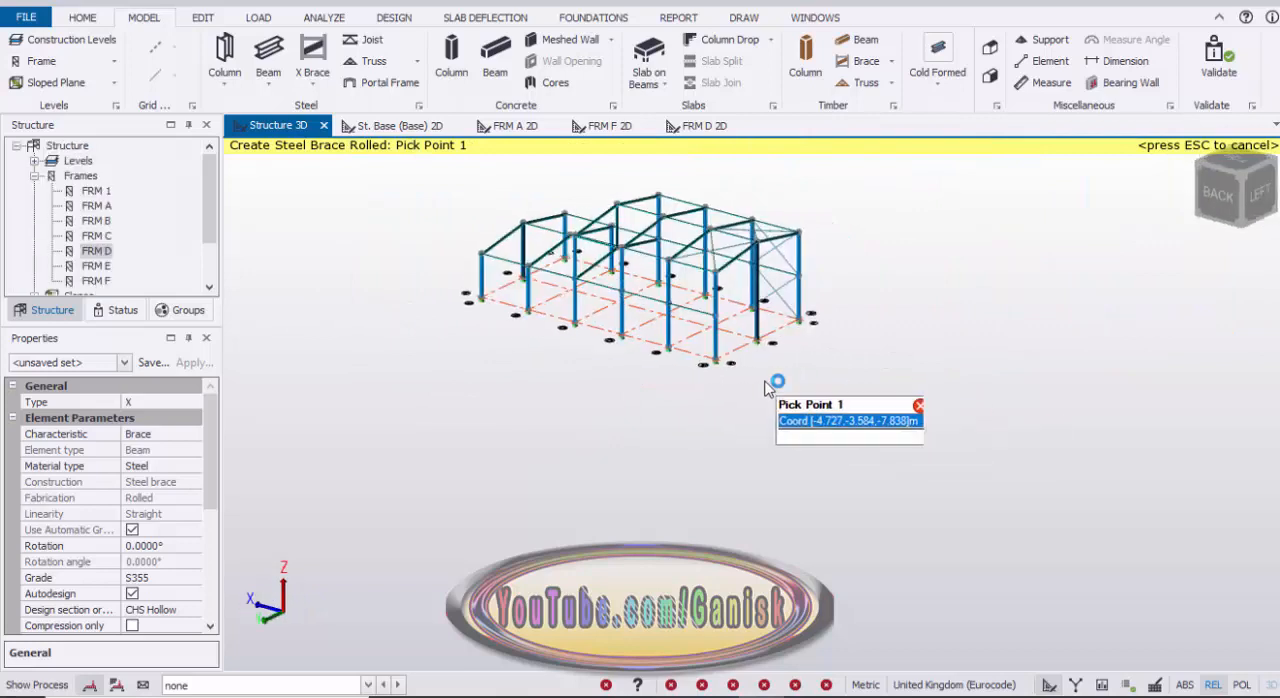
pyautogui.scroll(1, 633, 320)
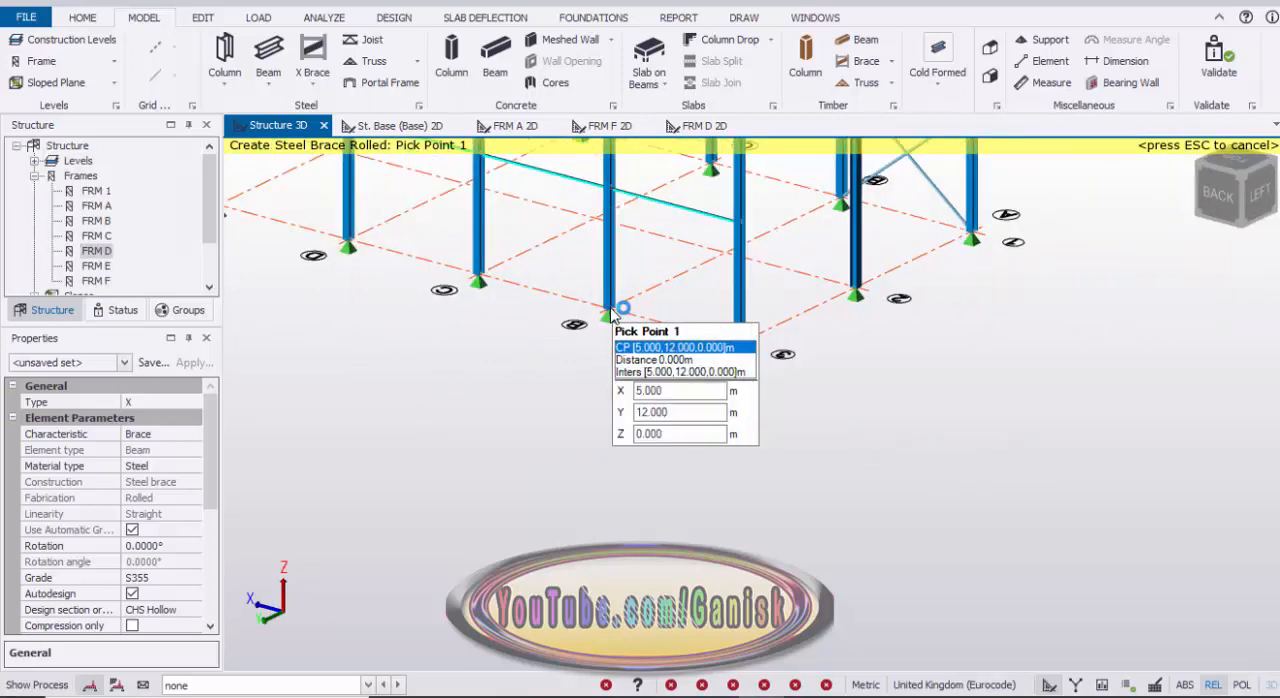
pyautogui.click(610, 317)
pyautogui.click(751, 262)
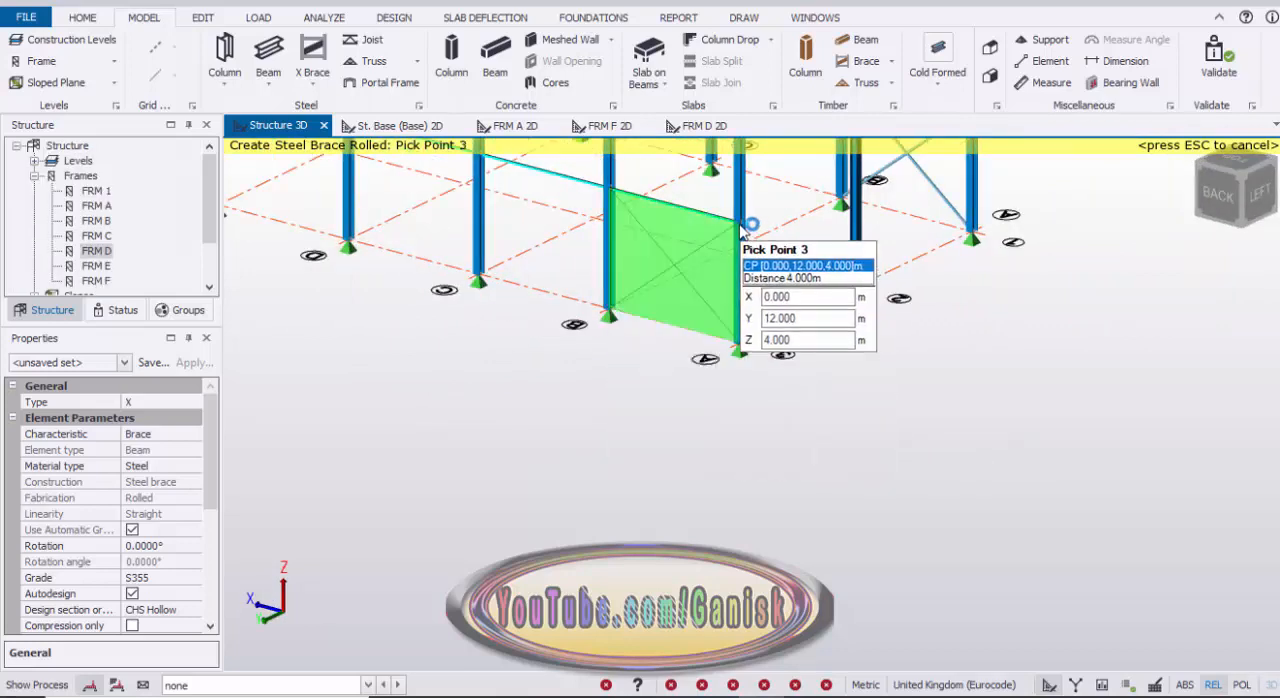
pyautogui.click(706, 220)
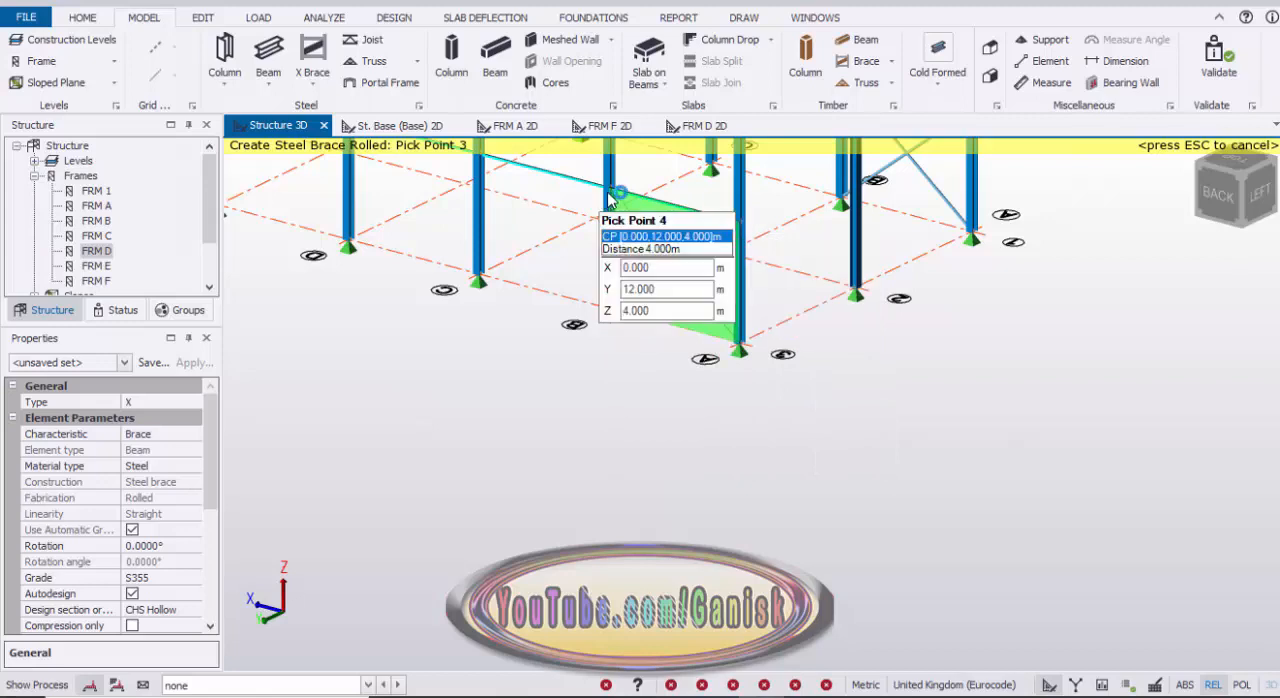
pyautogui.click(563, 287)
# Step: Place an X brace in the grid 3 wall of bay A–B between 4 m and 8 m, finishing the brace command
pyautogui.scroll(2, 457, 443)
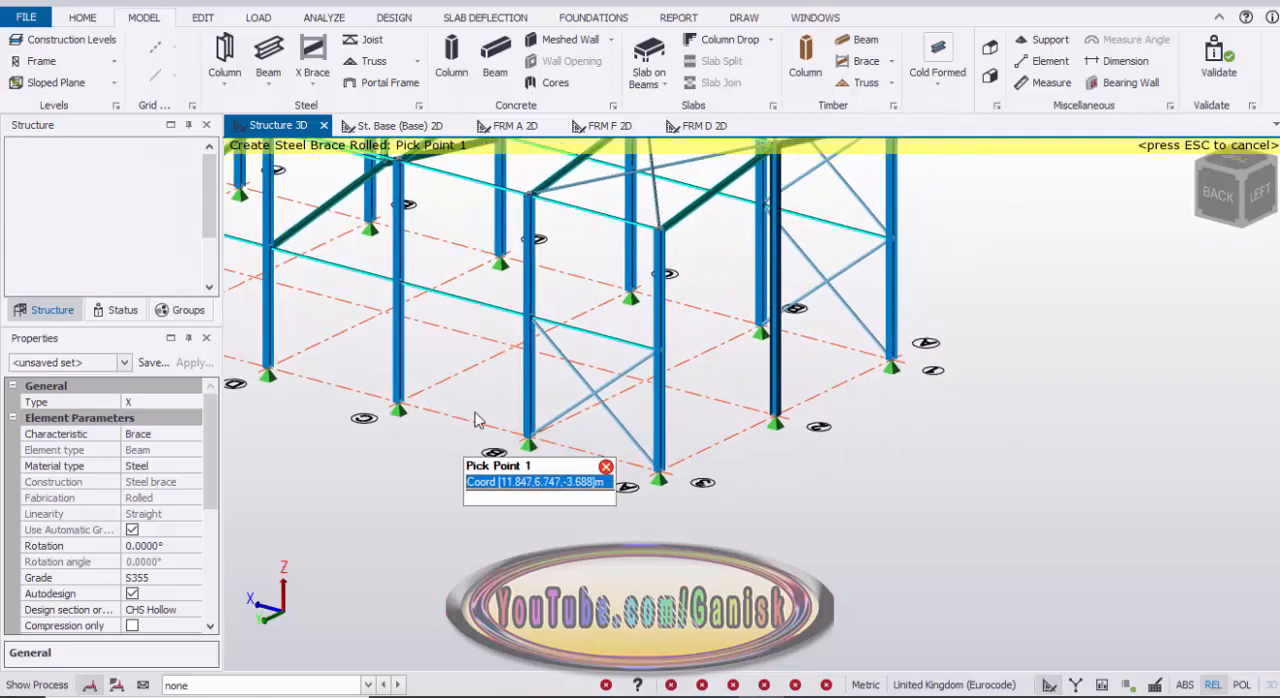
pyautogui.click(534, 320)
pyautogui.click(664, 349)
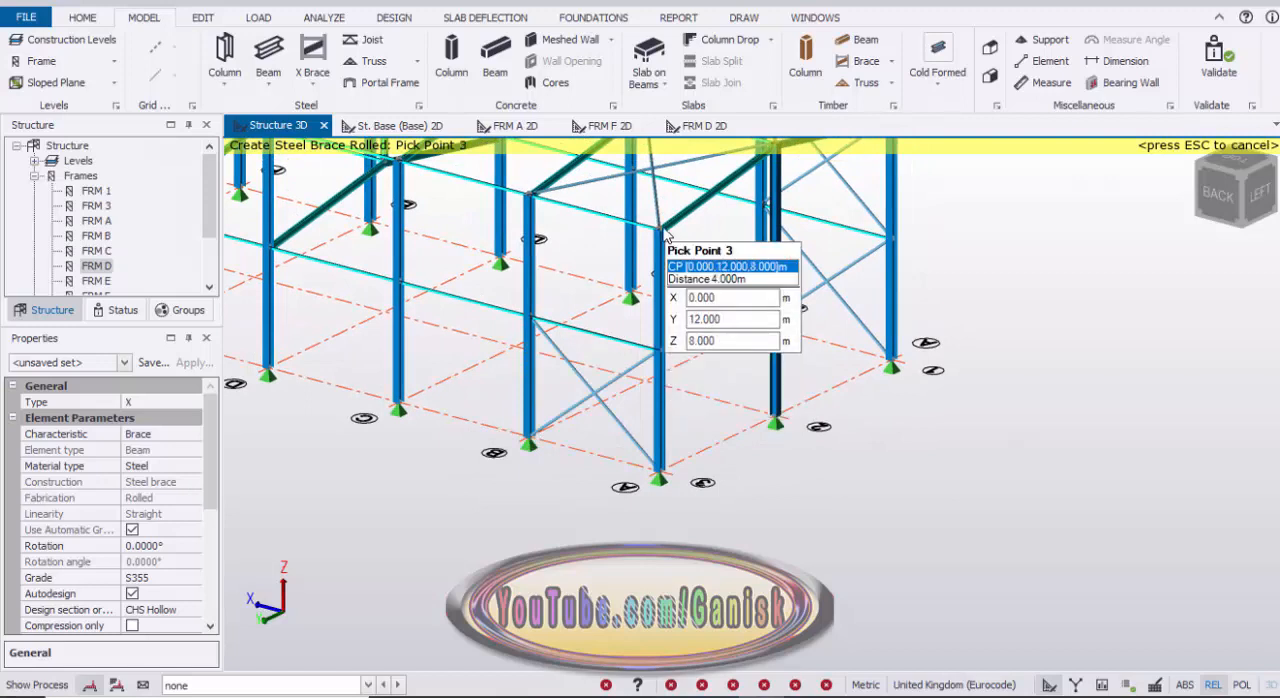
pyautogui.click(664, 234)
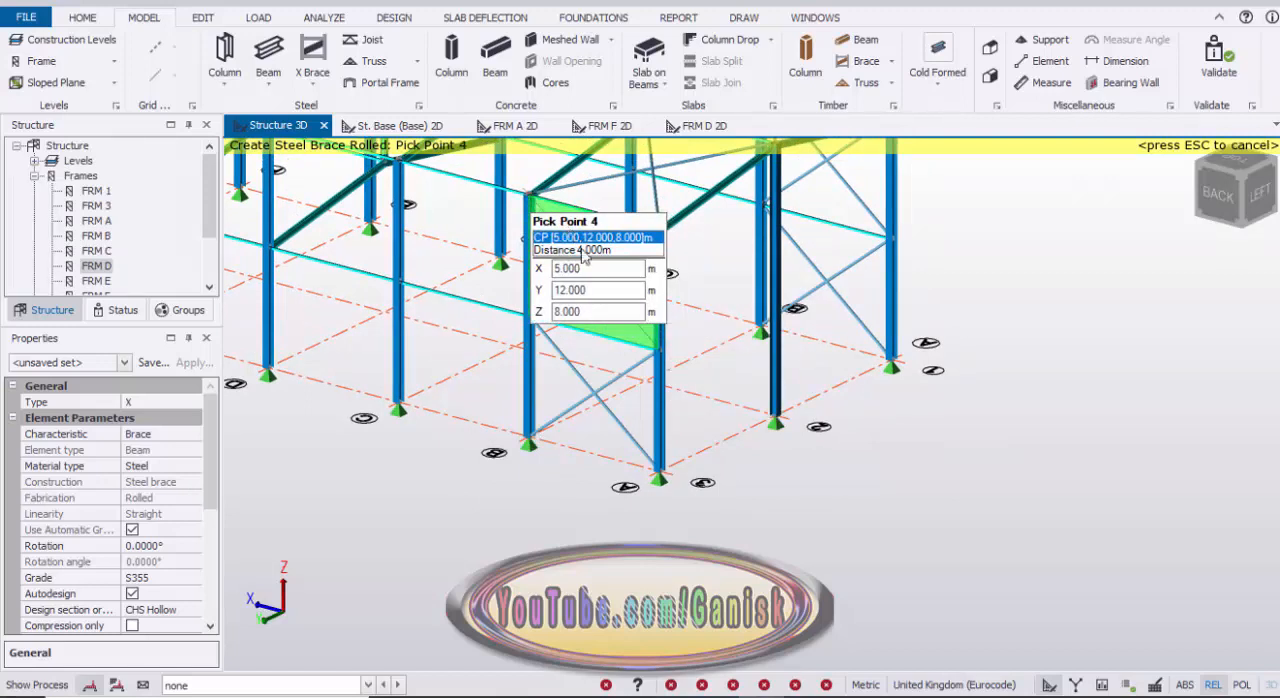
pyautogui.click(585, 255)
pyautogui.scroll(-4, 588, 300)
pyautogui.press('Escape')
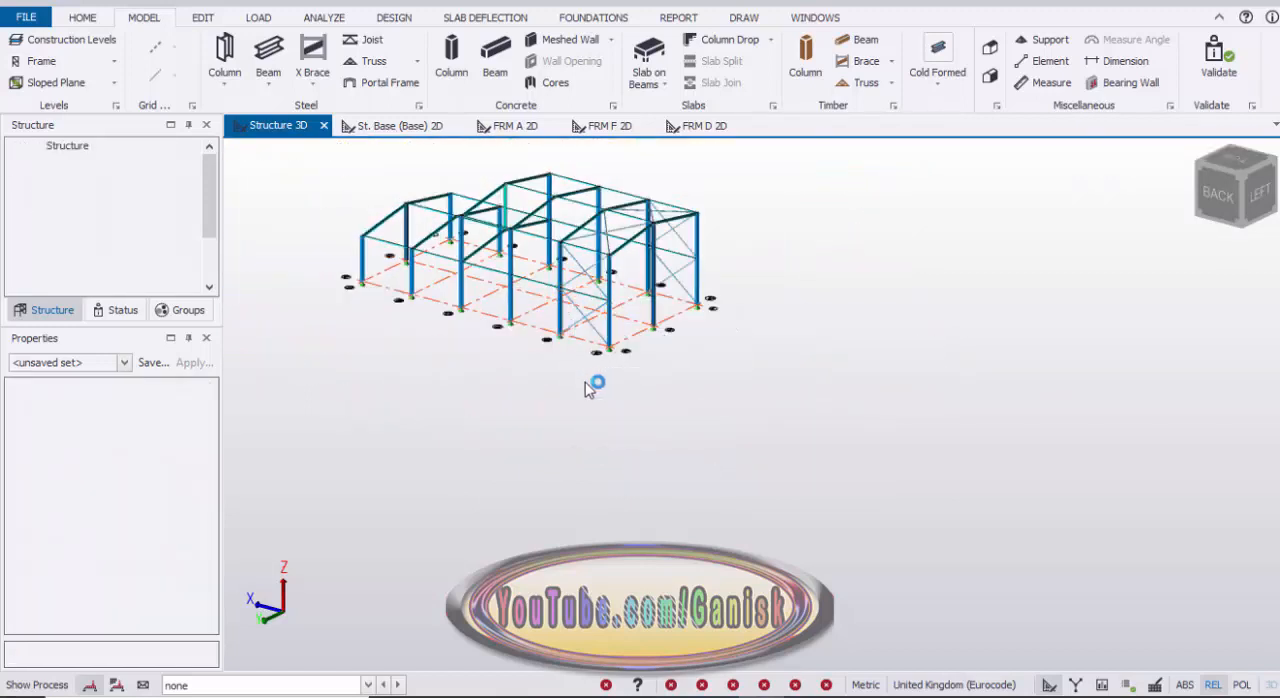
# Step: Select all six X brace pairs in the grid 1 and grid 3 walls and roof slopes of bay A–B
pyautogui.moveTo(755, 390); pyautogui.dragTo(418, 367, button='middle')
pyautogui.moveTo(418, 367); pyautogui.dragTo(434, 317, button='right')
pyautogui.scroll(4, 436, 318)
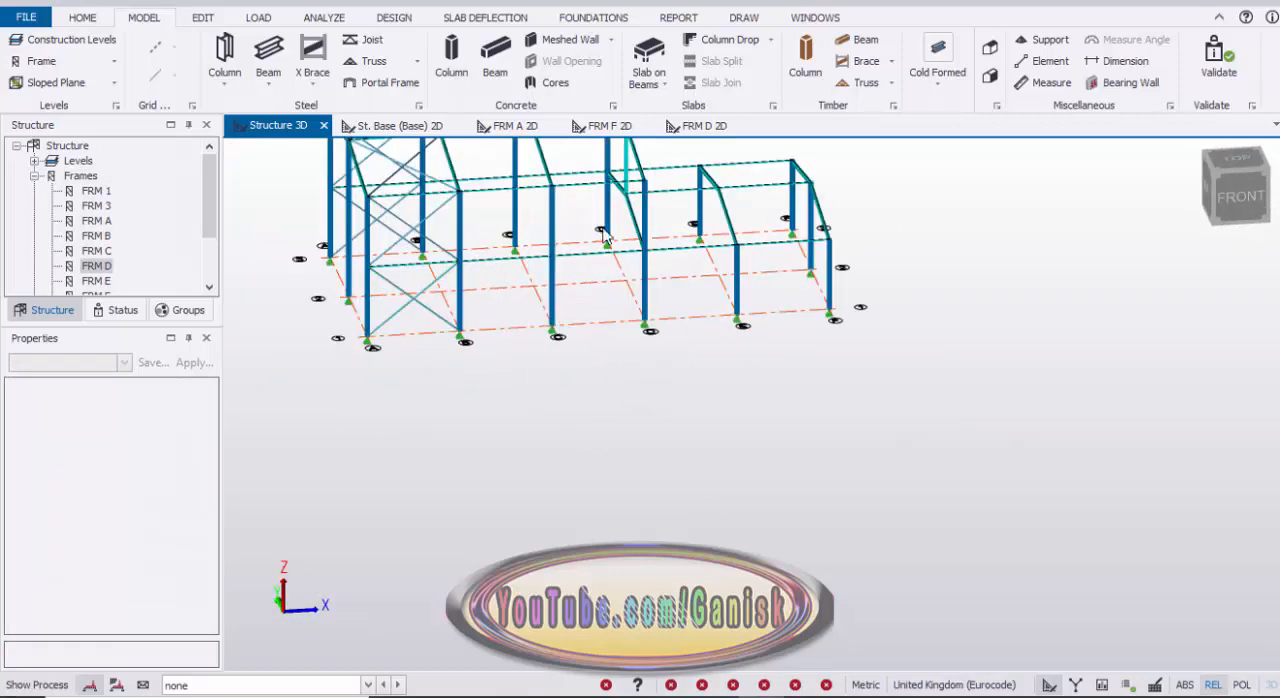
pyautogui.scroll(-2, 500, 380)
pyautogui.moveTo(498, 384); pyautogui.dragTo(560, 440, button='middle')
pyautogui.scroll(4, 509, 367)
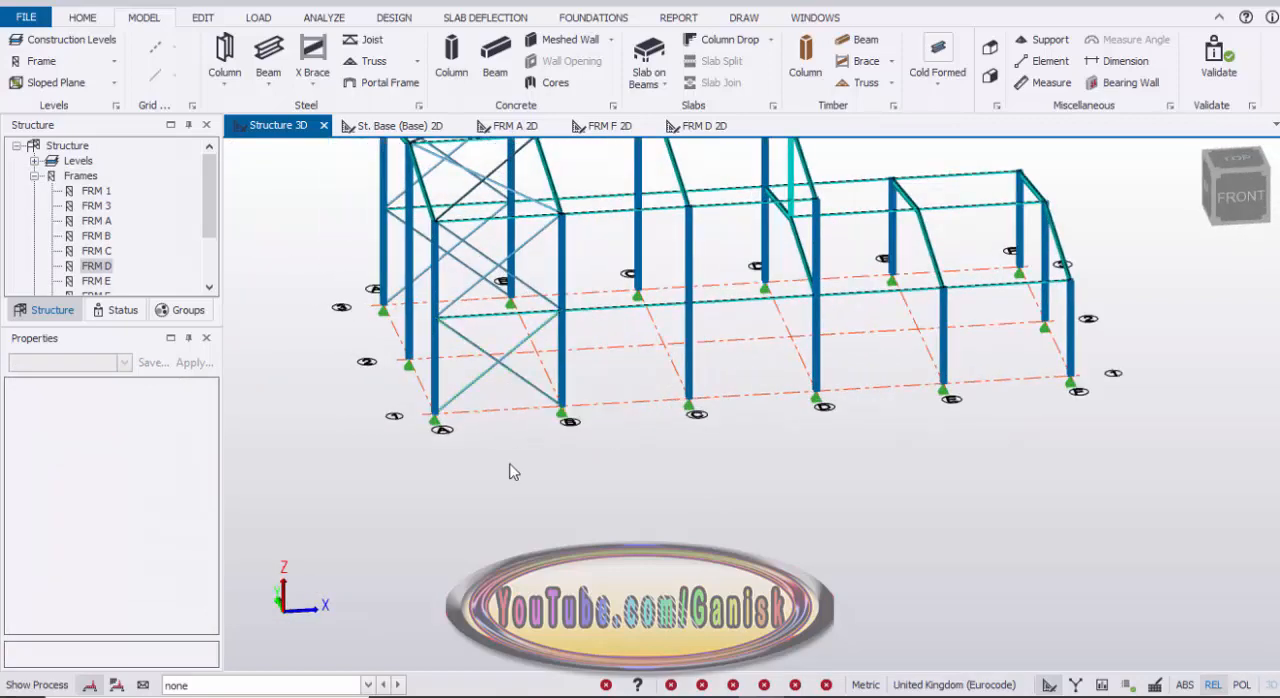
pyautogui.moveTo(475, 457); pyautogui.dragTo(464, 392, button='right')
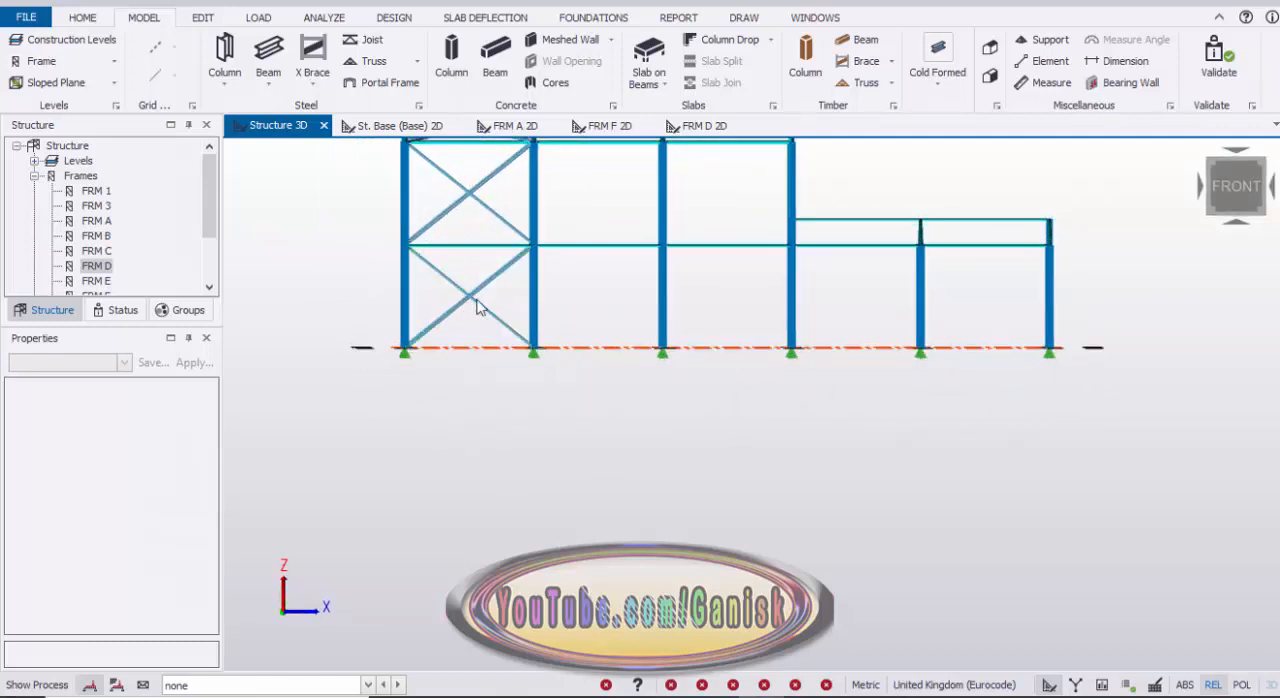
pyautogui.scroll(3, 557, 366)
pyautogui.moveTo(514, 386); pyautogui.dragTo(447, 355)
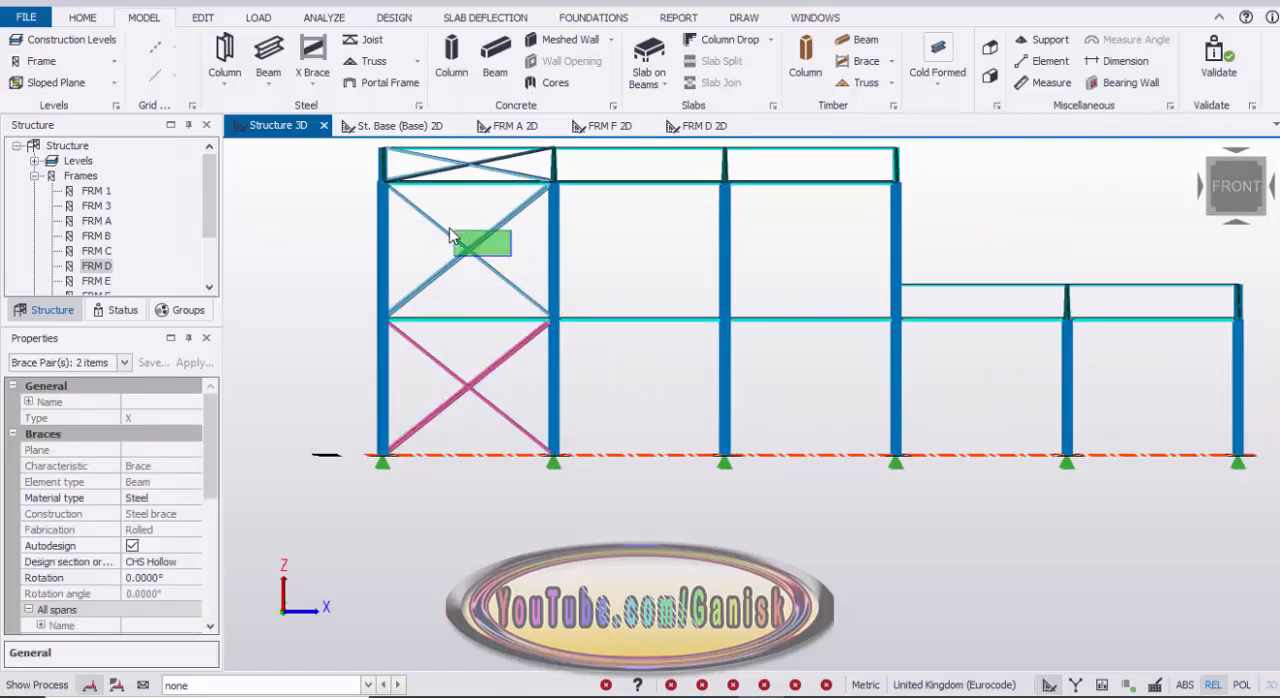
pyautogui.scroll(5, 535, 272)
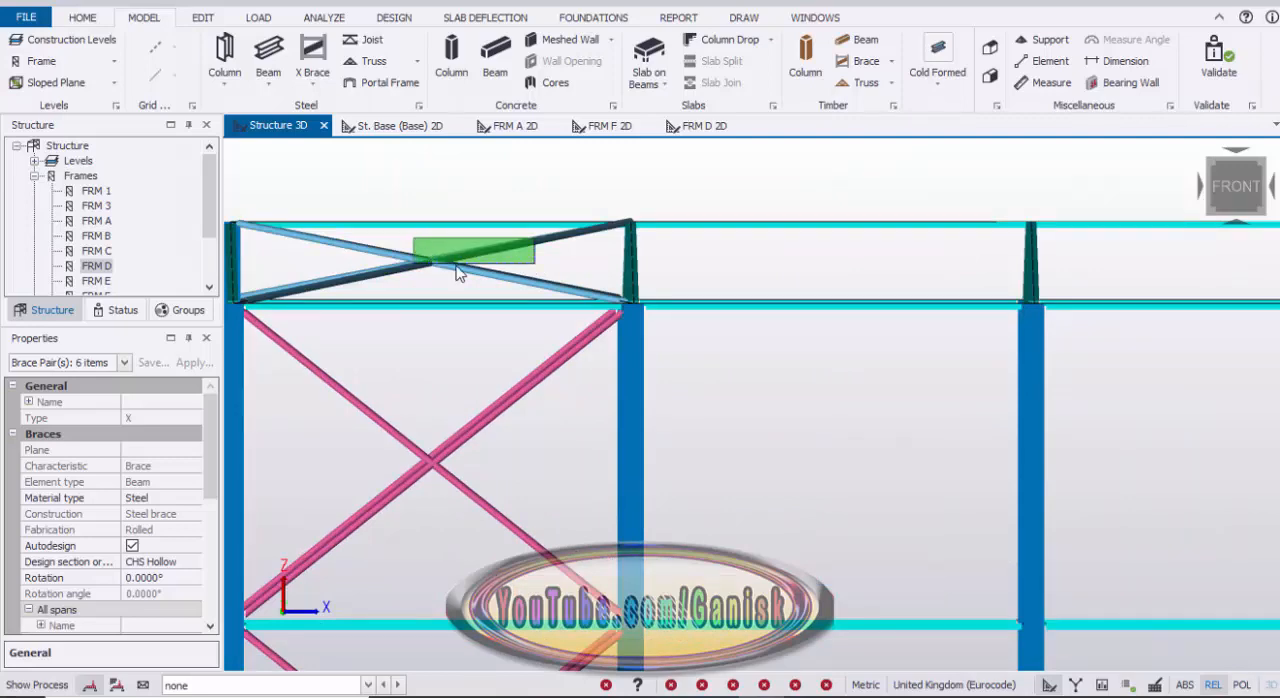
pyautogui.scroll(-6, 594, 273)
pyautogui.moveTo(546, 195); pyautogui.dragTo(577, 235, button='right')
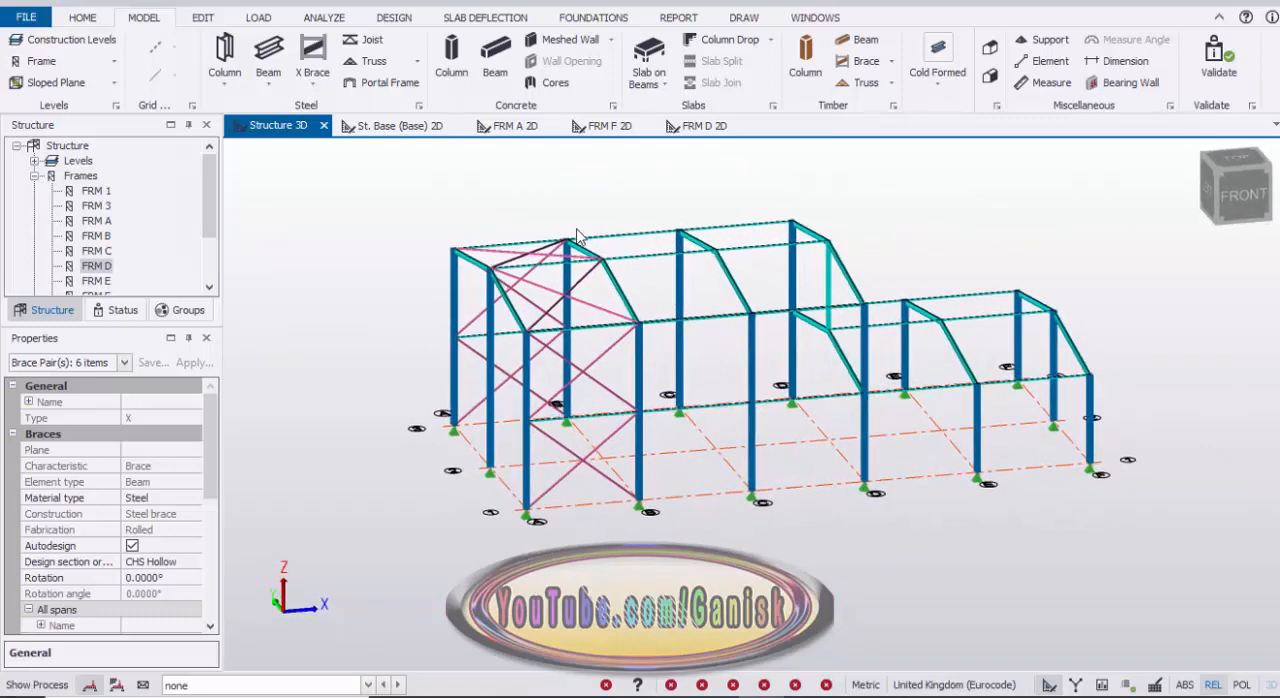
# Step: Copy the selected brace pairs into bay C–D, using the A/1 base node as reference and C/1 as the new position
pyautogui.rightClick(523, 189)
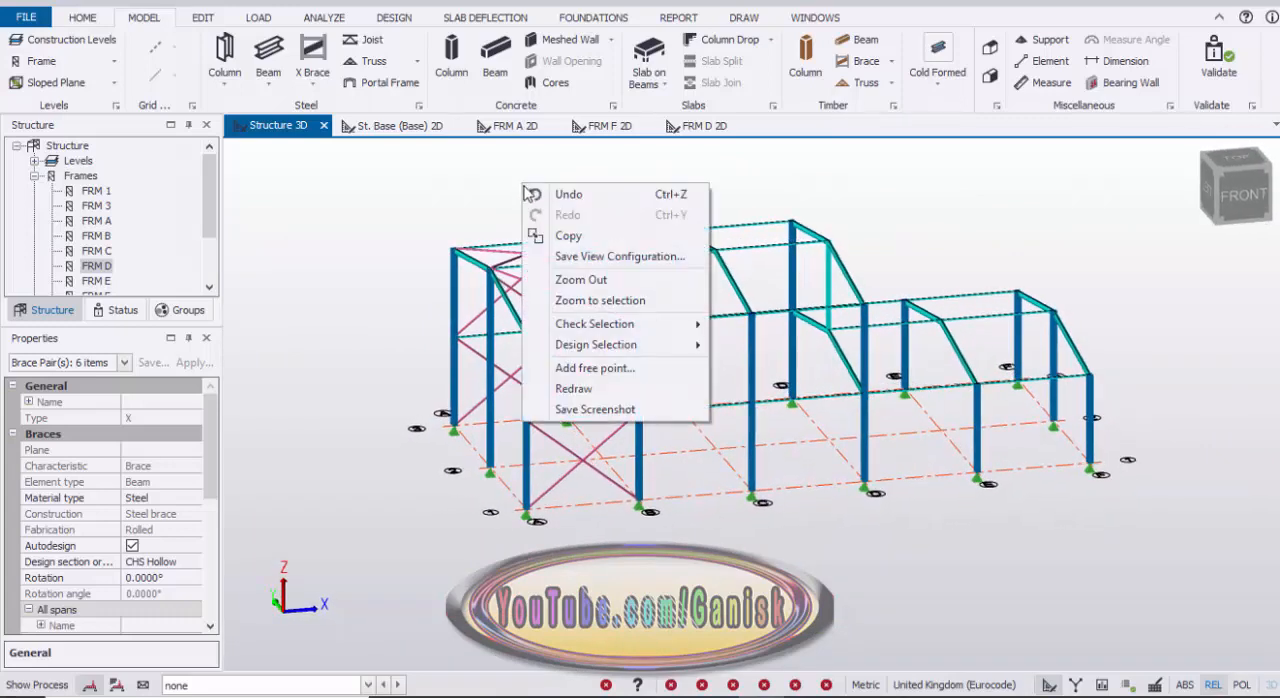
pyautogui.click(569, 238)
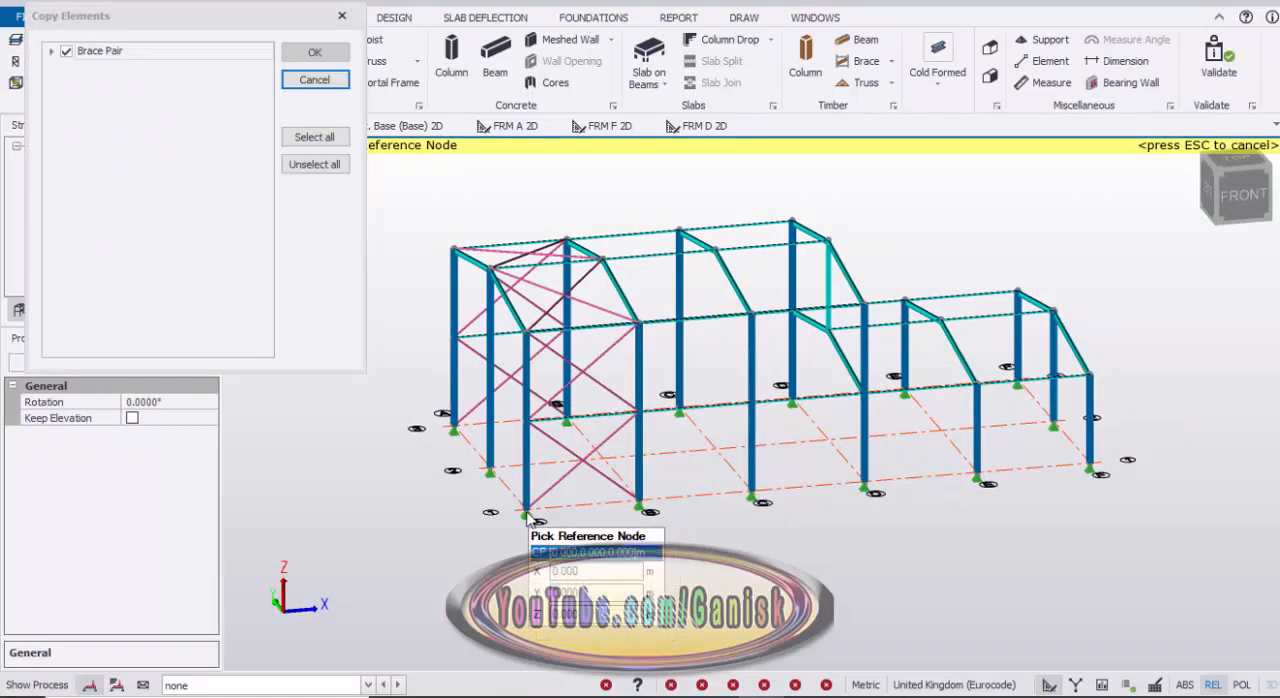
pyautogui.click(526, 512)
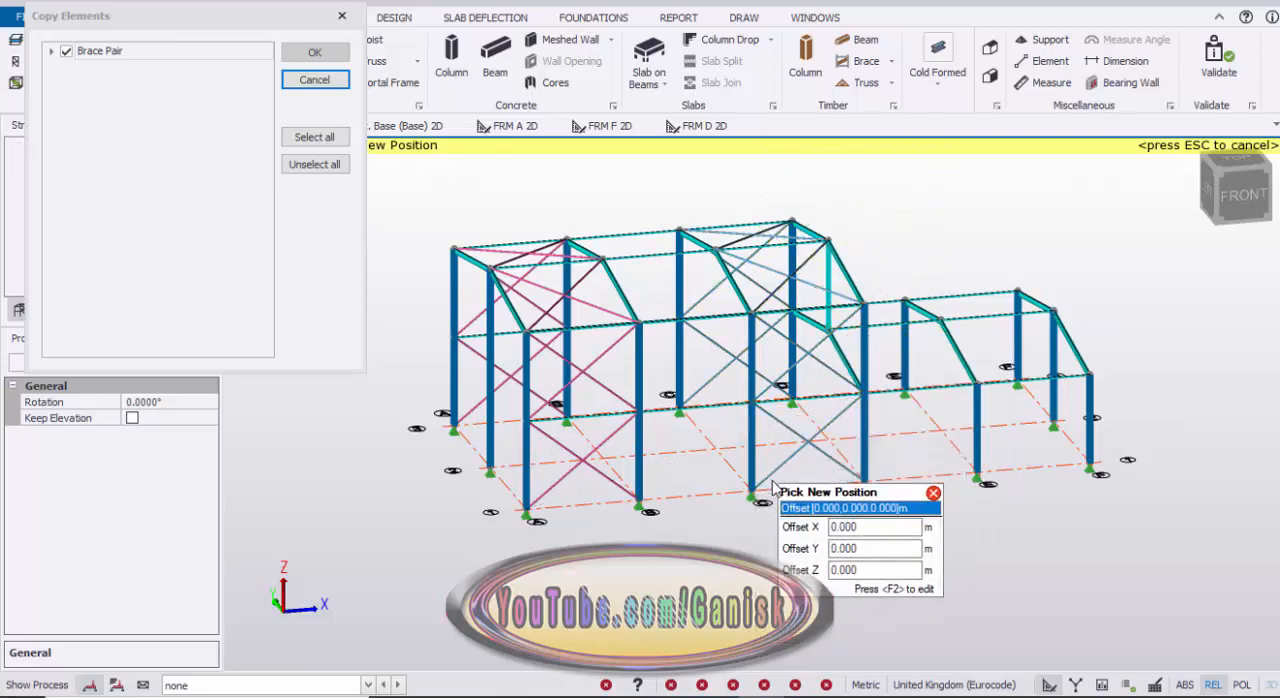
pyautogui.press('Escape')
pyautogui.press('Escape')
# Step: Place an X brace in the grid 1 wall of bay E–F, from the column bases to the 4 m eaves
pyautogui.moveTo(826, 536); pyautogui.dragTo(630, 545, button='right')
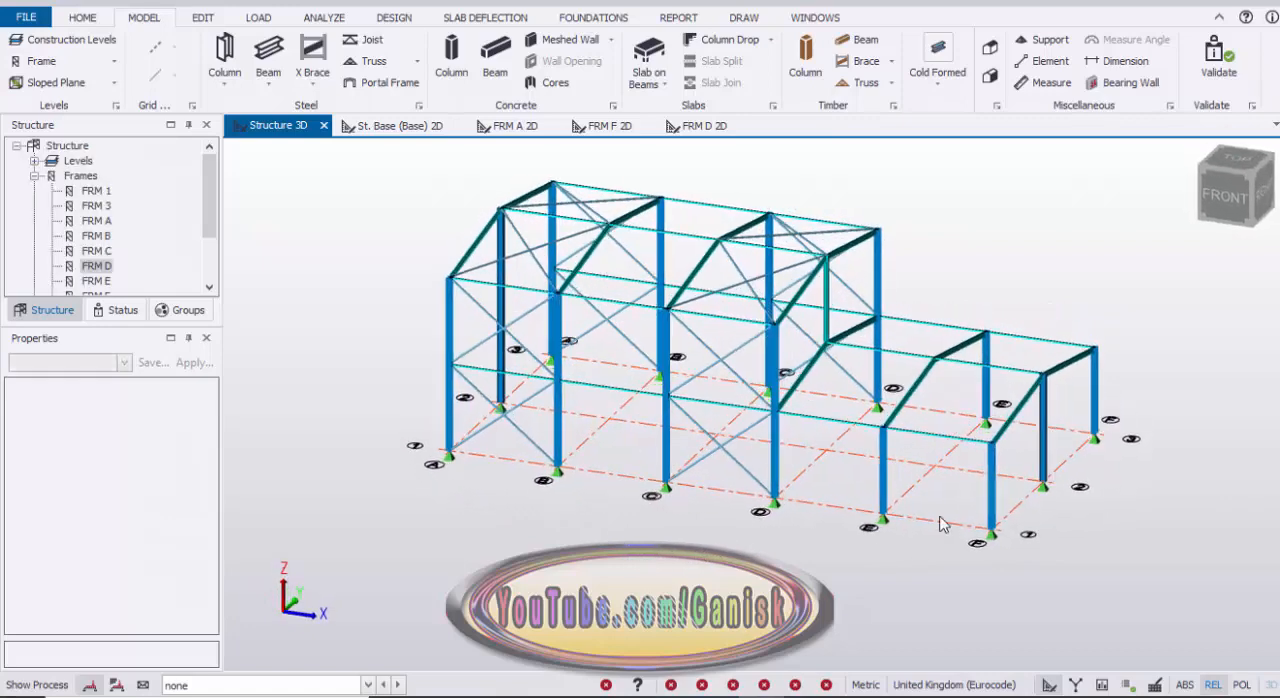
pyautogui.scroll(5, 923, 480)
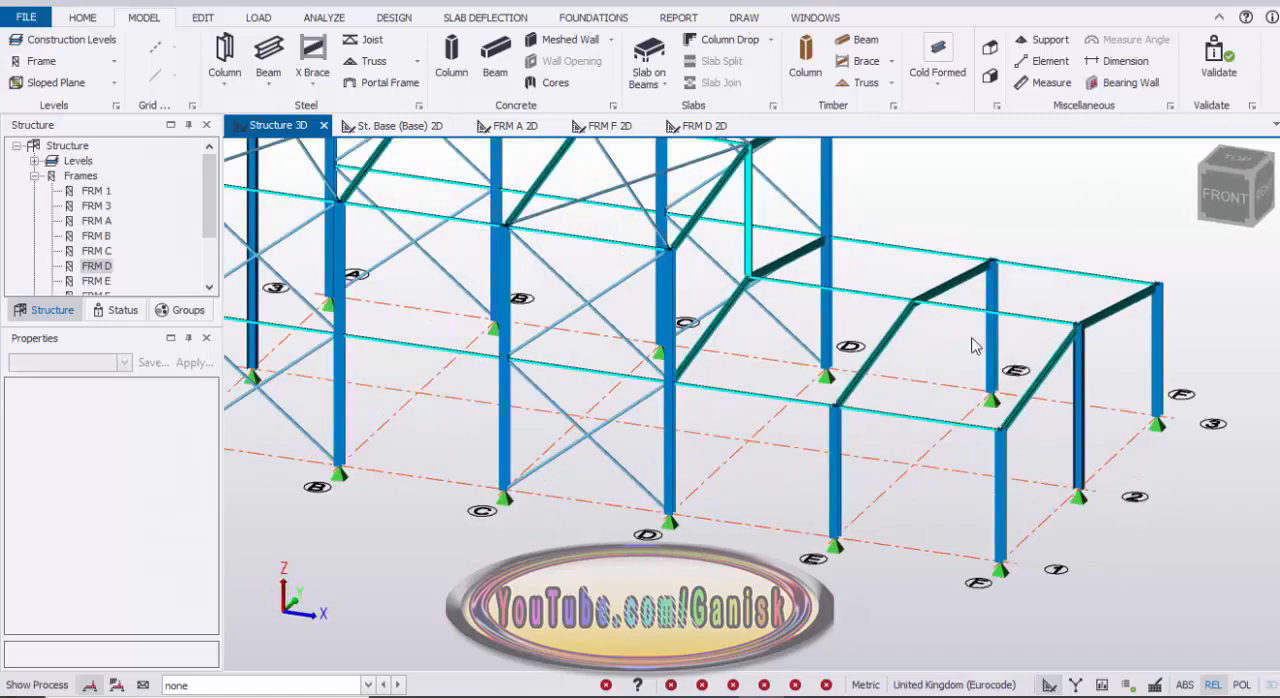
pyautogui.scroll(-3, 878, 434)
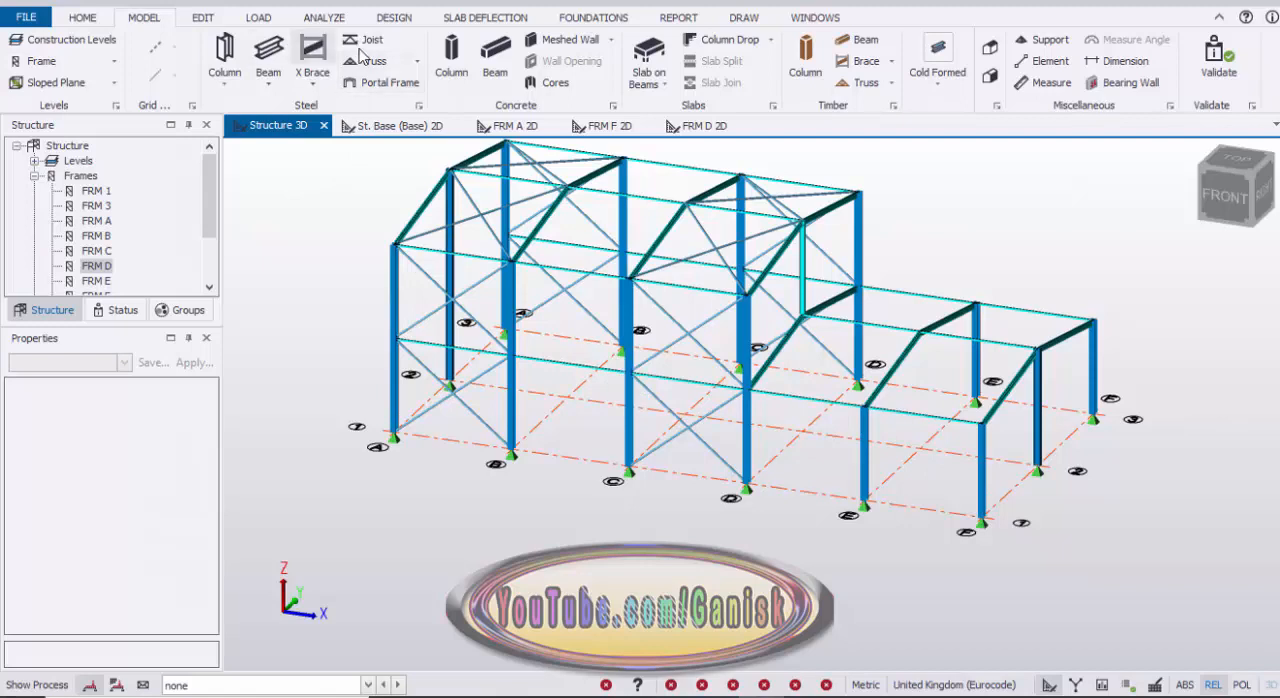
pyautogui.click(318, 90)
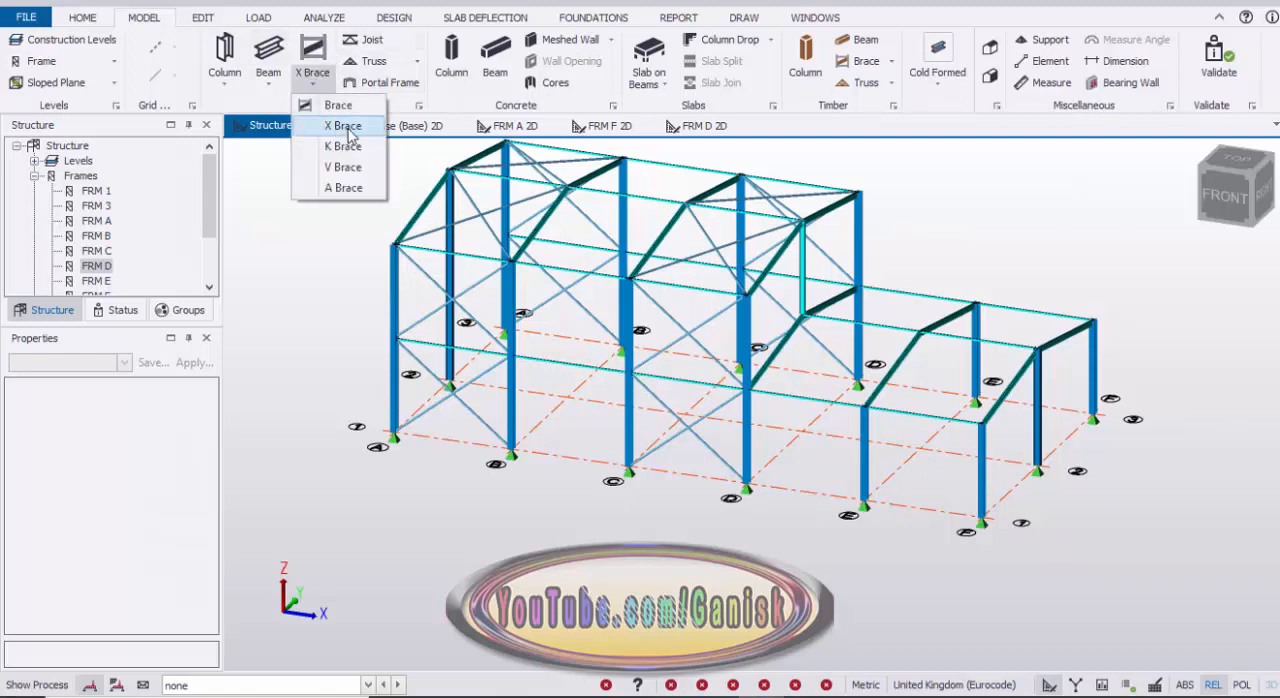
pyautogui.click(340, 124)
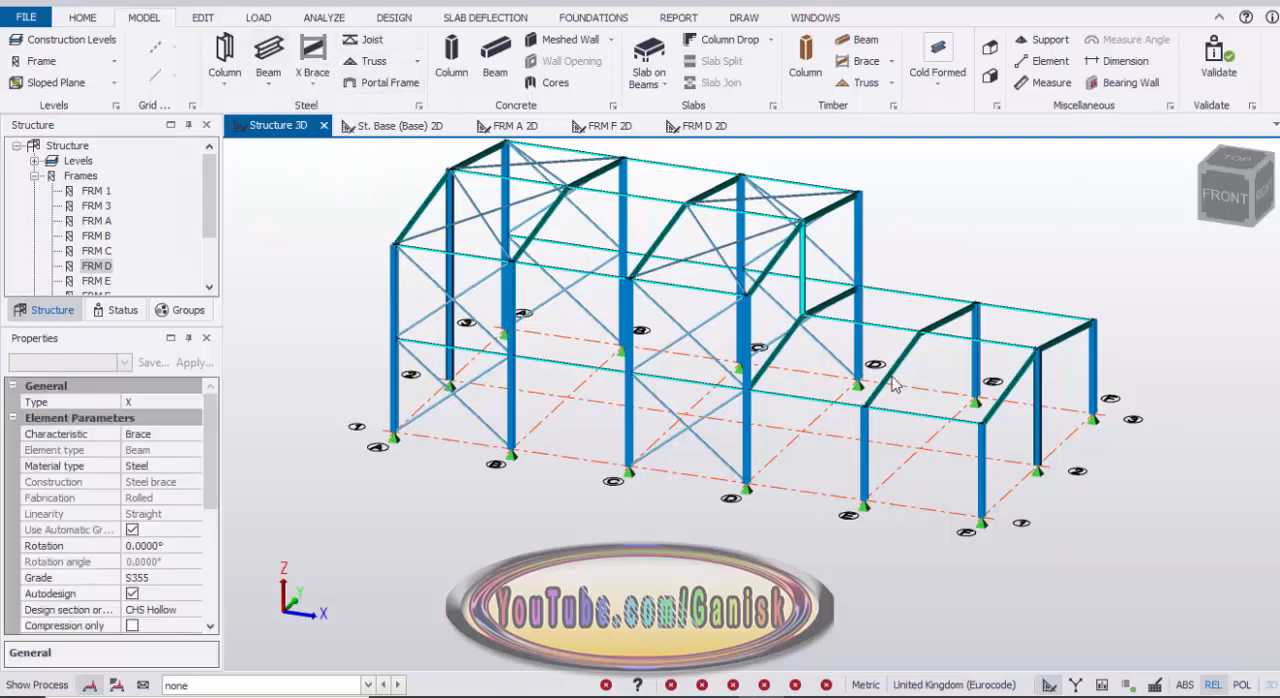
pyautogui.click(865, 506)
pyautogui.click(982, 522)
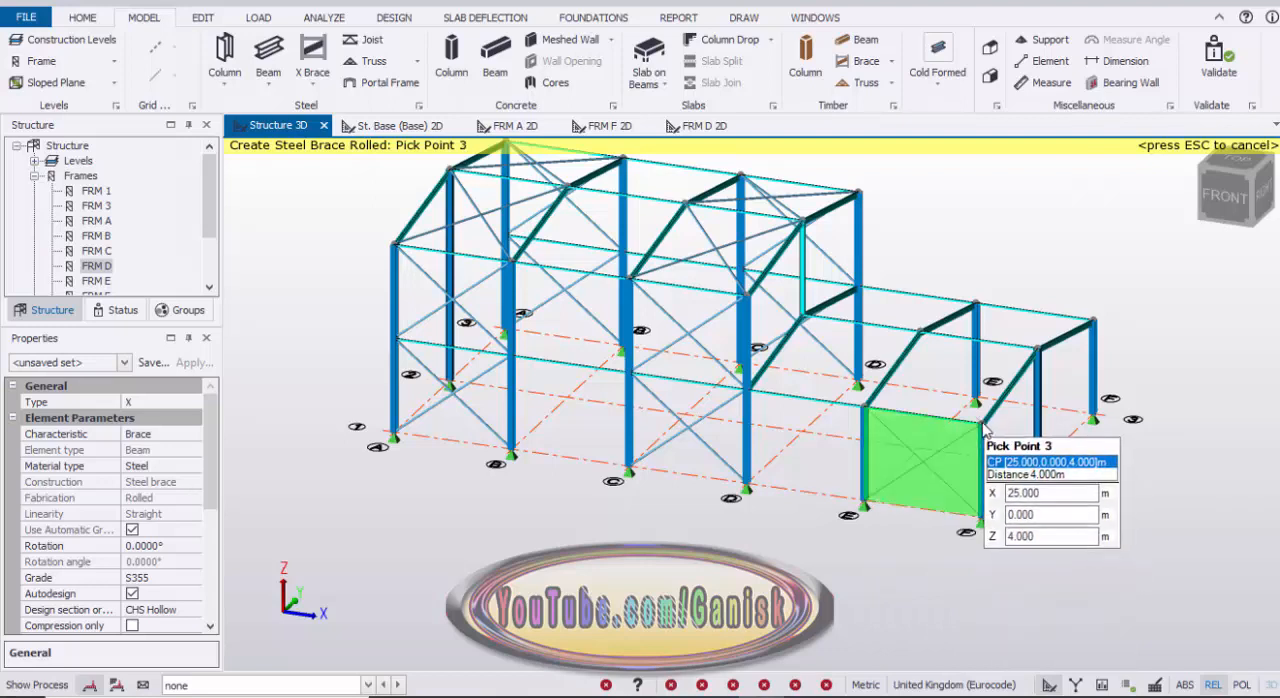
pyautogui.click(981, 422)
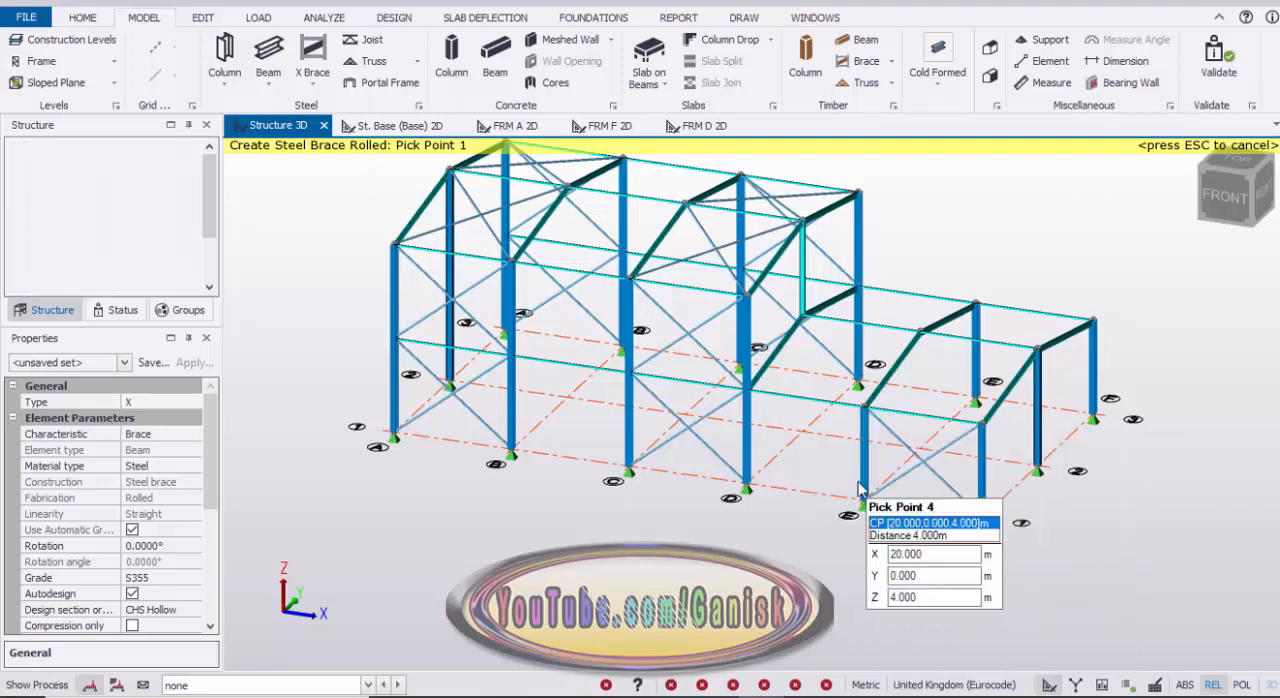
pyautogui.click(870, 413)
# Step: Place an X brace in the roof slope between grids 1 and 2 of bay E–F, from the 4 m eaves to the 5 m ridge
pyautogui.click(873, 413)
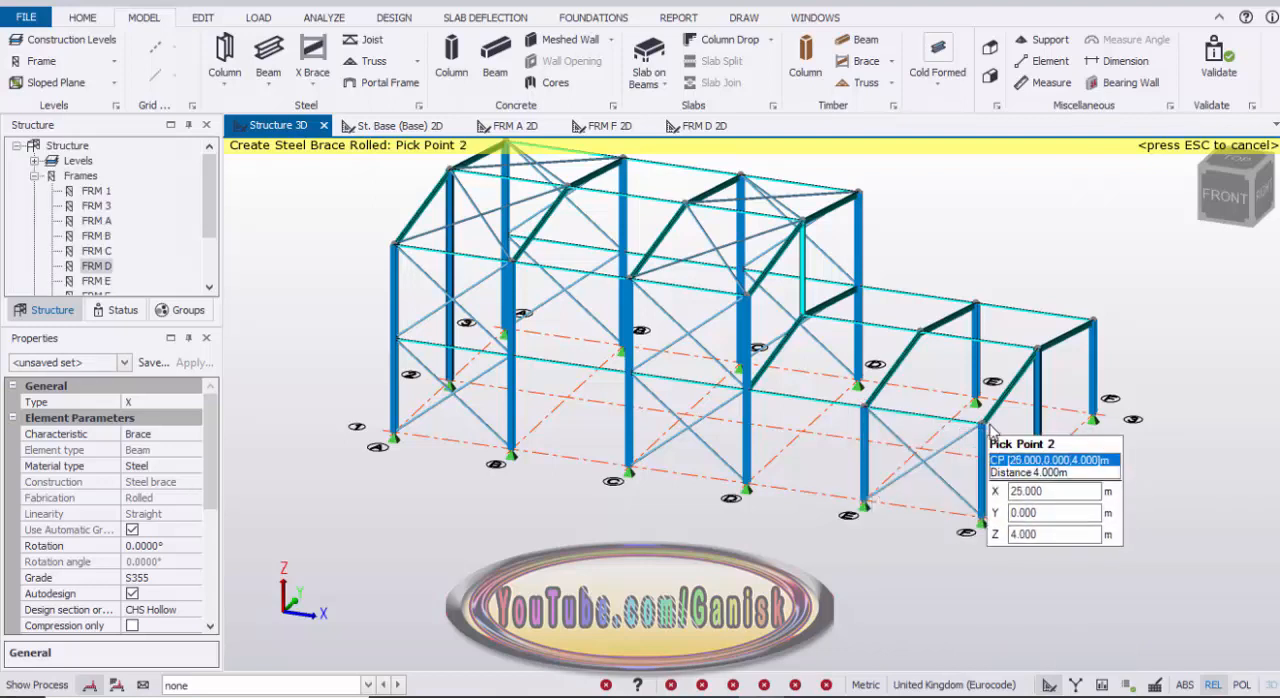
pyautogui.click(1040, 361)
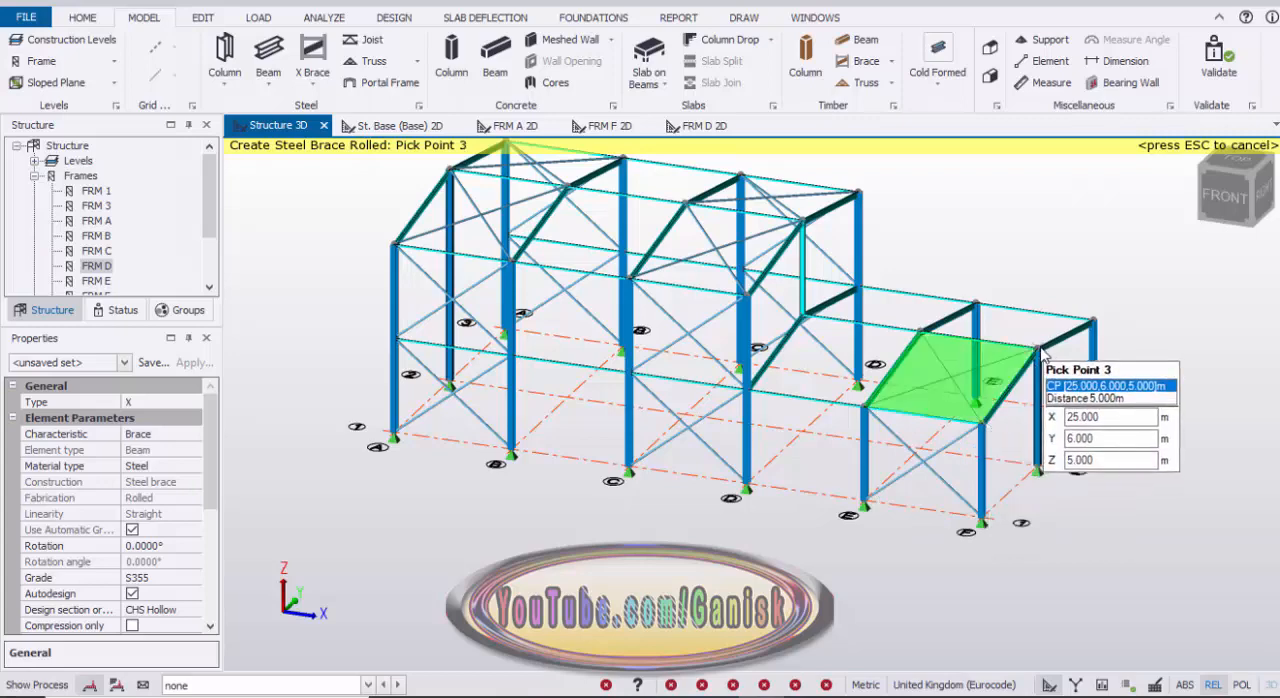
pyautogui.click(952, 346)
# Step: Place an X brace in the roof slope between grids 2 and 3 of bay E–F
pyautogui.click(1027, 385)
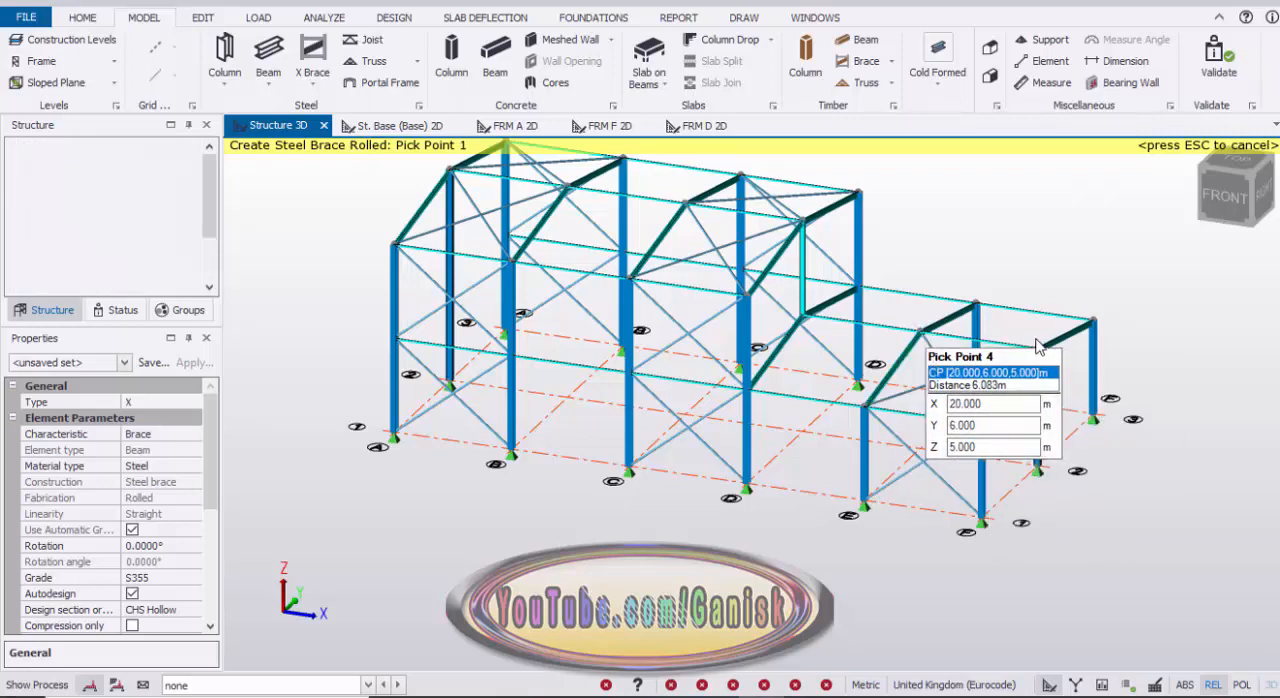
pyautogui.scroll(5, 1040, 362)
pyautogui.click(1171, 289)
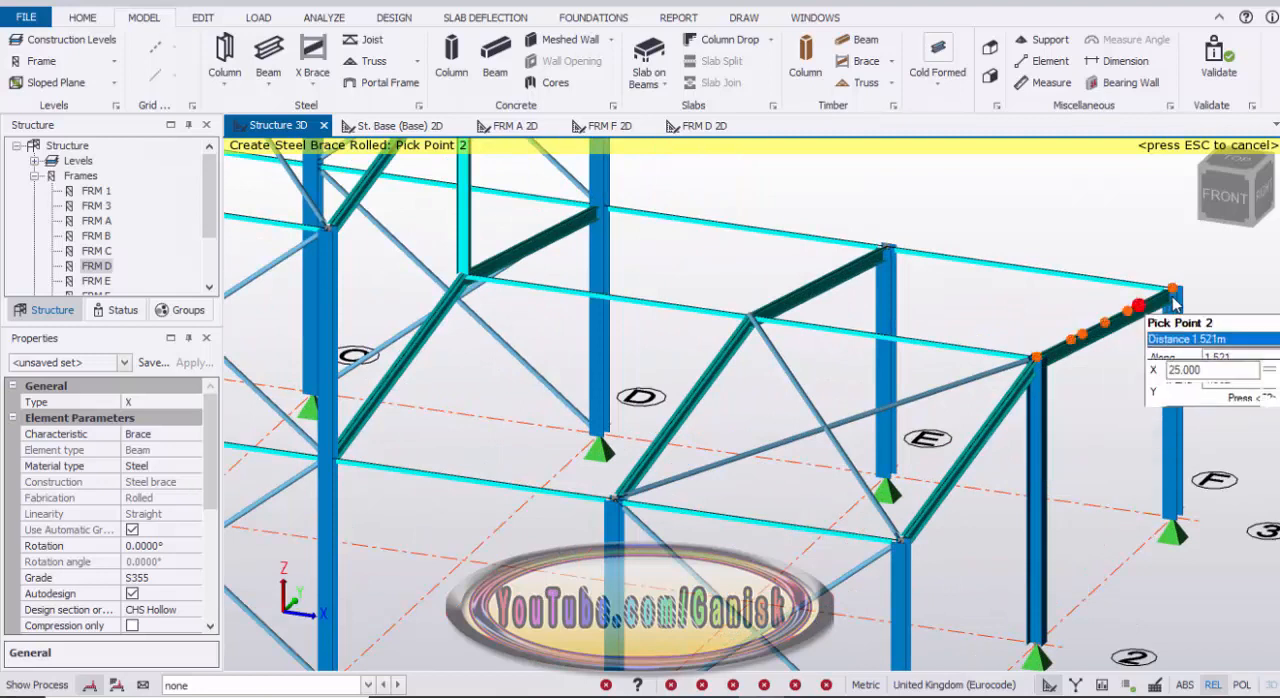
pyautogui.click(888, 247)
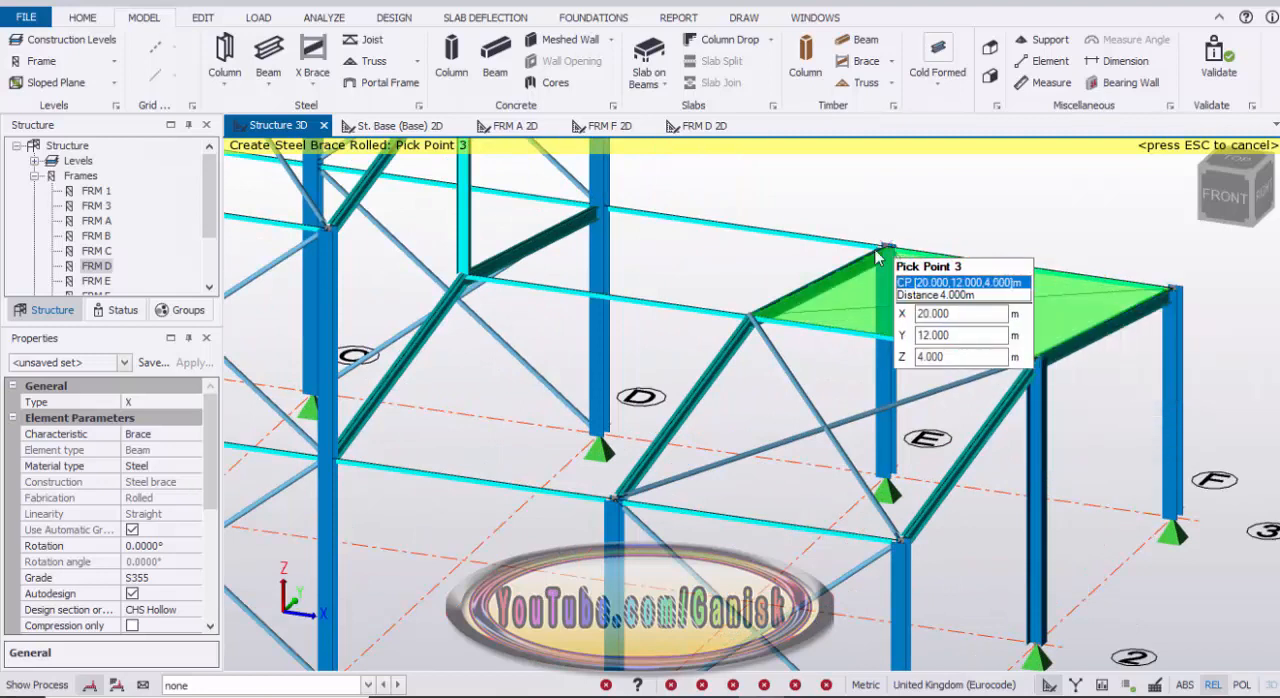
pyautogui.click(762, 314)
# Step: Place an X brace in the grid 3 wall of bay E–F, from the column bases to 4 m, finishing the brace command
pyautogui.scroll(-3, 775, 318)
pyautogui.moveTo(1044, 330); pyautogui.dragTo(736, 432, button='right')
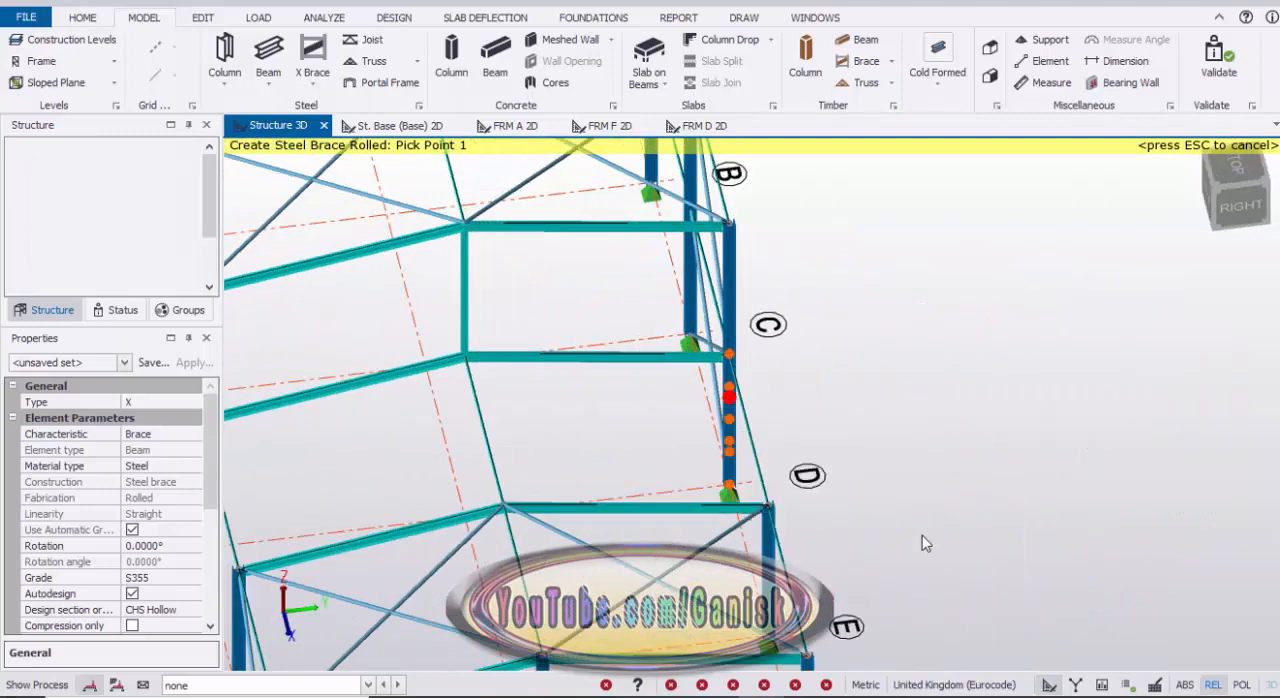
pyautogui.moveTo(922, 533); pyautogui.dragTo(946, 328, button='middle')
pyautogui.moveTo(985, 484); pyautogui.dragTo(783, 525, button='right')
pyautogui.click(588, 577)
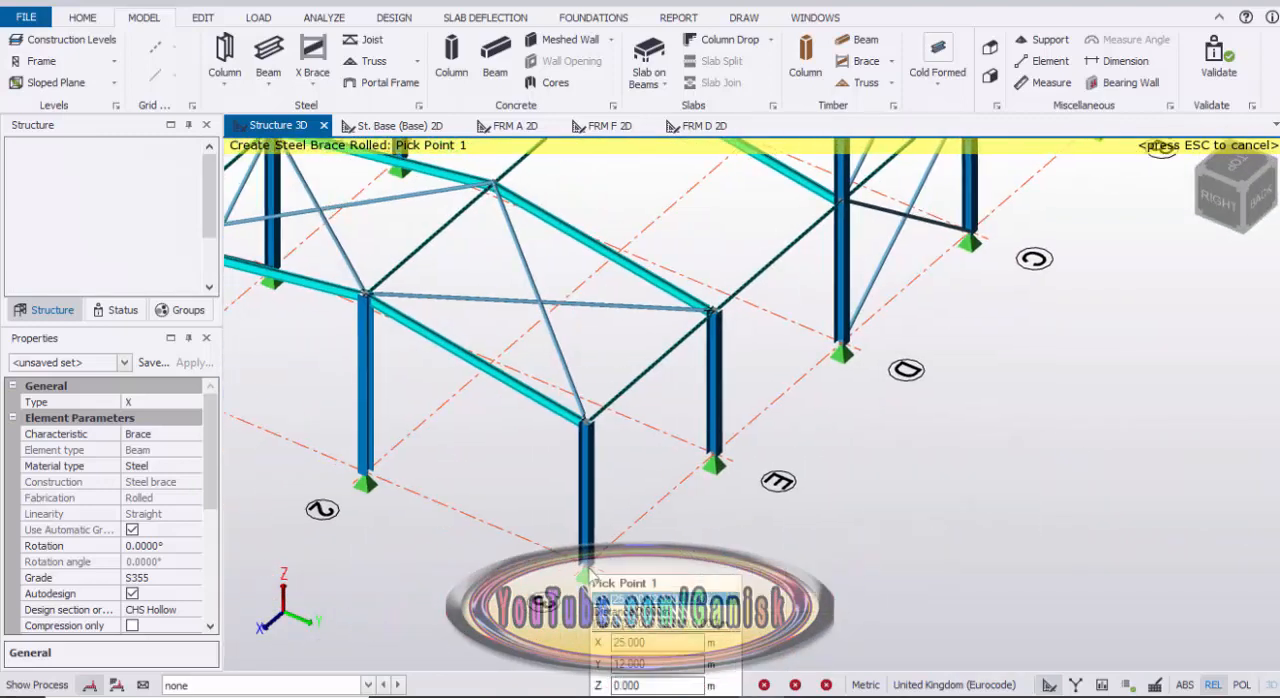
pyautogui.click(713, 462)
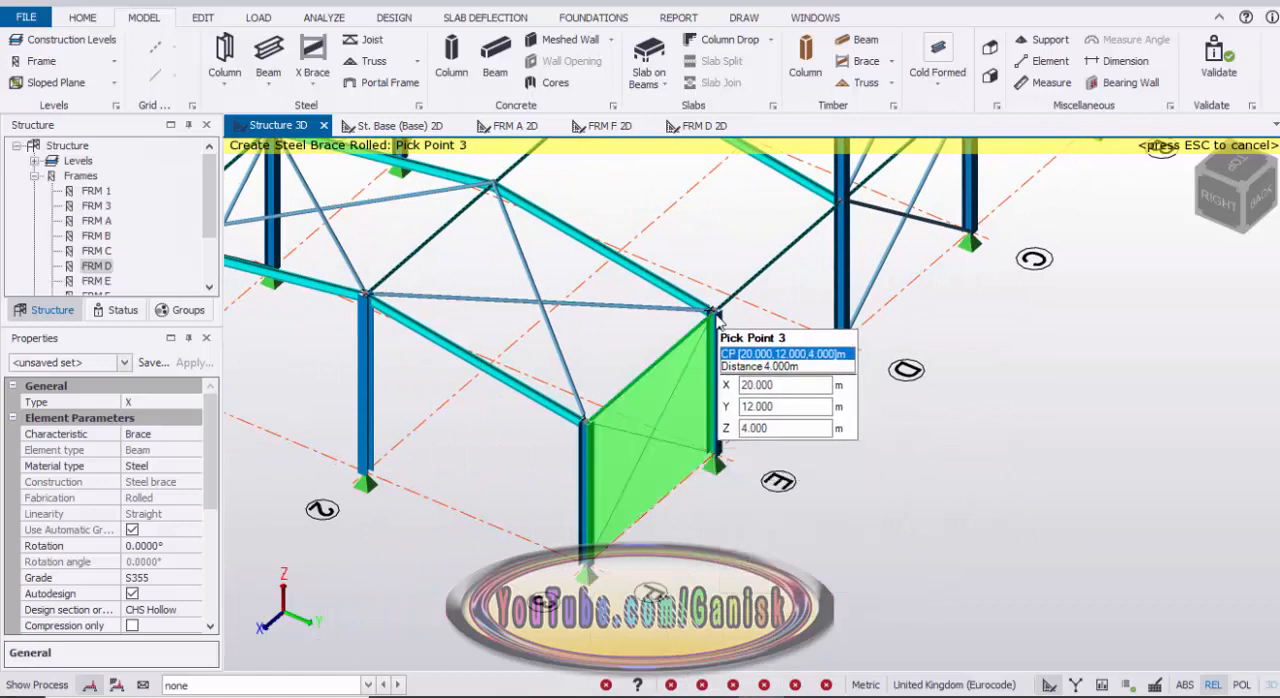
pyautogui.click(712, 313)
pyautogui.click(586, 424)
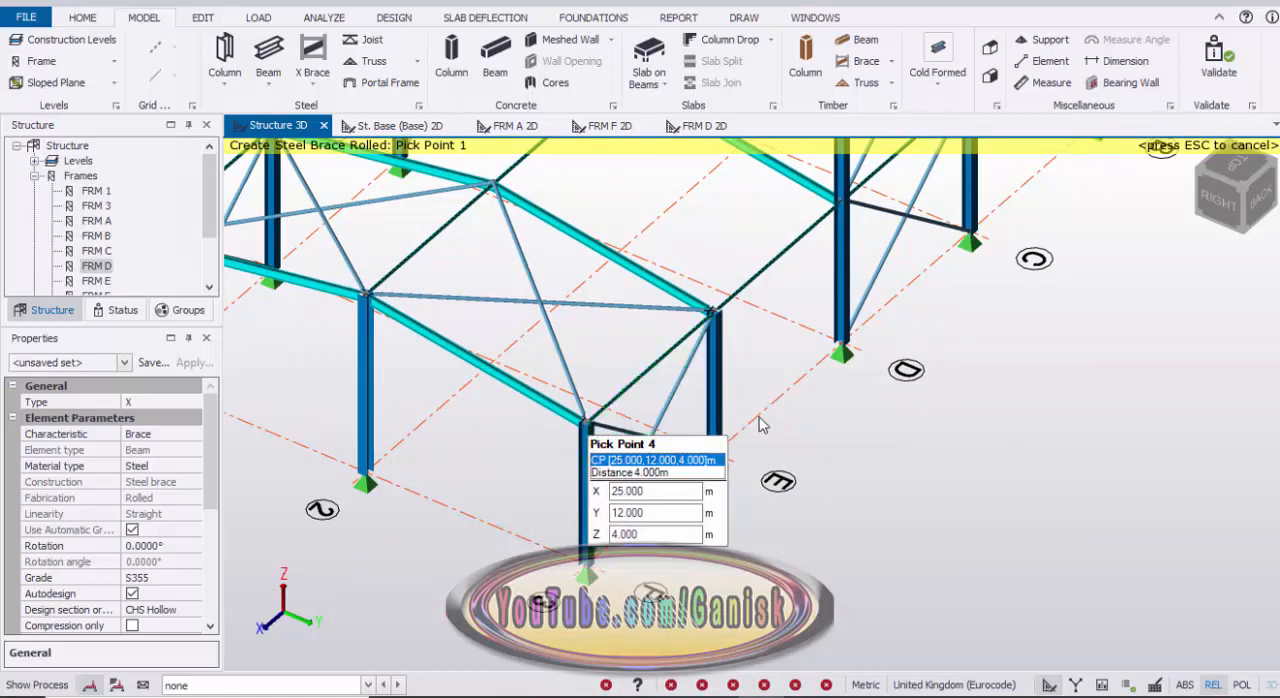
pyautogui.scroll(-5, 764, 426)
pyautogui.press('Escape')
pyautogui.scroll(-3, 905, 485)
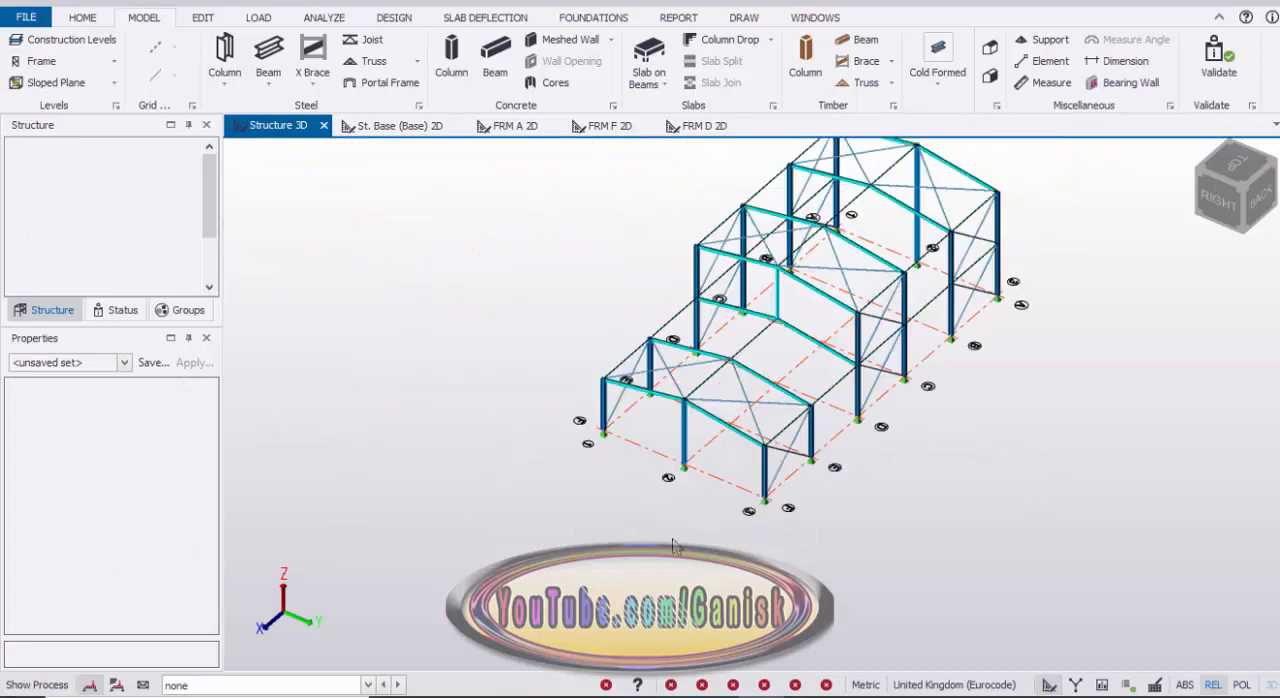
pyautogui.moveTo(692, 537); pyautogui.dragTo(829, 462, button='right')
pyautogui.scroll(4, 775, 392)
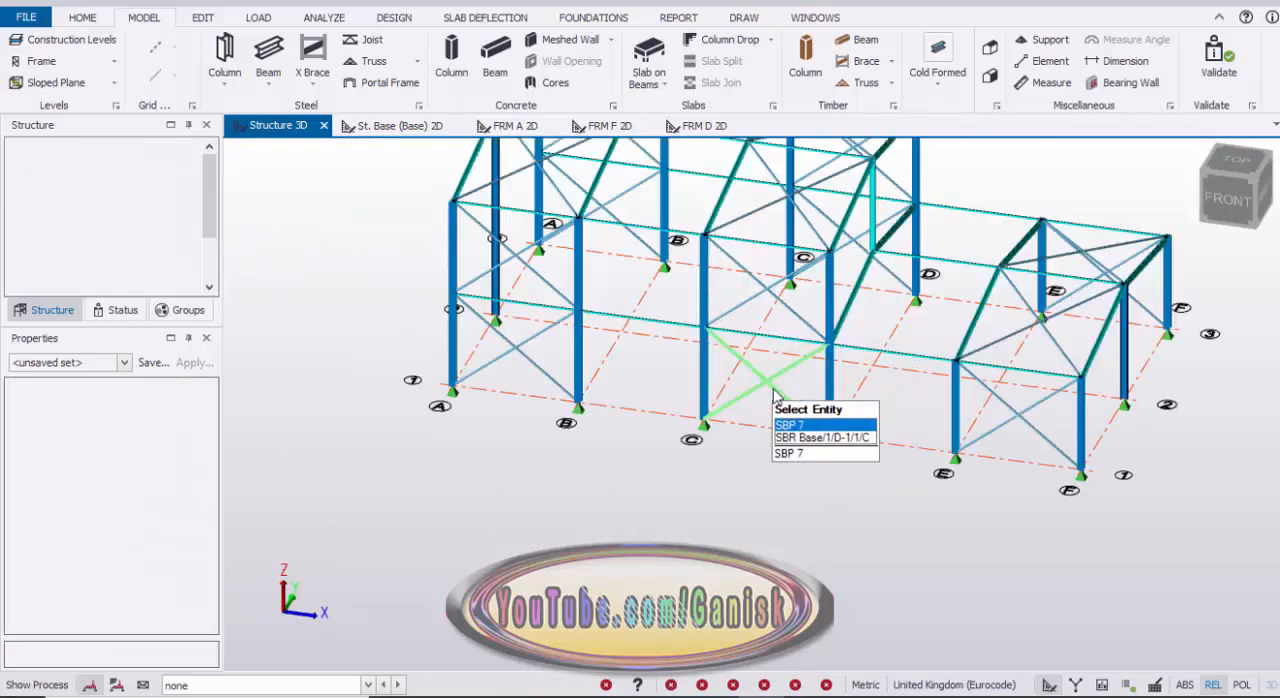
pyautogui.scroll(-4, 869, 458)
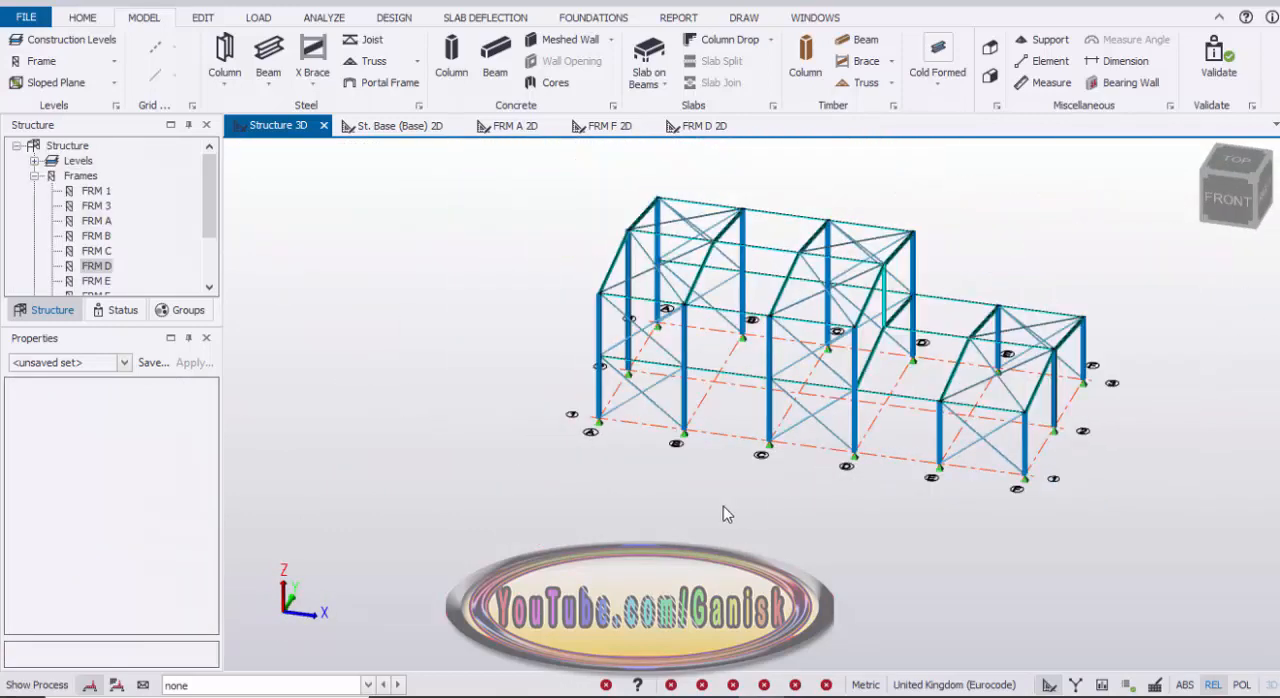
pyautogui.moveTo(726, 514); pyautogui.dragTo(872, 531, button='right')
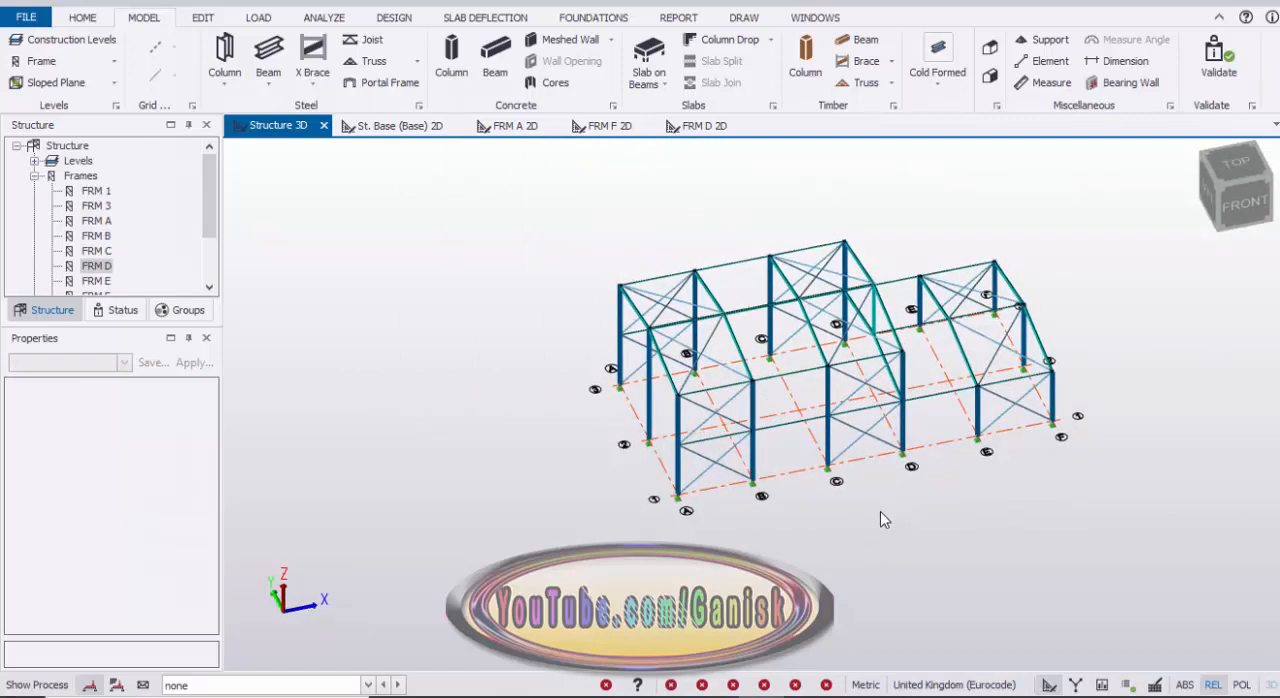
pyautogui.scroll(-1, 883, 511)
pyautogui.moveTo(925, 511); pyautogui.dragTo(864, 498, button='middle')
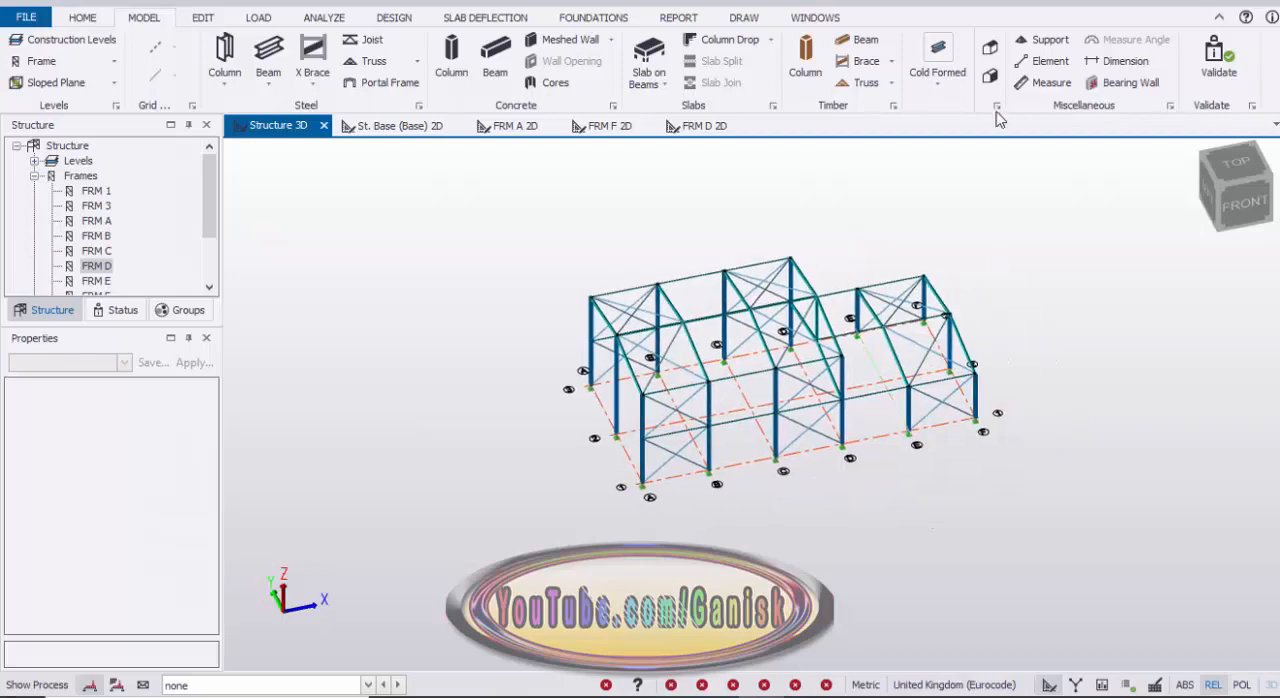
# Step: Create a roof panel over the high roof's slope between grids 1 and 2, from A to D, between the 8 m eaves and 9 m ridge
pyautogui.click(989, 49)
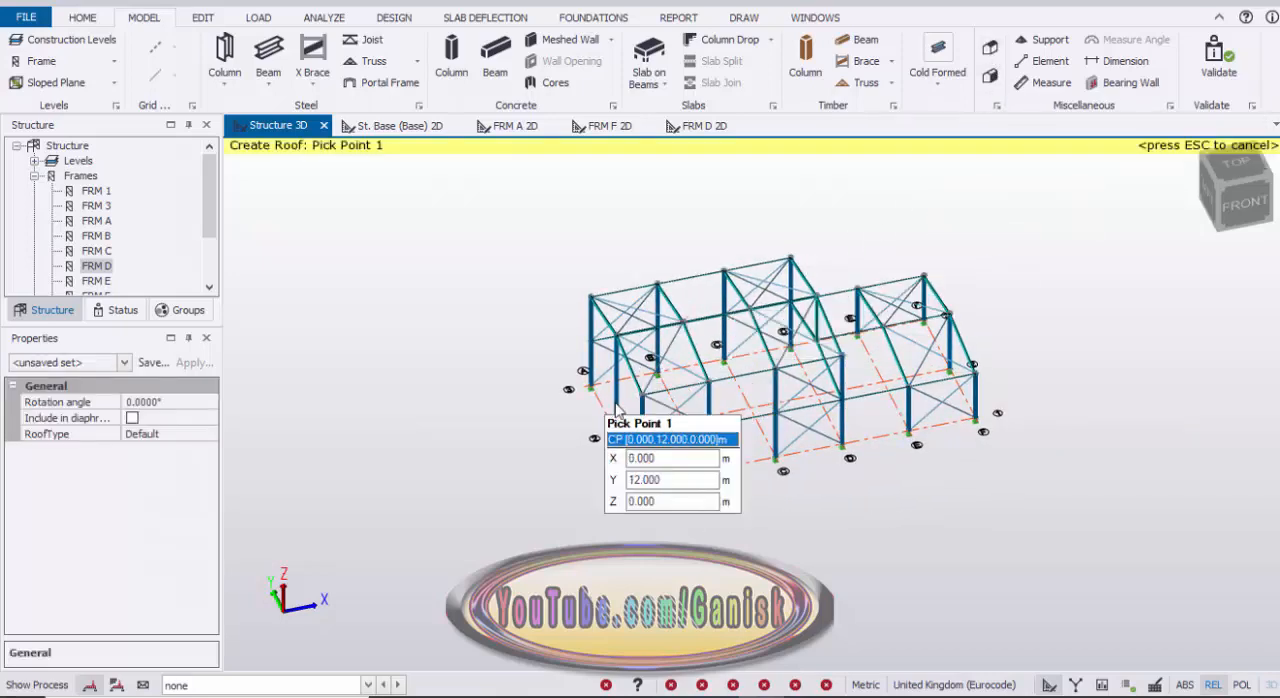
pyautogui.scroll(4, 681, 392)
pyautogui.scroll(-2, 681, 392)
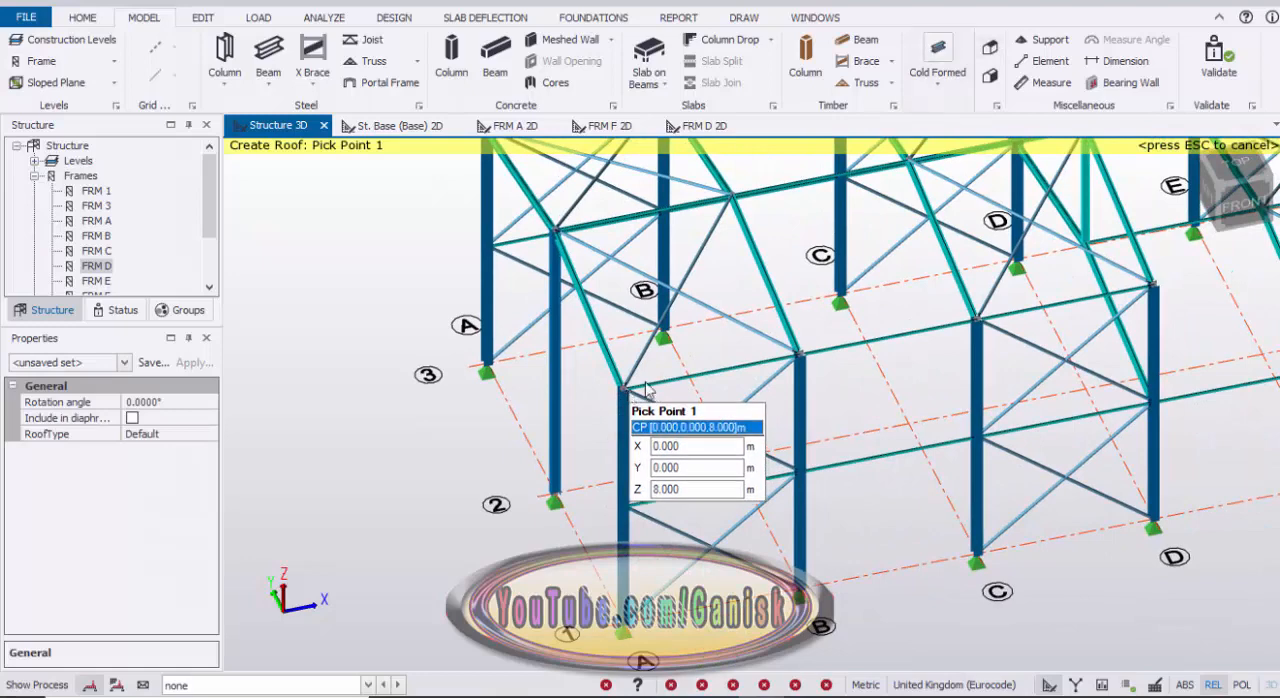
pyautogui.click(628, 390)
pyautogui.click(1151, 286)
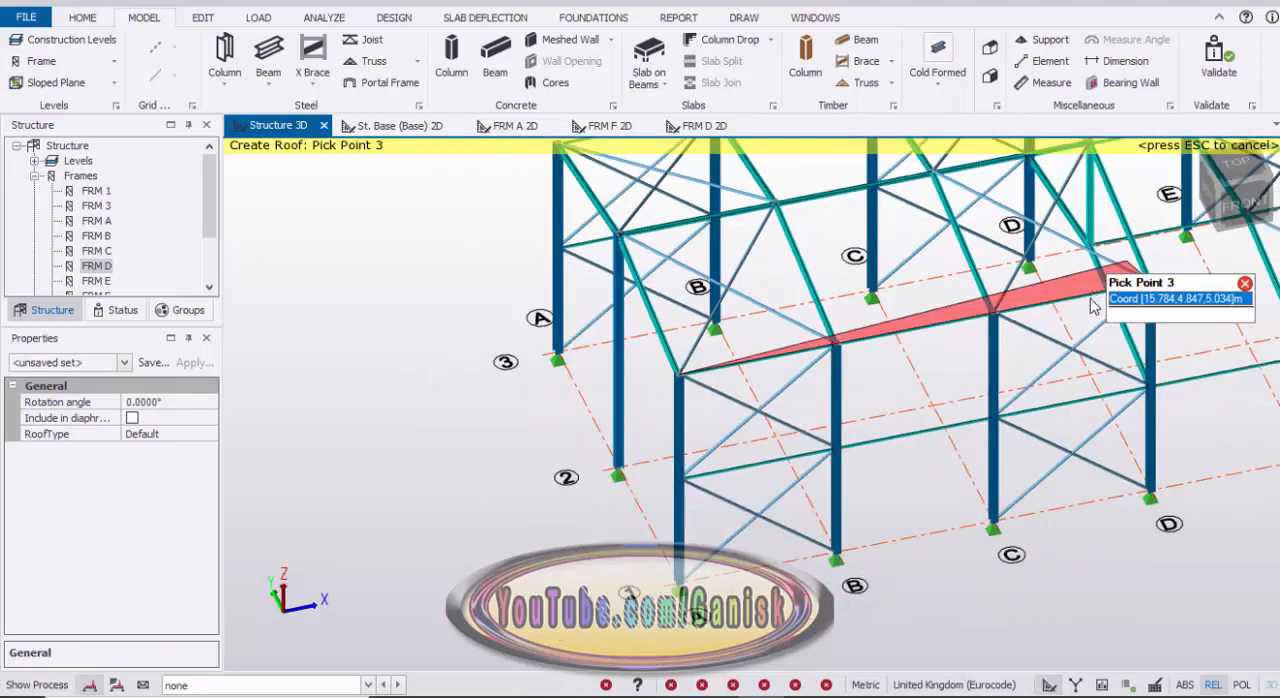
pyautogui.scroll(-2, 1080, 325)
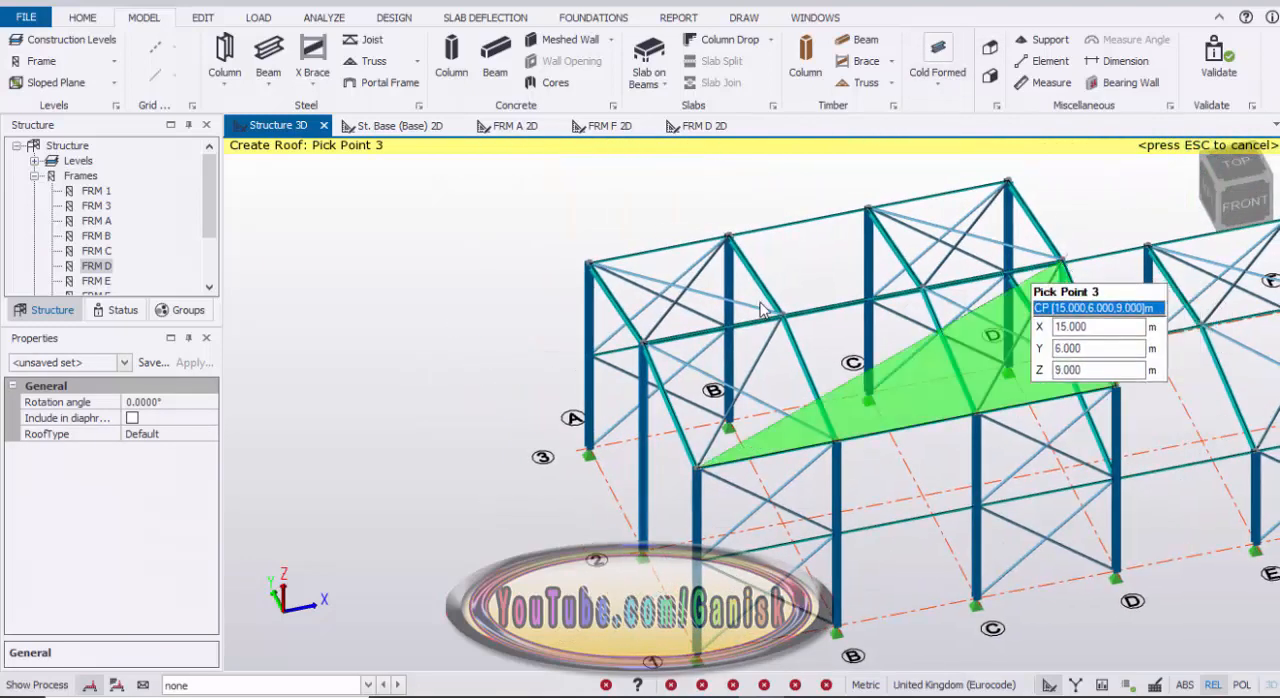
pyautogui.click(1064, 262)
pyautogui.click(642, 346)
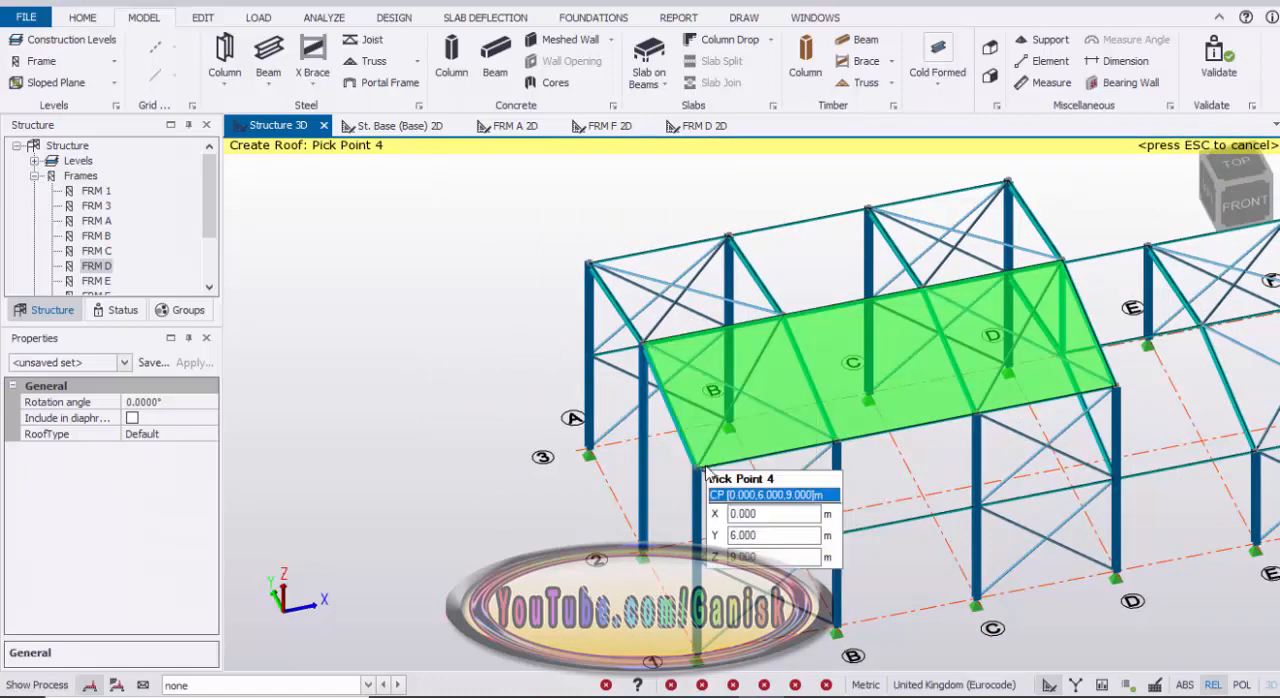
pyautogui.click(697, 468)
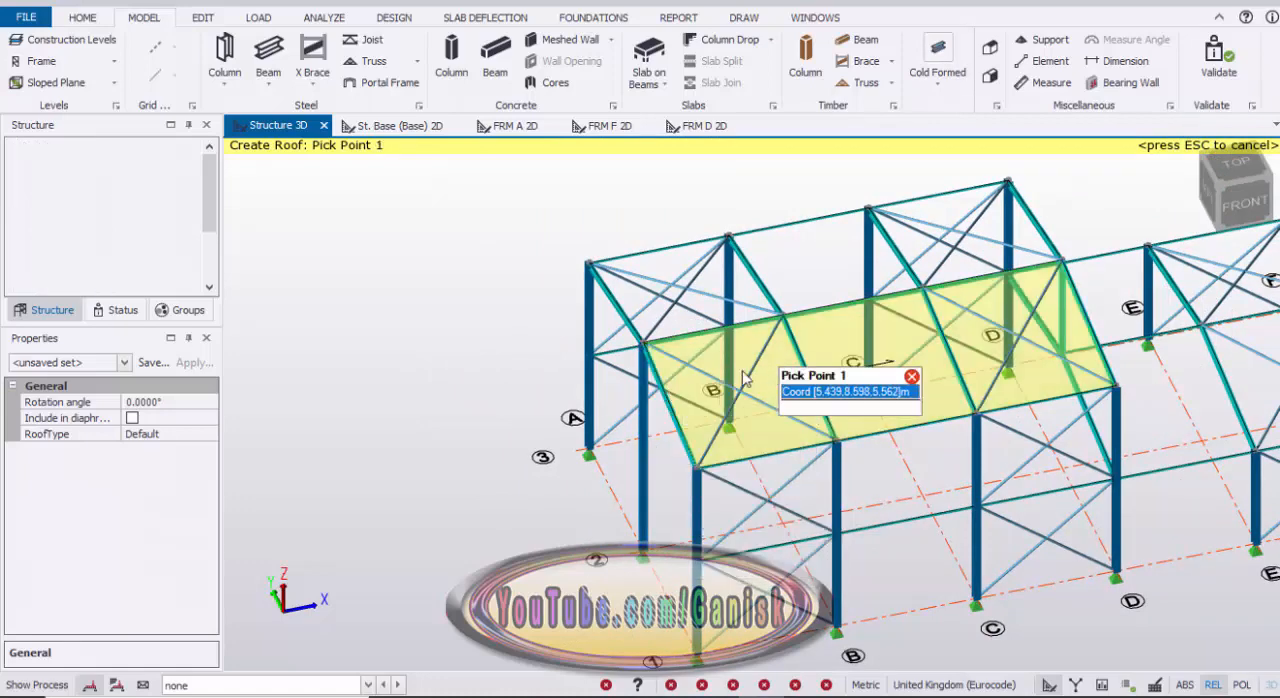
# Step: Create a roof panel over the high roof's slope between grids 2 and 3, from A to D
pyautogui.scroll(2, 676, 337)
pyautogui.click(629, 352)
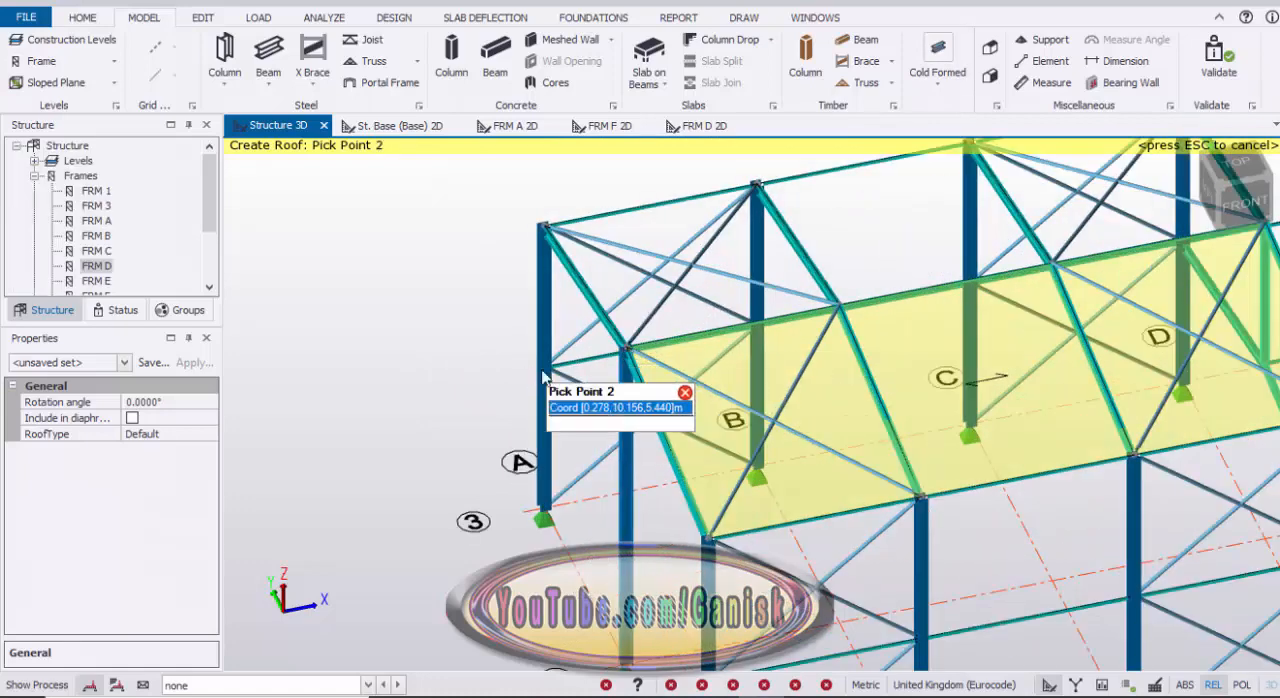
pyautogui.scroll(-3, 960, 360)
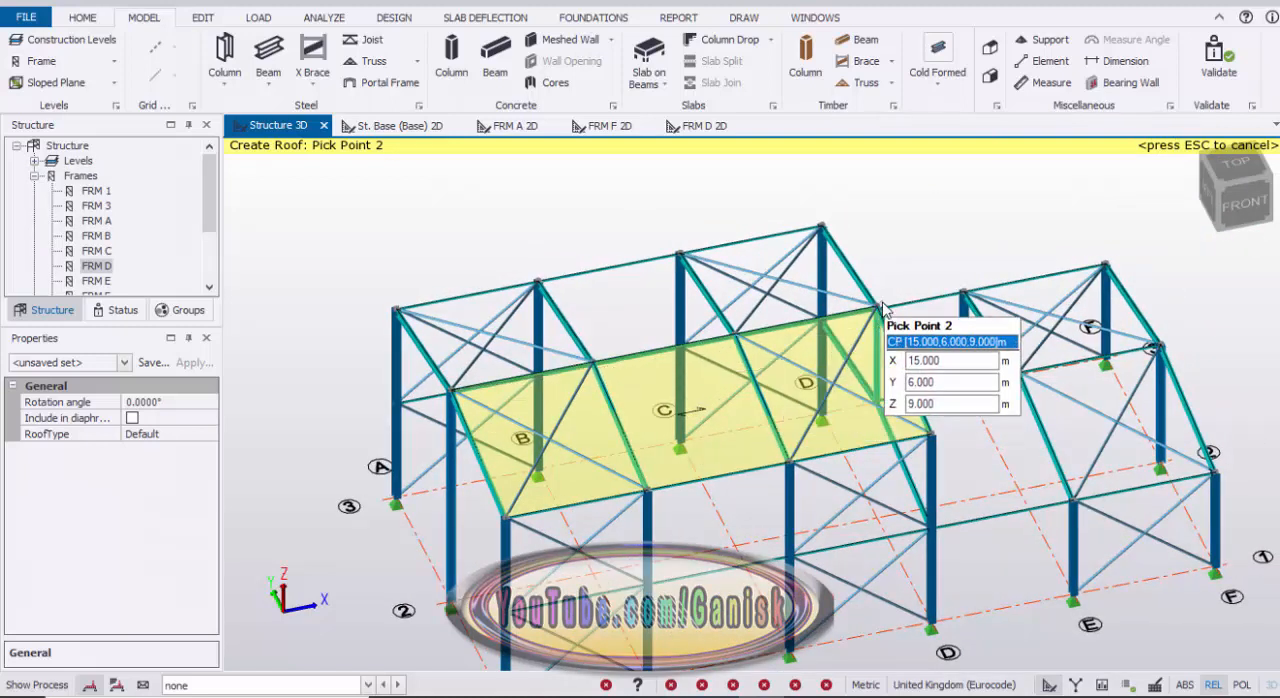
pyautogui.click(877, 313)
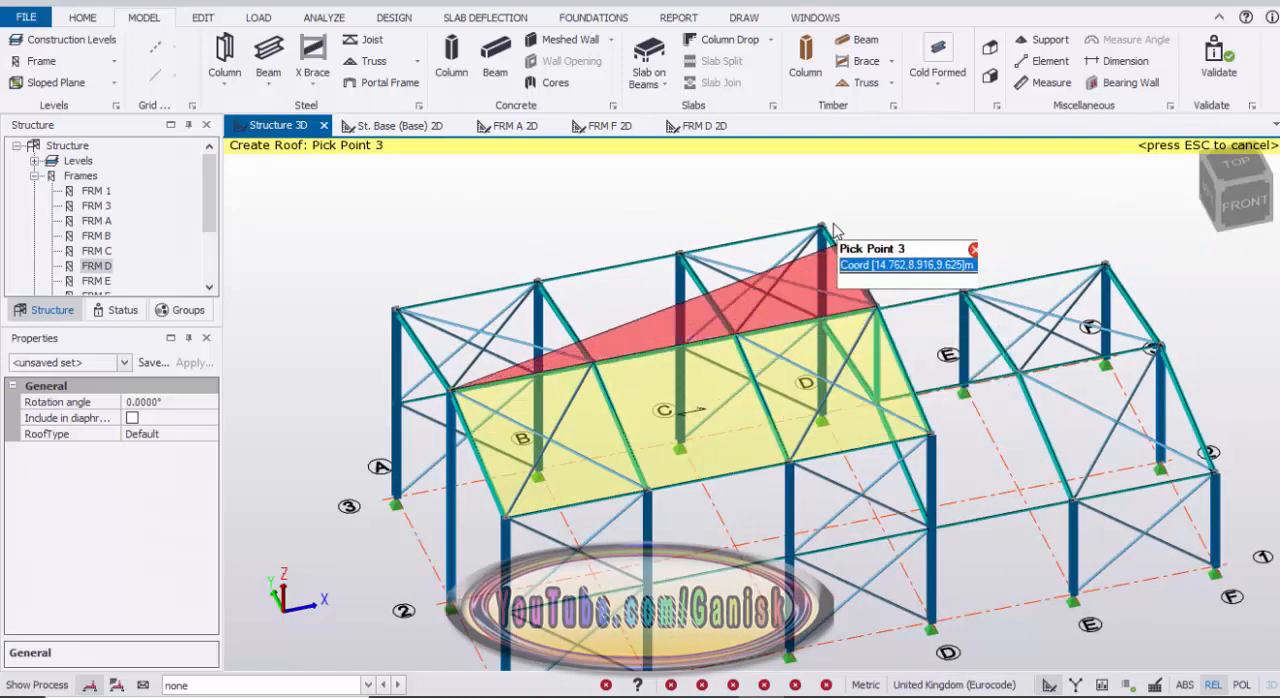
pyautogui.click(398, 308)
pyautogui.click(450, 395)
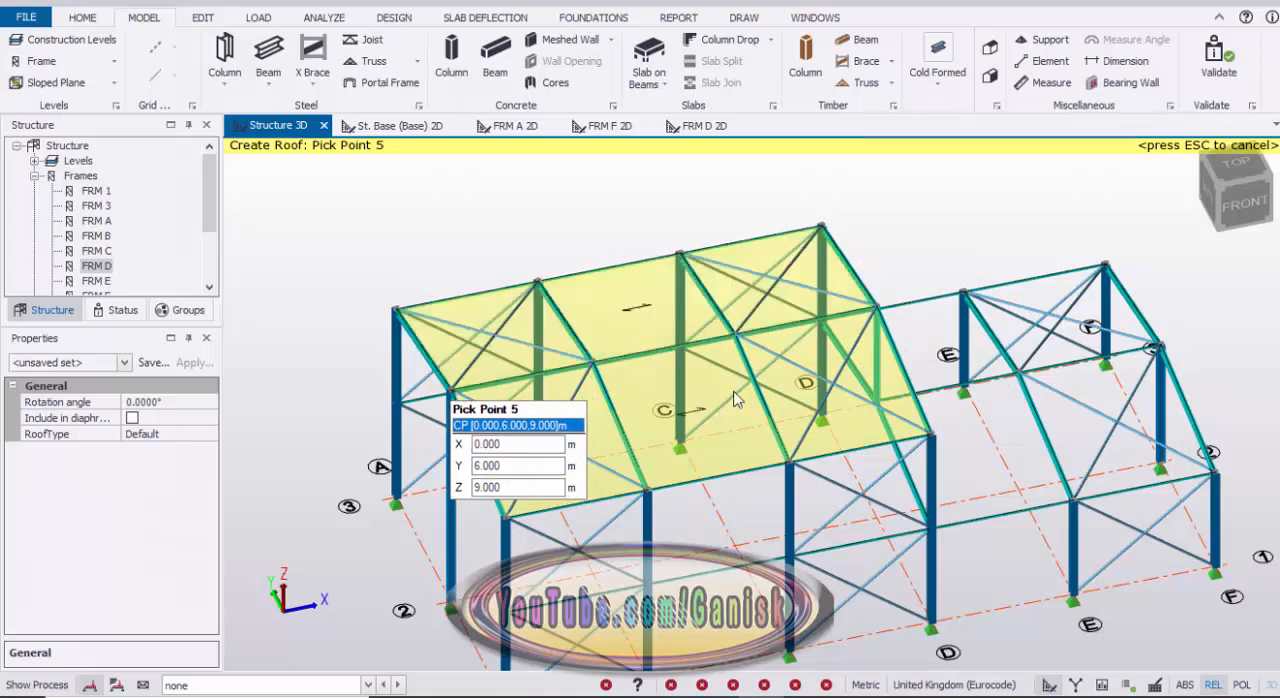
# Step: Create a roof panel over the low roof's slope between grids 1 and 2, from D to F, between the 4 m eaves and 5 m ridge
pyautogui.scroll(-3, 755, 430)
pyautogui.moveTo(755, 430); pyautogui.dragTo(642, 436, button='right')
pyautogui.scroll(3, 787, 405)
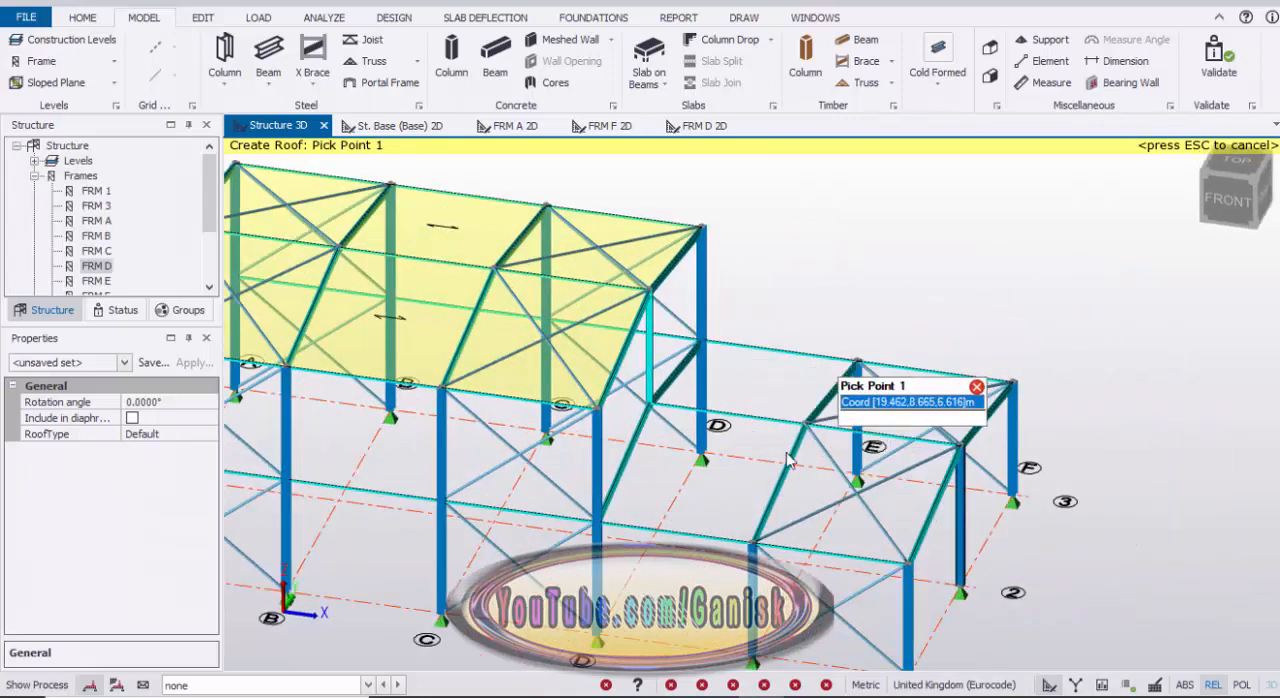
pyautogui.click(916, 565)
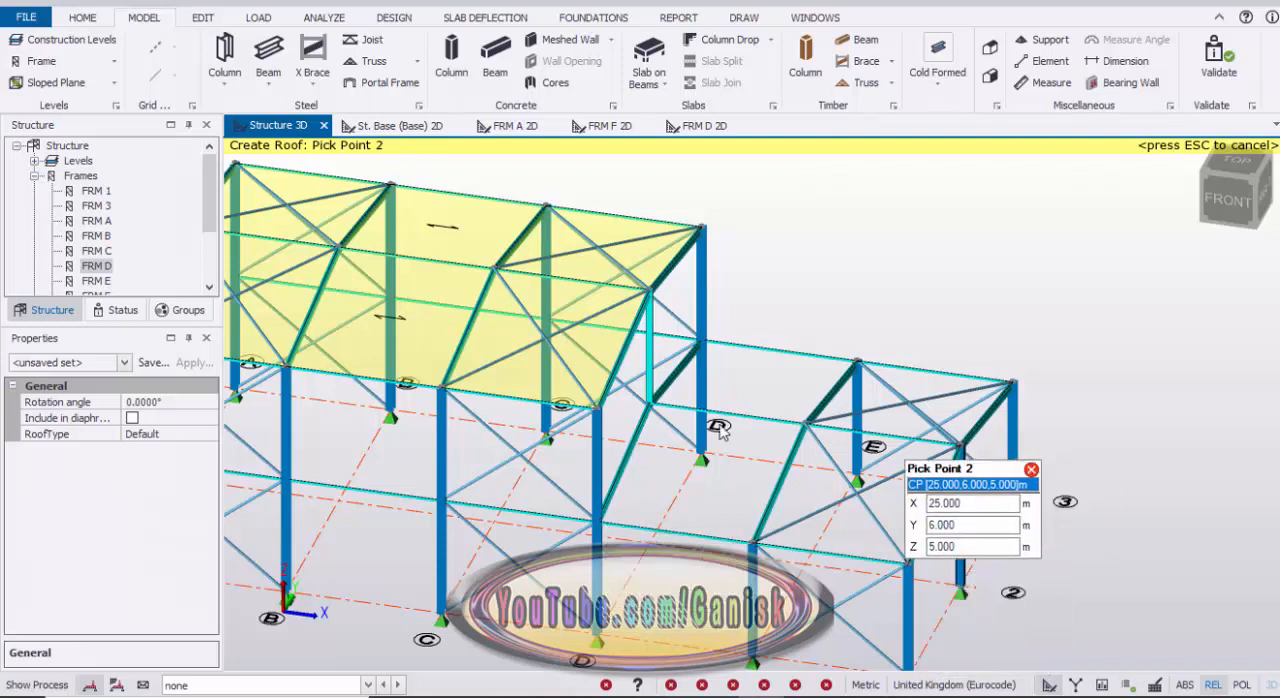
pyautogui.click(962, 446)
pyautogui.click(651, 404)
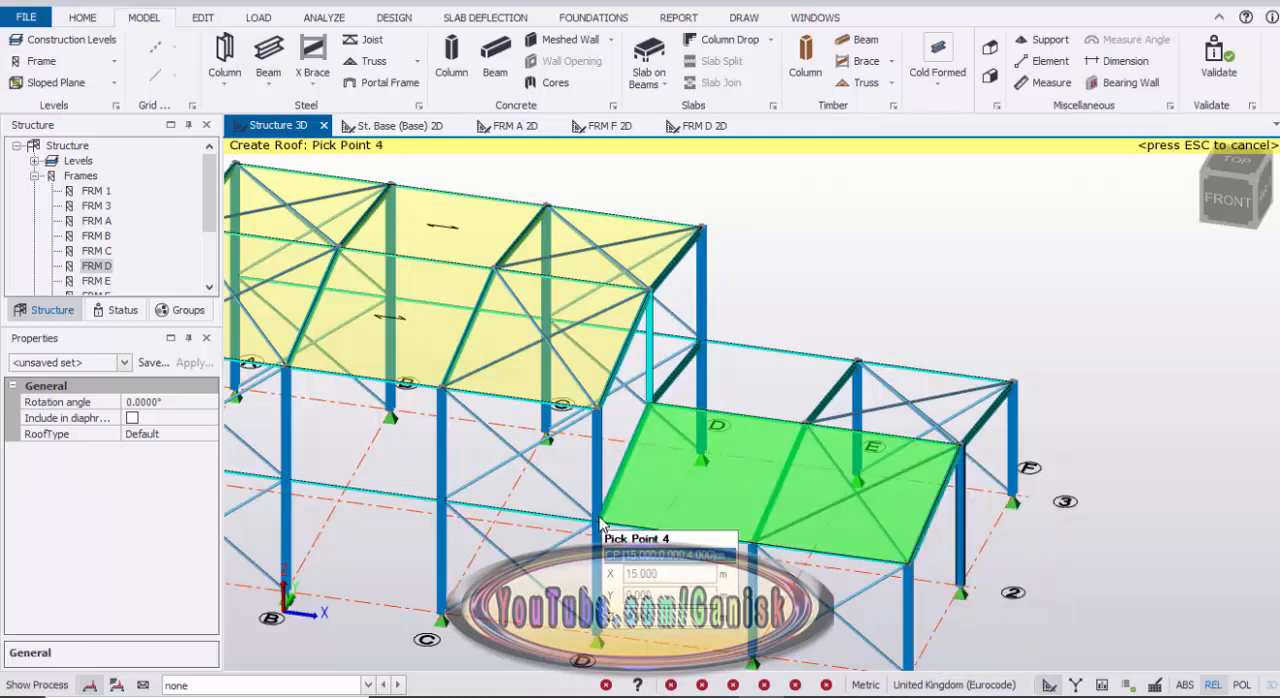
pyautogui.click(600, 520)
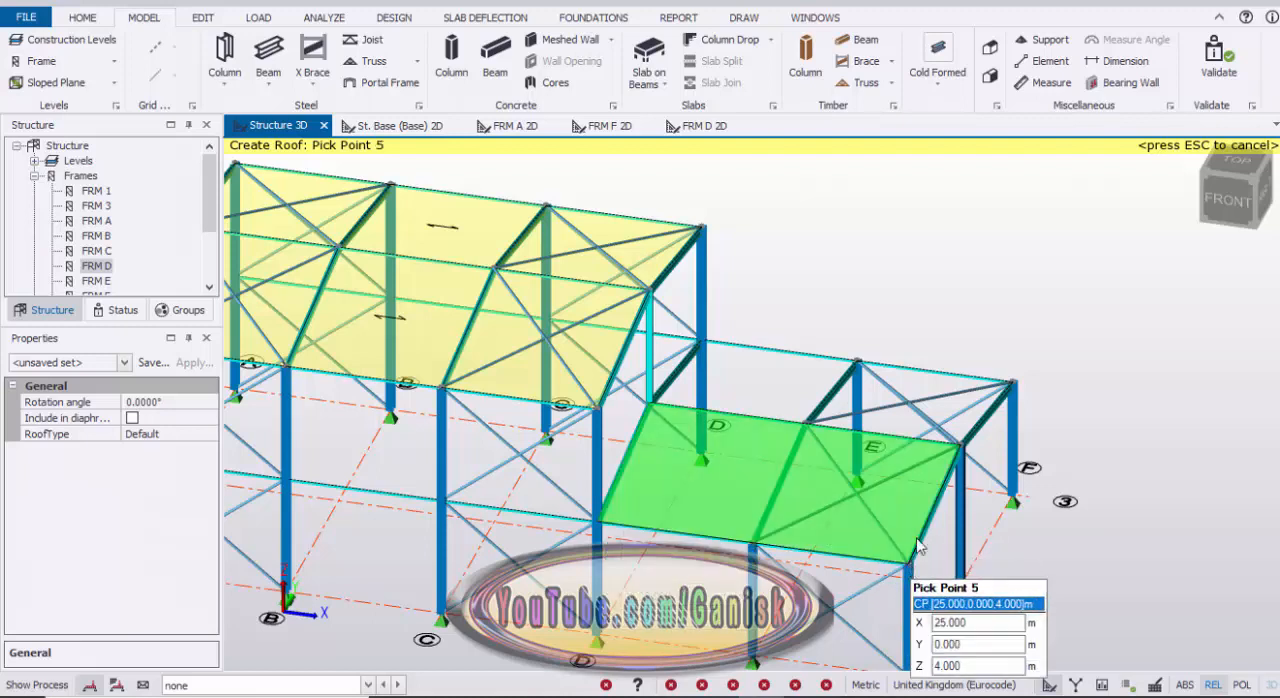
pyautogui.click(917, 540)
# Step: Create a roof panel over the low roof's slope between grids 2 and 3, from D to F, finishing the roof command
pyautogui.moveTo(990, 516); pyautogui.dragTo(945, 571, button='middle')
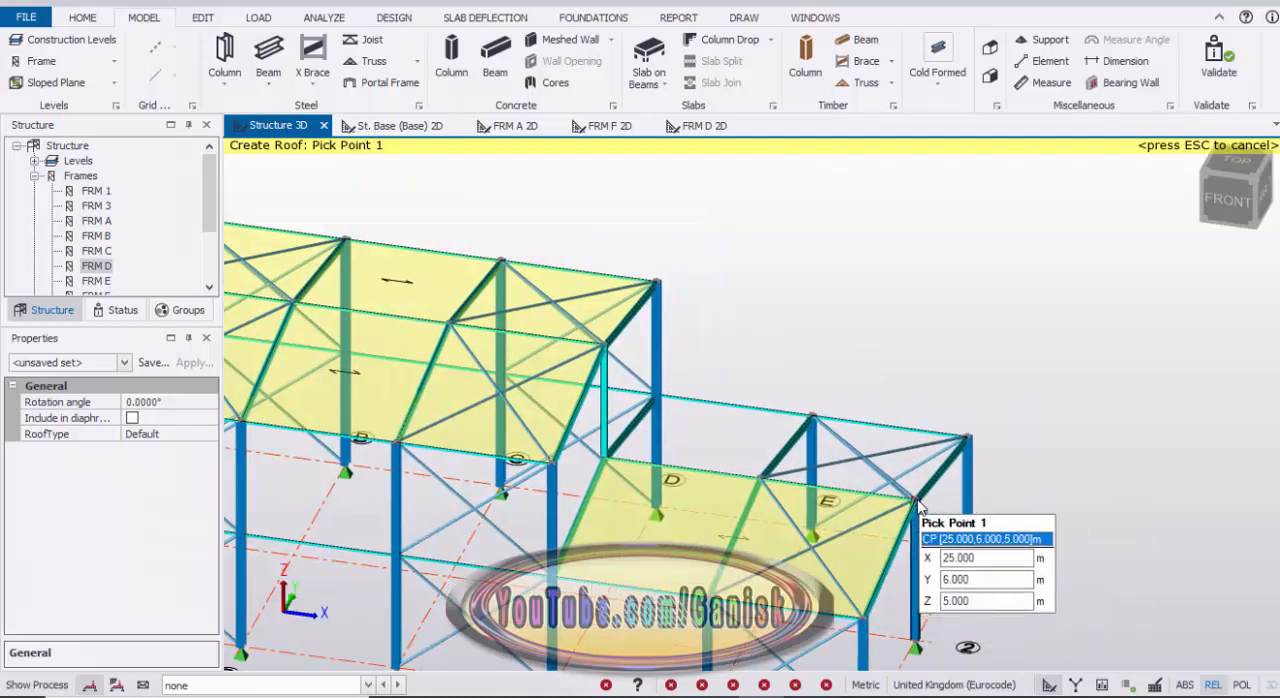
pyautogui.click(917, 502)
pyautogui.click(965, 438)
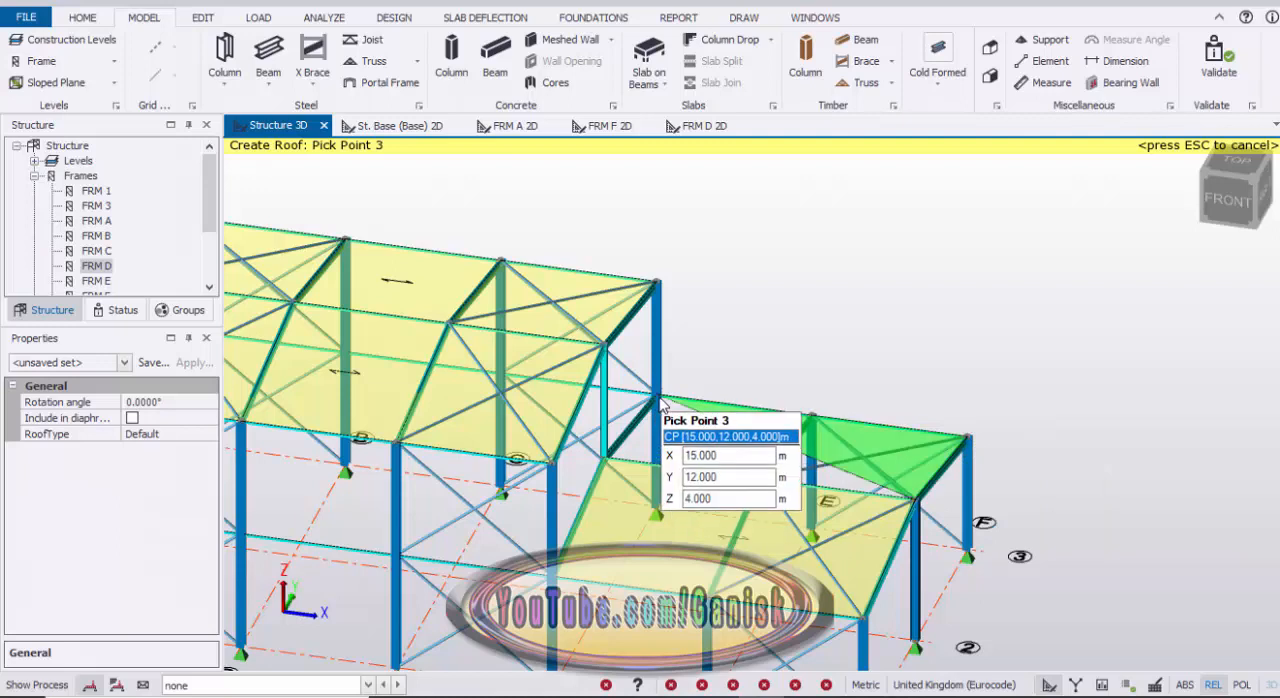
pyautogui.click(658, 398)
pyautogui.click(604, 458)
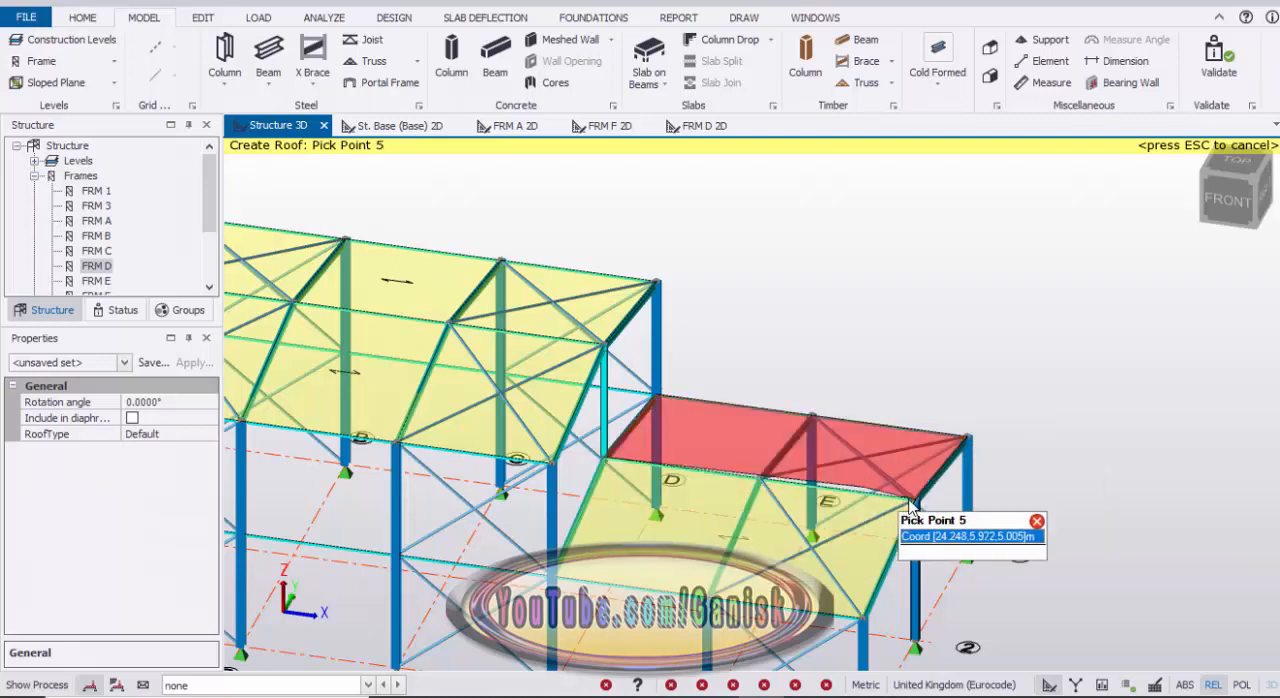
pyautogui.click(915, 502)
pyautogui.scroll(-3, 1083, 461)
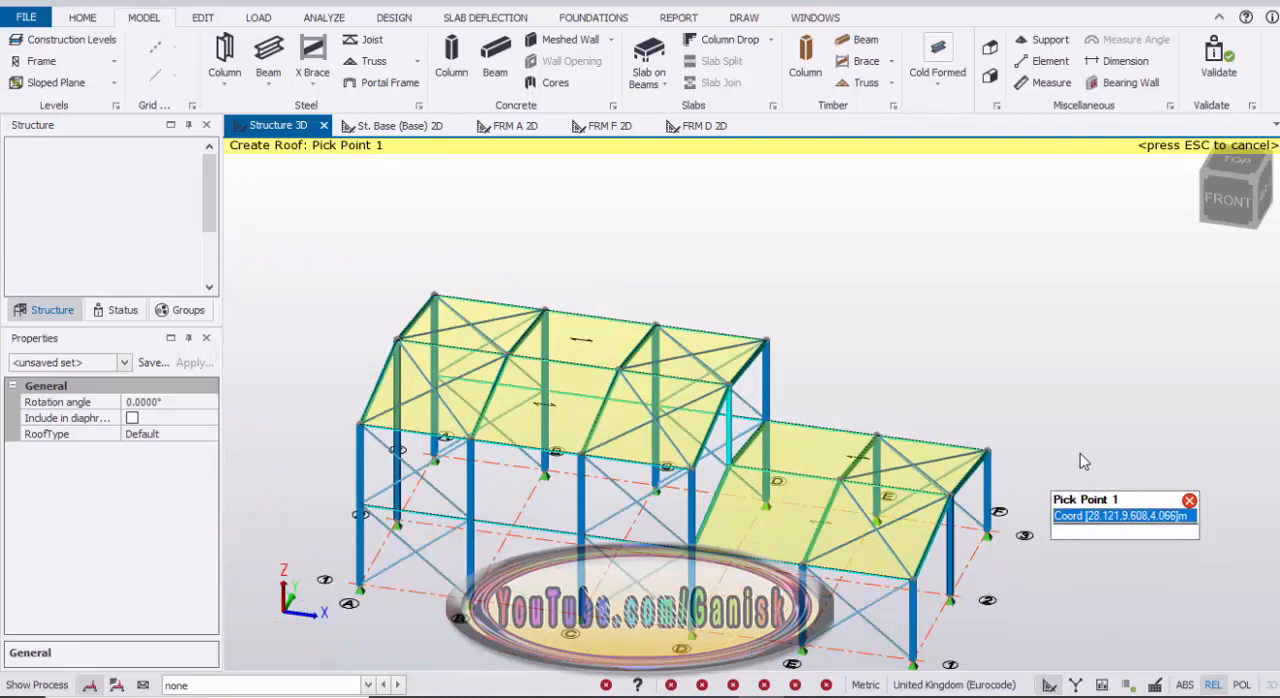
pyautogui.scroll(-1, 1083, 461)
pyautogui.press('Escape')
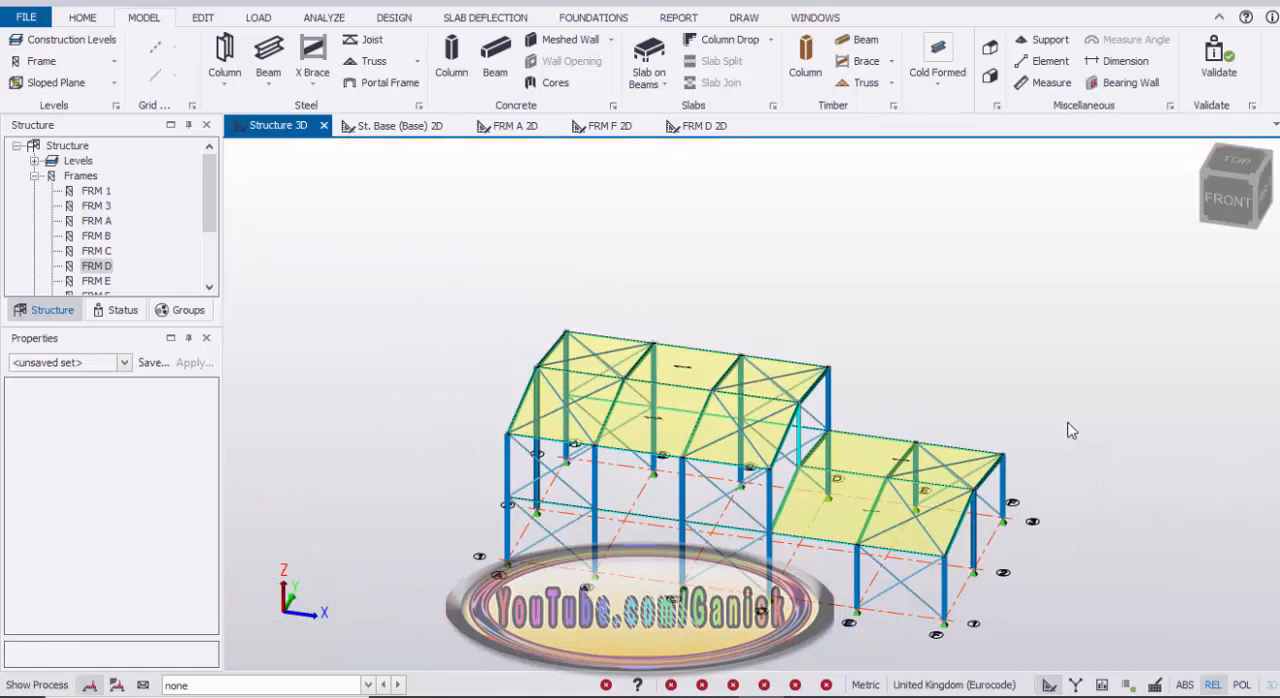
pyautogui.scroll(-2, 1098, 434)
pyautogui.moveTo(1105, 437); pyautogui.dragTo(971, 413, button='right')
pyautogui.scroll(2, 988, 402)
pyautogui.scroll(-1, 917, 387)
pyautogui.moveTo(886, 385); pyautogui.dragTo(924, 389, button='middle')
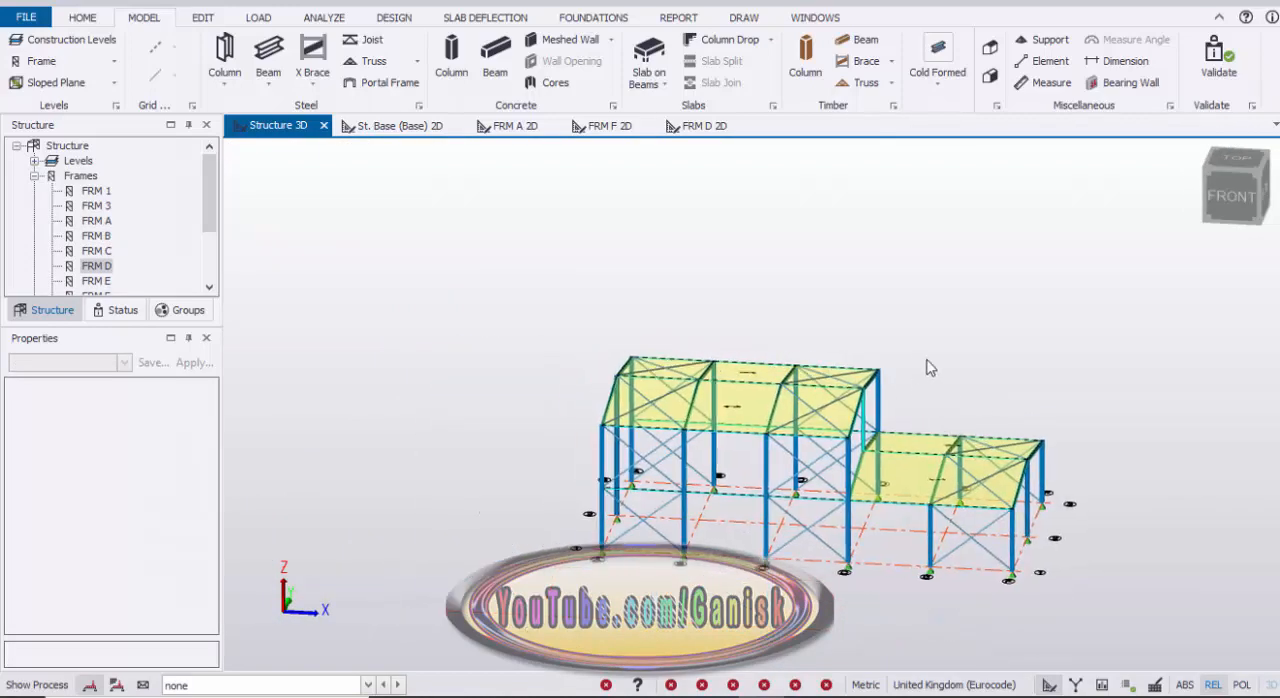
pyautogui.moveTo(927, 360); pyautogui.dragTo(836, 381, button='right')
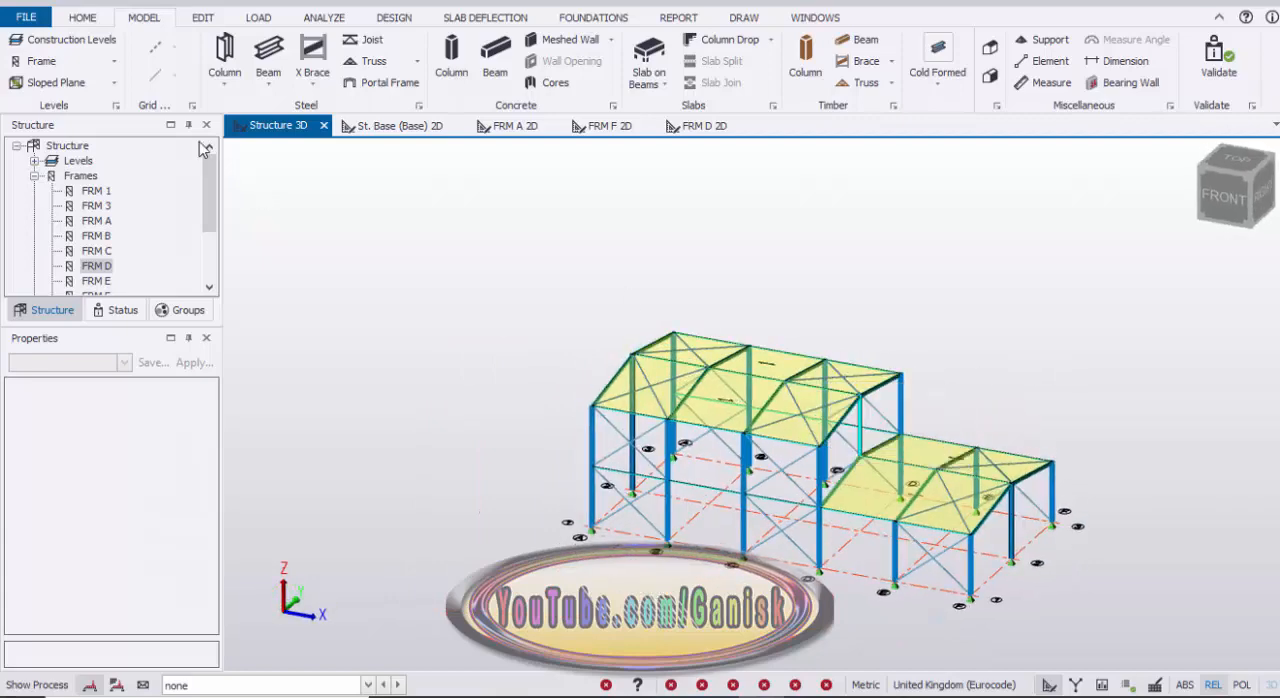
# Step: Save the project in the TSD folder as "TSD34 steel model"
pyautogui.click(85, 20)
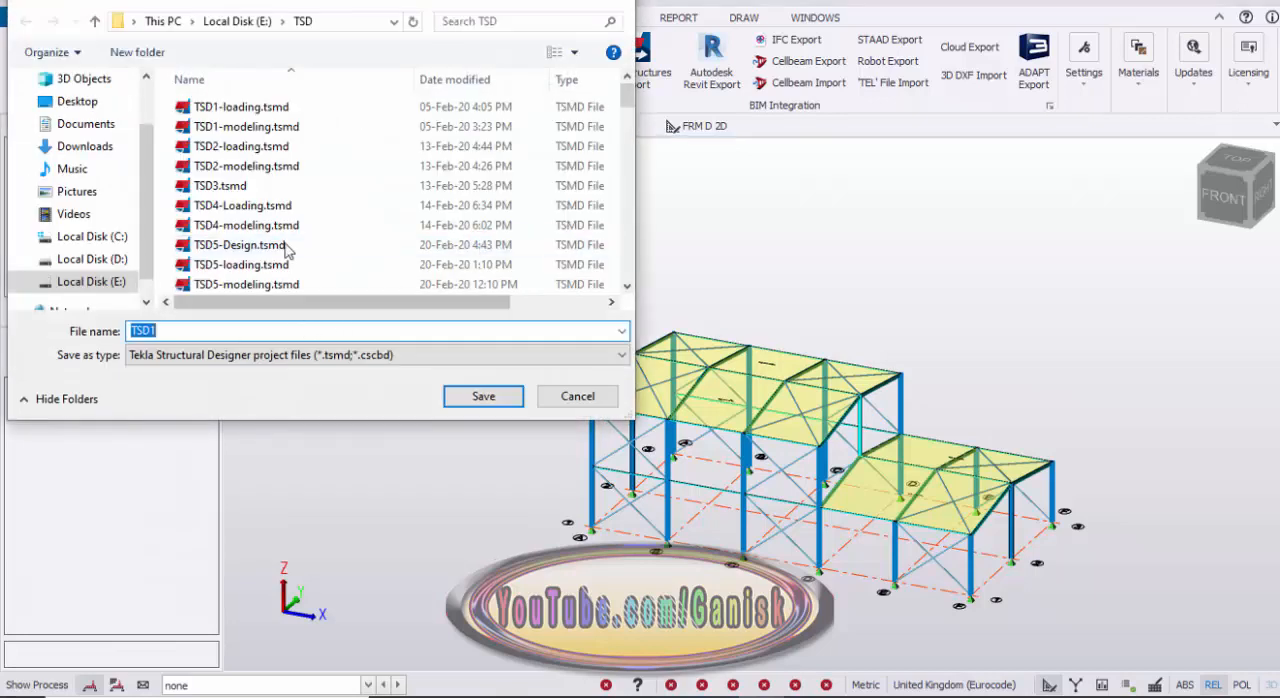
pyautogui.scroll(-20, 287, 250)
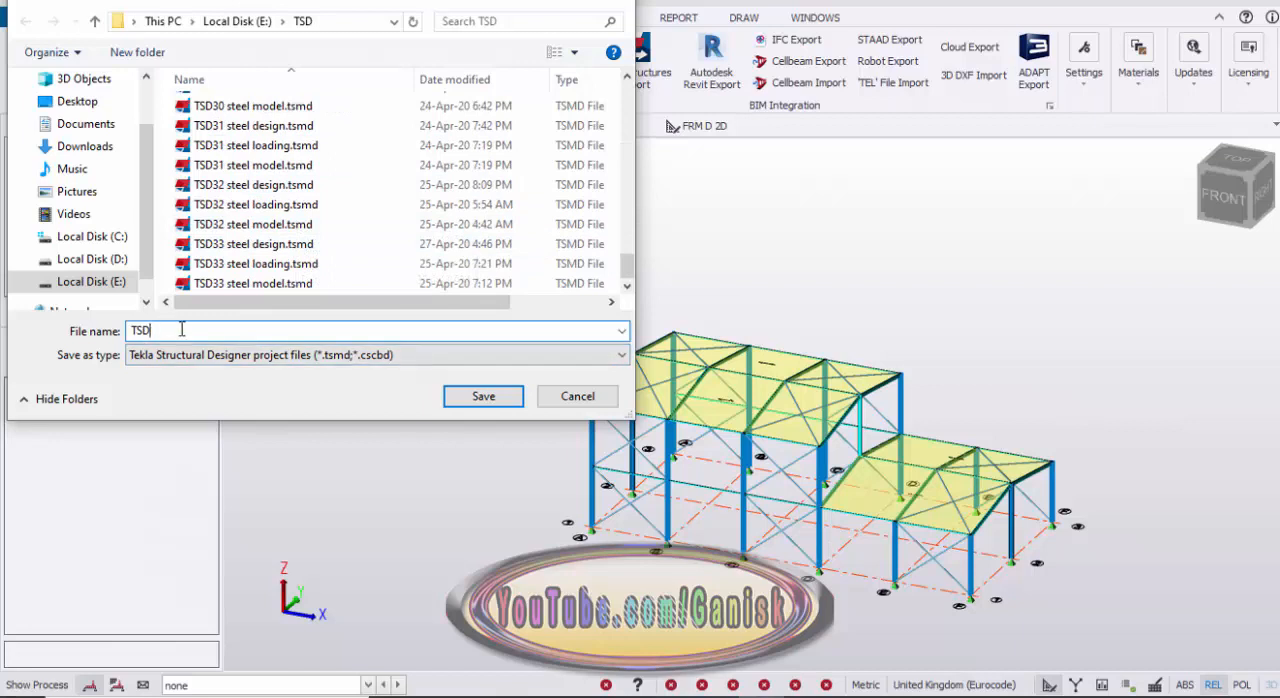
pyautogui.write('34 steel model')
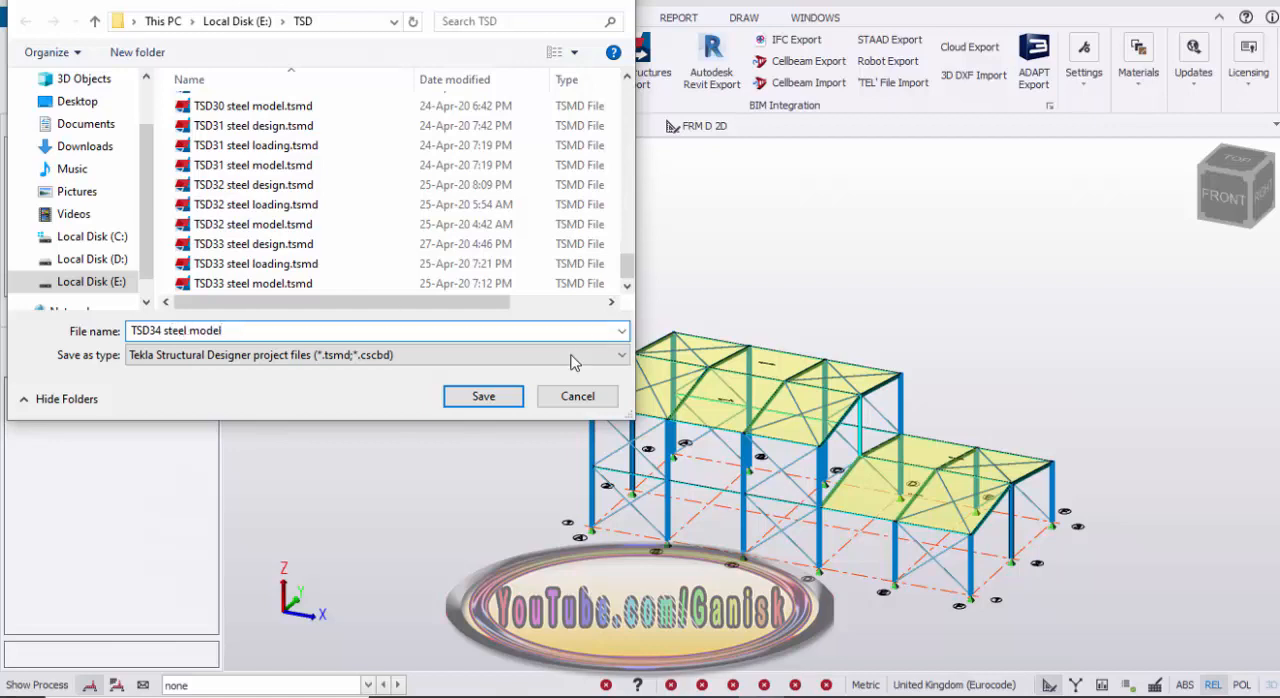
pyautogui.click(488, 396)
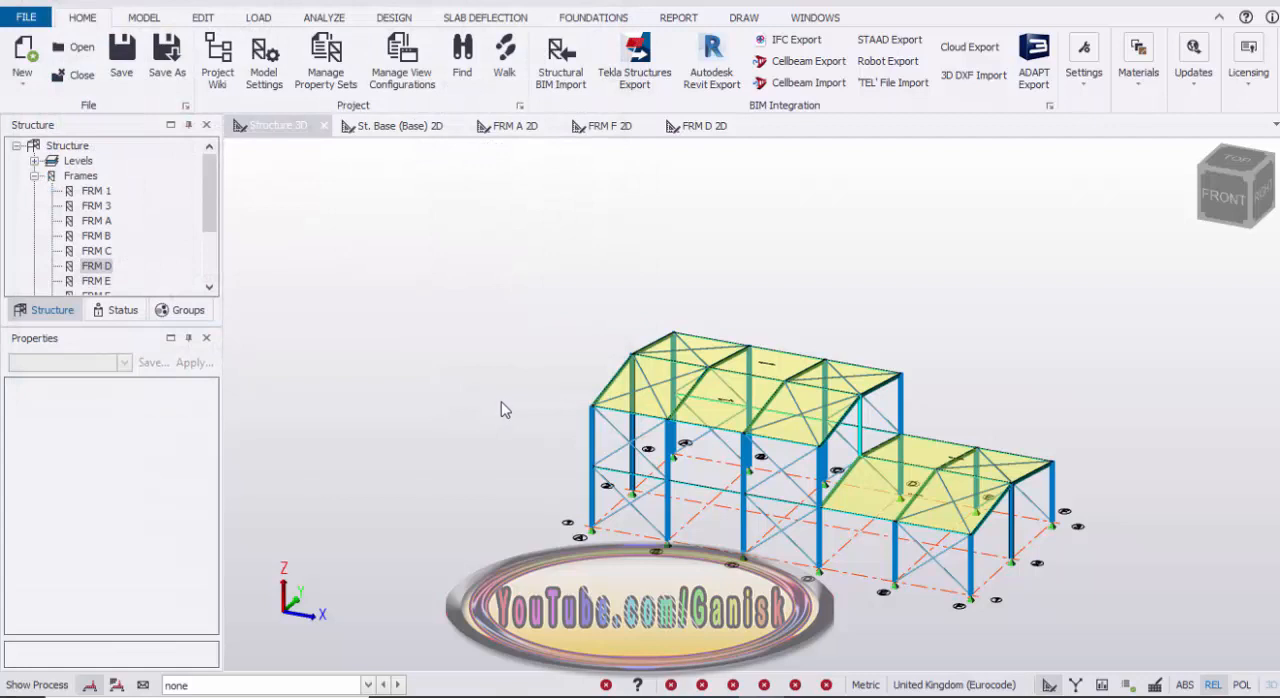
# Step: Show the project status with its validation entries expanded and validate the model
pyautogui.click(118, 310)
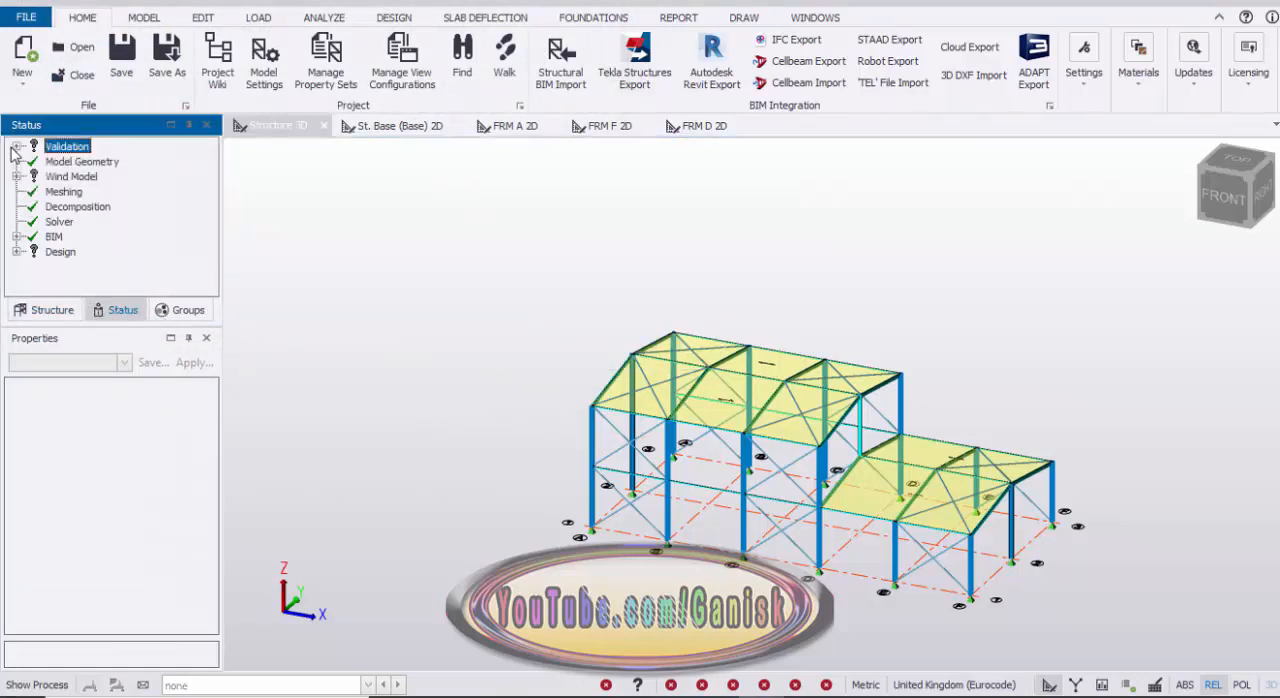
pyautogui.click(16, 146)
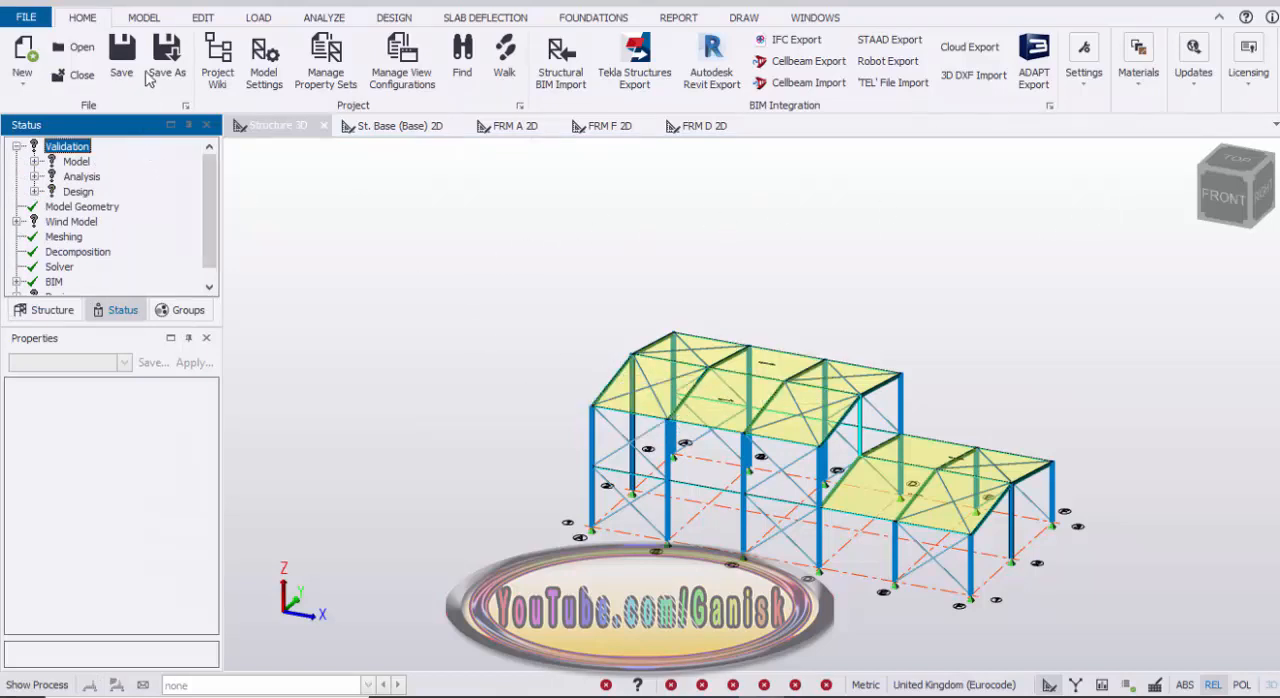
pyautogui.click(143, 17)
pyautogui.click(1225, 71)
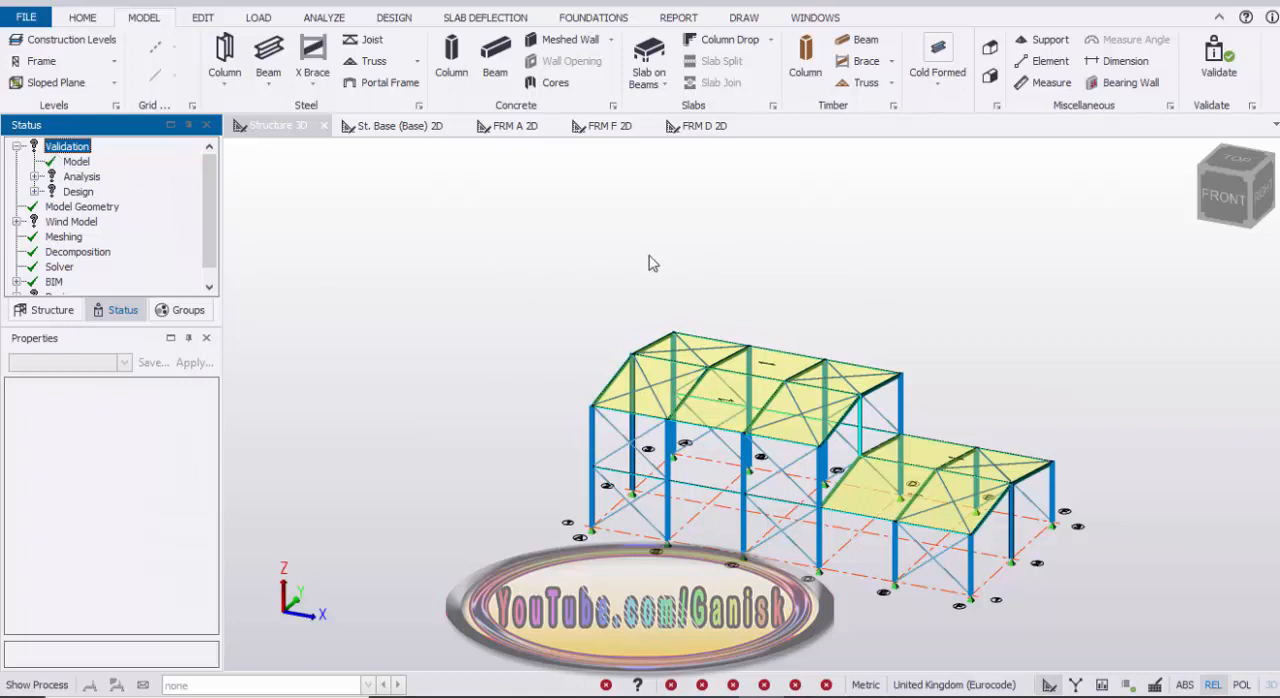
pyautogui.scroll(-2, 652, 263)
pyautogui.scroll(3, 766, 300)
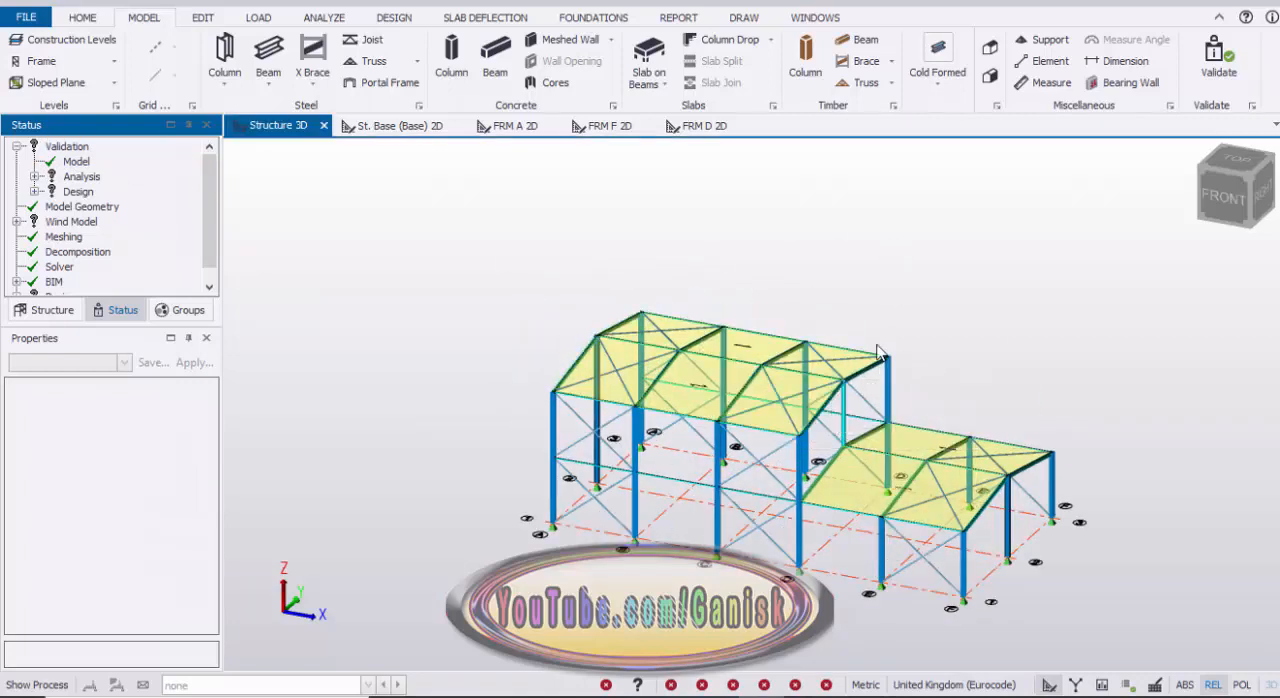
pyautogui.scroll(2, 880, 348)
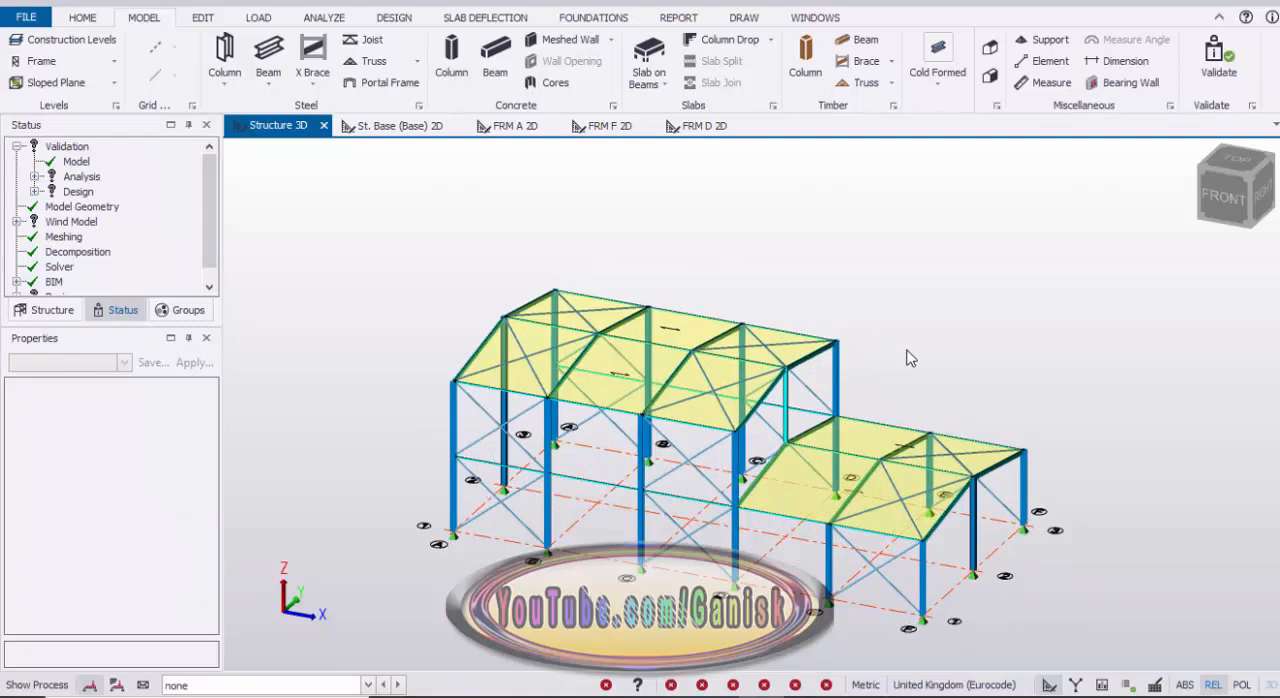
# Step: Rename the Services loadcase as "Roof Imposed" with type Roof Imposed, and delete the Imposed loadcase
pyautogui.click(261, 17)
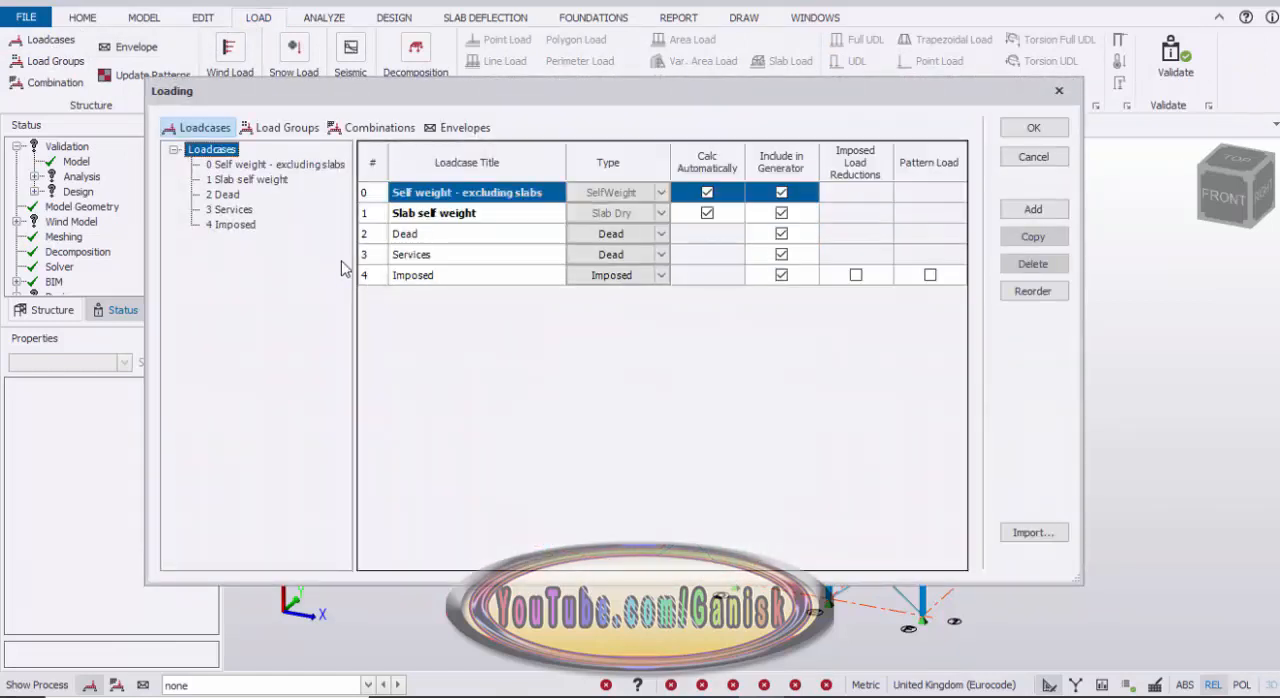
pyautogui.click(226, 195)
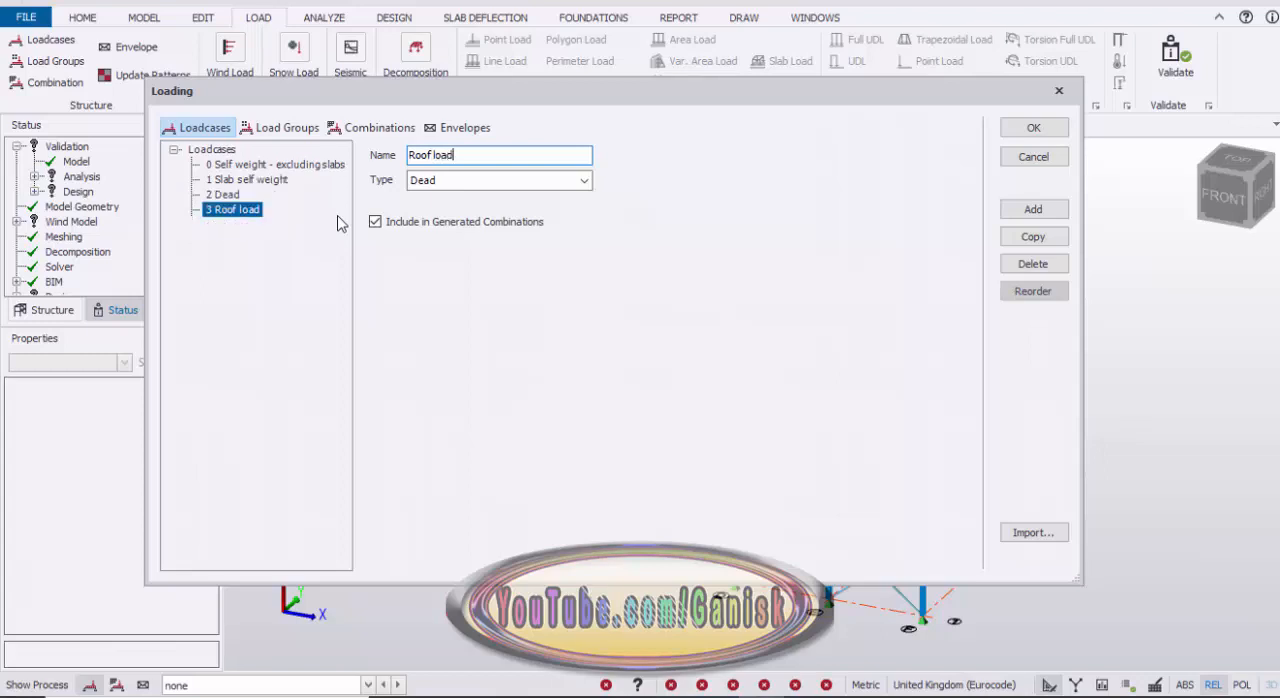
pyautogui.click(558, 181)
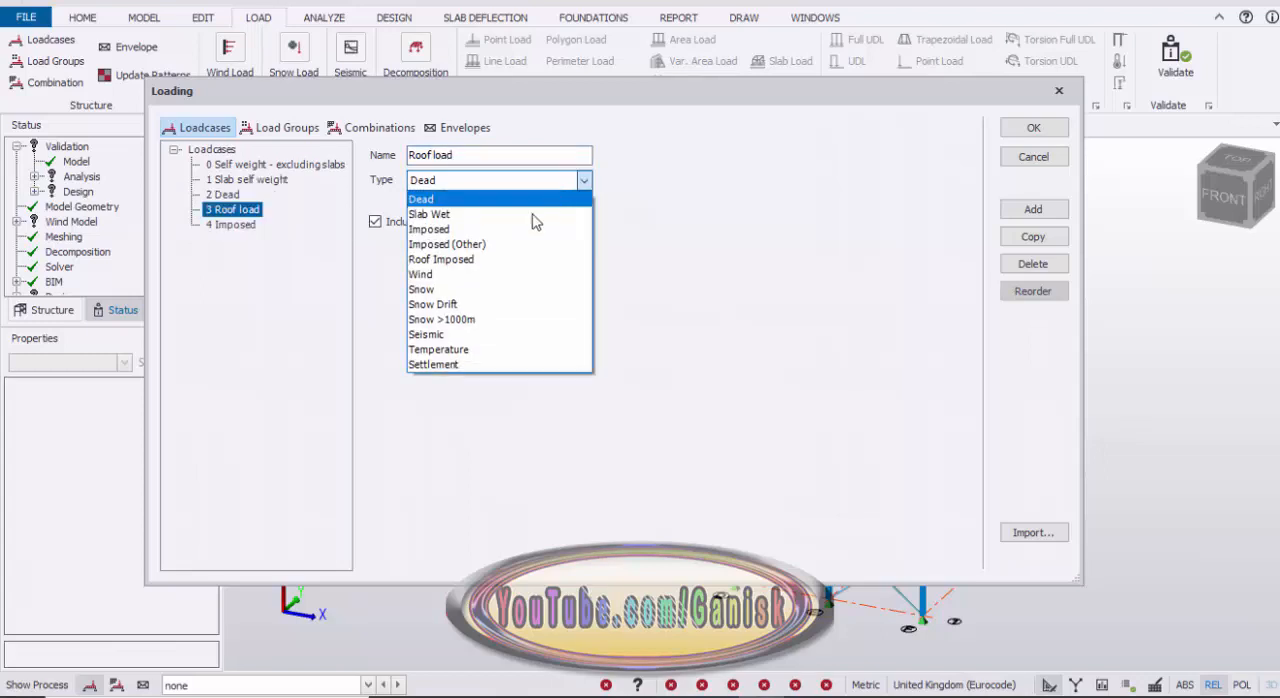
pyautogui.click(494, 258)
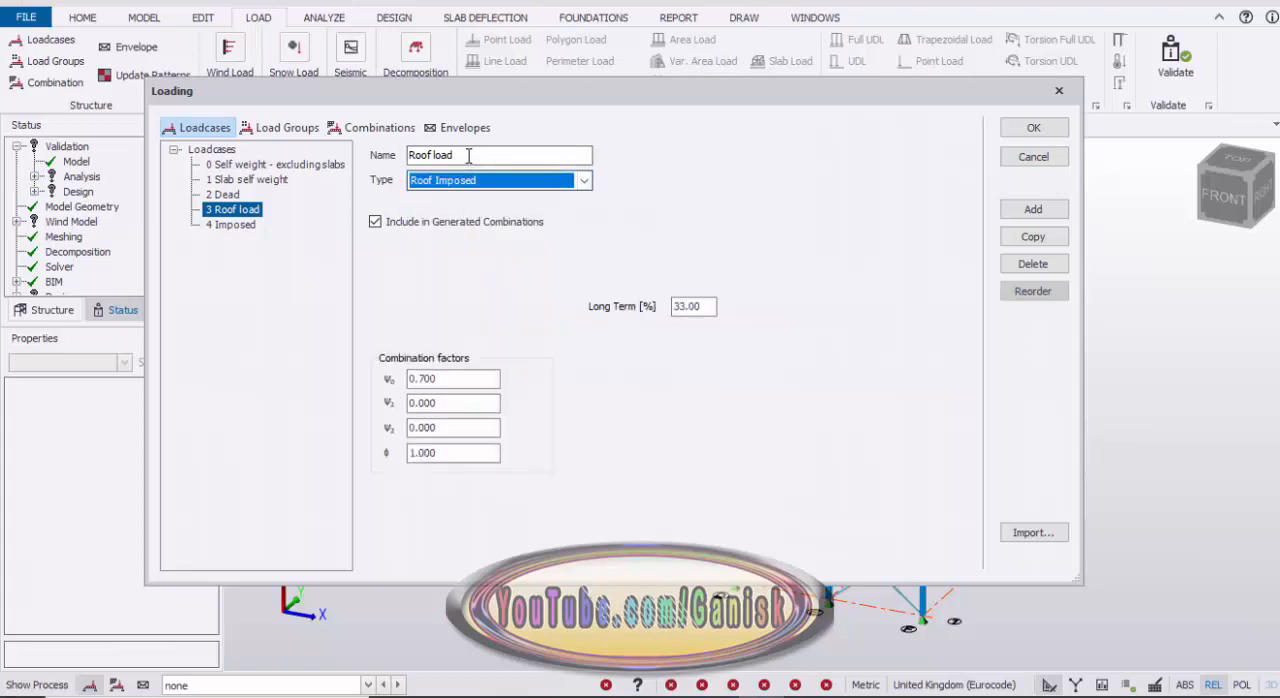
pyautogui.click(500, 159)
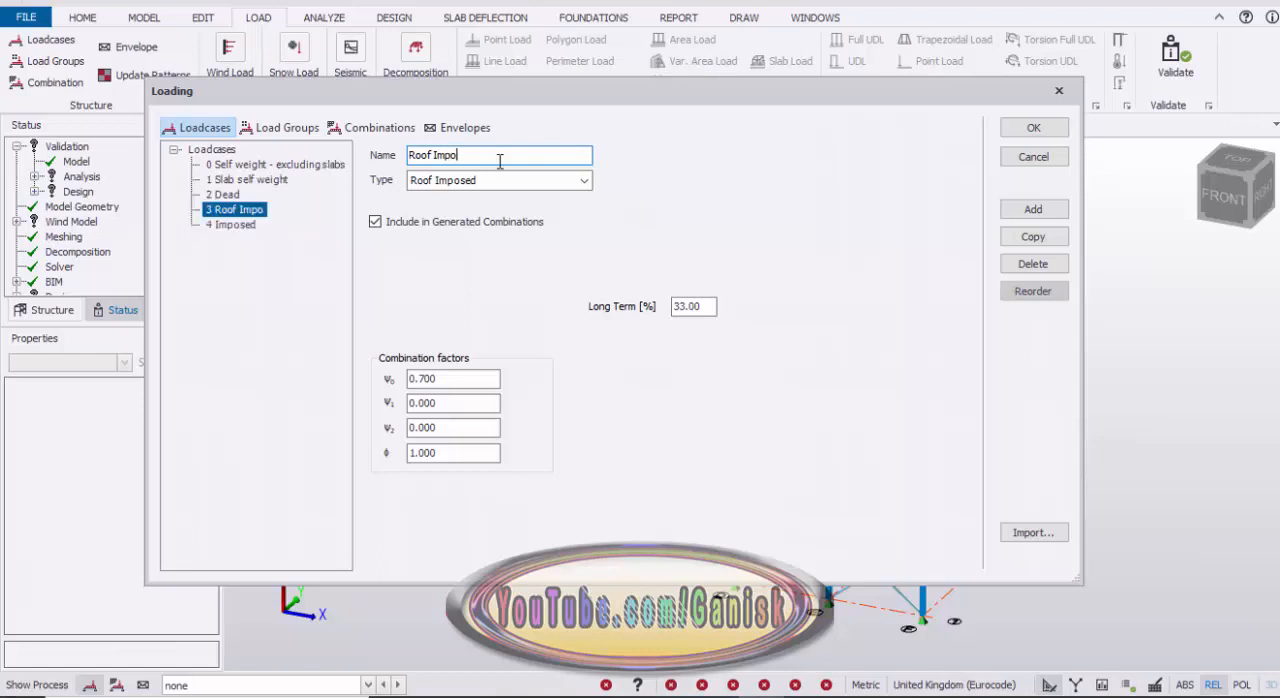
pyautogui.click(236, 225)
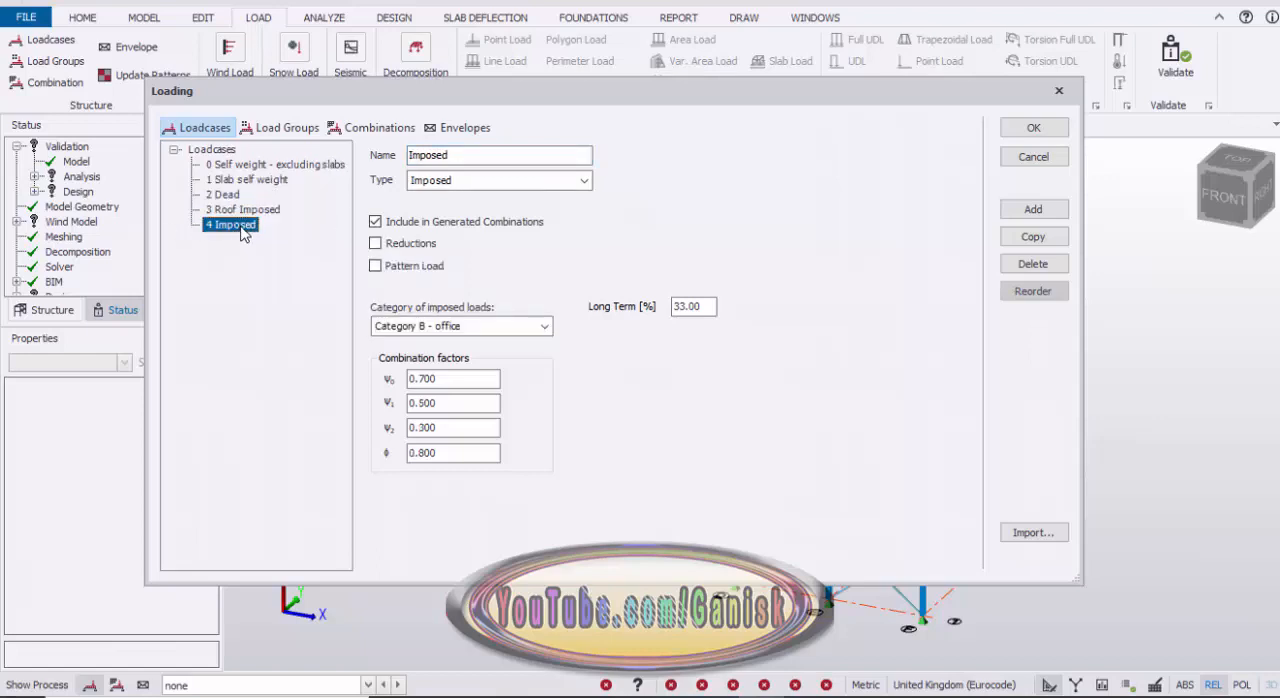
pyautogui.click(1046, 270)
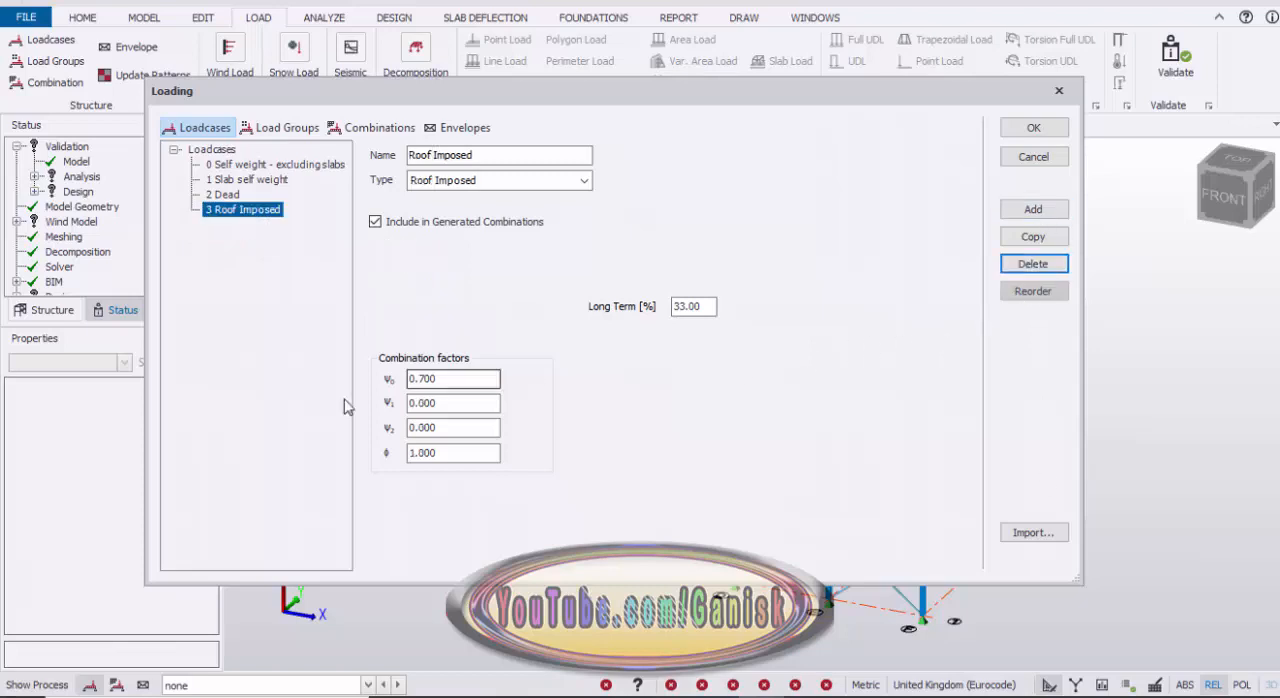
# Step: Review the settings of the Dead and Roof Imposed loadcases and accept the loadcase definitions
pyautogui.click(231, 196)
pyautogui.click(236, 207)
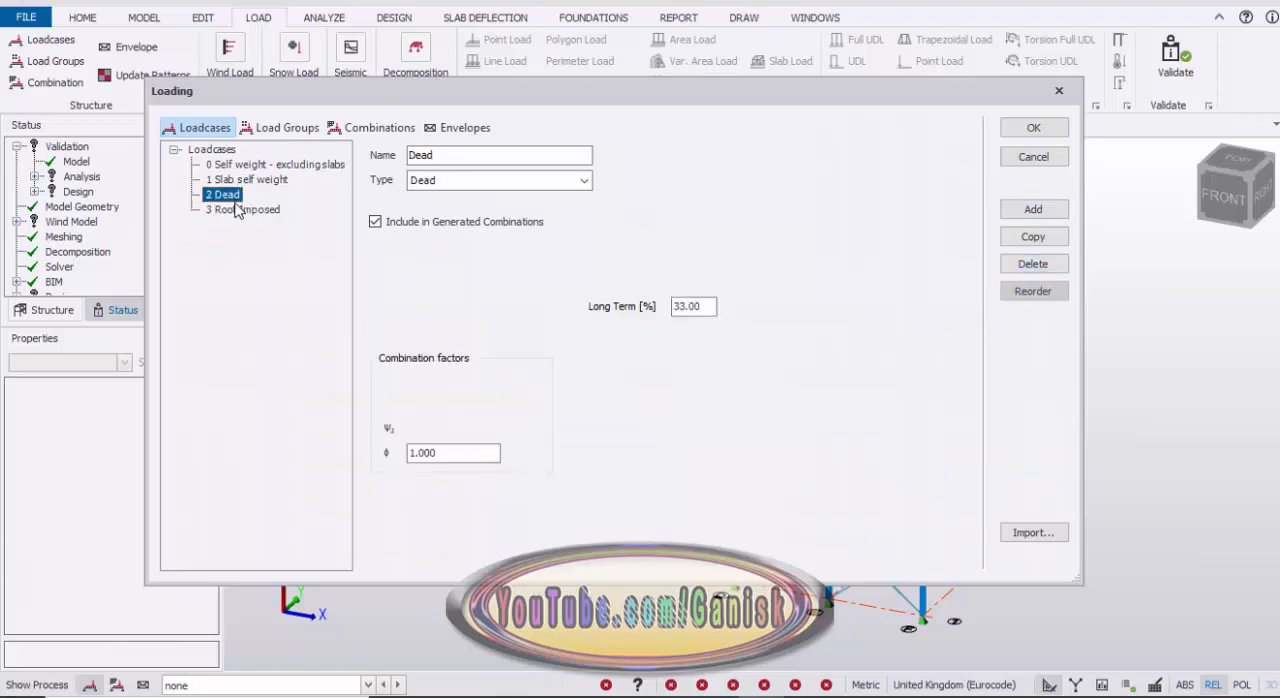
pyautogui.click(234, 196)
pyautogui.click(245, 210)
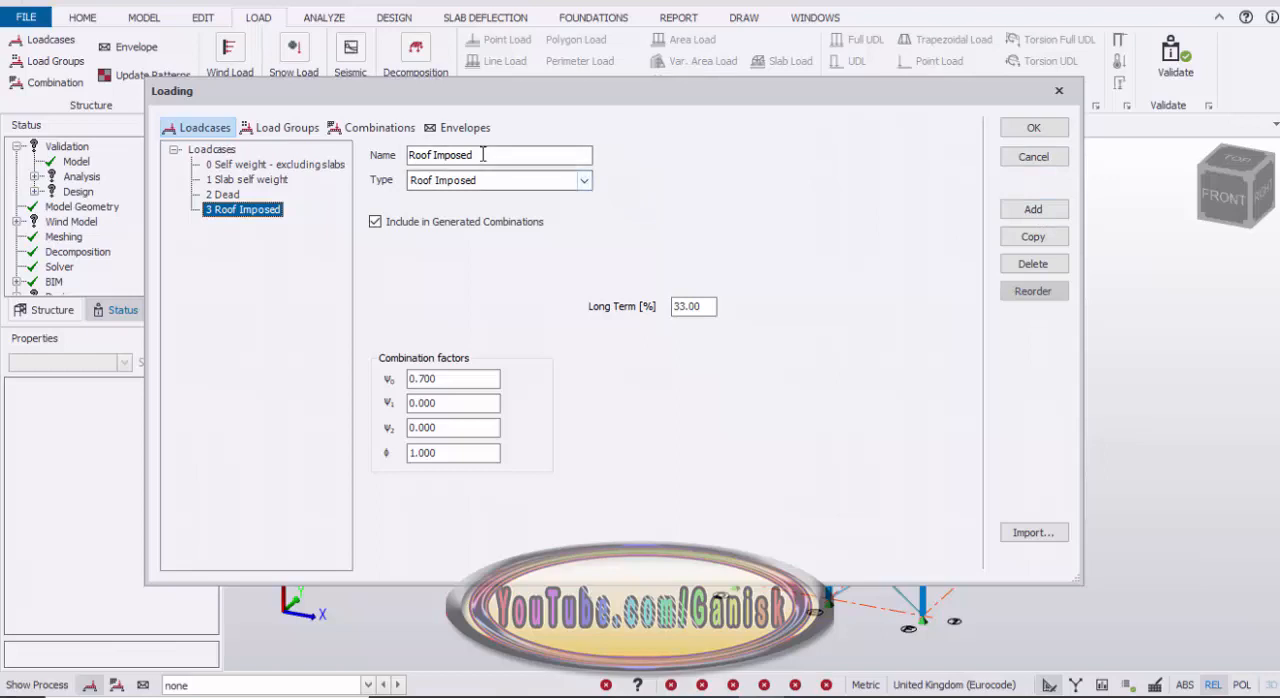
pyautogui.click(586, 180)
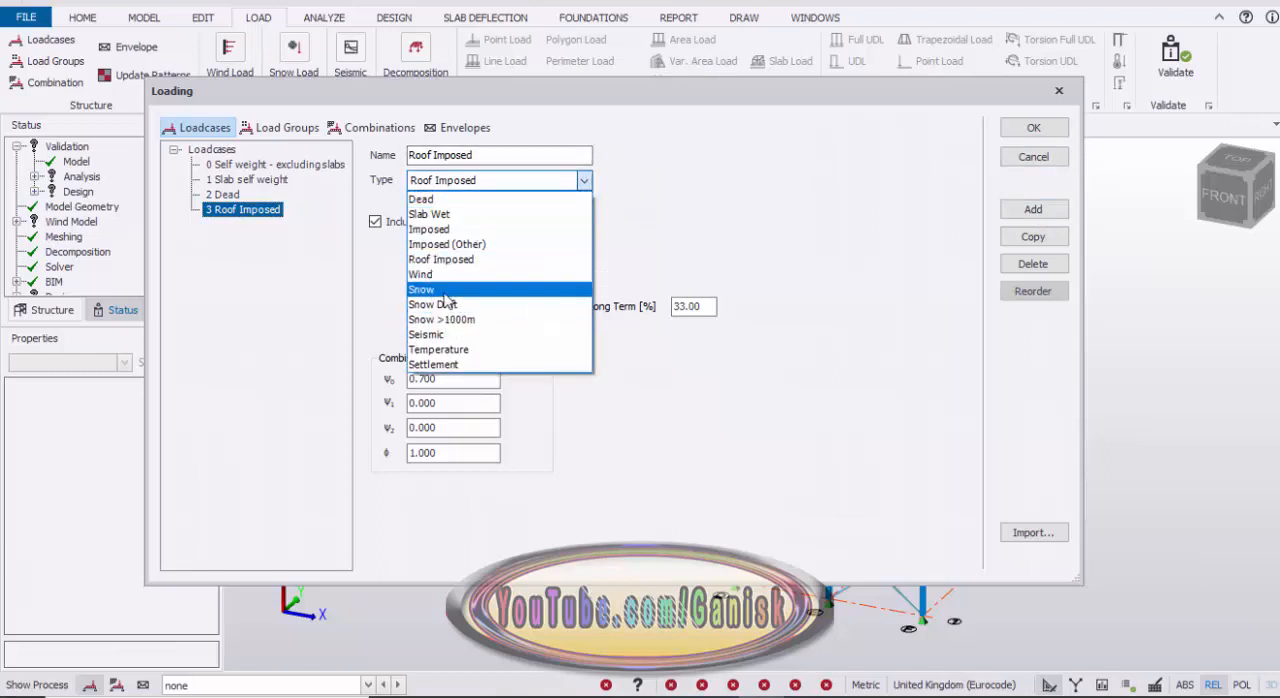
pyautogui.click(775, 202)
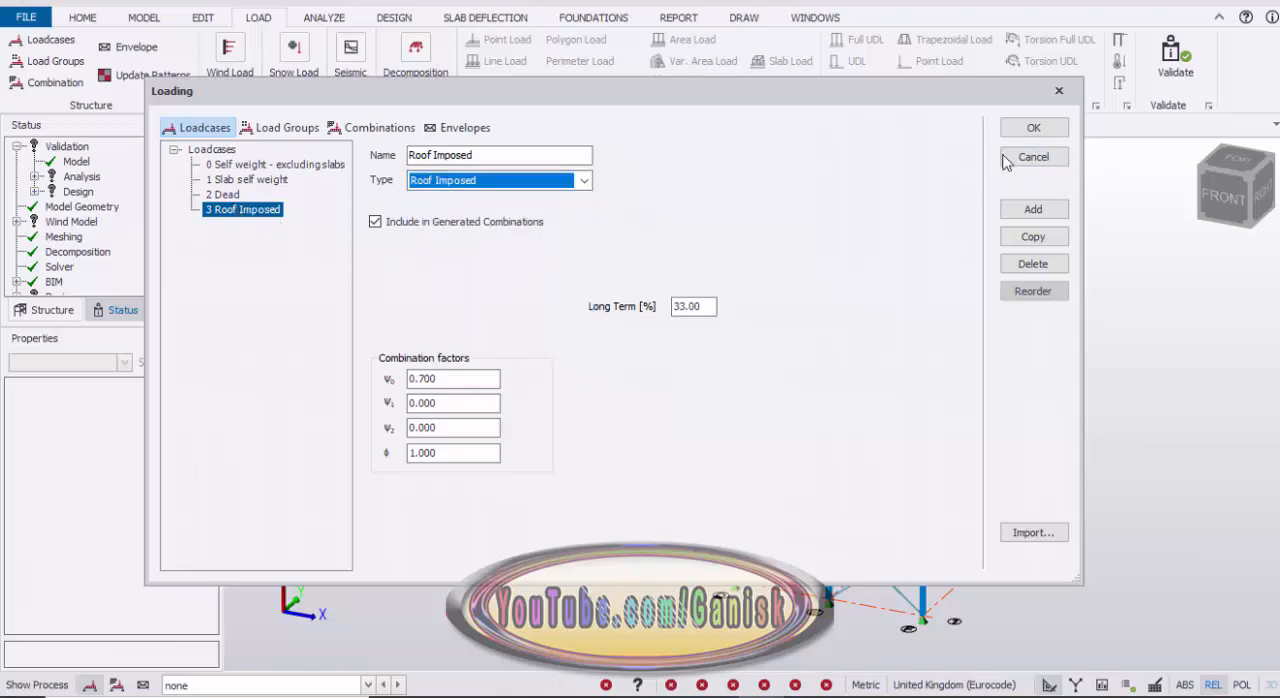
pyautogui.click(1034, 132)
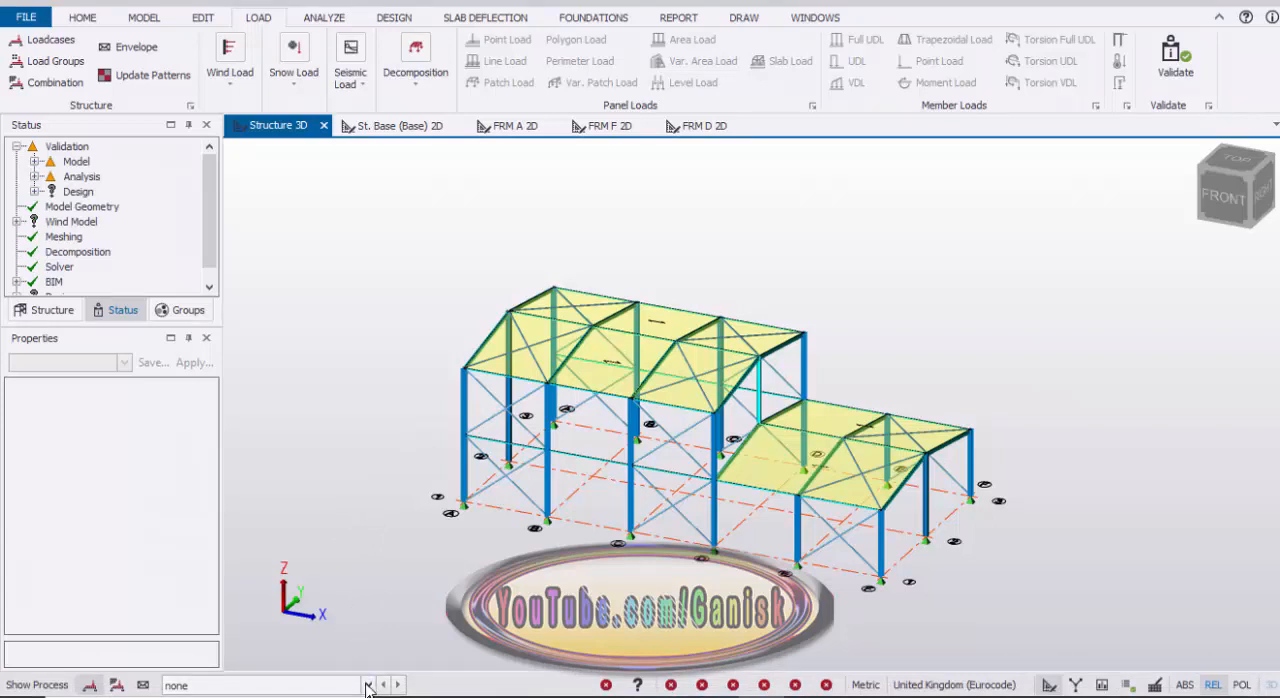
# Step: Apply a 0.5 kN/m² area load in the Dead loadcase to the roof panels of both the high and low bays
pyautogui.click(367, 685)
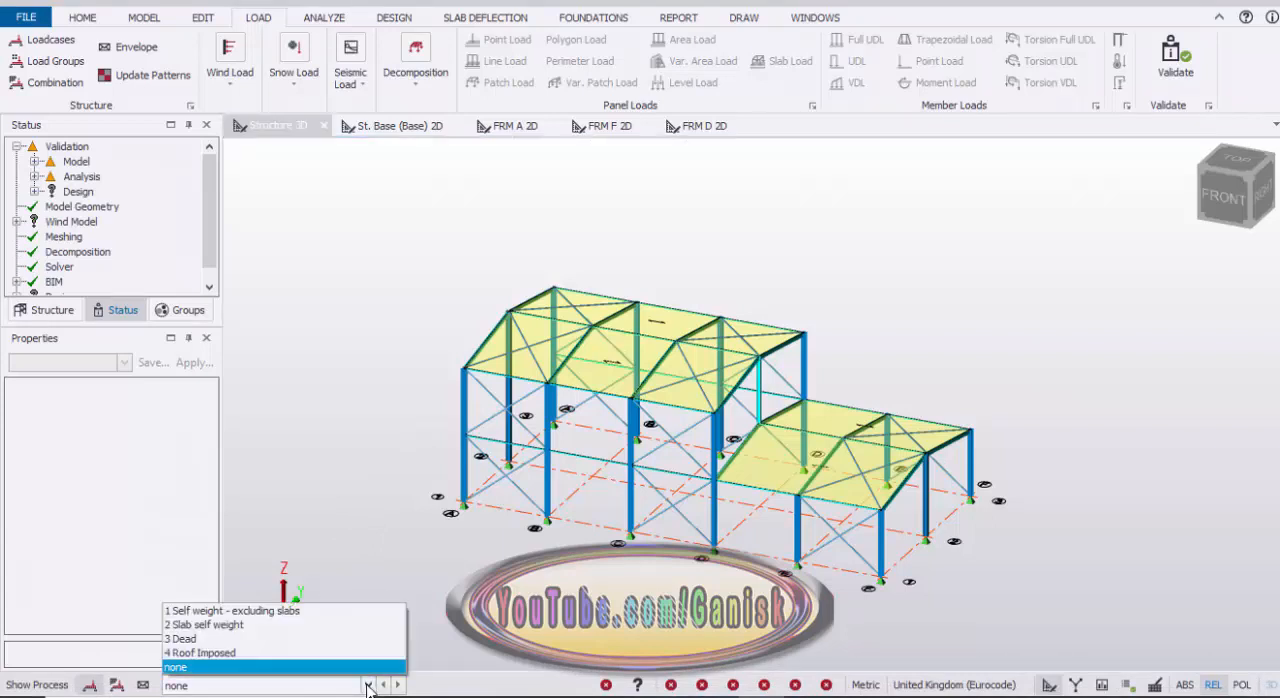
pyautogui.click(328, 638)
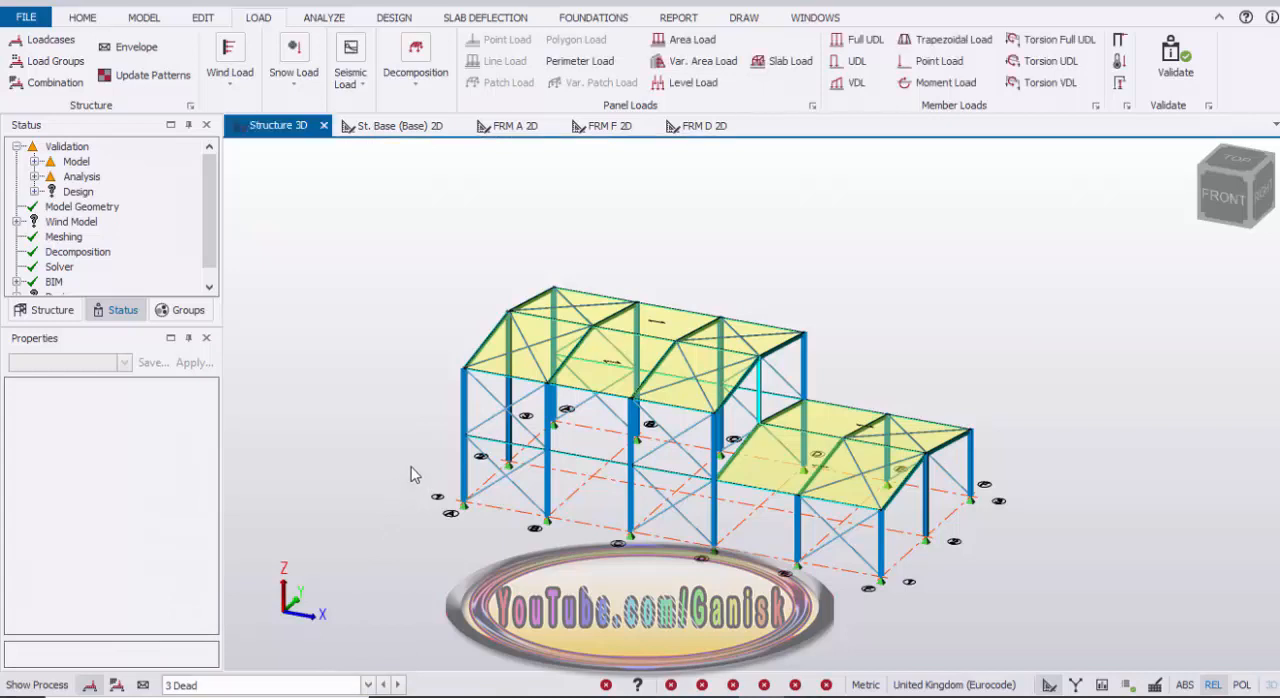
pyautogui.click(663, 40)
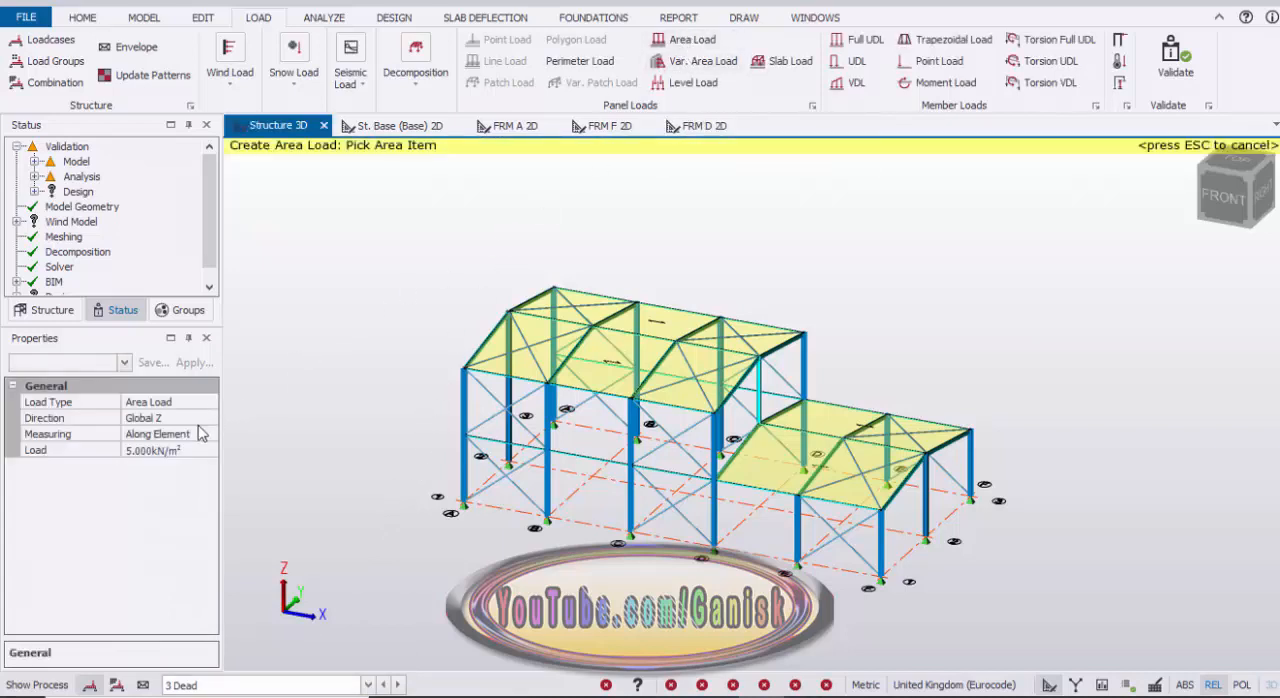
pyautogui.click(167, 450)
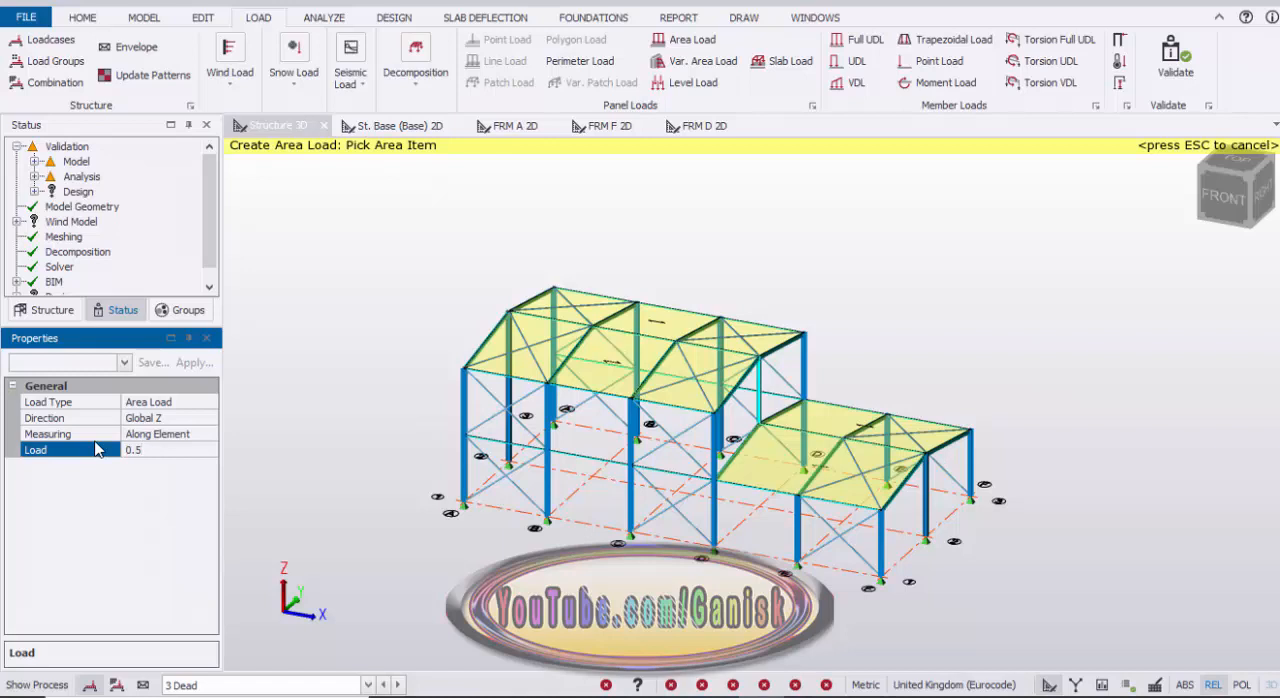
pyautogui.click(586, 301)
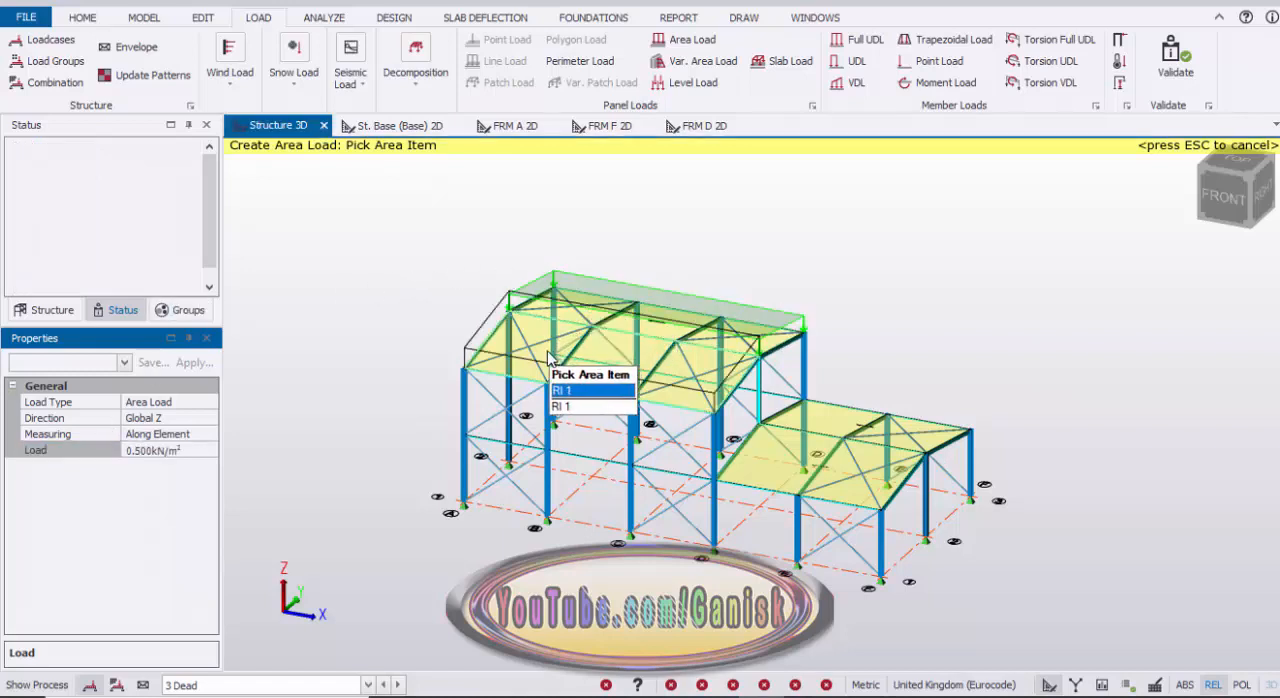
pyautogui.click(835, 410)
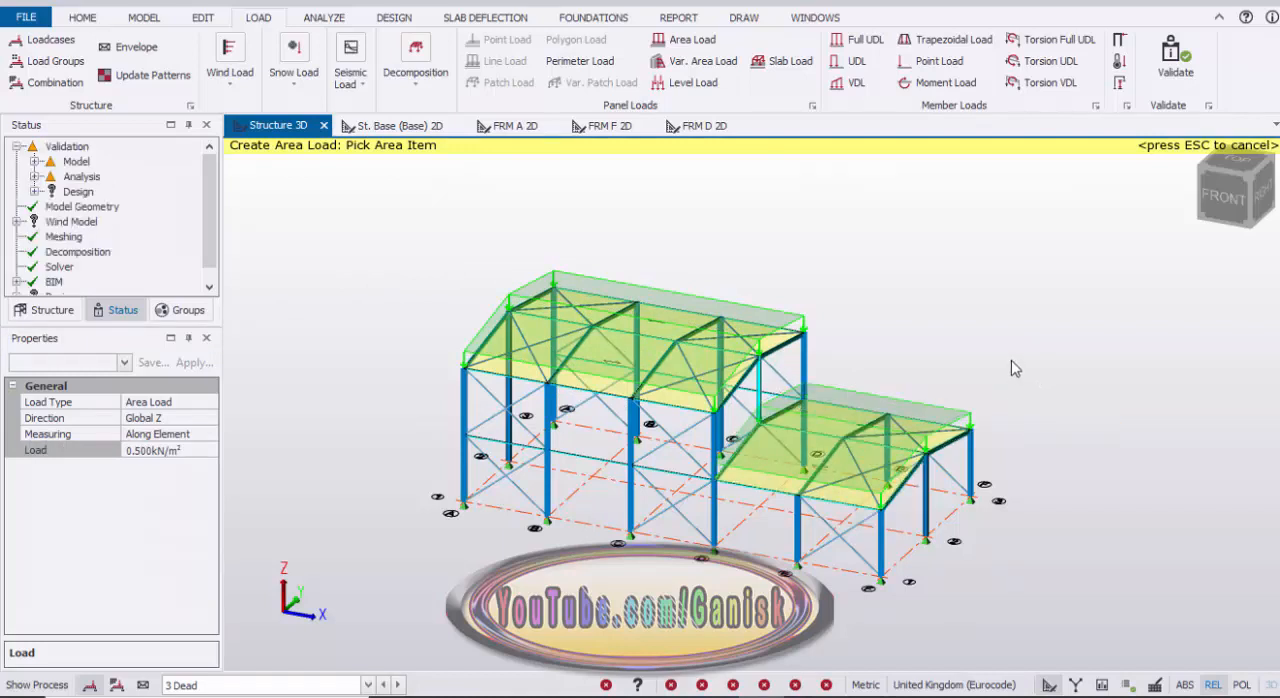
pyautogui.press('Escape')
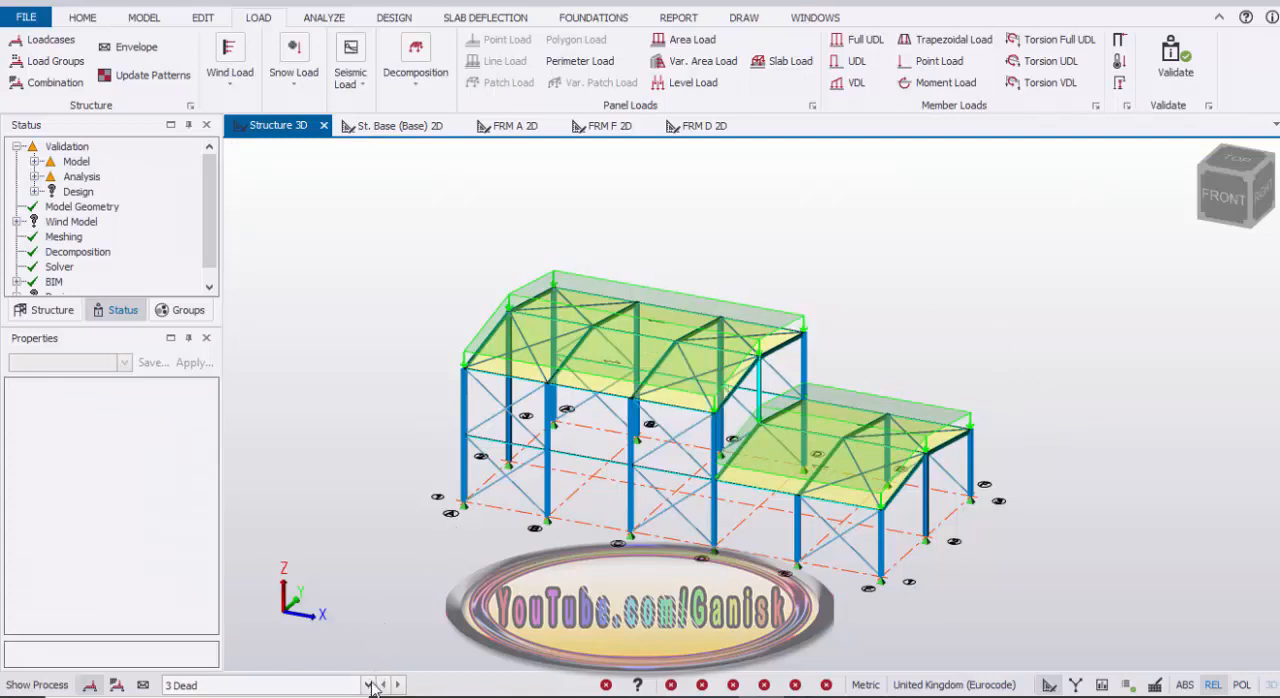
# Step: Apply a 0.8 kN/m² area load in the Roof Imposed loadcase to the roof panels of both the high and low bays
pyautogui.click(369, 686)
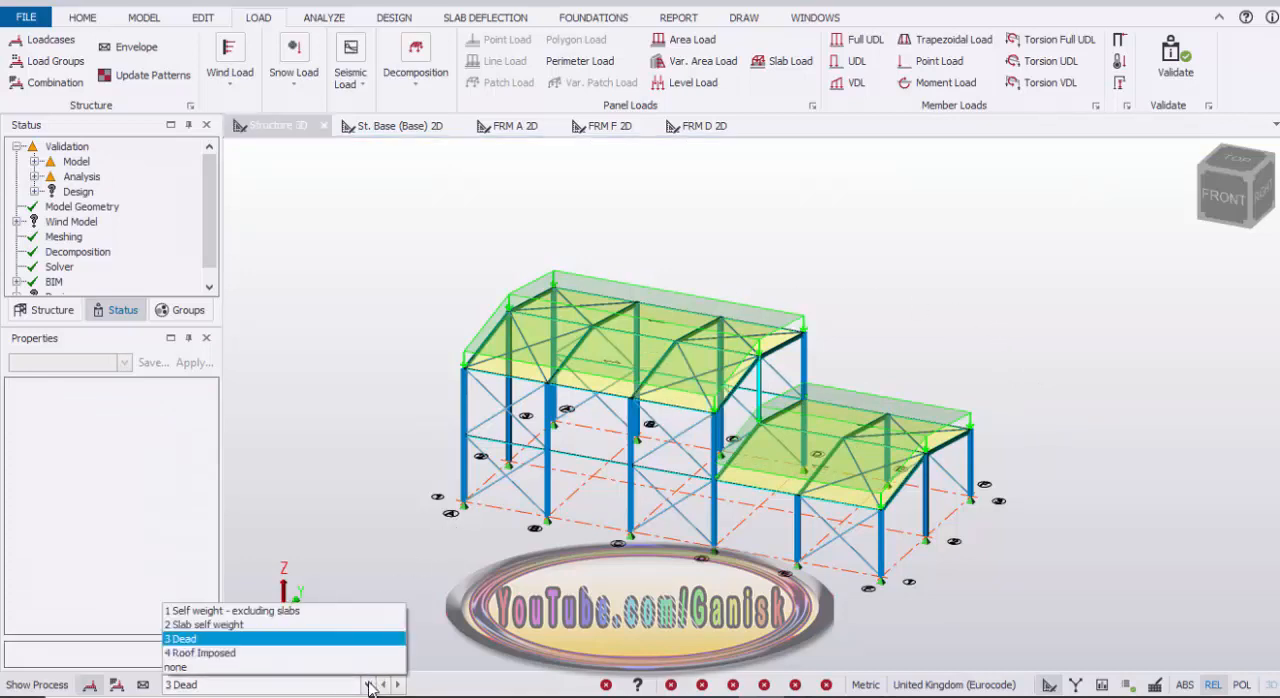
pyautogui.click(323, 658)
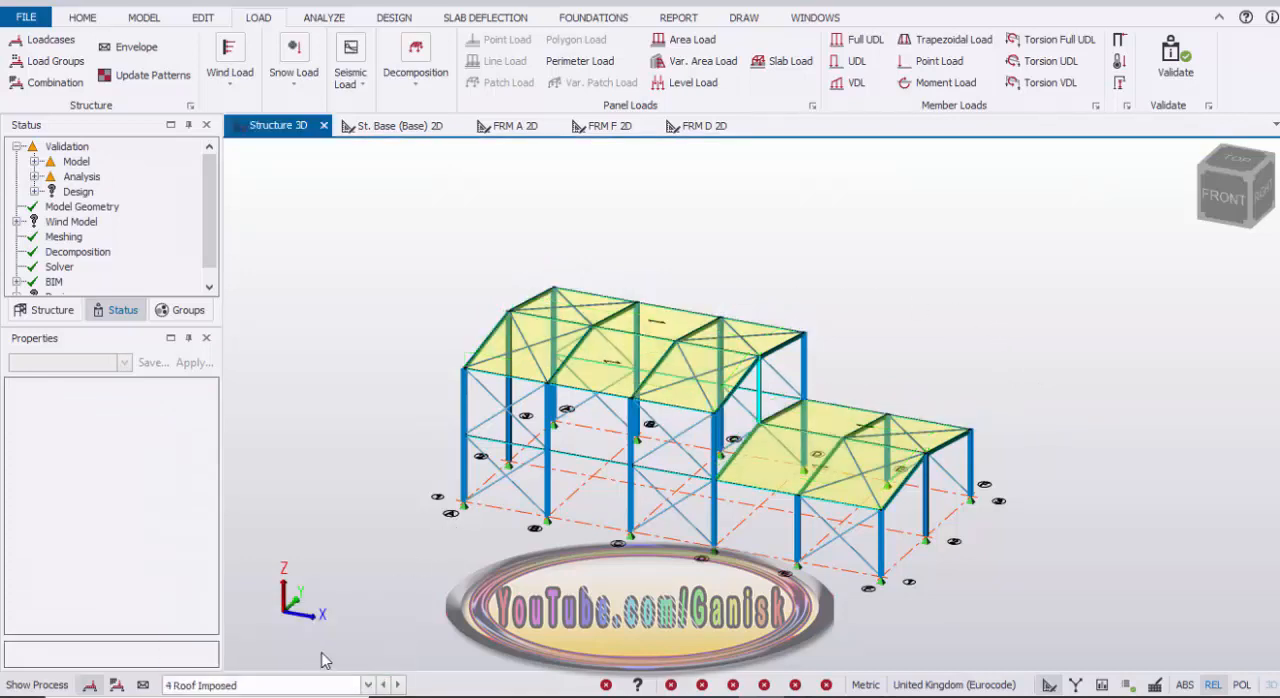
pyautogui.click(688, 39)
pyautogui.click(184, 452)
pyautogui.click(197, 449)
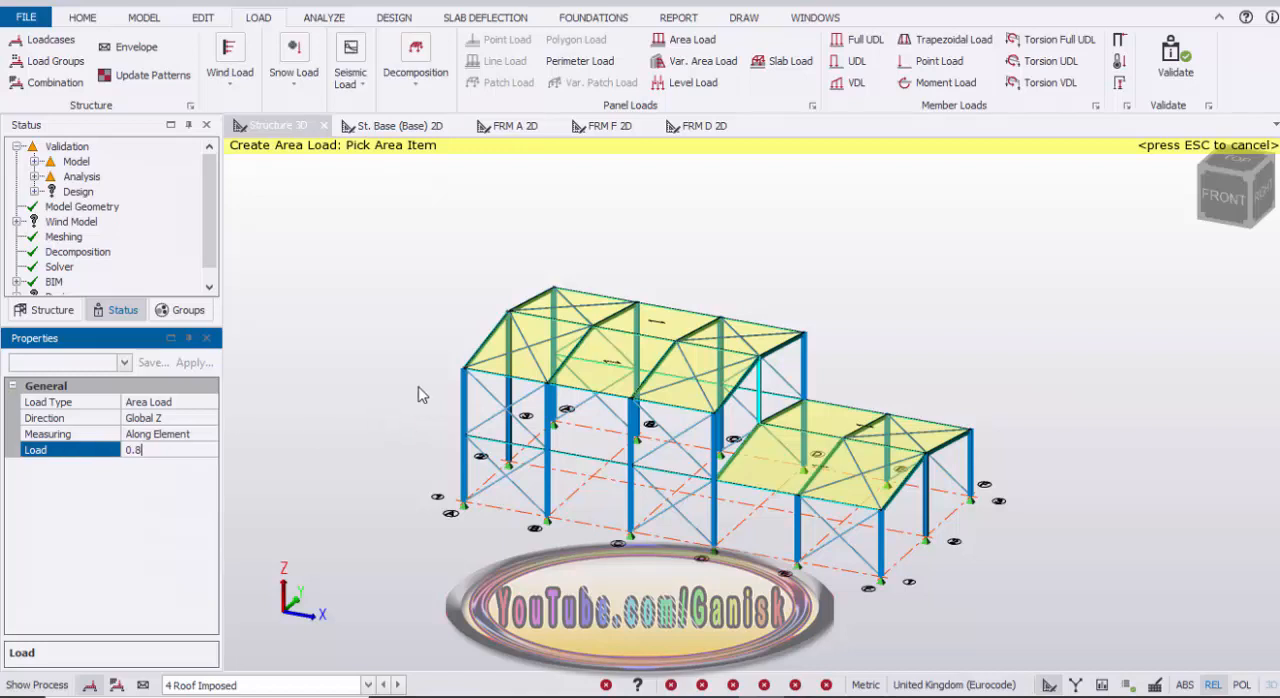
pyautogui.click(514, 352)
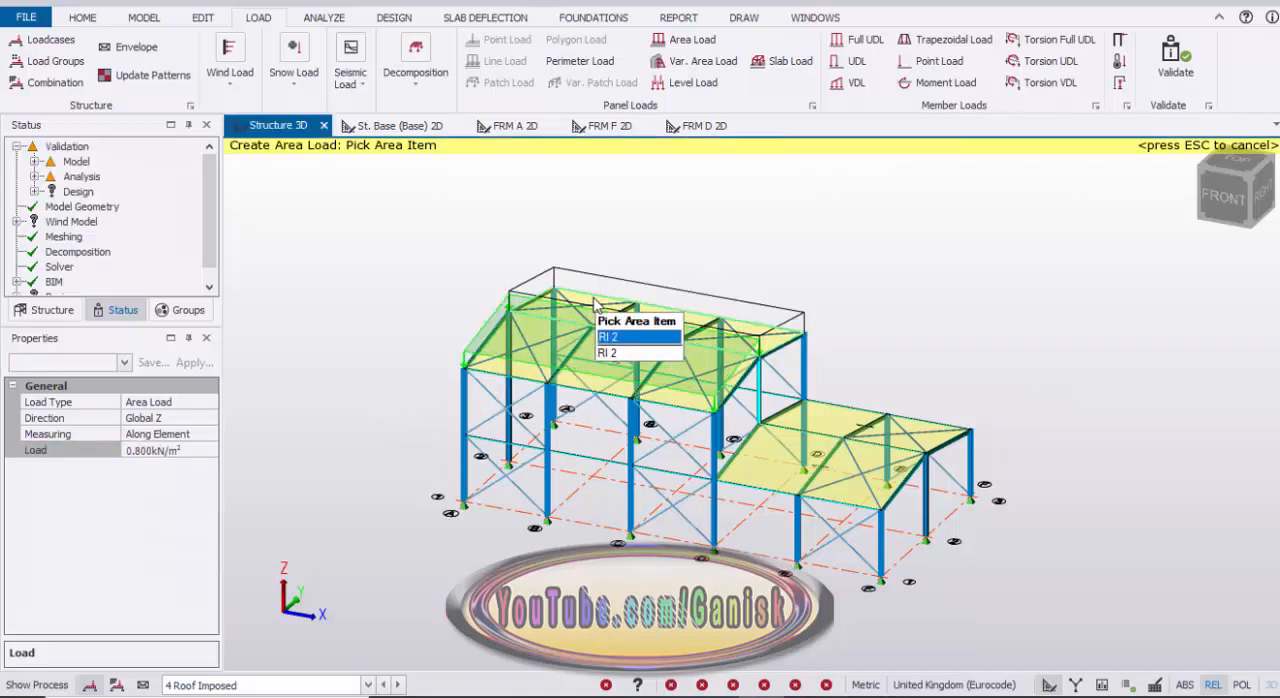
pyautogui.click(595, 305)
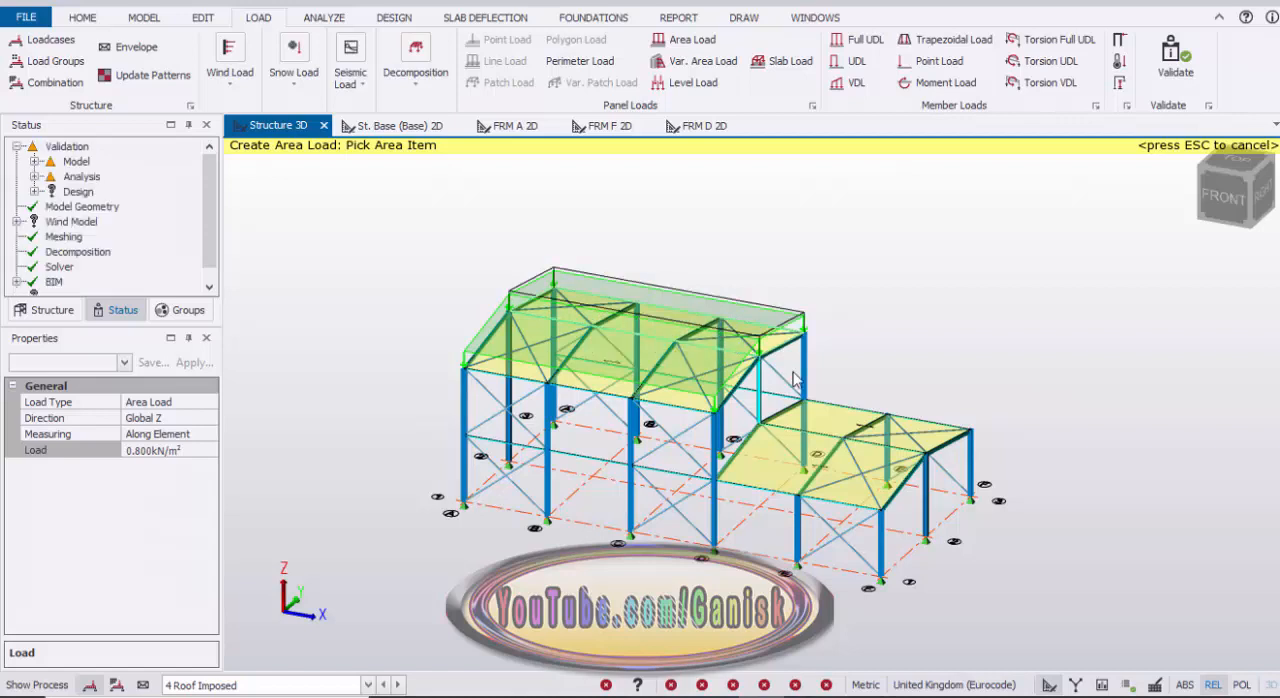
pyautogui.click(841, 420)
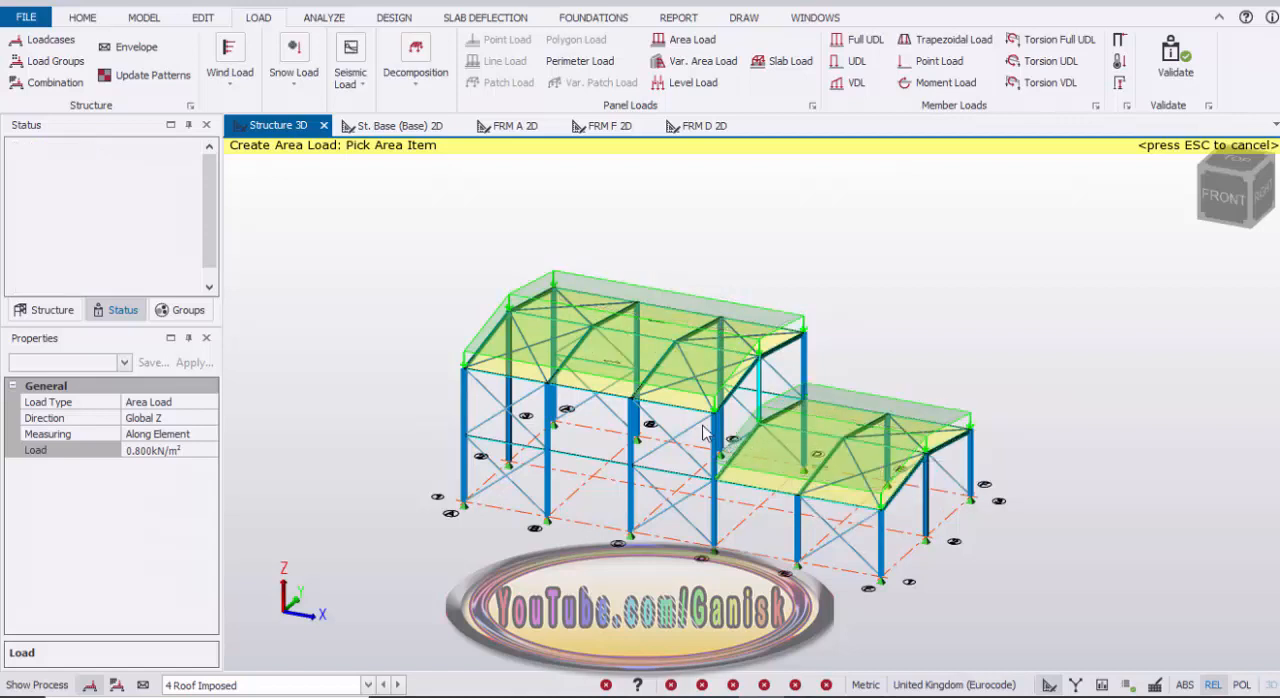
pyautogui.press('Escape')
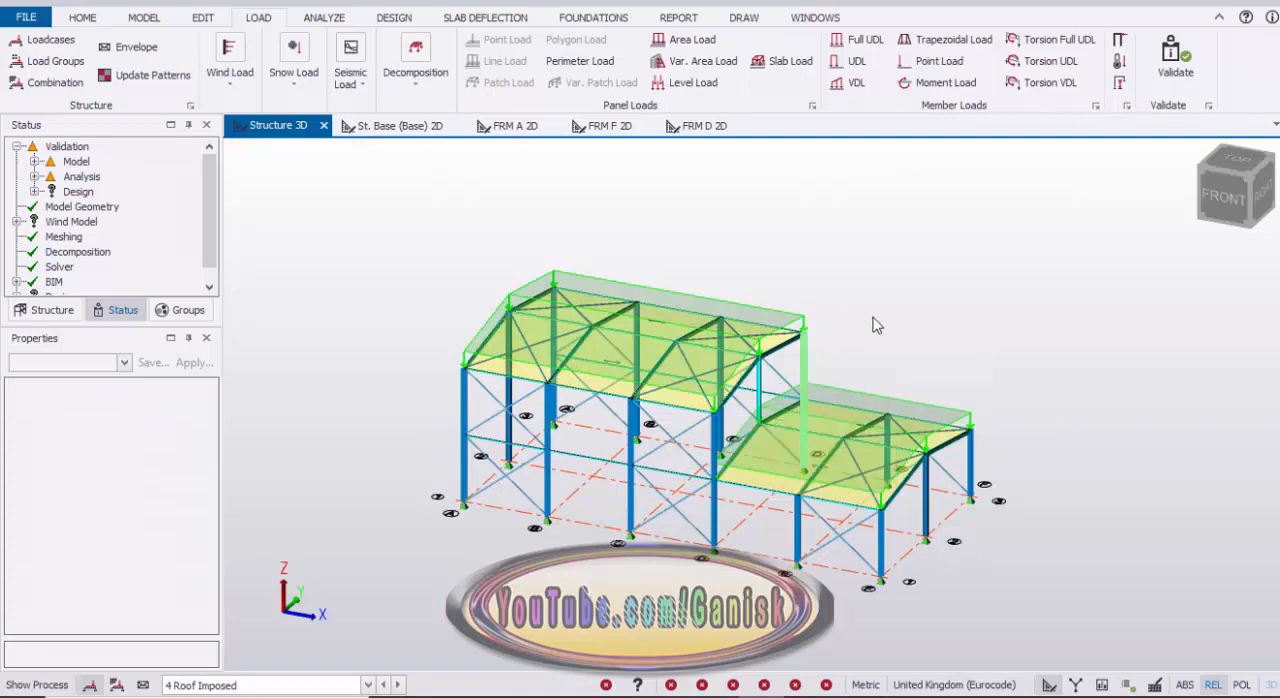
pyautogui.scroll(-2, 874, 324)
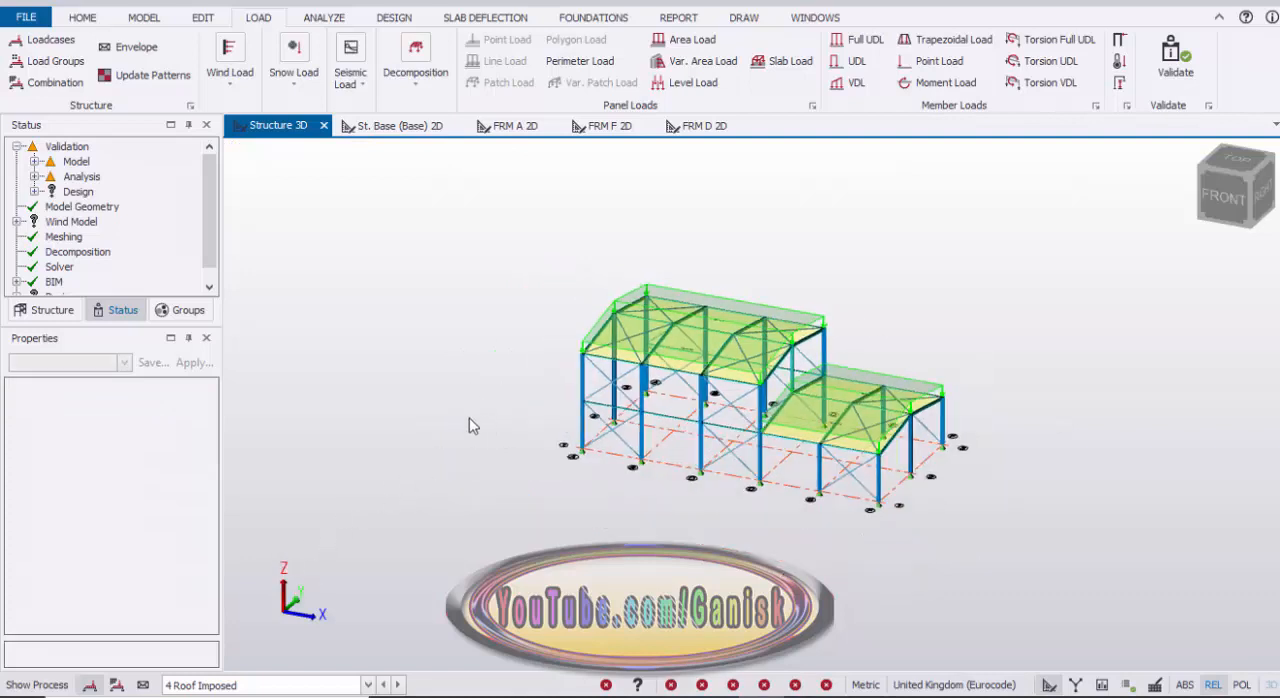
pyautogui.scroll(3, 435, 418)
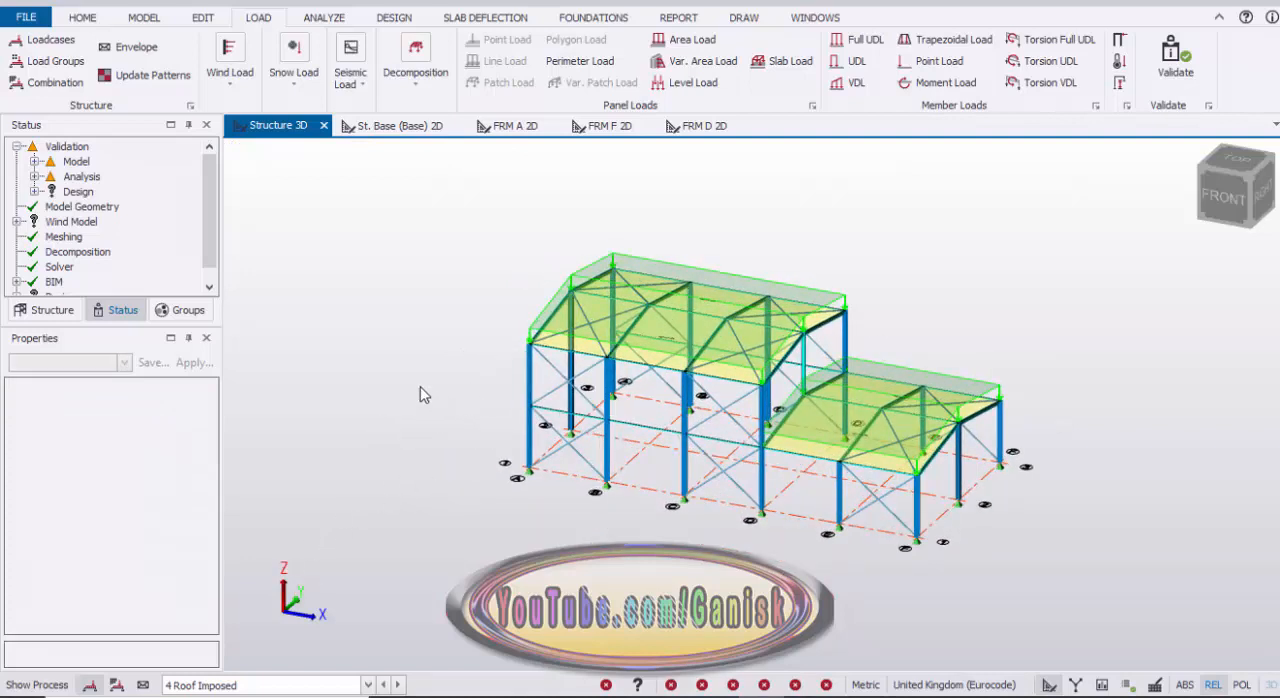
# Step: Set the active loadcase to none and start the combination generator with EQU, GEO, accidental and seismic combinations excluded
pyautogui.click(368, 685)
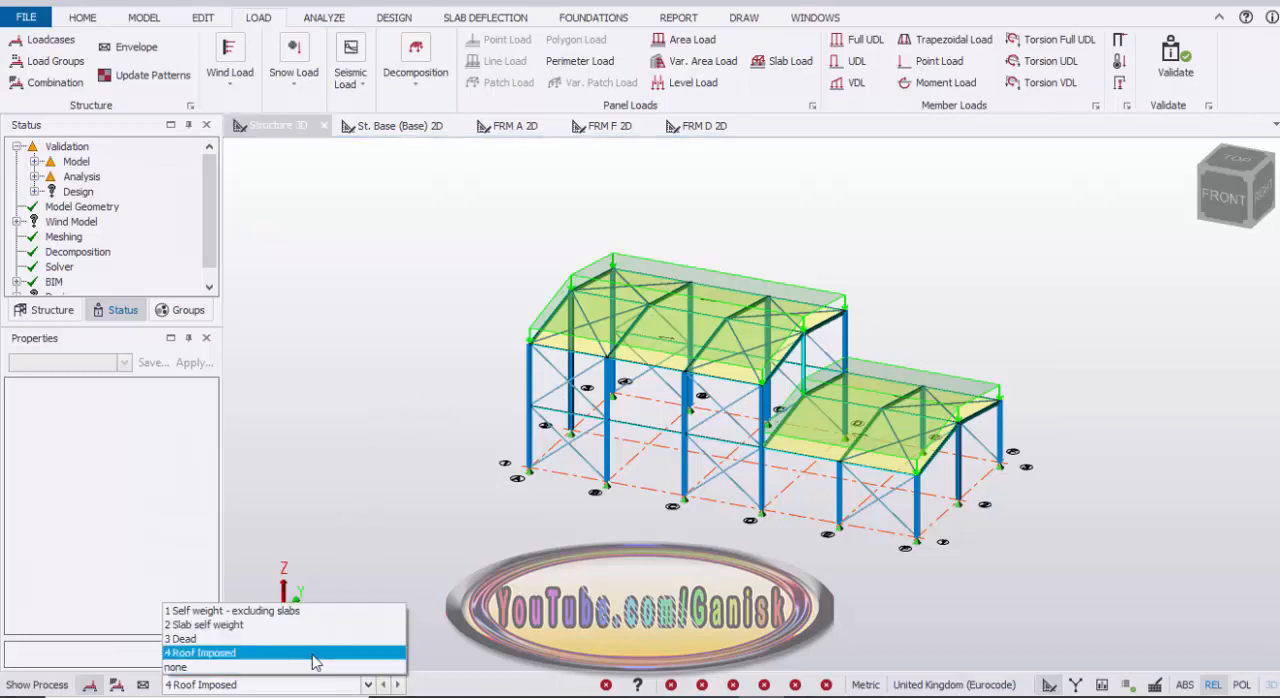
pyautogui.click(355, 657)
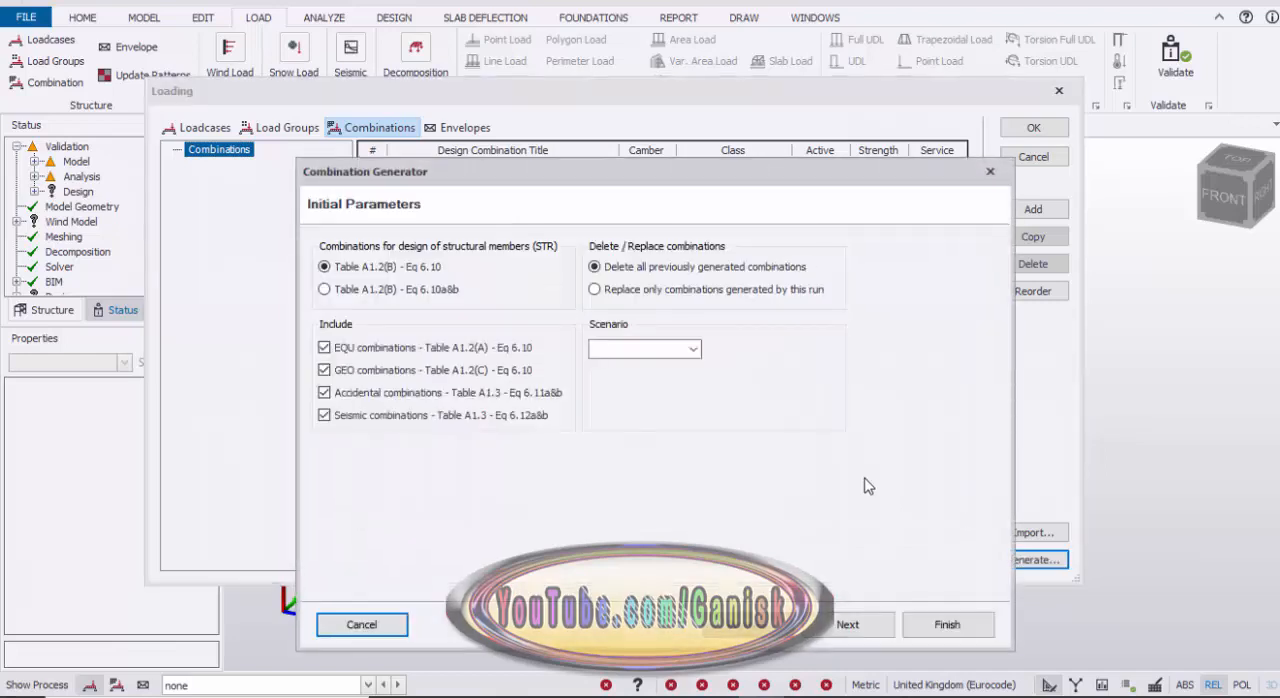
pyautogui.click(325, 348)
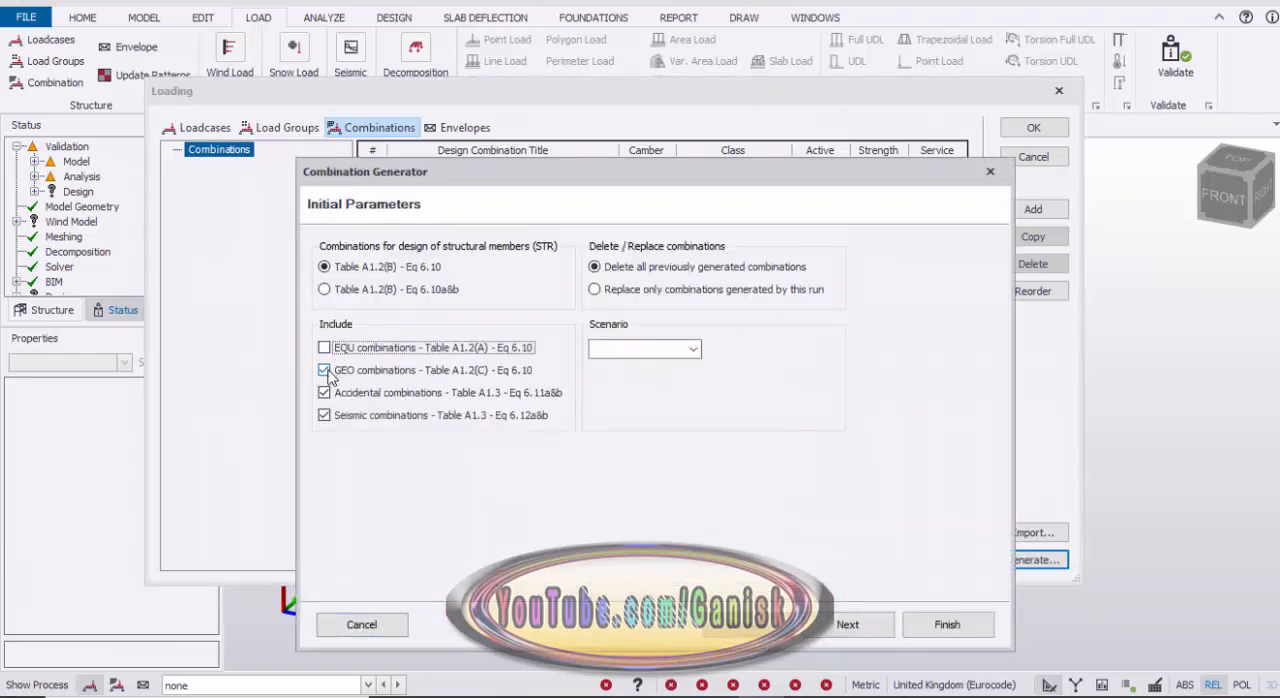
pyautogui.click(325, 370)
pyautogui.click(325, 392)
pyautogui.click(325, 415)
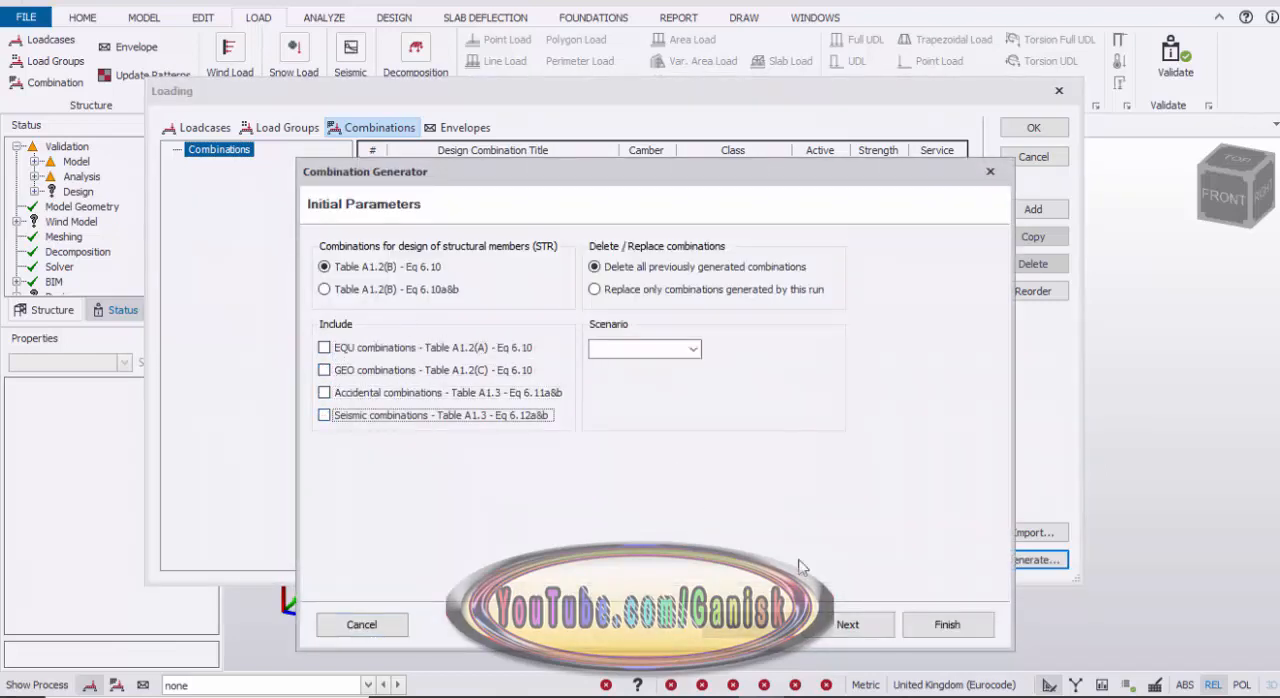
# Step: Include EHF in Dir1+, Dir1-, Dir2+ and Dir2- for the EHF combination, then generate and accept the combinations
pyautogui.click(848, 624)
pyautogui.click(856, 626)
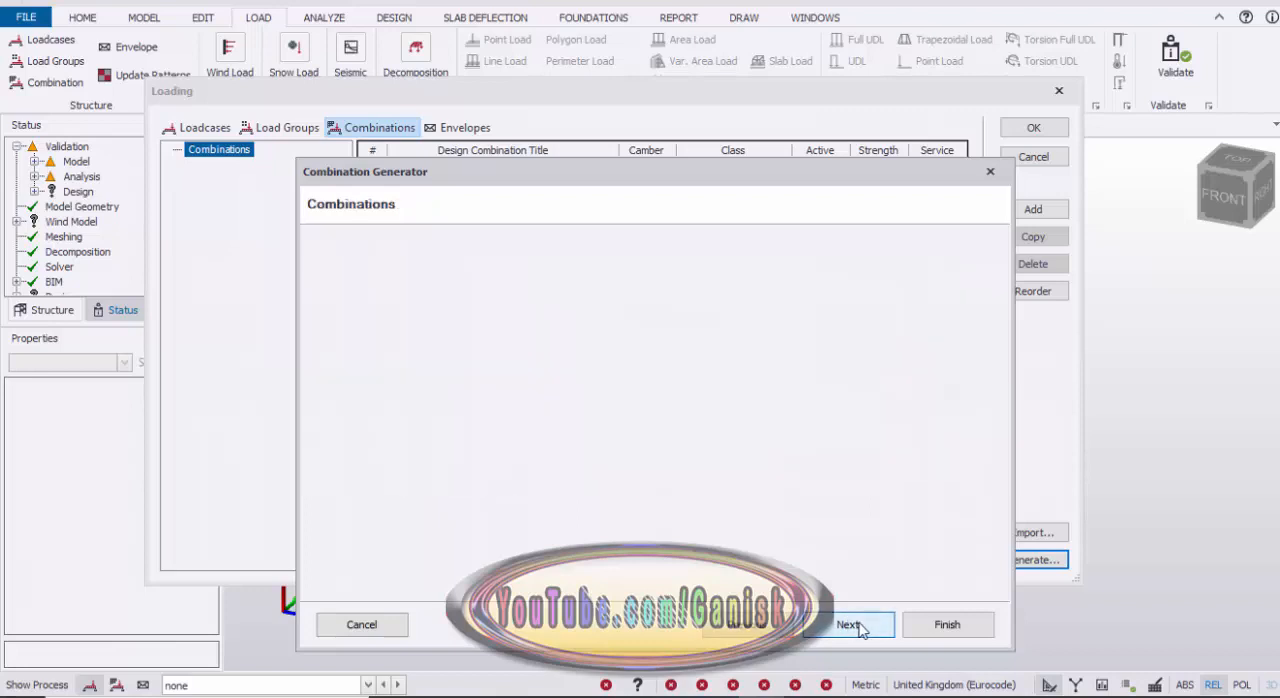
pyautogui.click(857, 625)
pyautogui.click(857, 625)
pyautogui.click(857, 625)
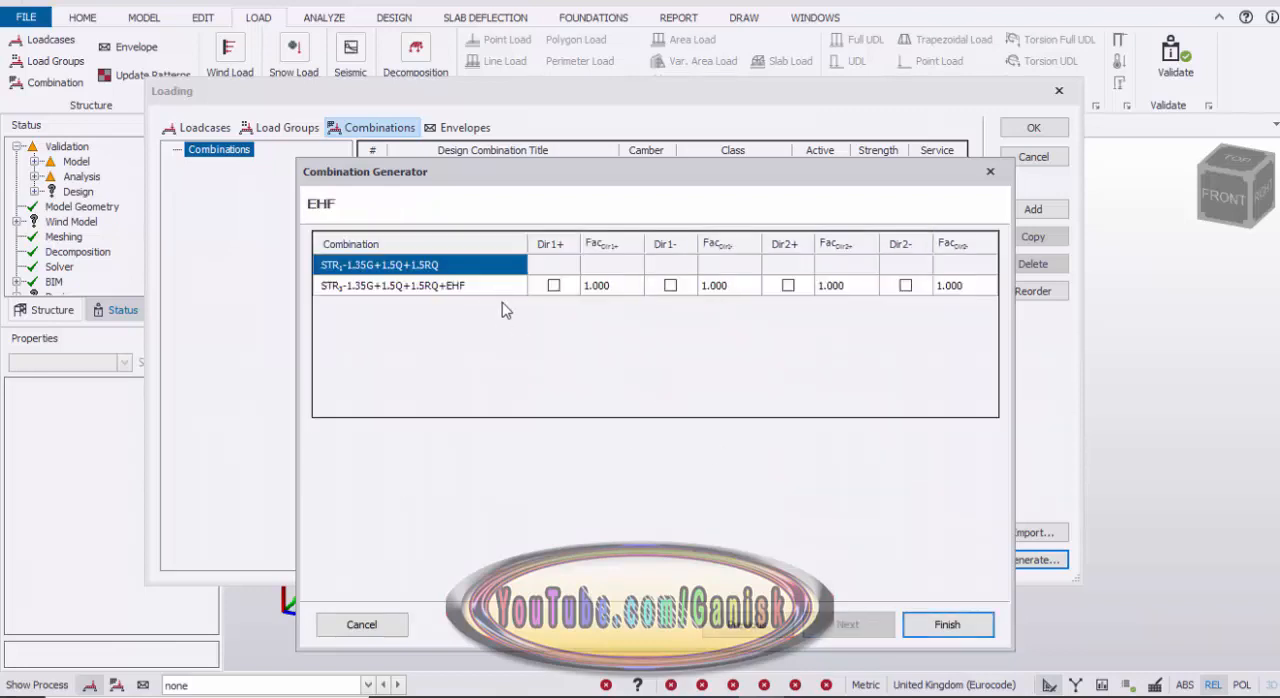
pyautogui.click(554, 286)
pyautogui.click(676, 289)
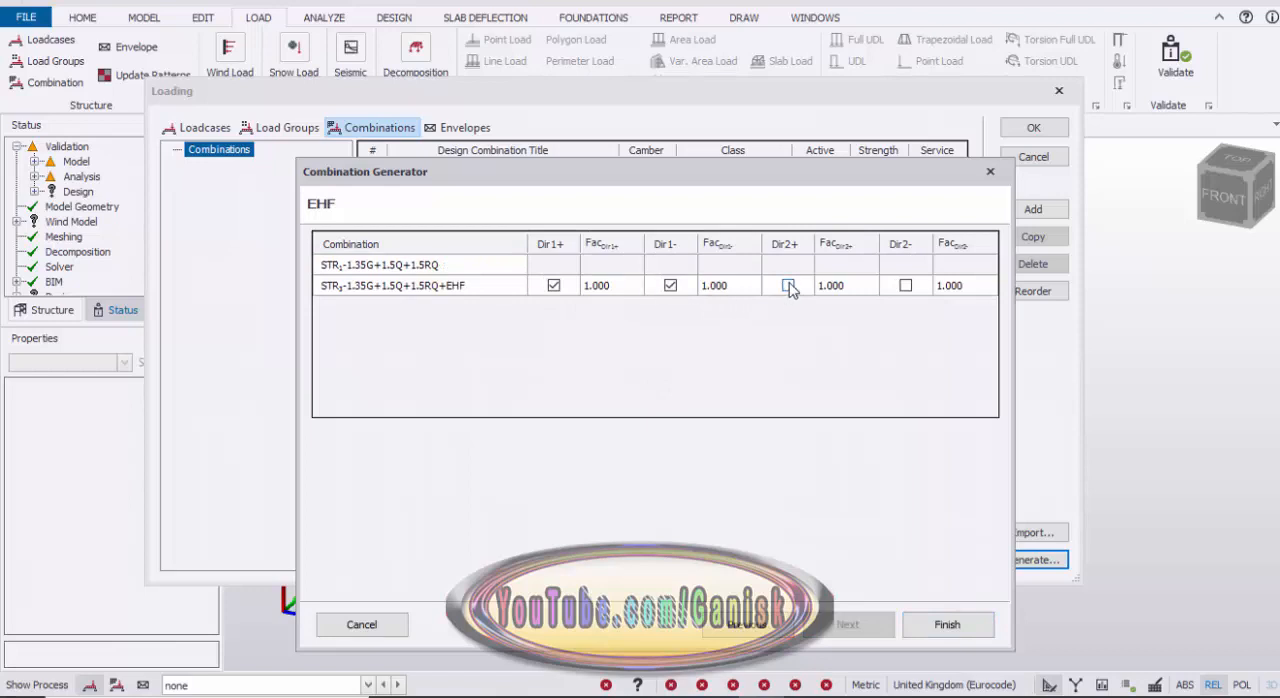
pyautogui.click(906, 288)
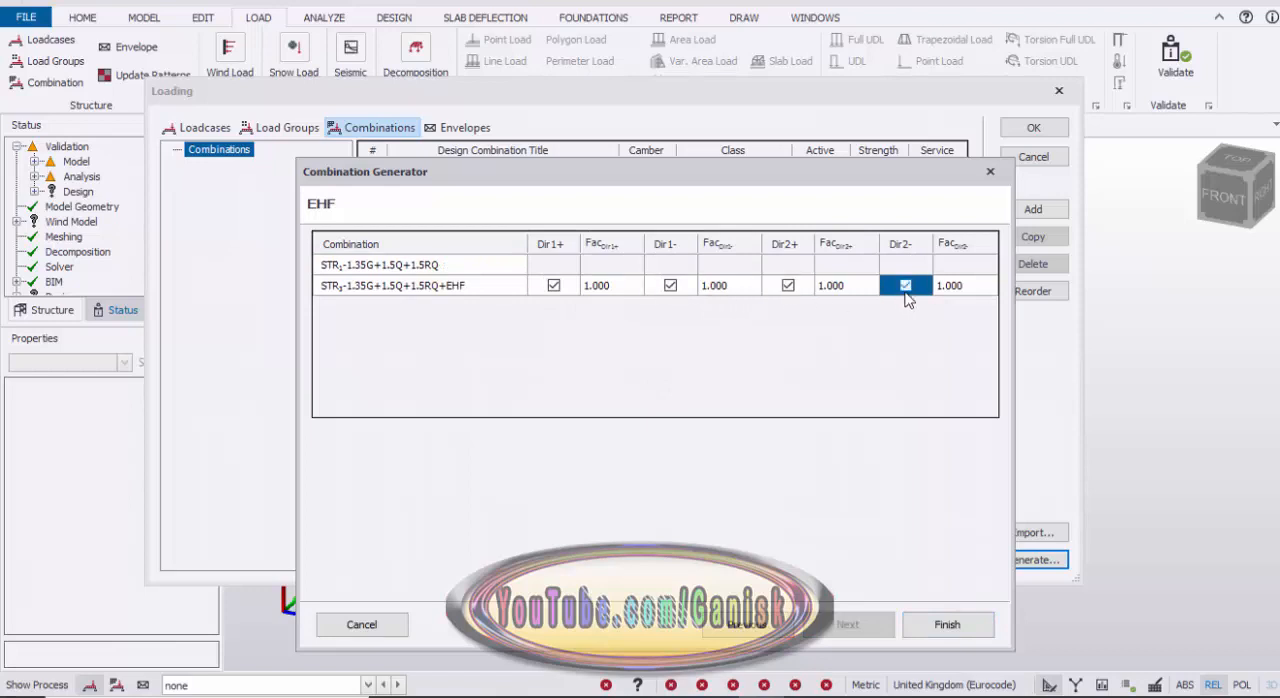
pyautogui.click(945, 624)
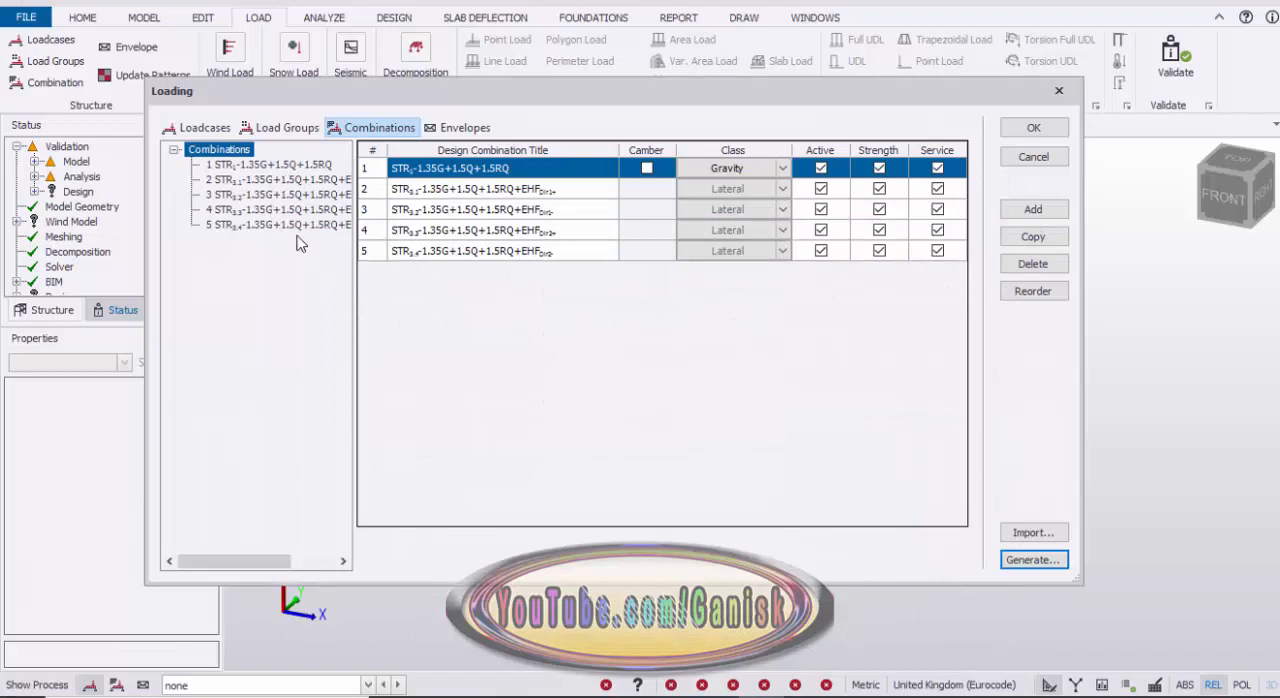
pyautogui.press('Return')
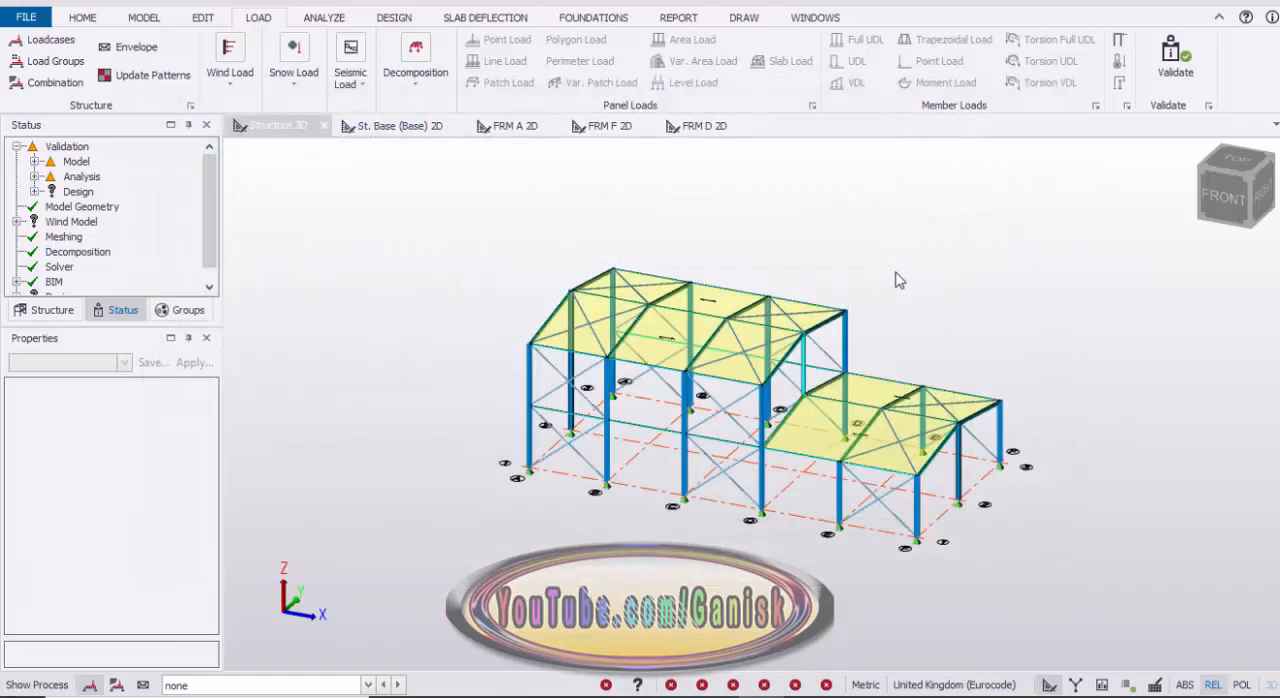
# Step: Save a copy of the project in the TSD folder as "TSD34 steel loading"
pyautogui.scroll(1, 828, 260)
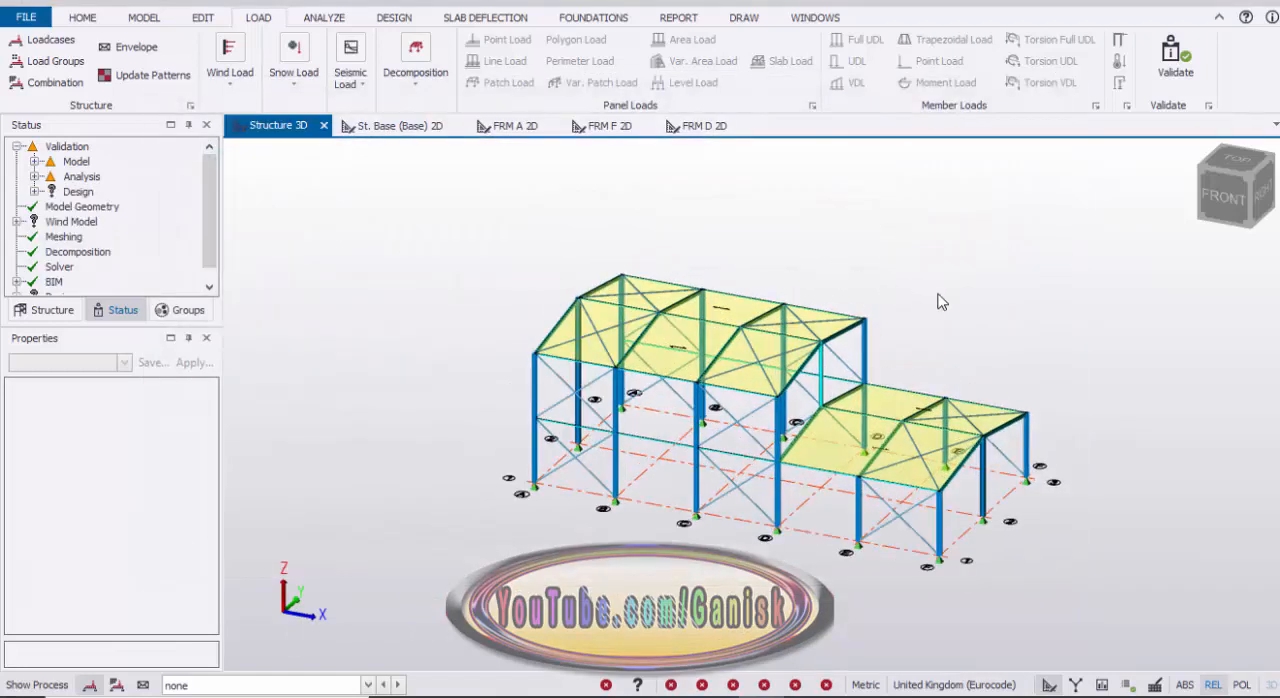
pyautogui.moveTo(937, 293); pyautogui.dragTo(833, 314, button='middle')
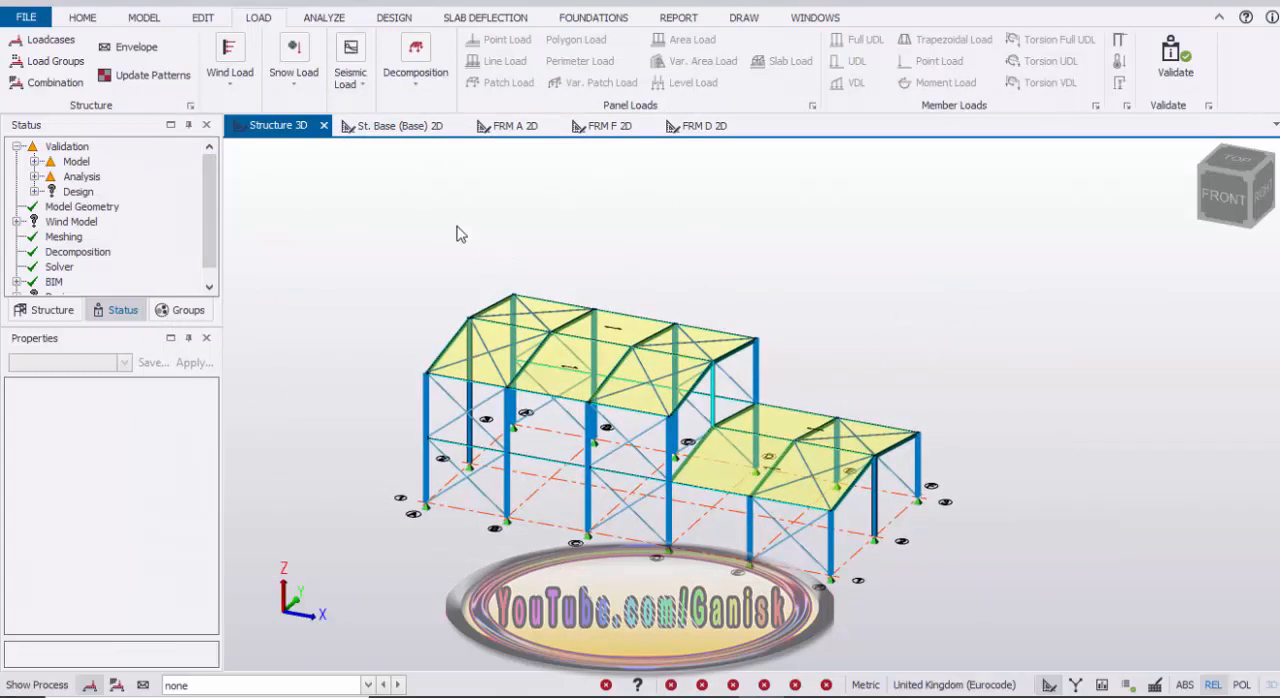
pyautogui.click(83, 17)
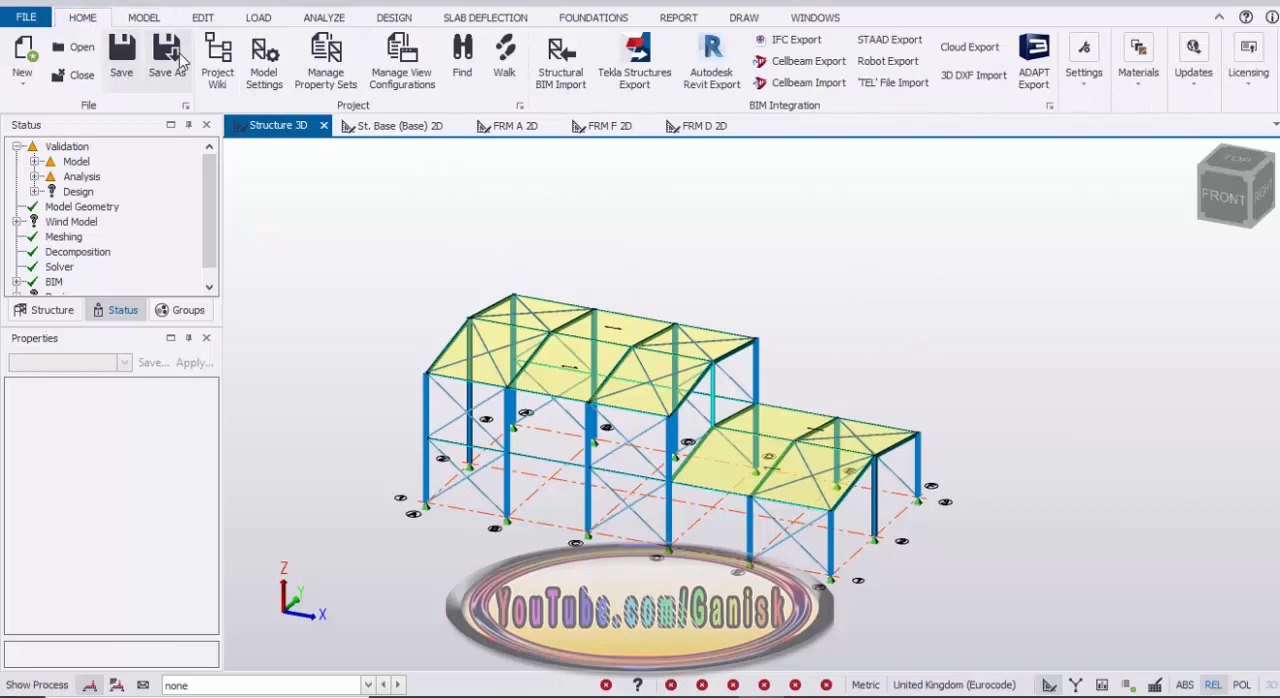
pyautogui.hotkey('ctrl', 's')
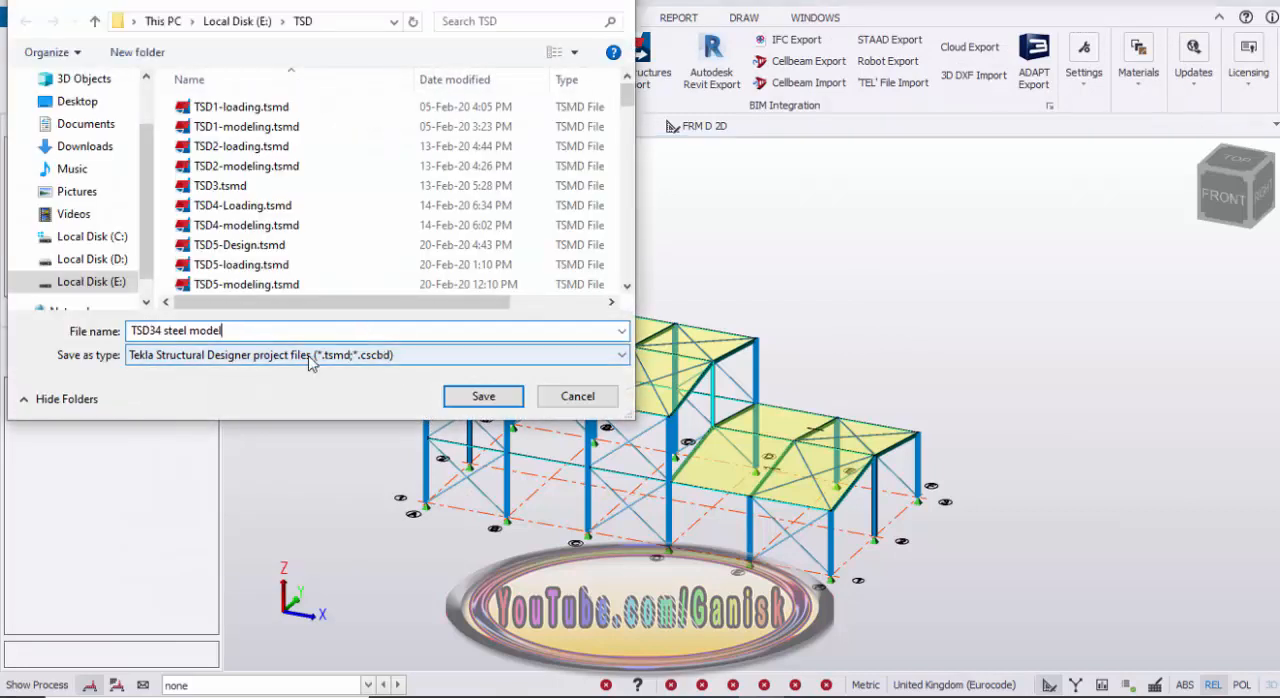
pyautogui.press('BackSpace')
pyautogui.press('BackSpace')
pyautogui.press('BackSpace')
pyautogui.press('BackSpace')
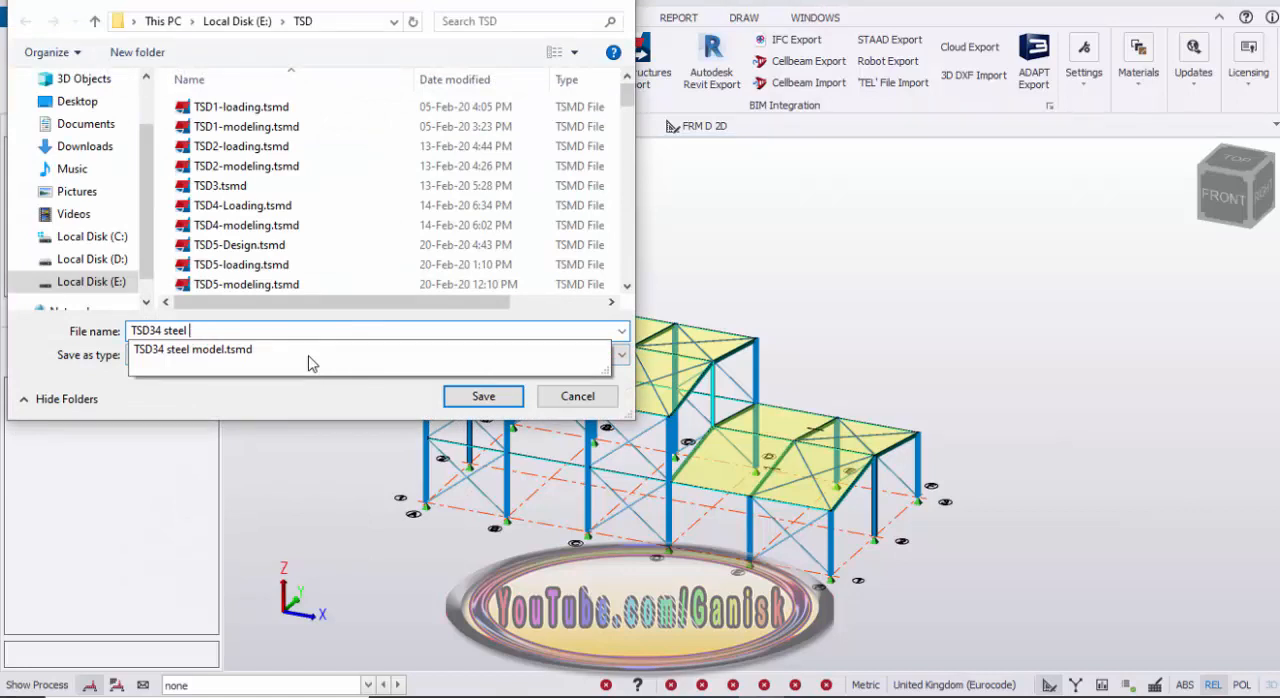
pyautogui.write('loading')
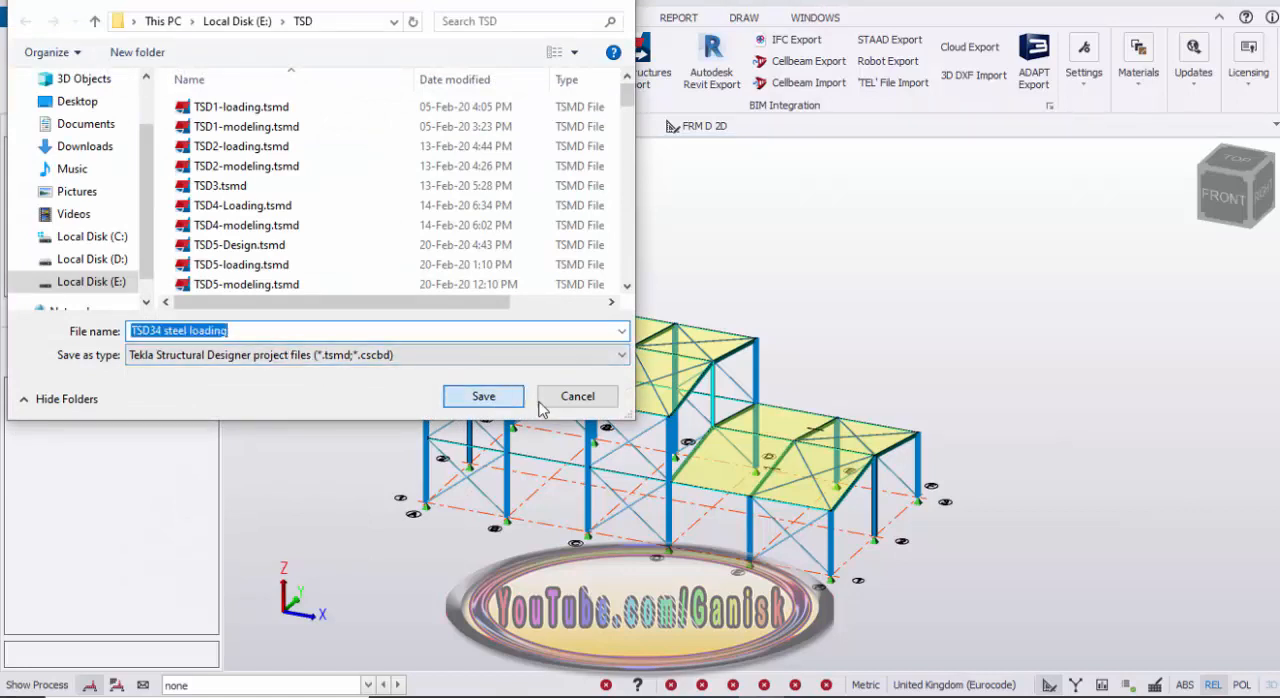
pyautogui.click(484, 396)
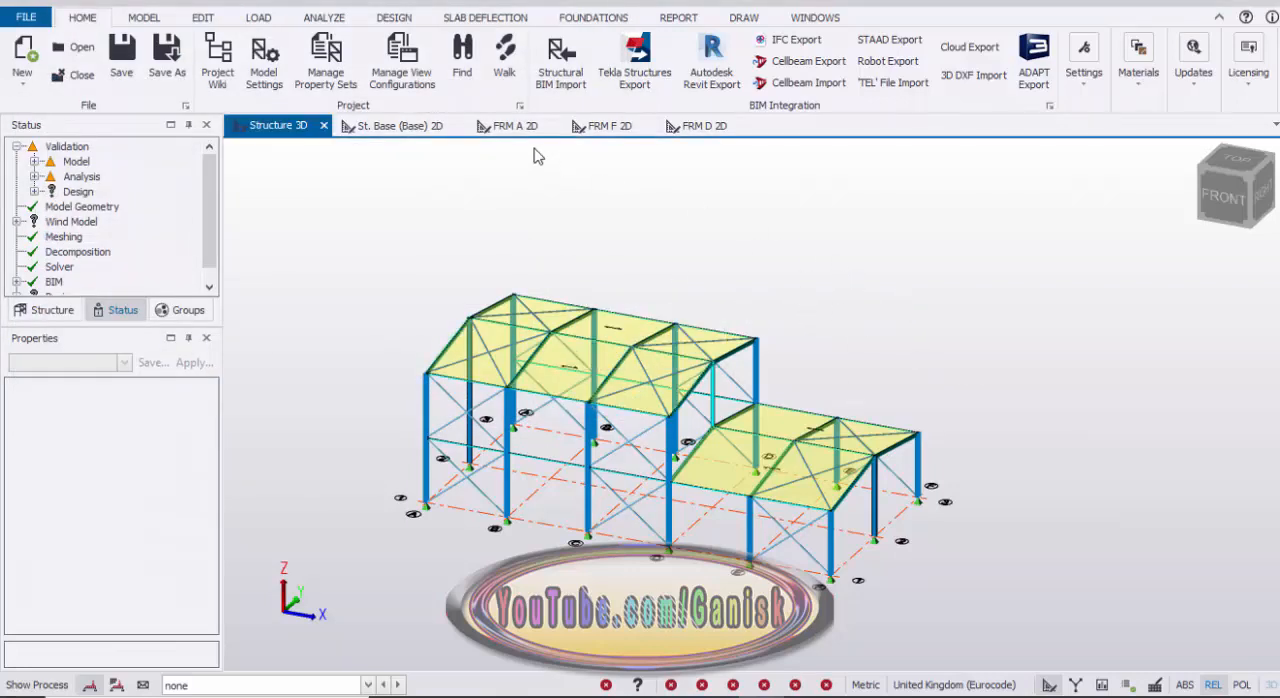
# Step: Run the static analysis and design of the steel members
pyautogui.click(393, 18)
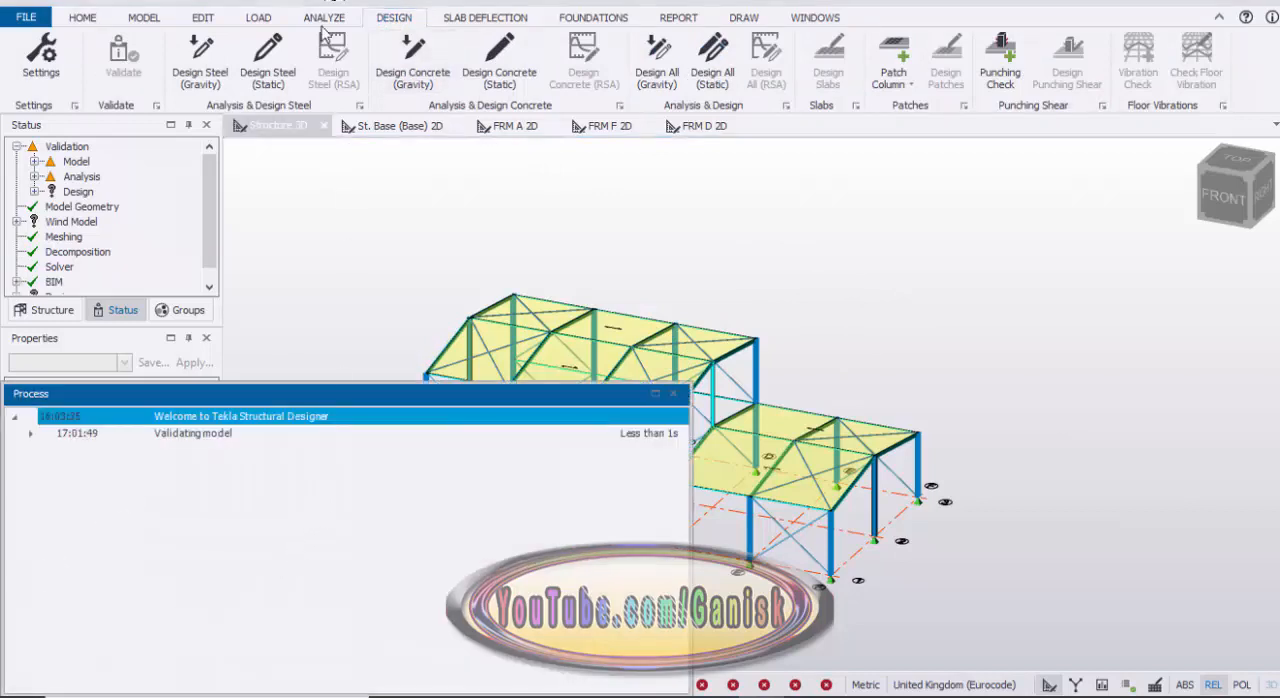
pyautogui.click(283, 70)
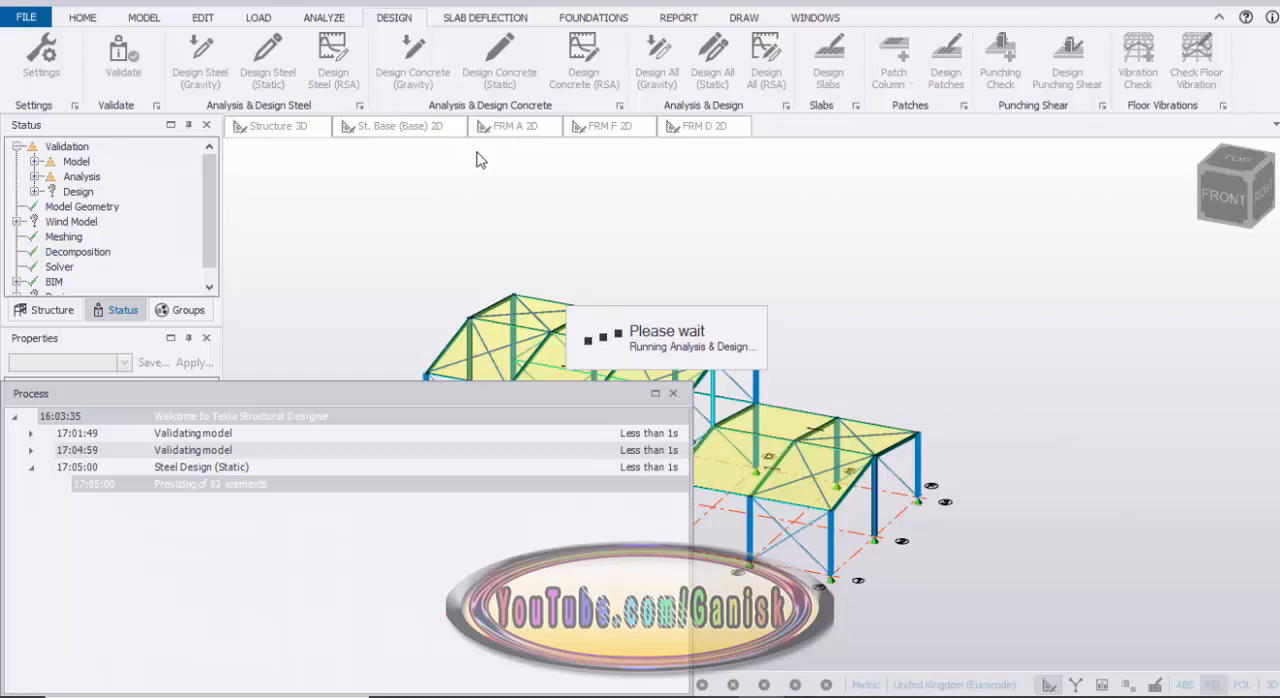
# Step: Examine the steel design status of the members around the 3D structure
pyautogui.moveTo(486, 386); pyautogui.dragTo(490, 324)
pyautogui.click(680, 332)
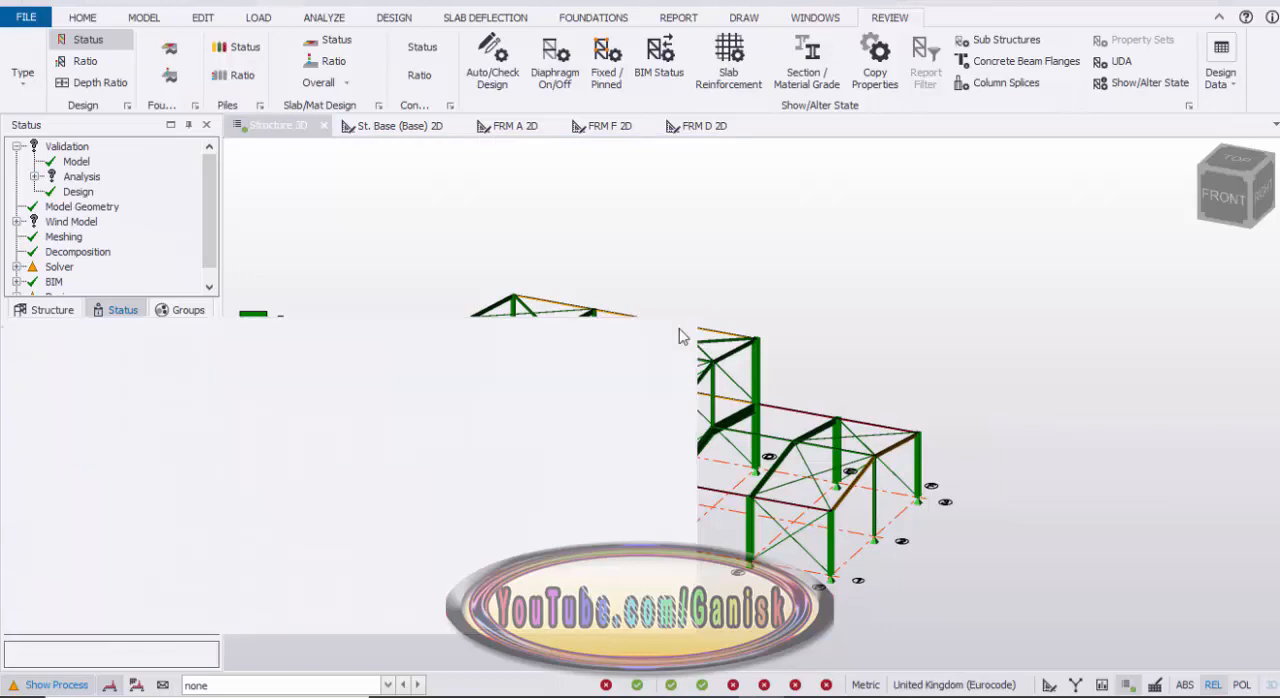
pyautogui.moveTo(696, 260); pyautogui.dragTo(491, 366, button='right')
pyautogui.scroll(5, 619, 317)
pyautogui.scroll(5, 651, 314)
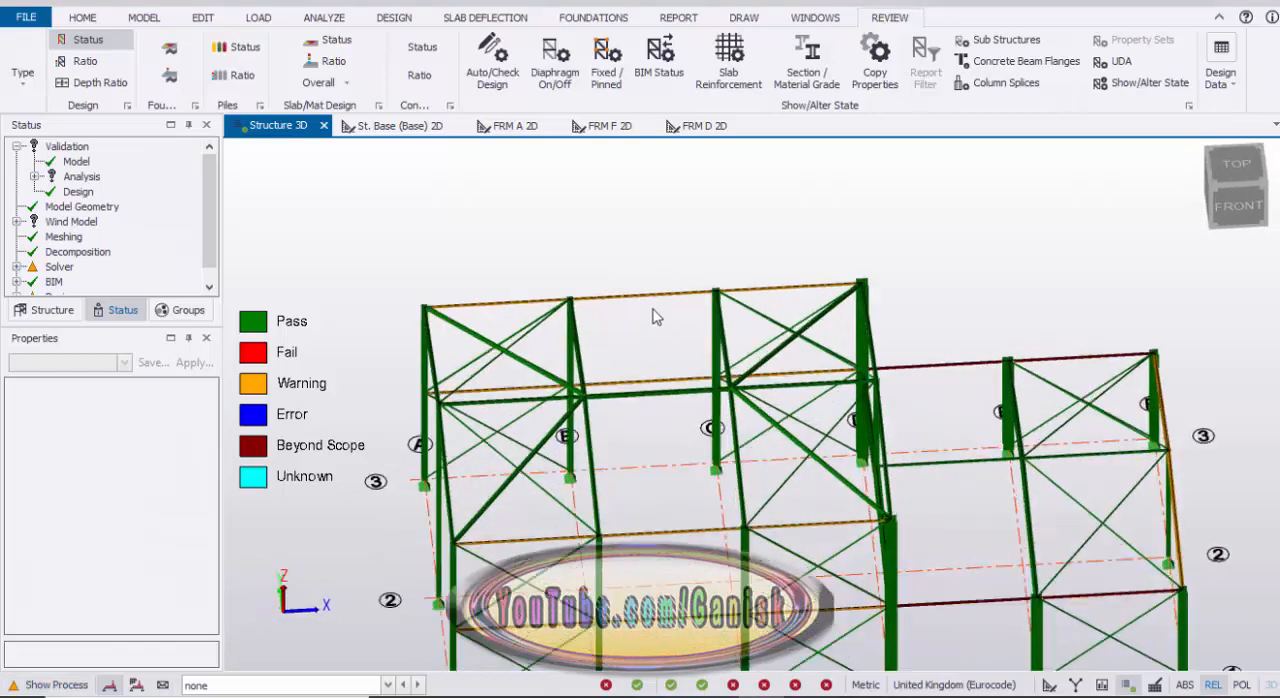
pyautogui.scroll(-5, 675, 314)
pyautogui.moveTo(543, 266); pyautogui.dragTo(571, 386, button='right')
pyautogui.scroll(4, 571, 386)
pyautogui.scroll(3, 571, 386)
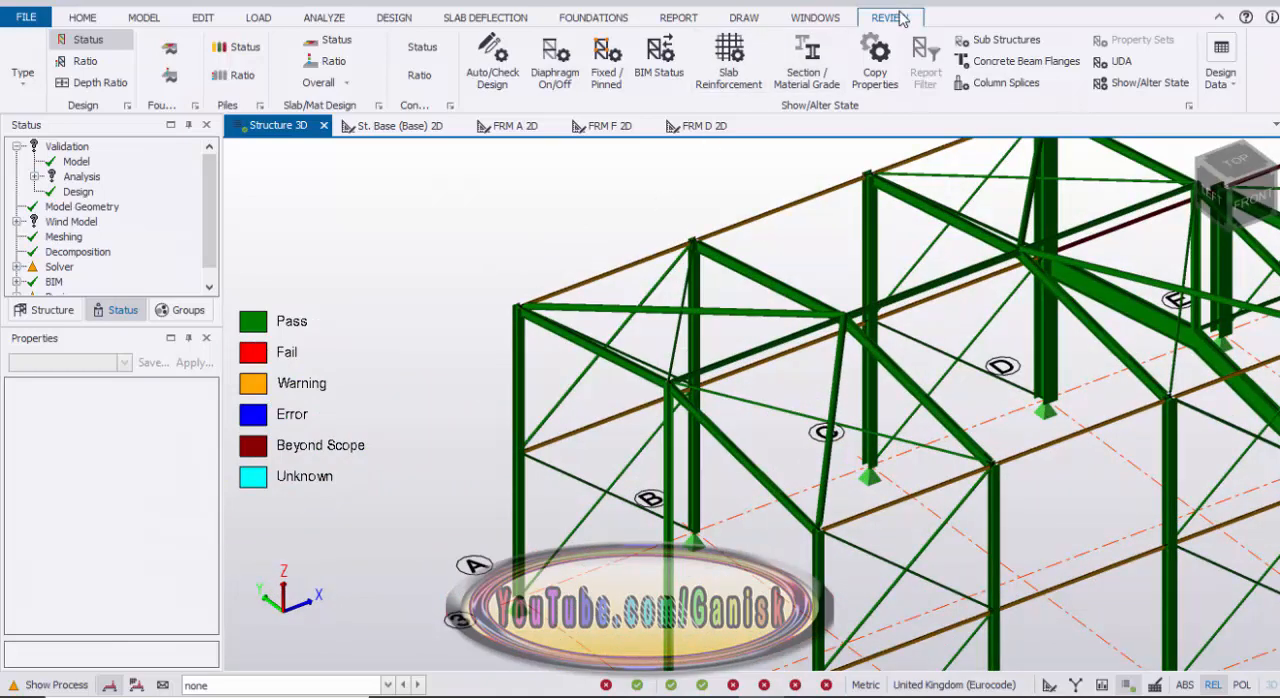
# Step: Toggle the end connections of the rafters on frames A and B from pinned to fixed
pyautogui.click(619, 80)
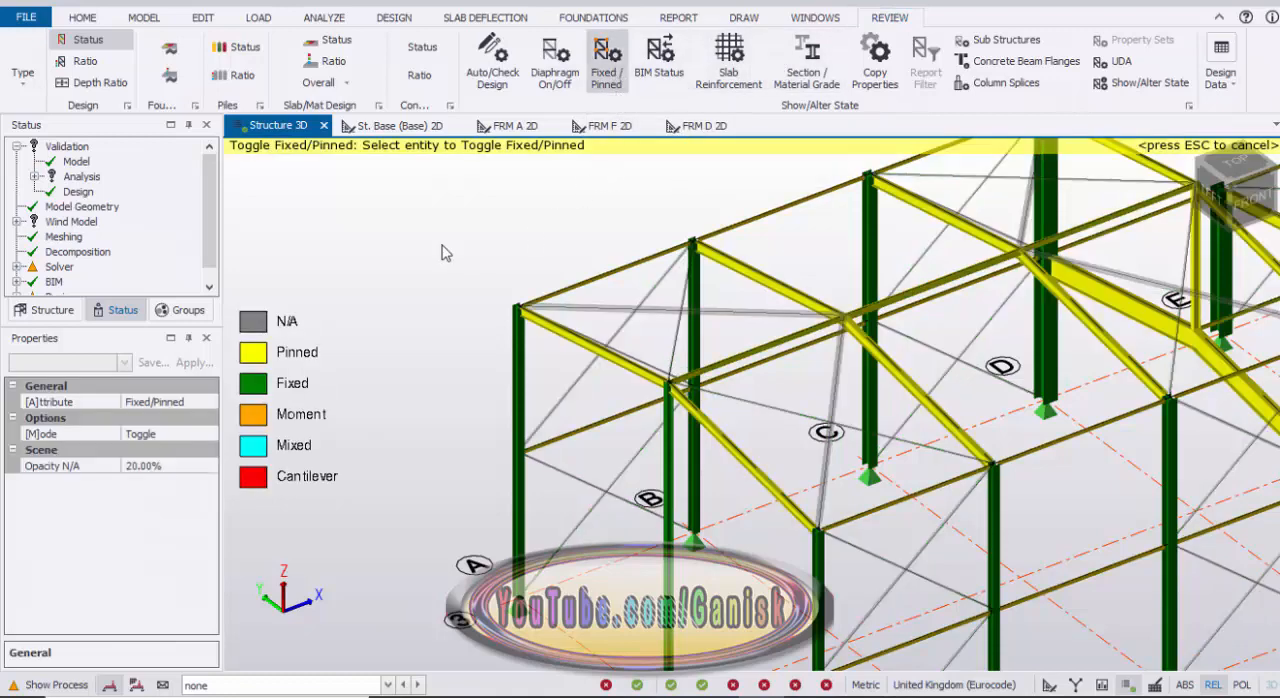
pyautogui.scroll(3, 650, 390)
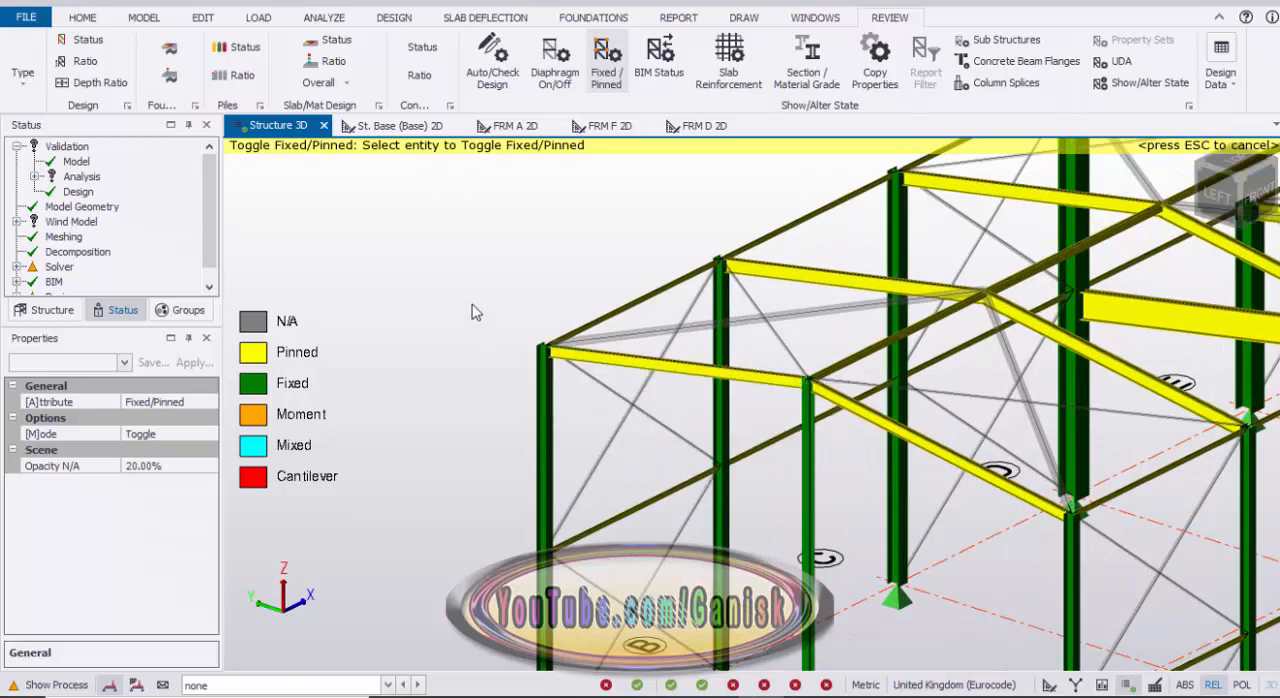
pyautogui.moveTo(513, 295)
pyautogui.mouseDown(button='right')
pyautogui.moveTo(543, 292)
pyautogui.moveTo(515, 293)
pyautogui.mouseUp(button='right')
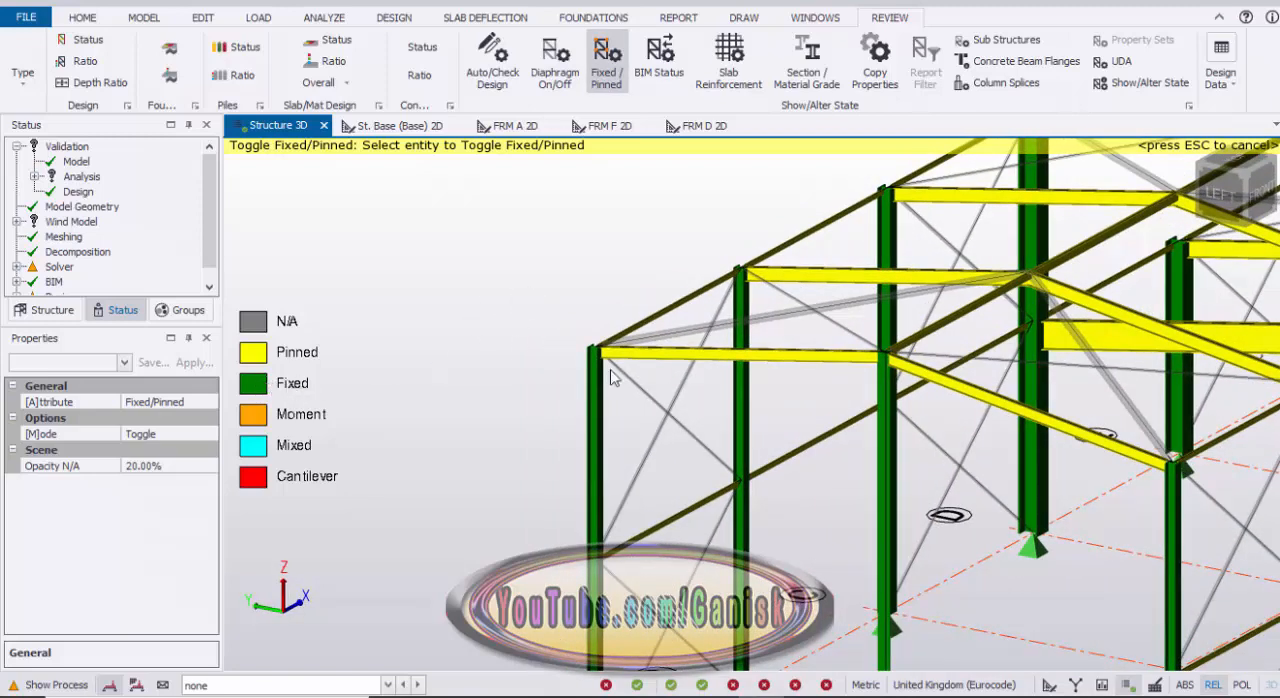
pyautogui.click(726, 362)
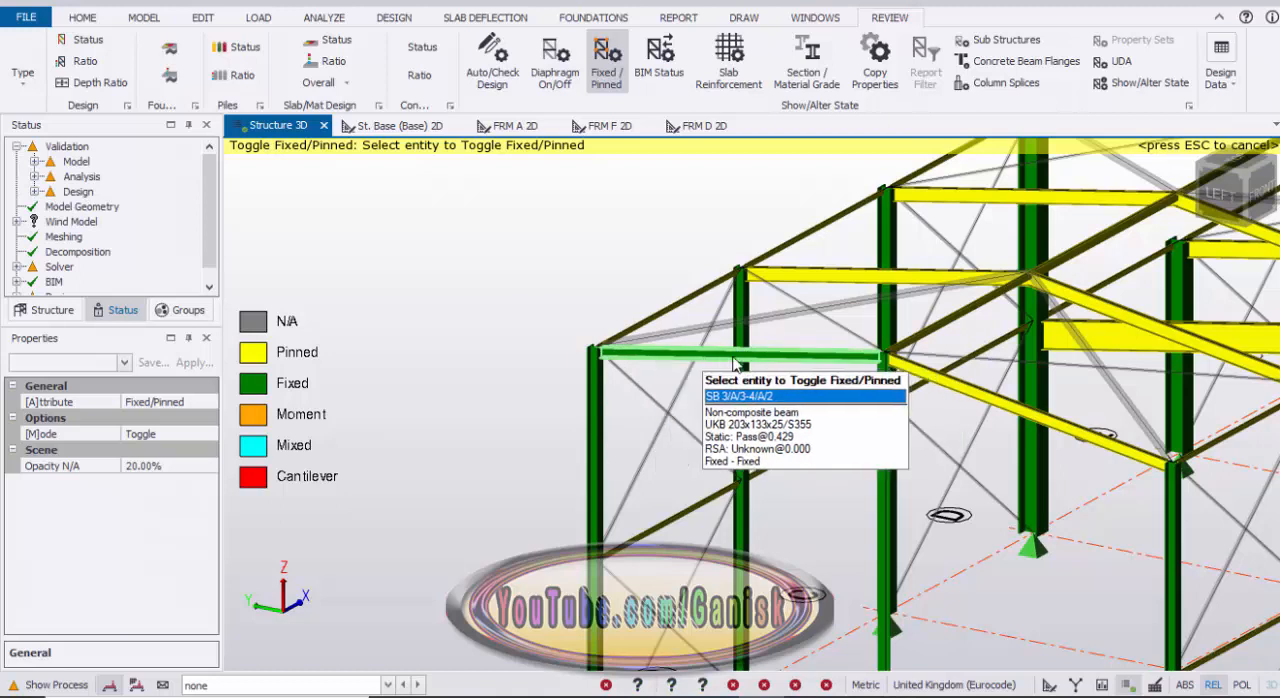
pyautogui.click(1062, 437)
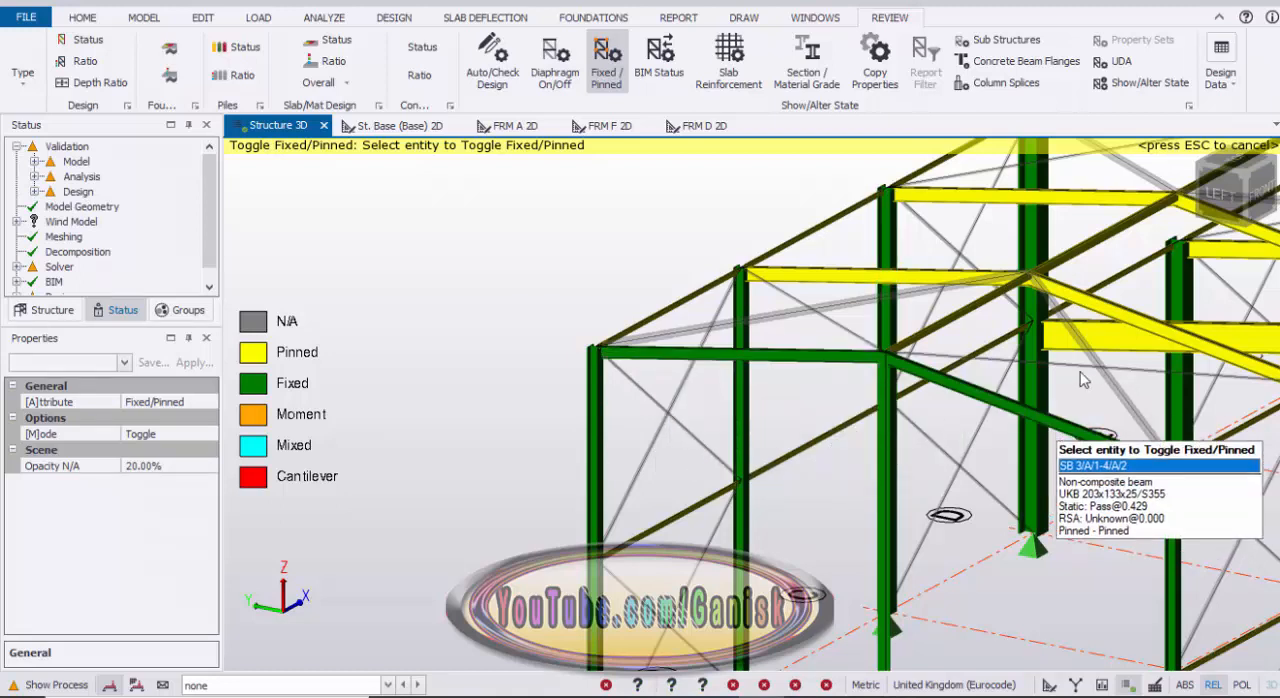
pyautogui.click(868, 279)
pyautogui.moveTo(967, 266); pyautogui.dragTo(822, 324, button='middle')
pyautogui.scroll(-1, 822, 324)
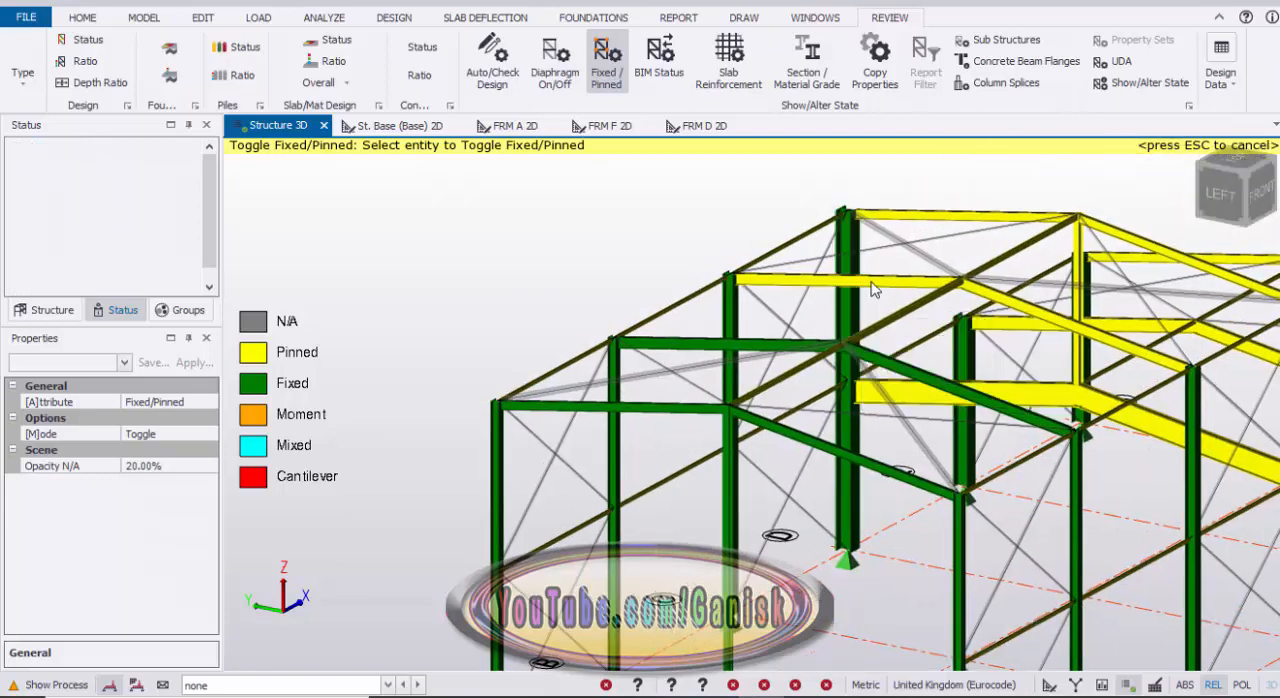
# Step: Toggle the frame C rafters and both the upper and lower rafters on frame D to fixed ends
pyautogui.click(858, 279)
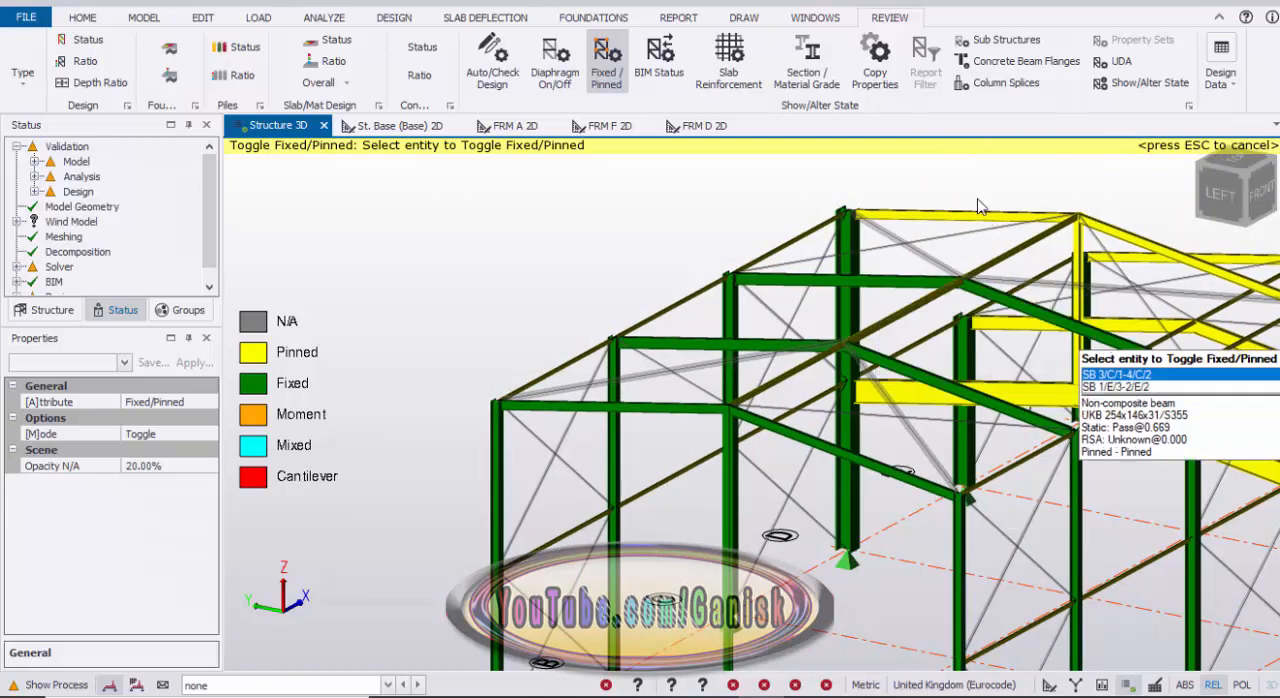
pyautogui.click(968, 228)
pyautogui.scroll(-2, 968, 228)
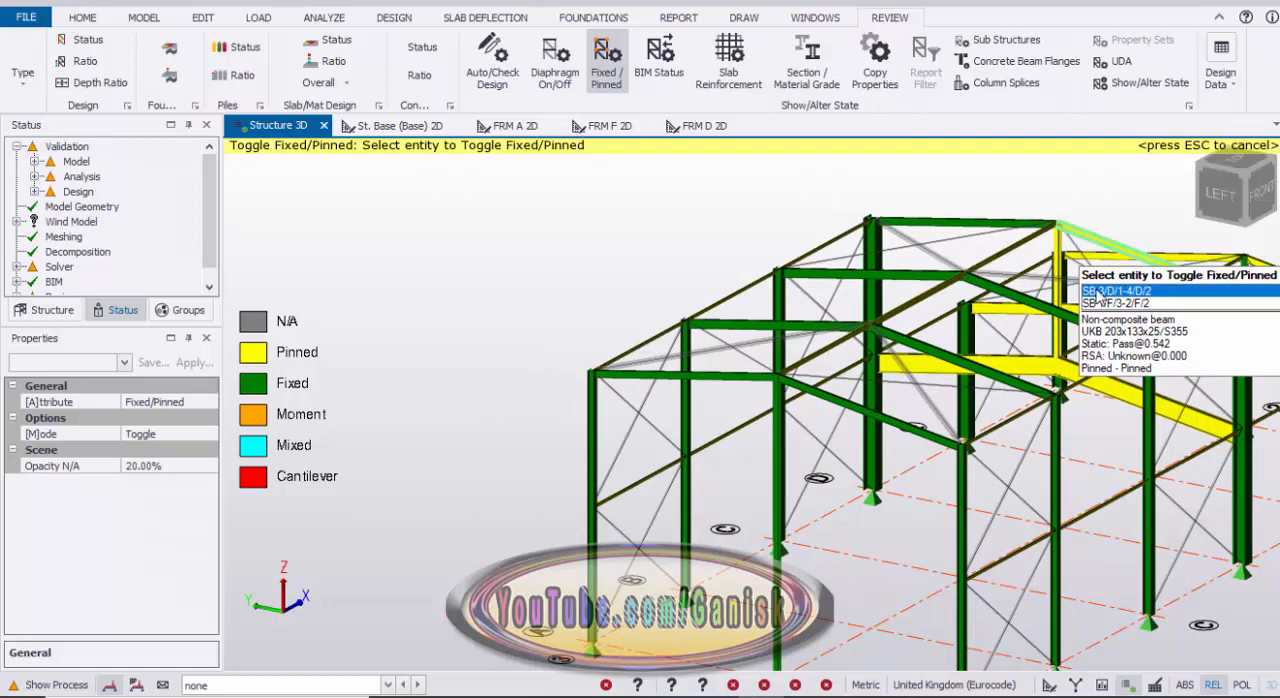
pyautogui.scroll(2, 993, 370)
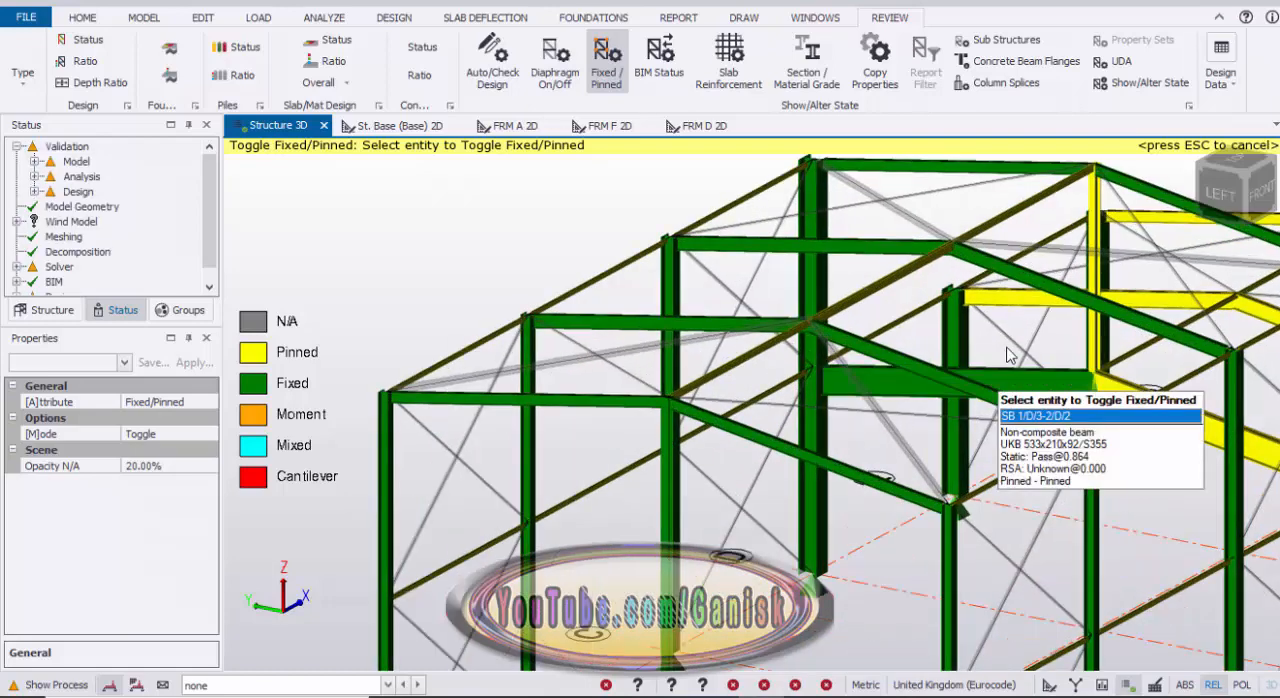
pyautogui.click(993, 368)
pyautogui.scroll(-2, 1006, 370)
pyautogui.click(1027, 375)
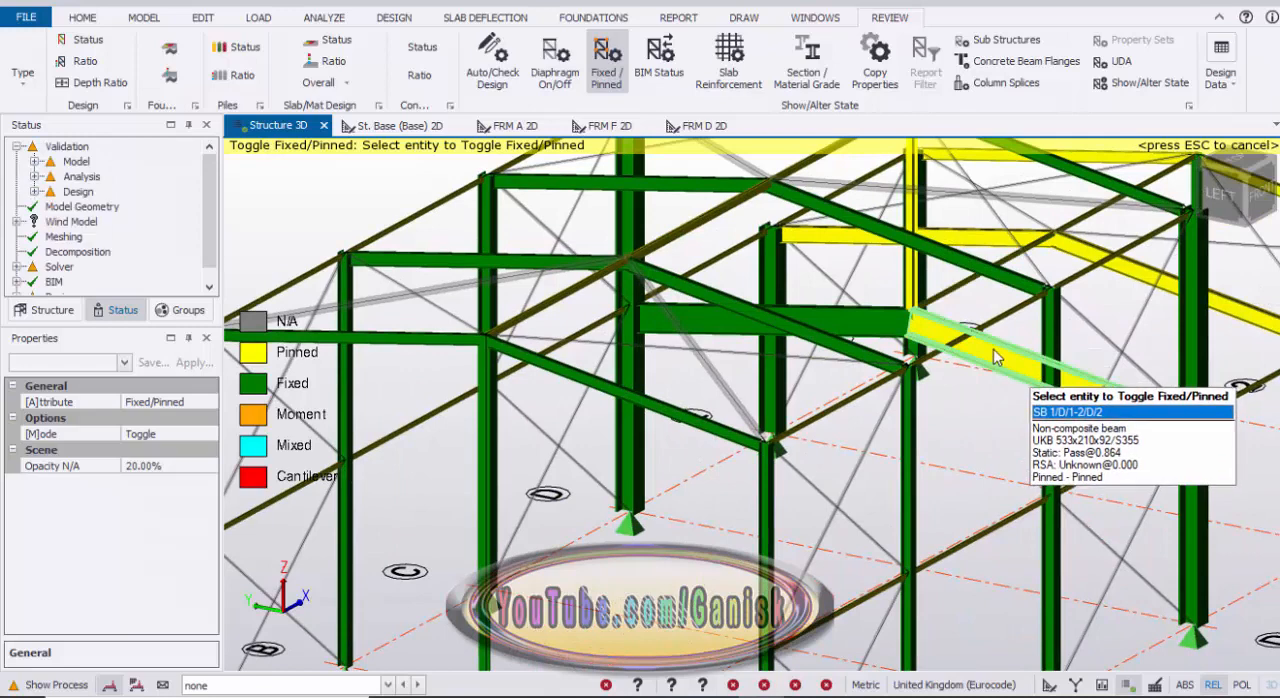
# Step: Toggle the rafters of the lower building on frames E and F to fixed ends
pyautogui.scroll(-2, 1046, 335)
pyautogui.scroll(-2, 955, 340)
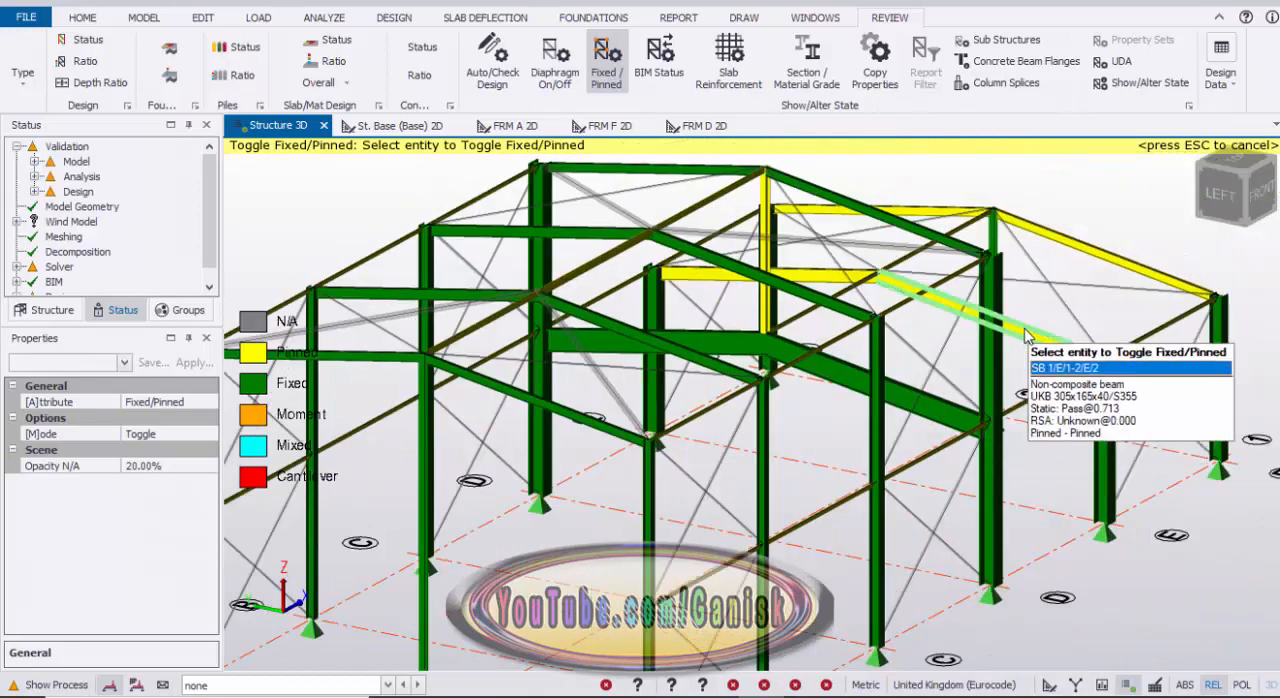
pyautogui.click(1098, 260)
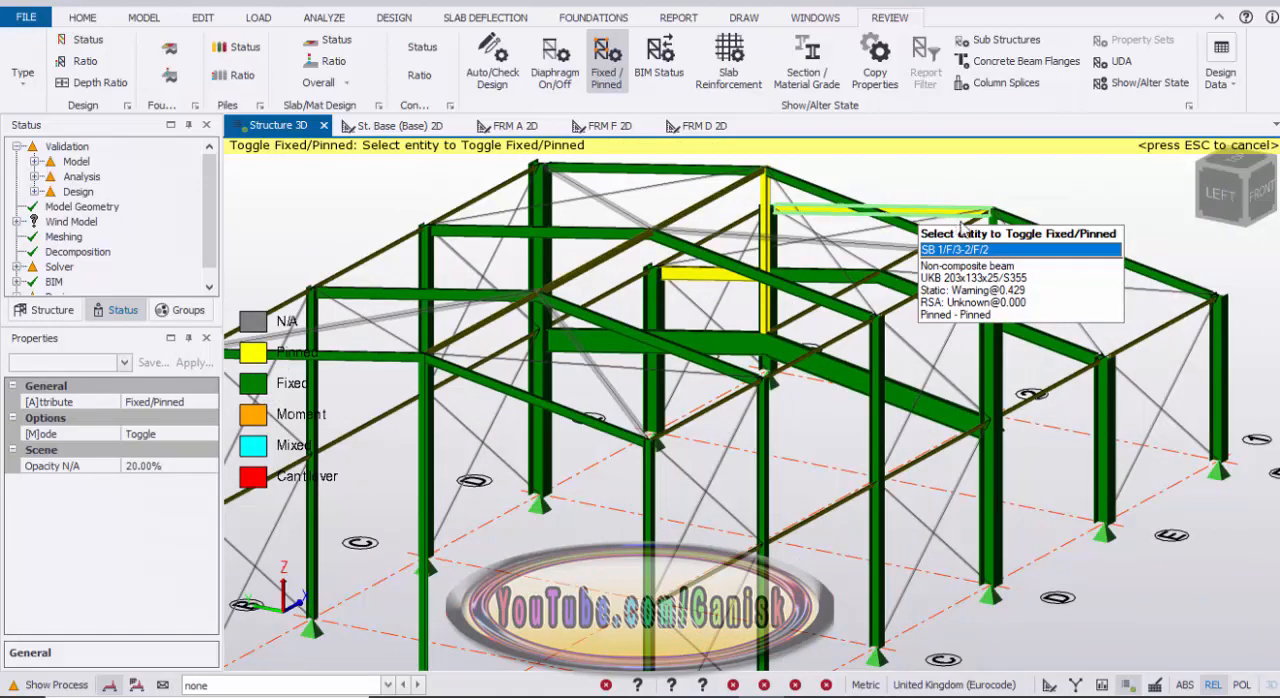
pyautogui.click(962, 221)
pyautogui.scroll(-2, 980, 226)
pyautogui.moveTo(806, 256); pyautogui.dragTo(886, 252, button='middle')
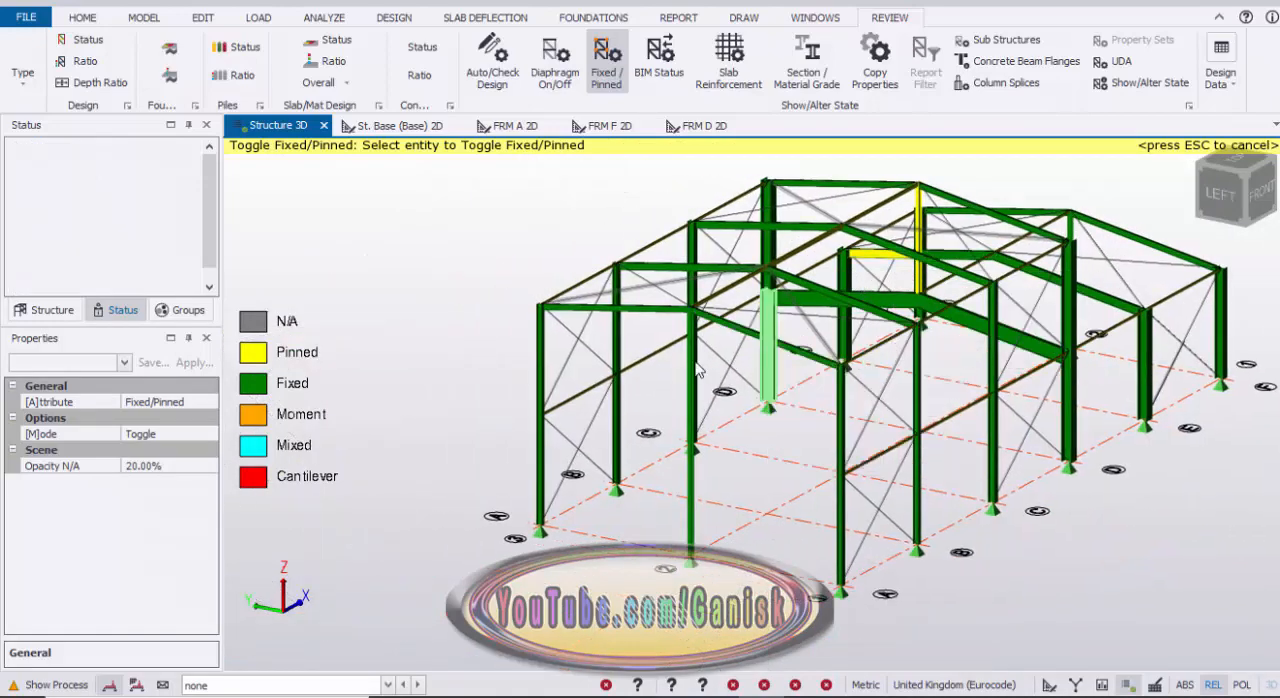
# Step: Toggle the upper end of the middle gable column A/2 to pinned
pyautogui.scroll(4, 698, 370)
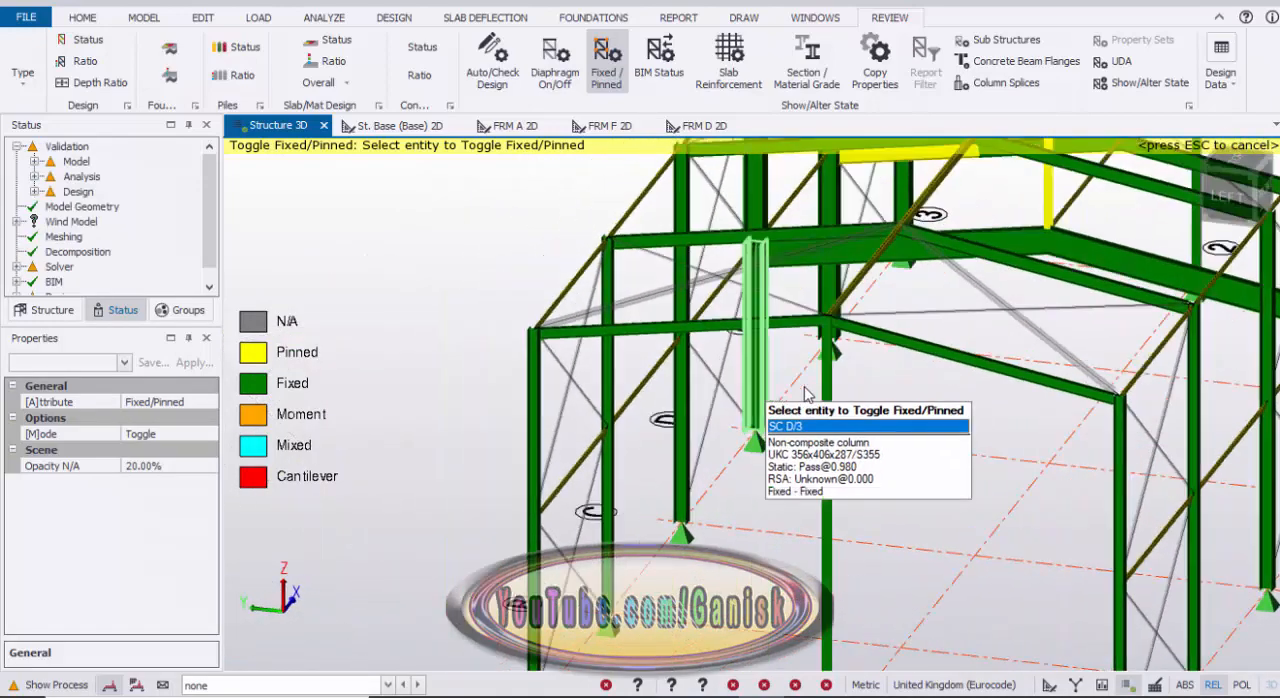
pyautogui.moveTo(804, 387); pyautogui.dragTo(868, 376, button='right')
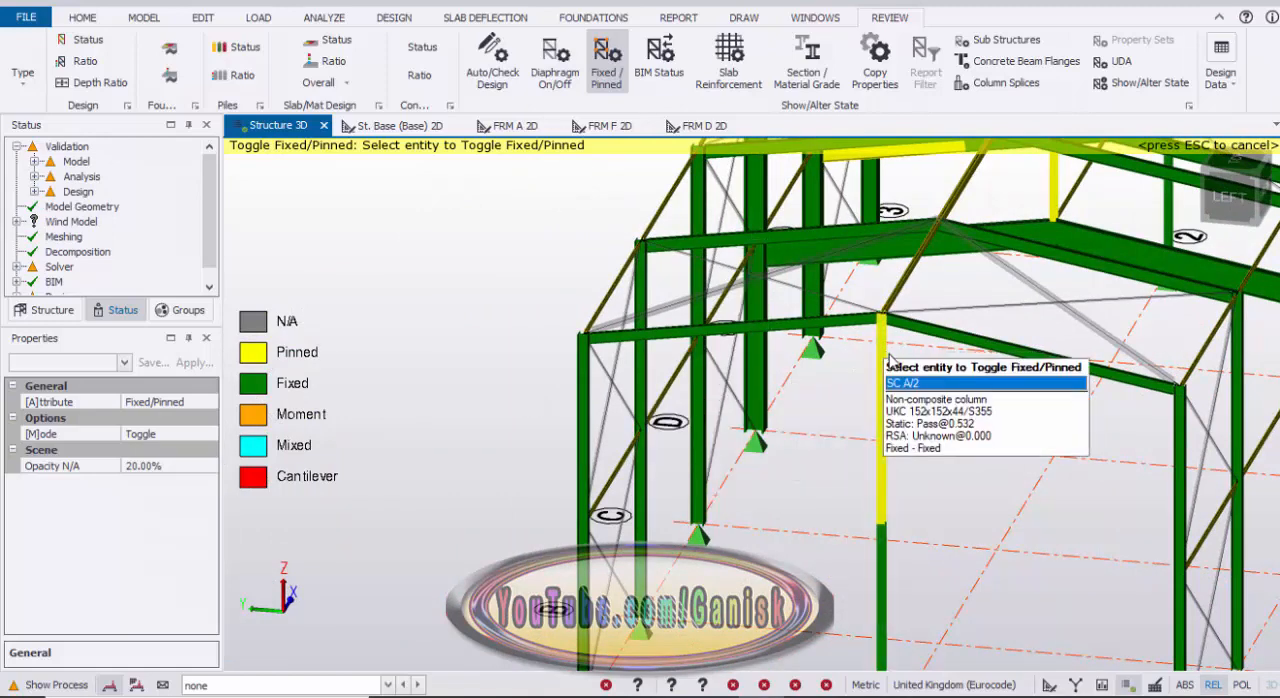
pyautogui.click(884, 372)
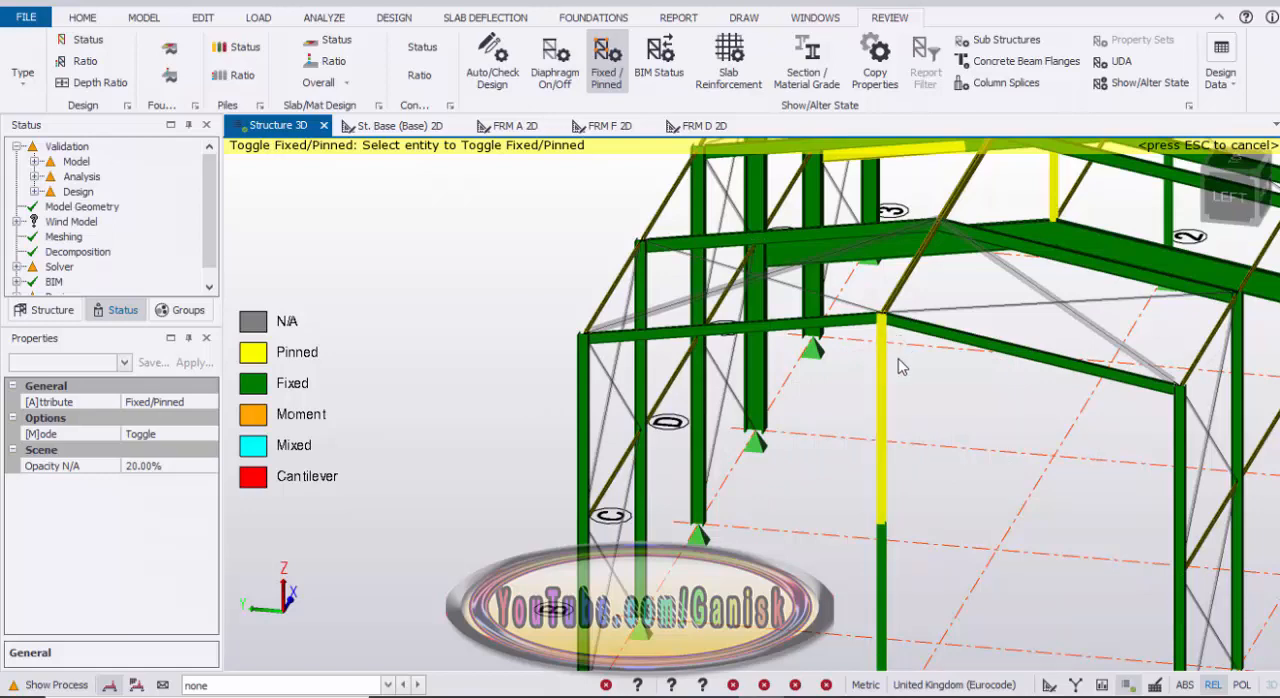
# Step: Toggle the upper end of the opposite middle gable column F/2 to pinned and end the Fixed/Pinned command
pyautogui.scroll(-10, 898, 367)
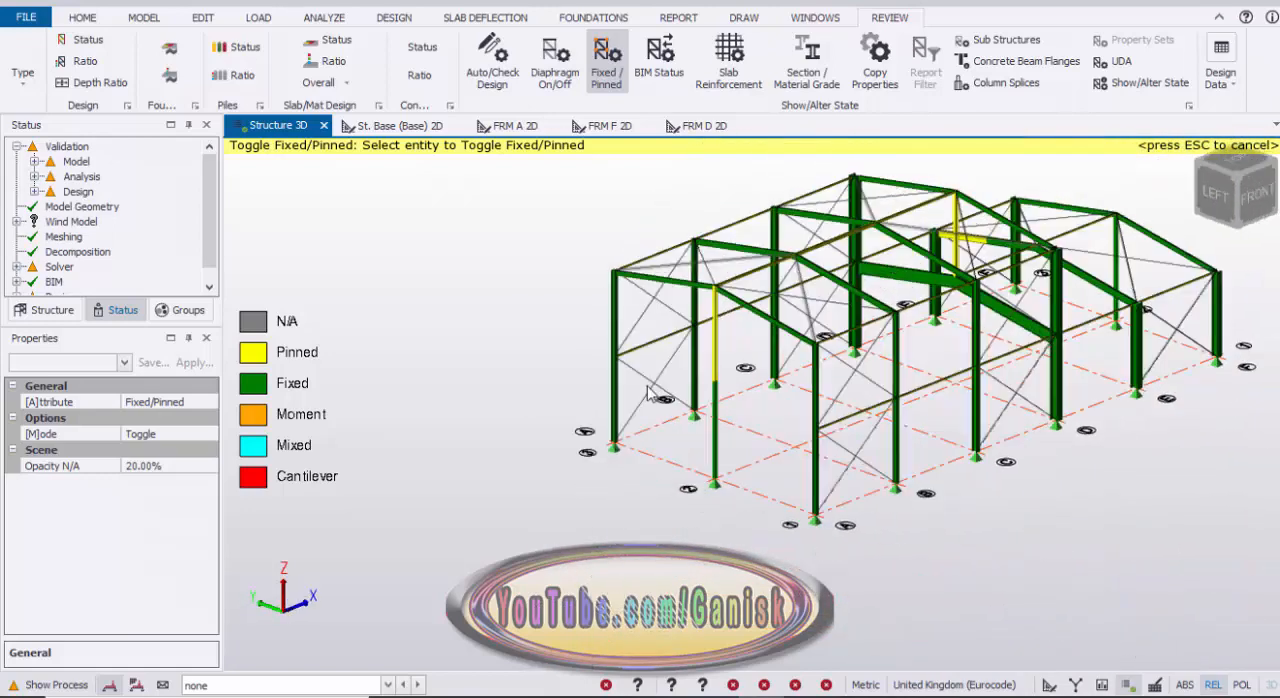
pyautogui.moveTo(648, 394); pyautogui.dragTo(590, 392, button='right')
pyautogui.moveTo(971, 397); pyautogui.dragTo(825, 374, button='right')
pyautogui.scroll(4, 1162, 386)
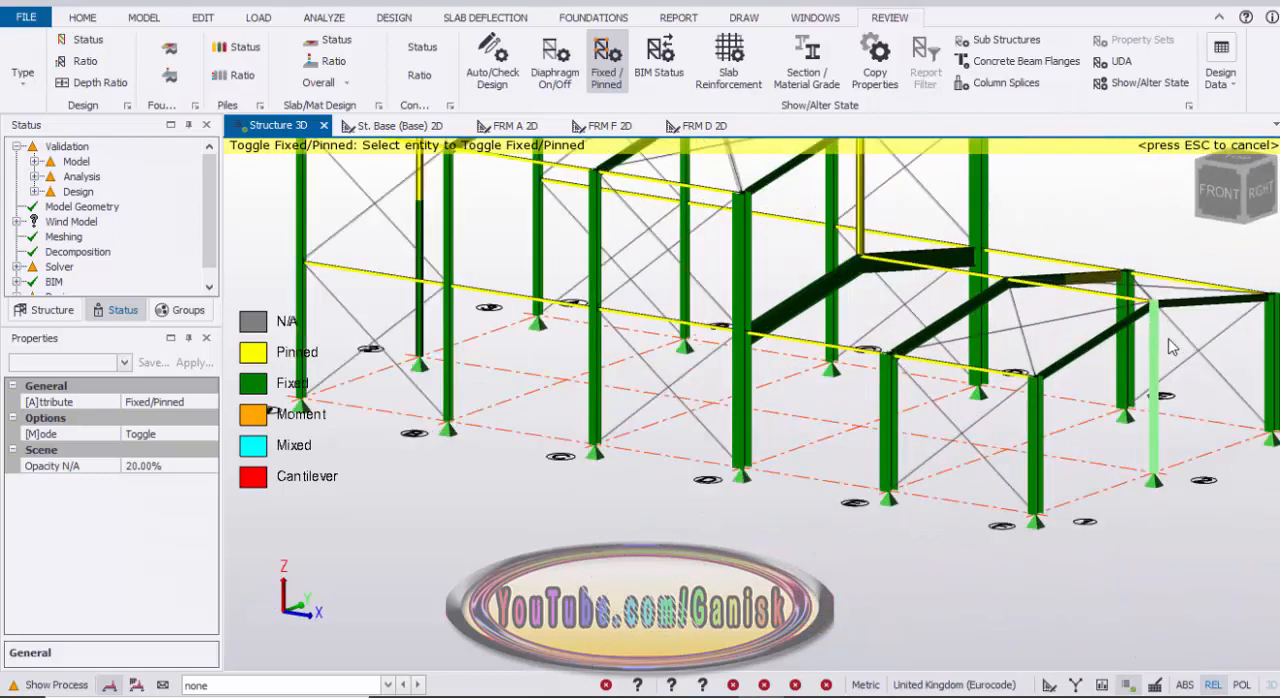
pyautogui.scroll(3, 1172, 346)
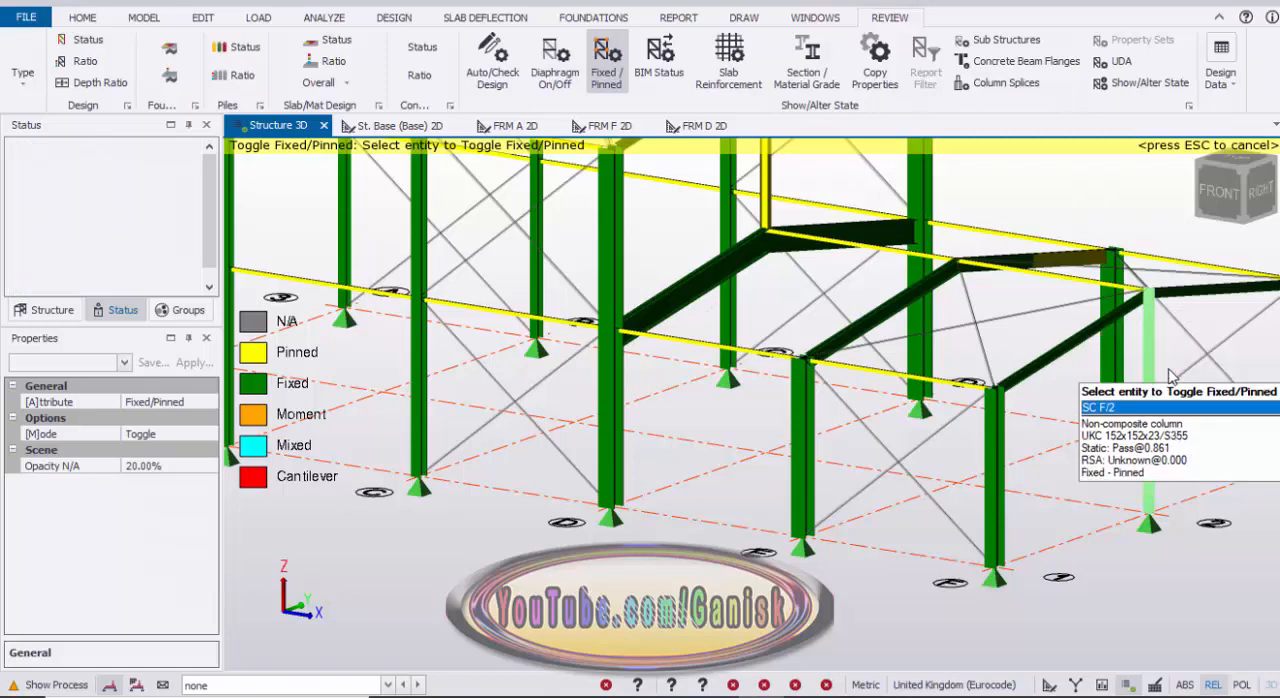
pyautogui.scroll(-6, 1170, 374)
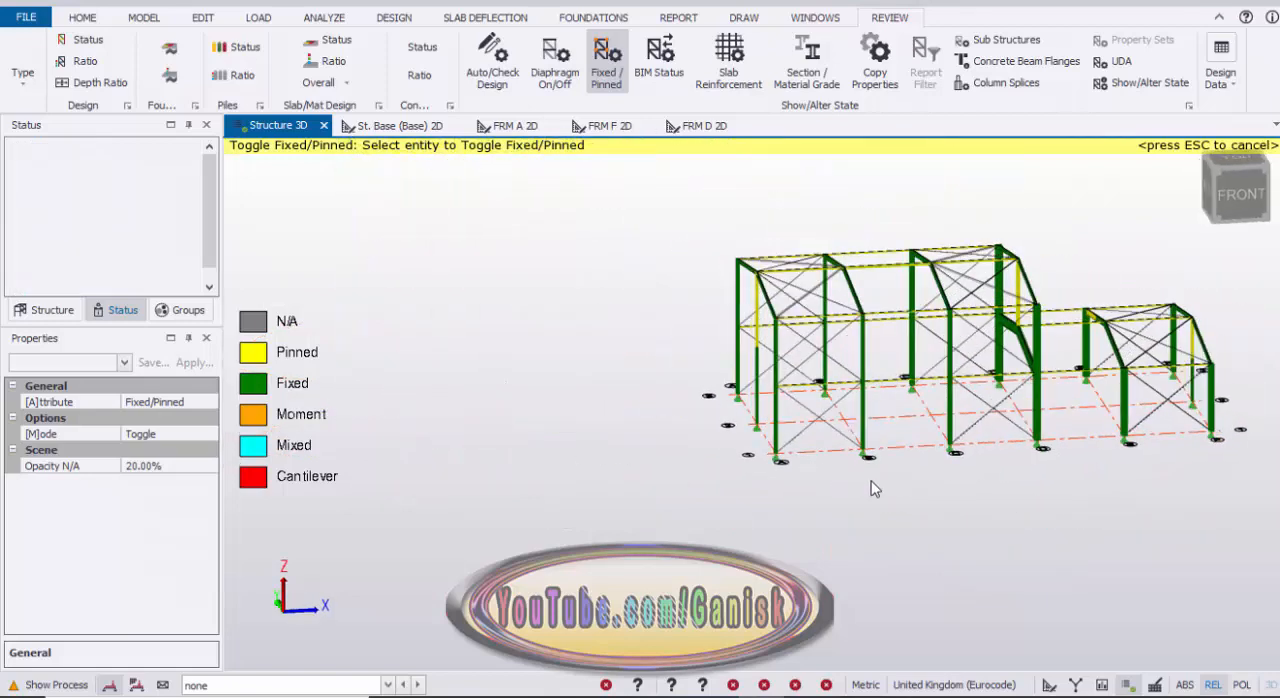
pyautogui.moveTo(875, 488); pyautogui.dragTo(861, 497, button='right')
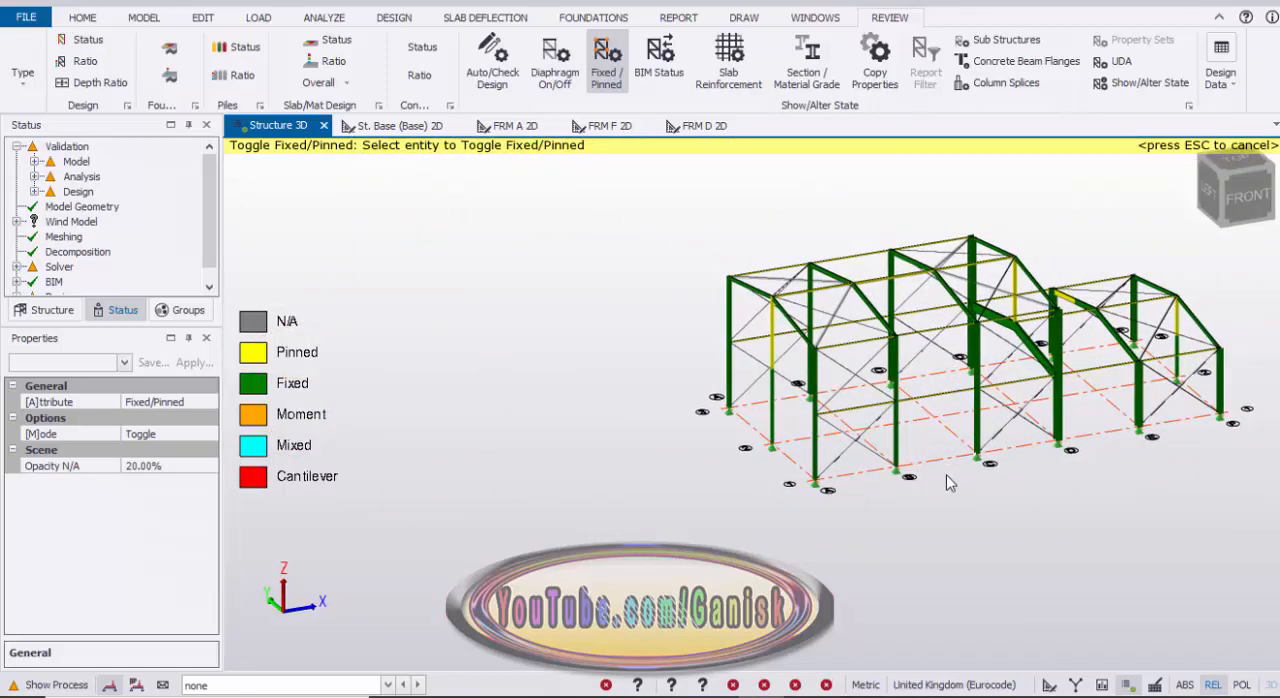
pyautogui.press('Escape')
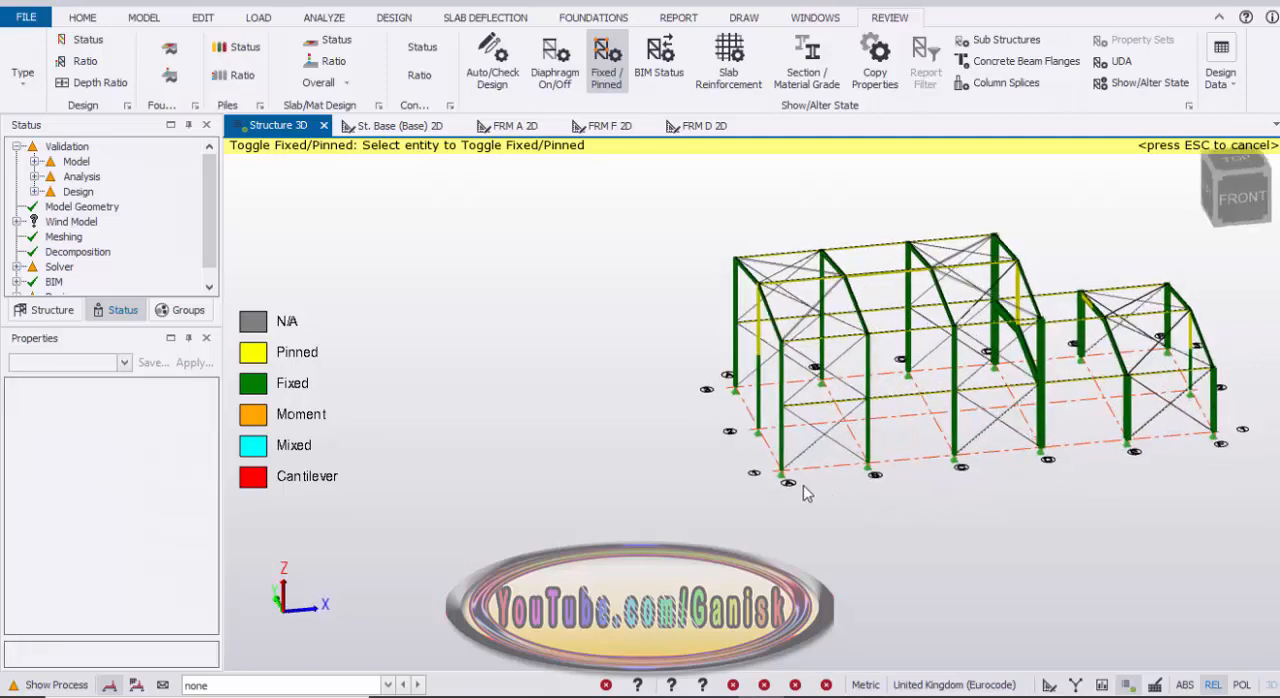
# Step: Change the section of corner column A/1 to Advance UKC 305x305x97
pyautogui.moveTo(617, 455)
pyautogui.scroll(5, 604, 440)
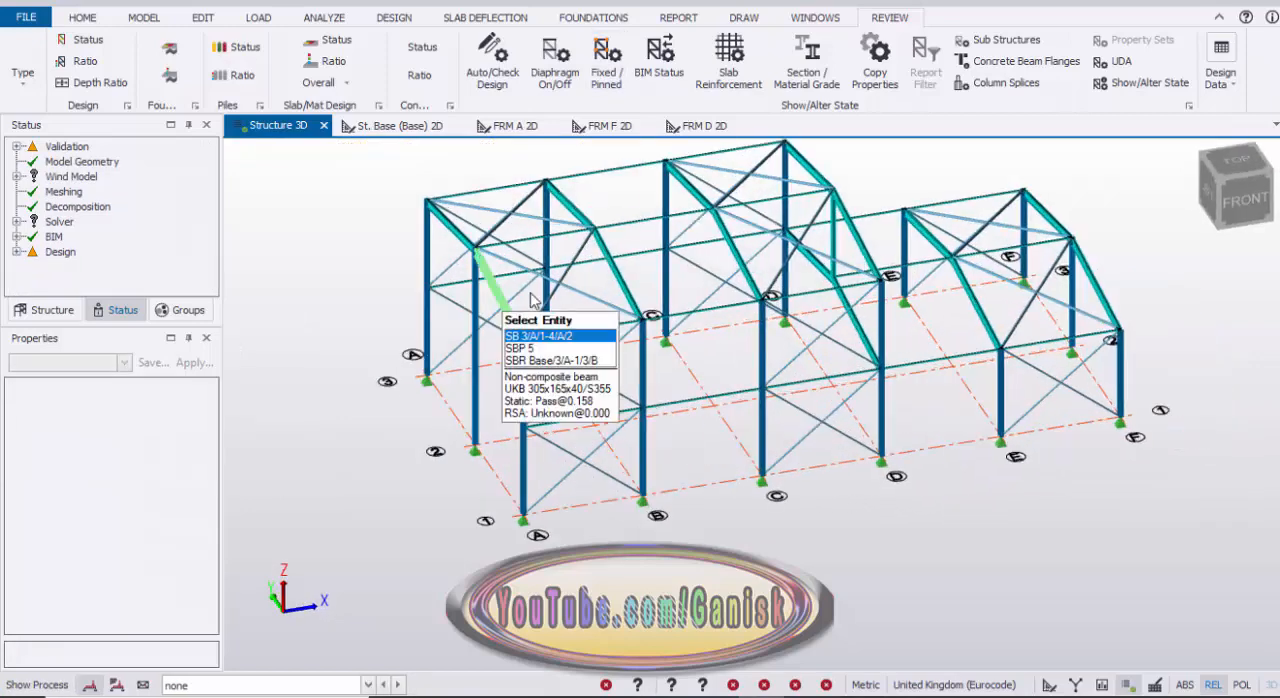
pyautogui.scroll(2, 709, 320)
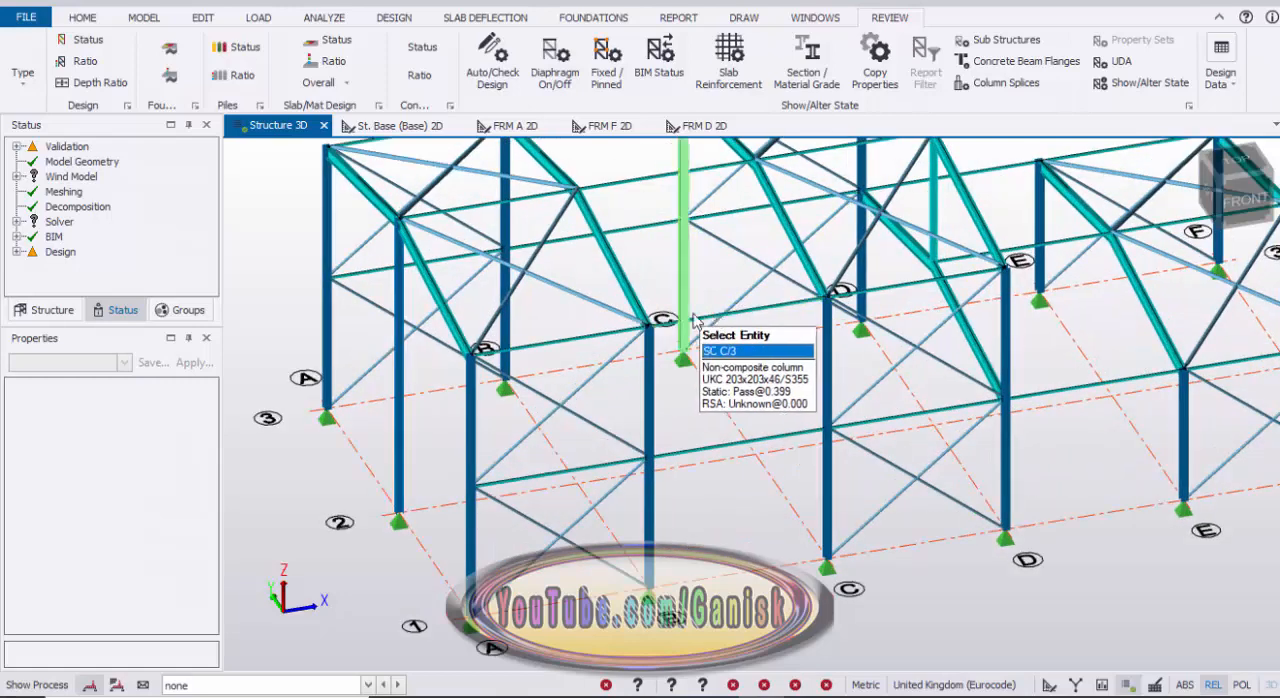
pyautogui.scroll(-3, 731, 394)
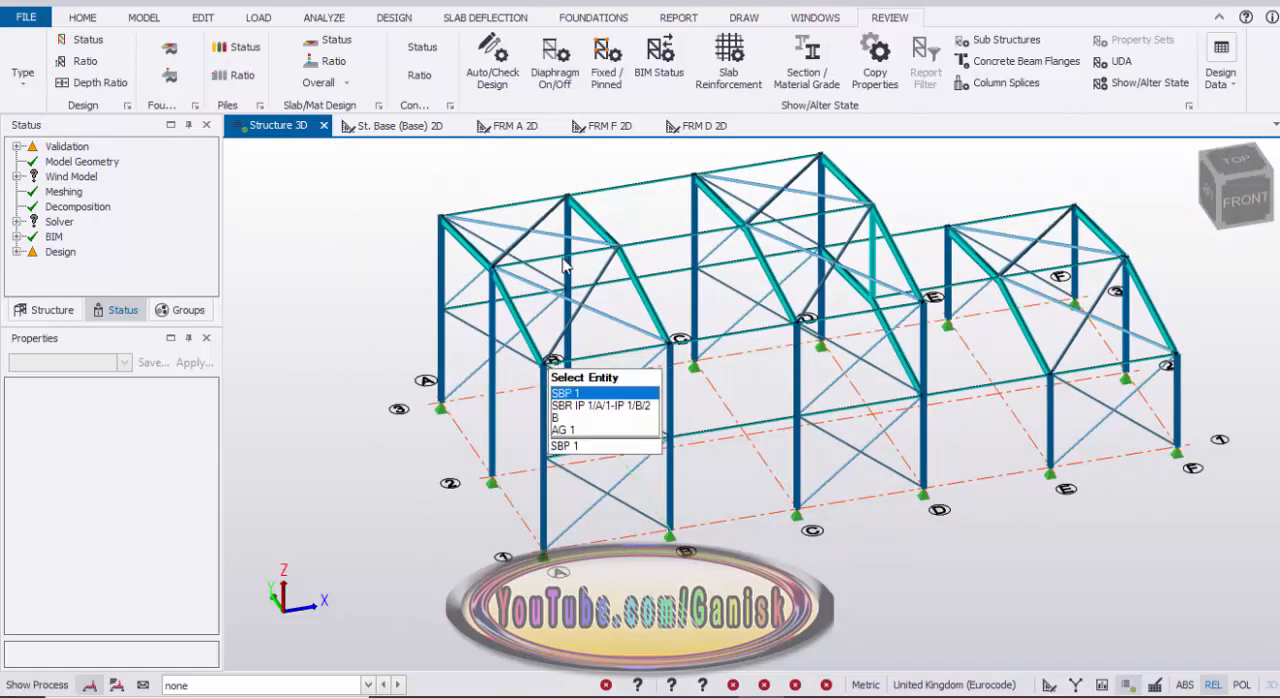
pyautogui.click(545, 425)
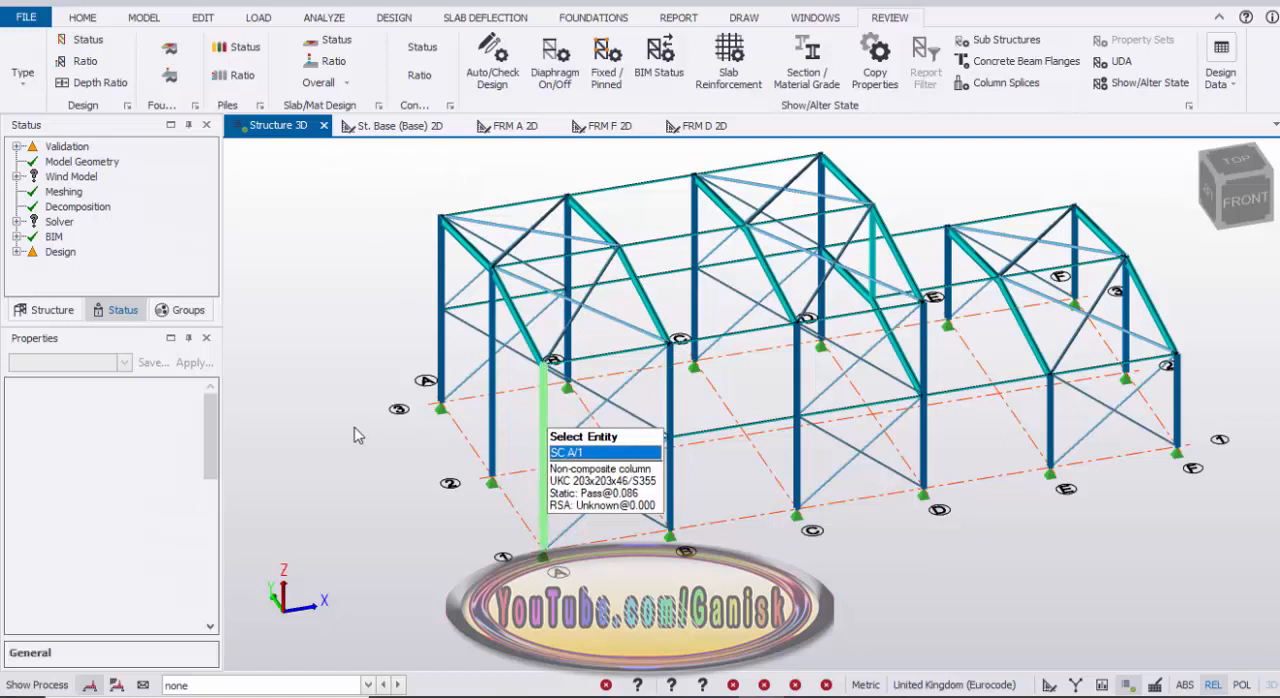
pyautogui.moveTo(209, 450); pyautogui.dragTo(213, 545)
pyautogui.click(160, 434)
pyautogui.click(193, 434)
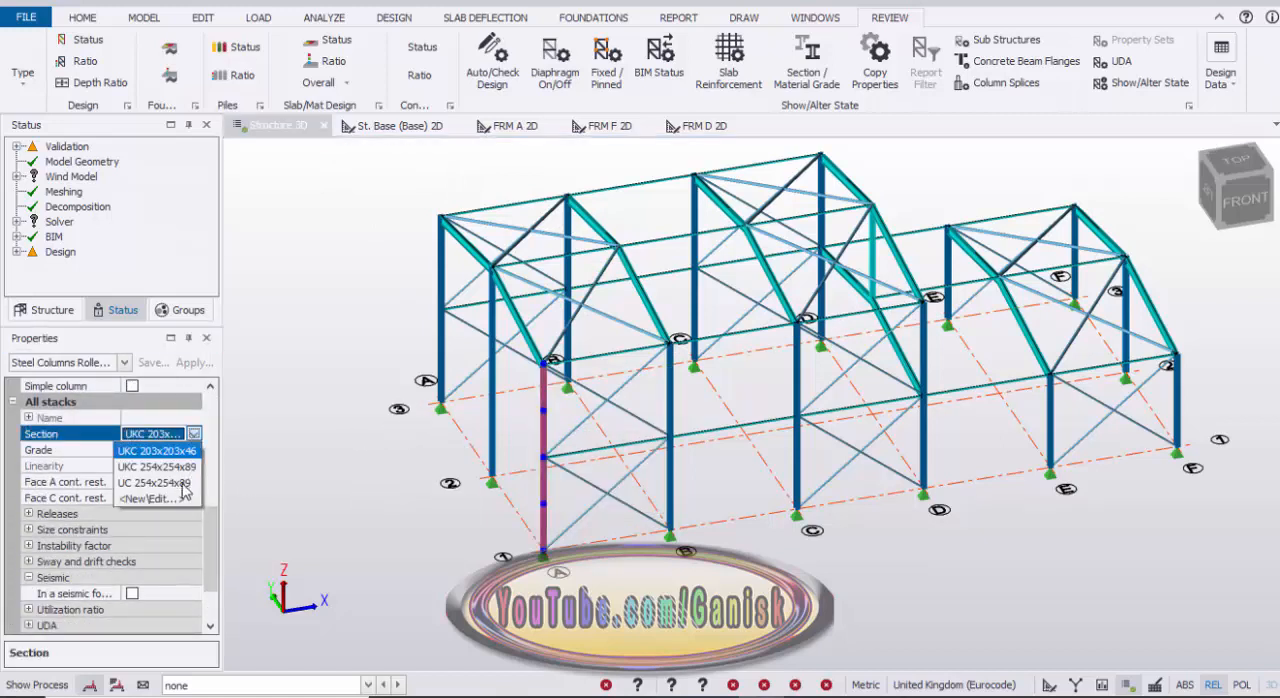
pyautogui.click(174, 499)
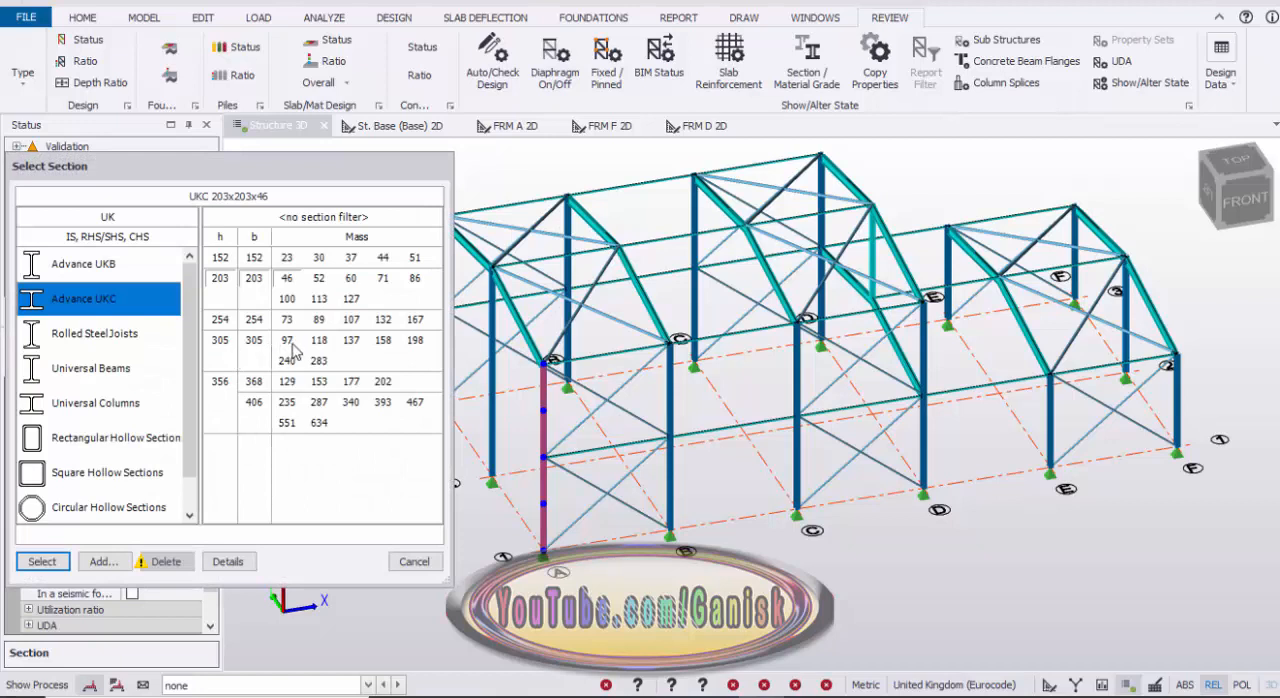
pyautogui.click(290, 343)
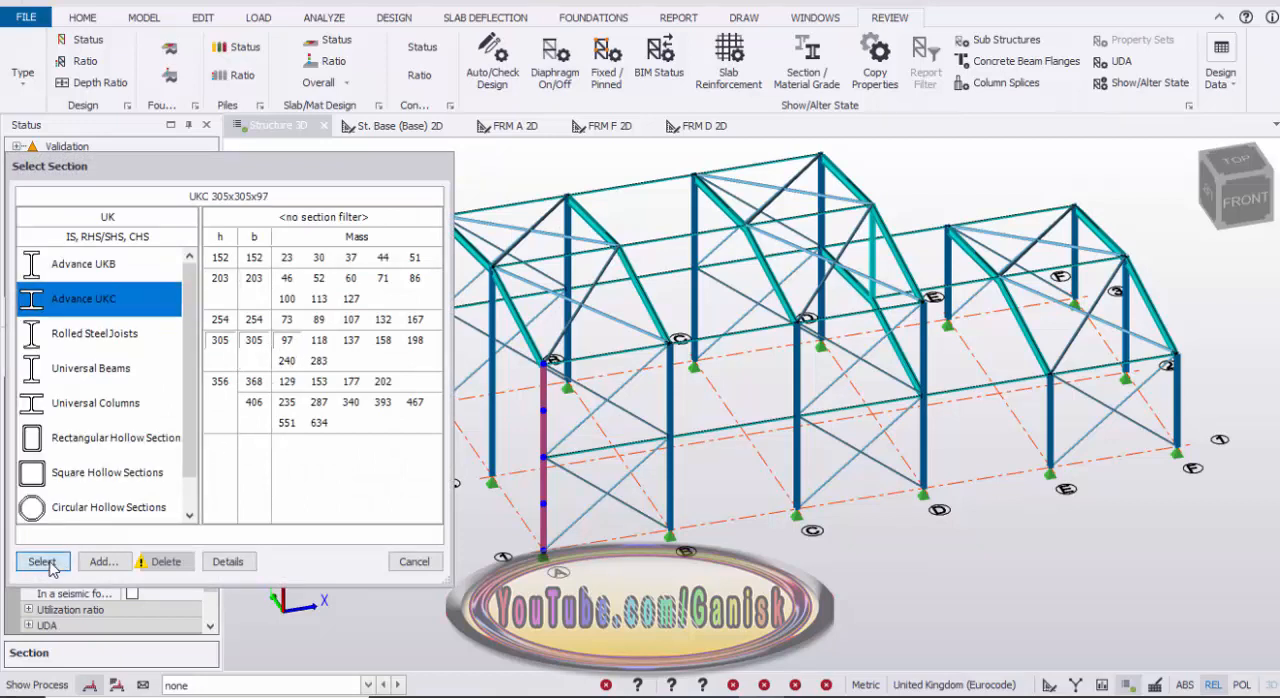
pyautogui.click(42, 562)
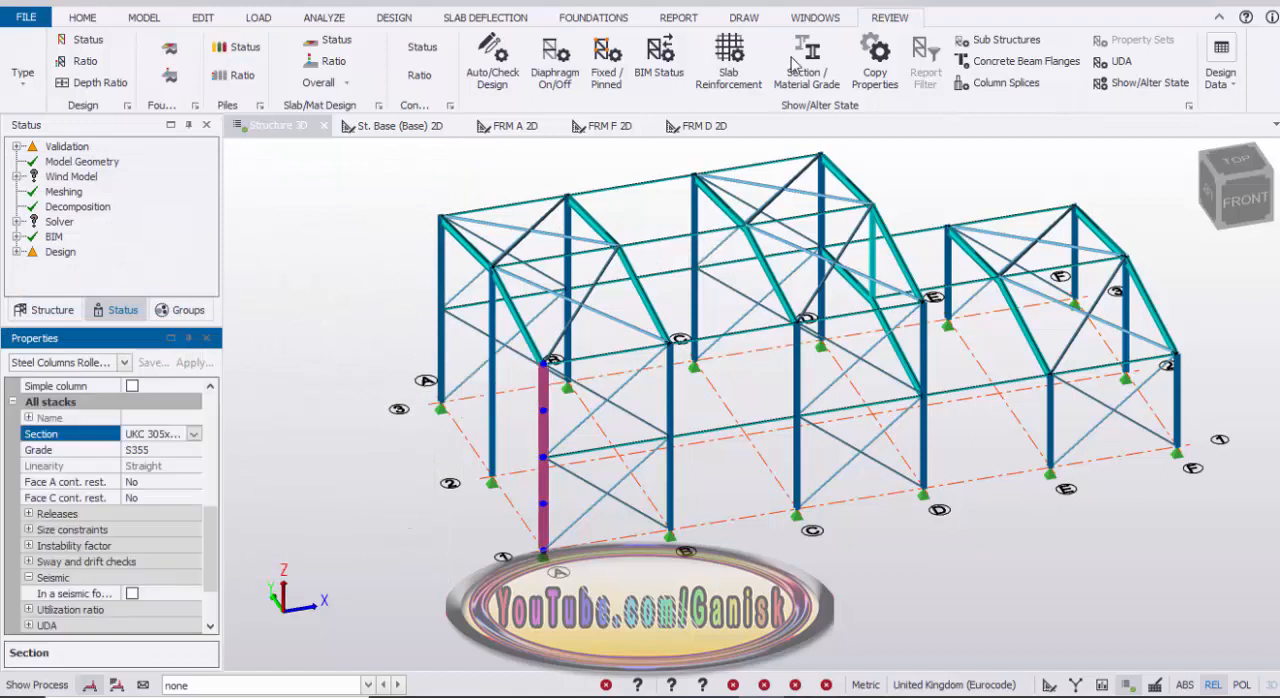
# Step: Copy the UKC 305x305x97 section from corner column A/1 to all the other columns, with the characteristic filter set to Column
pyautogui.click(816, 72)
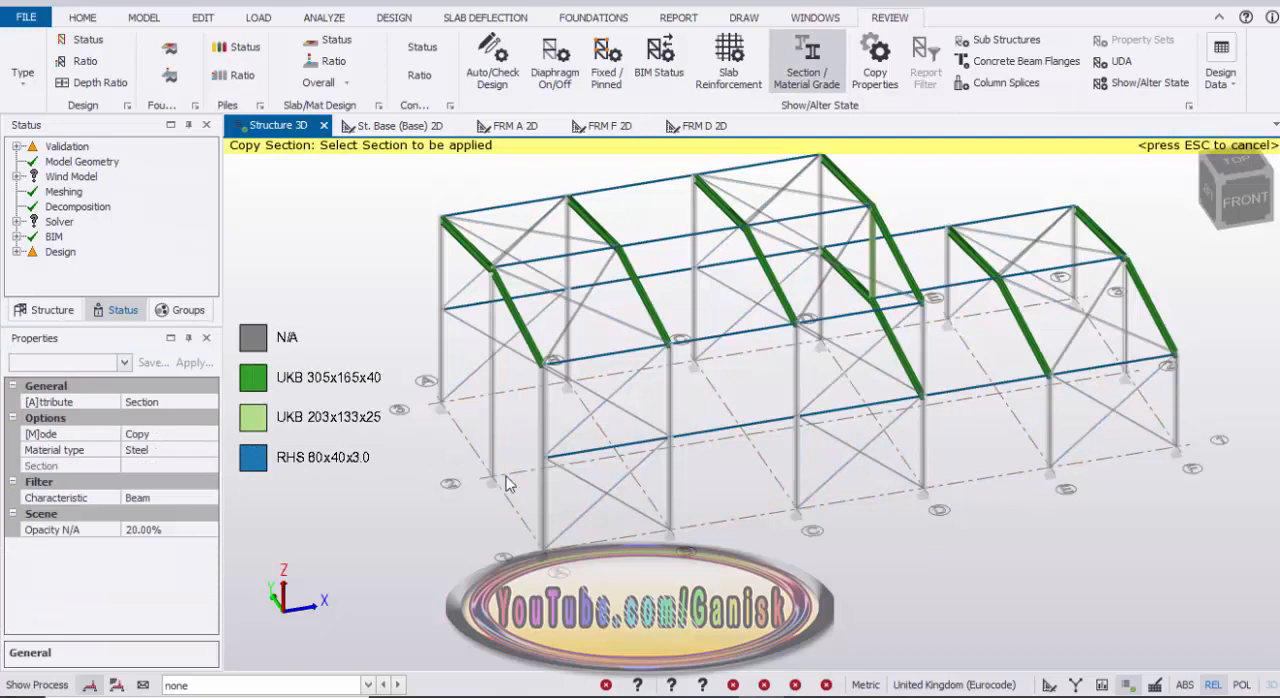
pyautogui.click(196, 498)
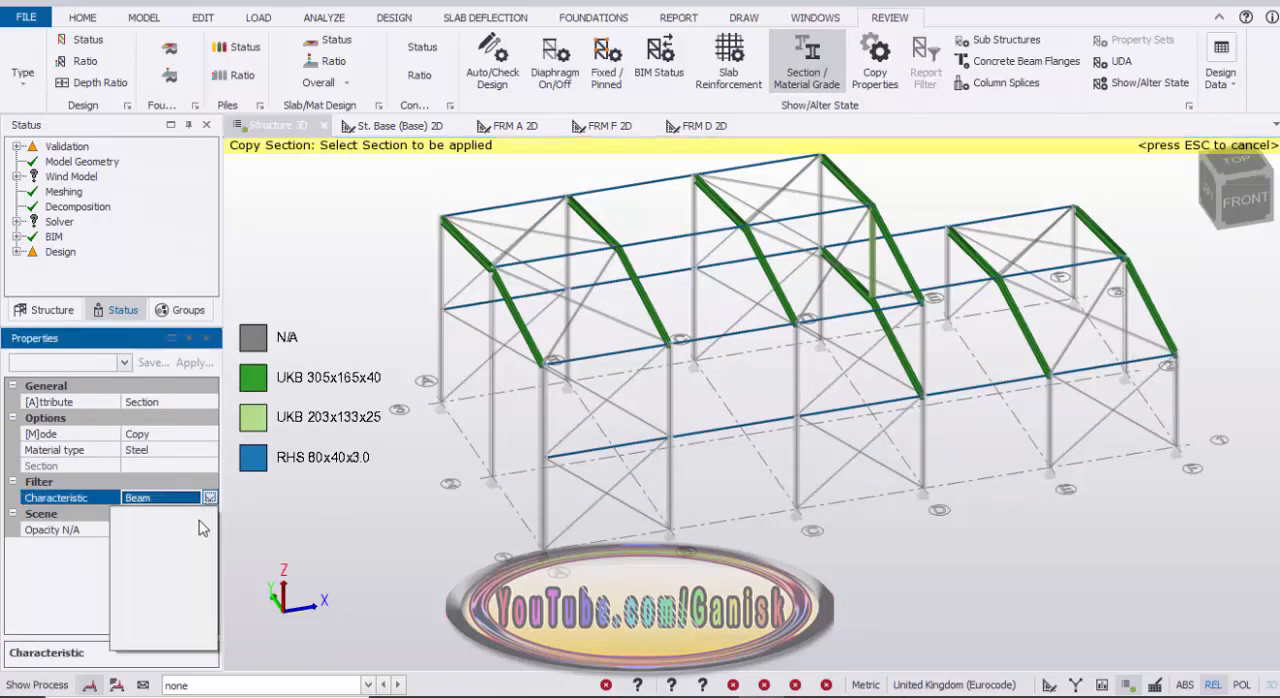
pyautogui.click(209, 498)
pyautogui.click(166, 550)
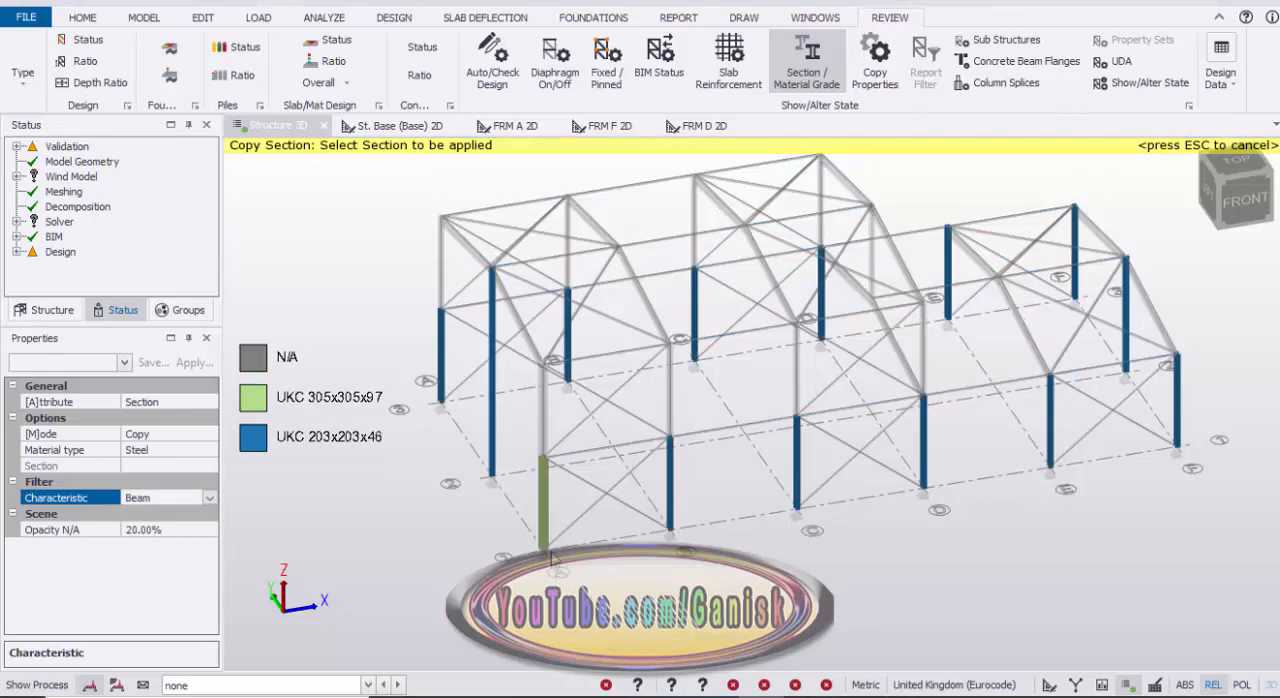
pyautogui.click(547, 543)
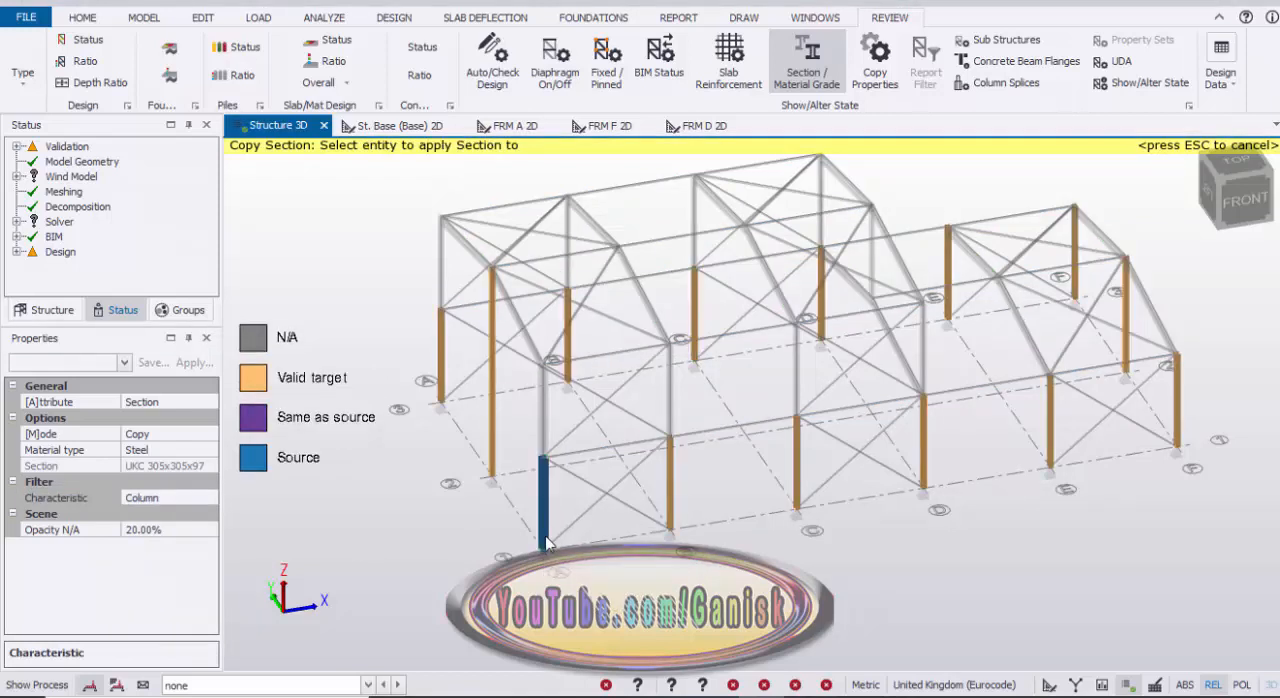
pyautogui.scroll(-3, 755, 568)
pyautogui.moveTo(728, 533); pyautogui.dragTo(684, 513, button='right')
pyautogui.moveTo(1103, 538); pyautogui.dragTo(468, 438)
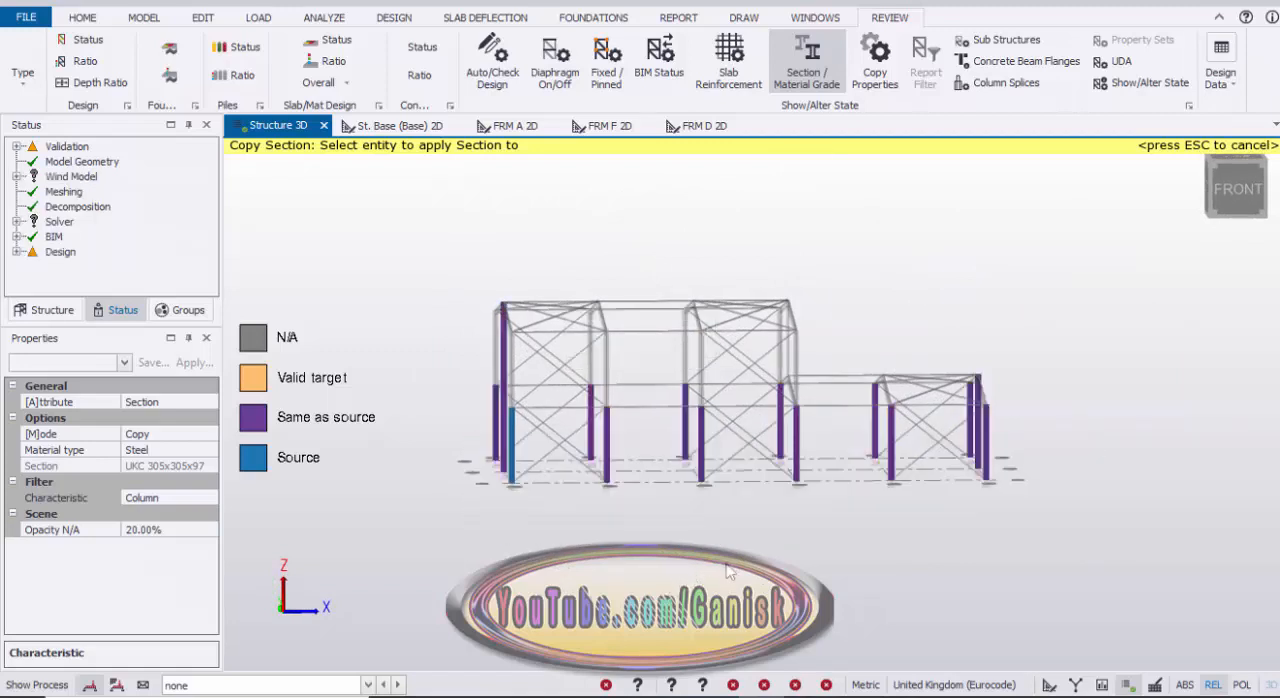
pyautogui.press('Escape')
pyautogui.press('Escape')
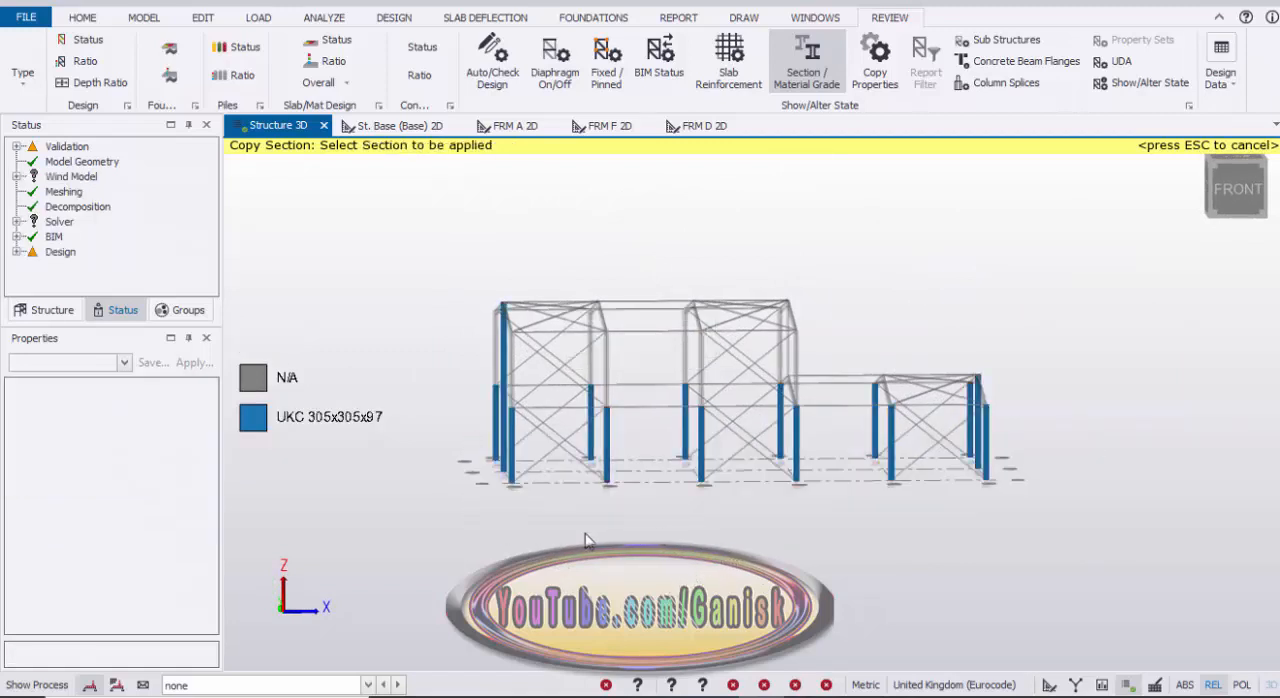
# Step: Change the section of the middle gable column A/2 to Advance UKC 254x254x73
pyautogui.moveTo(609, 543); pyautogui.dragTo(633, 530, button='right')
pyautogui.scroll(5, 633, 536)
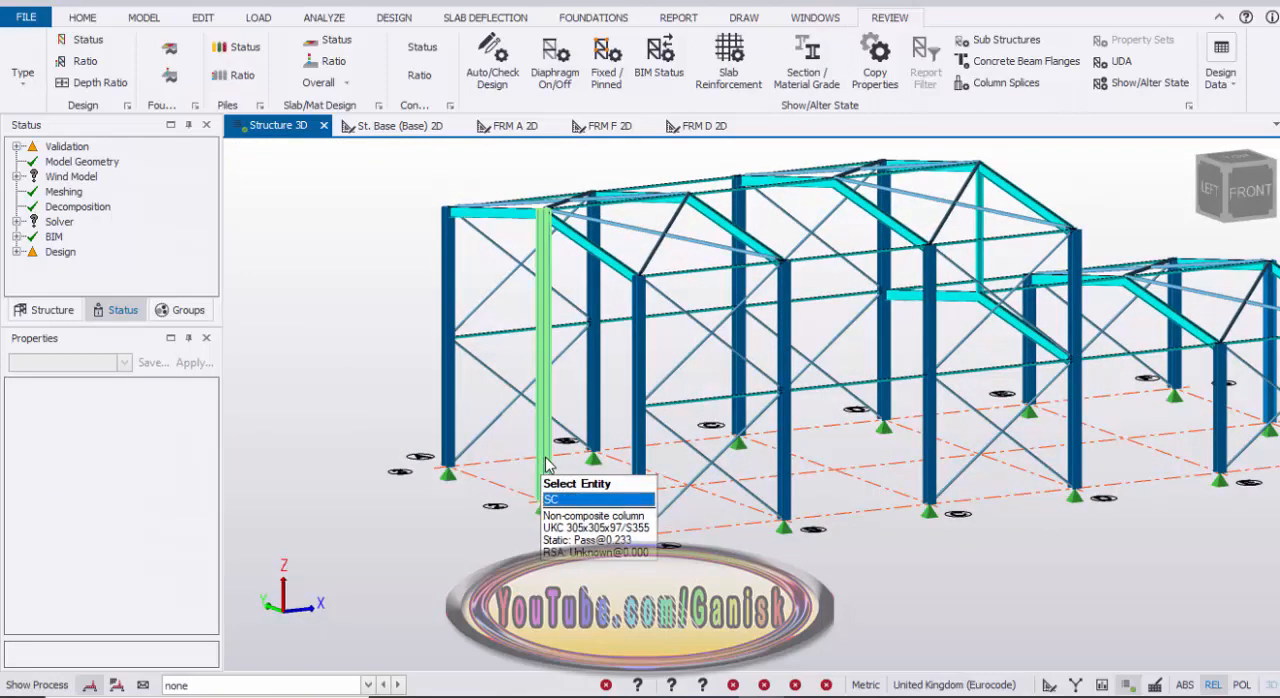
pyautogui.click(544, 455)
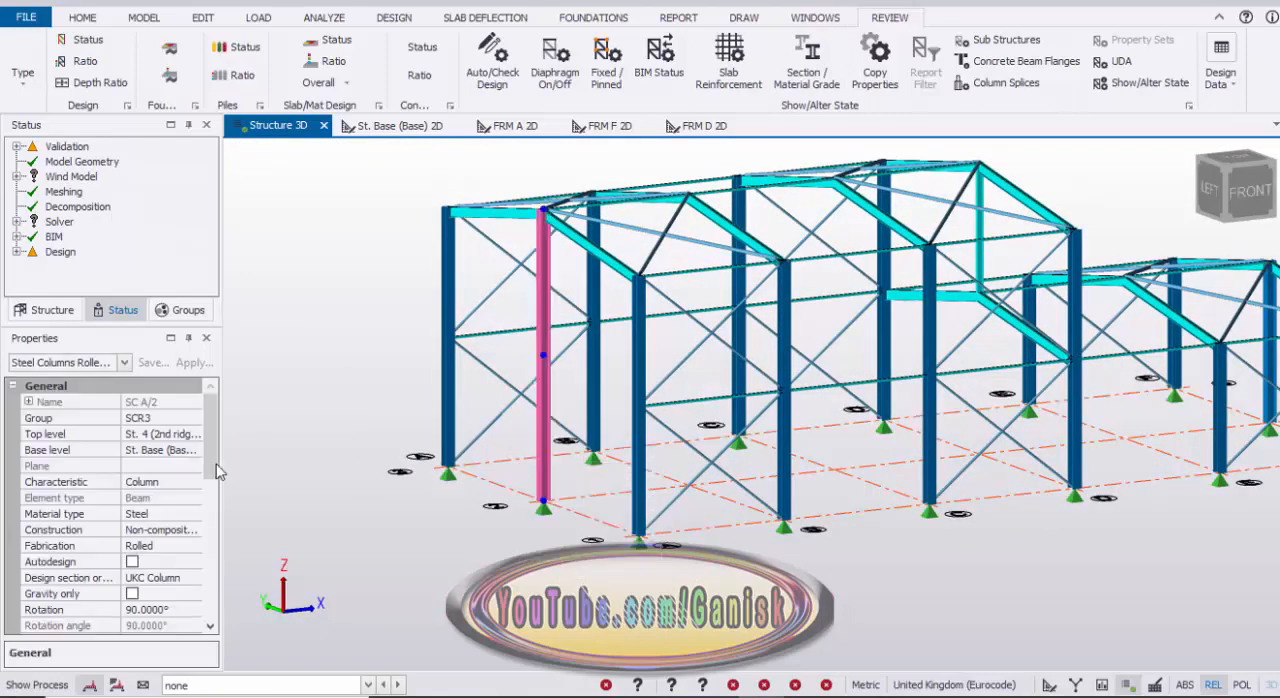
pyautogui.scroll(-5, 208, 460)
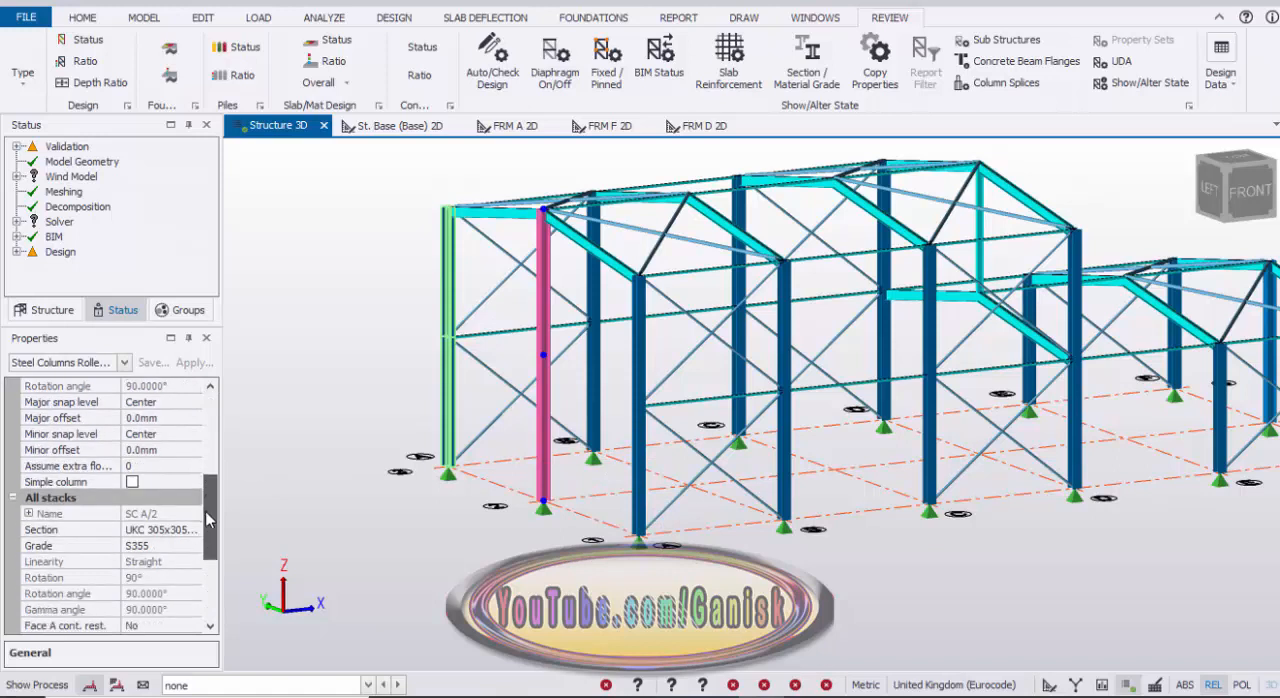
pyautogui.click(178, 530)
pyautogui.click(194, 530)
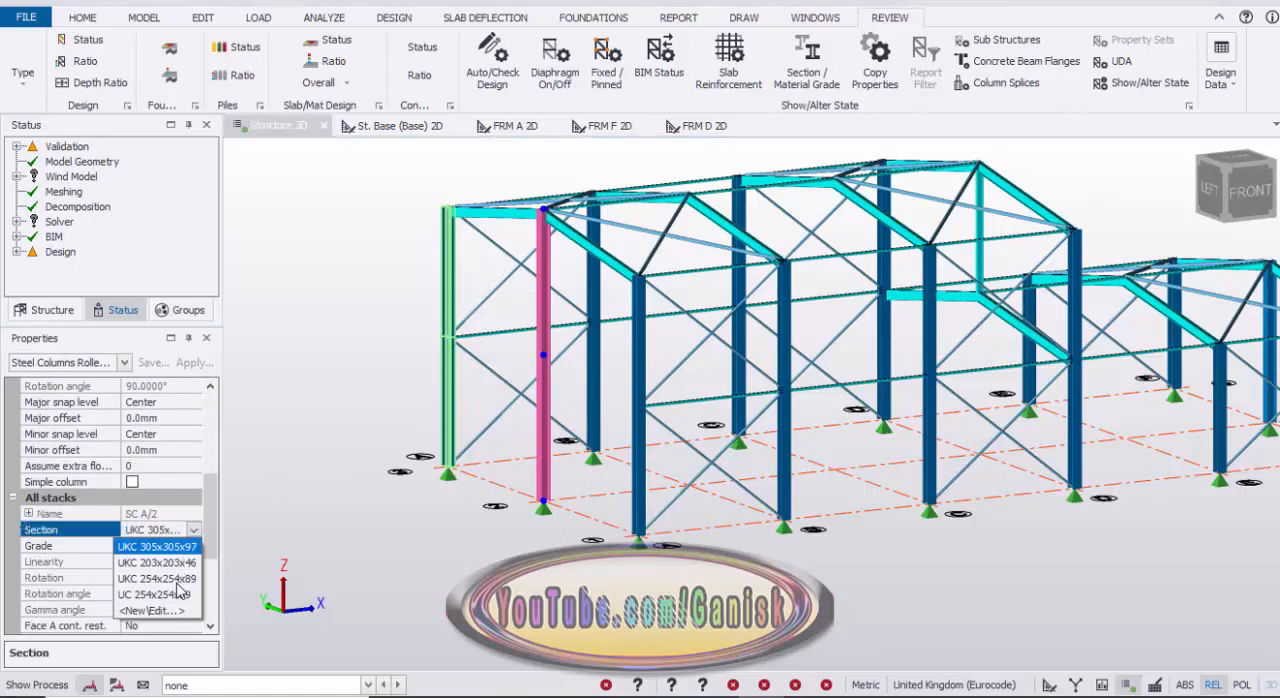
pyautogui.click(168, 611)
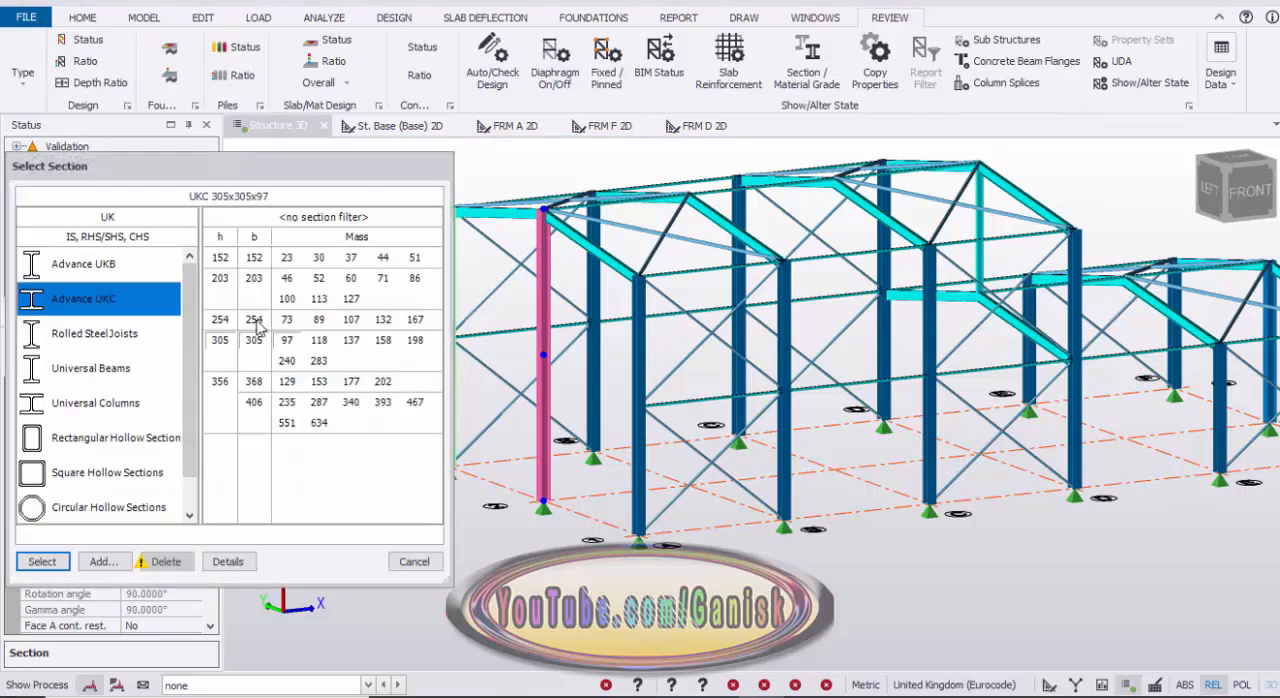
pyautogui.click(288, 322)
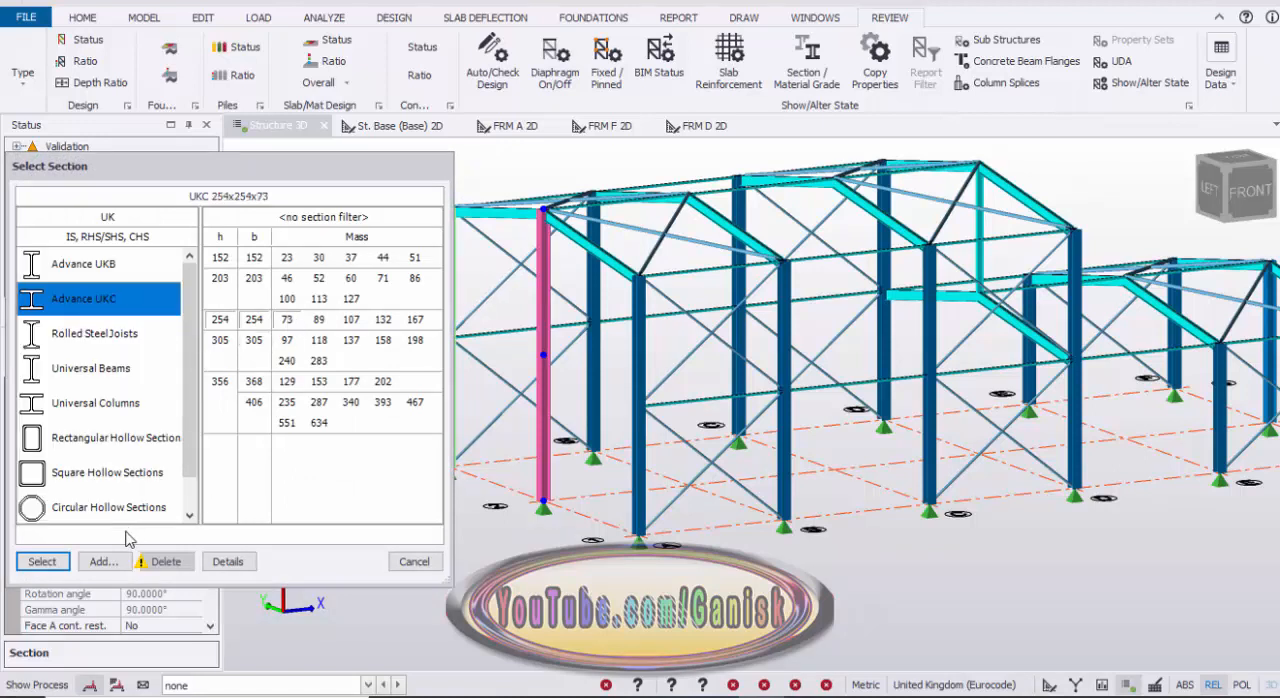
pyautogui.click(42, 561)
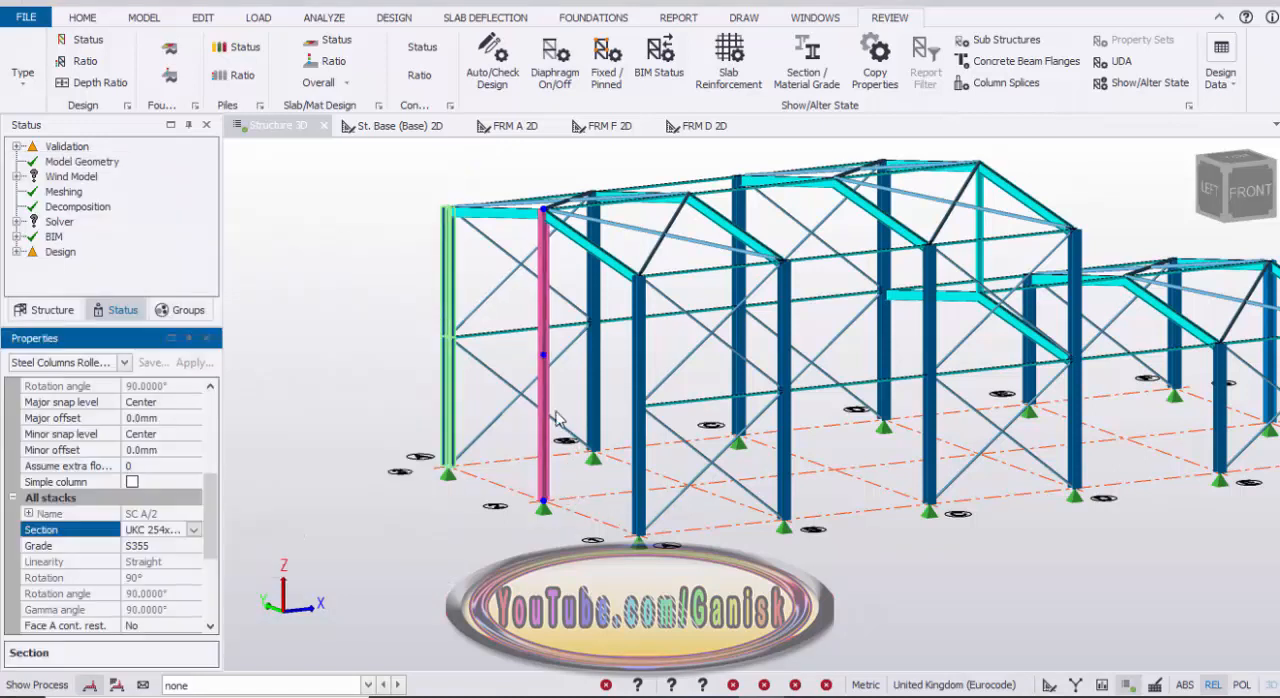
# Step: Copy the UKC 254x254x73 section from gable column A/2 to the opposite gable column F/2, filtering by Column
pyautogui.click(816, 74)
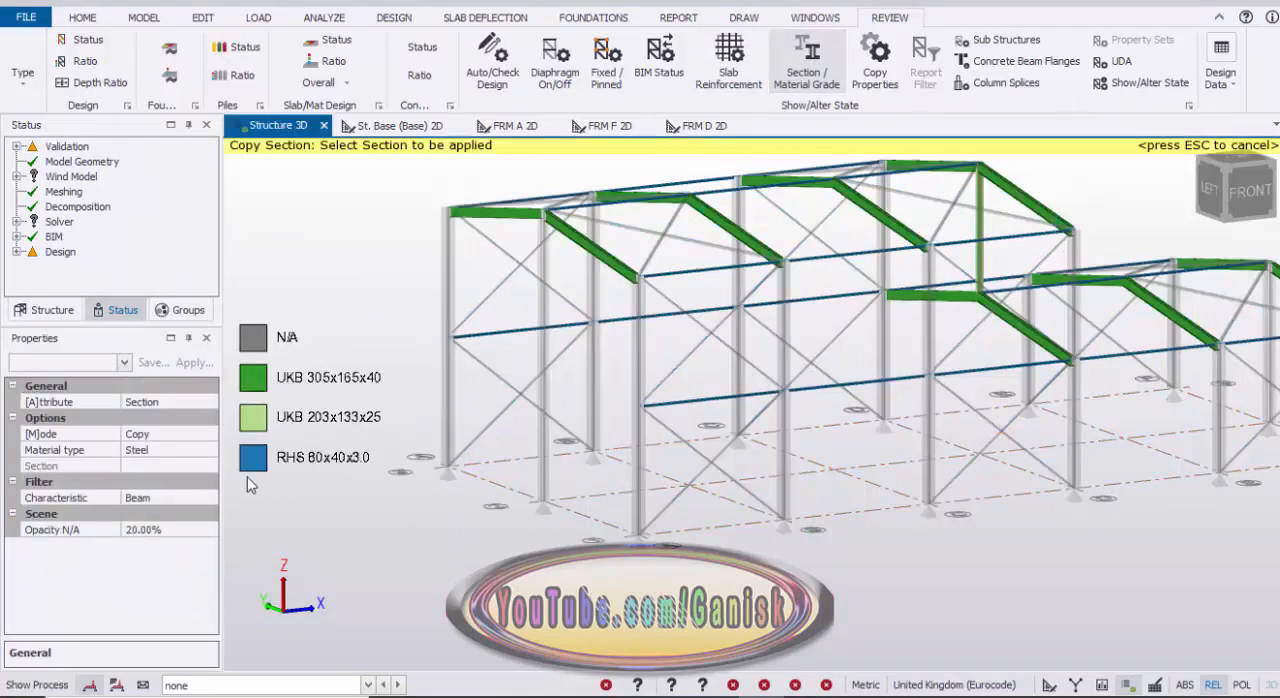
pyautogui.click(200, 498)
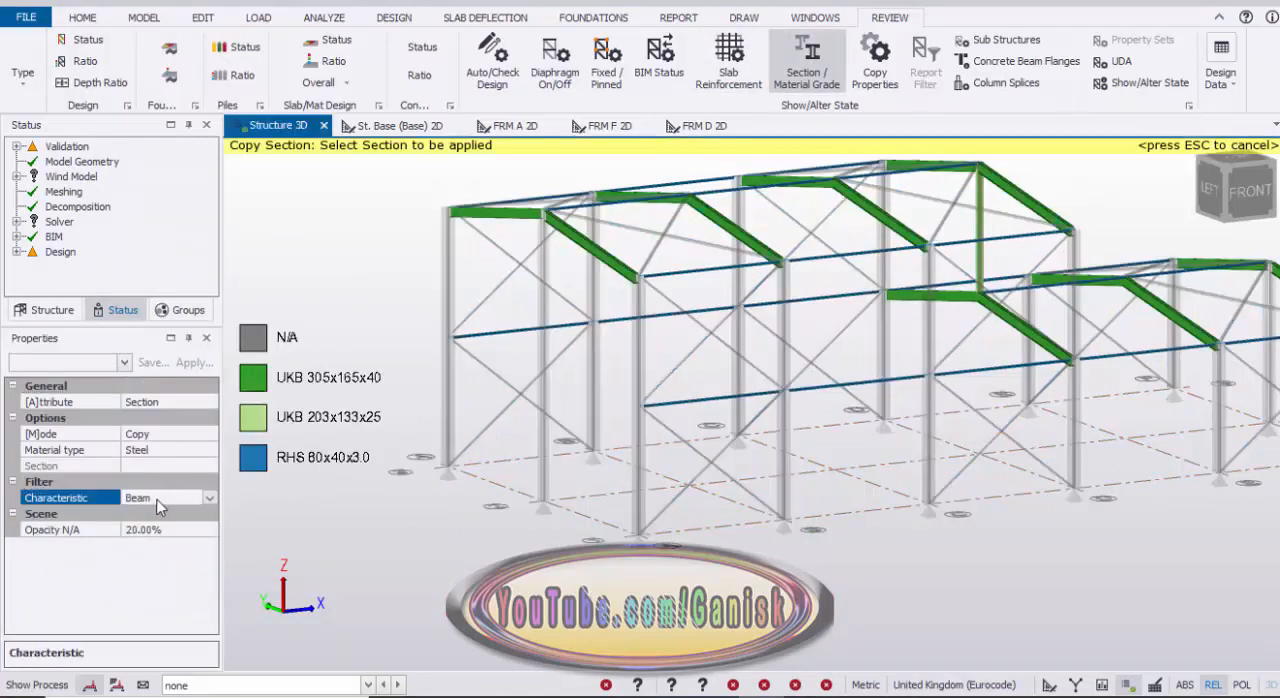
pyautogui.click(210, 497)
pyautogui.click(180, 545)
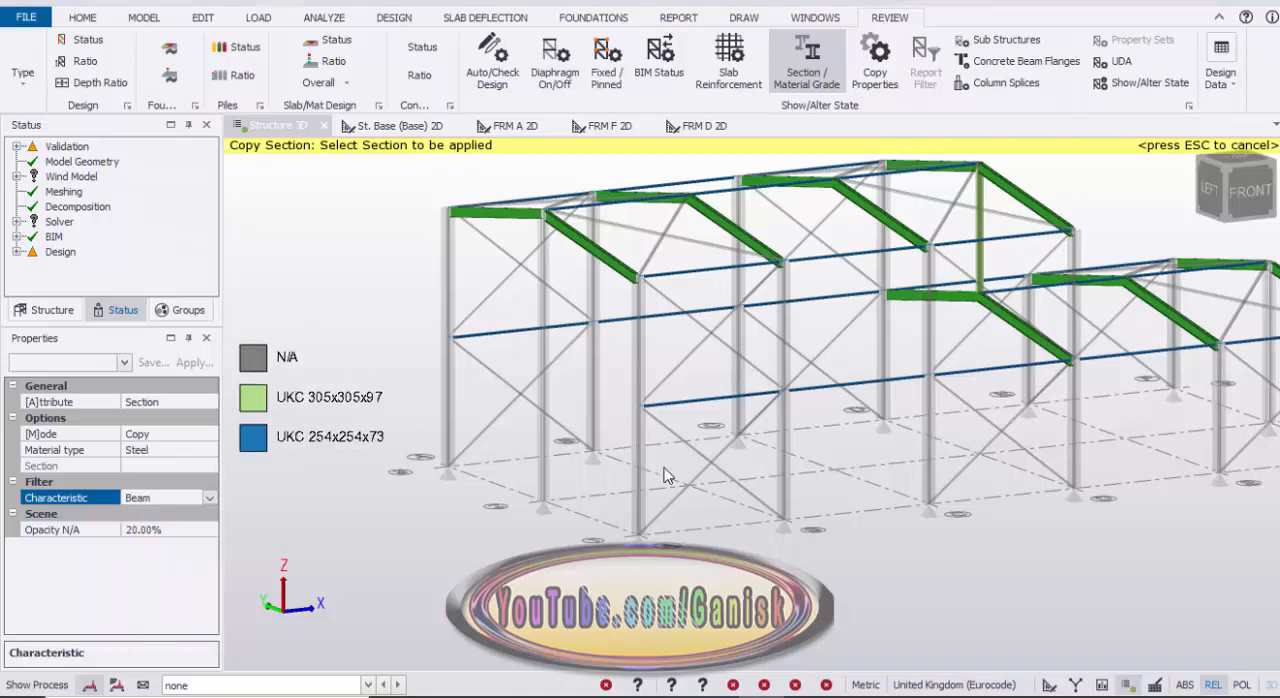
pyautogui.click(543, 463)
pyautogui.scroll(-2, 499, 458)
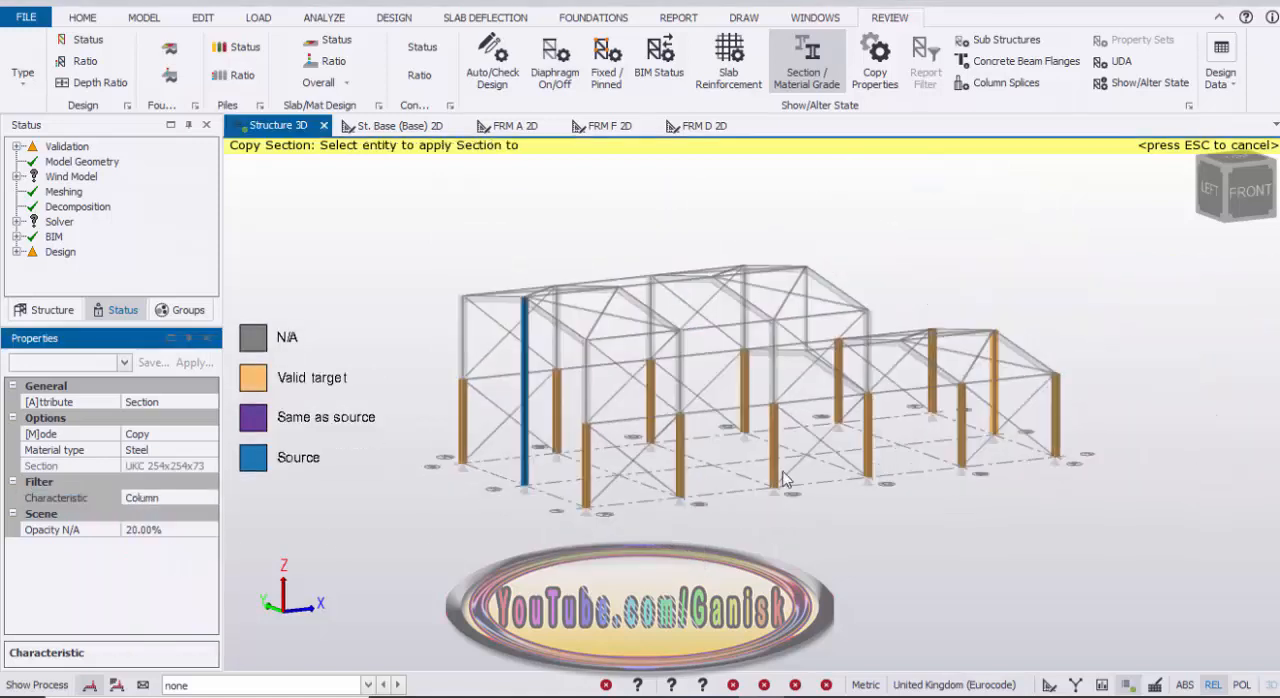
pyautogui.moveTo(876, 441); pyautogui.dragTo(870, 441, button='middle')
pyautogui.scroll(2, 952, 420)
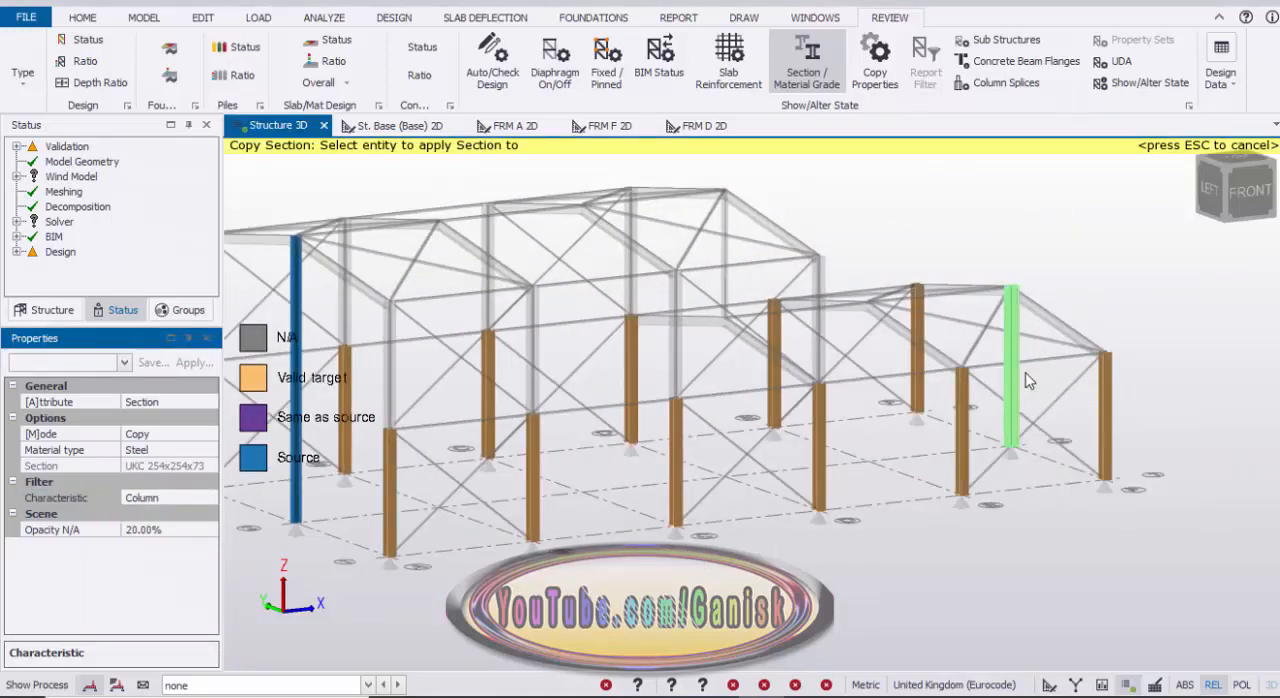
pyautogui.click(1066, 437)
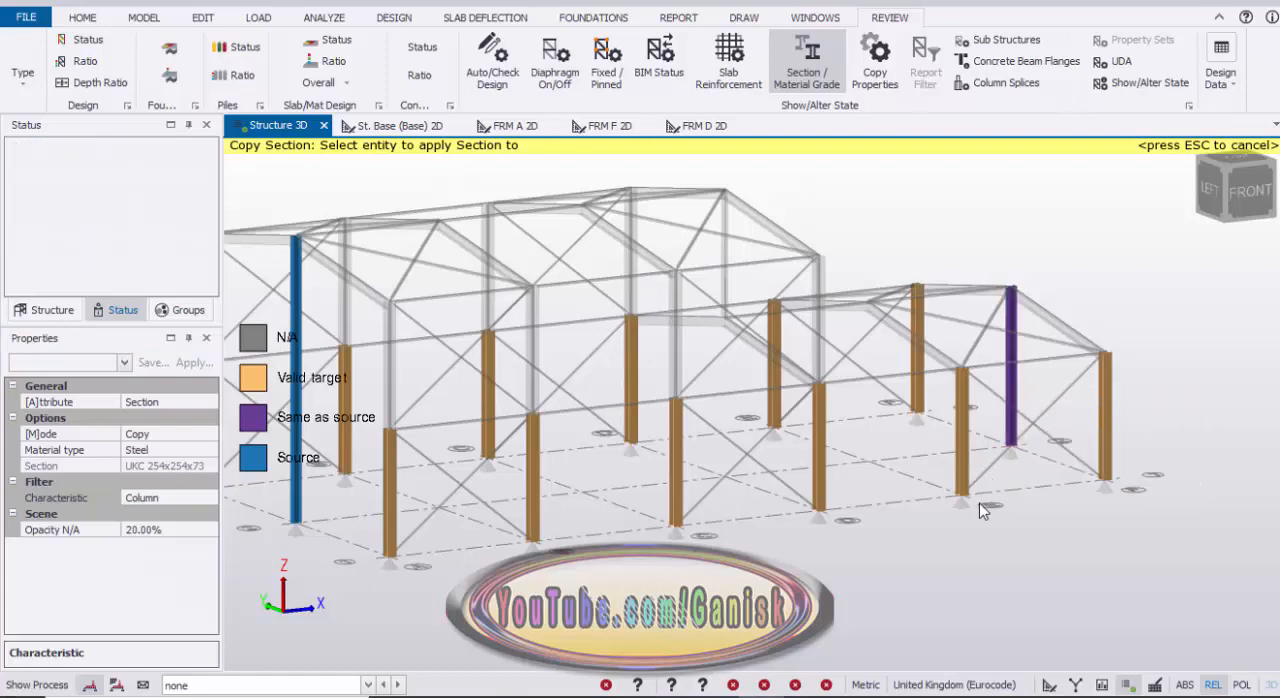
pyautogui.press('Escape')
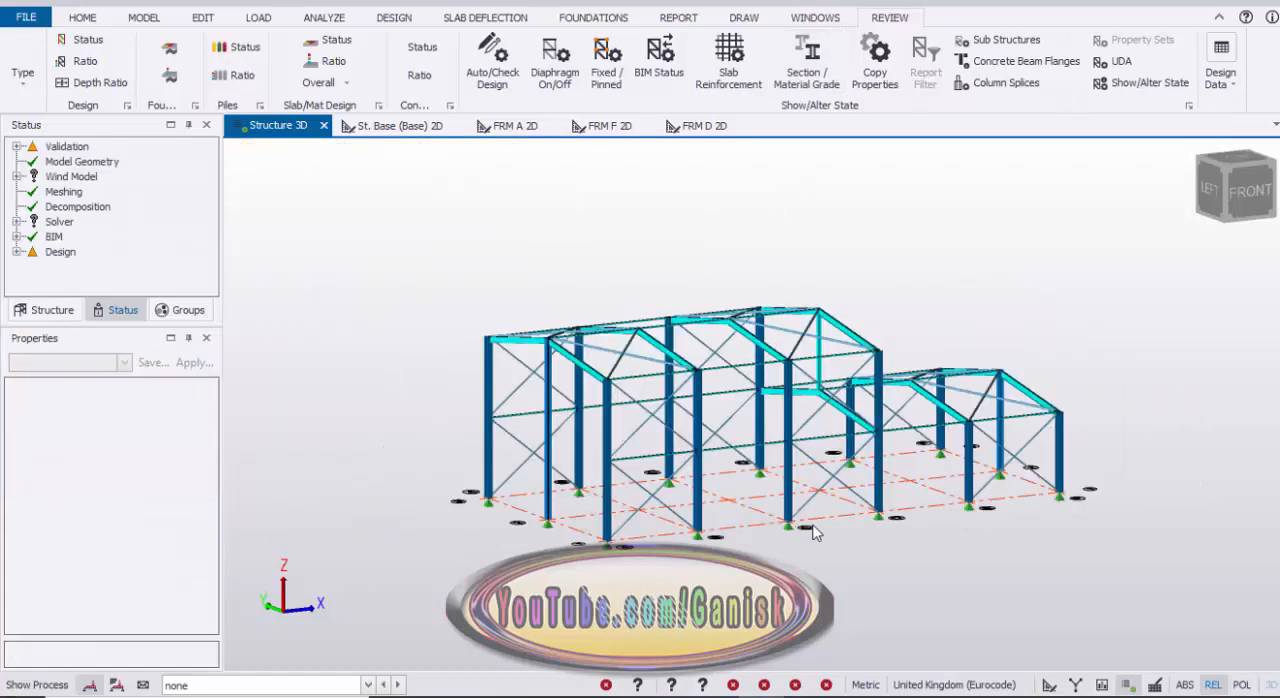
# Step: Change the section of the frame A rafter between grids 1 and 2 to Advance UKB 305x165x46
pyautogui.scroll(4, 640, 395)
pyautogui.scroll(-1, 588, 400)
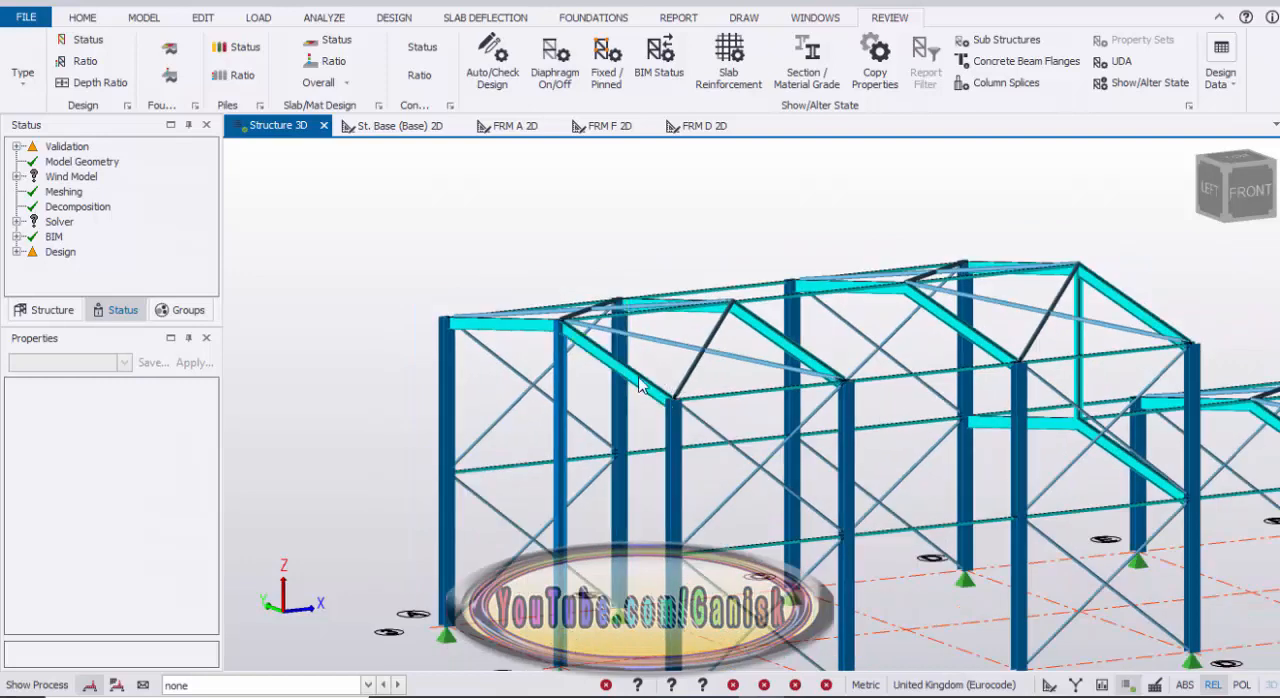
pyautogui.click(603, 360)
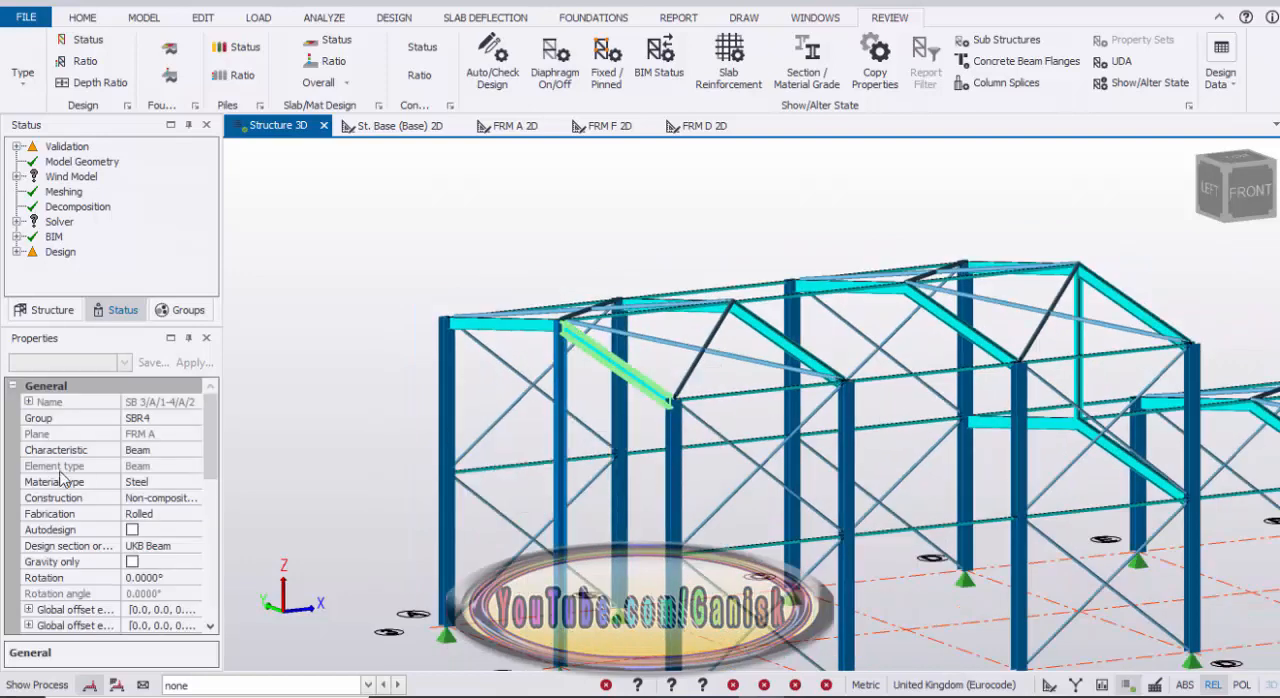
pyautogui.moveTo(211, 434); pyautogui.dragTo(210, 538)
pyautogui.click(186, 540)
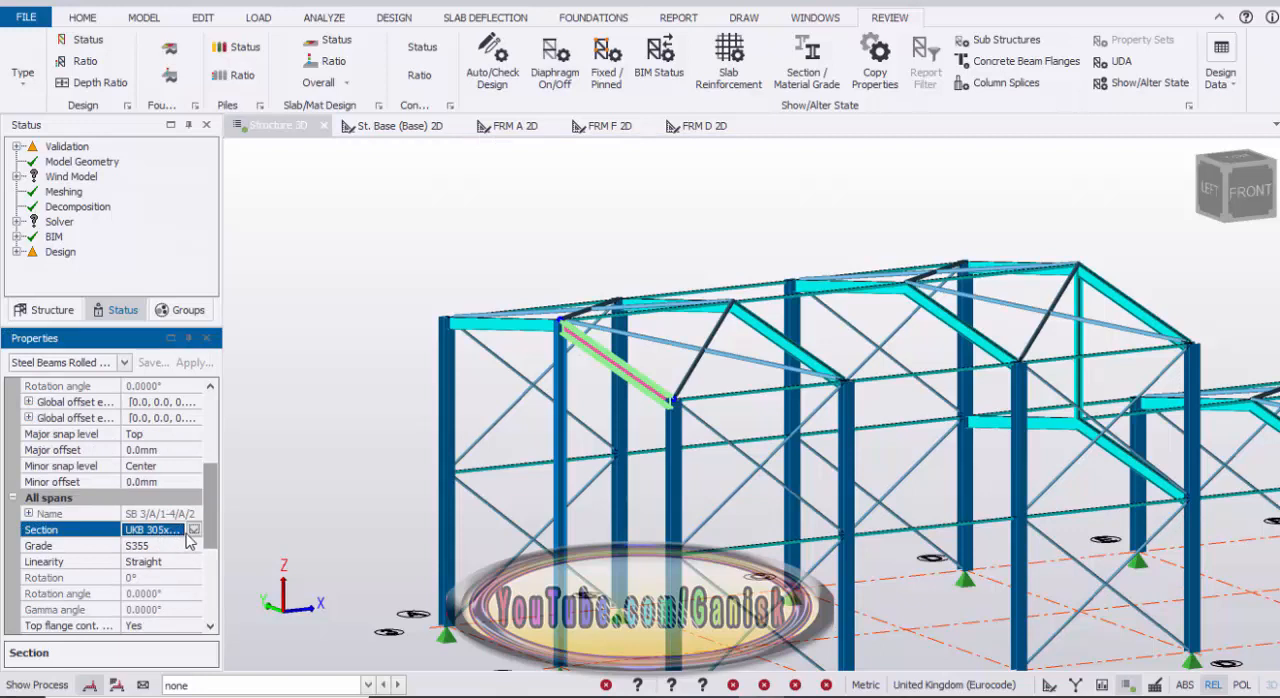
pyautogui.click(193, 530)
pyautogui.click(165, 627)
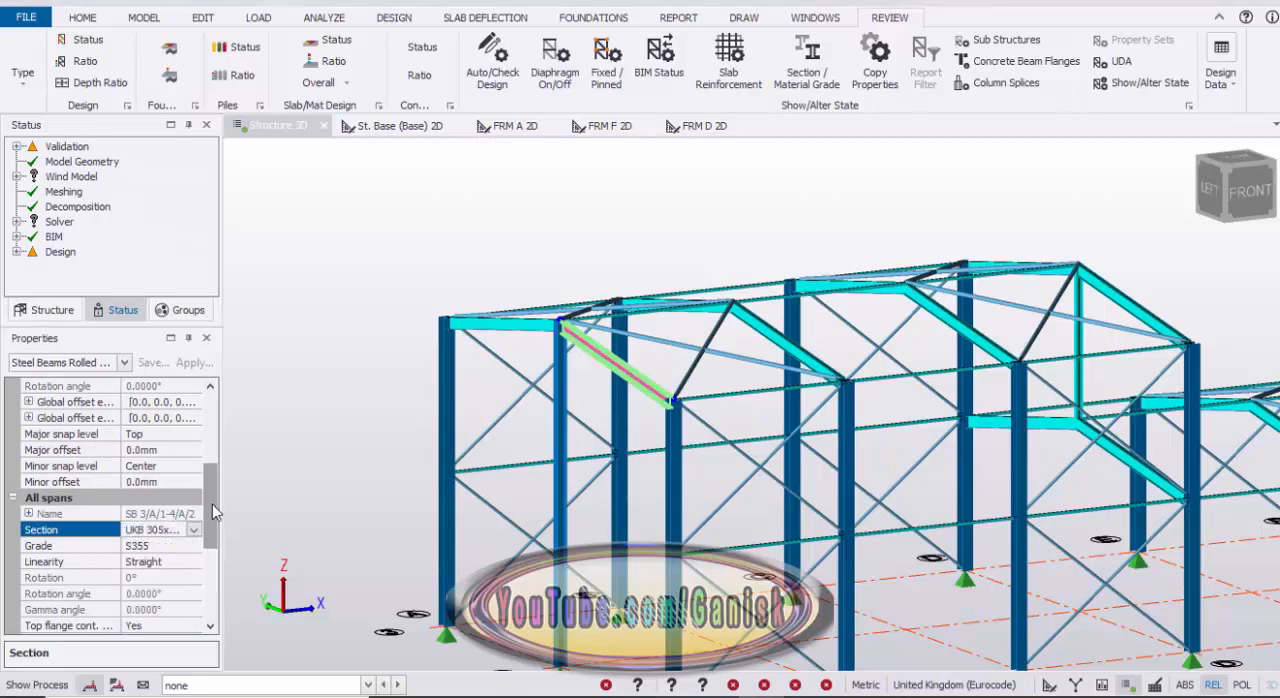
pyautogui.click(217, 469)
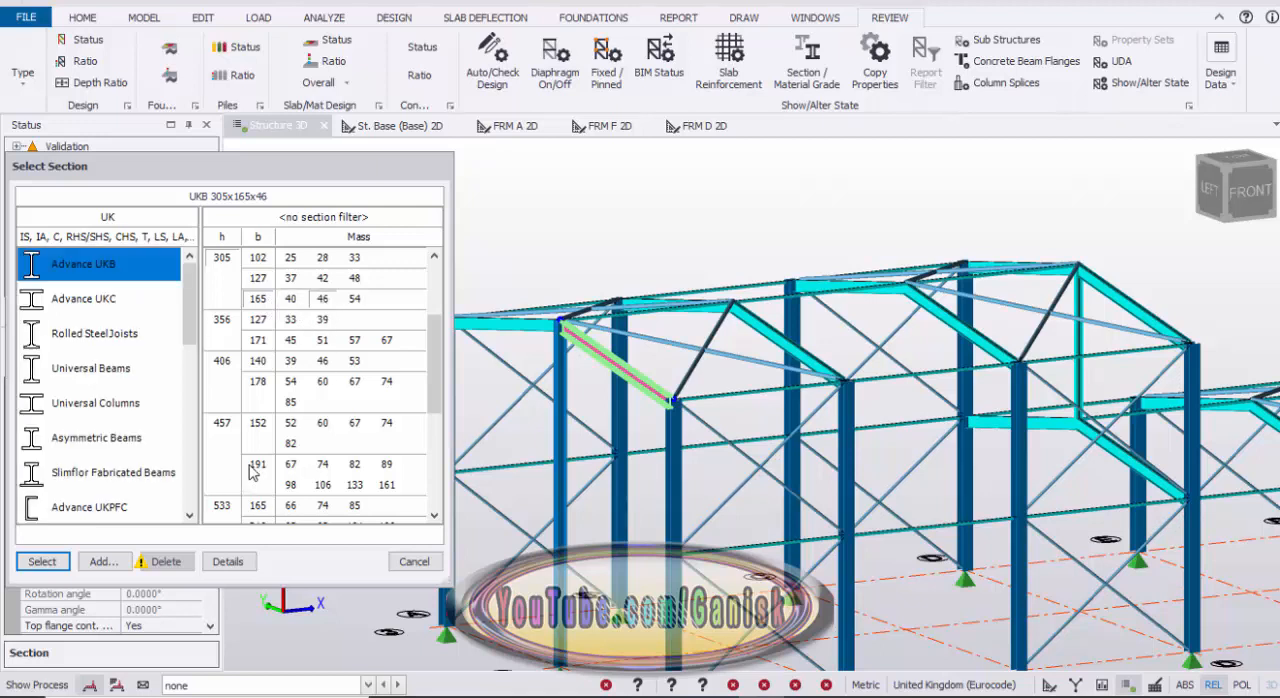
pyautogui.click(45, 561)
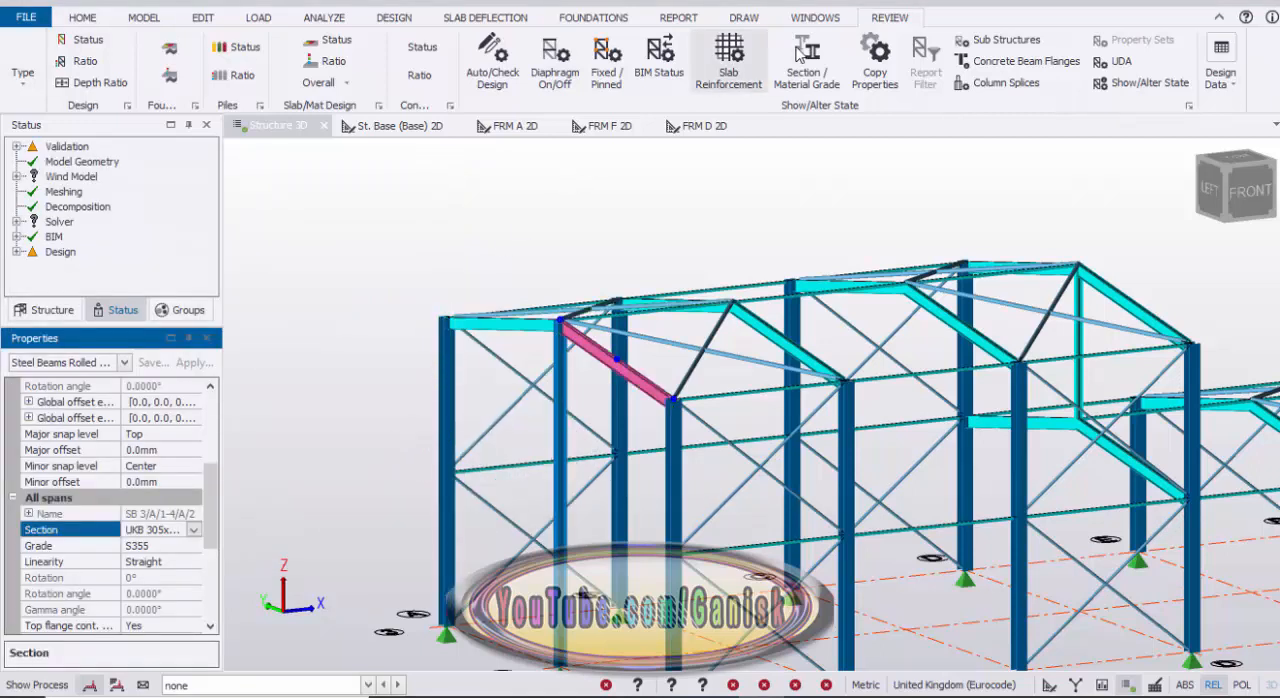
# Step: Copy the UKB 305x165x46 section from the frame A rafter to all other rafters on frames A to F, using a plan view
pyautogui.click(806, 74)
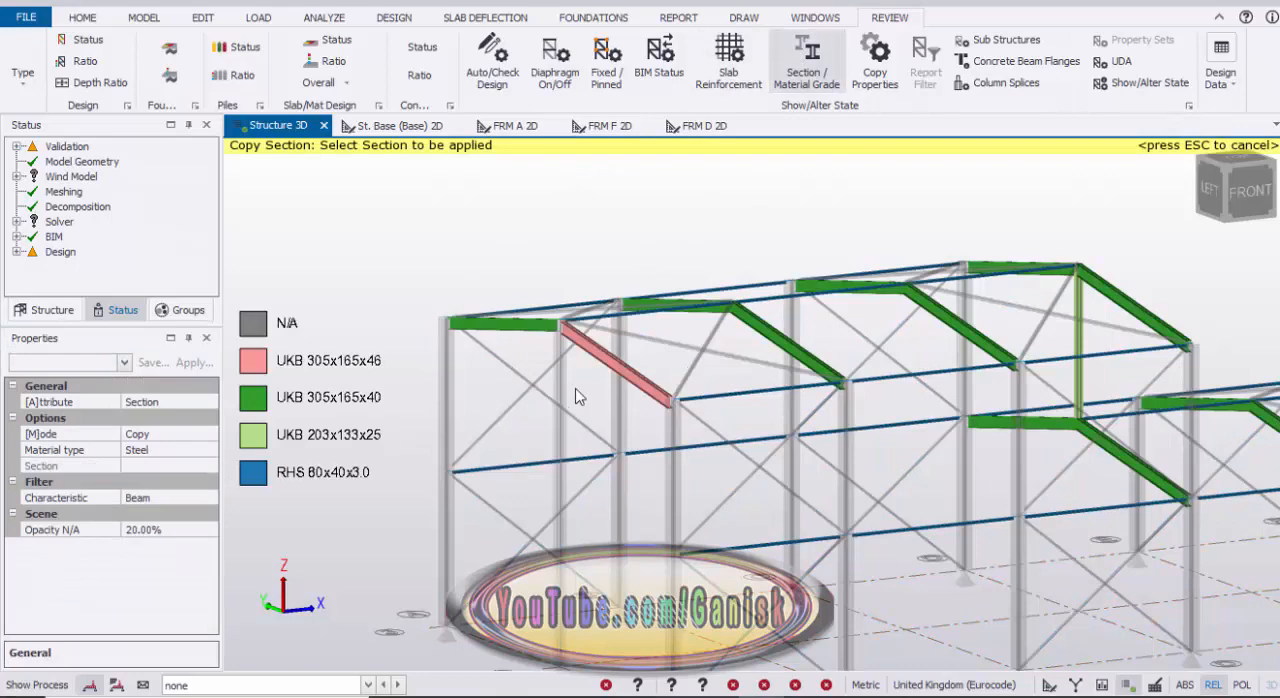
pyautogui.click(628, 382)
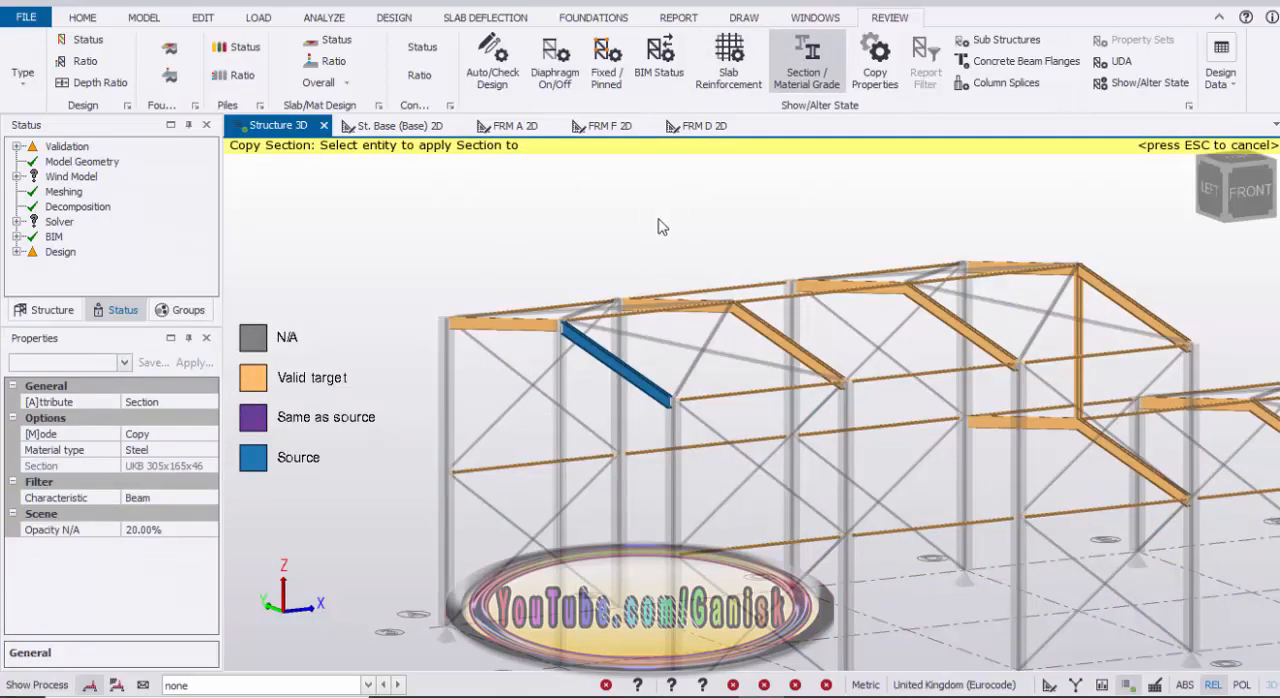
pyautogui.moveTo(658, 219); pyautogui.dragTo(592, 279, button='right')
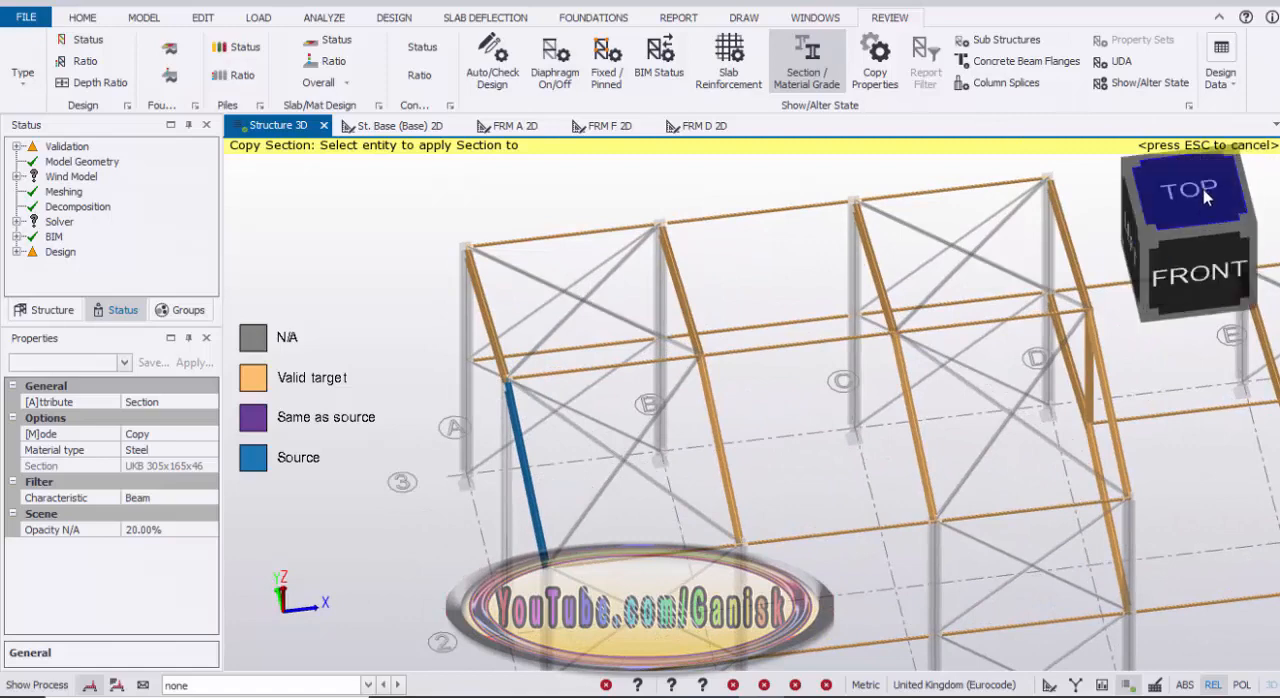
pyautogui.click(1206, 185)
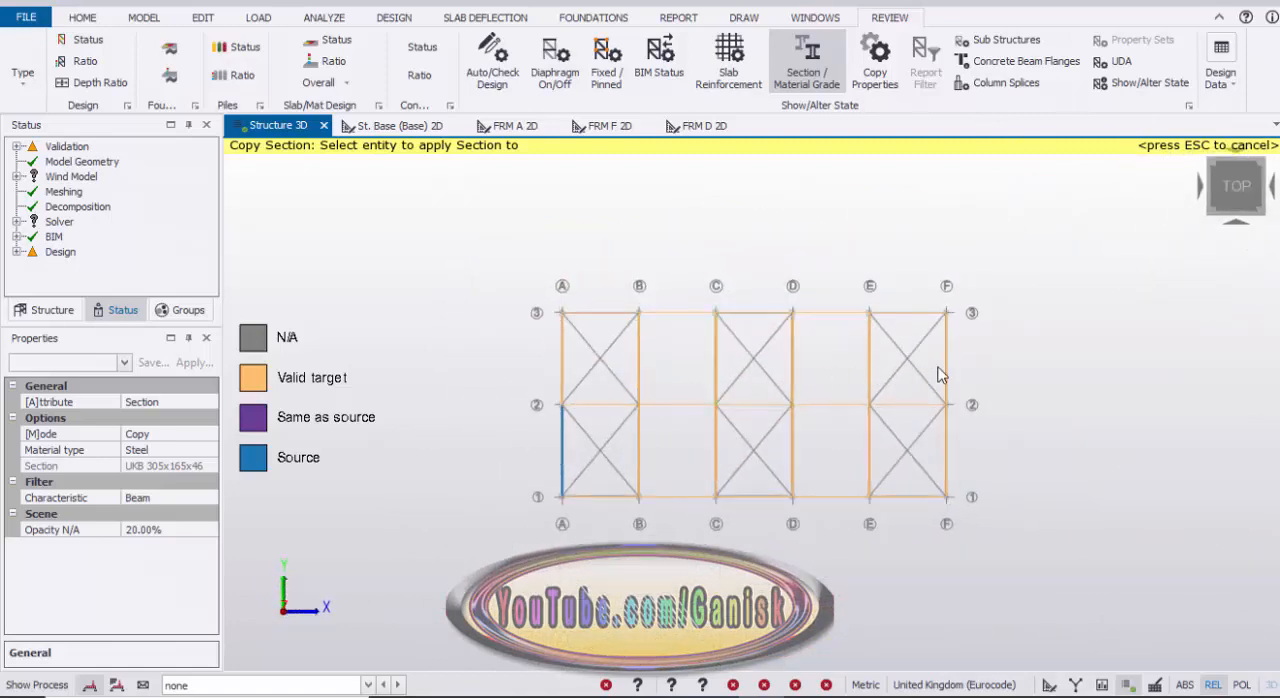
pyautogui.moveTo(974, 357); pyautogui.dragTo(490, 387)
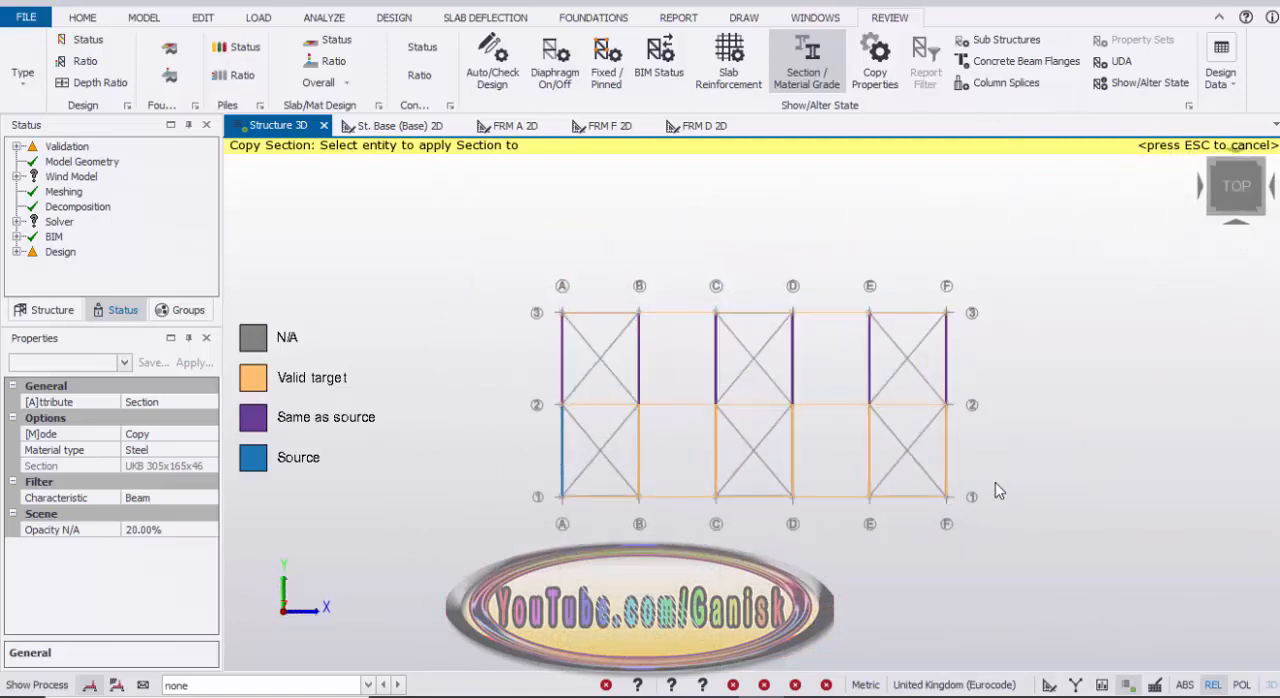
pyautogui.moveTo(990, 452); pyautogui.dragTo(592, 455)
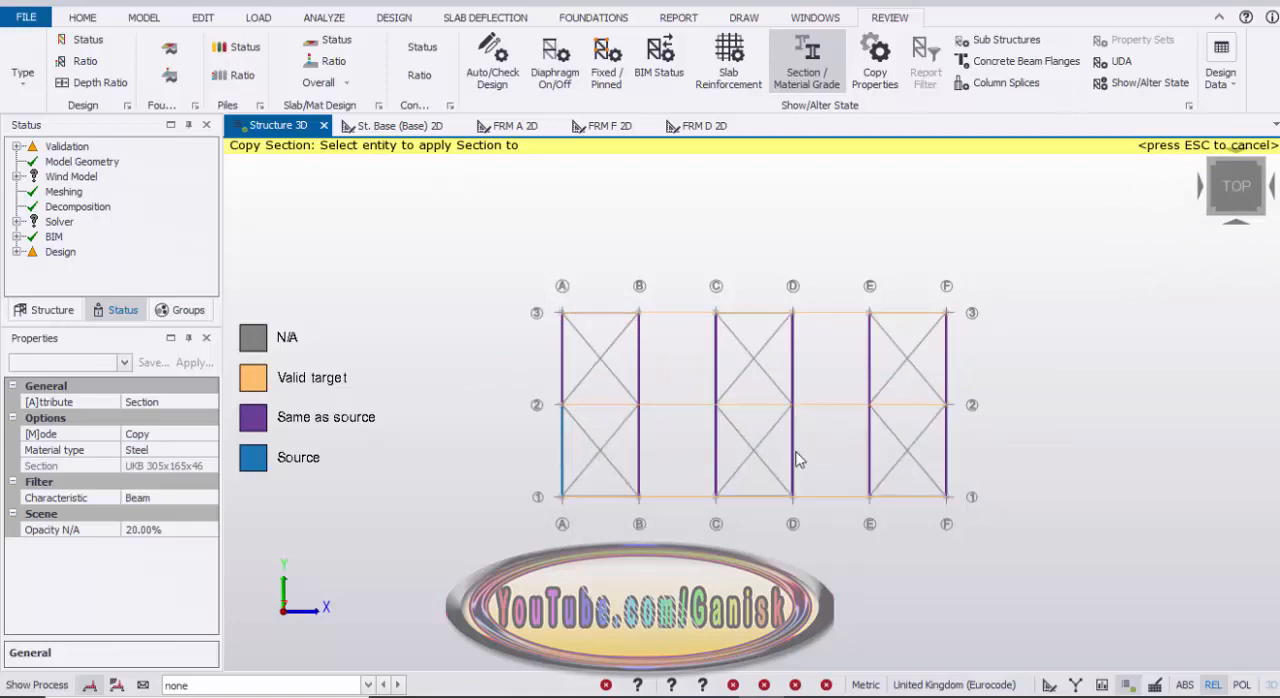
pyautogui.press('Escape')
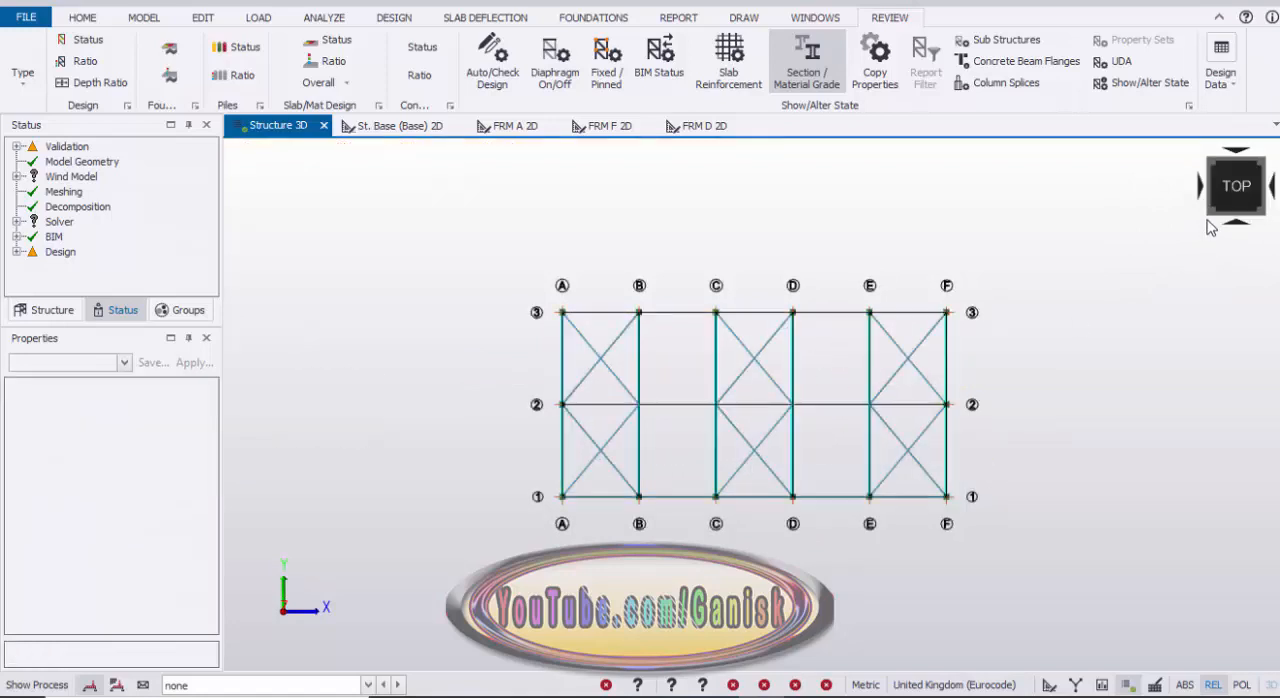
pyautogui.click(1197, 226)
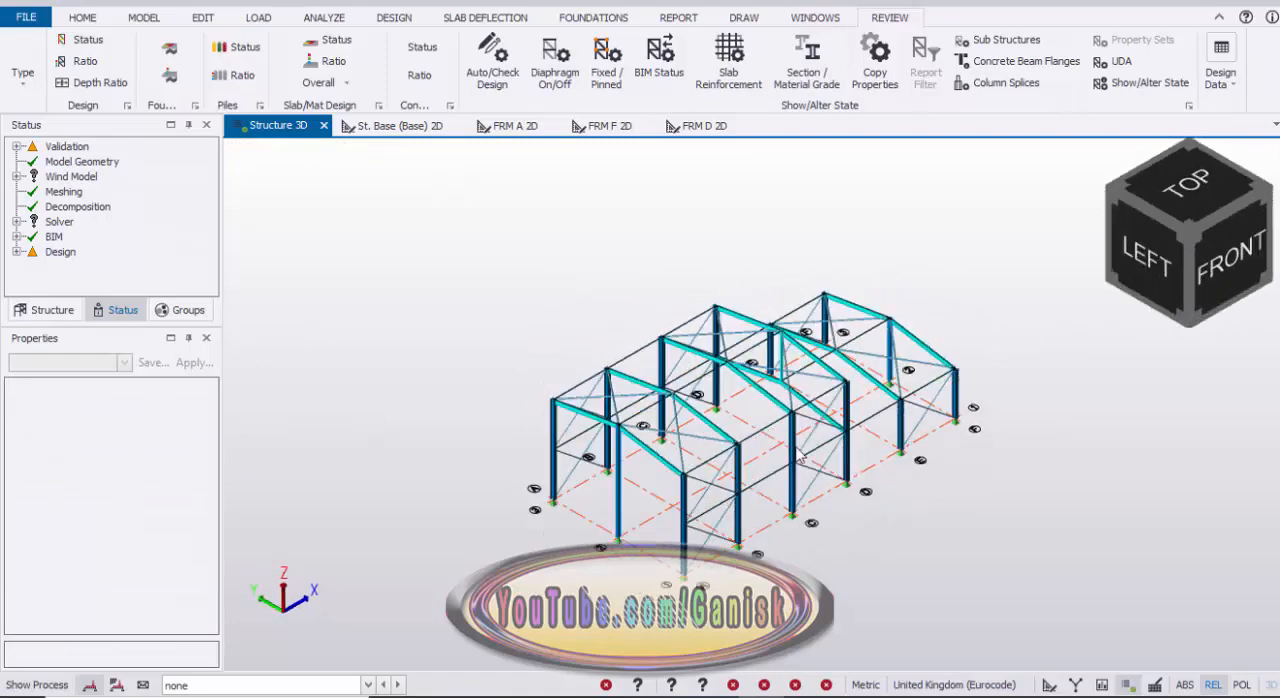
pyautogui.scroll(4, 766, 451)
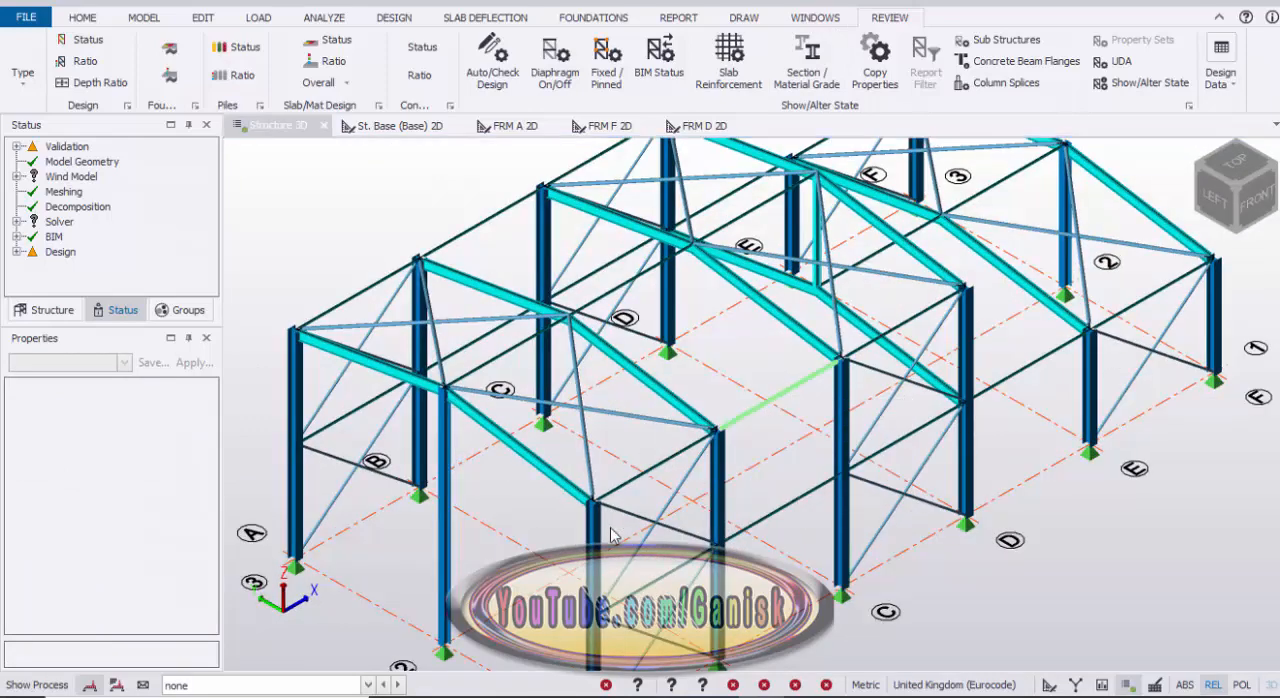
# Step: Change the section of the lower side beam between frames A and B on grid 1 to RHS 100x50x3.0
pyautogui.scroll(5, 650, 560)
pyautogui.scroll(-2, 700, 585)
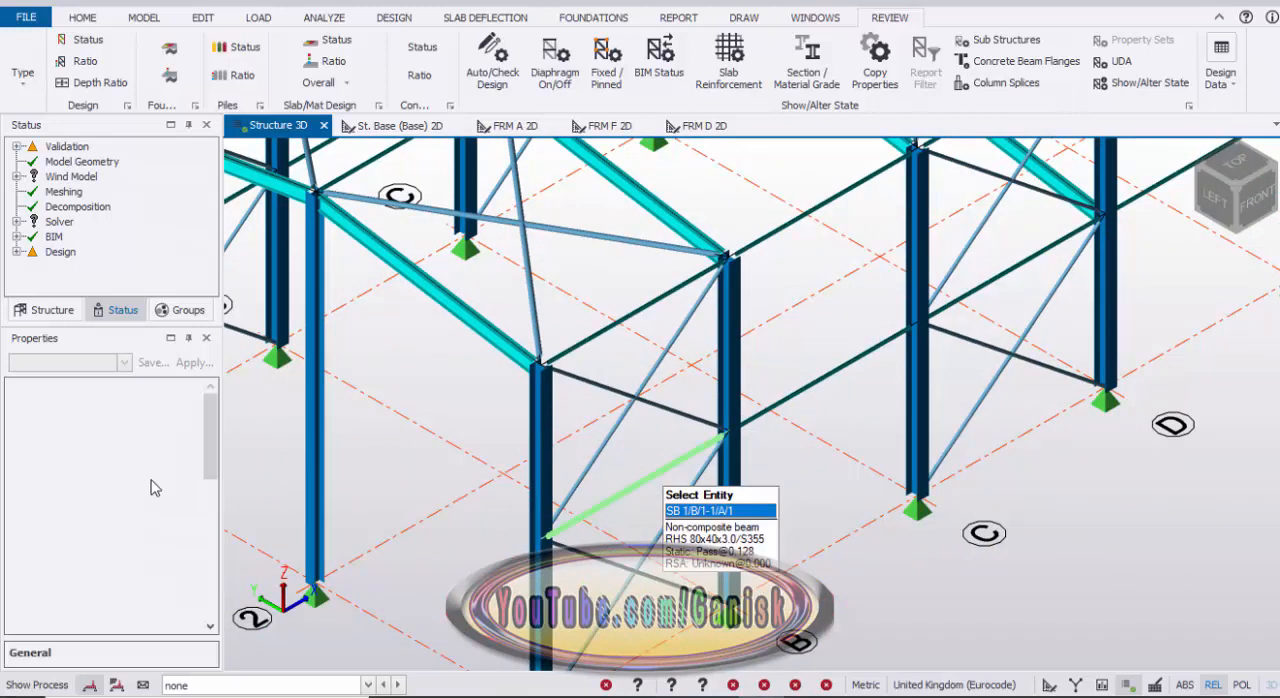
pyautogui.click(662, 471)
pyautogui.scroll(-4, 211, 481)
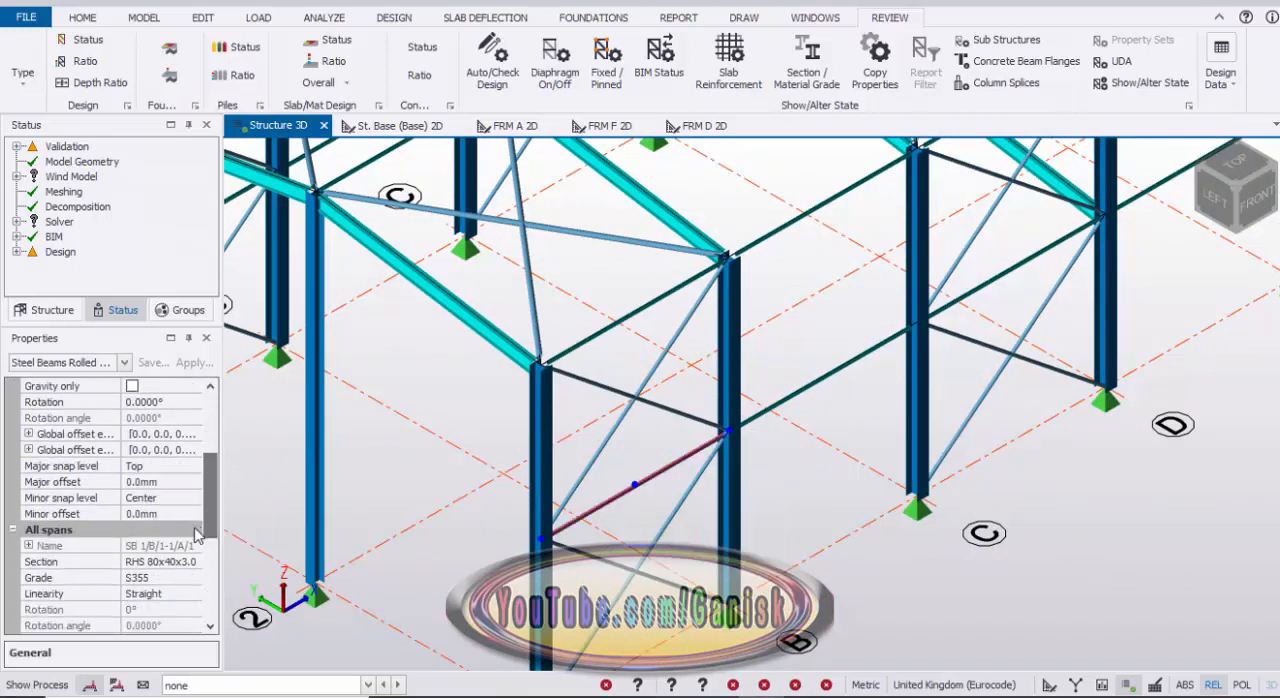
pyautogui.click(186, 563)
pyautogui.click(194, 561)
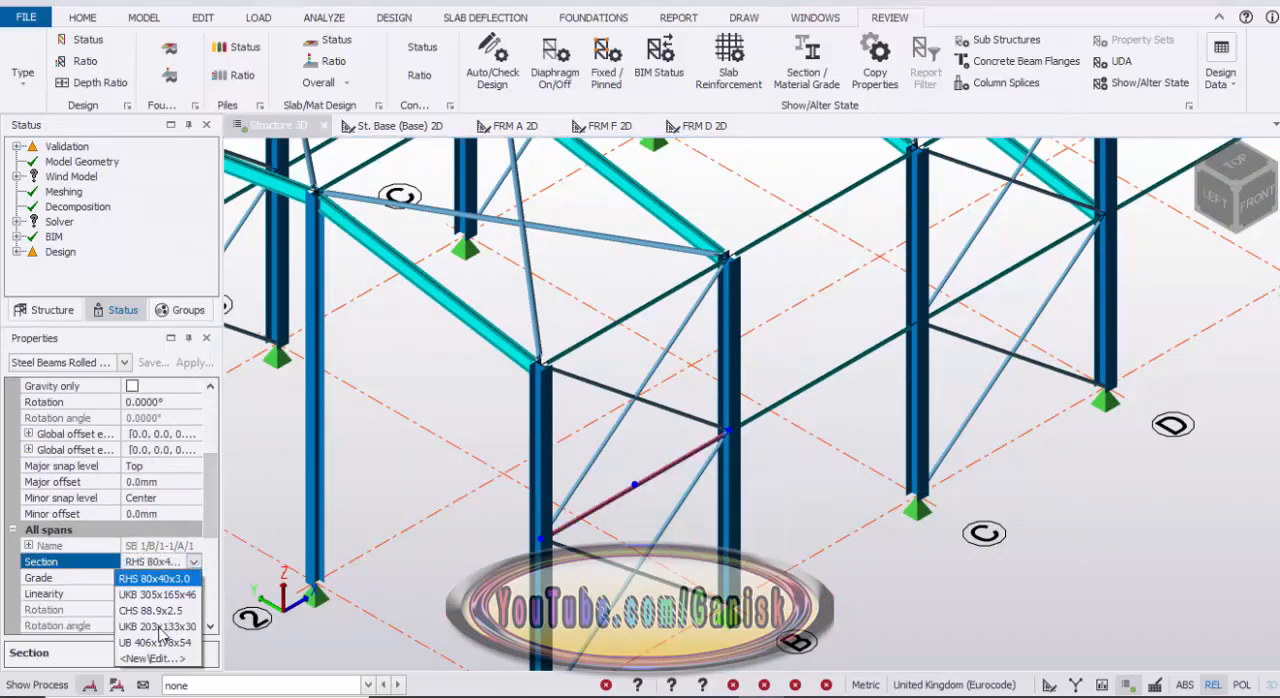
pyautogui.click(156, 660)
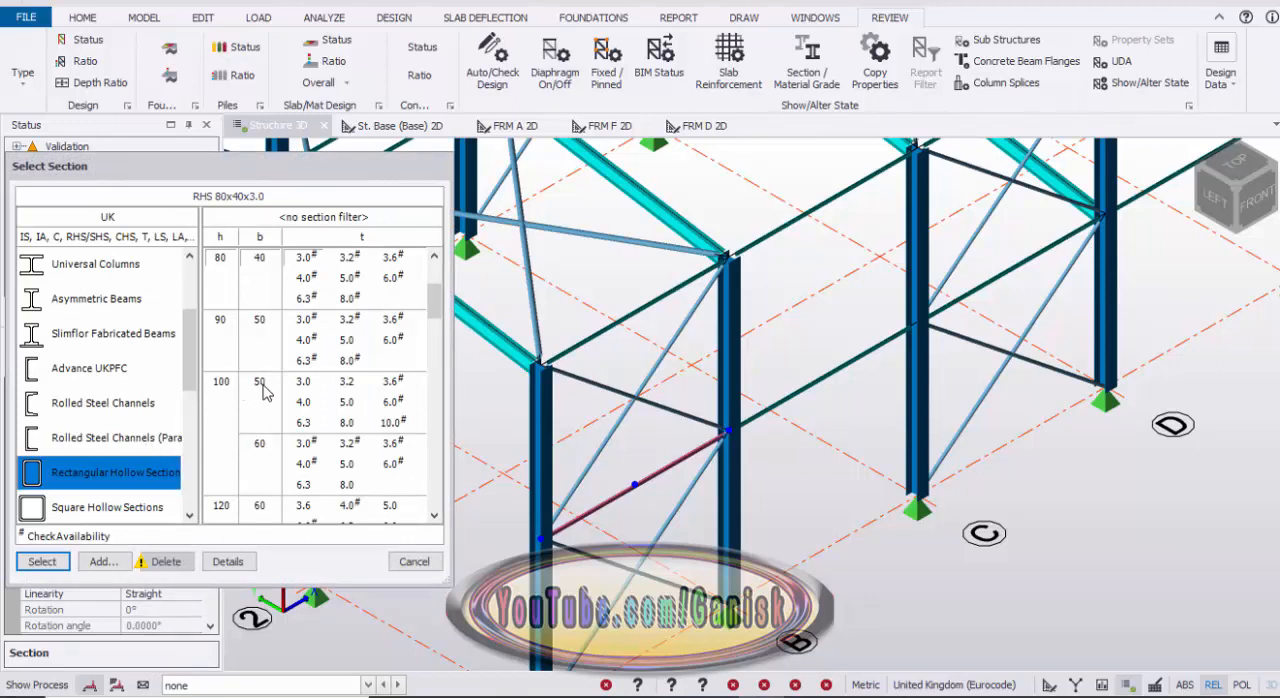
pyautogui.click(305, 390)
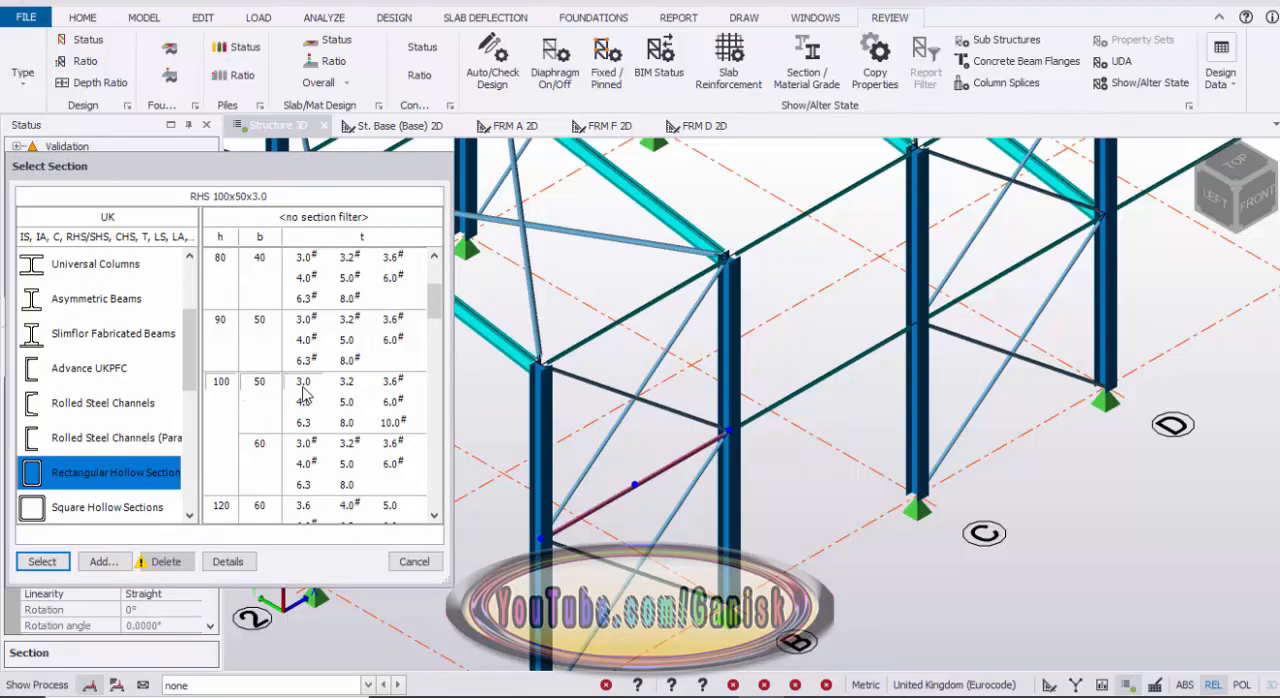
pyautogui.click(42, 561)
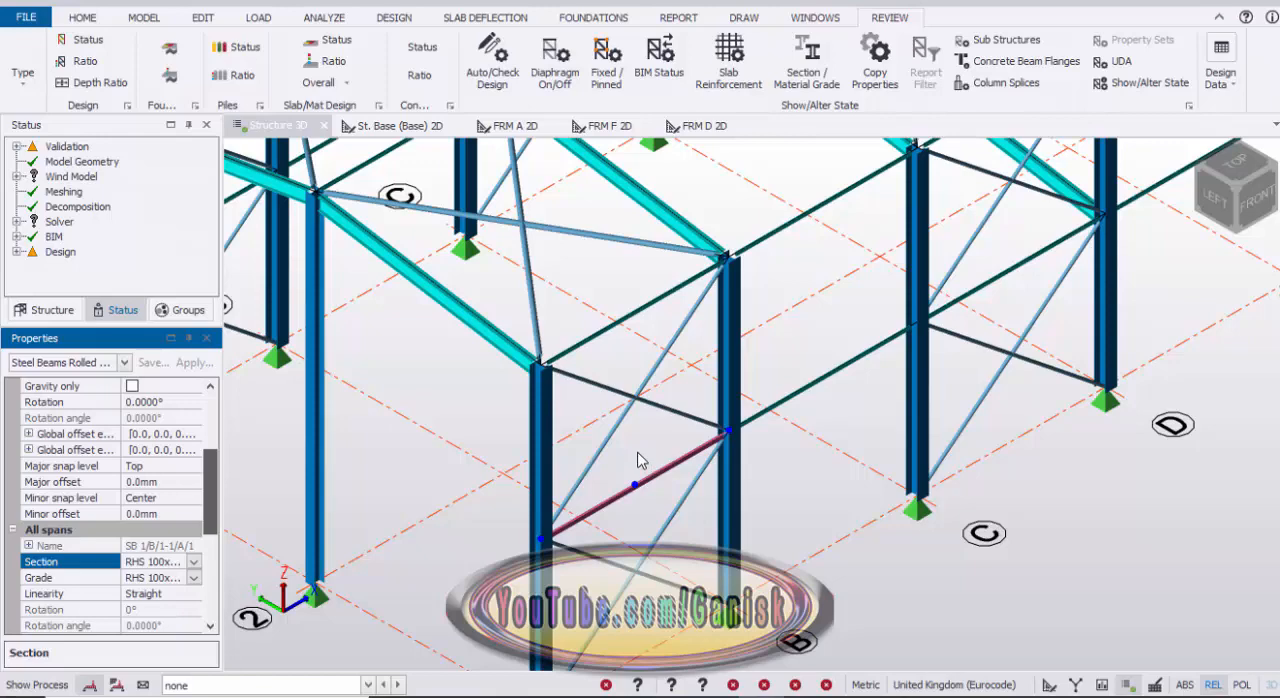
# Step: Copy the RHS 100x50x3.0 section from the edited side beam to all other longitudinal side beams along grids 1 and 3
pyautogui.scroll(-5, 640, 453)
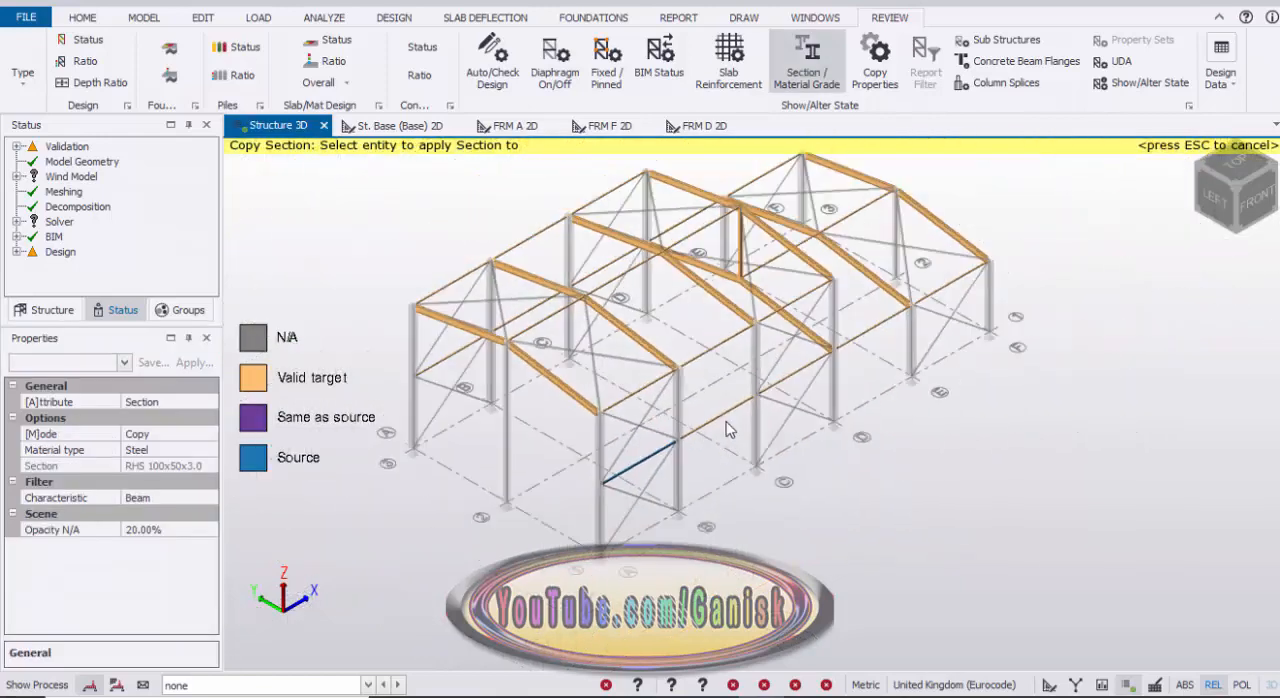
pyautogui.moveTo(826, 450); pyautogui.dragTo(891, 445, button='right')
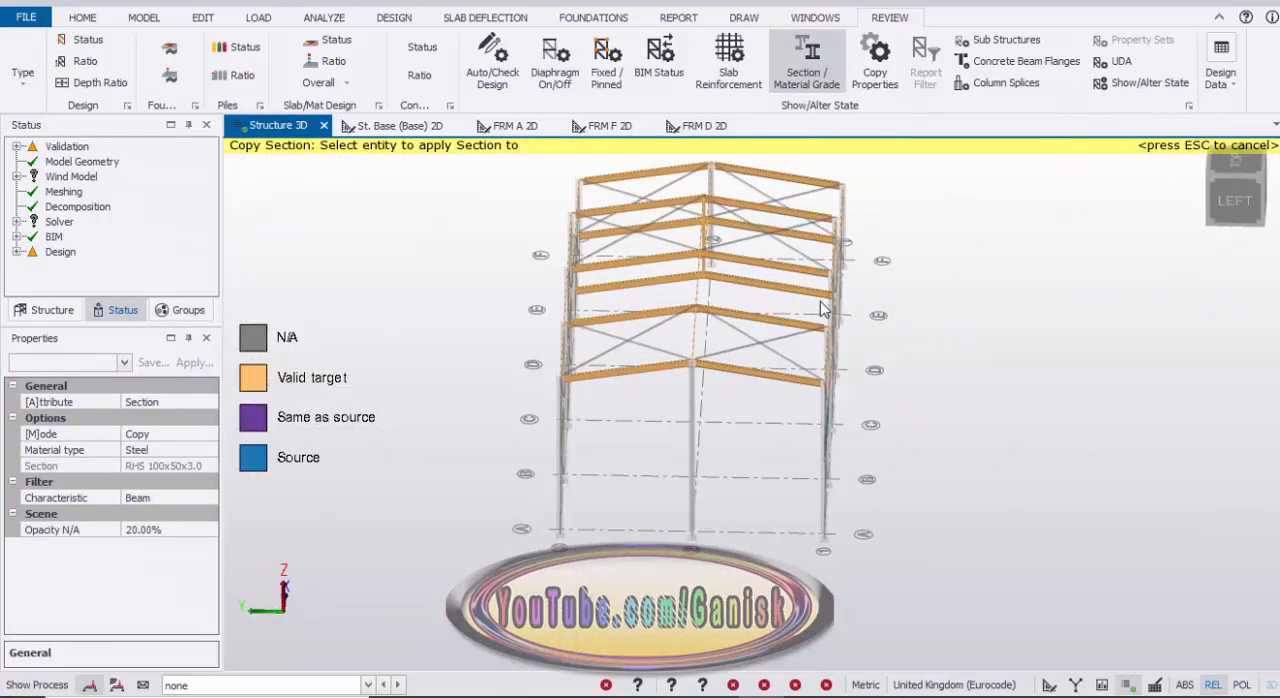
pyautogui.moveTo(847, 297); pyautogui.dragTo(910, 365, button='right')
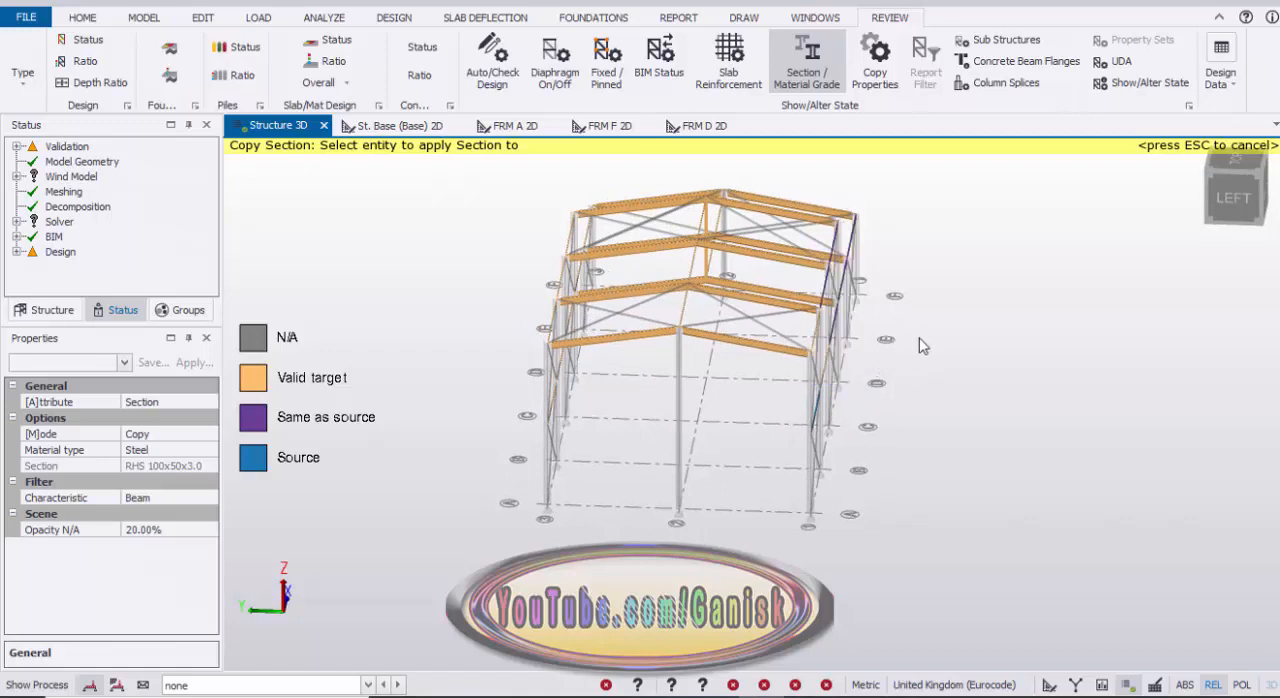
pyautogui.moveTo(708, 324); pyautogui.dragTo(727, 358, button='right')
pyautogui.scroll(3, 733, 372)
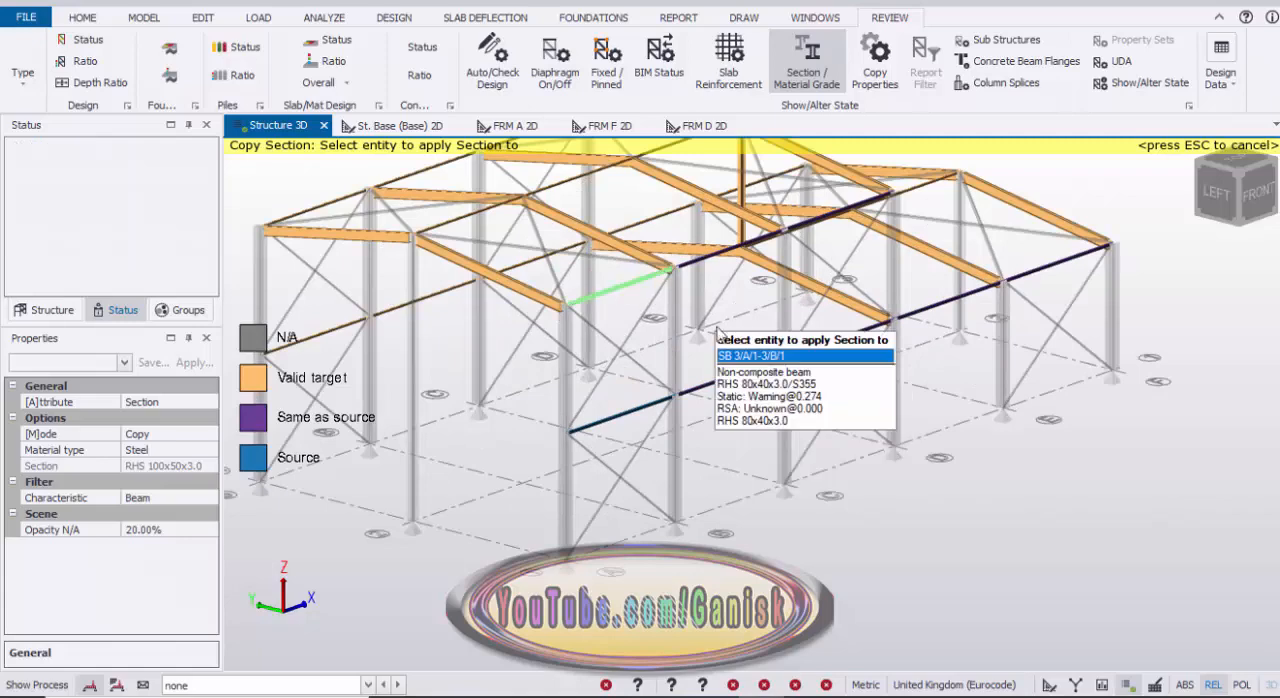
pyautogui.scroll(-2, 650, 326)
pyautogui.moveTo(674, 331); pyautogui.dragTo(538, 338, button='right')
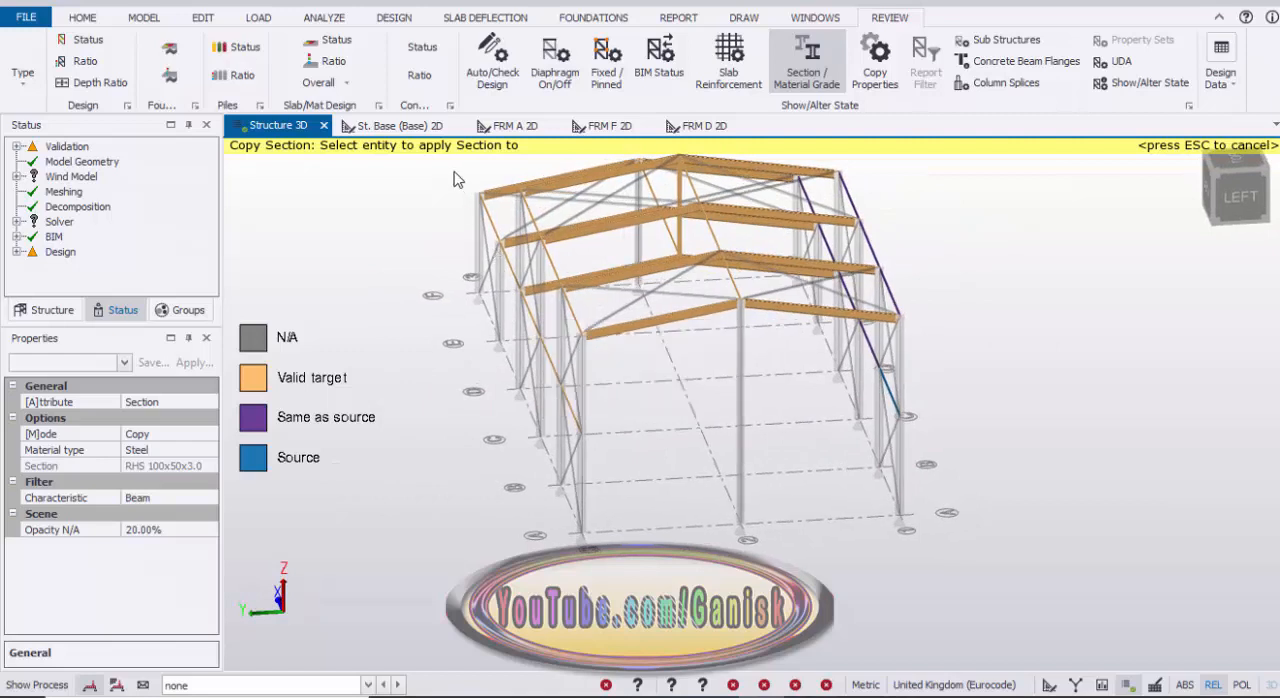
pyautogui.moveTo(452, 166); pyautogui.dragTo(610, 463)
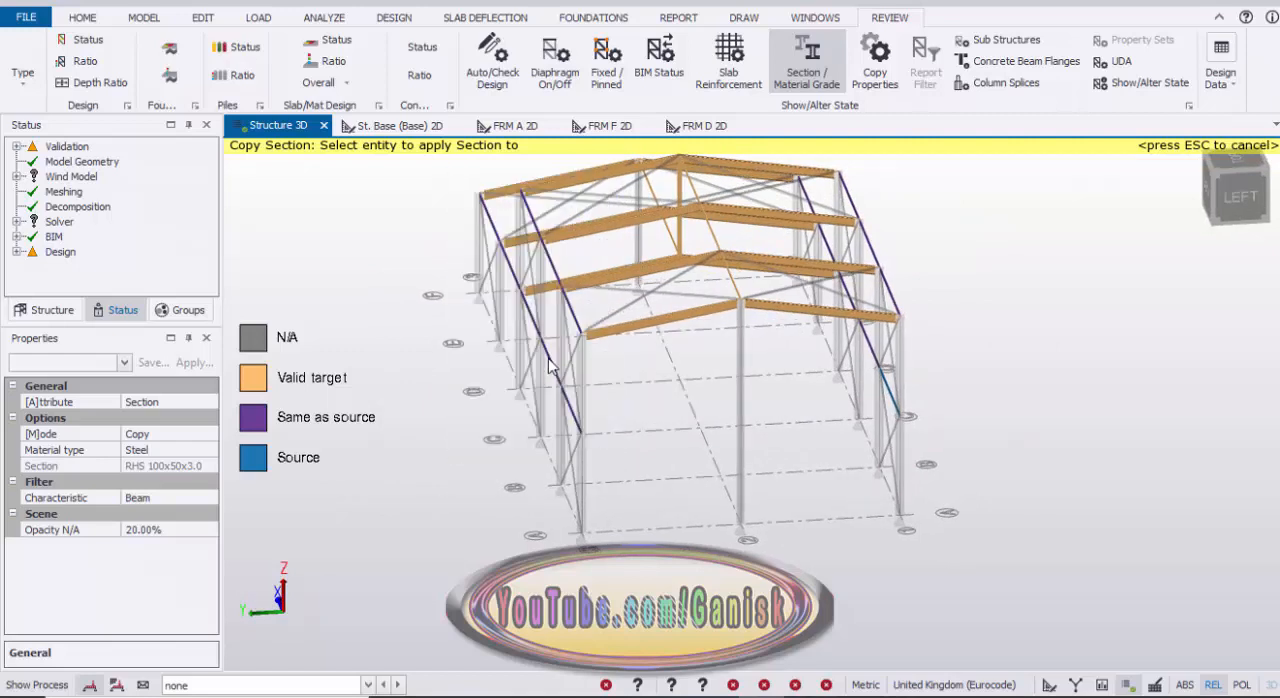
pyautogui.scroll(6, 548, 366)
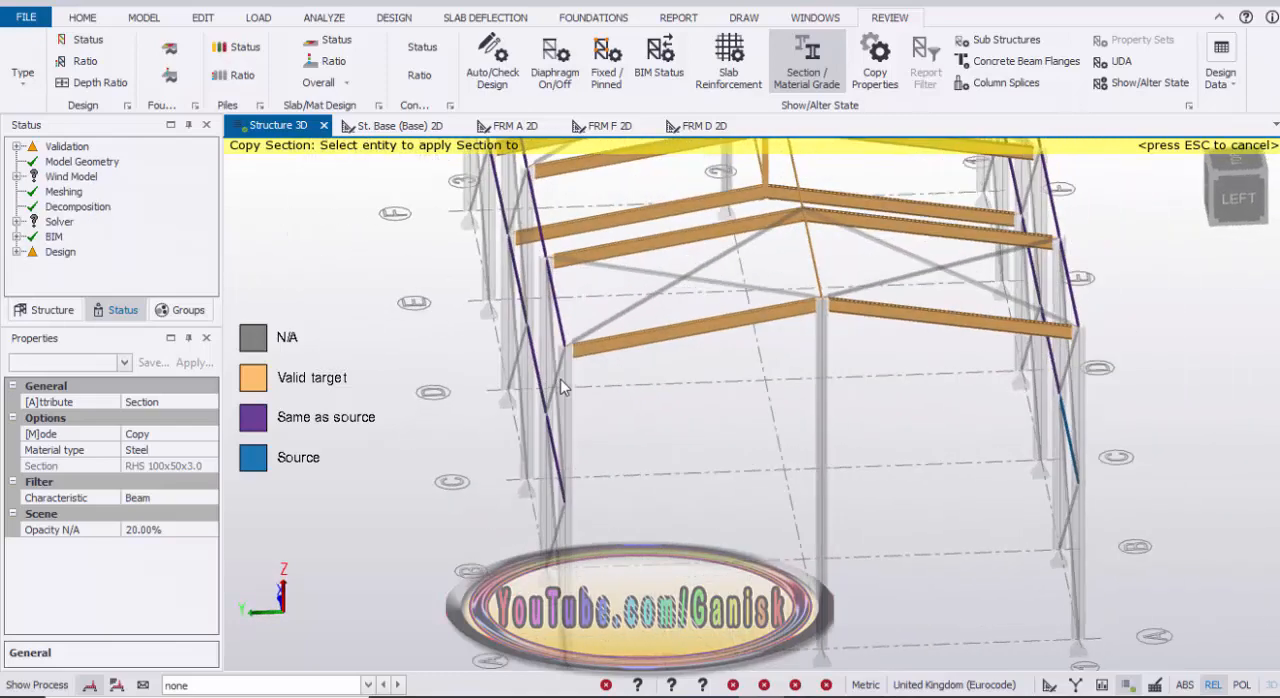
# Step: Try to copy the RHS 100x50x3.0 section to the ridge beams along grid 2 with one window selection
pyautogui.scroll(-4, 560, 379)
pyautogui.moveTo(735, 381); pyautogui.dragTo(728, 404, button='right')
pyautogui.scroll(-1, 629, 185)
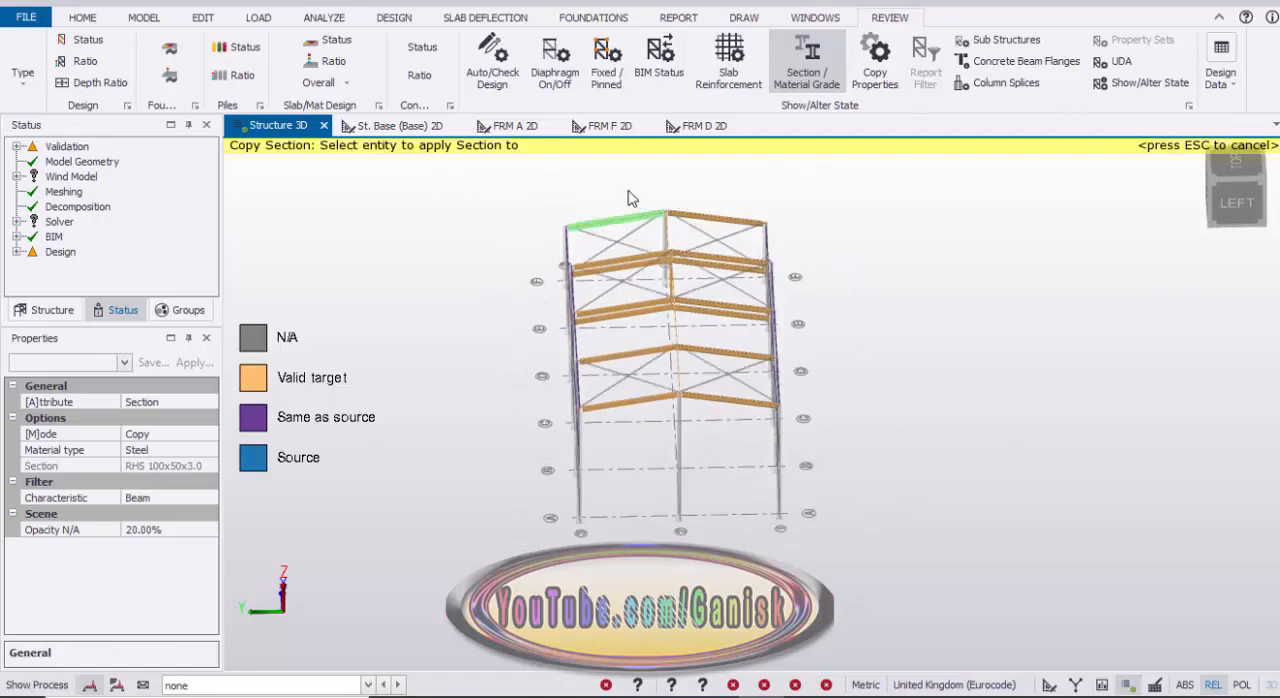
pyautogui.moveTo(638, 184); pyautogui.dragTo(701, 427)
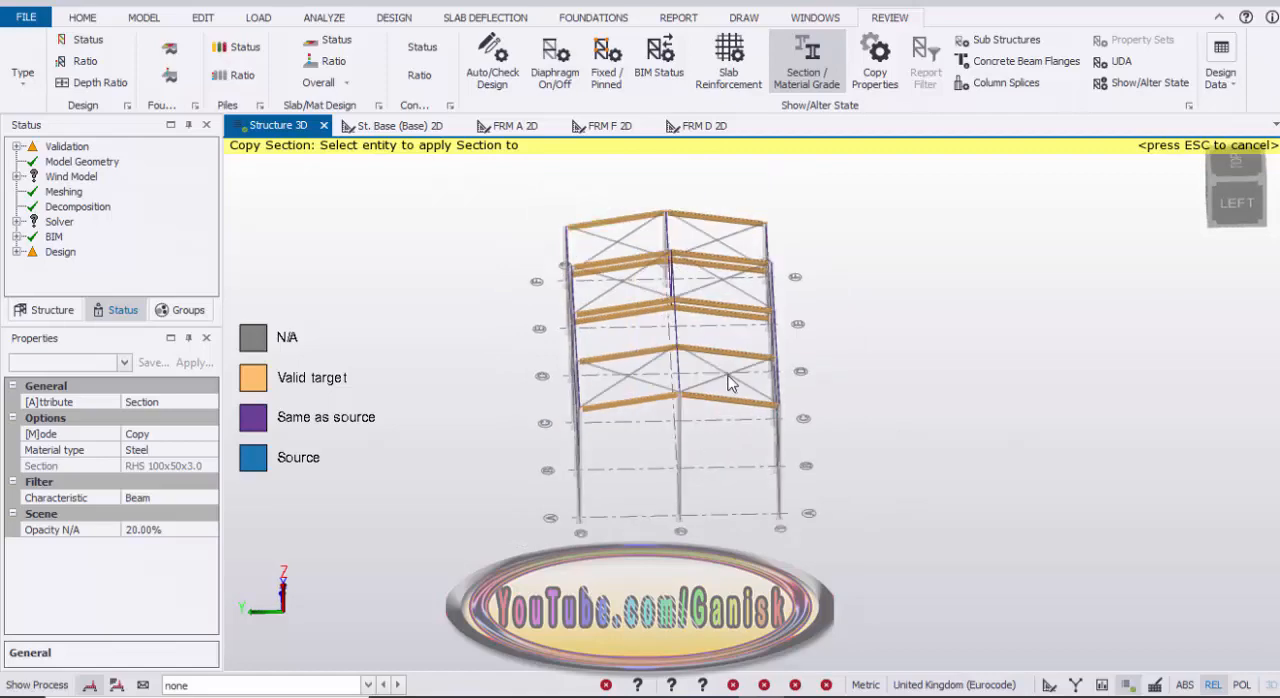
pyautogui.press('Escape')
pyautogui.press('Escape')
# Step: Inspect the vertical member at D/2 and undo the section copy applied to it and the ridge beams
pyautogui.moveTo(845, 350); pyautogui.dragTo(475, 350, button='right')
pyautogui.scroll(6, 730, 300)
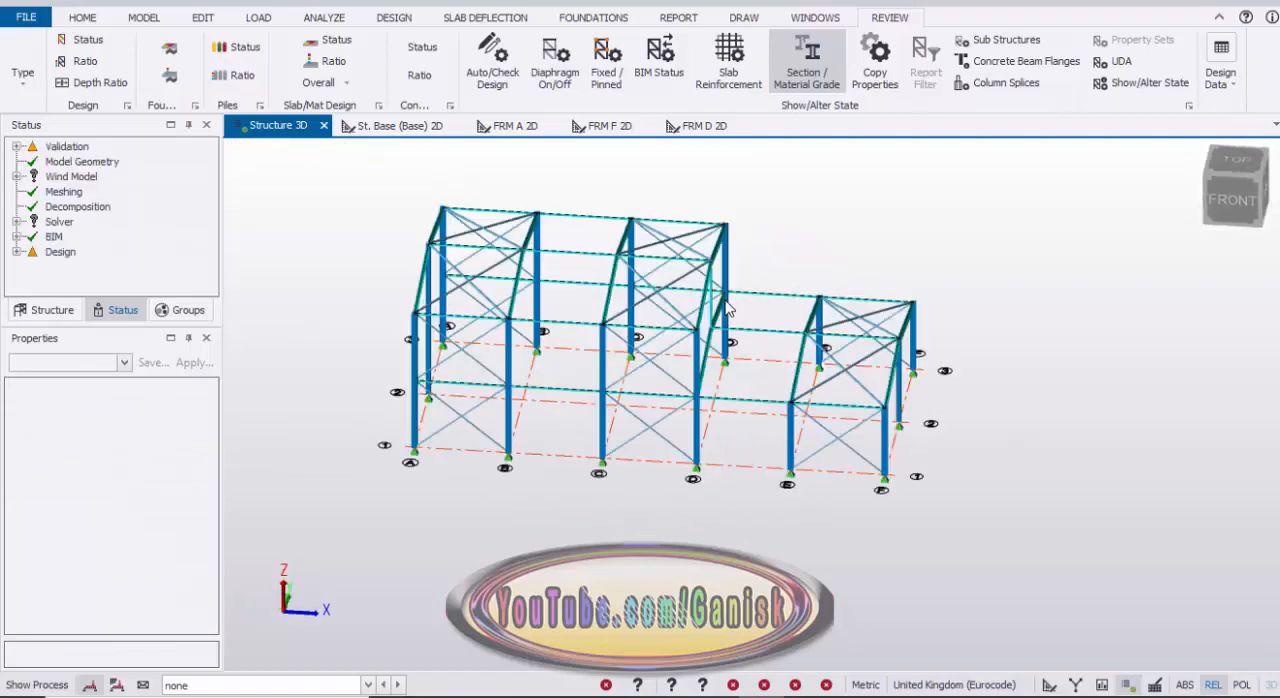
pyautogui.scroll(2, 672, 304)
pyautogui.scroll(5, 575, 300)
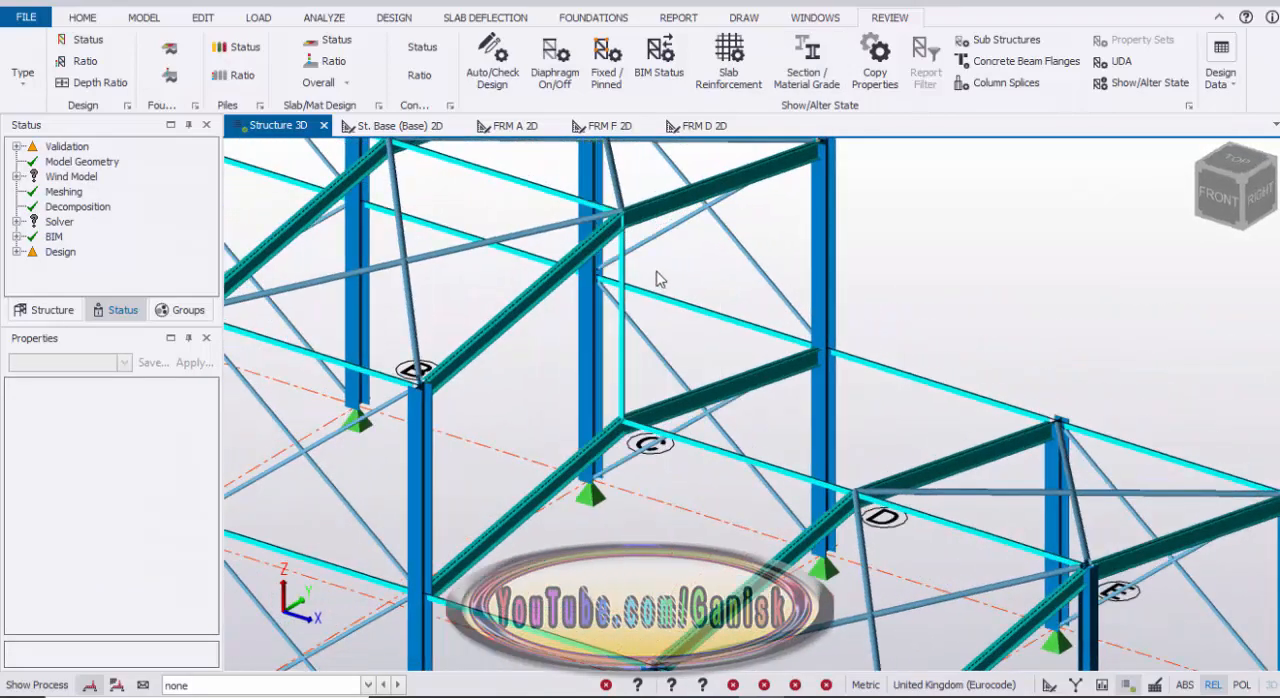
pyautogui.scroll(-1, 670, 305)
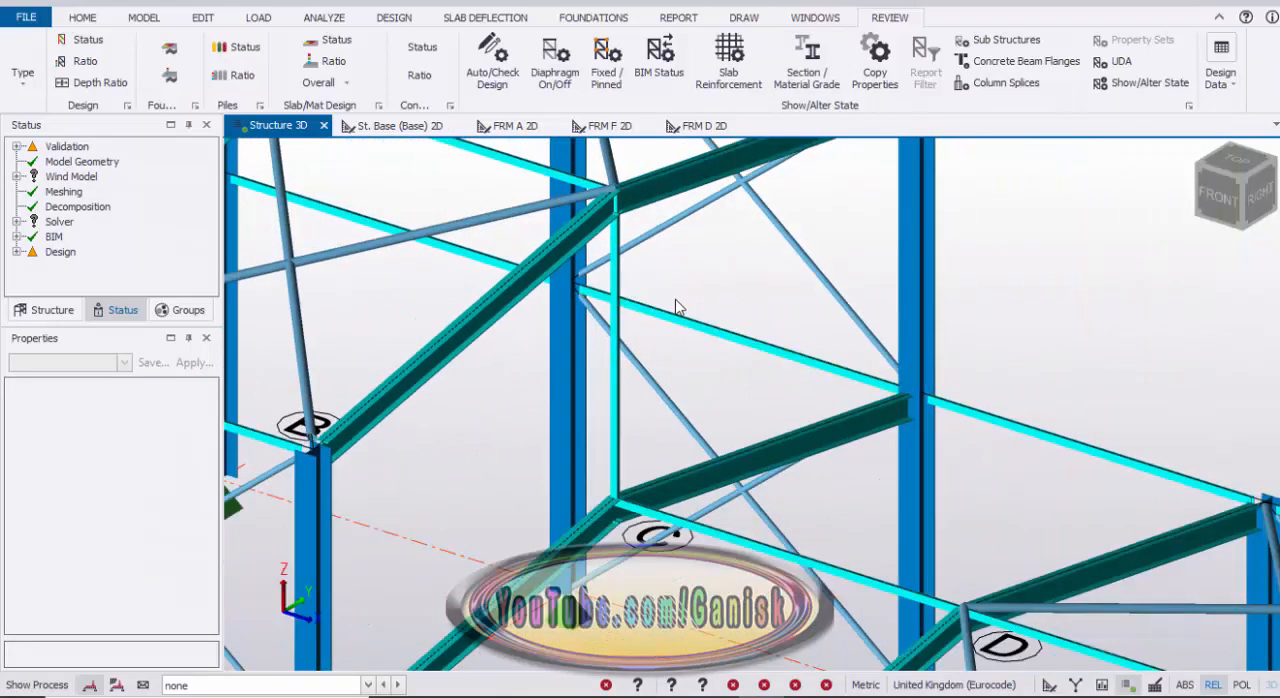
pyautogui.scroll(-5, 722, 316)
pyautogui.scroll(6, 690, 340)
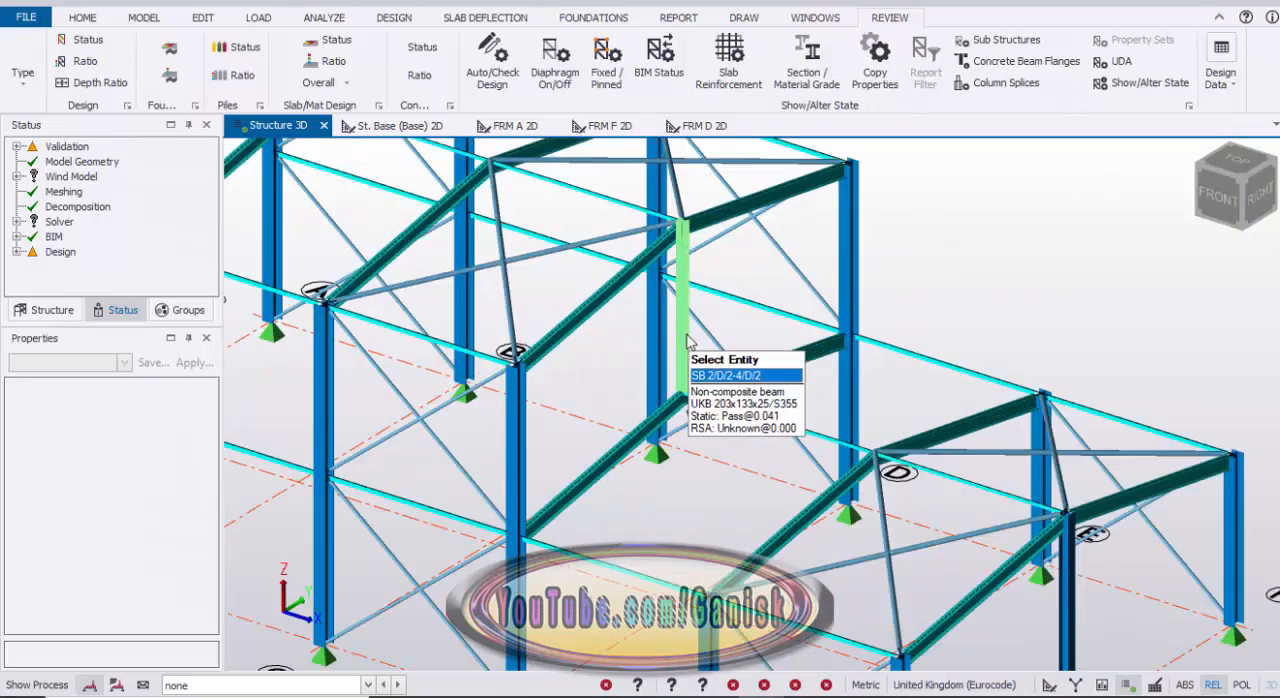
pyautogui.scroll(-5, 715, 320)
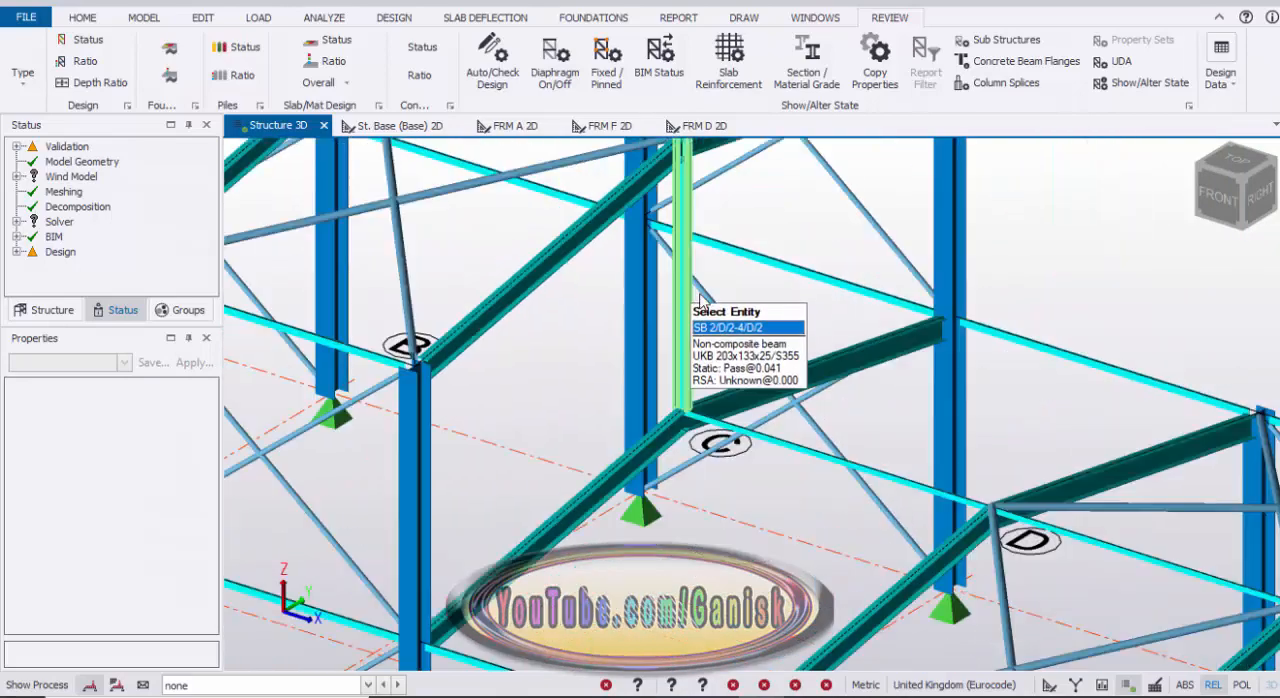
# Step: Copy the RHS 100x50x3.0 section from the eaves beam between frames A and B to each ridge beam along grid 2, excluding the vertical member at D/2
pyautogui.click(806, 62)
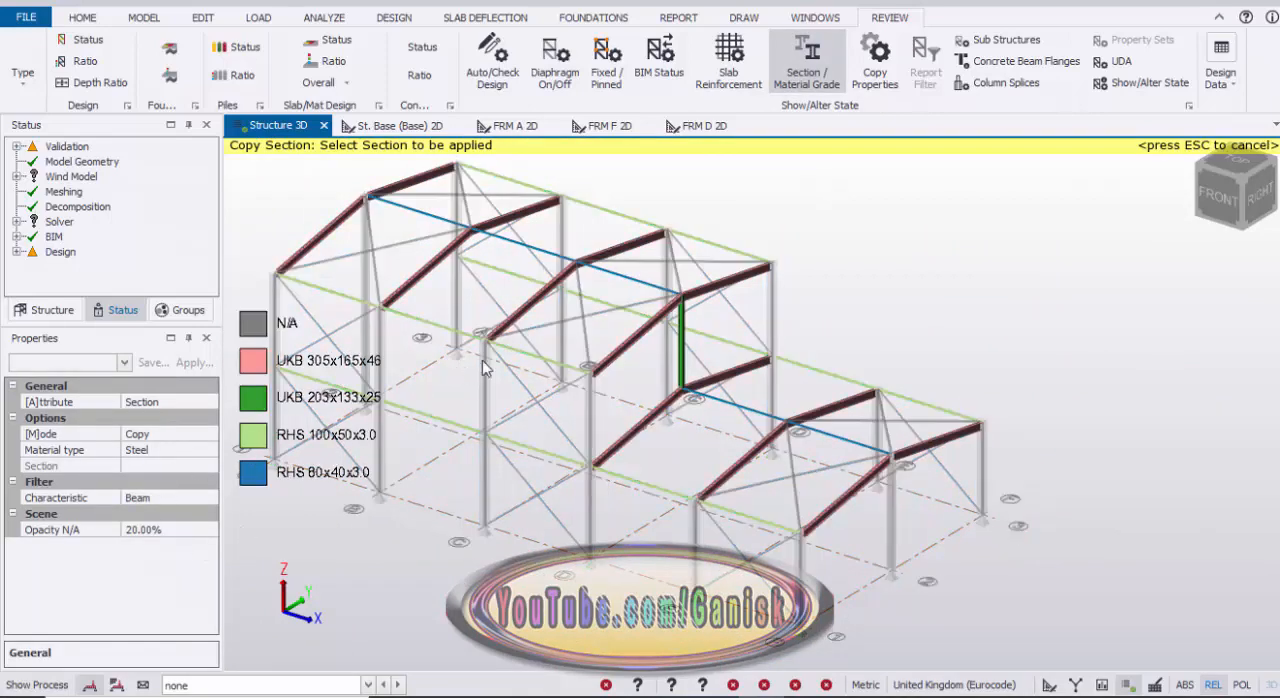
pyautogui.scroll(3, 360, 333)
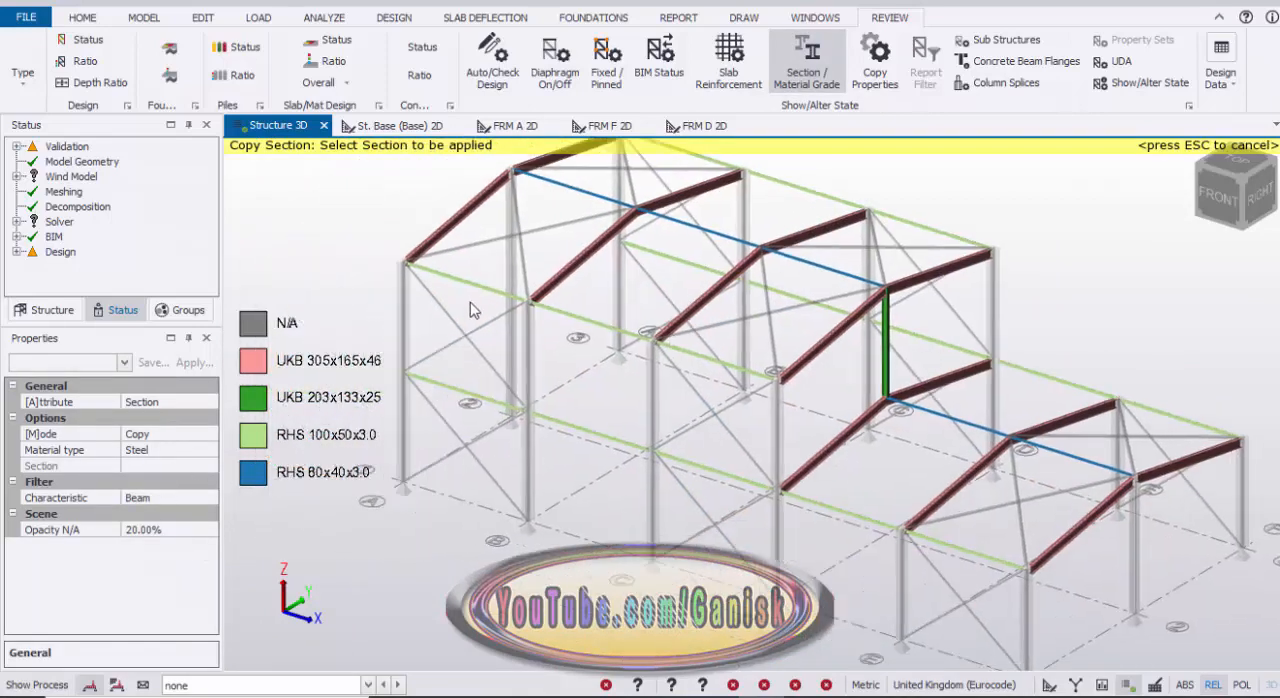
pyautogui.click(473, 290)
pyautogui.scroll(-2, 565, 278)
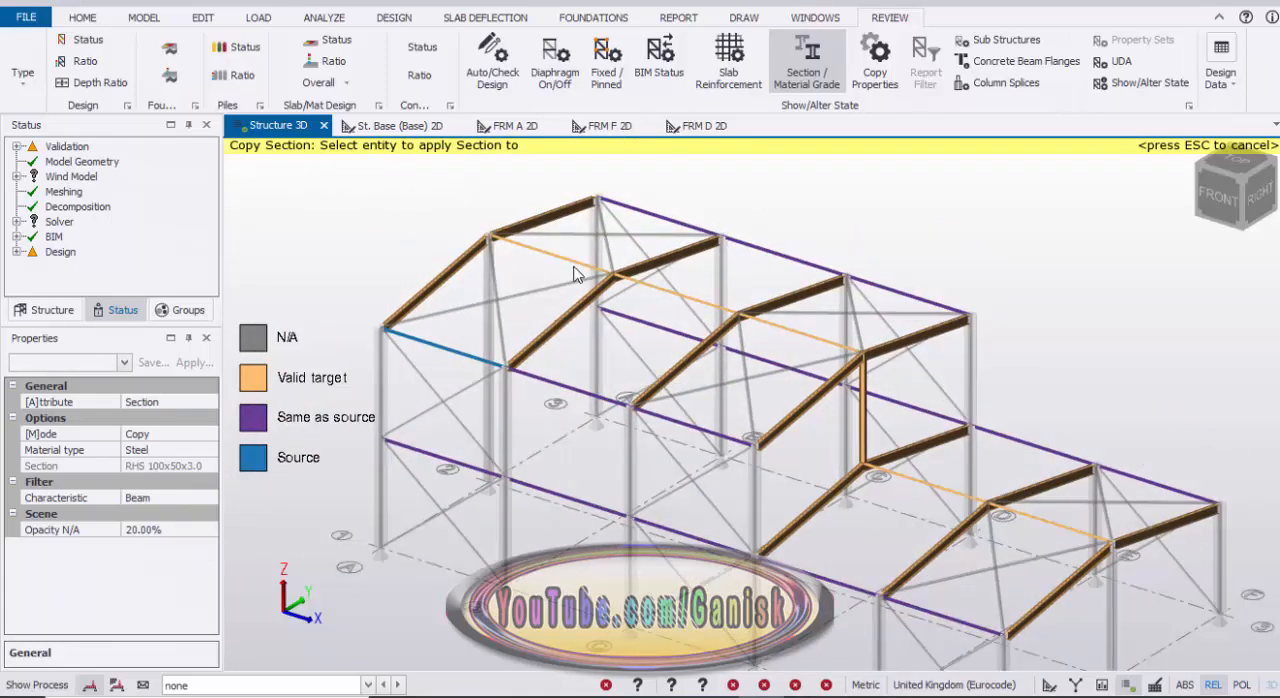
pyautogui.click(769, 334)
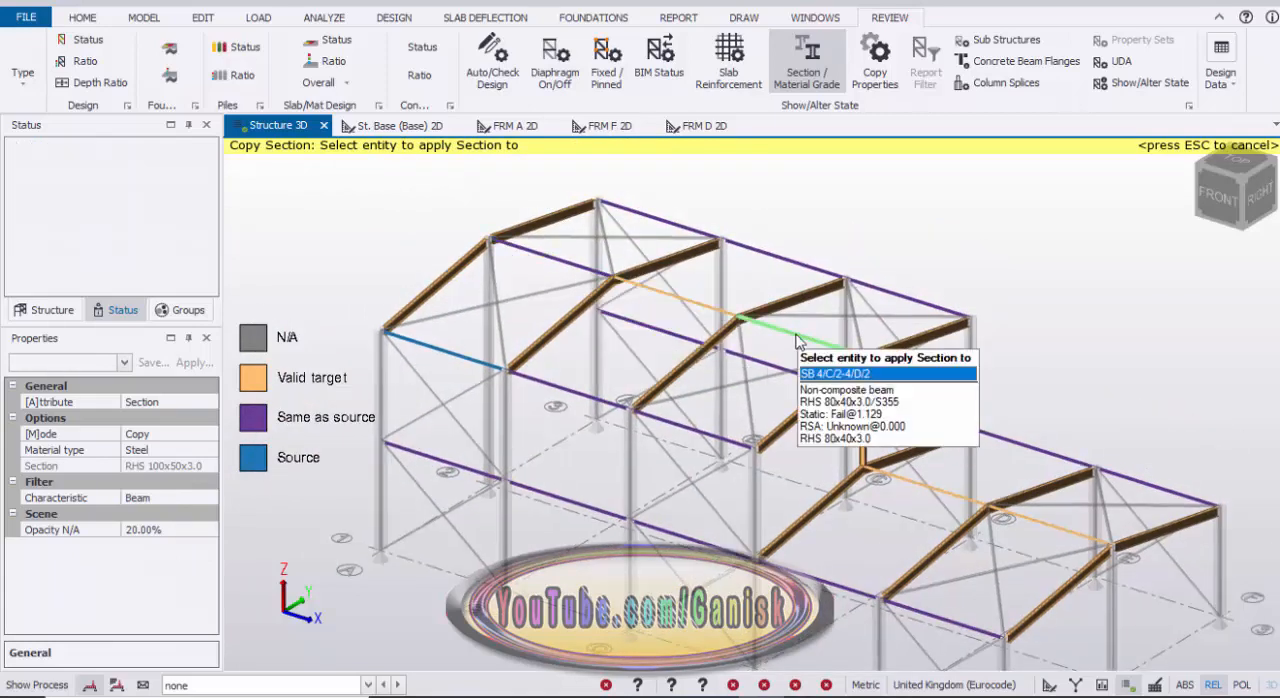
pyautogui.click(698, 310)
pyautogui.click(940, 495)
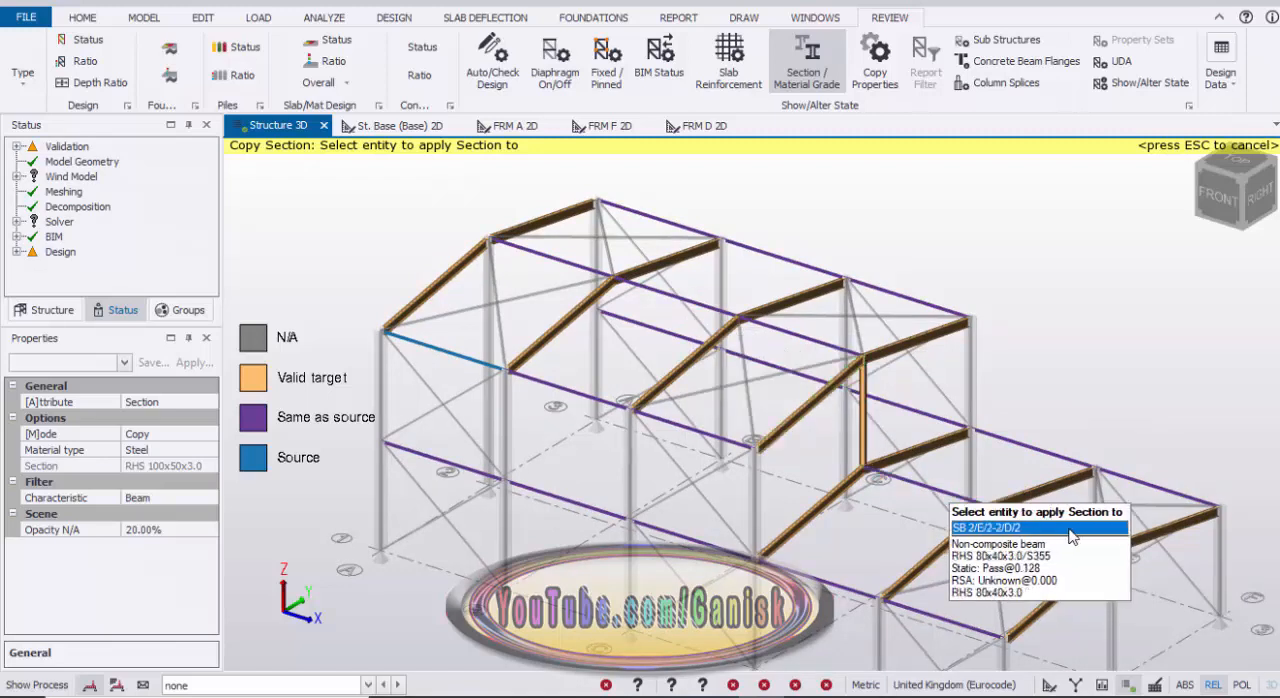
pyautogui.click(1051, 535)
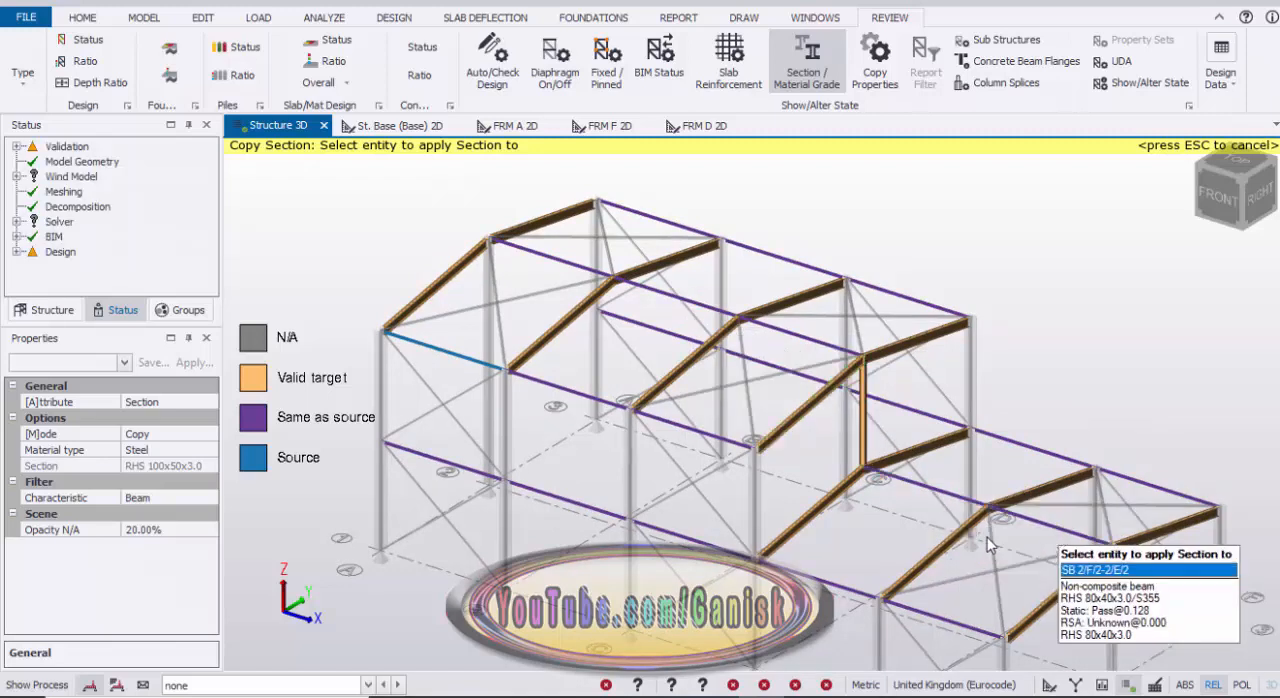
pyautogui.press('Escape')
pyautogui.press('Escape')
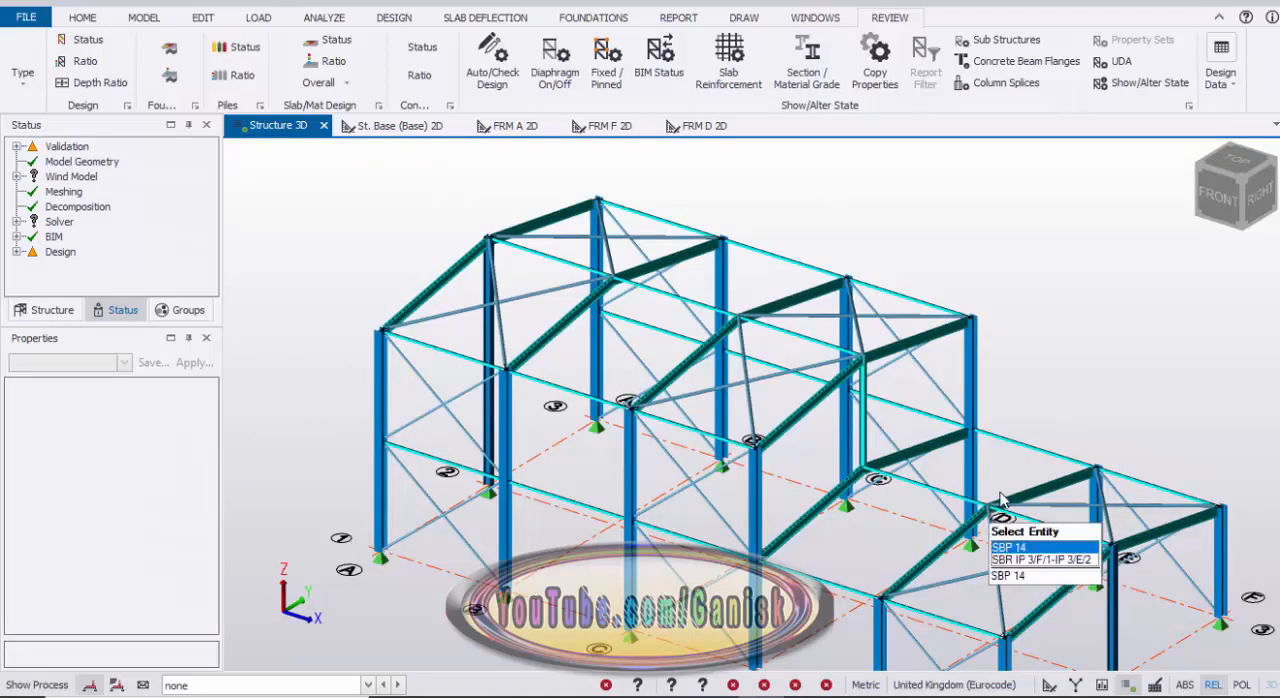
# Step: Open the section choice of the ridge beam between A/2 and B/2 for editing
pyautogui.scroll(-3, 1000, 499)
pyautogui.scroll(-1, 817, 434)
pyautogui.moveTo(569, 347); pyautogui.dragTo(604, 346, button='right')
pyautogui.scroll(5, 808, 383)
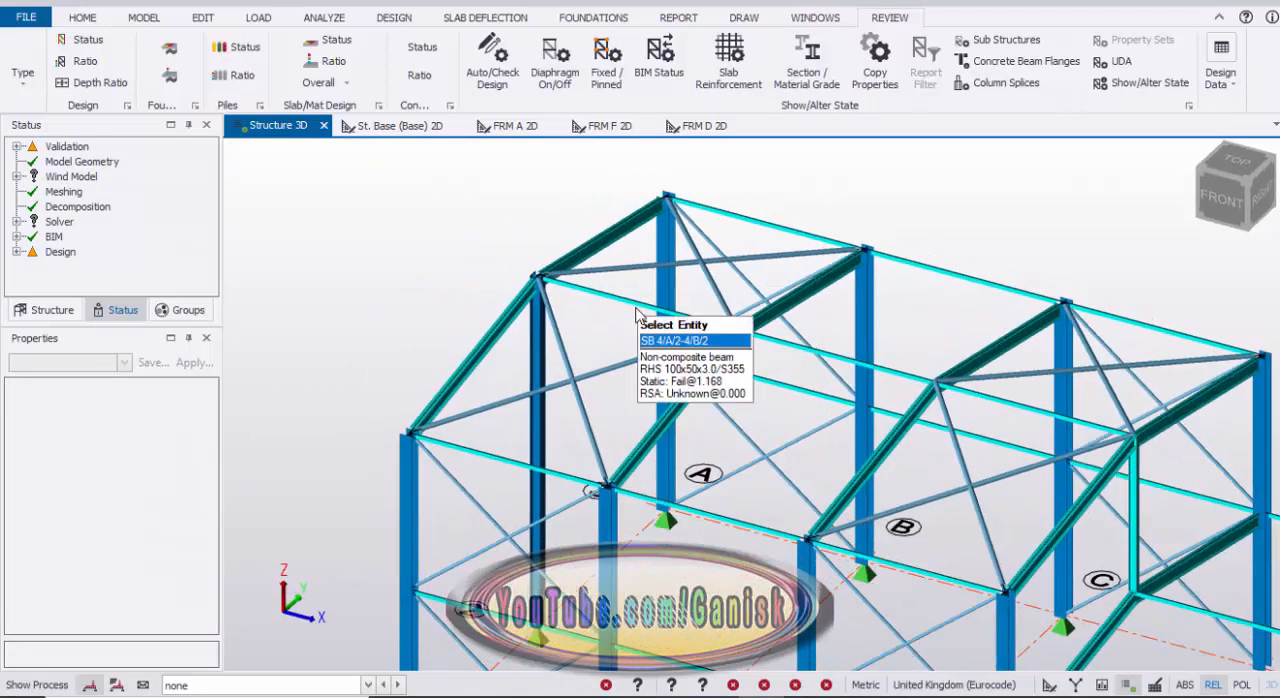
pyautogui.click(610, 328)
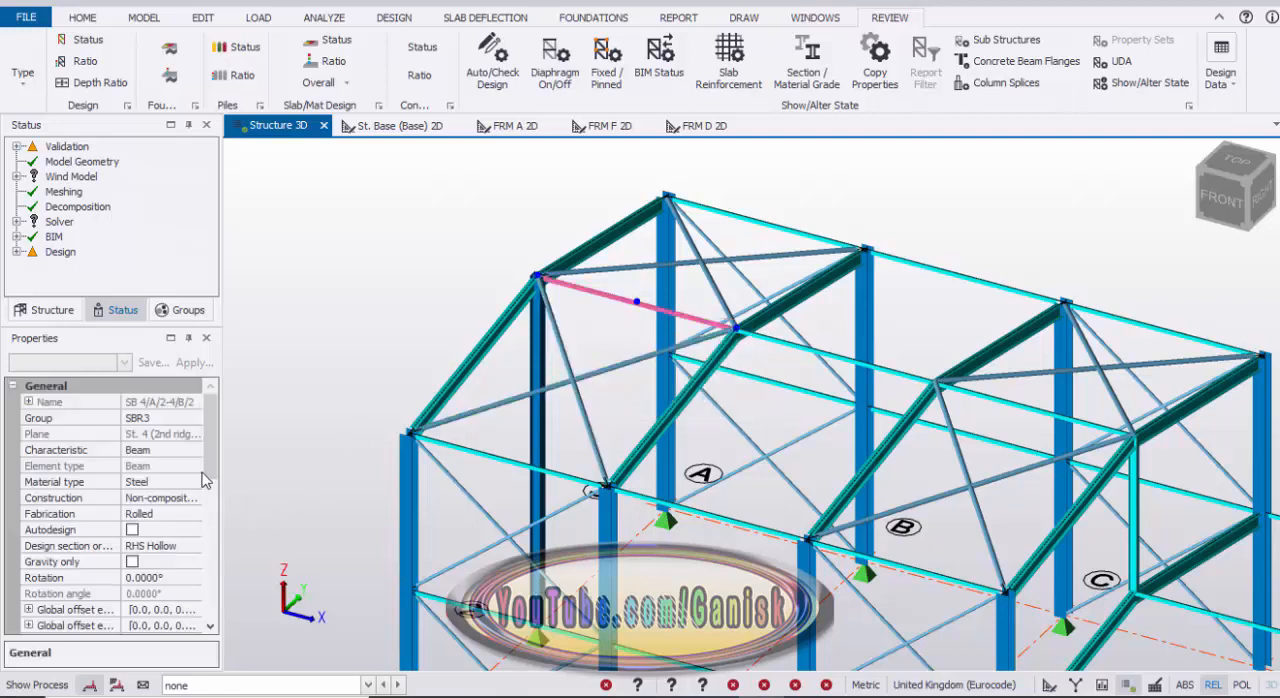
pyautogui.scroll(-5, 208, 500)
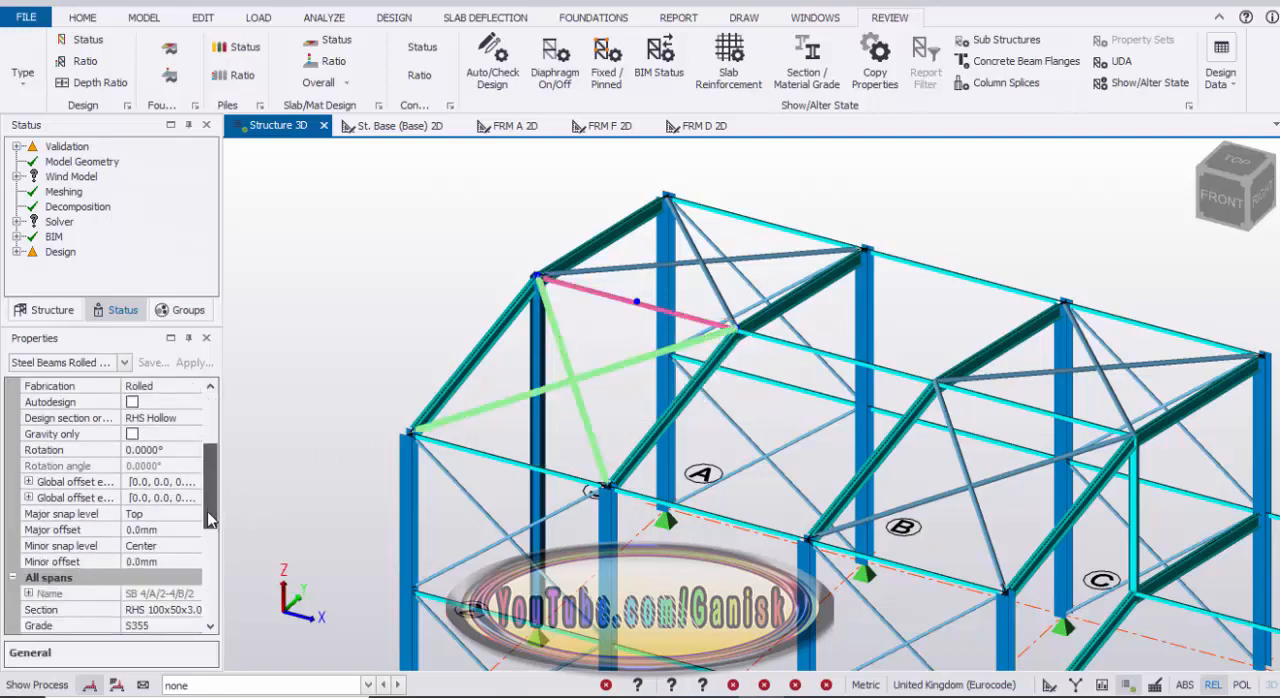
pyautogui.click(186, 517)
pyautogui.click(193, 514)
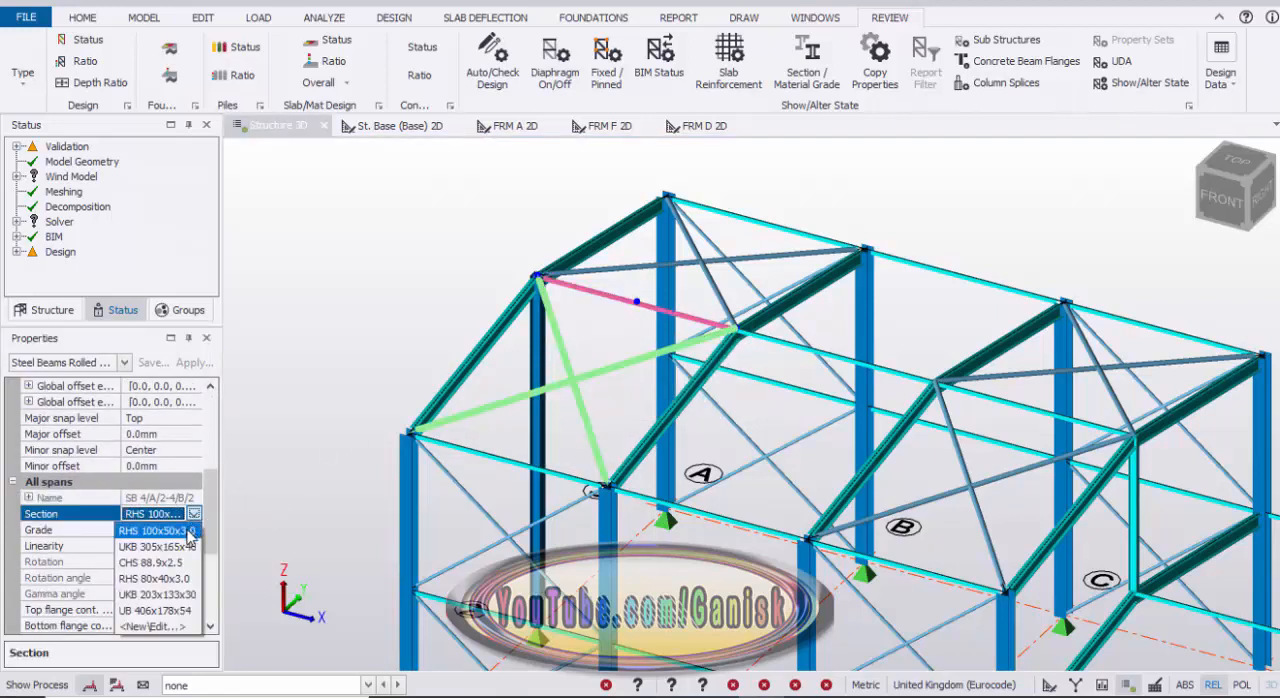
pyautogui.click(162, 628)
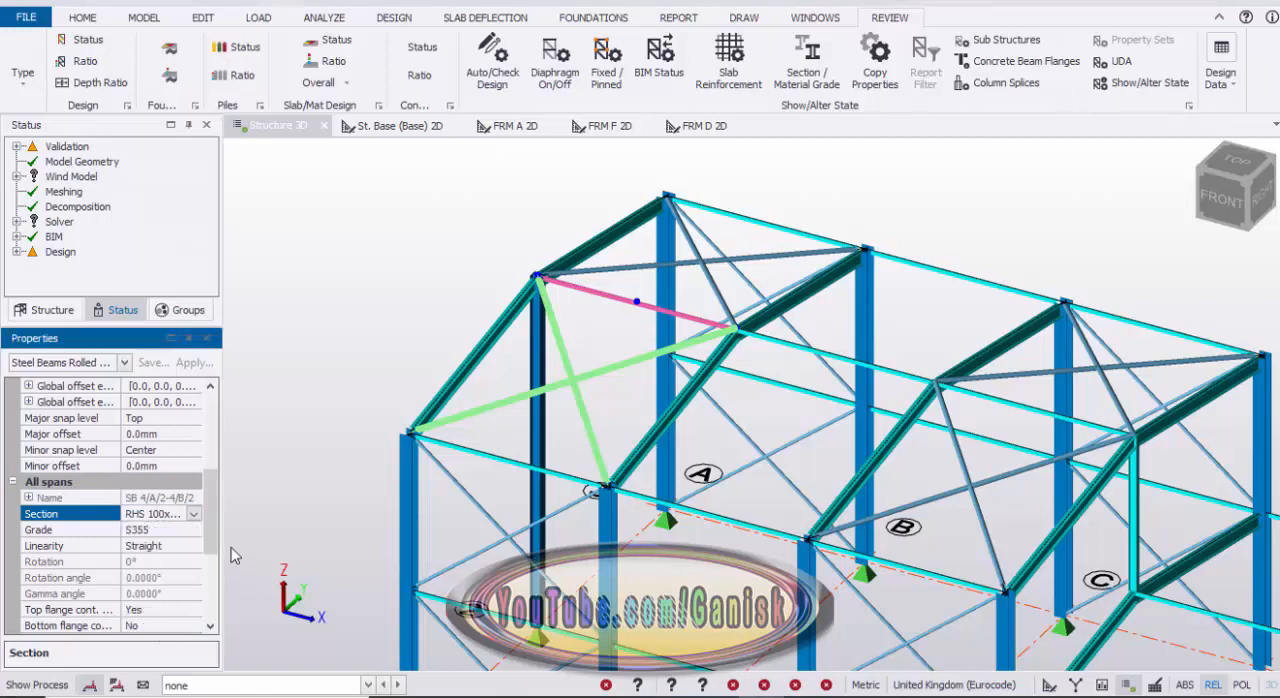
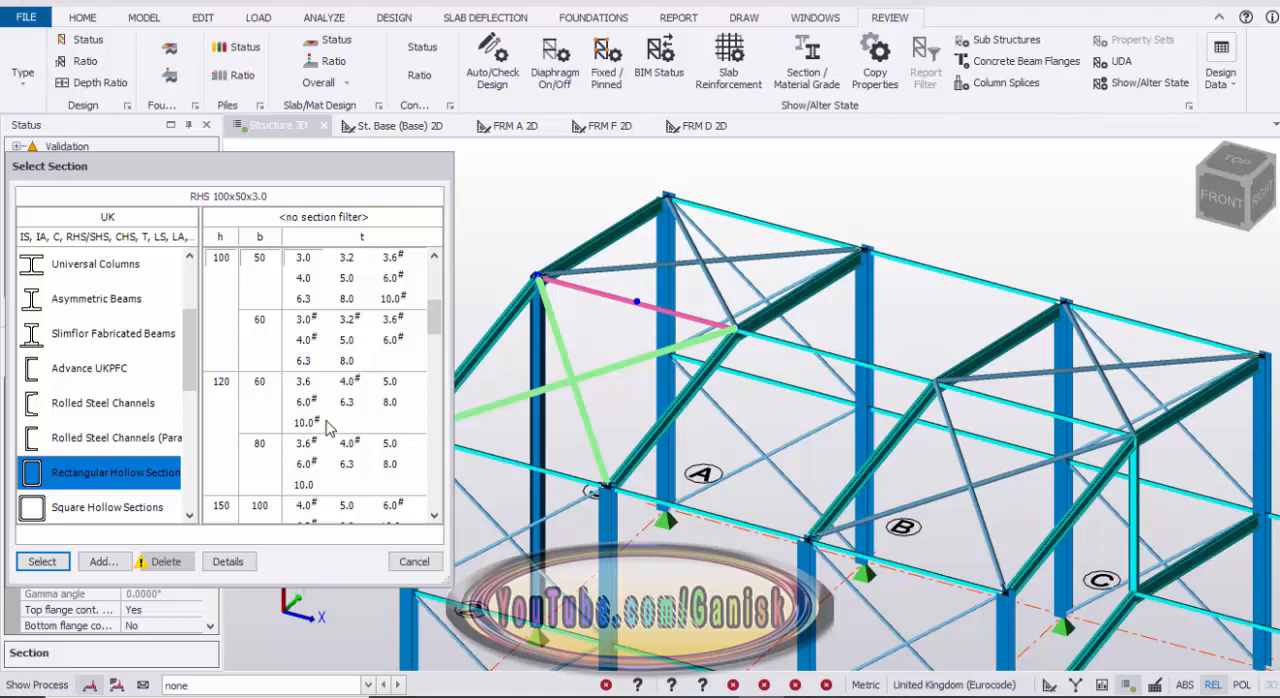
# Step: Set the ridge beam between A/2 and B/2 to RHS 120x80x5.0 and copy that section to the ridge beams from B/2 to D/2
pyautogui.click(390, 445)
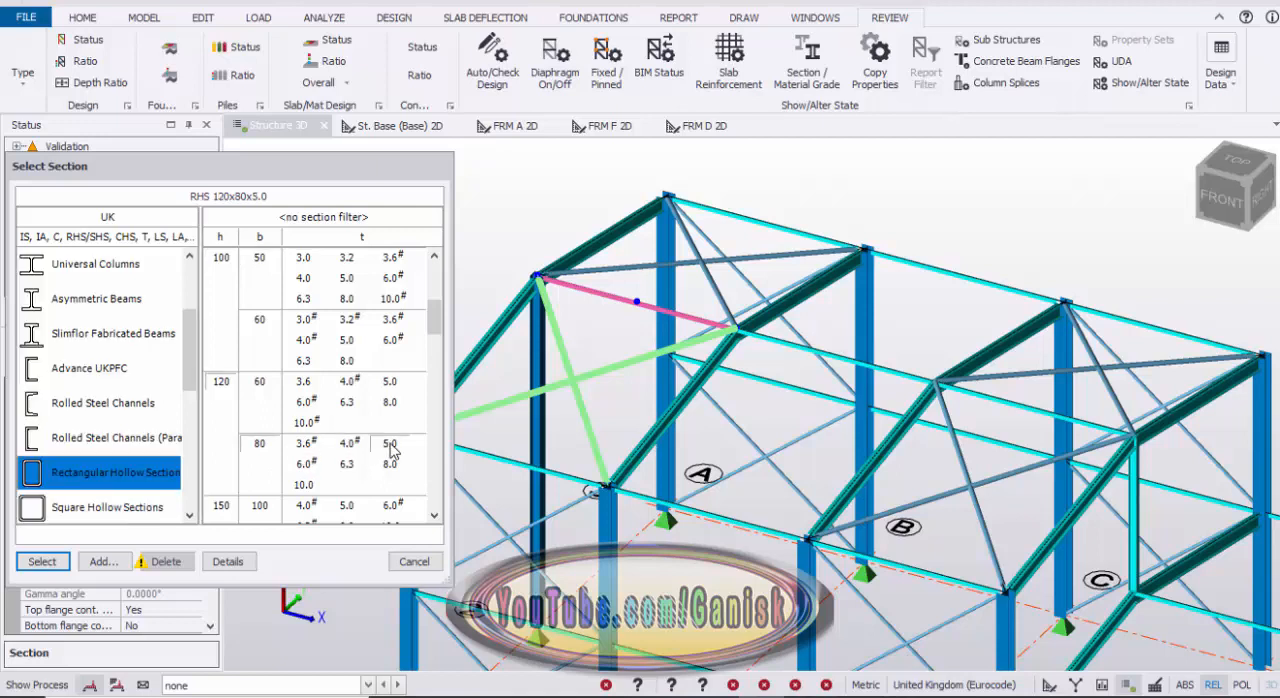
pyautogui.click(42, 561)
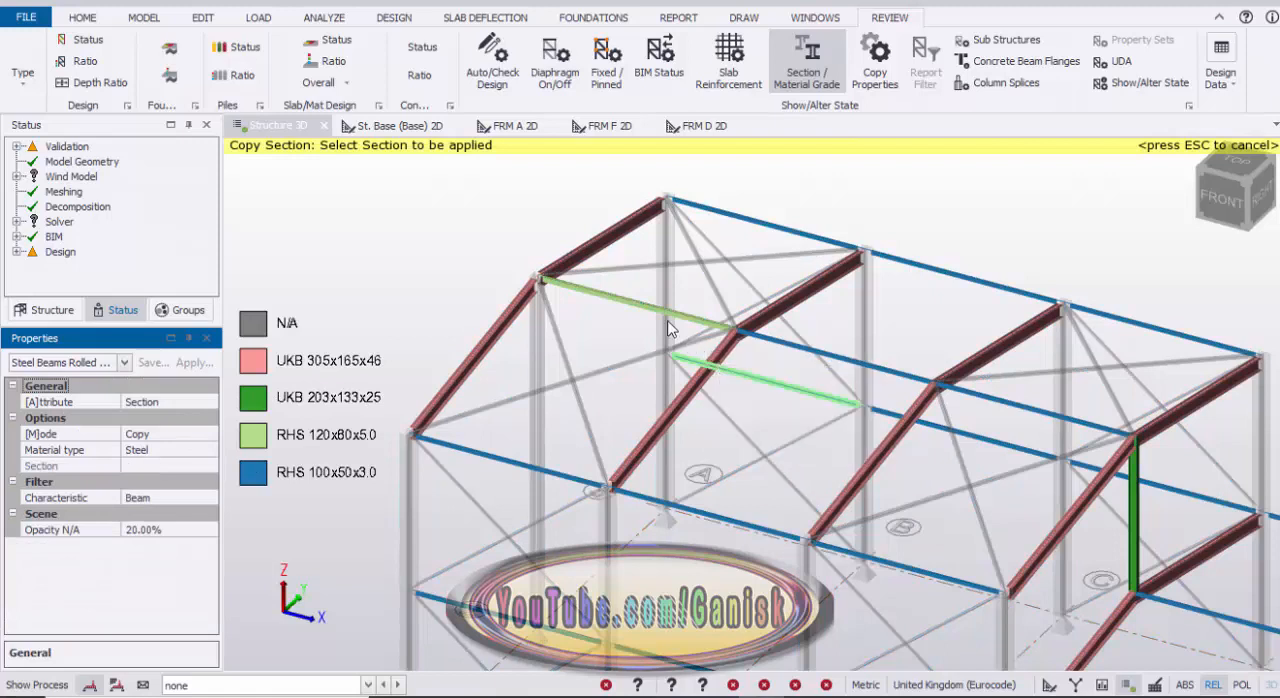
pyautogui.click(640, 304)
pyautogui.click(873, 372)
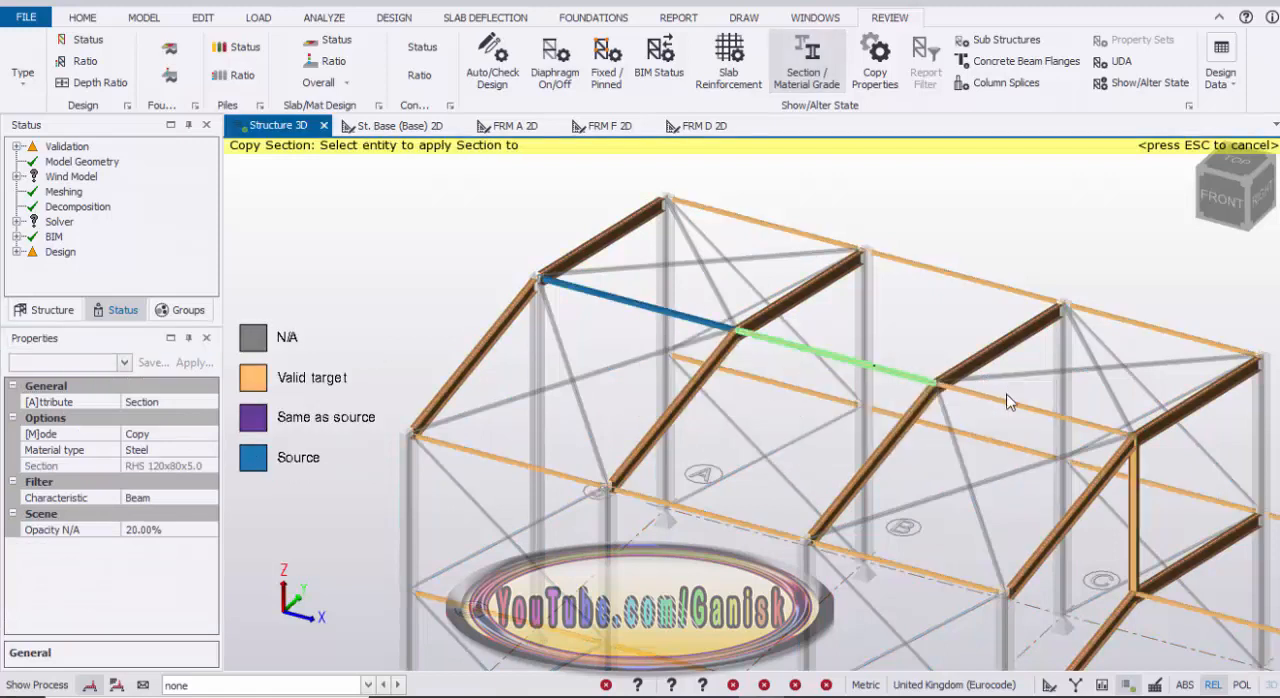
pyautogui.click(918, 399)
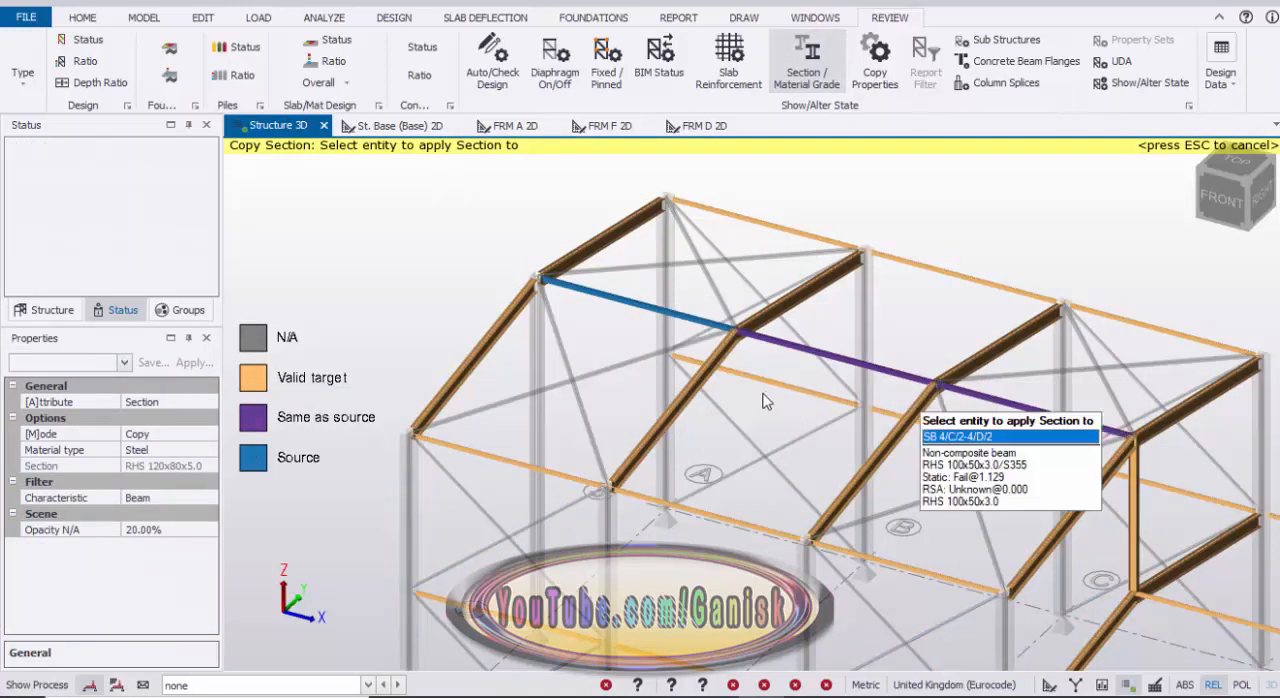
pyautogui.press('Escape')
# Step: Try to change the lower wall brace between A/1 and B/1 to a CHS 88.9x3.2 section
pyautogui.scroll(-4, 730, 405)
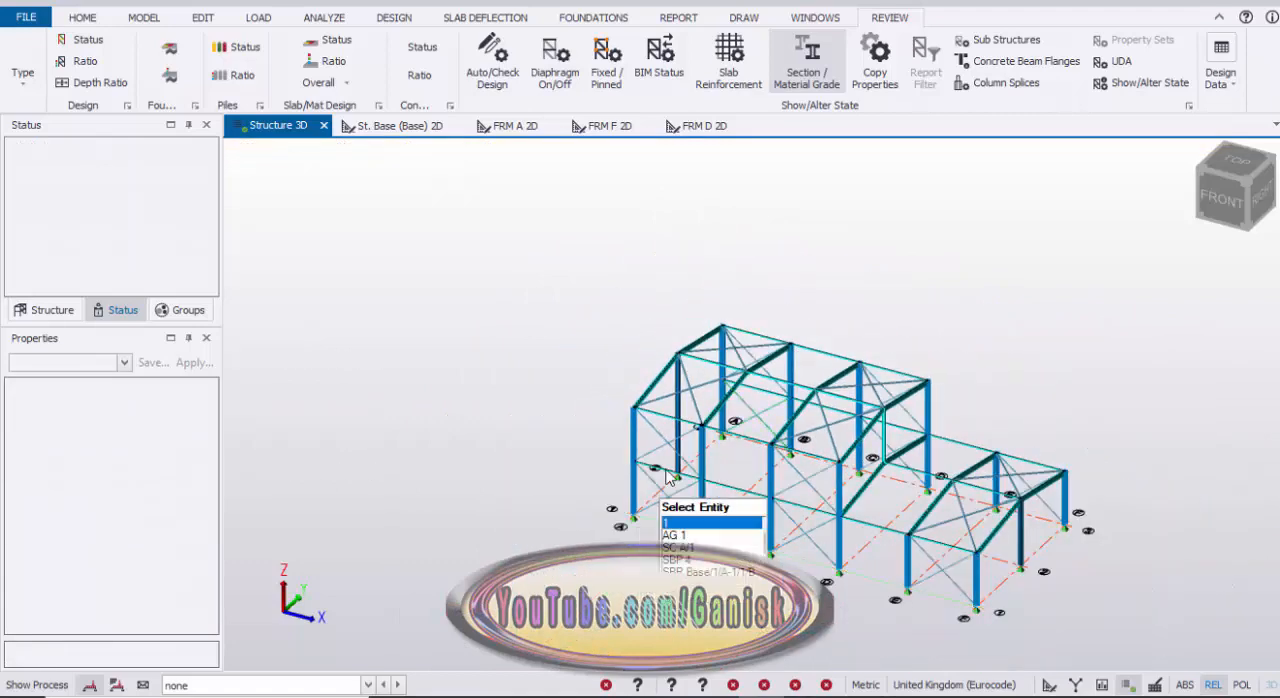
pyautogui.scroll(5, 667, 478)
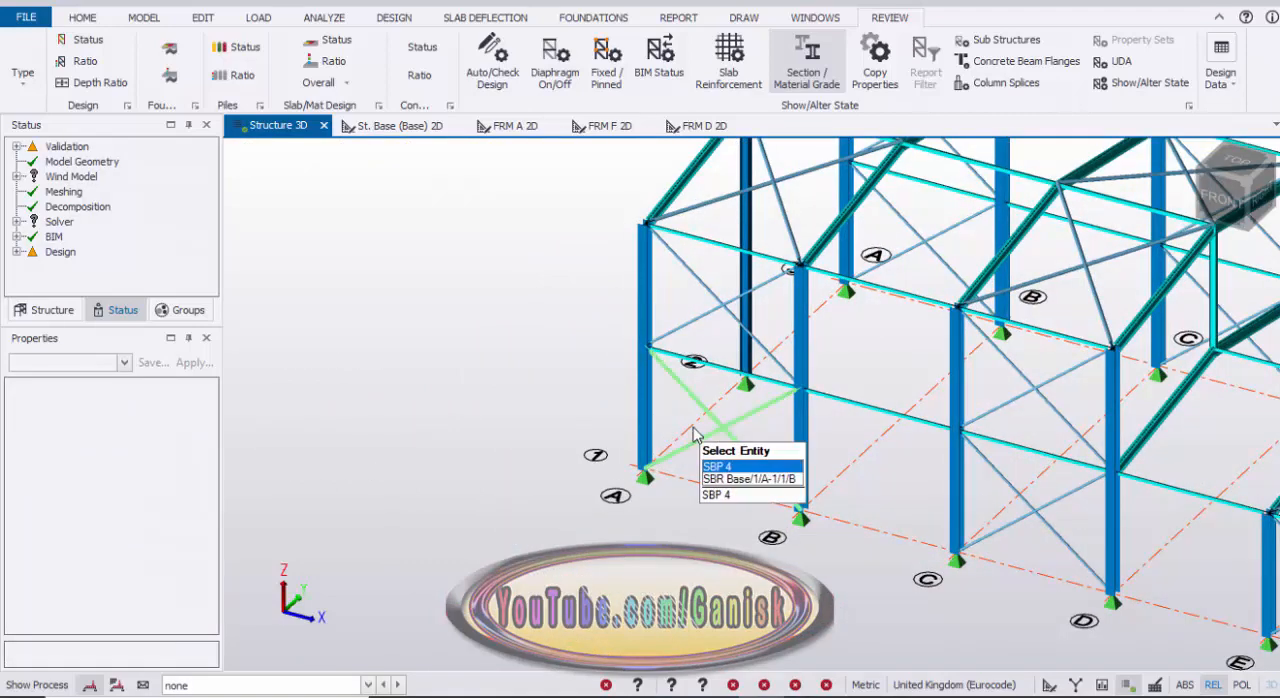
pyautogui.moveTo(690, 431); pyautogui.dragTo(588, 486, button='middle')
pyautogui.click(799, 70)
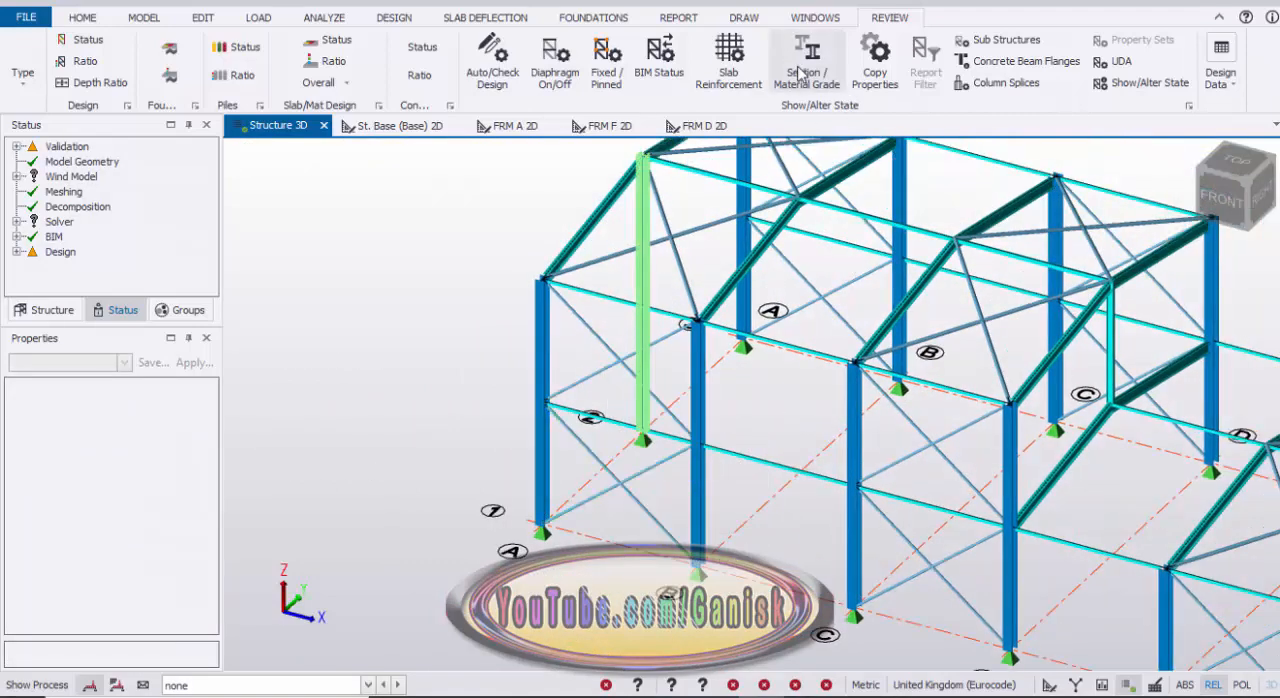
pyautogui.moveTo(649, 476)
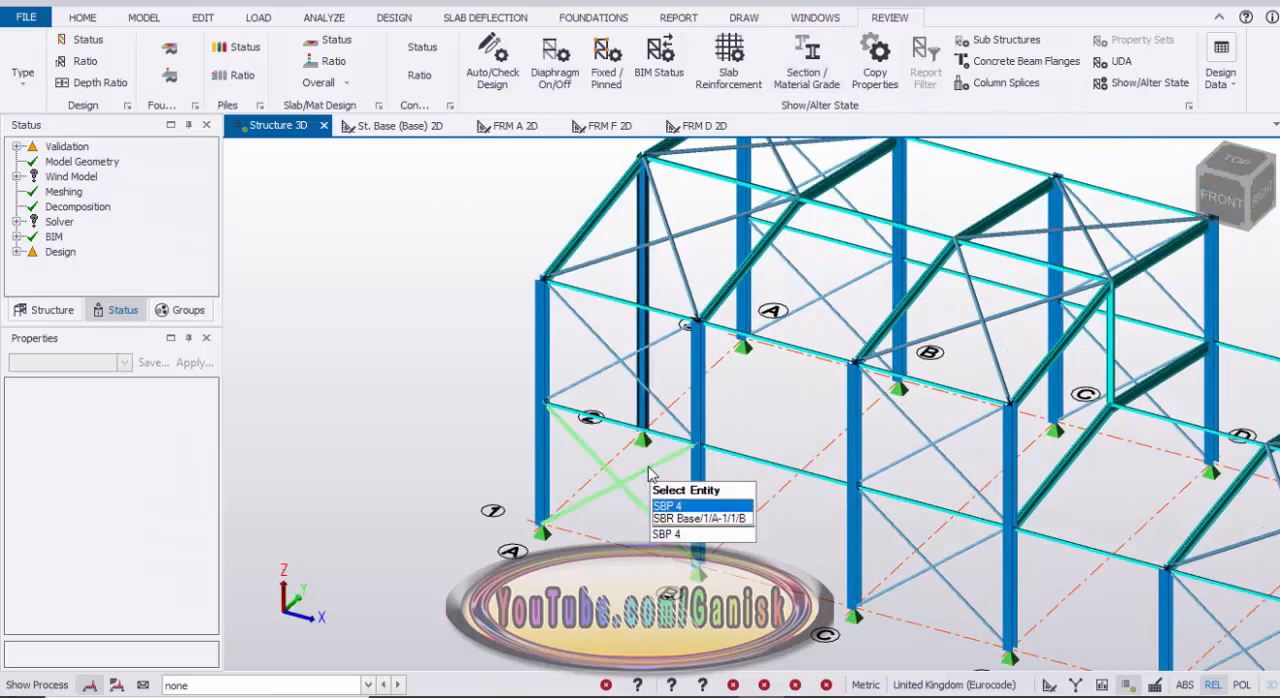
pyautogui.press('Tab')
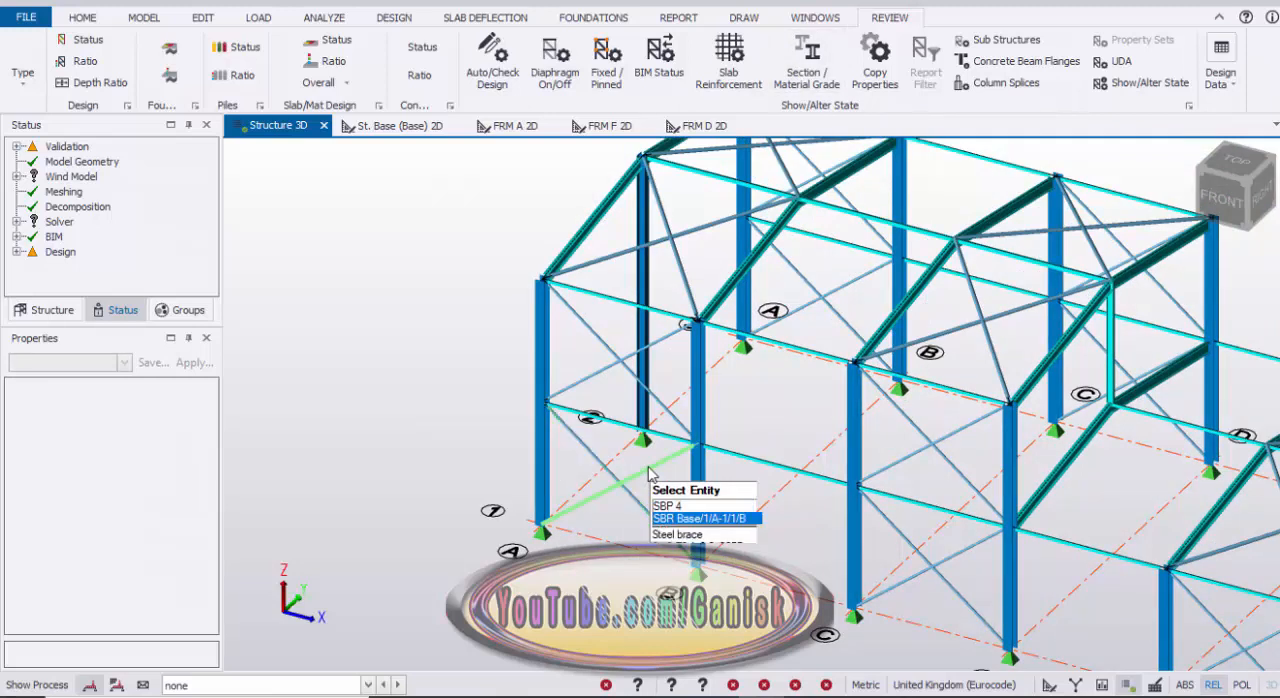
pyautogui.click(649, 476)
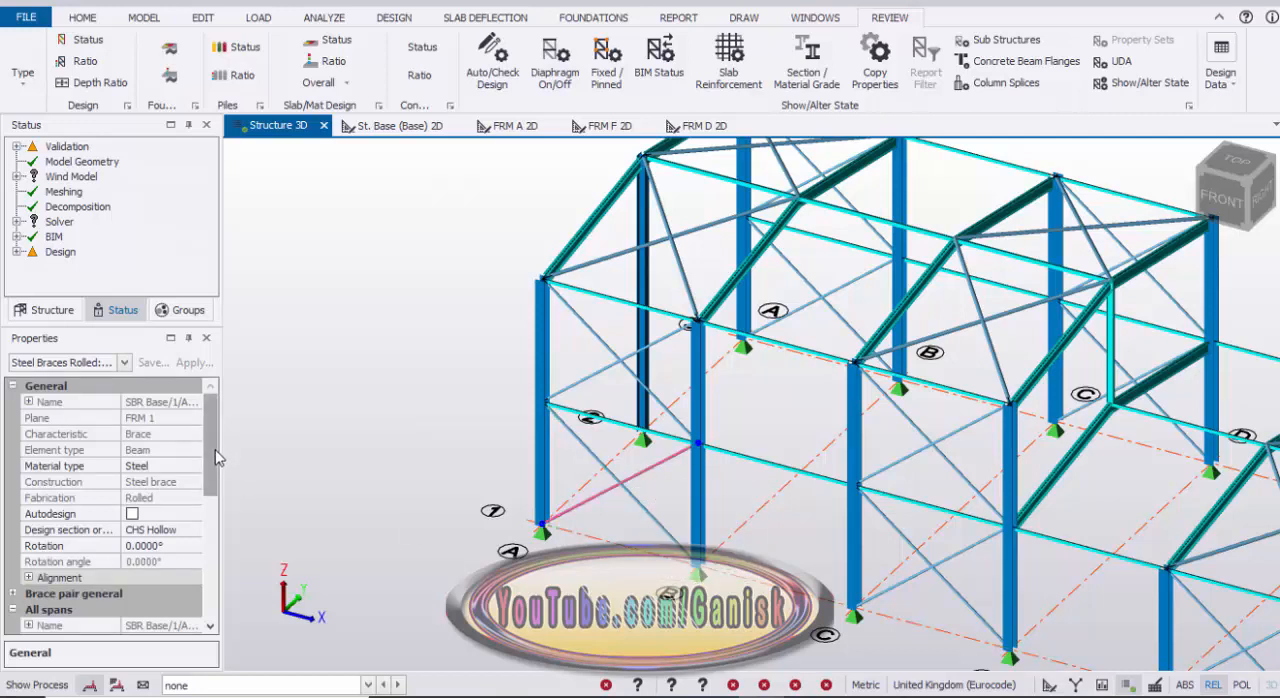
pyautogui.moveTo(215, 451); pyautogui.dragTo(215, 510)
pyautogui.click(165, 513)
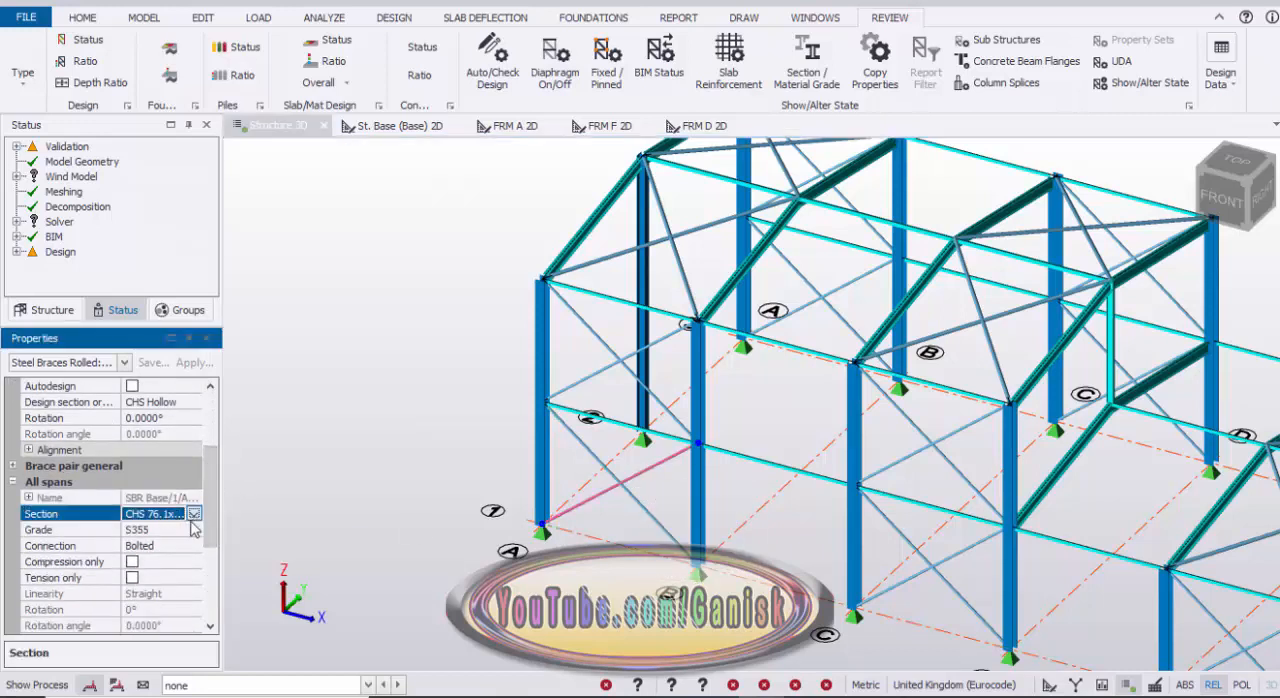
pyautogui.click(193, 513)
pyautogui.click(171, 559)
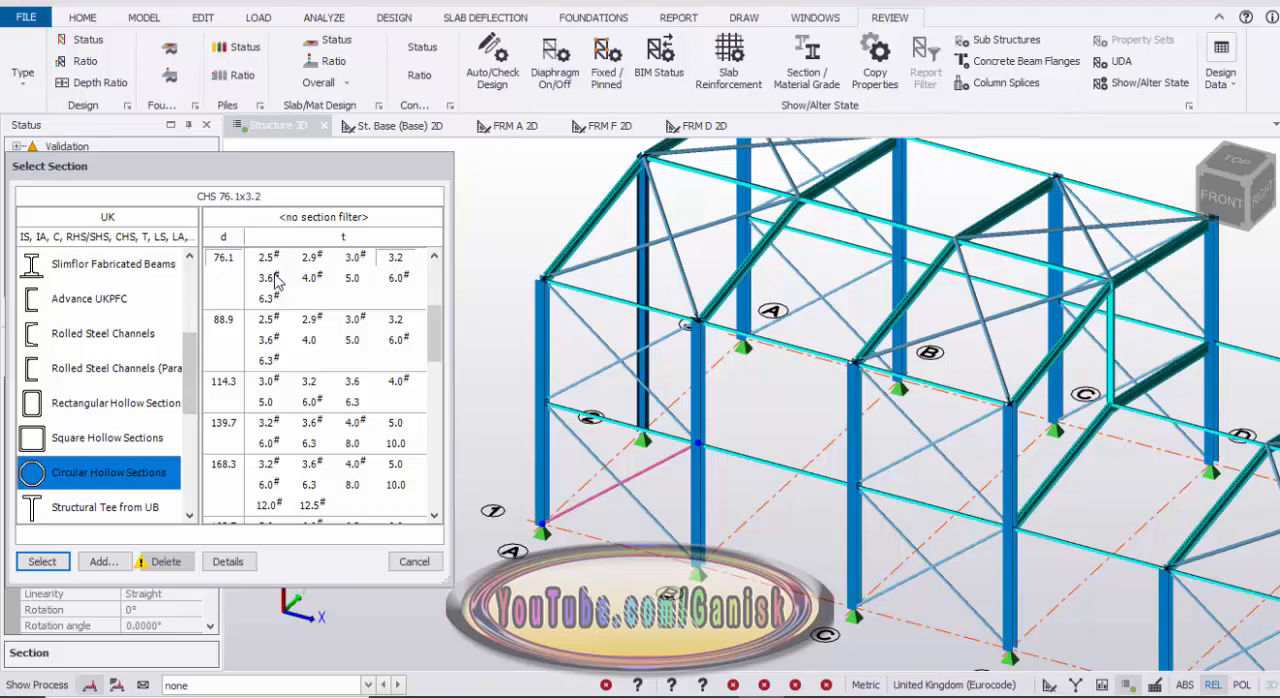
pyautogui.click(396, 320)
pyautogui.click(42, 561)
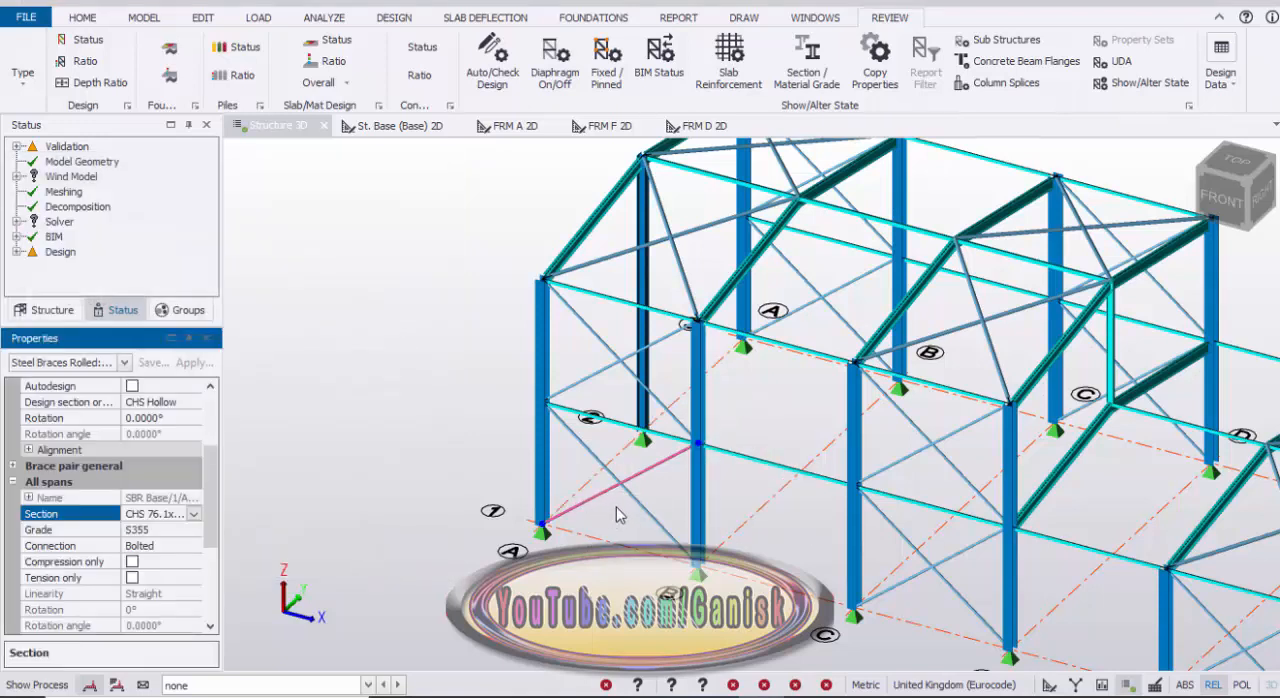
# Step: Filter the section review to braces and examine the sections assigned to the wall and roof bracing
pyautogui.click(806, 62)
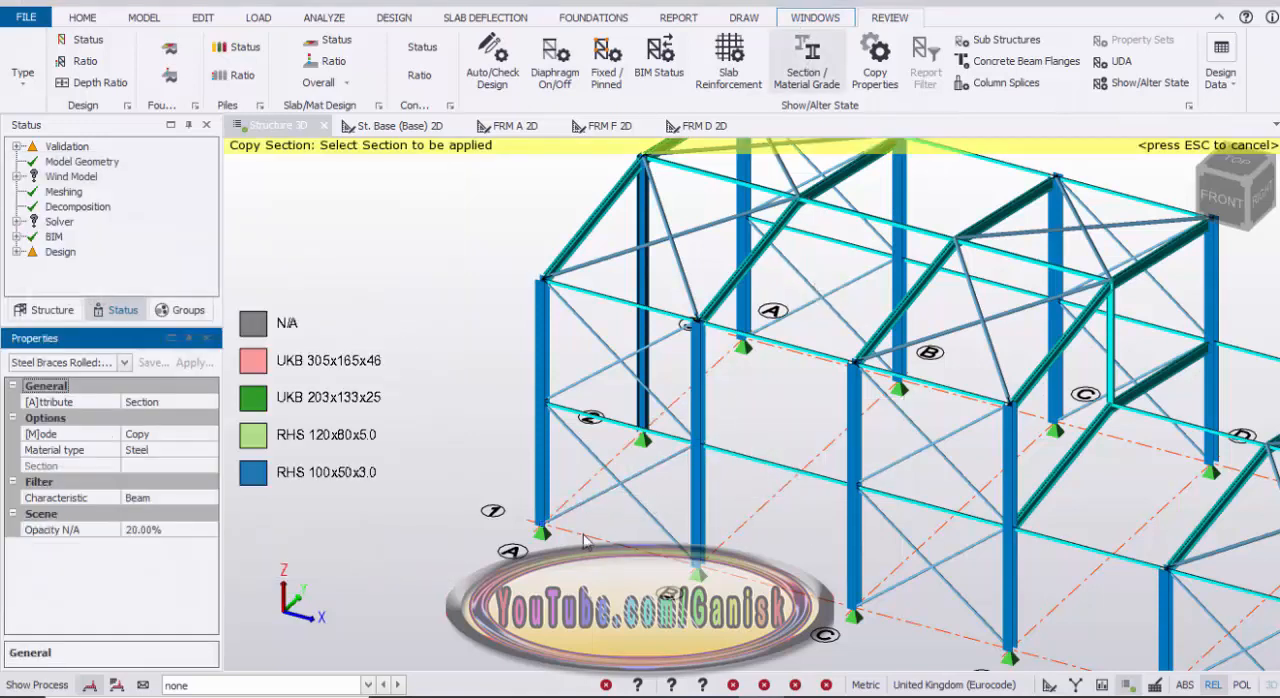
pyautogui.click(160, 497)
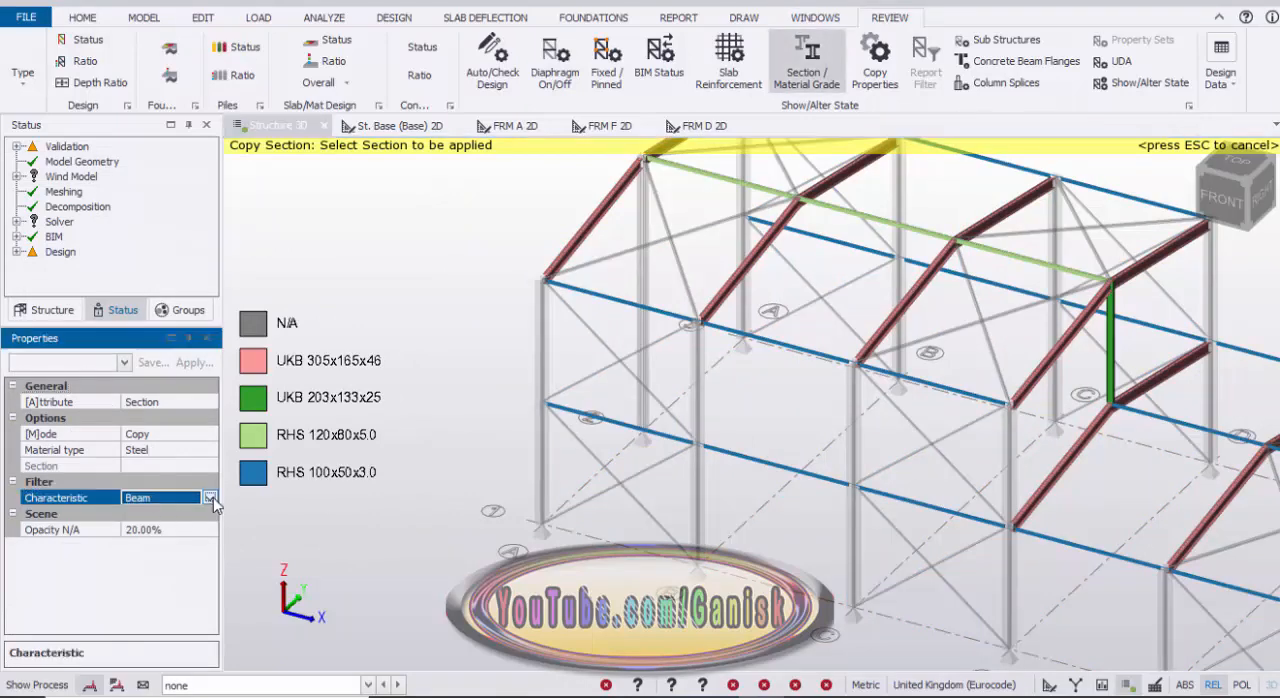
pyautogui.click(209, 497)
pyautogui.click(140, 562)
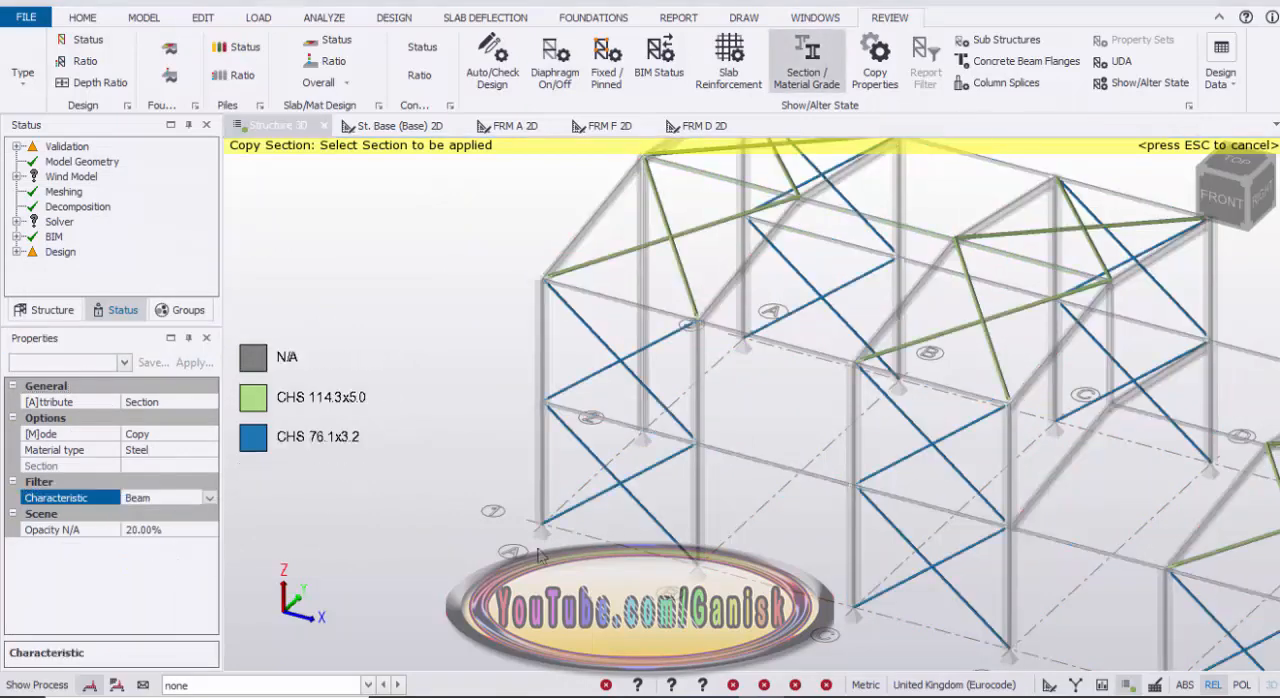
pyautogui.moveTo(650, 531); pyautogui.dragTo(670, 548, button='right')
pyautogui.scroll(1, 695, 537)
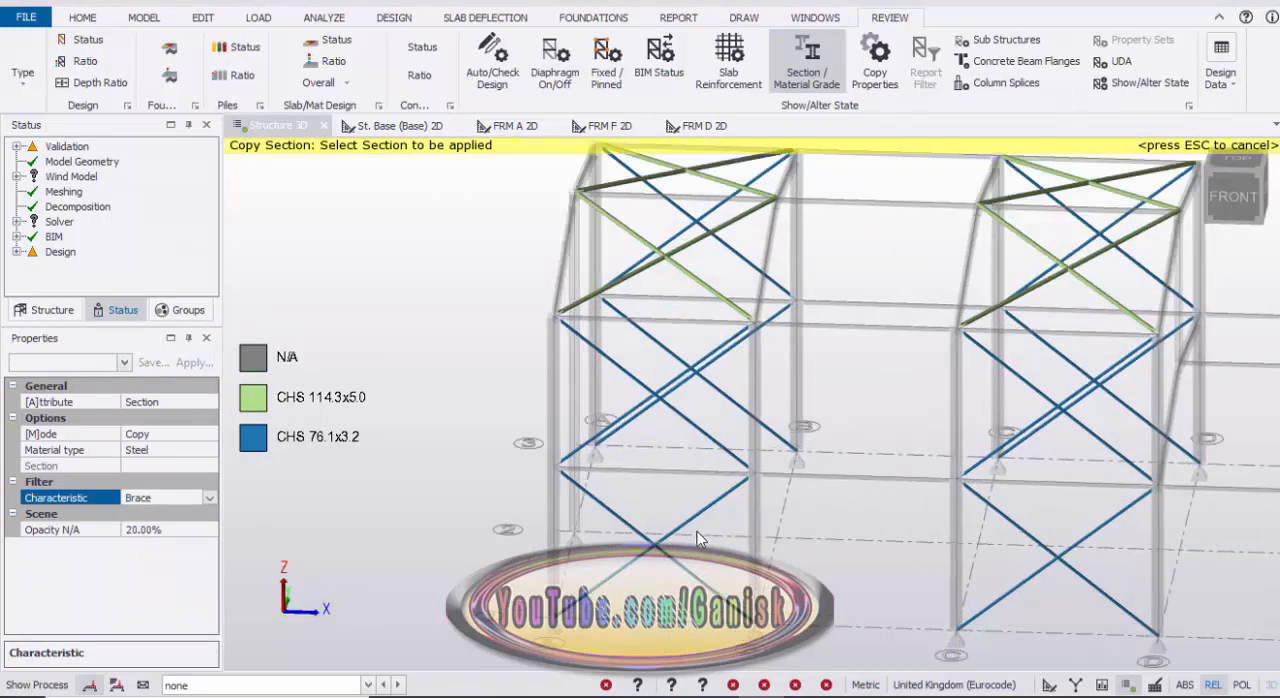
pyautogui.moveTo(699, 537); pyautogui.dragTo(691, 532, button='middle')
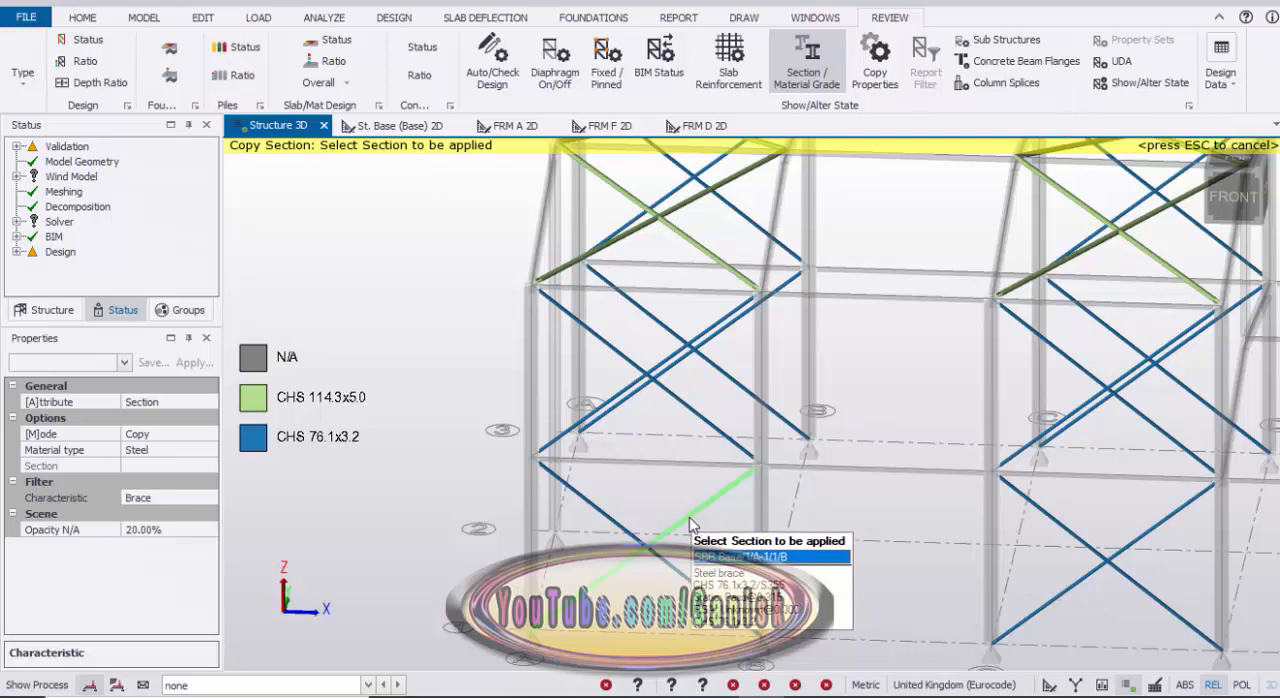
pyautogui.scroll(-2, 716, 522)
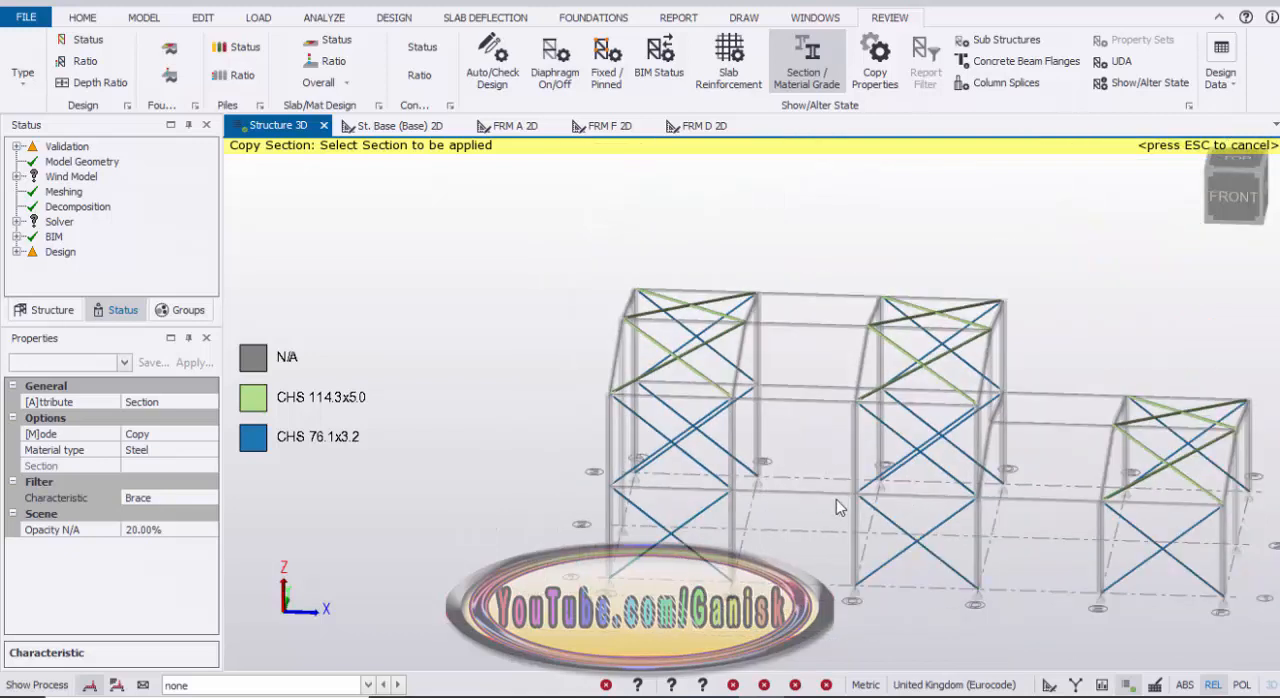
pyautogui.moveTo(836, 499)
pyautogui.mouseDown(button='middle')
pyautogui.moveTo(846, 531)
pyautogui.moveTo(842, 520)
pyautogui.mouseUp(button='middle')
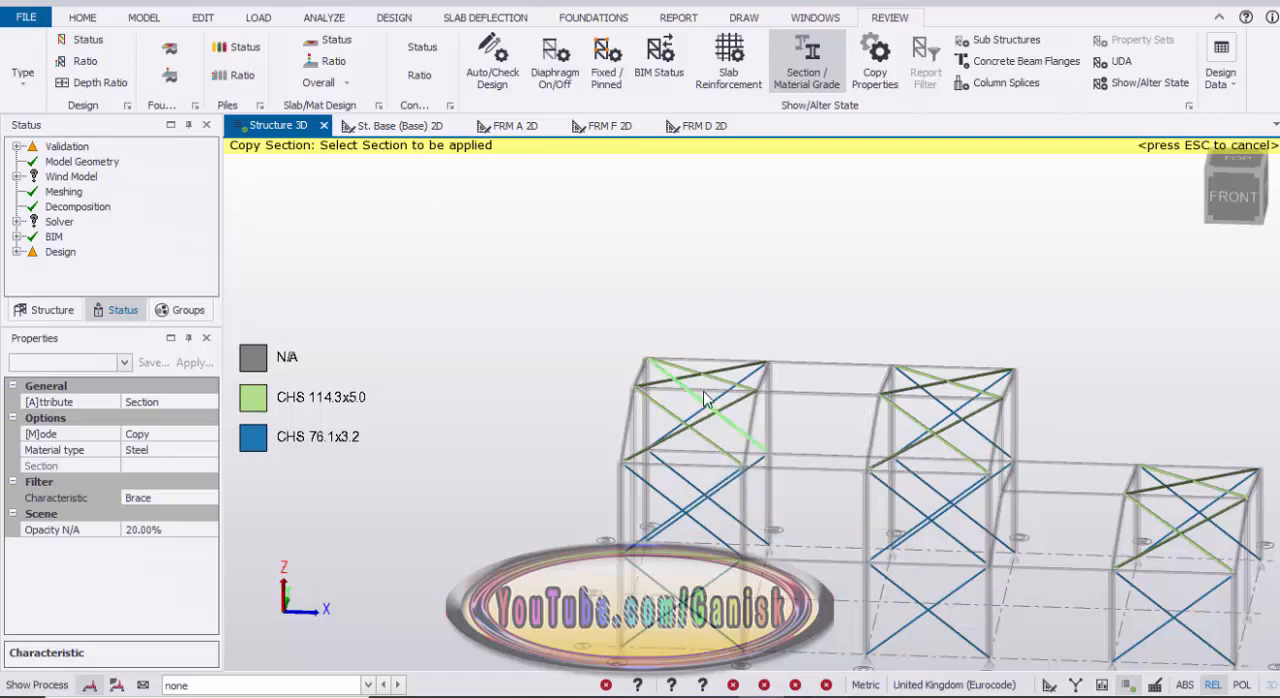
pyautogui.press('Escape')
# Step: Set the roof brace running from A/1 to B/2 to a CHS 114.3x3.2 section
pyautogui.scroll(6, 682, 388)
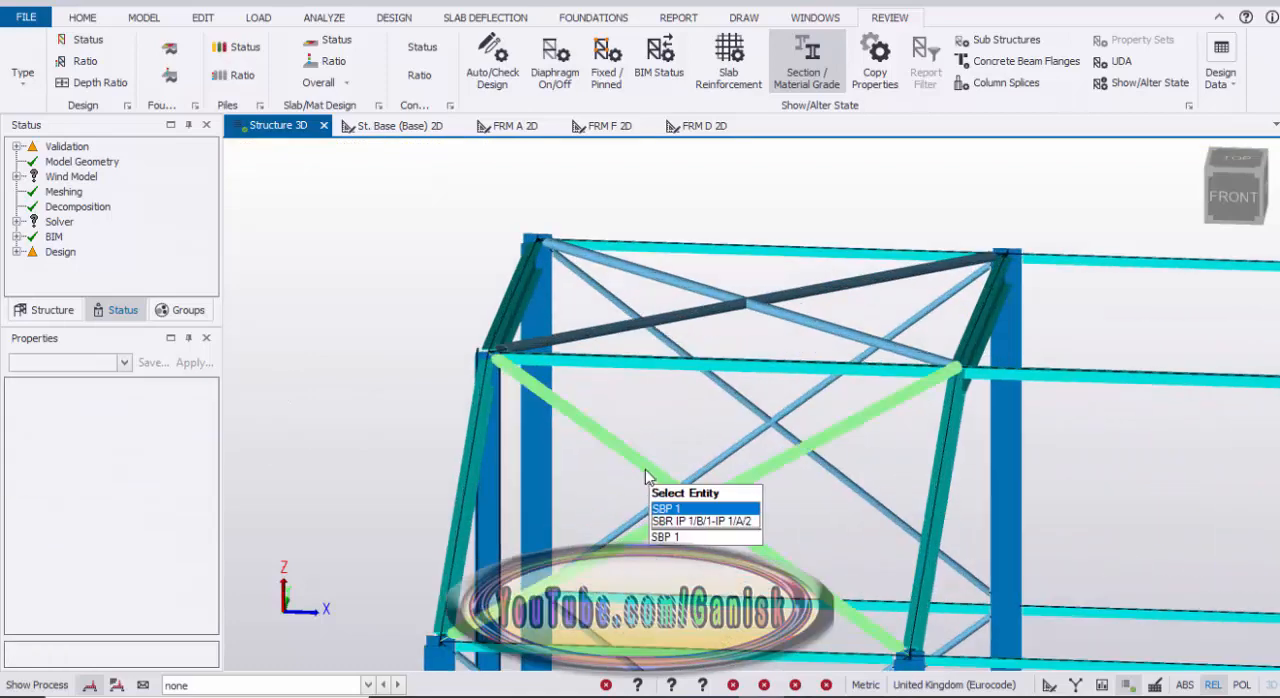
pyautogui.scroll(-3, 771, 243)
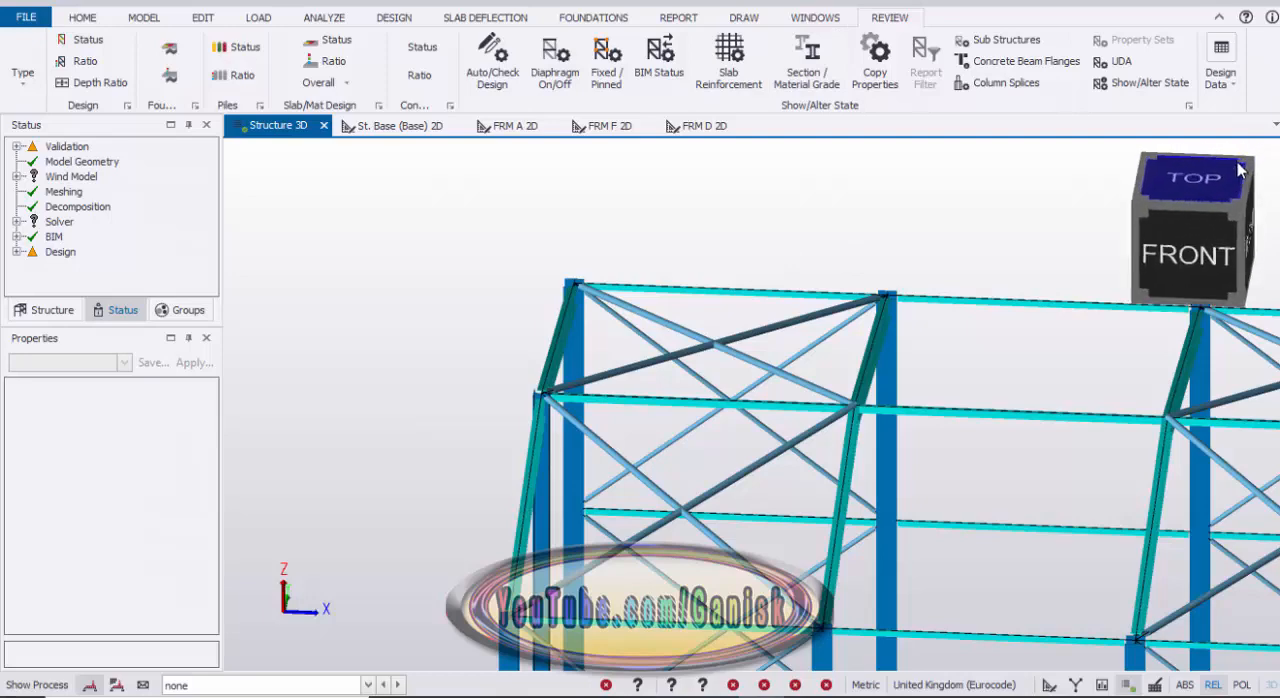
pyautogui.click(1240, 170)
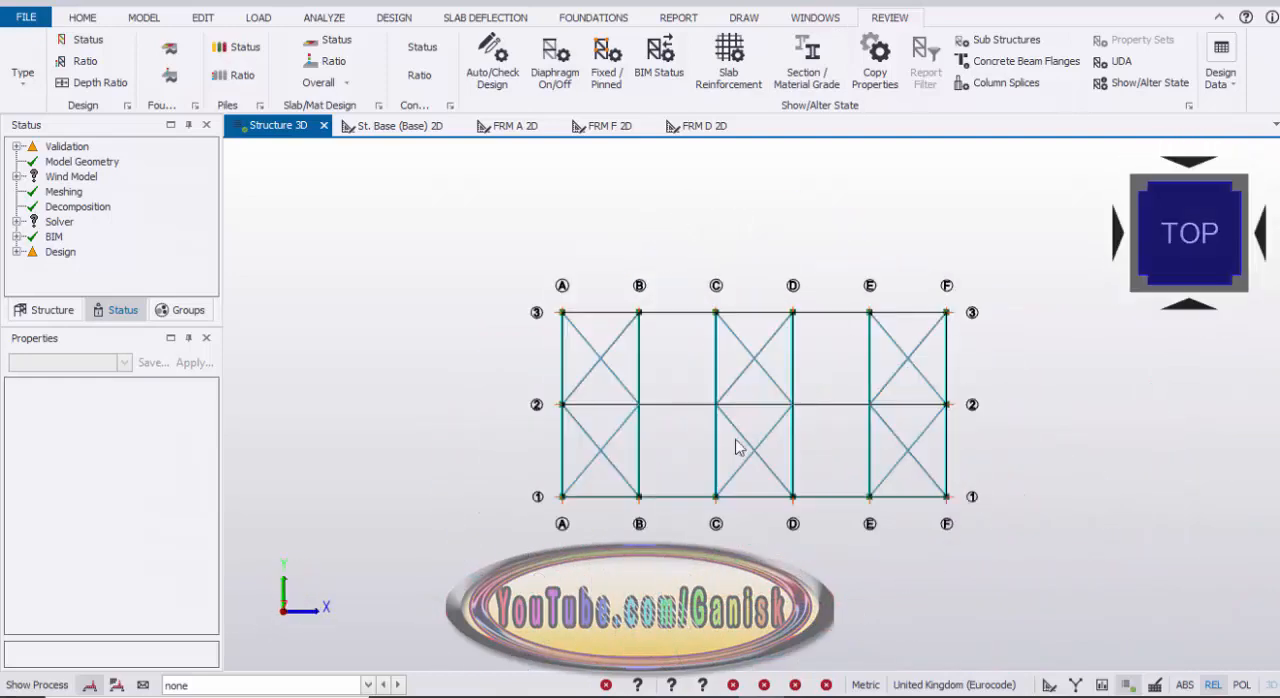
pyautogui.click(568, 480)
pyautogui.scroll(4, 568, 470)
pyautogui.click(696, 395)
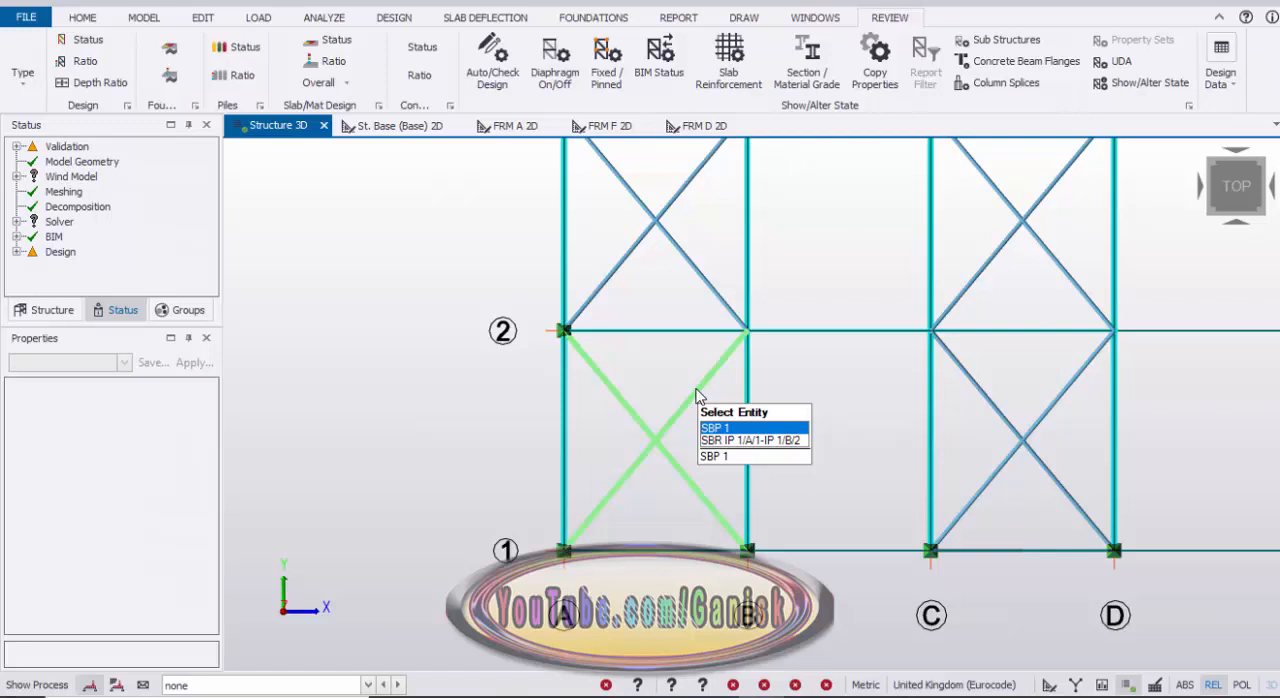
pyautogui.press('Down')
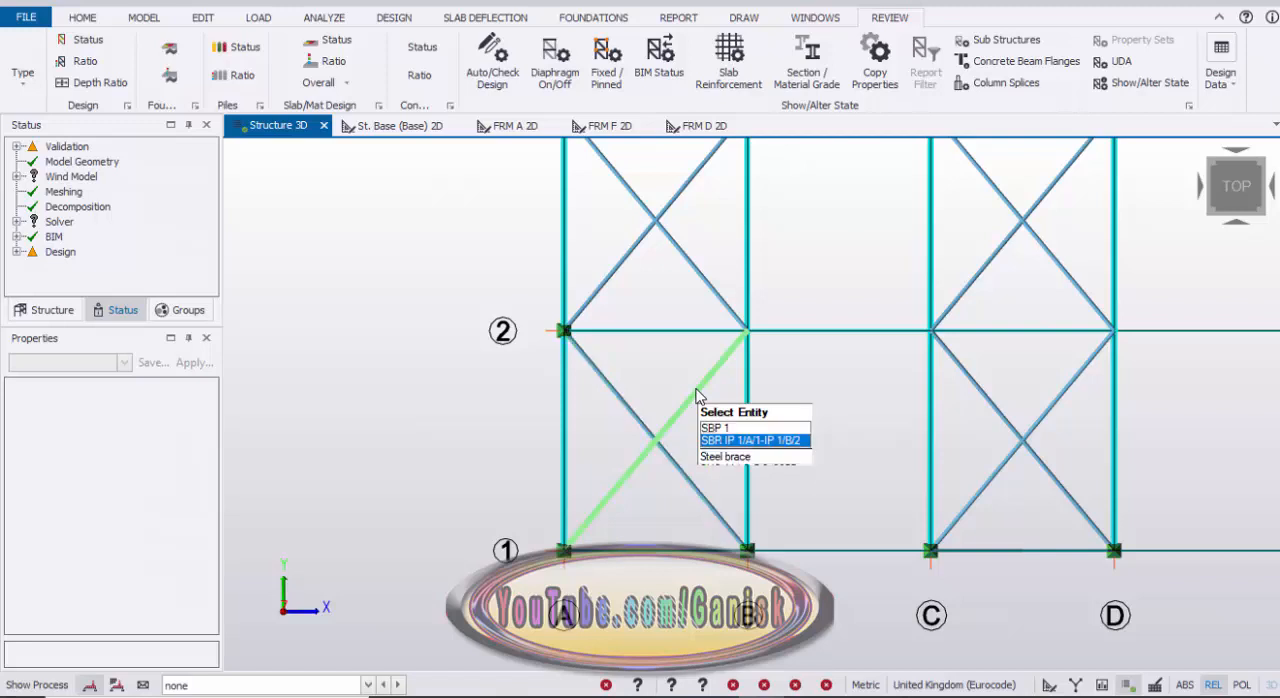
pyautogui.click(696, 395)
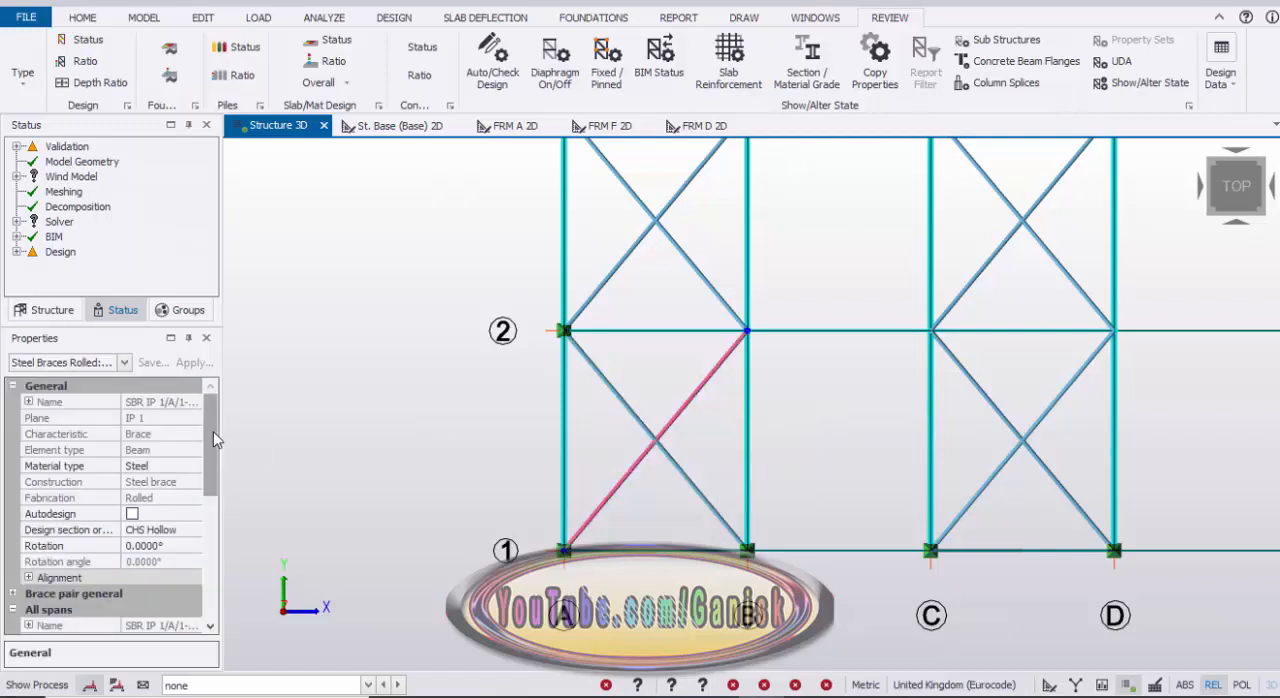
pyautogui.scroll(-4, 210, 480)
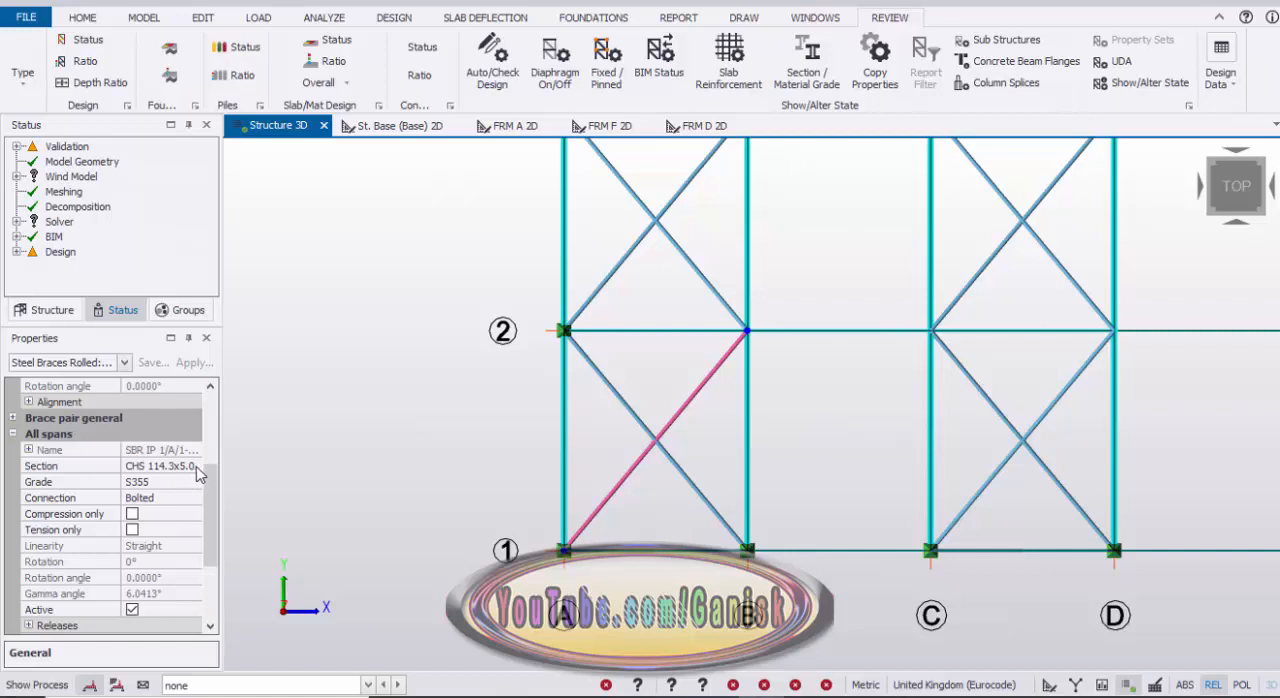
pyautogui.click(197, 467)
pyautogui.click(196, 467)
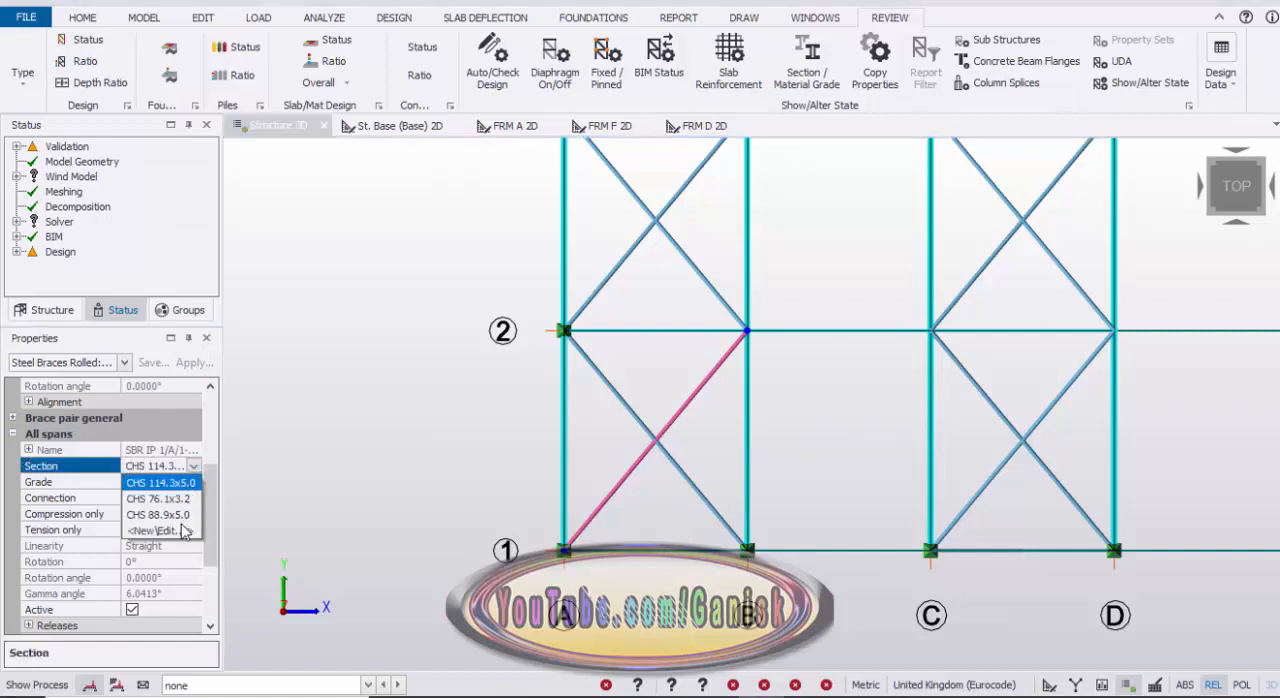
pyautogui.click(175, 531)
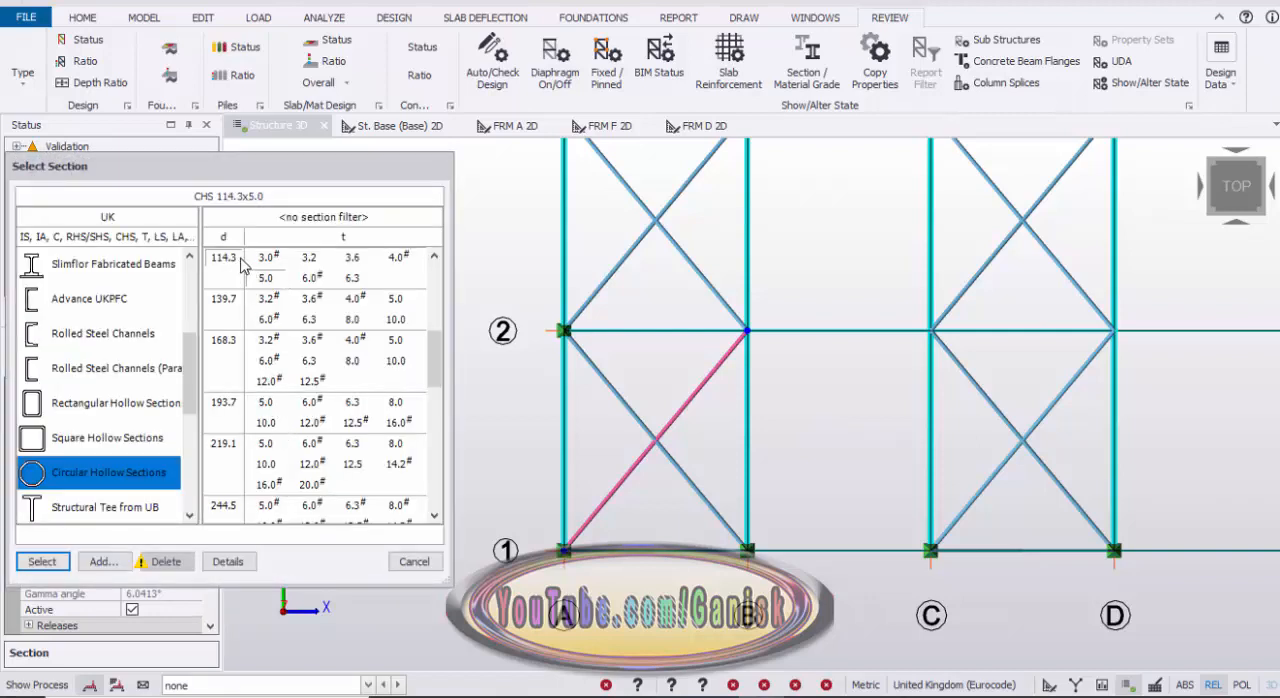
pyautogui.click(309, 259)
pyautogui.click(50, 562)
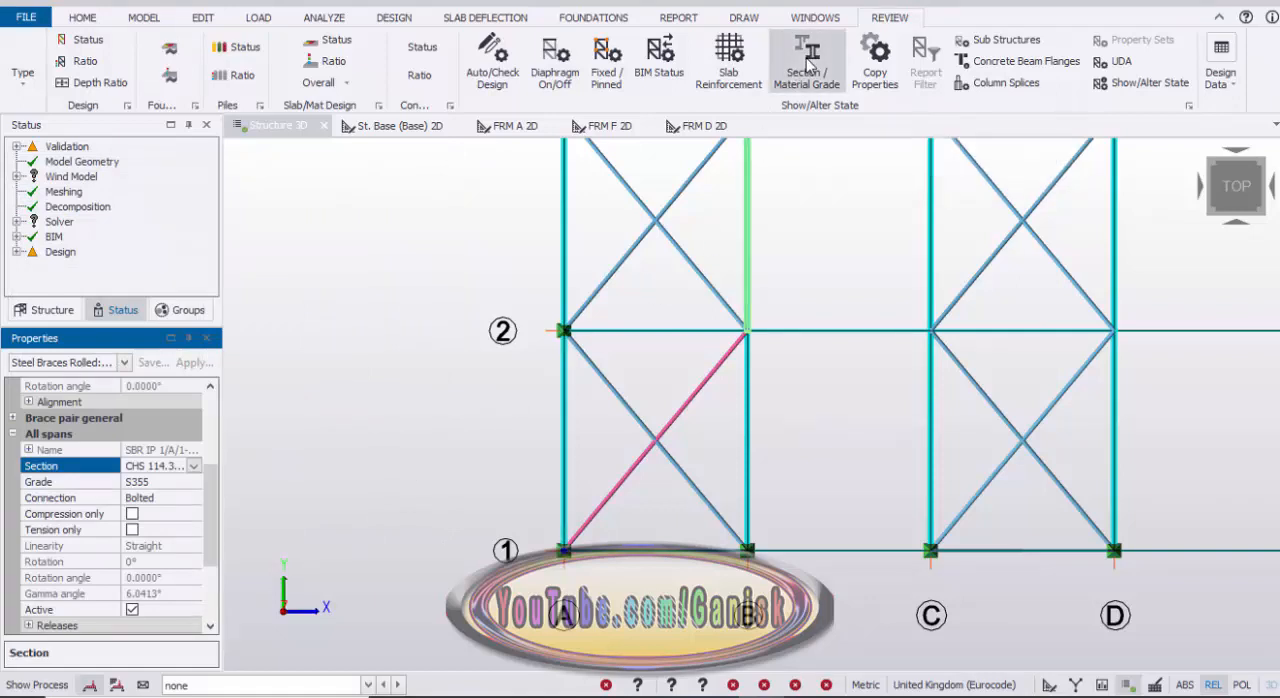
# Step: Copy the CHS 114.3x3.2 section from the roof brace A/1 to B/2 to all other roof braces in bays A–B, C–D and E–F
pyautogui.click(808, 76)
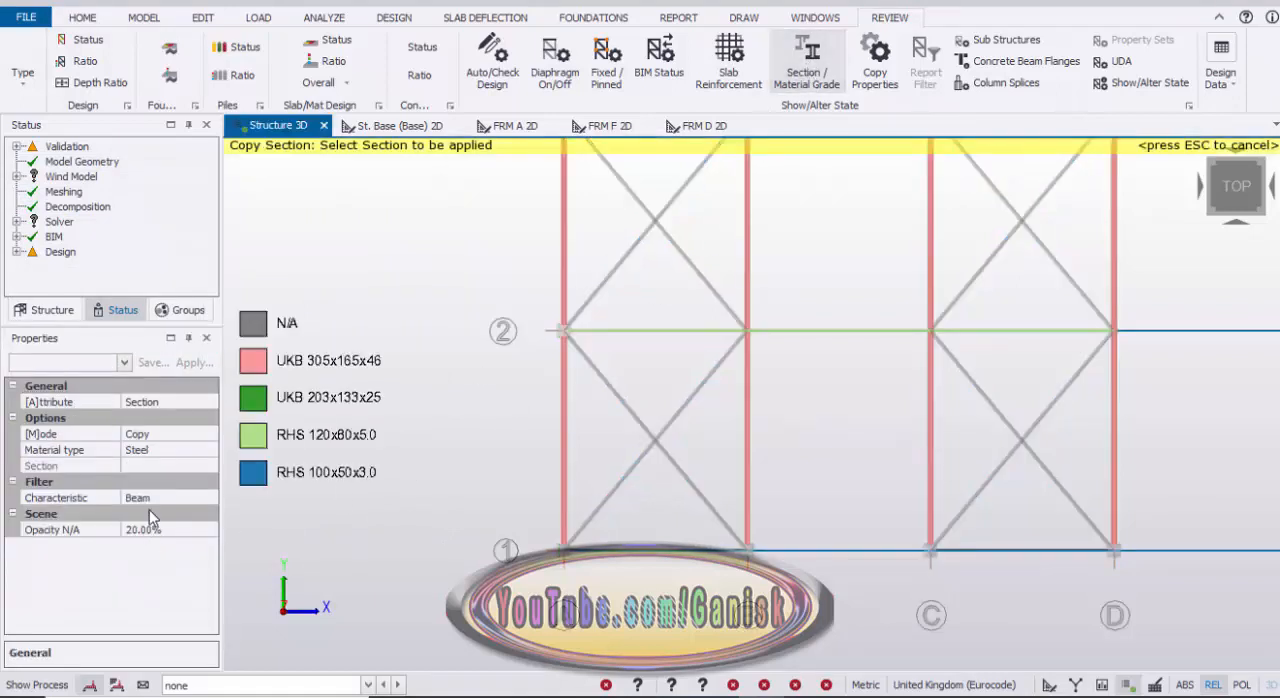
pyautogui.click(182, 499)
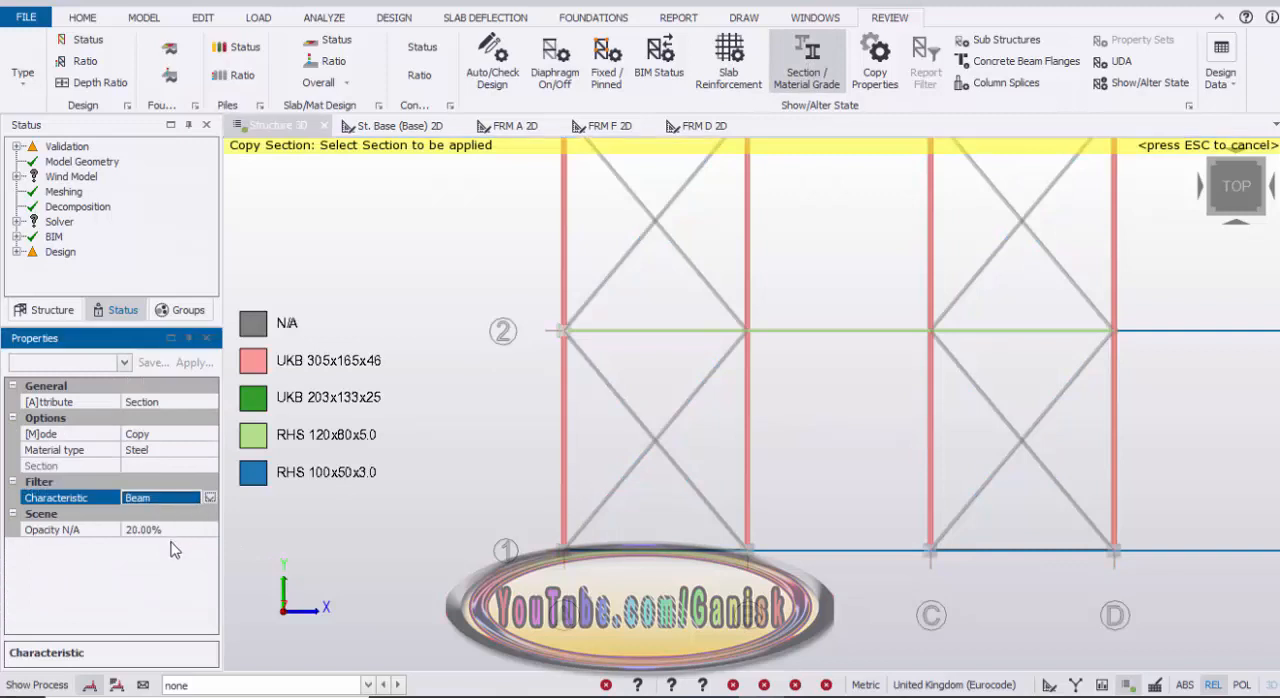
pyautogui.click(209, 499)
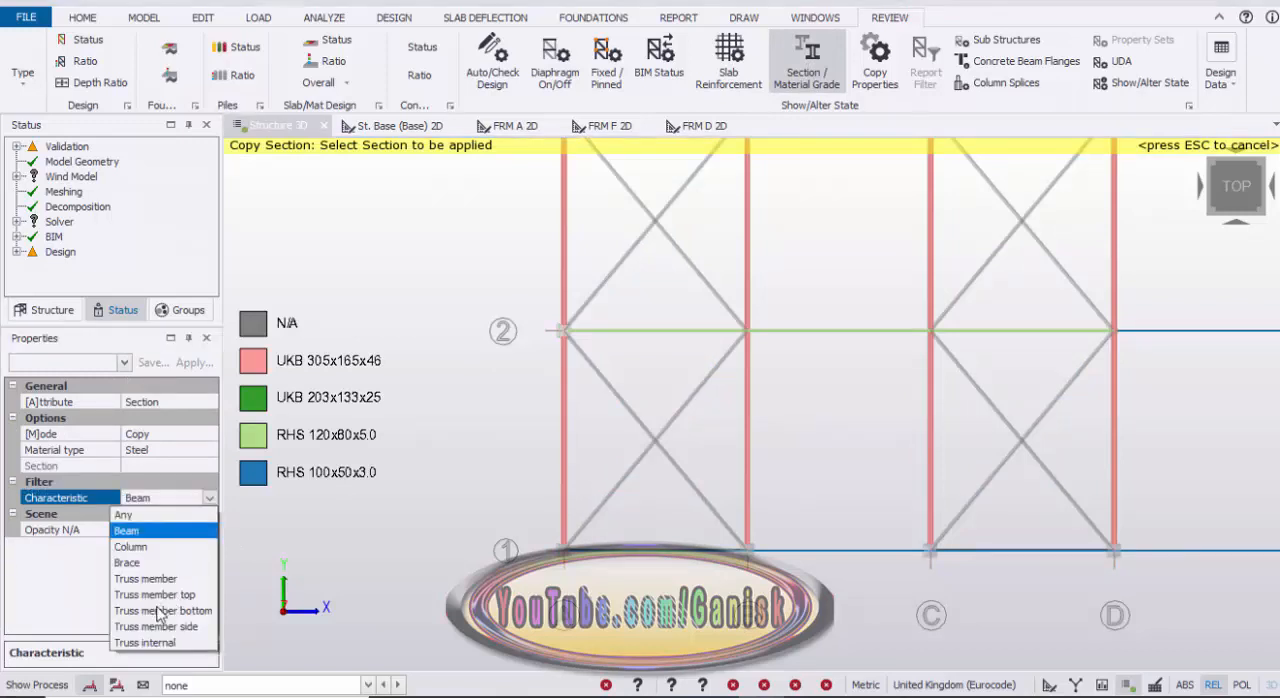
pyautogui.click(151, 563)
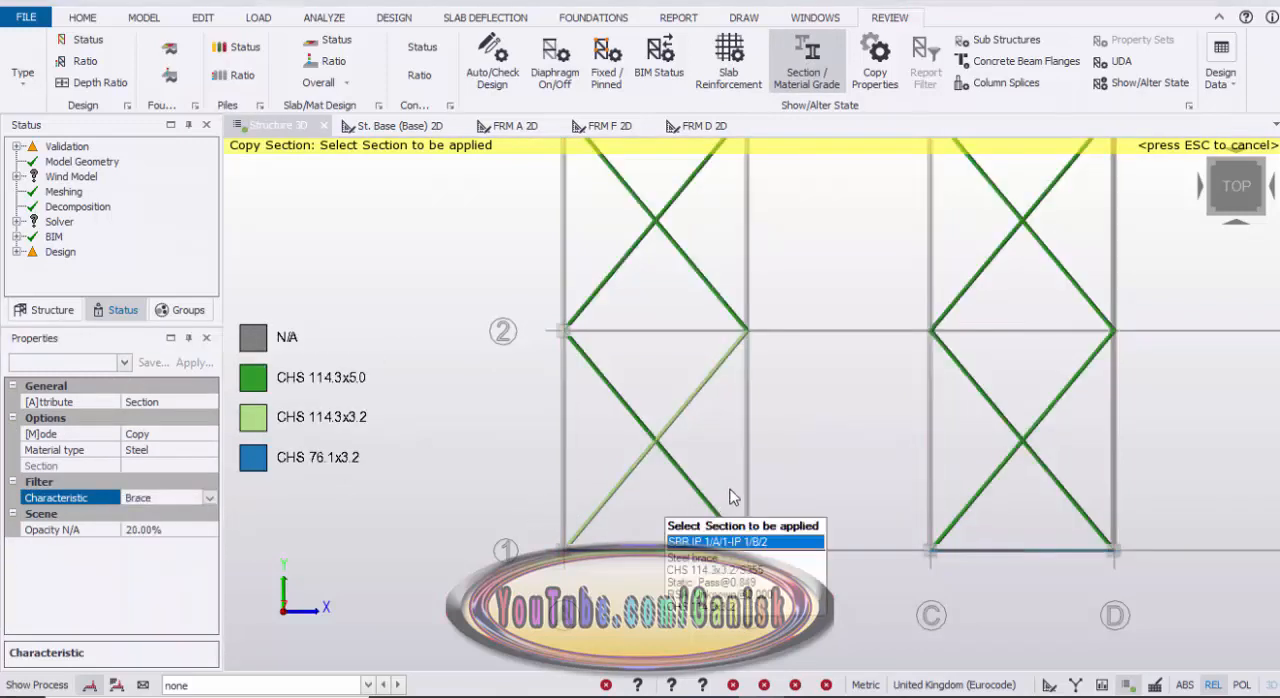
pyautogui.click(640, 482)
pyautogui.click(630, 484)
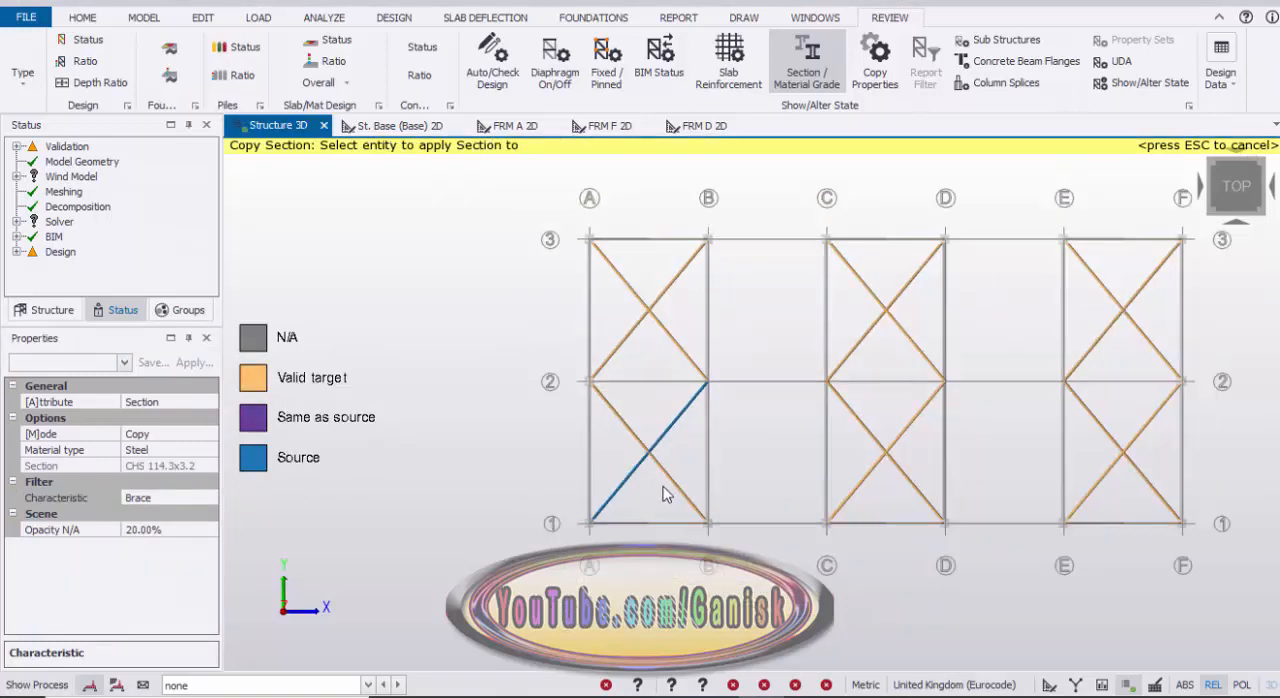
pyautogui.moveTo(672, 494); pyautogui.dragTo(630, 278)
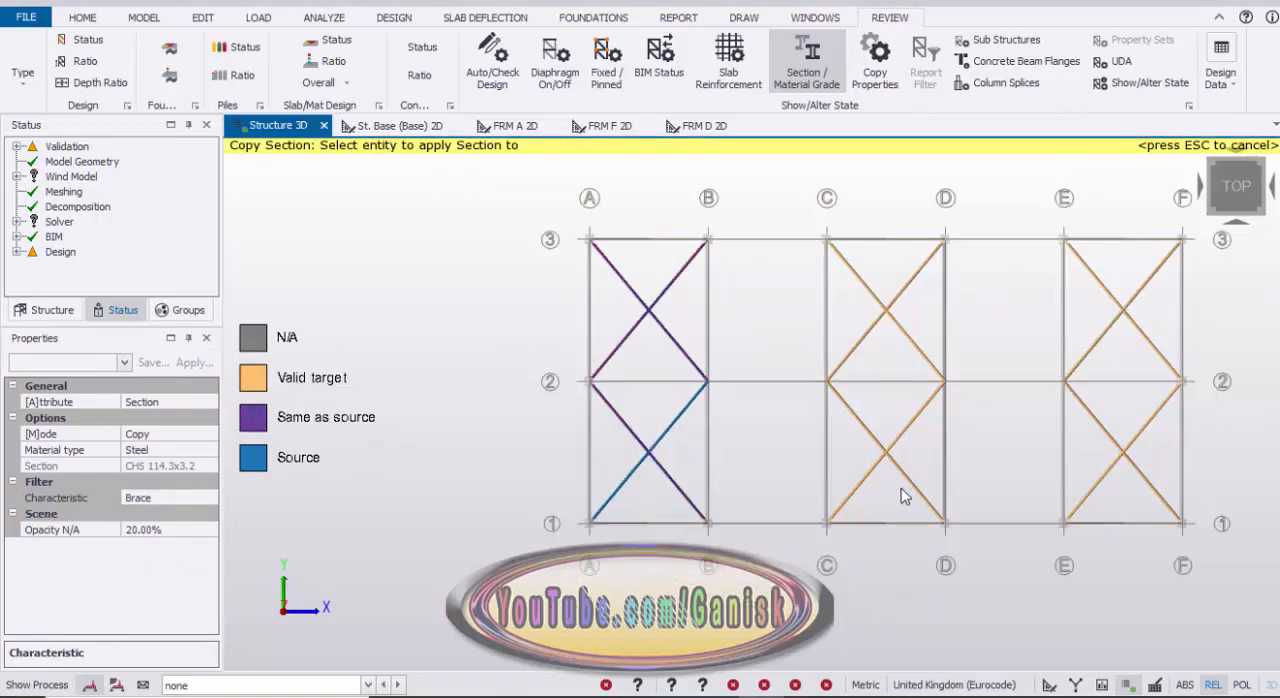
pyautogui.moveTo(904, 490); pyautogui.dragTo(882, 289)
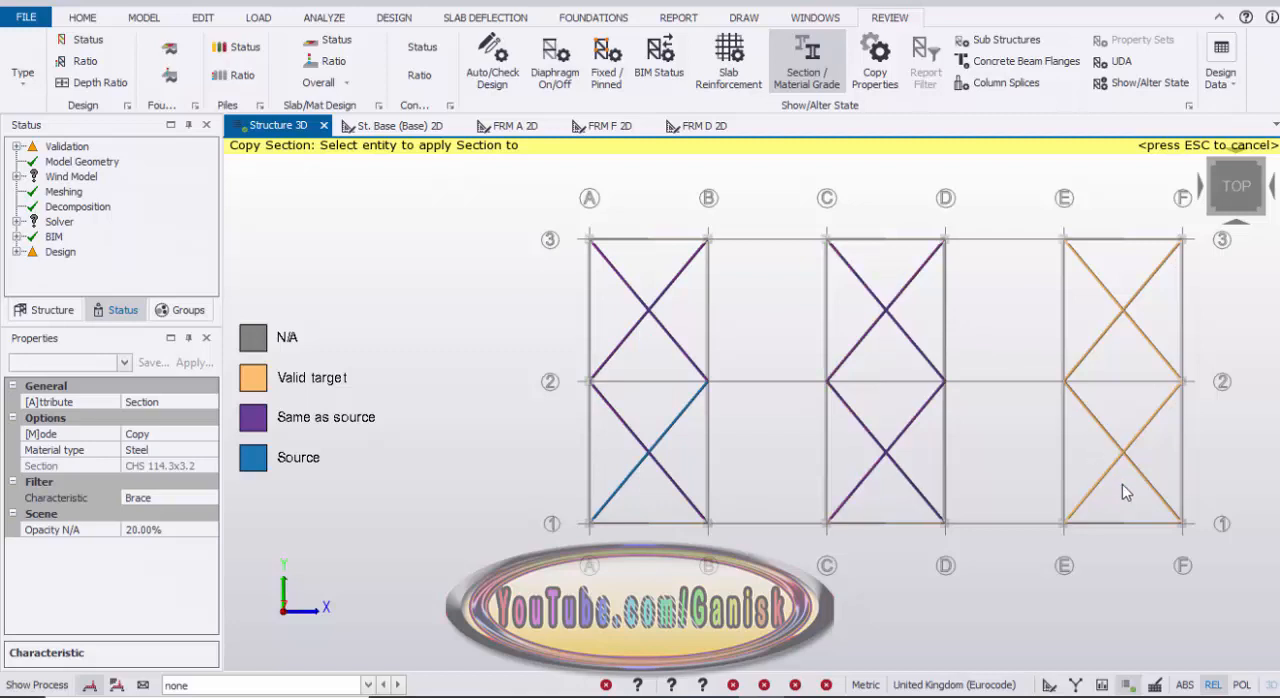
pyautogui.moveTo(1122, 486); pyautogui.dragTo(1106, 300)
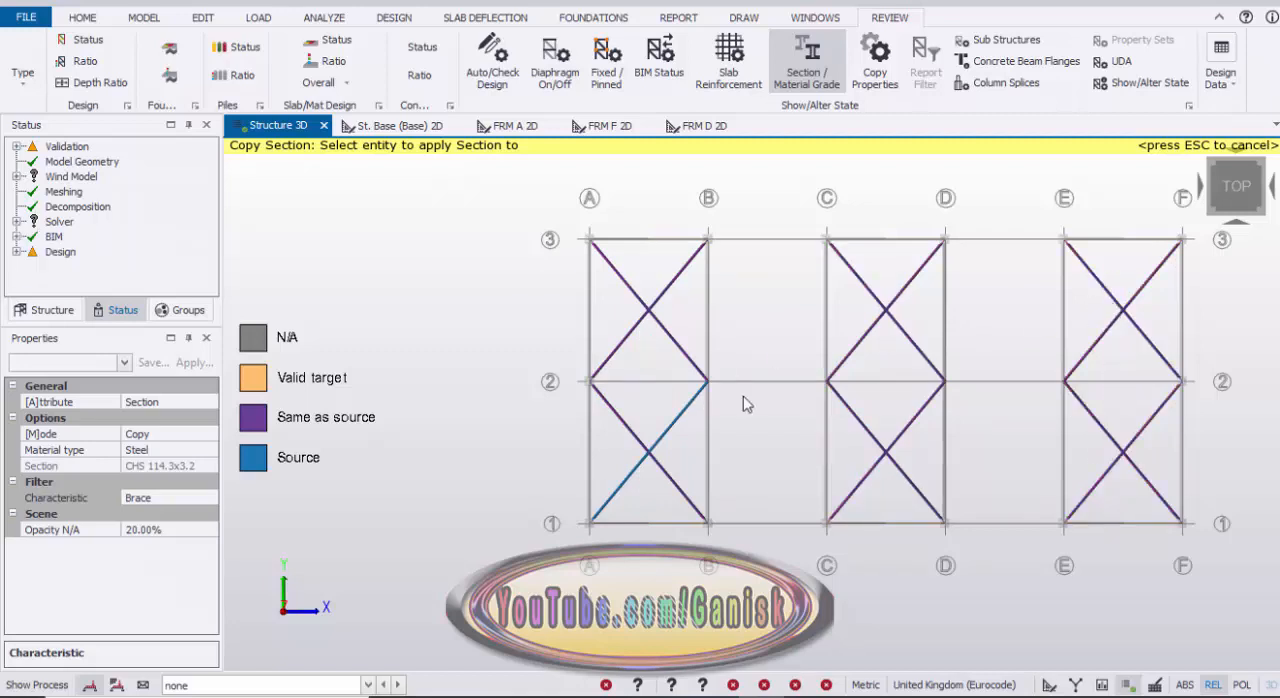
pyautogui.press('Escape')
pyautogui.press('Escape')
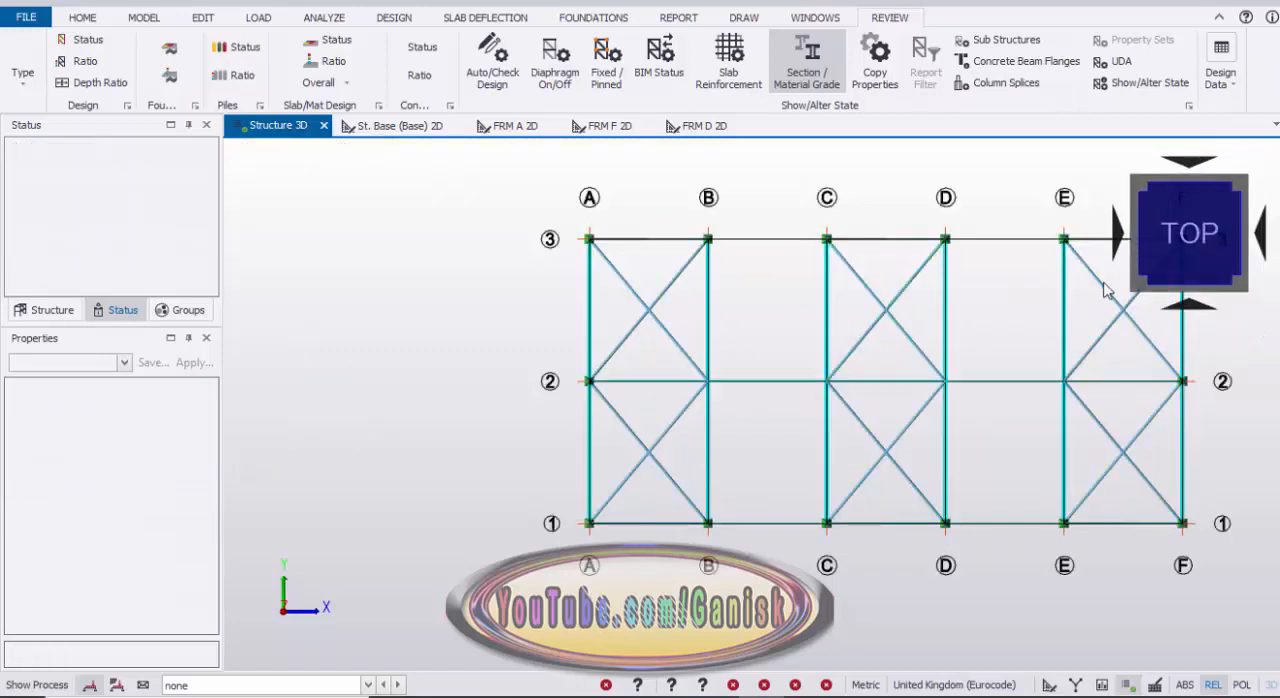
# Step: Return the model to a 3D view and run the static steel design again
pyautogui.click(1136, 290)
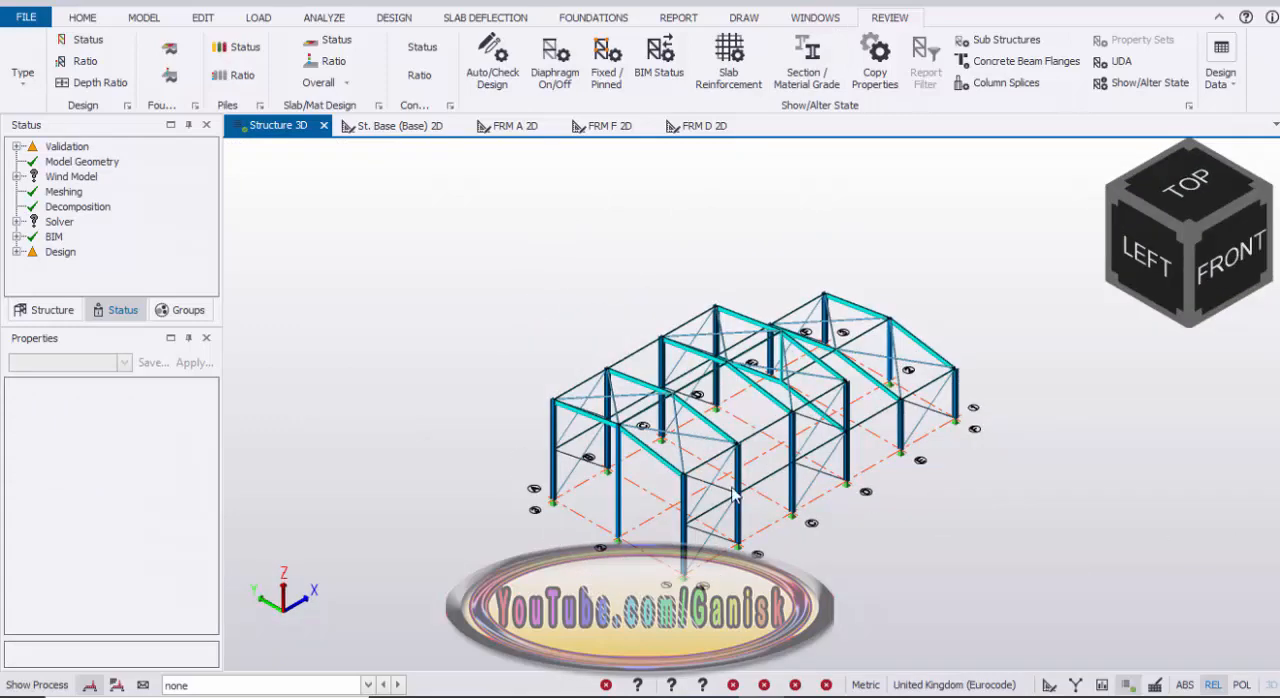
pyautogui.moveTo(915, 572); pyautogui.dragTo(871, 561, button='right')
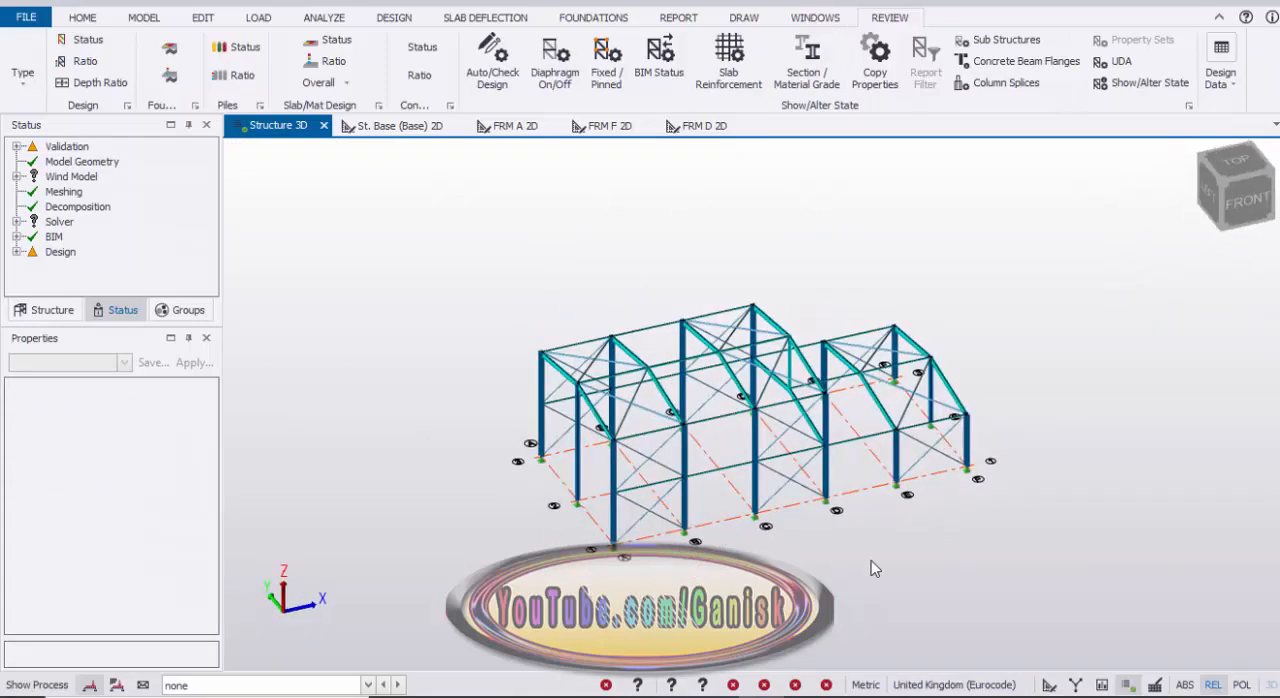
pyautogui.click(392, 17)
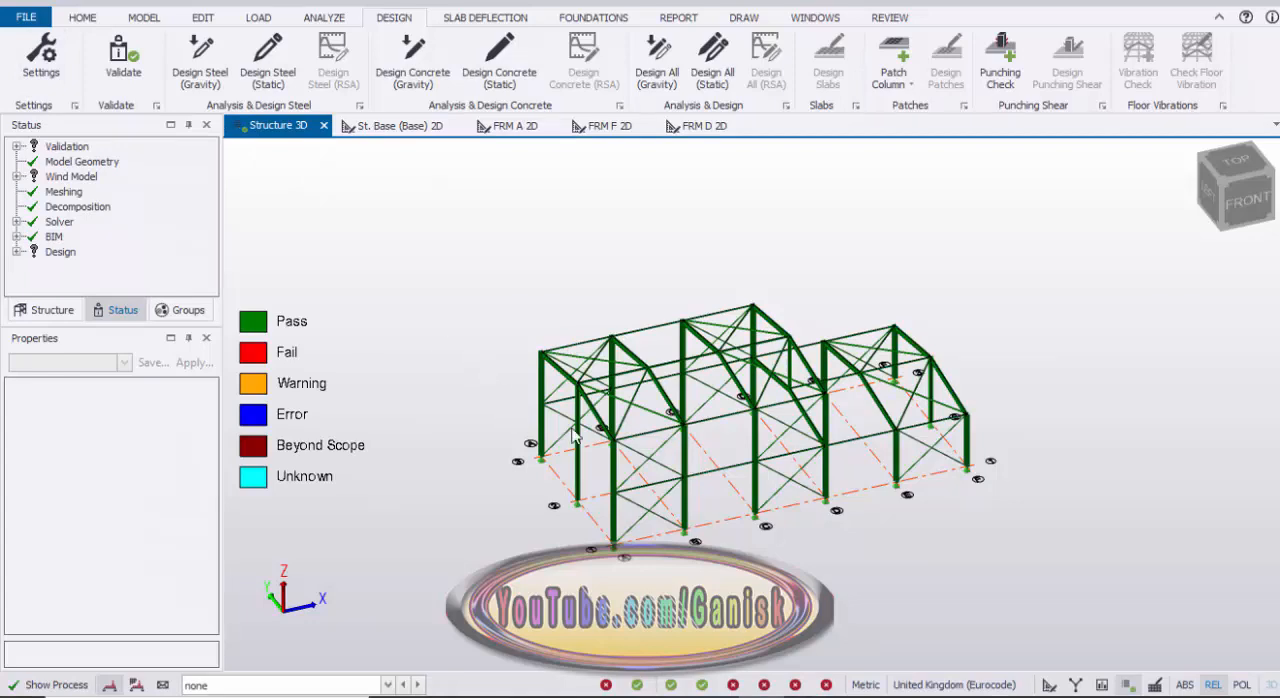
# Step: Examine the design status of the columns, rafters, beams and braces from several sides of the building
pyautogui.scroll(5, 573, 432)
pyautogui.scroll(-5, 594, 420)
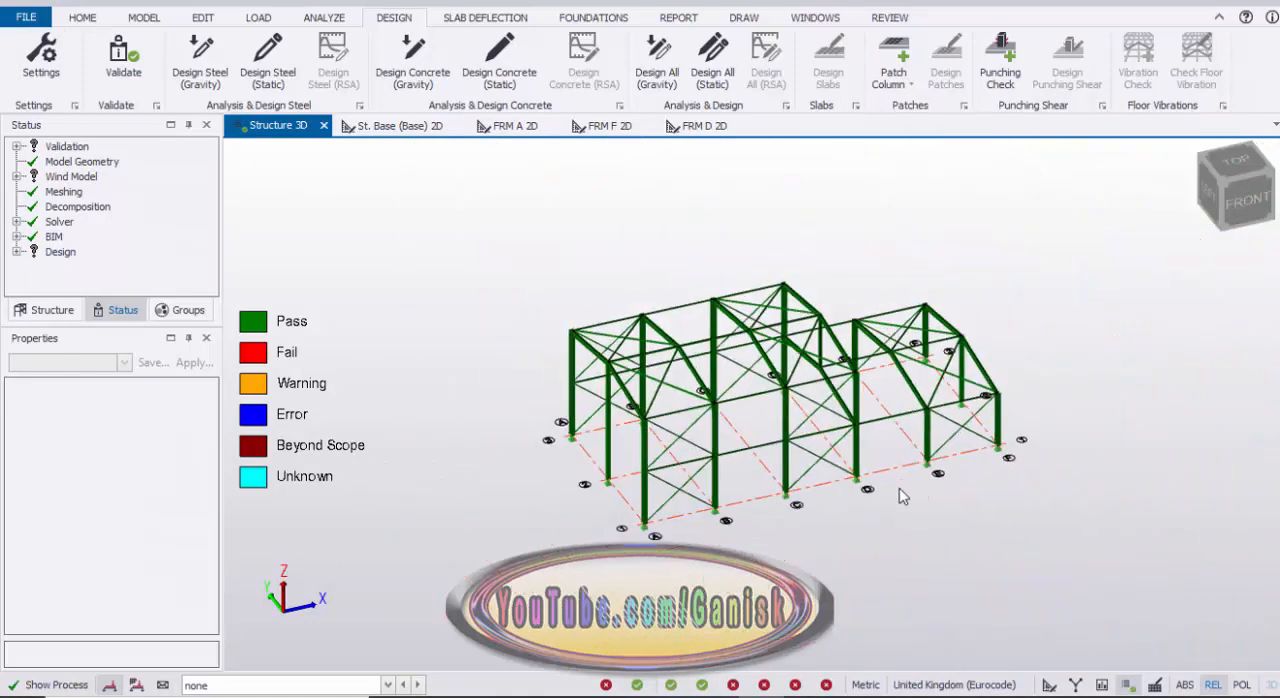
pyautogui.moveTo(899, 489); pyautogui.dragTo(735, 520, button='right')
pyautogui.scroll(5, 735, 460)
pyautogui.scroll(-6, 740, 461)
pyautogui.scroll(3, 735, 522)
pyautogui.scroll(-5, 750, 512)
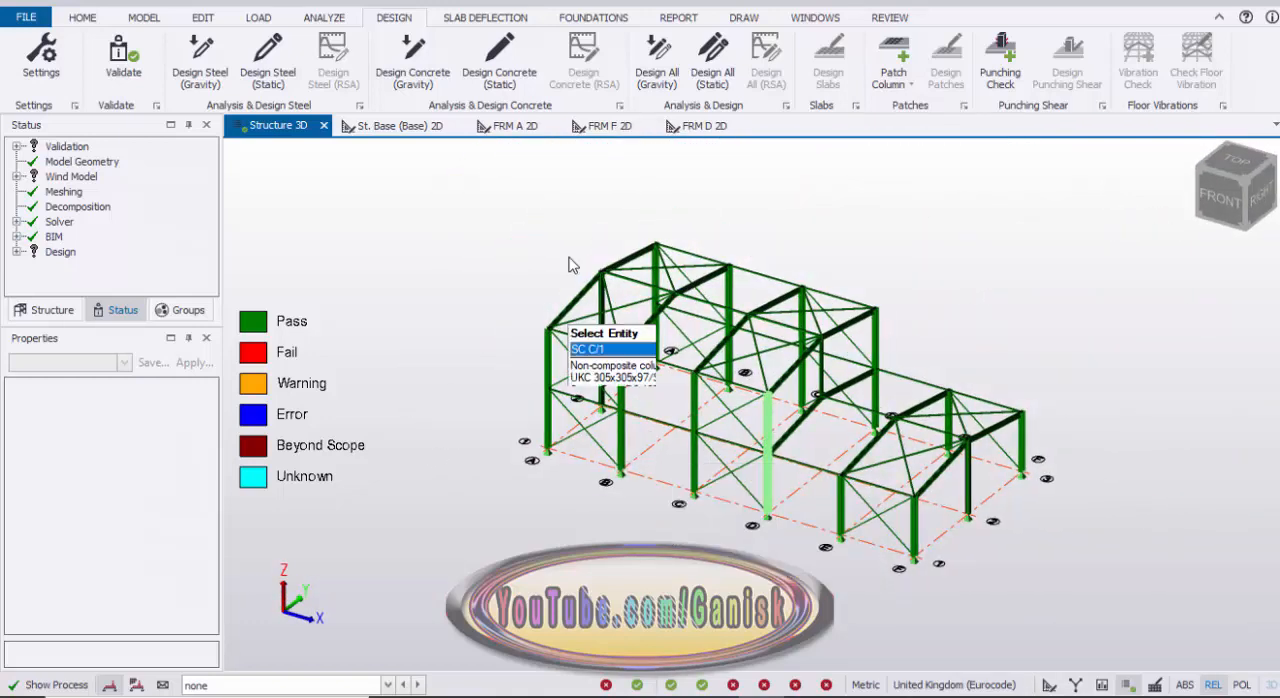
pyautogui.scroll(5, 878, 476)
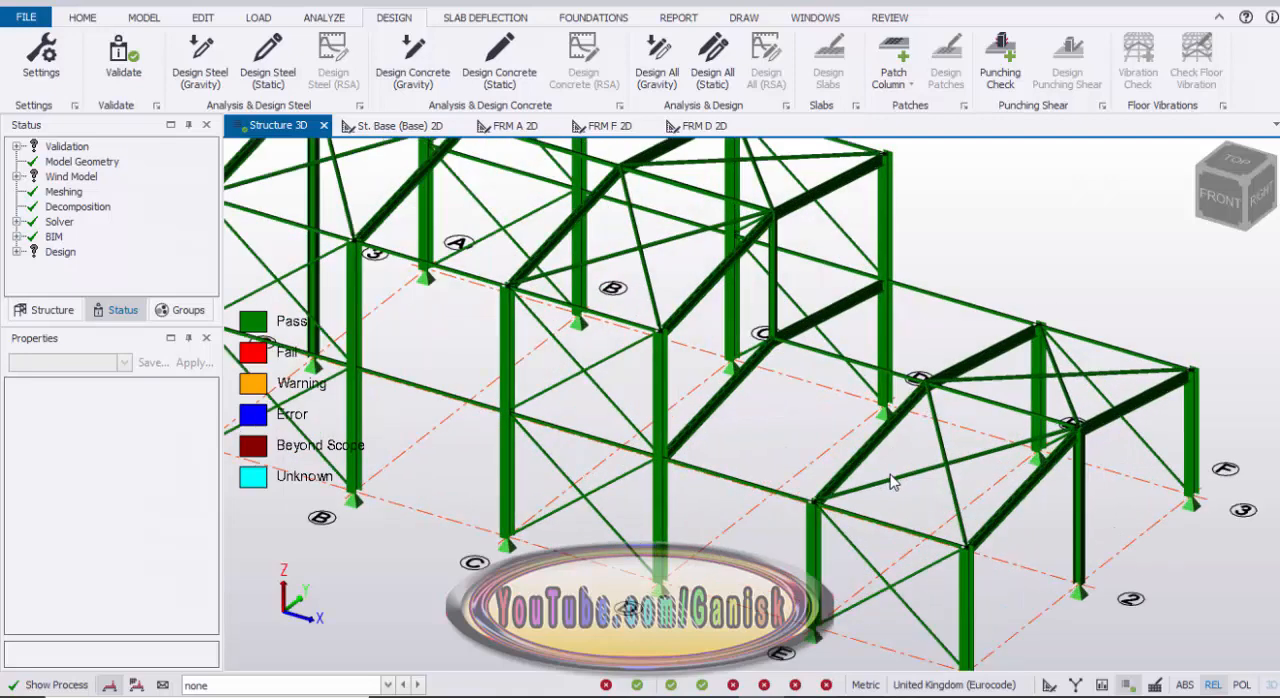
pyautogui.scroll(-5, 893, 482)
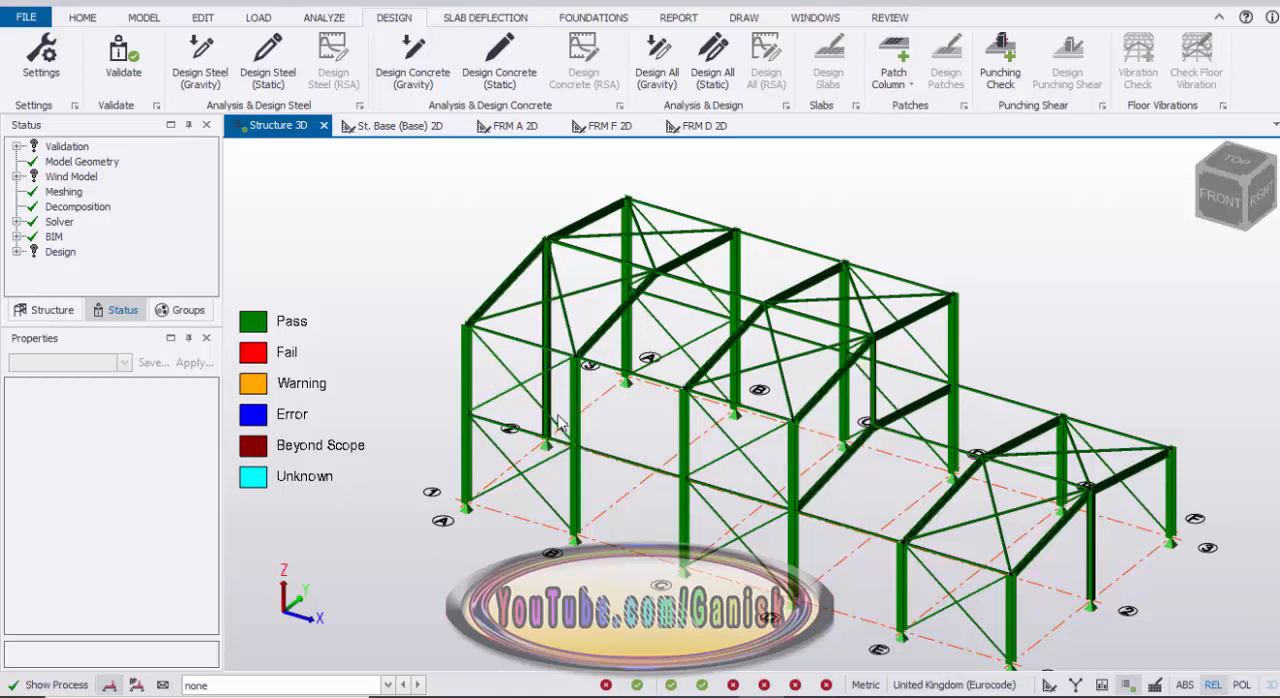
pyautogui.moveTo(557, 415); pyautogui.dragTo(505, 394, button='middle')
# Step: Generate the Material Listing report and view its steel mass and surface area tables
pyautogui.click(690, 20)
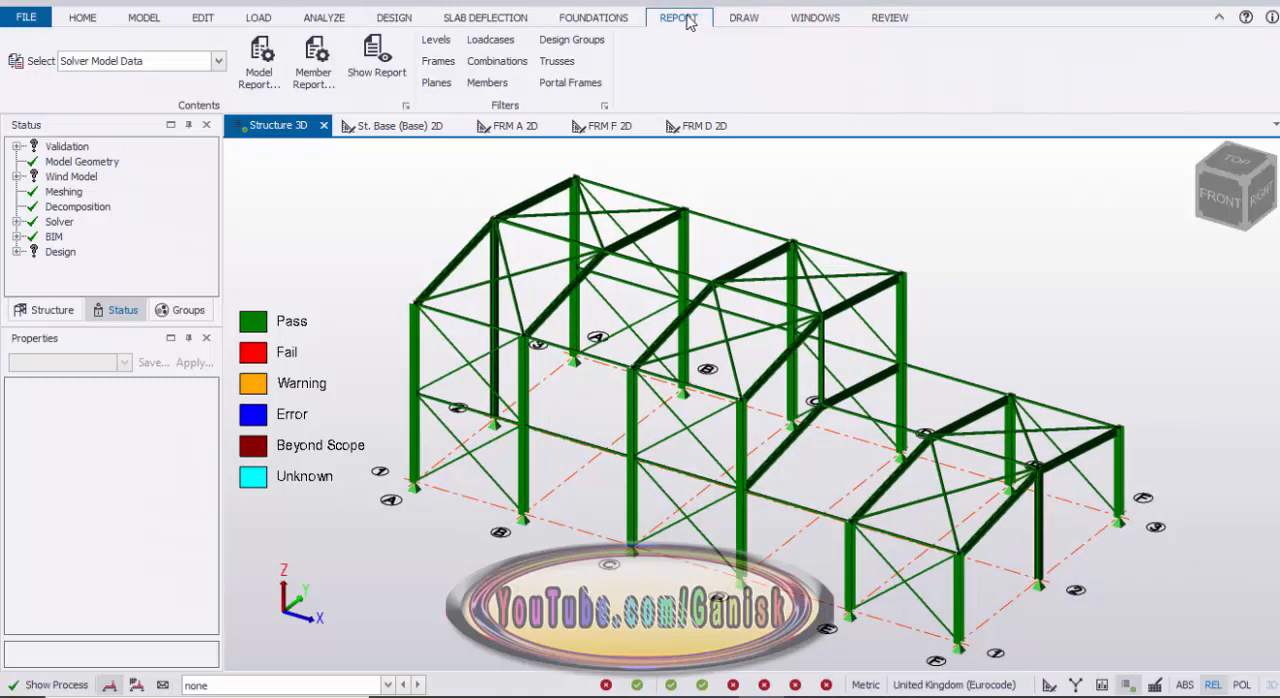
pyautogui.click(219, 62)
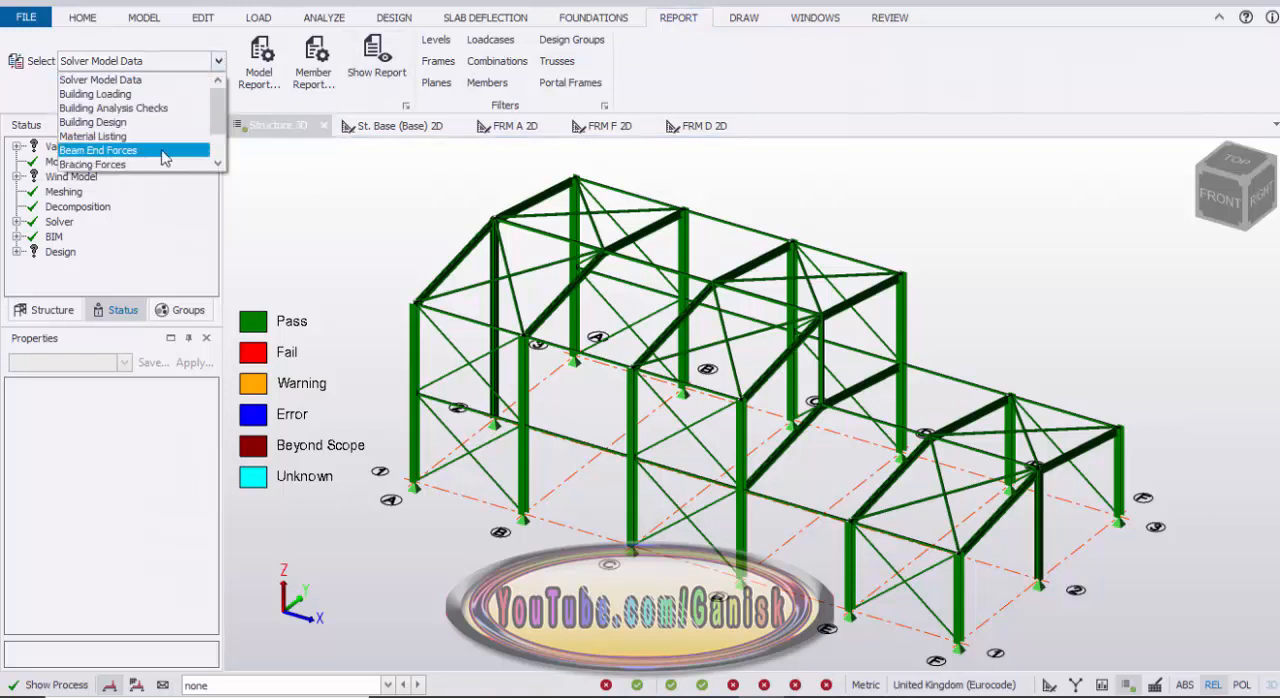
pyautogui.click(135, 136)
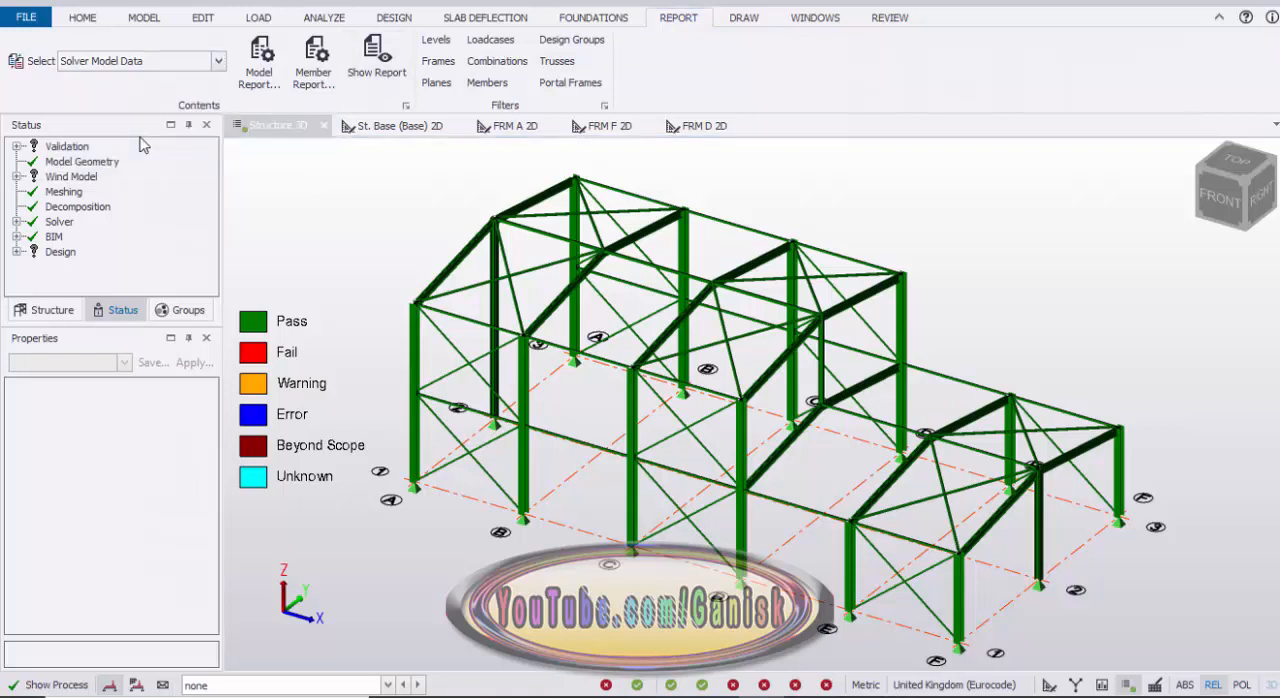
pyautogui.click(376, 62)
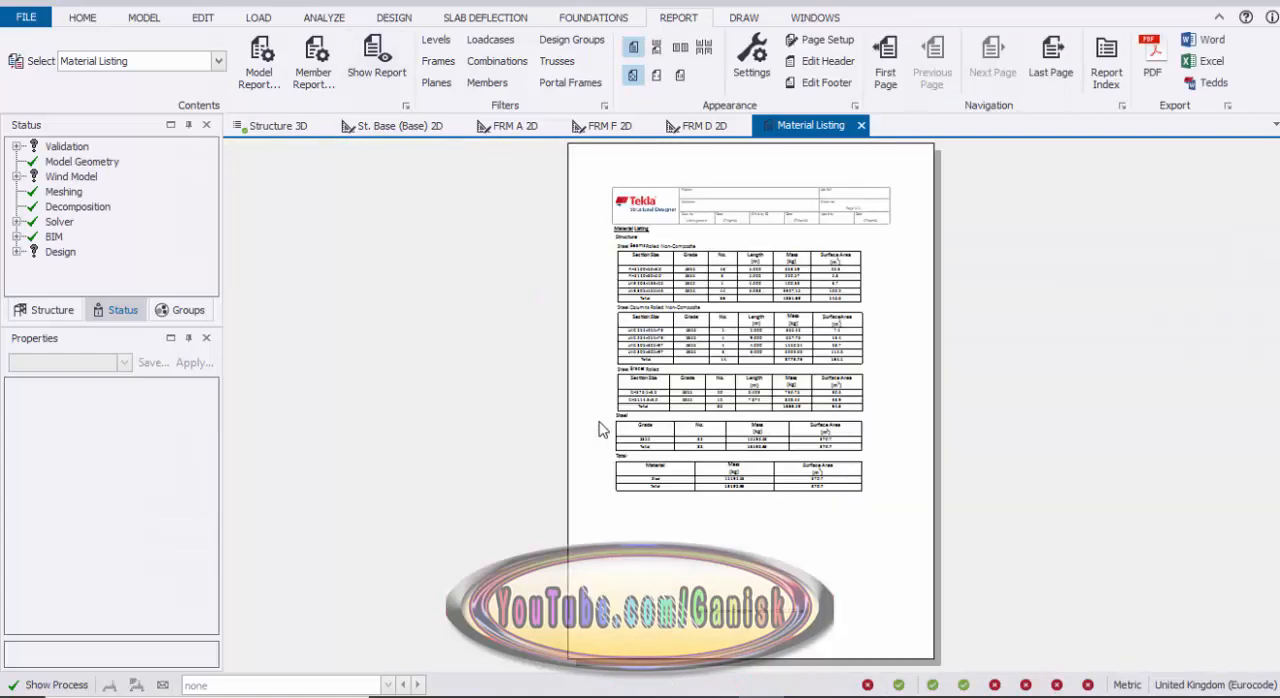
pyautogui.keyDown('ctrl'); pyautogui.scroll(5, 810, 558); pyautogui.keyUp('ctrl')
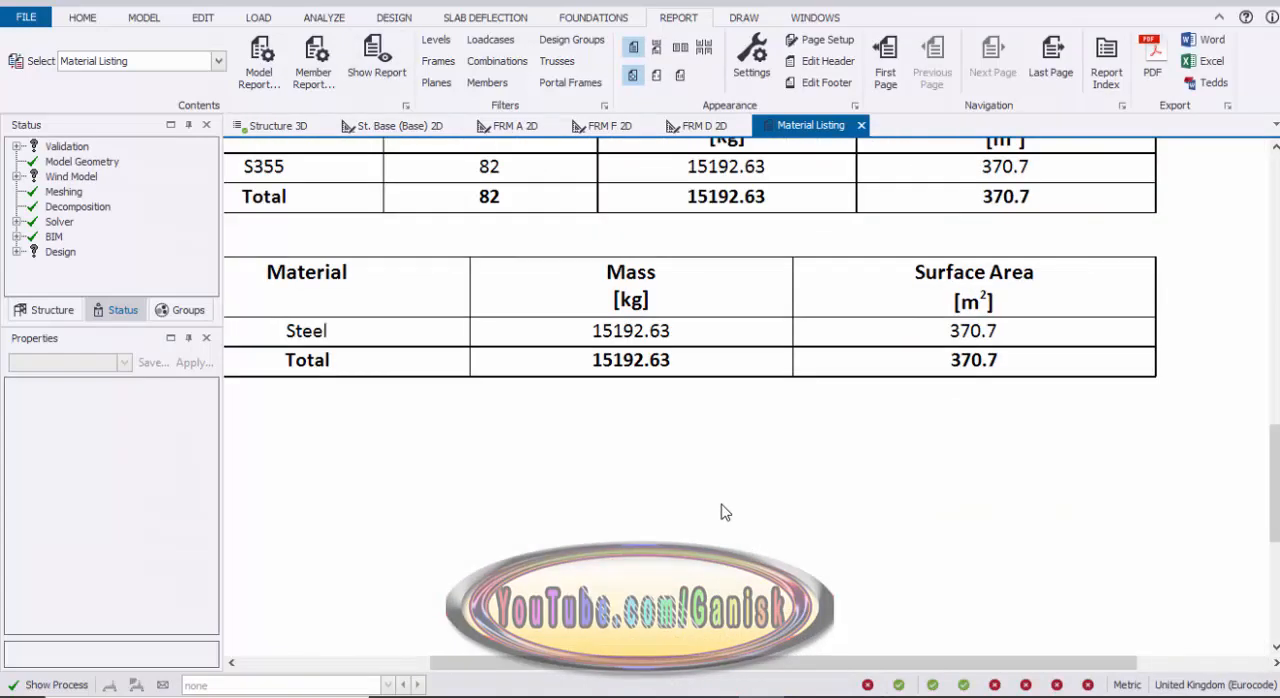
pyautogui.keyDown('ctrl'); pyautogui.scroll(1, 665, 405); pyautogui.keyUp('ctrl')
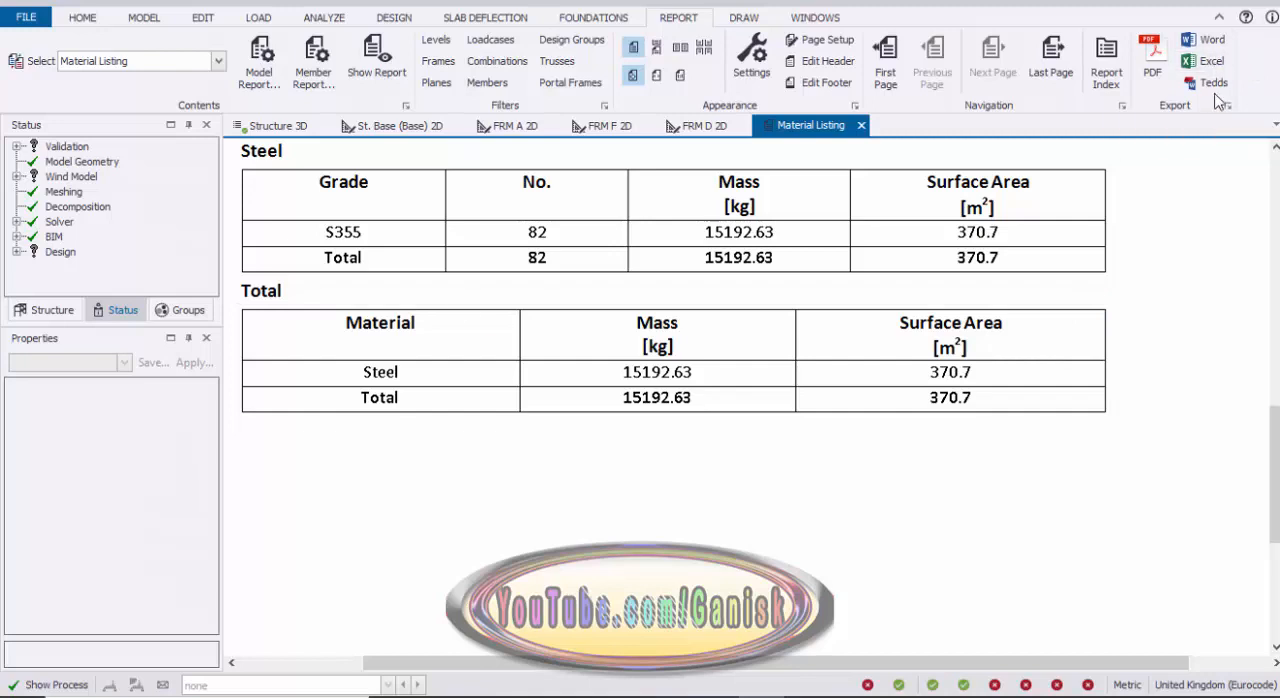
# Step: Export the Material Listing to Excel and review the beam, column, brace and total steel quantities
pyautogui.click(729, 418)
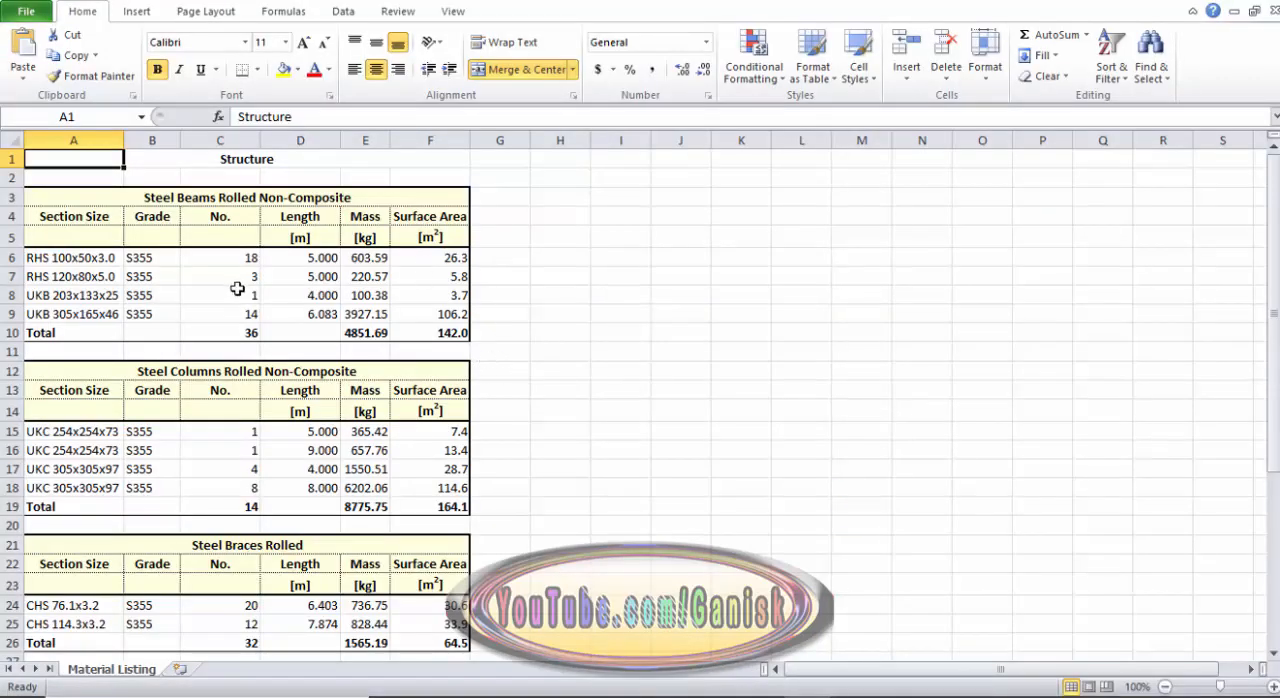
pyautogui.scroll(-2, 205, 315)
pyautogui.scroll(2, 112, 288)
pyautogui.scroll(-7, 100, 315)
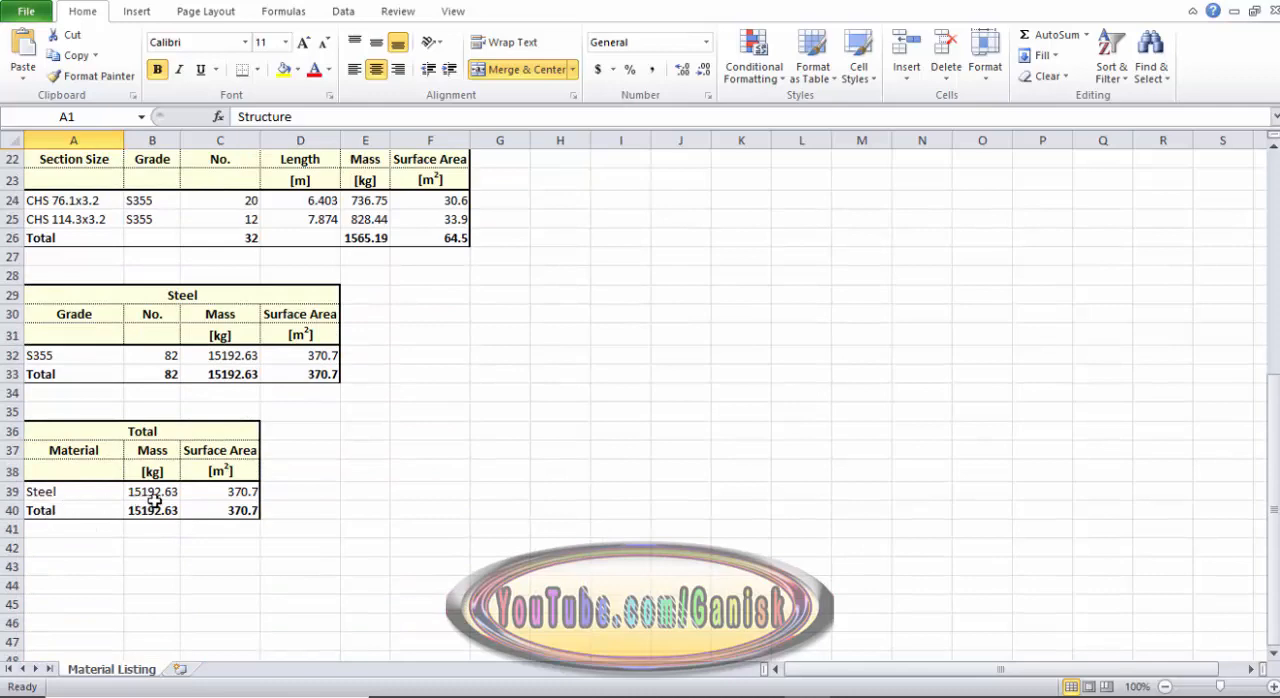
pyautogui.scroll(4, 160, 503)
pyautogui.scroll(2, 166, 480)
pyautogui.scroll(-2, 175, 465)
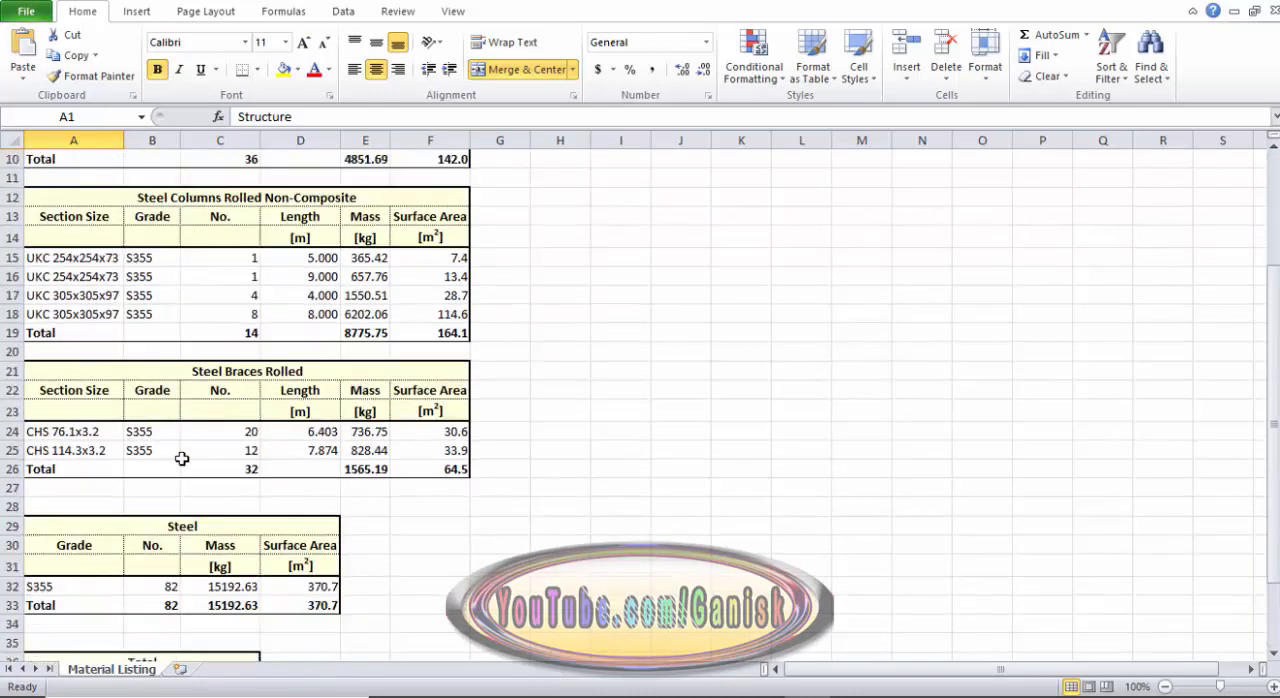
pyautogui.scroll(2, 195, 400)
pyautogui.scroll(1, 200, 344)
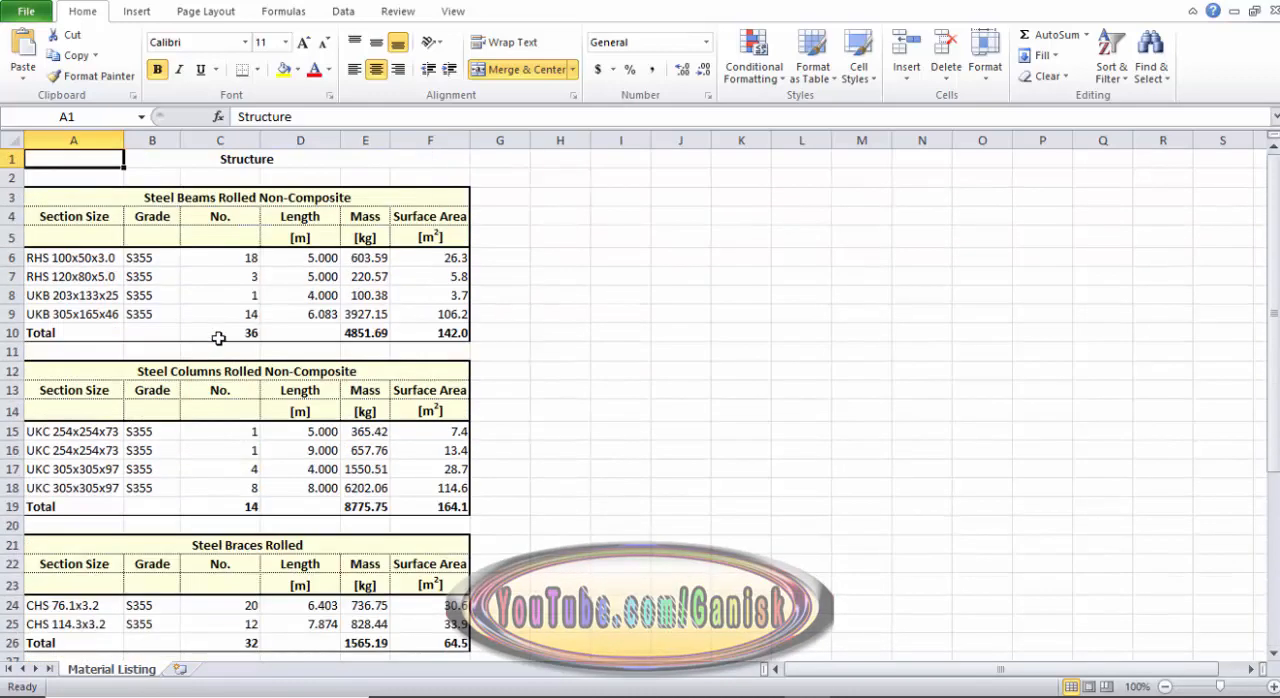
# Step: Switch back to Tekla Structural Designer and close the Material Listing report
pyautogui.click(758, 688)
pyautogui.scroll(5, 675, 477)
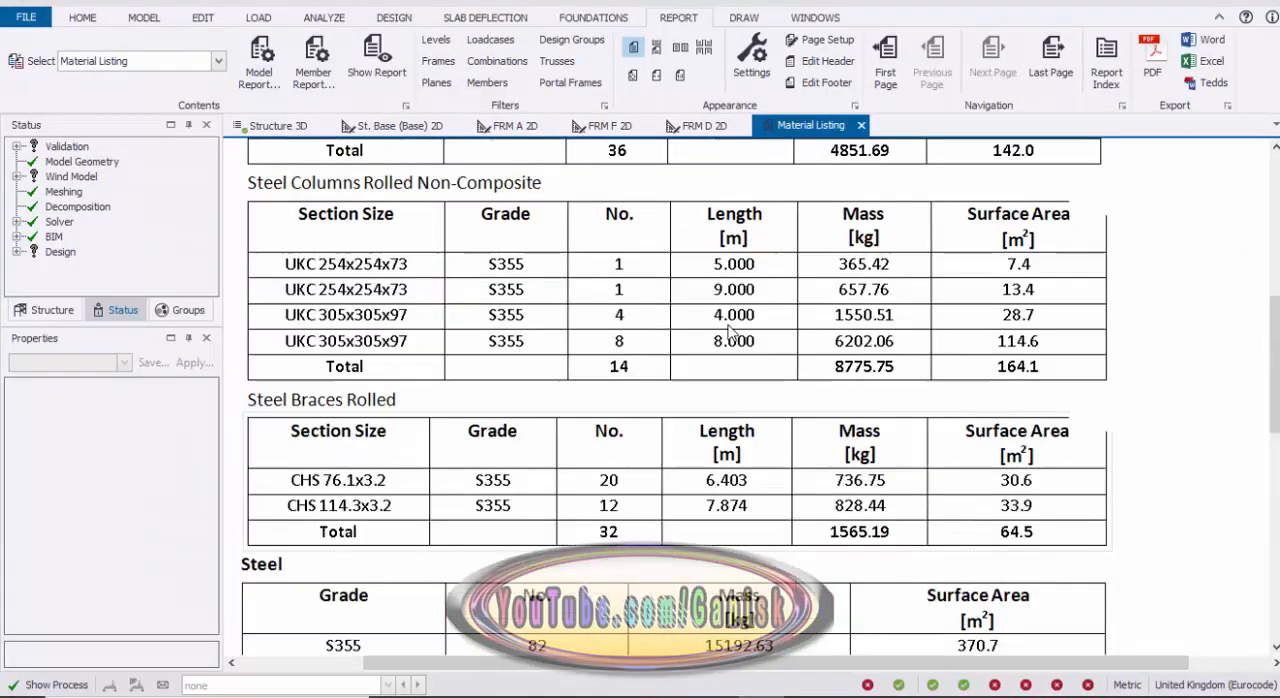
pyautogui.click(861, 125)
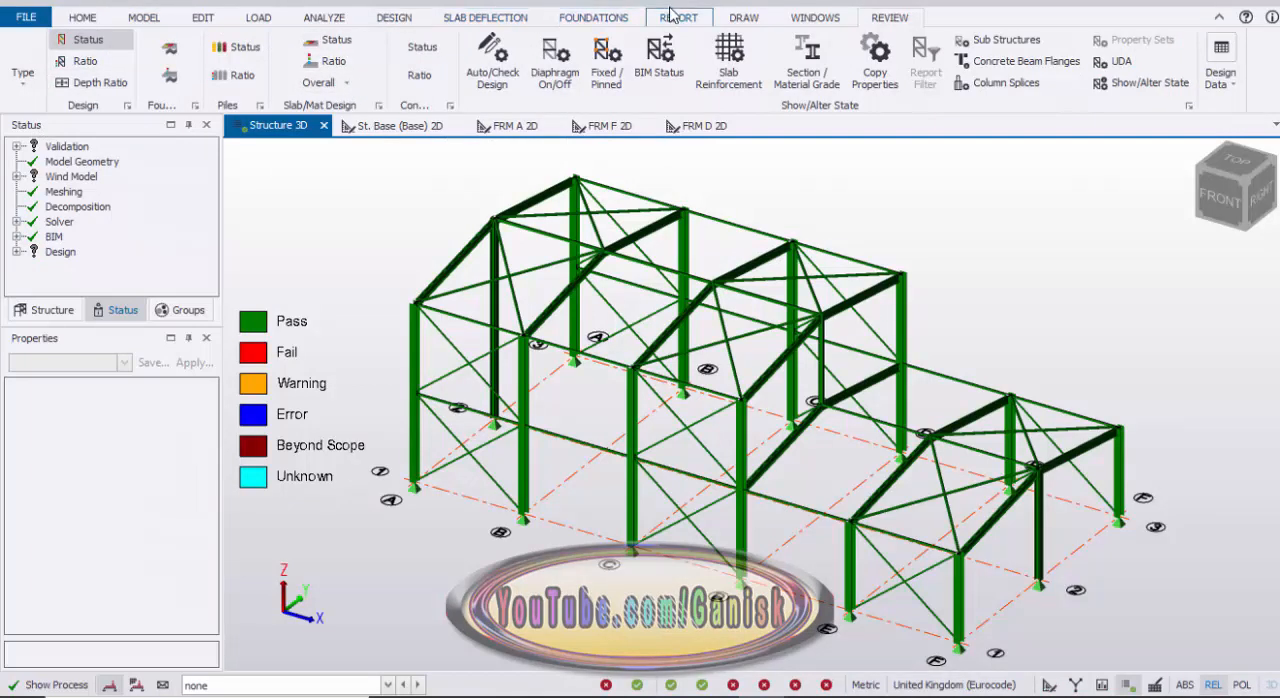
# Step: Generate the Foundation Reactions report and view the support reactions for each load combination
pyautogui.click(675, 17)
pyautogui.click(217, 61)
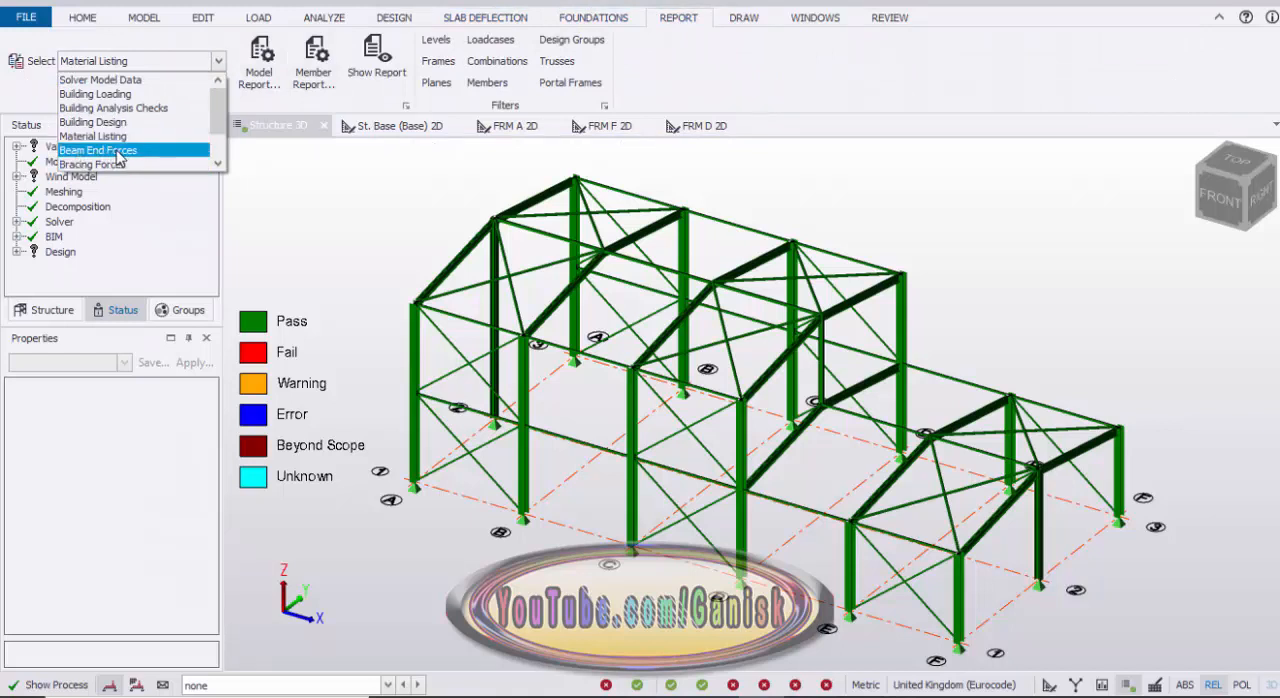
pyautogui.scroll(-1, 118, 166)
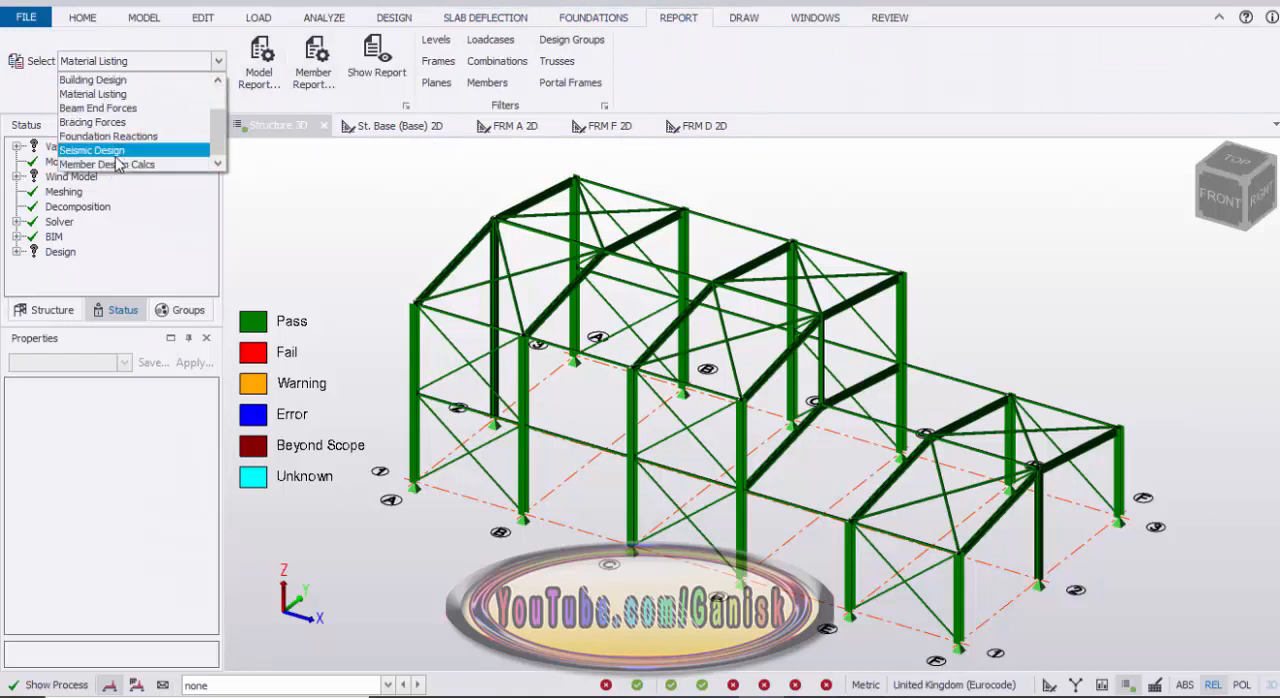
pyautogui.scroll(1, 112, 160)
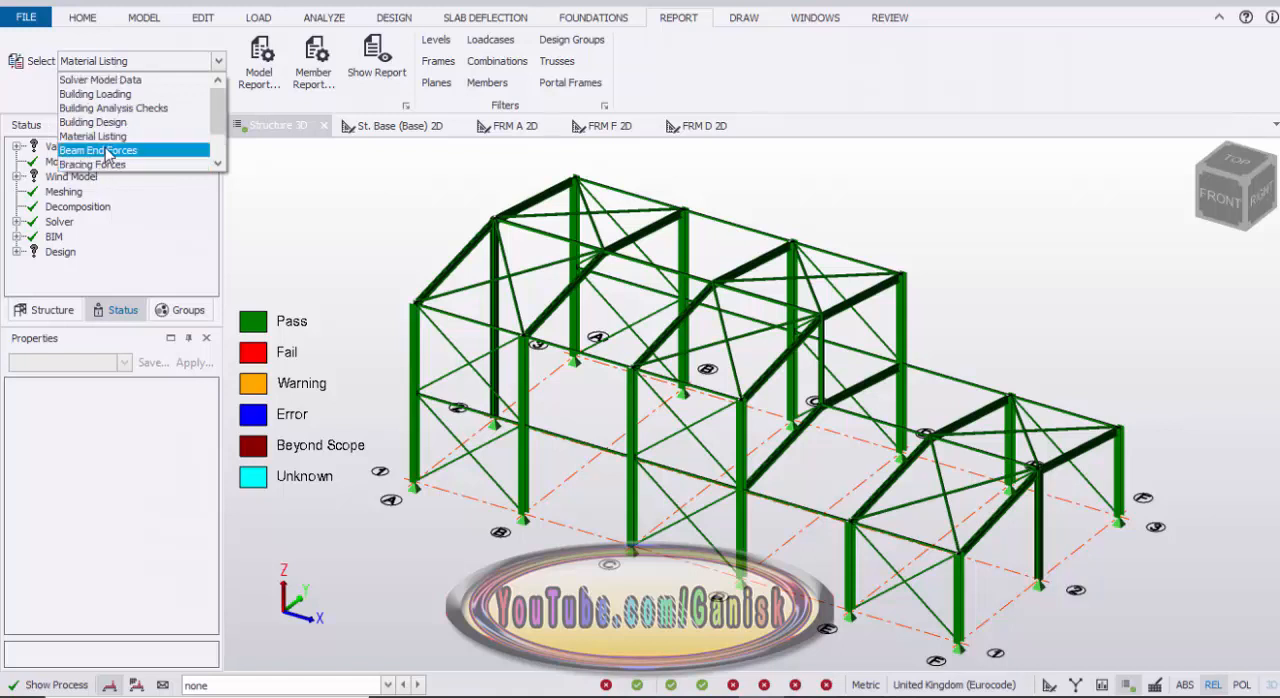
pyautogui.scroll(-1, 165, 145)
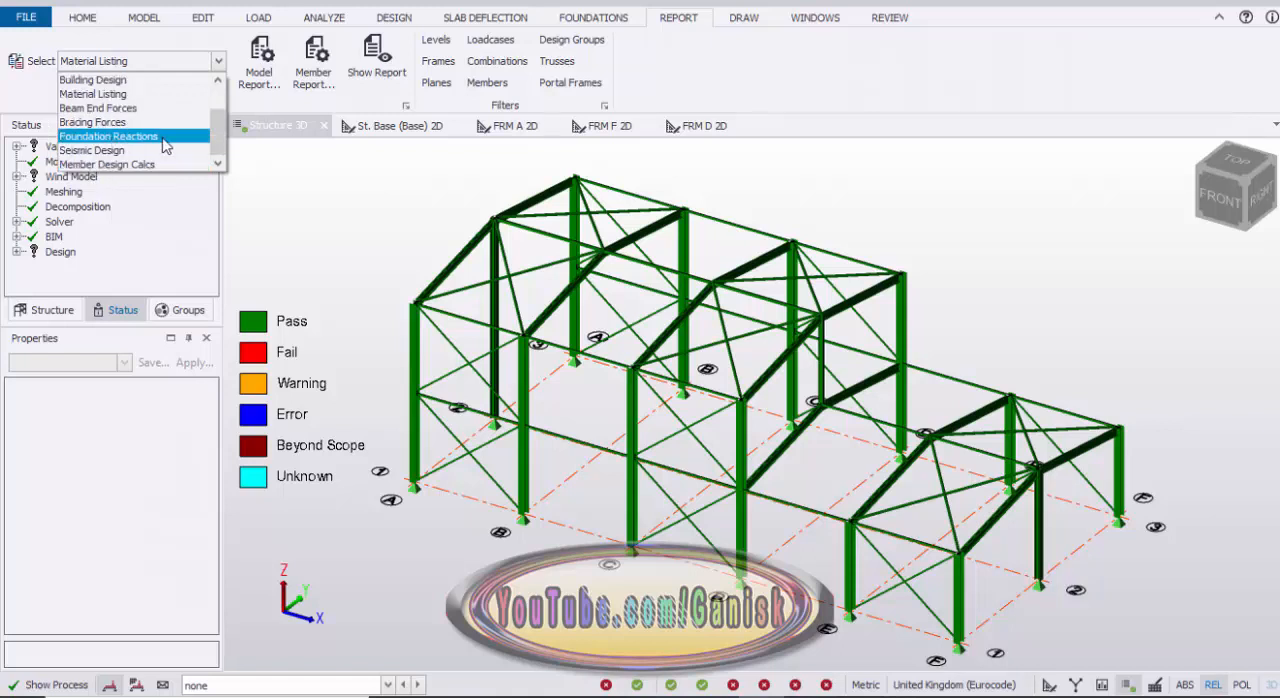
pyautogui.click(97, 140)
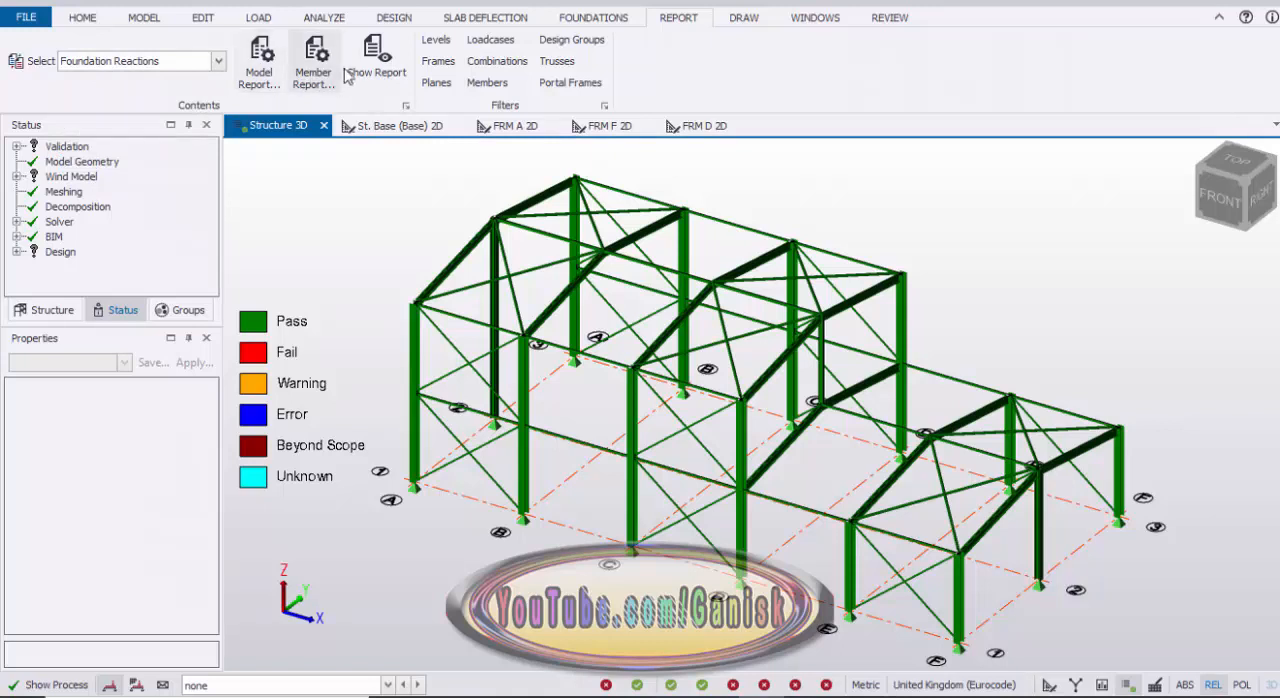
pyautogui.click(374, 72)
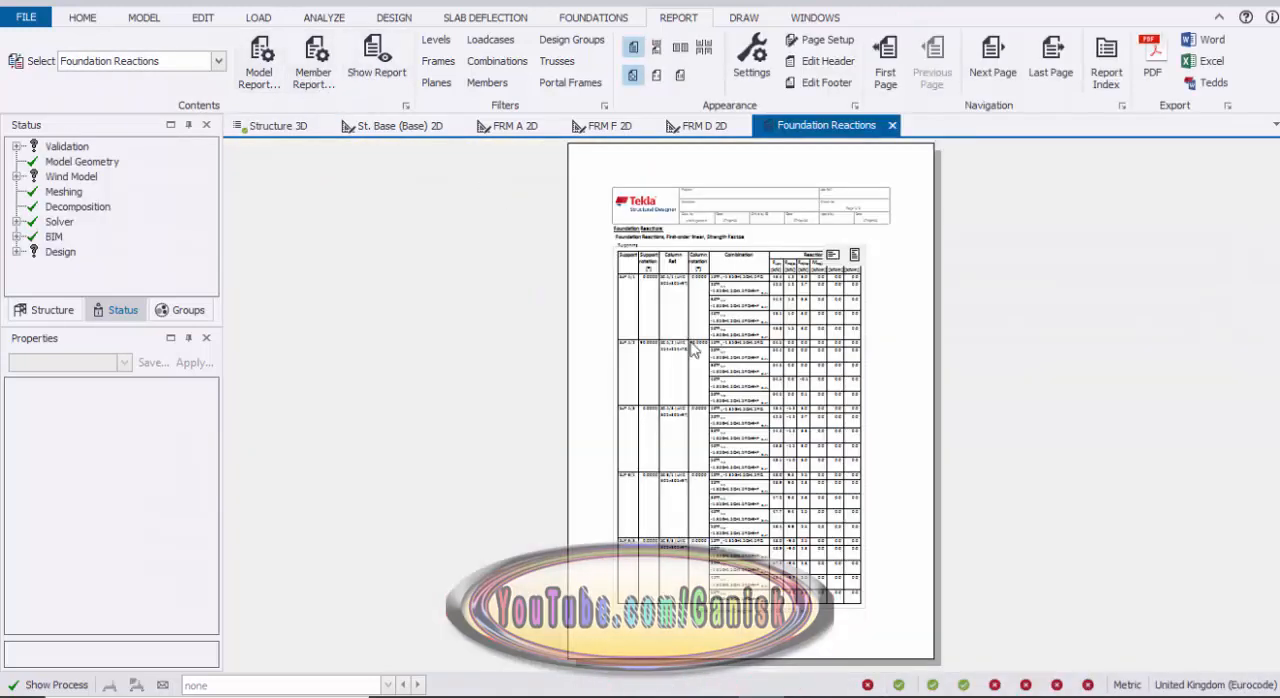
pyautogui.keyDown('ctrl'); pyautogui.scroll(3, 726, 483); pyautogui.keyUp('ctrl')
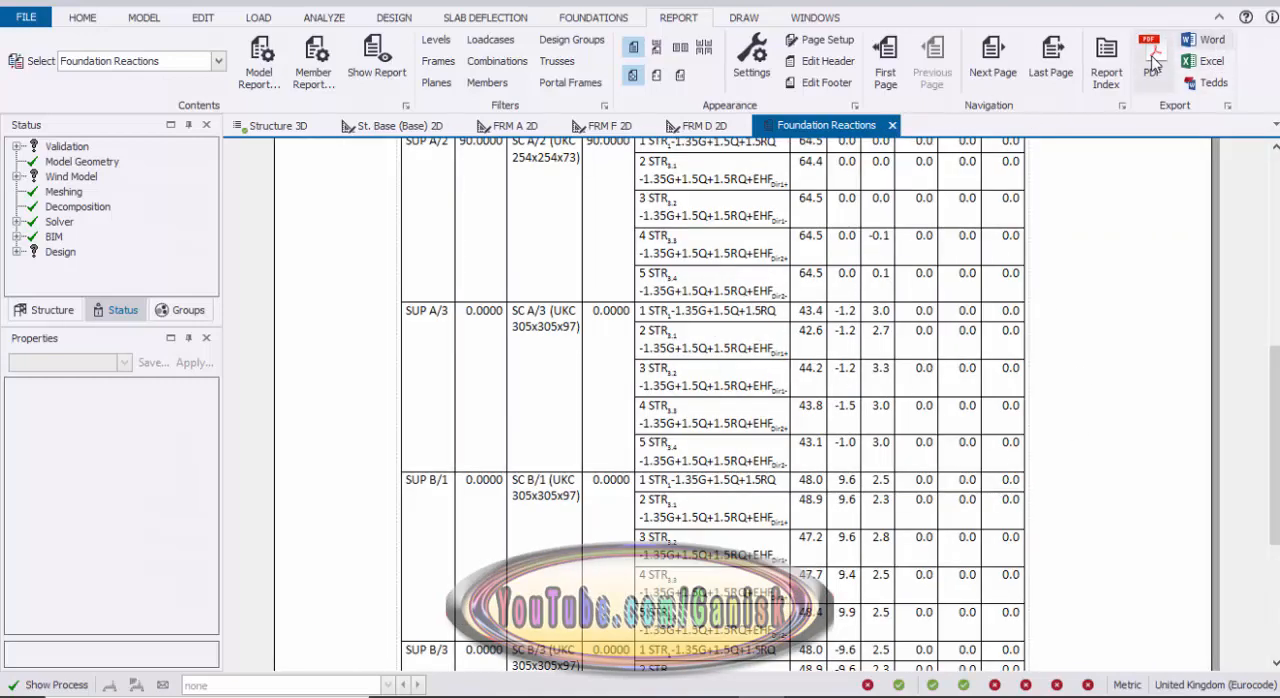
# Step: Close the Foundation Reactions report and switch the Structure 3D window to the results view
pyautogui.click(893, 125)
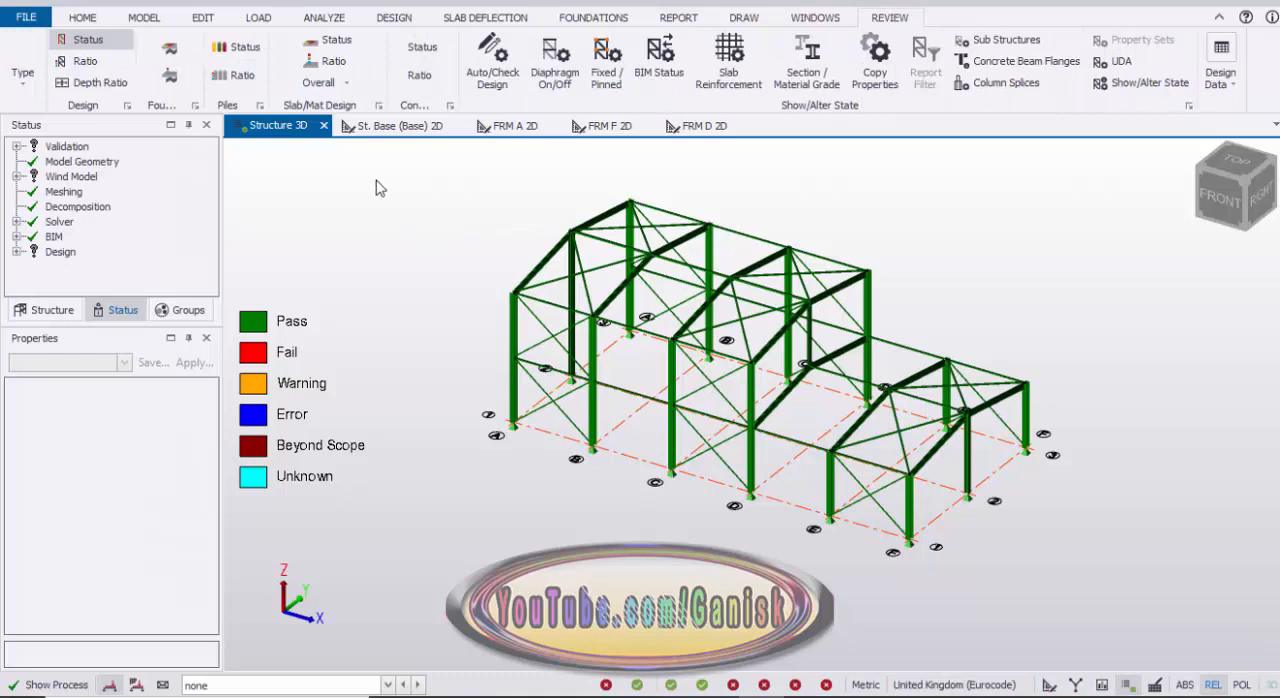
pyautogui.rightClick(281, 132)
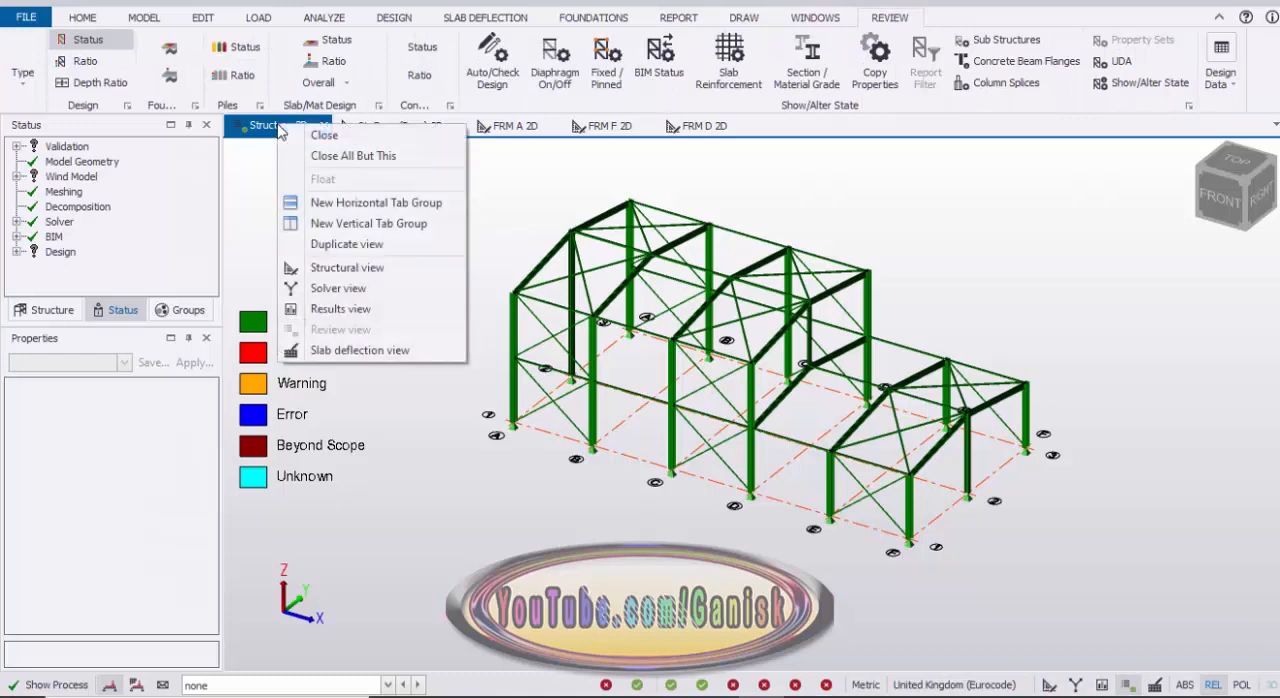
pyautogui.click(350, 311)
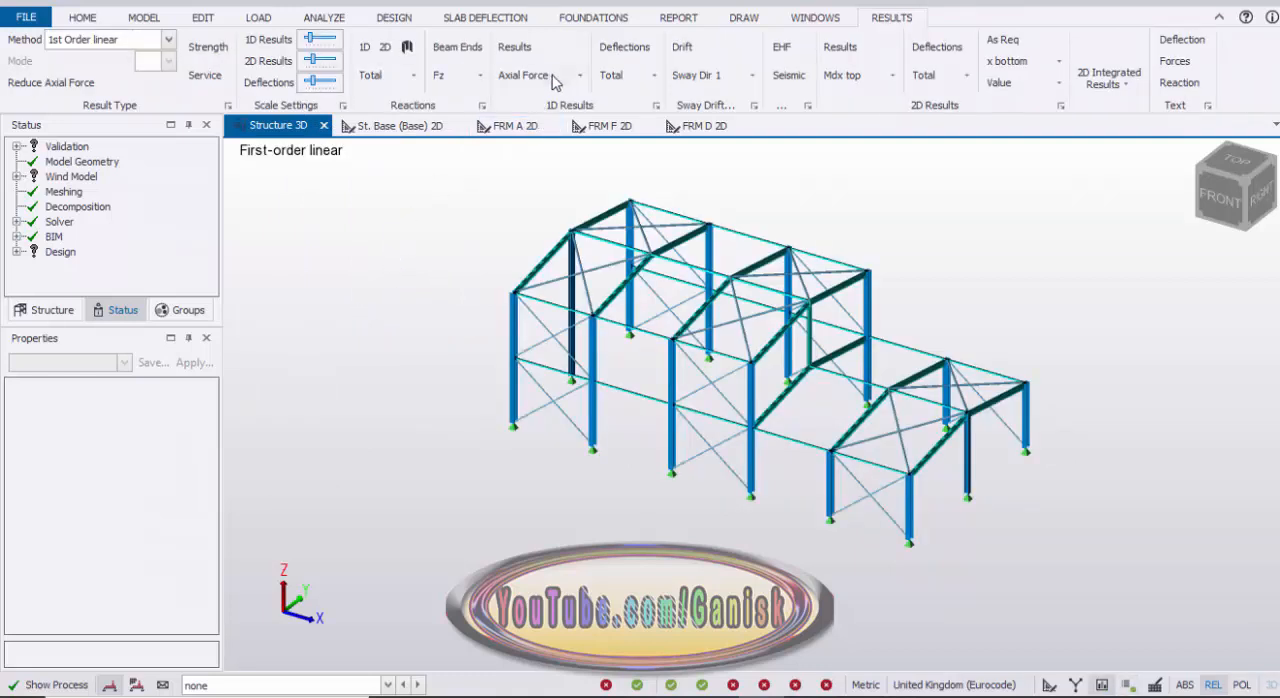
# Step: Display the member axial force results for load combination 1 STR1-1.35G+1.5Q+1.5RQ
pyautogui.click(387, 685)
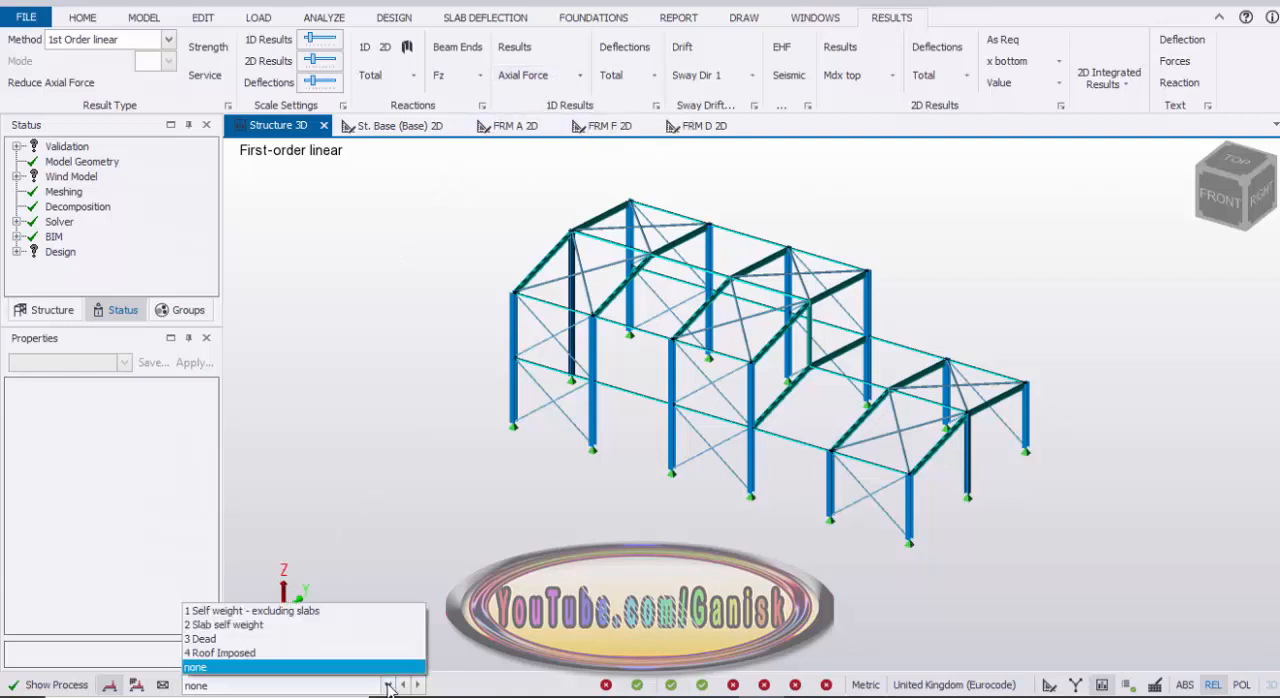
pyautogui.click(338, 638)
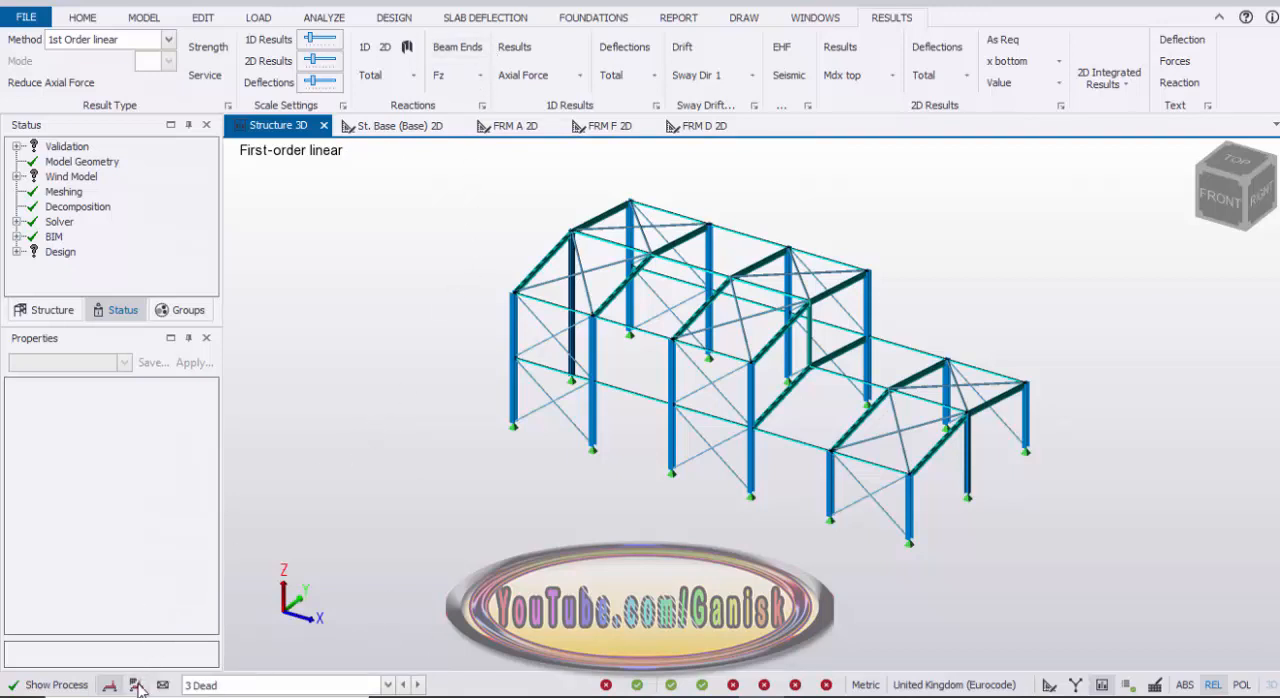
pyautogui.click(368, 688)
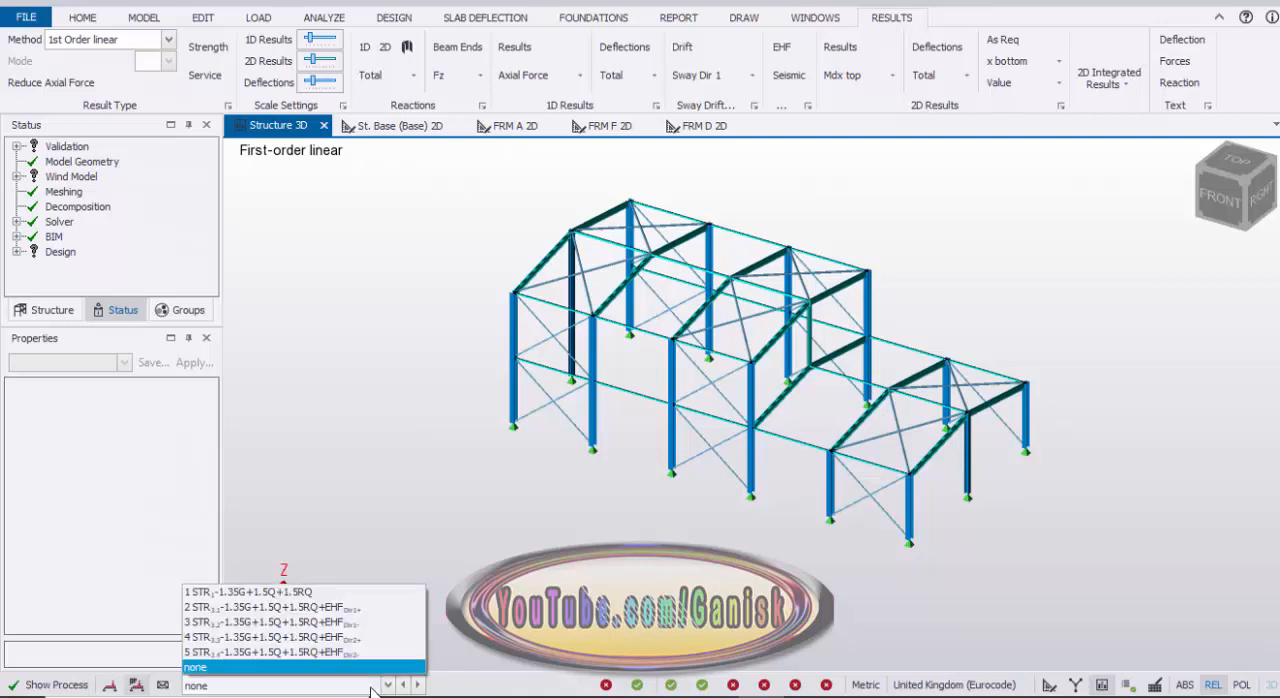
pyautogui.click(318, 592)
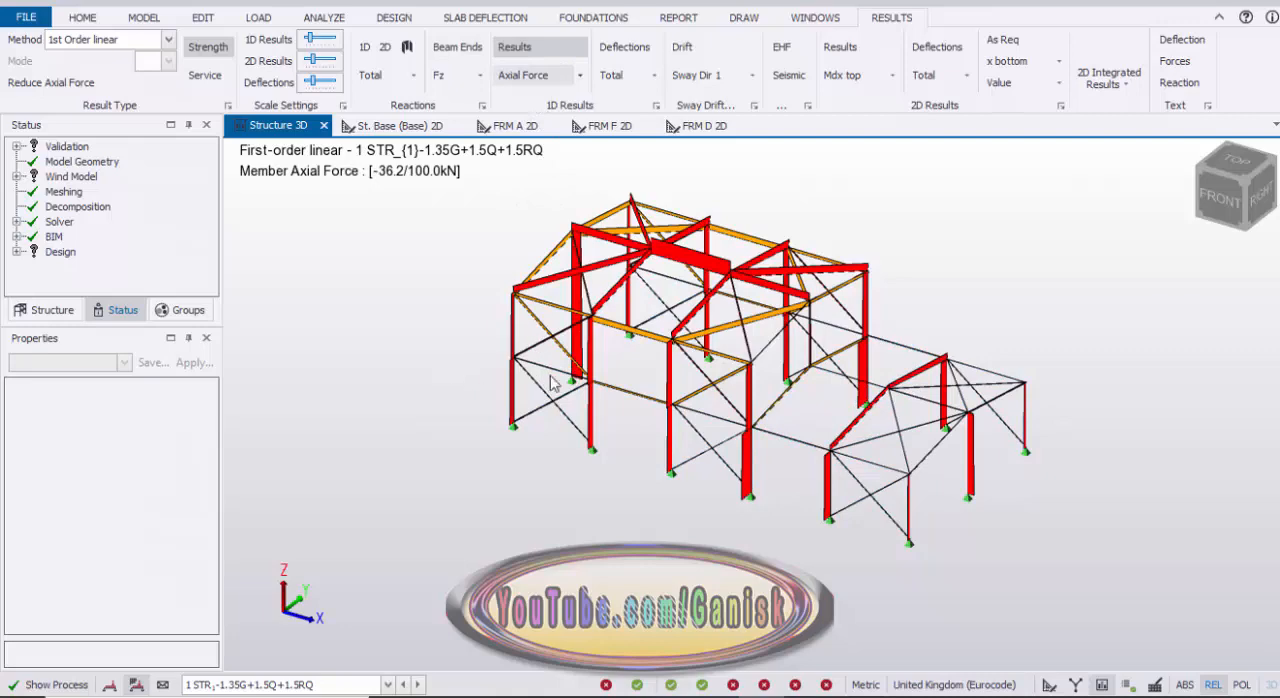
# Step: Turn on the force value text and examine the axial force diagram around the building
pyautogui.moveTo(554, 383); pyautogui.dragTo(775, 430, button='right')
pyautogui.scroll(1, 762, 483)
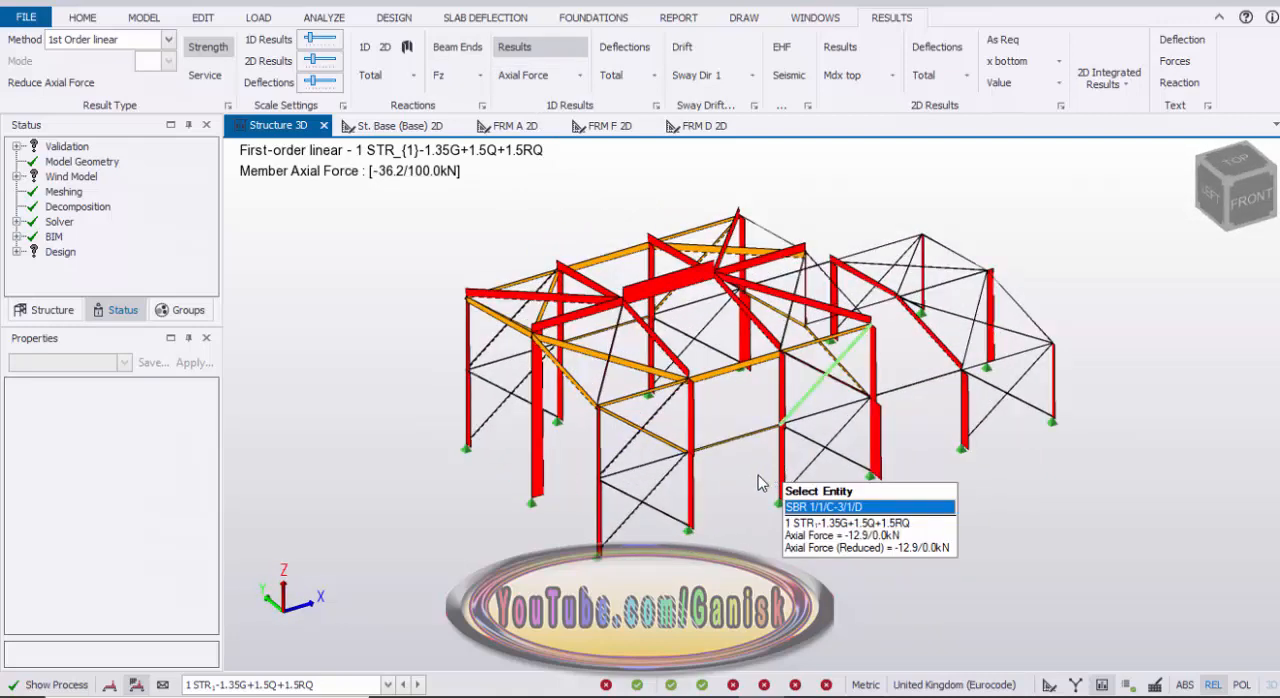
pyautogui.scroll(2, 759, 483)
pyautogui.moveTo(709, 450); pyautogui.dragTo(705, 472, button='middle')
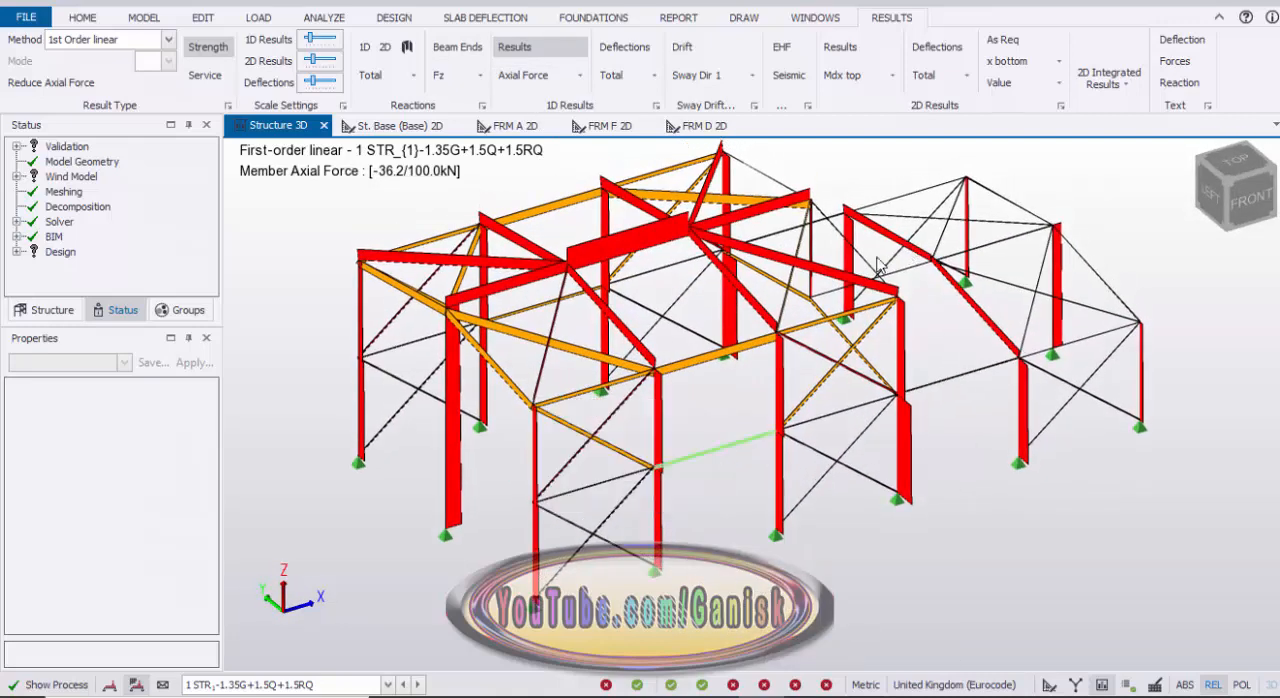
pyautogui.click(1175, 62)
pyautogui.keyDown('shift'); pyautogui.moveTo(729, 419); pyautogui.dragTo(531, 180, button='middle'); pyautogui.keyUp('shift')
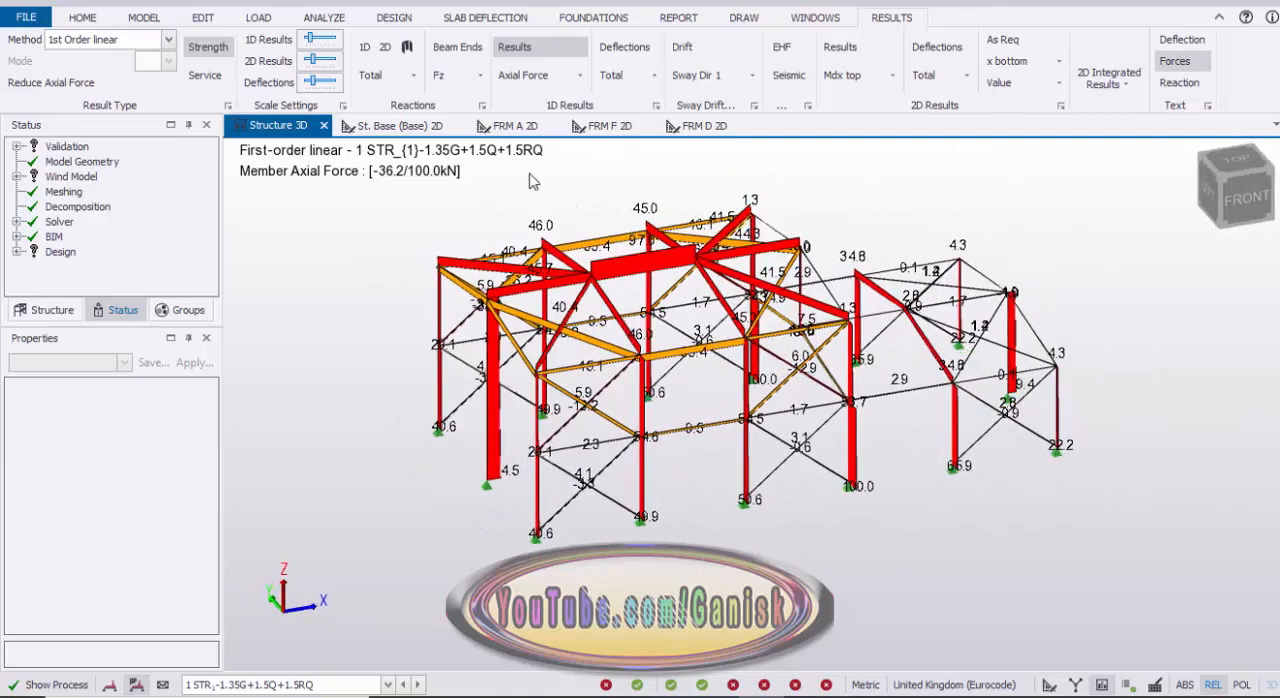
# Step: Change the 1D results to Shear Major and examine the member shear diagram
pyautogui.click(579, 75)
pyautogui.click(579, 121)
pyautogui.moveTo(620, 428)
pyautogui.keyDown('shift'); pyautogui.mouseDown(button='middle')
pyautogui.moveTo(586, 434)
pyautogui.moveTo(600, 455)
pyautogui.moveTo(600, 440)
pyautogui.mouseUp(button='middle'); pyautogui.keyUp('shift')
# Step: Change the 1D results to Moment Major and examine the bending moments on the frames
pyautogui.click(584, 75)
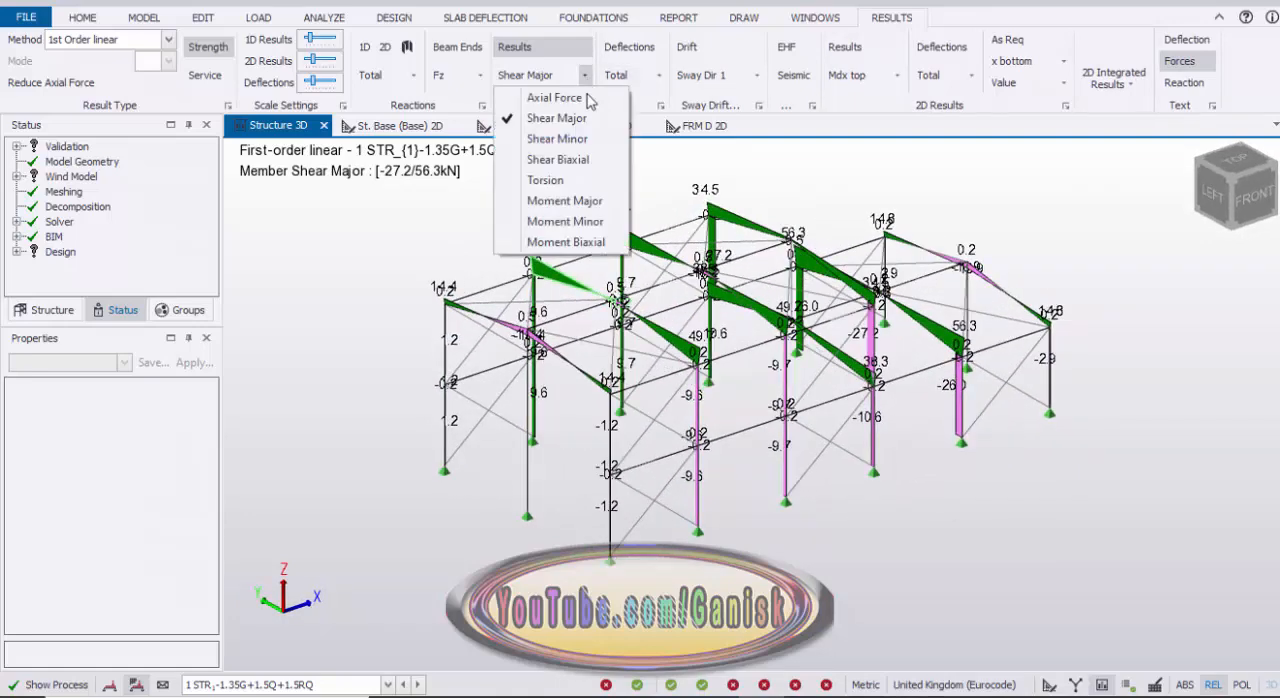
pyautogui.click(572, 211)
pyautogui.keyDown('shift'); pyautogui.moveTo(525, 488); pyautogui.dragTo(492, 478, button='middle'); pyautogui.keyUp('shift')
pyautogui.scroll(3, 559, 240)
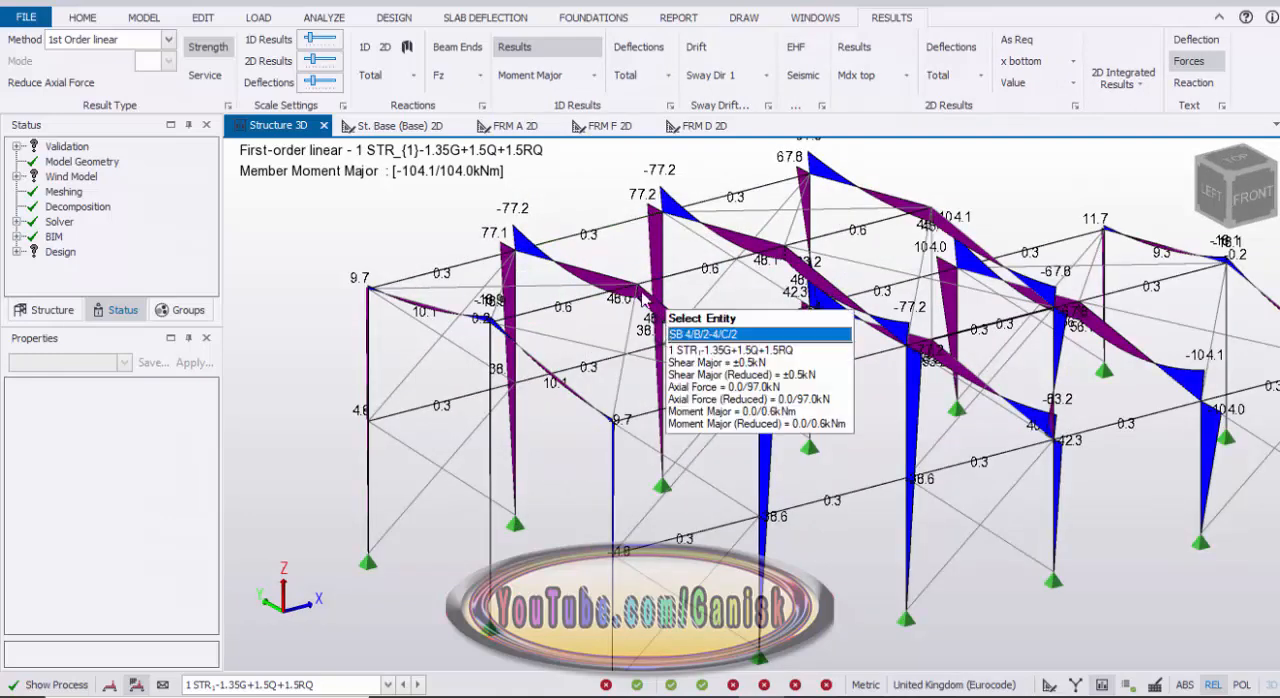
pyautogui.scroll(-1, 700, 282)
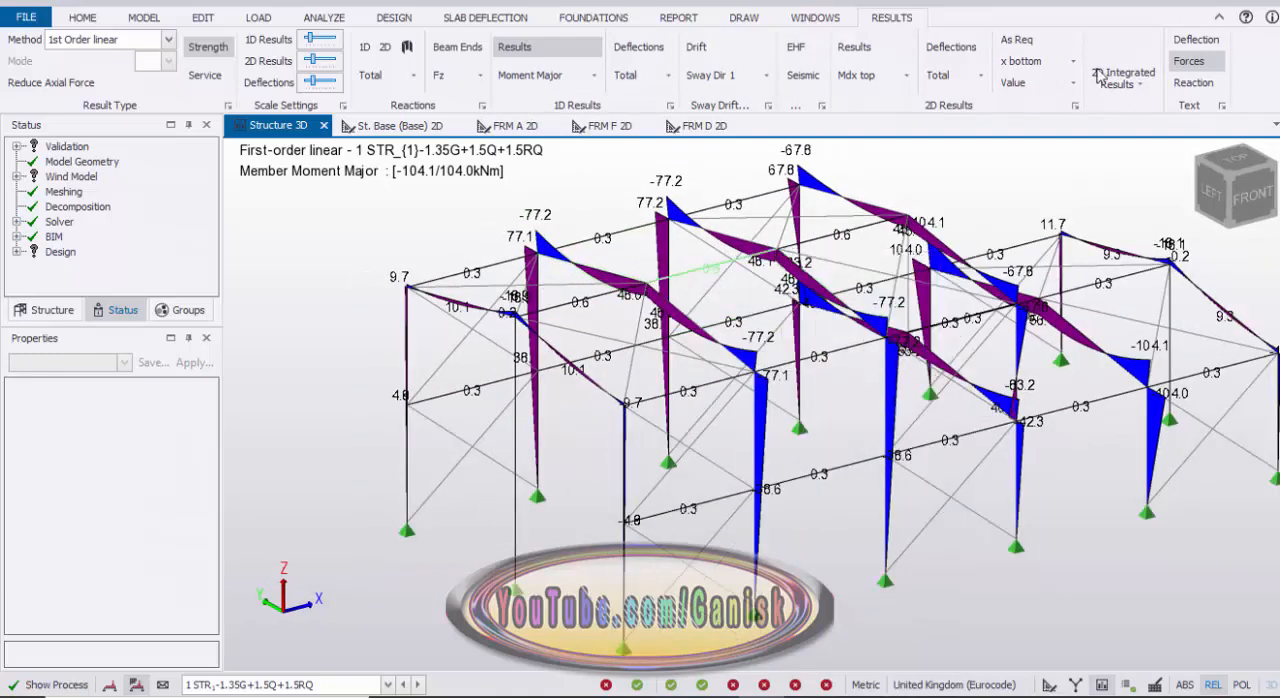
# Step: Hide the force values and replace the moment diagram with the total member deflections
pyautogui.click(1189, 62)
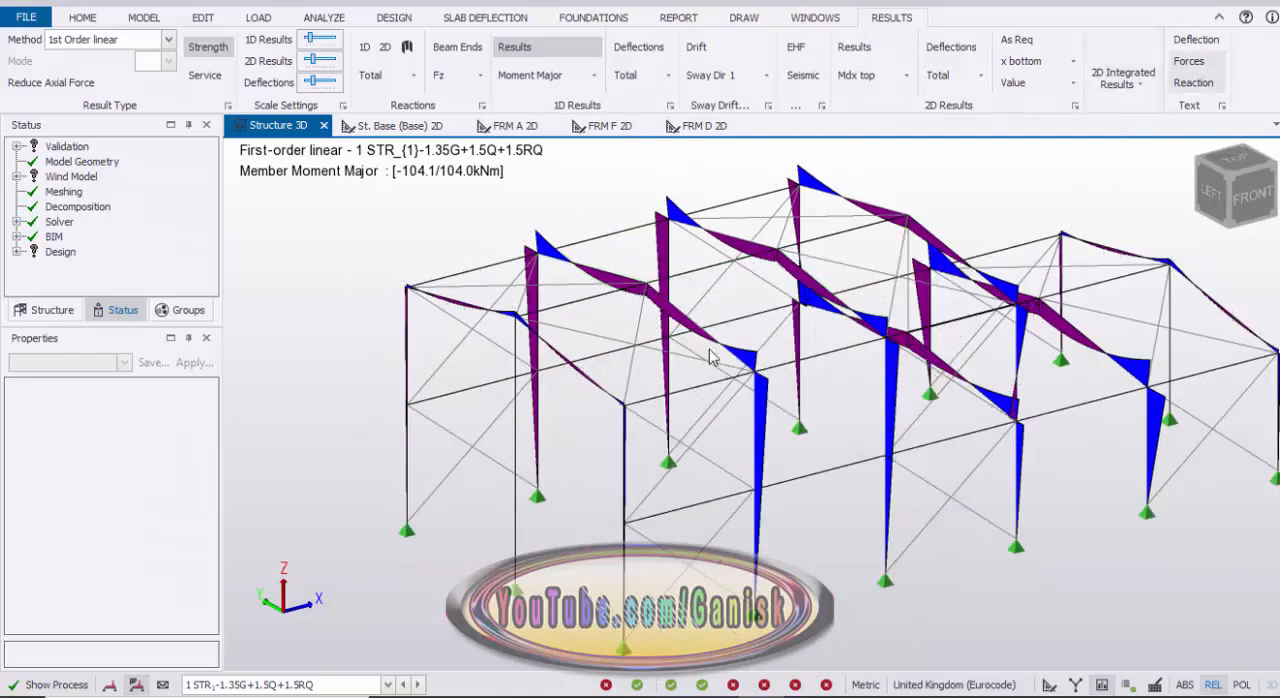
pyautogui.click(652, 52)
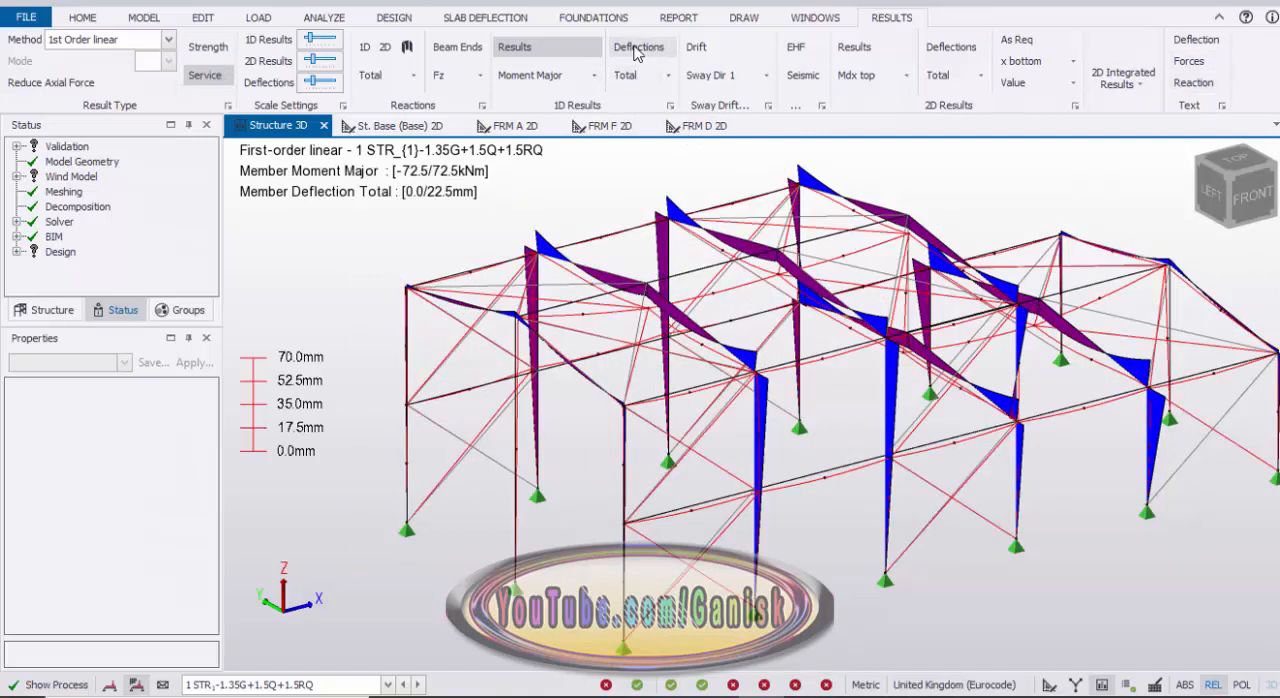
pyautogui.click(558, 52)
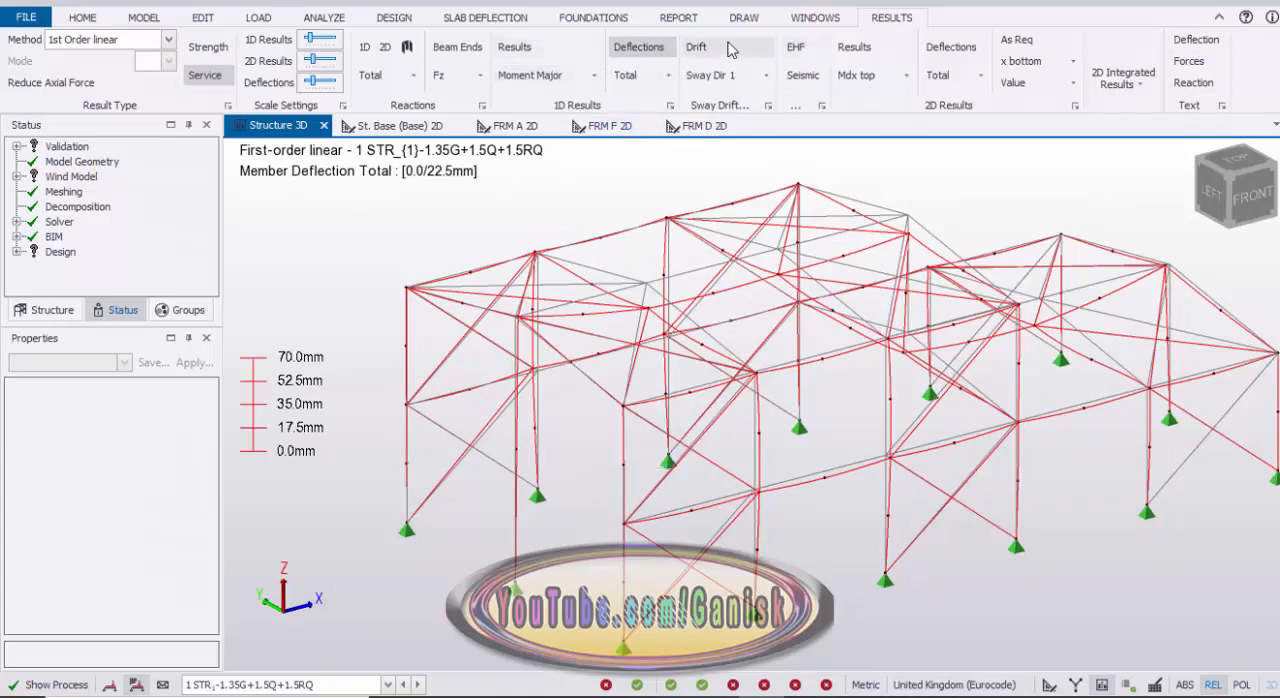
pyautogui.moveTo(560, 500); pyautogui.dragTo(652, 420, button='middle')
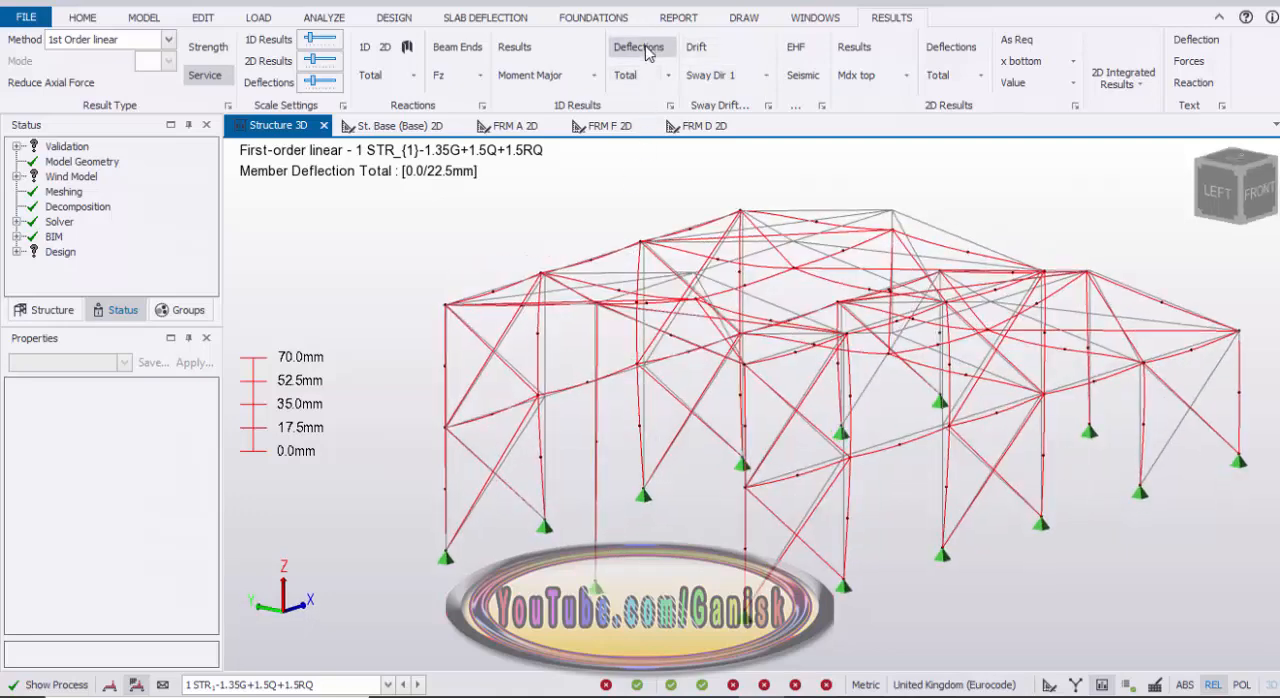
pyautogui.moveTo(695, 340); pyautogui.dragTo(618, 405, button='middle')
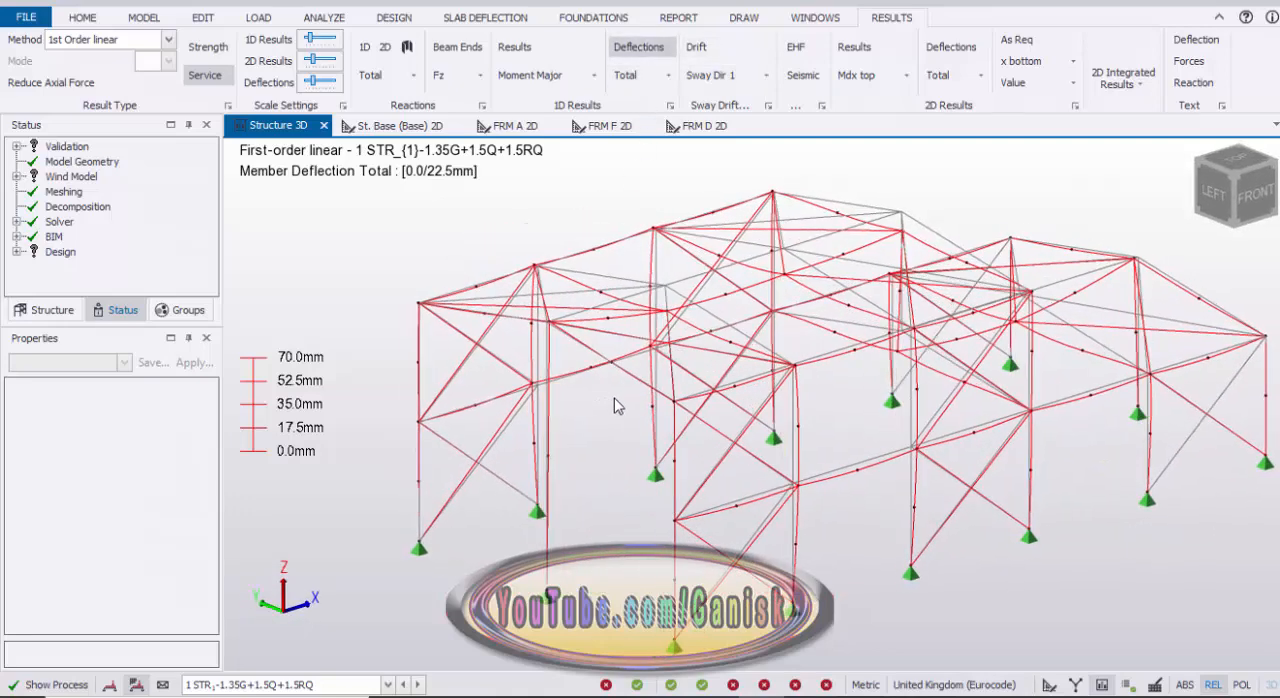
# Step: Show the deflection values on the members to examine them, and clear the labels and deflected shape
pyautogui.click(1200, 40)
pyautogui.scroll(2, 485, 292)
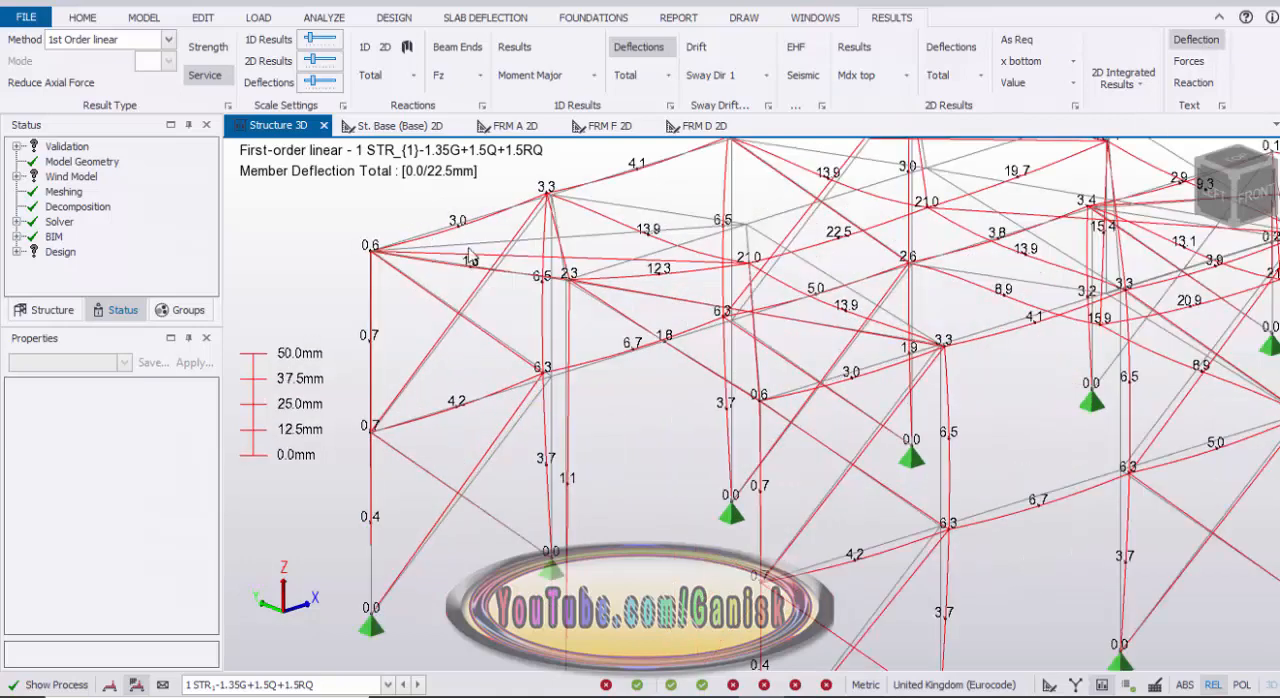
pyautogui.scroll(-3, 698, 314)
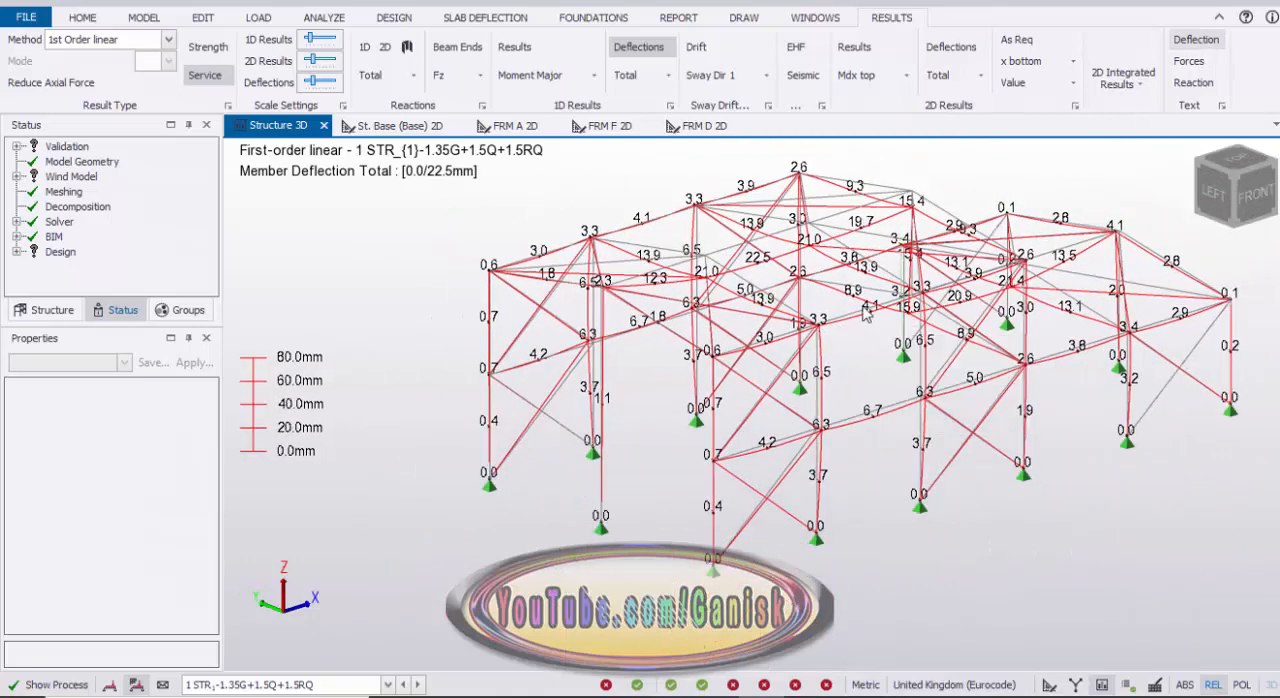
pyautogui.click(1203, 43)
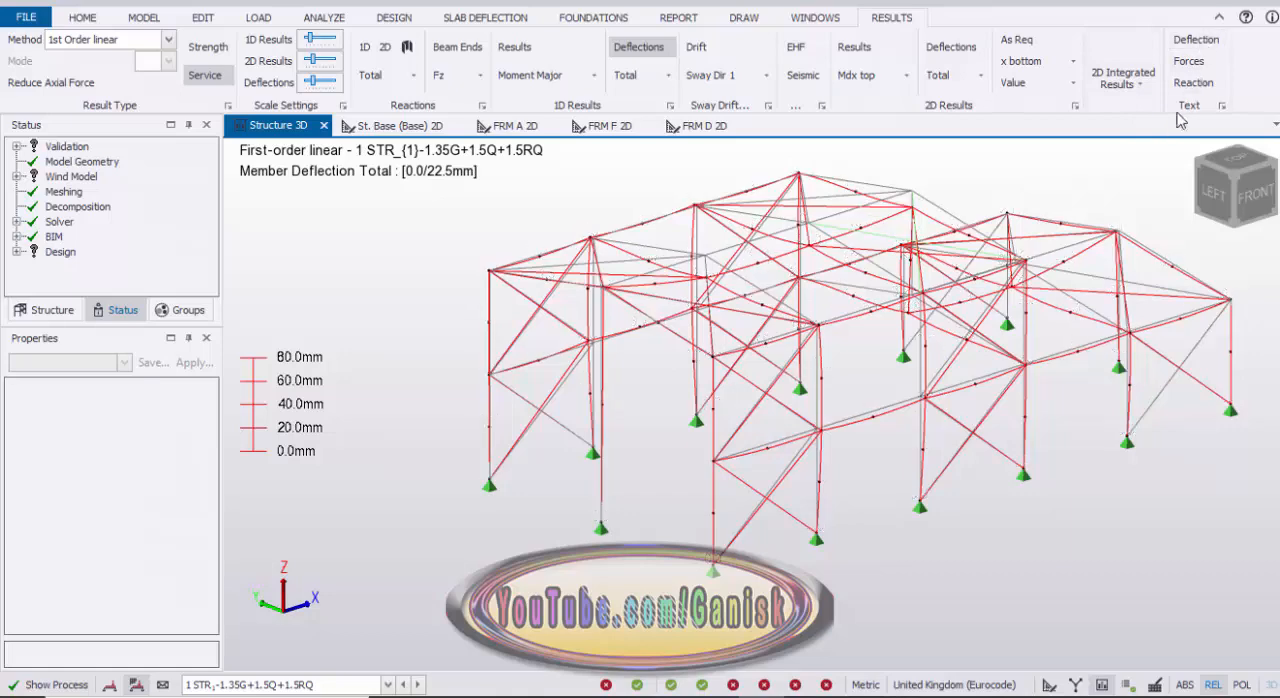
pyautogui.click(640, 47)
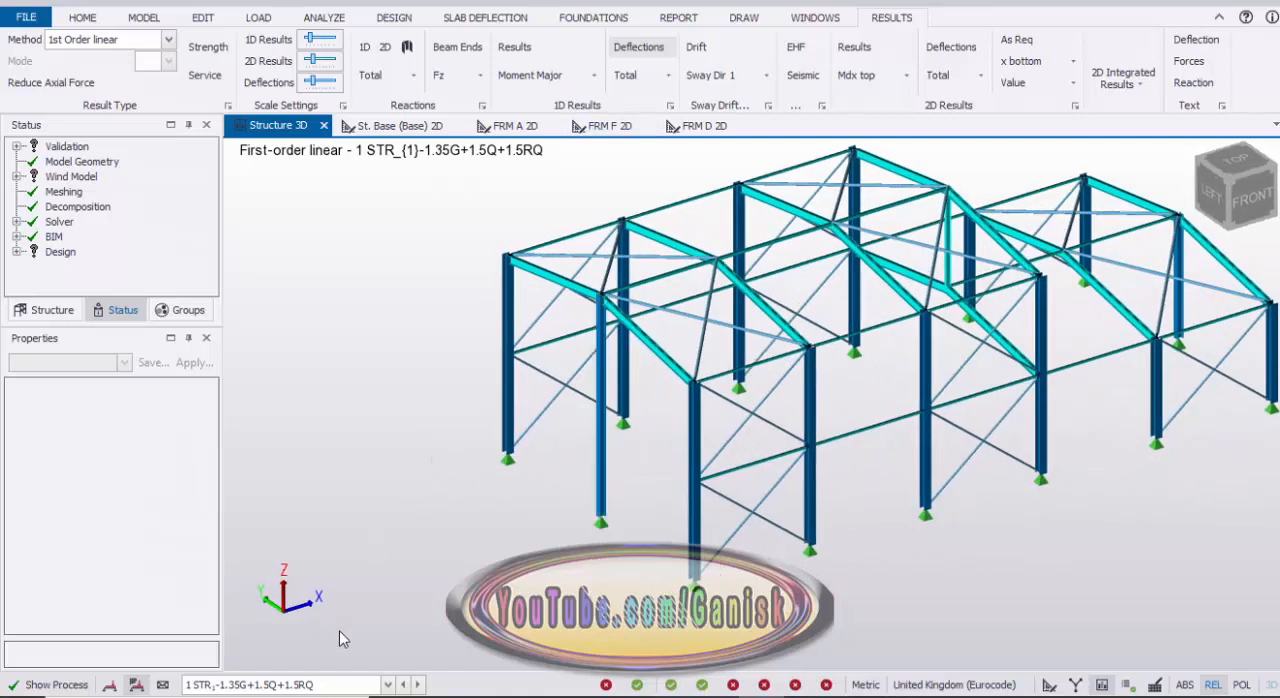
# Step: Switch the results view from the load combinations to the Dead loadcase and inspect the structure
pyautogui.click(387, 685)
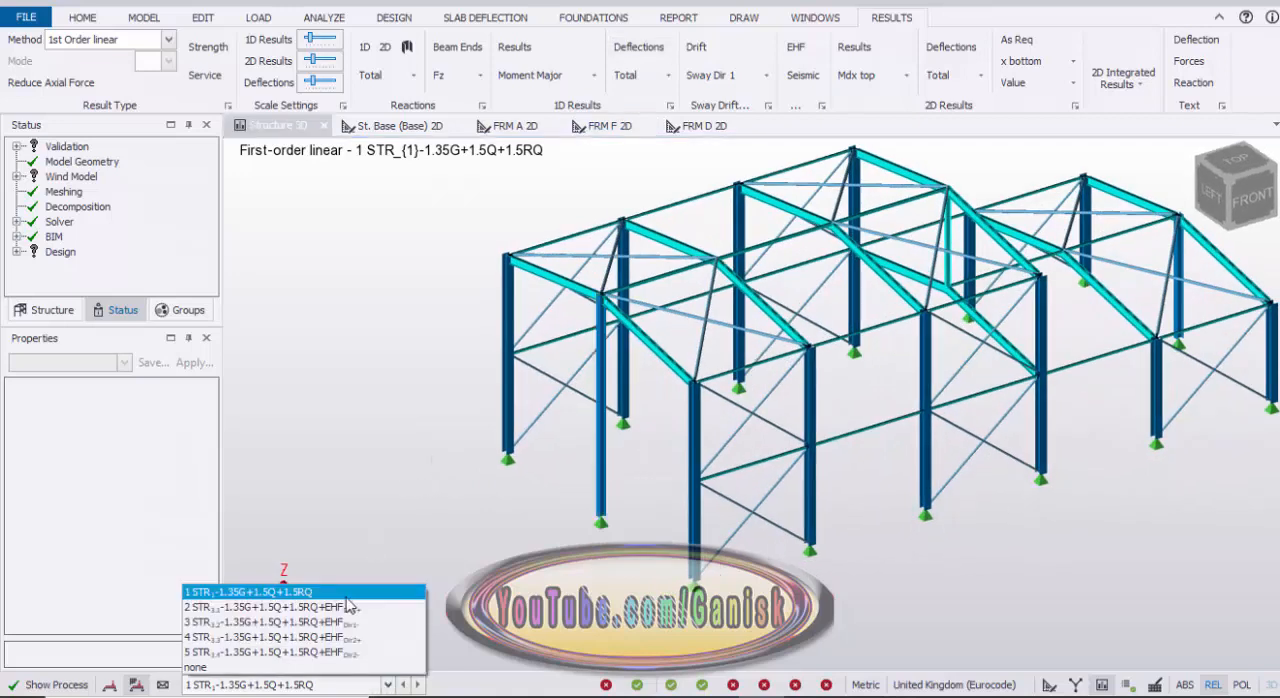
pyautogui.click(108, 686)
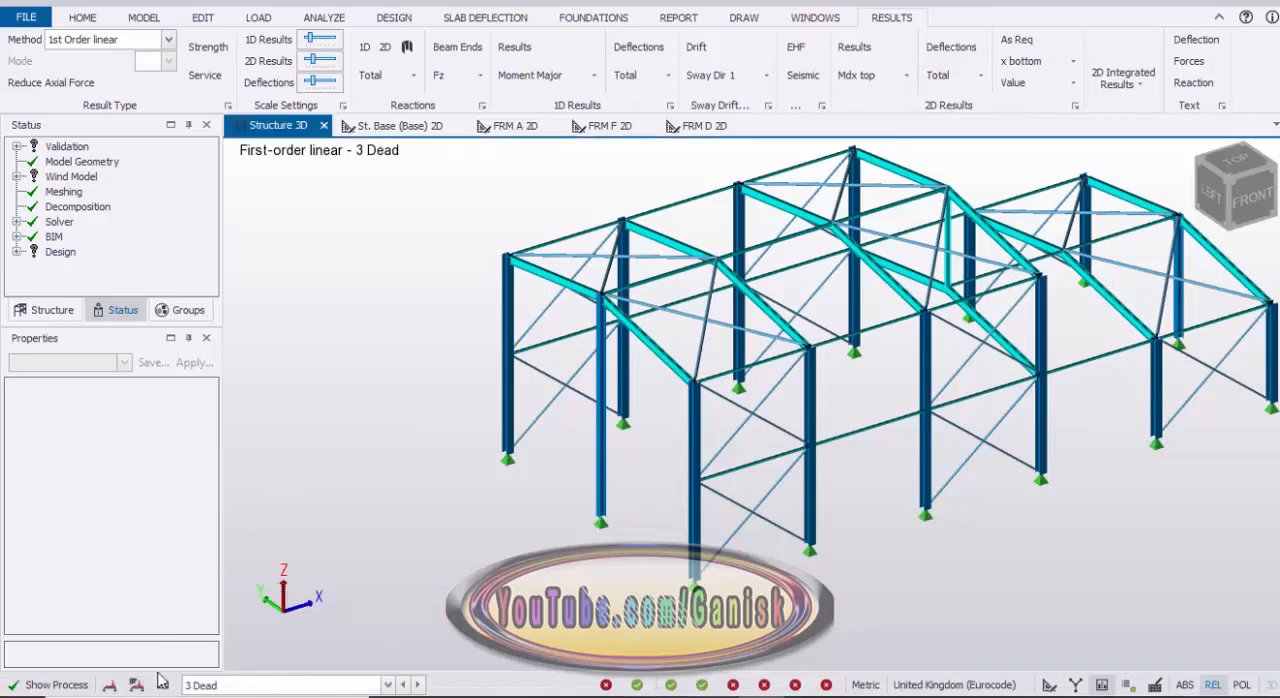
pyautogui.click(387, 685)
pyautogui.click(350, 392)
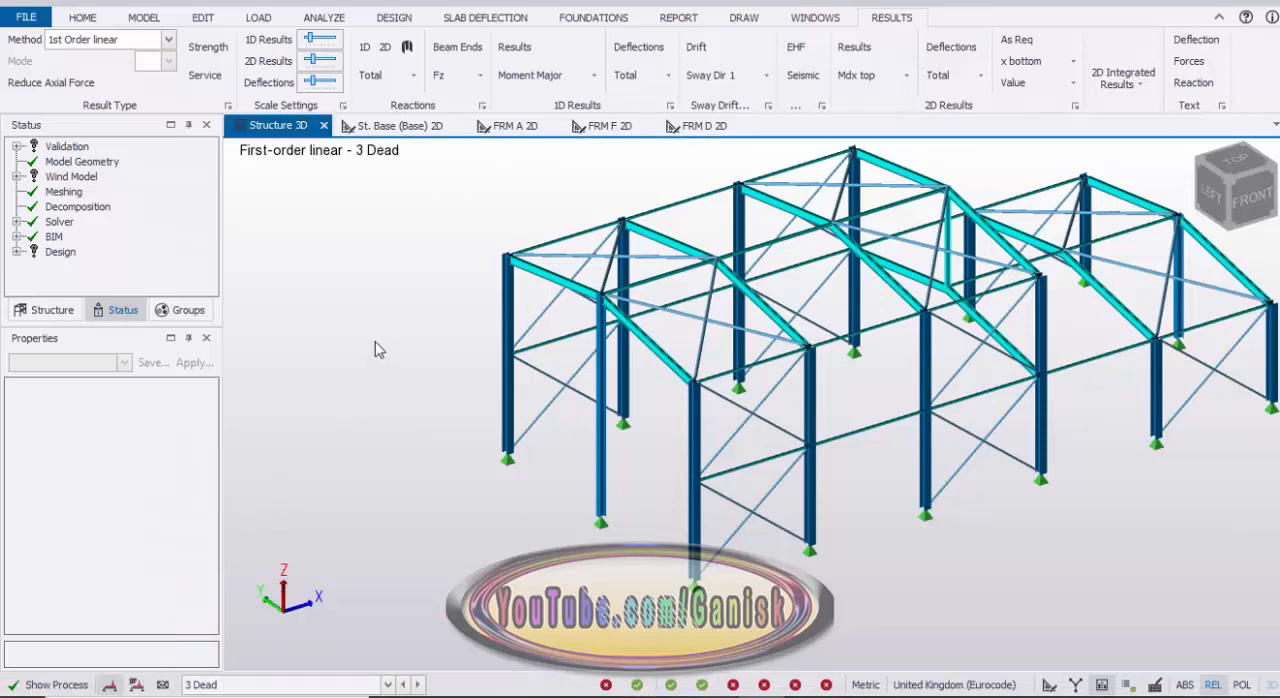
pyautogui.scroll(-4, 360, 402)
pyautogui.scroll(3, 375, 406)
pyautogui.moveTo(652, 206); pyautogui.dragTo(601, 272, button='middle')
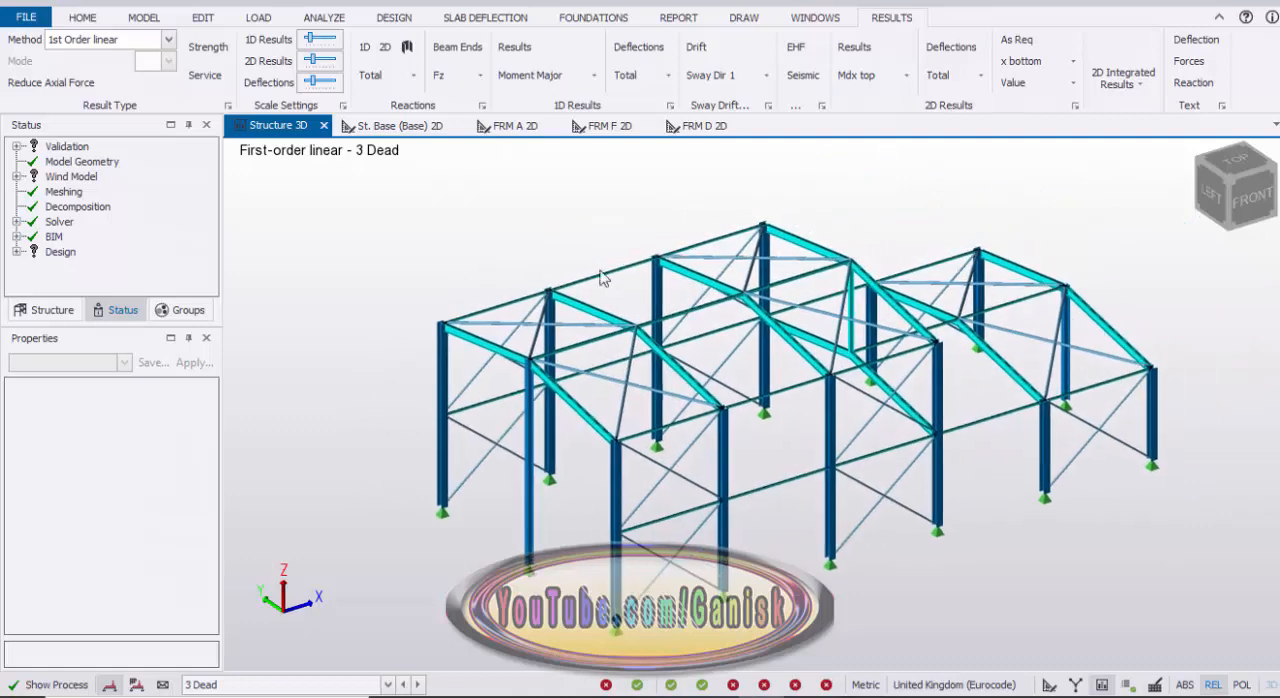
pyautogui.moveTo(1001, 530); pyautogui.dragTo(590, 470, button='right')
pyautogui.moveTo(735, 515); pyautogui.dragTo(487, 476, button='right')
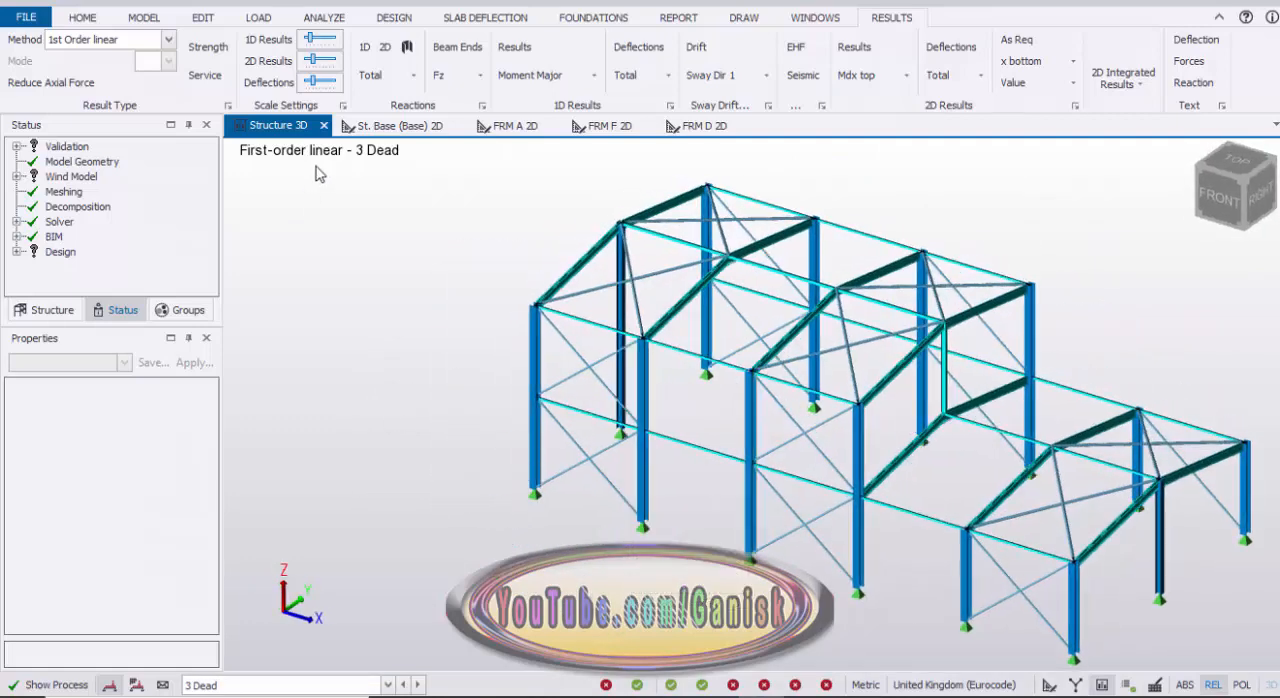
# Step: Return Structure 3D to the structural view with the displayed loading set to none, and inspect the finished building
pyautogui.rightClick(275, 132)
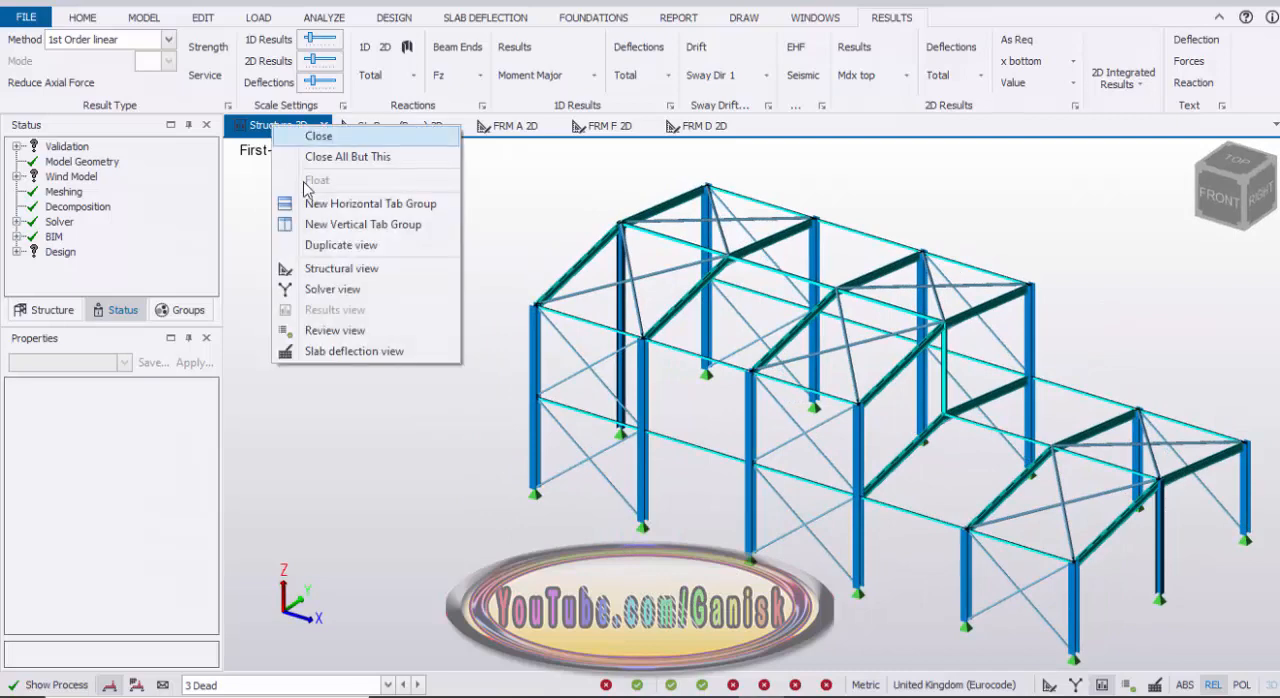
pyautogui.click(340, 269)
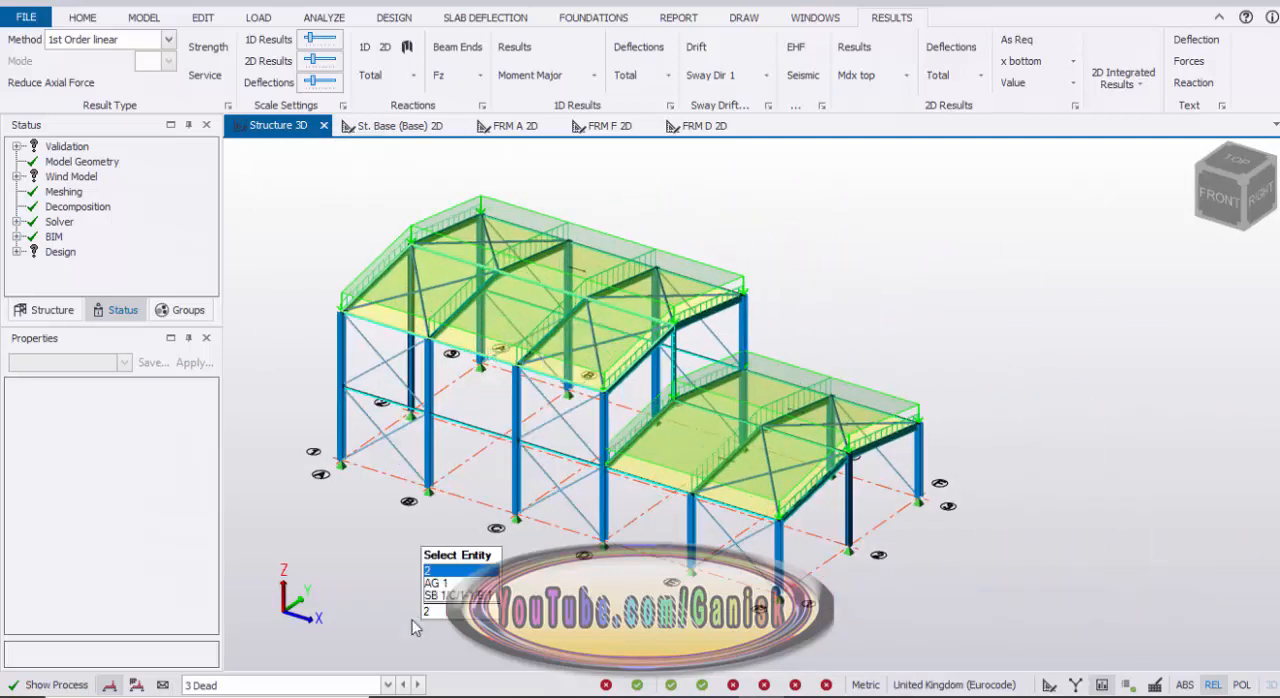
pyautogui.click(388, 685)
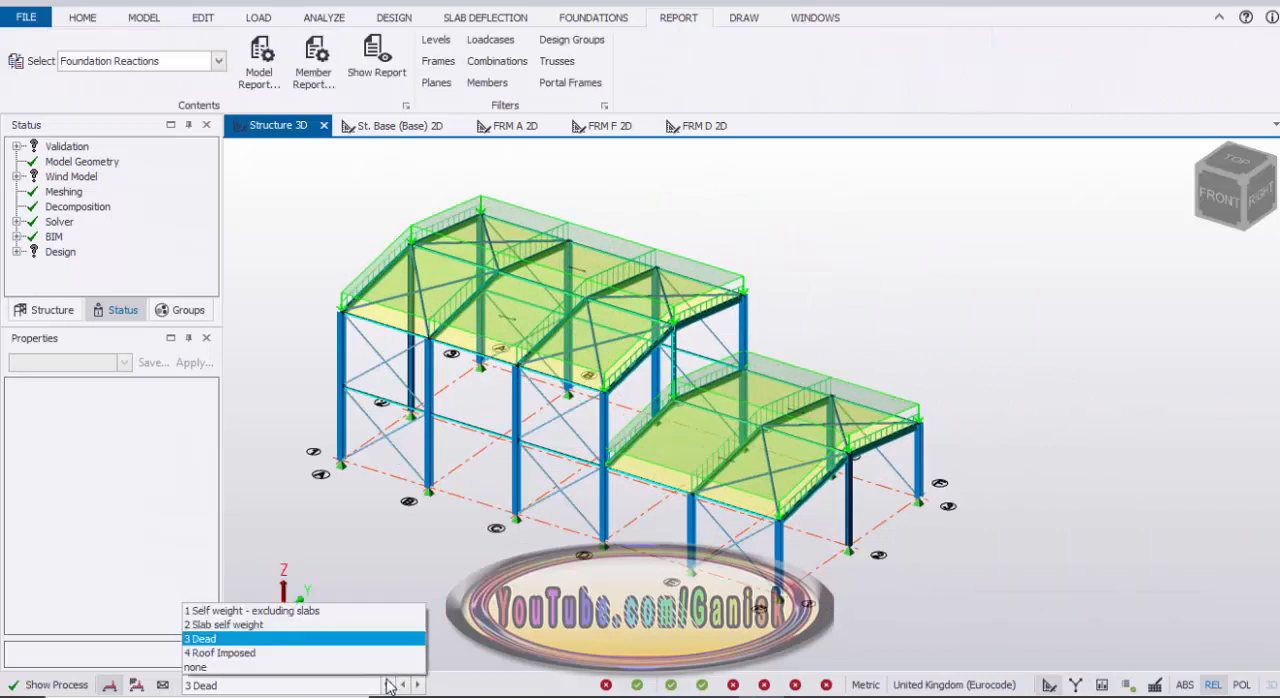
pyautogui.click(300, 666)
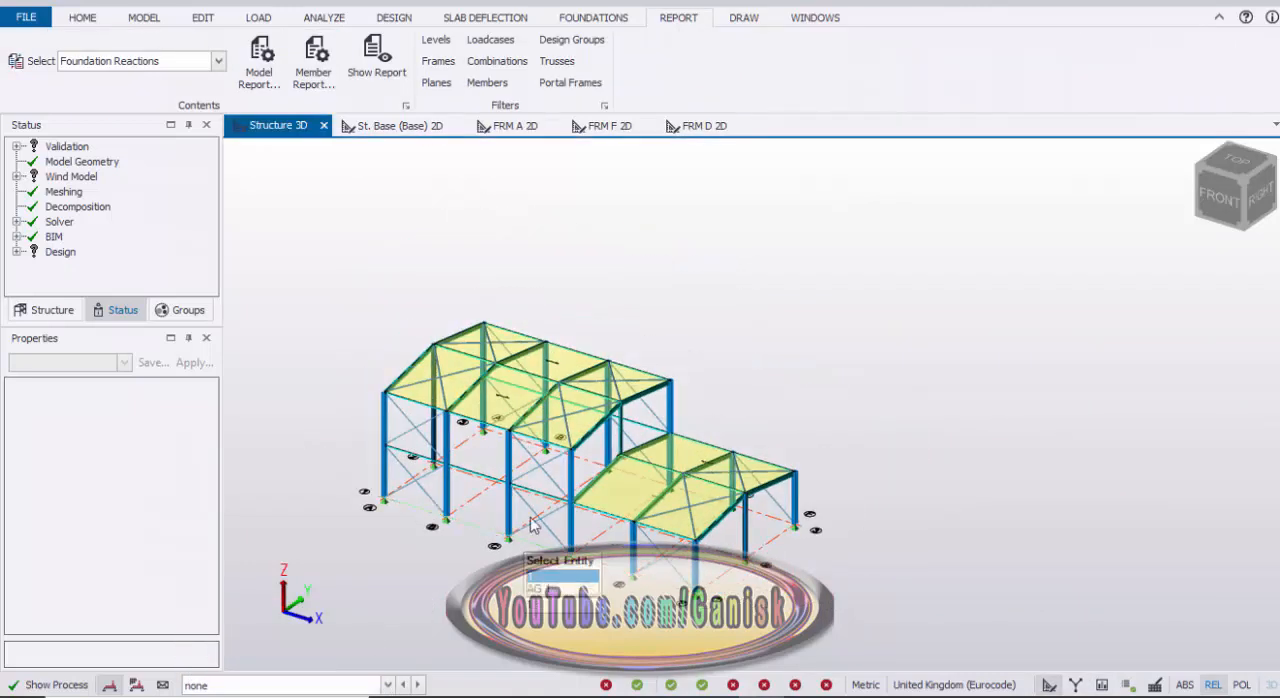
pyautogui.scroll(-3, 528, 540)
pyautogui.scroll(3, 891, 397)
pyautogui.moveTo(779, 417); pyautogui.dragTo(1010, 335, button='middle')
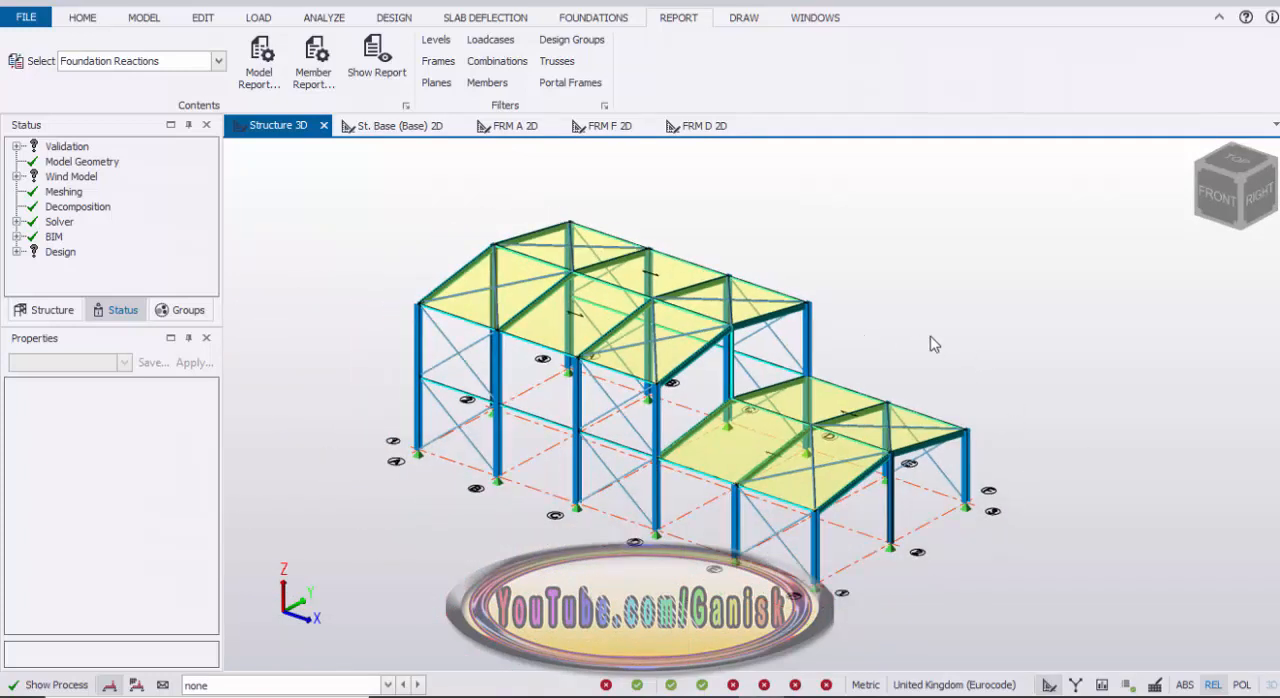
pyautogui.scroll(3, 925, 344)
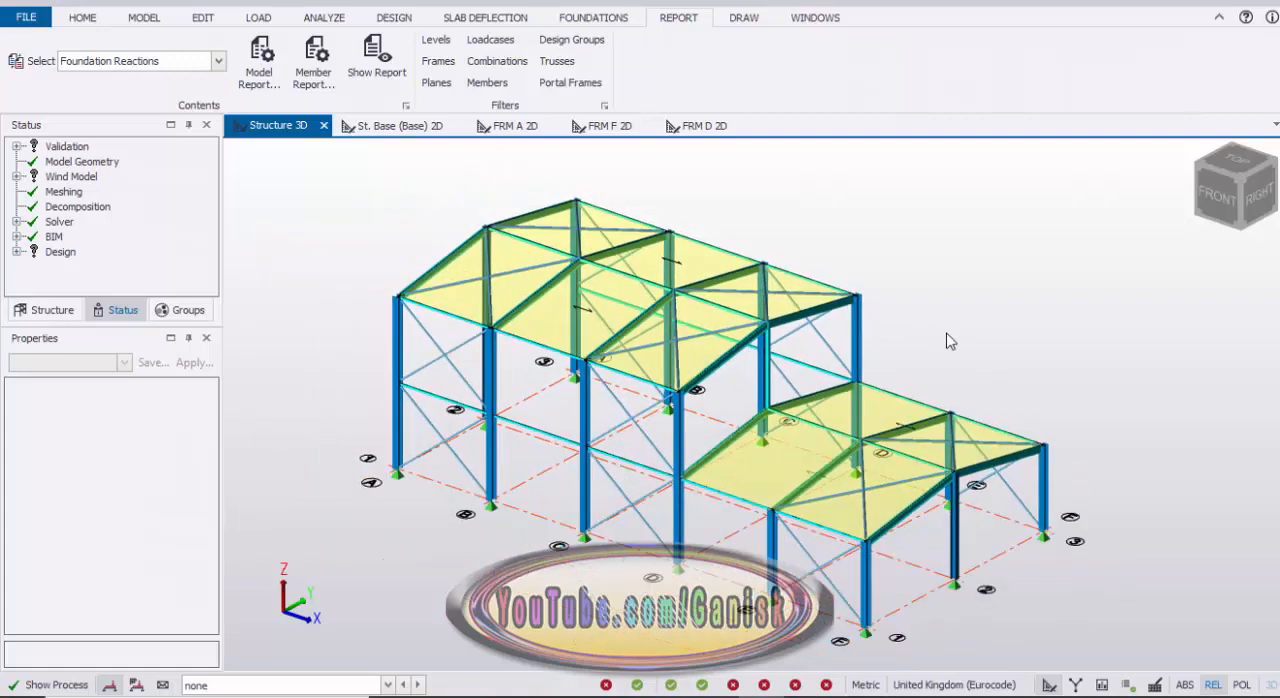
pyautogui.moveTo(948, 337); pyautogui.dragTo(824, 326, button='middle')
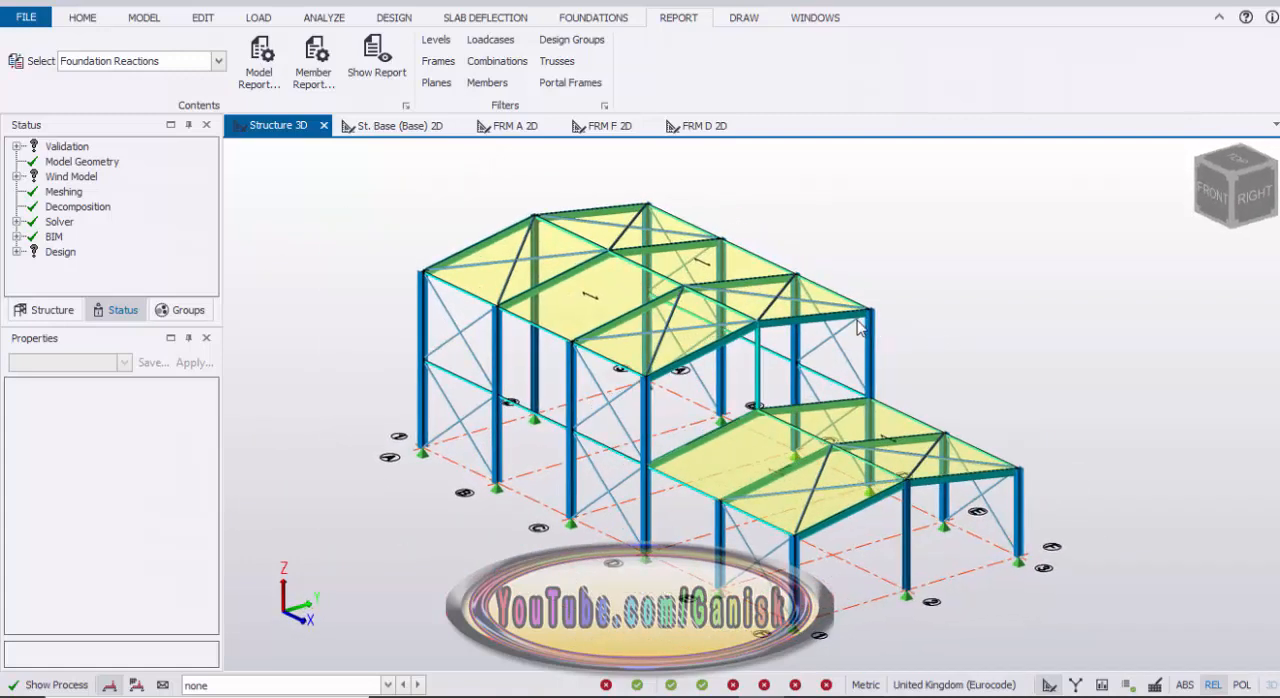
pyautogui.moveTo(857, 327); pyautogui.dragTo(850, 331, button='right')
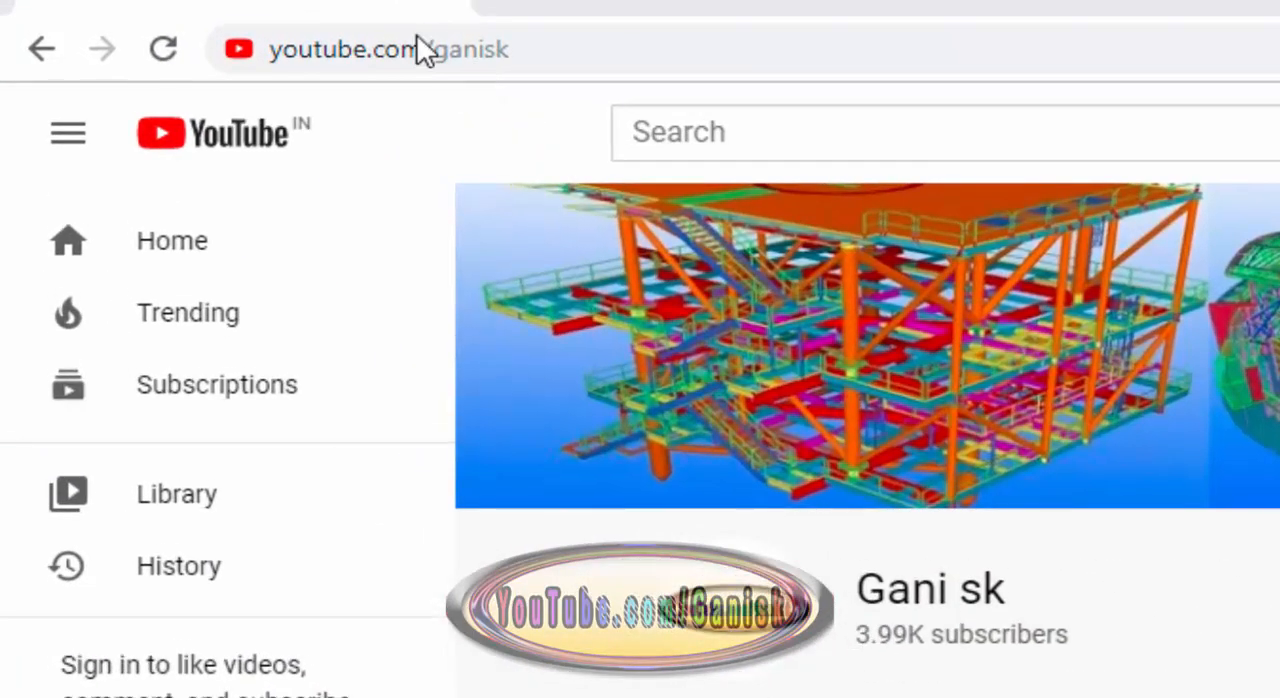
# Step: Switch to the YouTube channel page in the browser and look through its uploaded videos
pyautogui.click(559, 65)
pyautogui.click(559, 65)
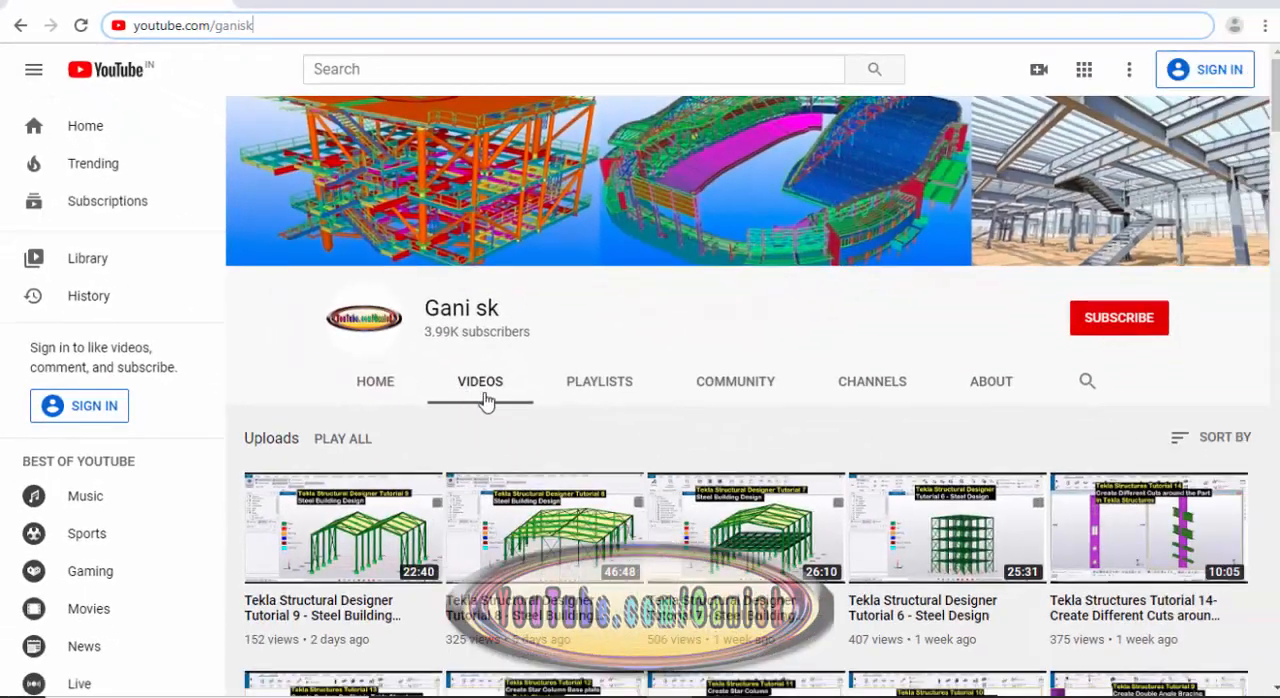
pyautogui.scroll(-15, 505, 467)
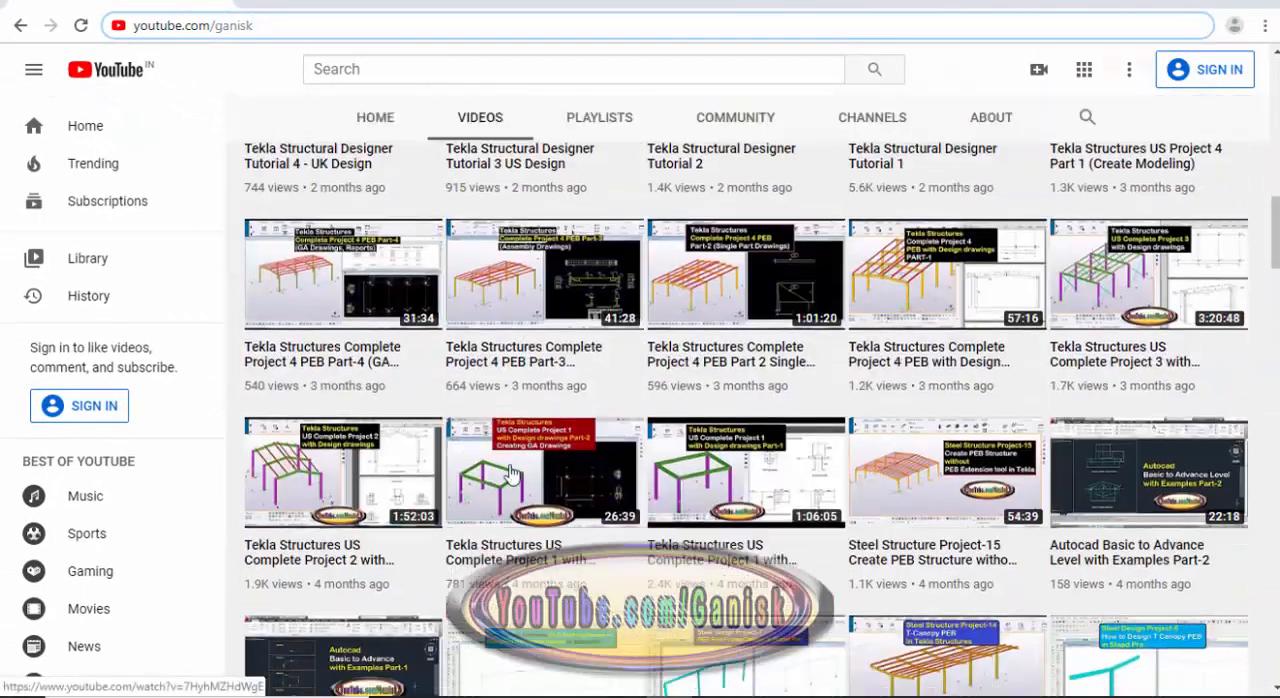
pyautogui.scroll(-2, 510, 473)
pyautogui.scroll(8, 507, 474)
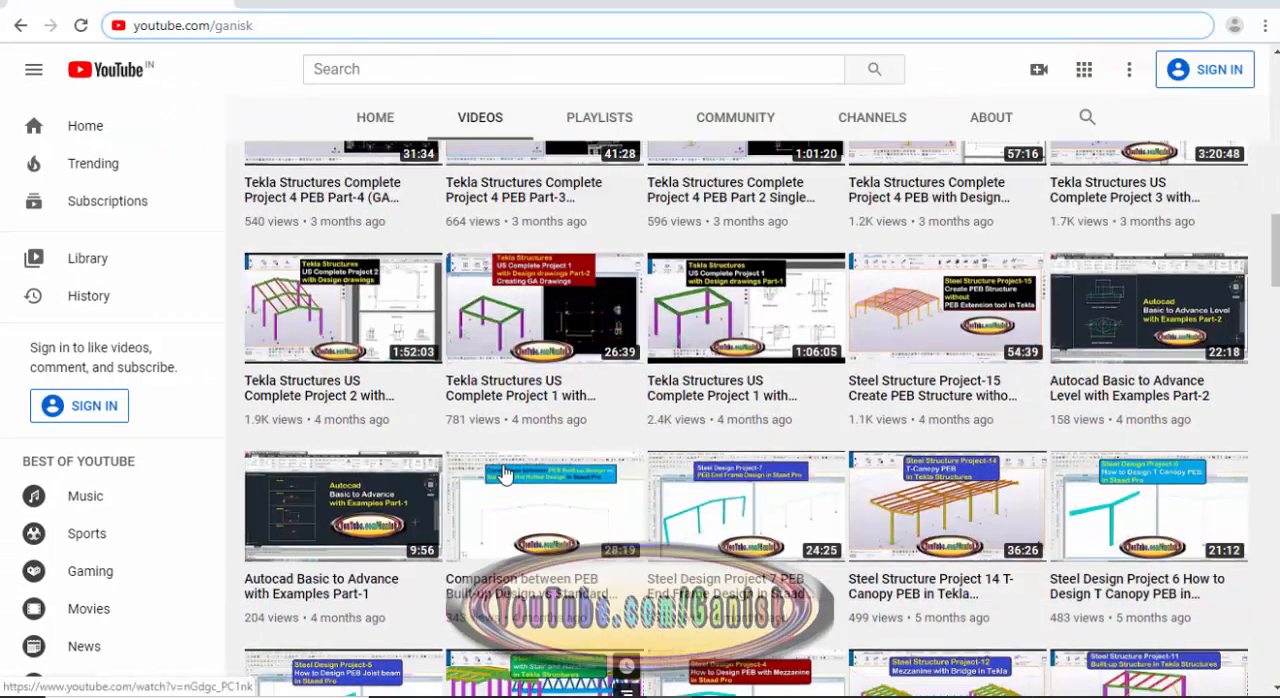
pyautogui.scroll(10, 505, 474)
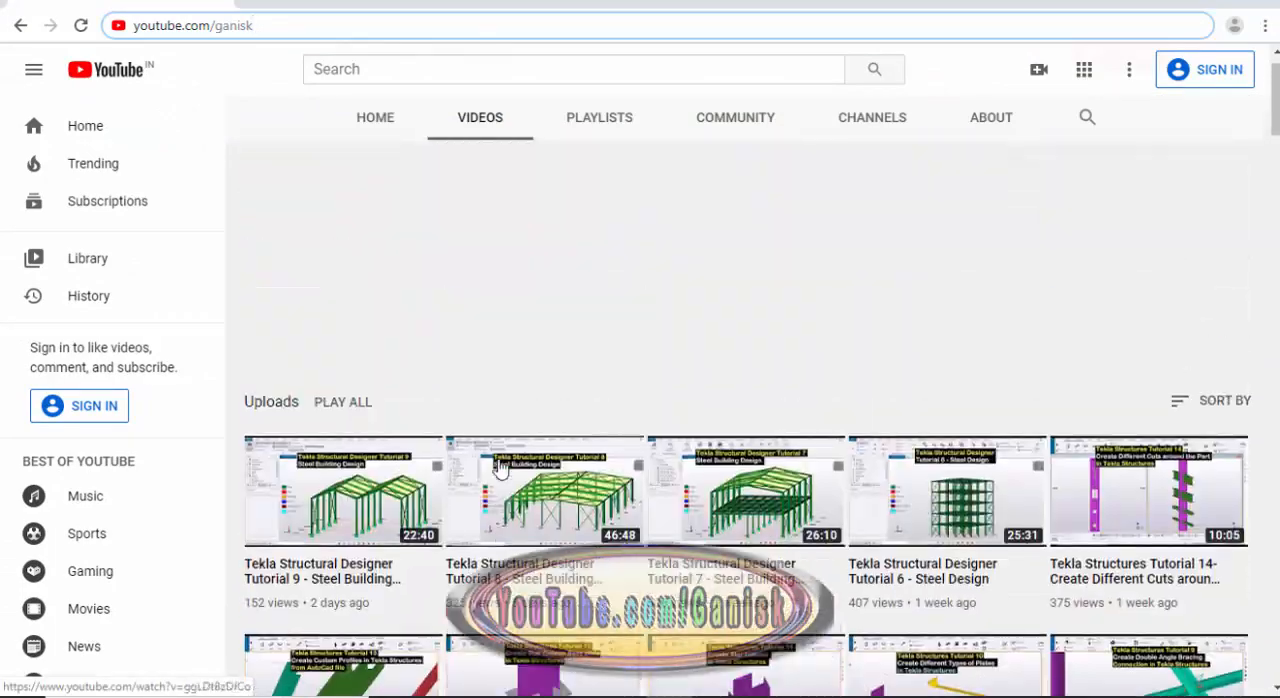